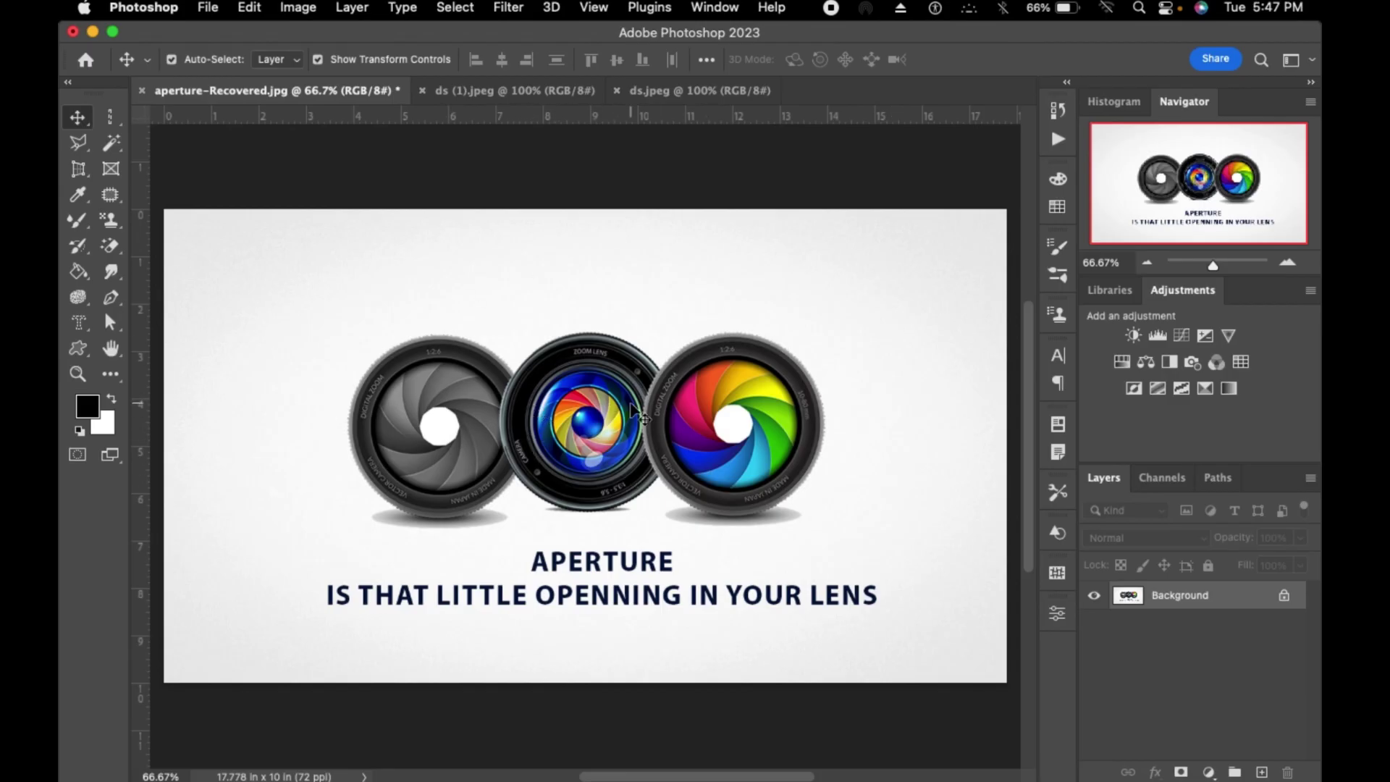
# - Unlock the Background layer, and try moving the image on the canvas before undoing the move
pyautogui.press('super+minus')
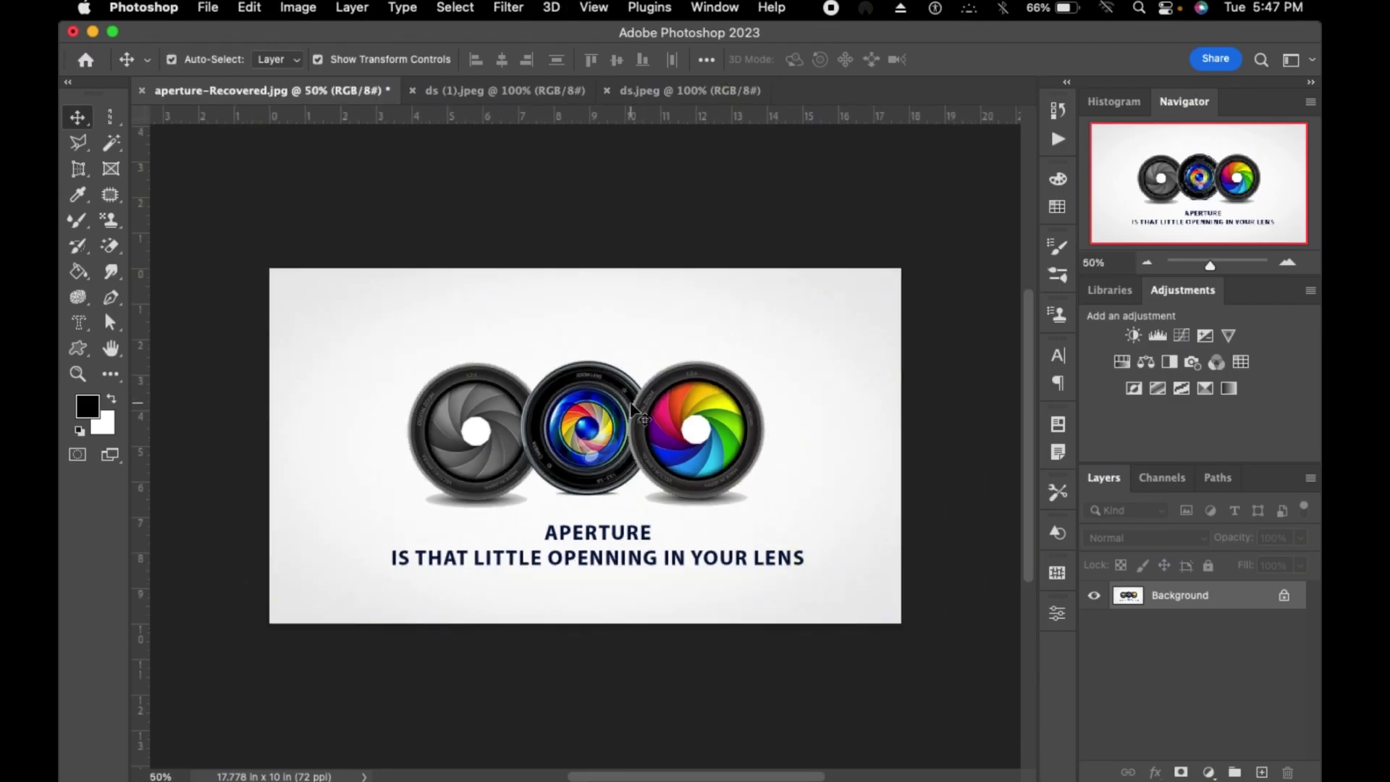
pyautogui.click(1285, 597)
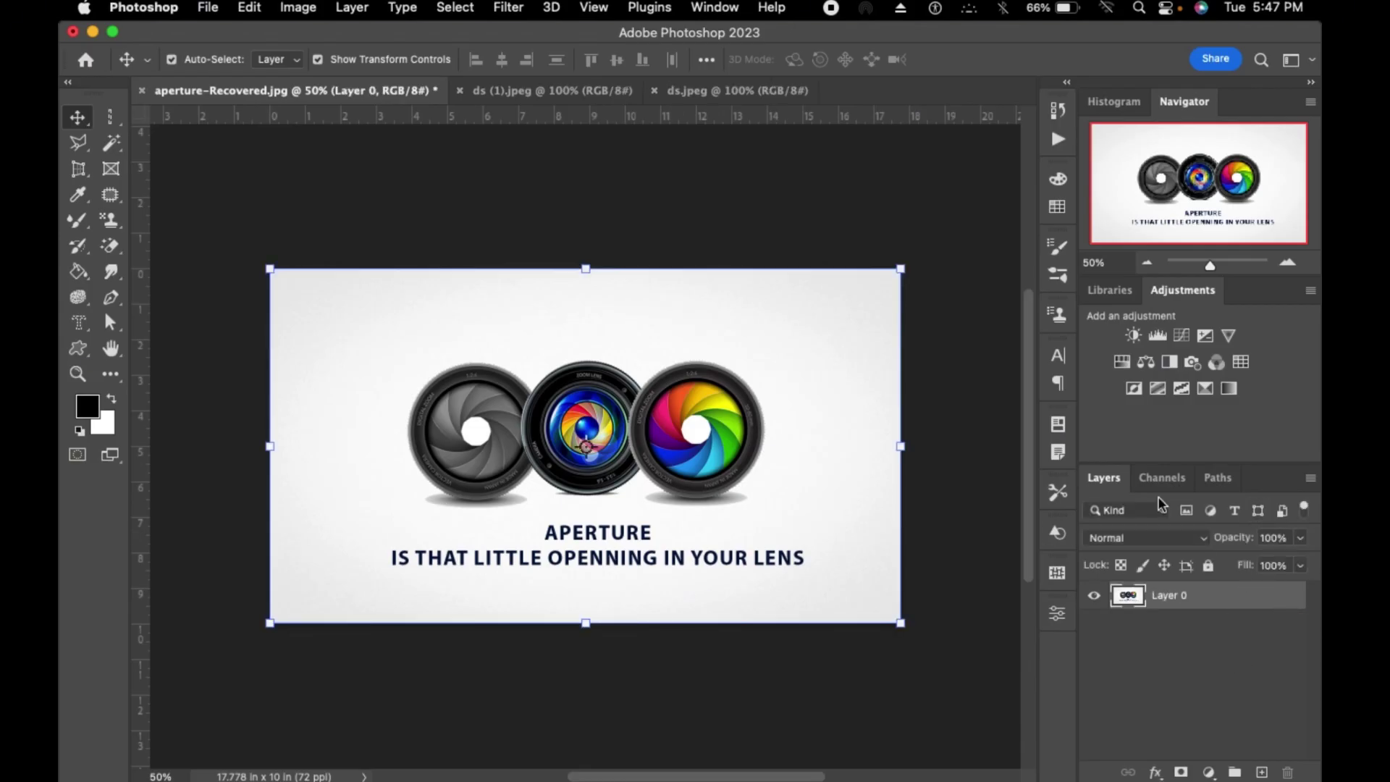
pyautogui.moveTo(597, 374); pyautogui.dragTo(372, 273)
pyautogui.press('super+z')
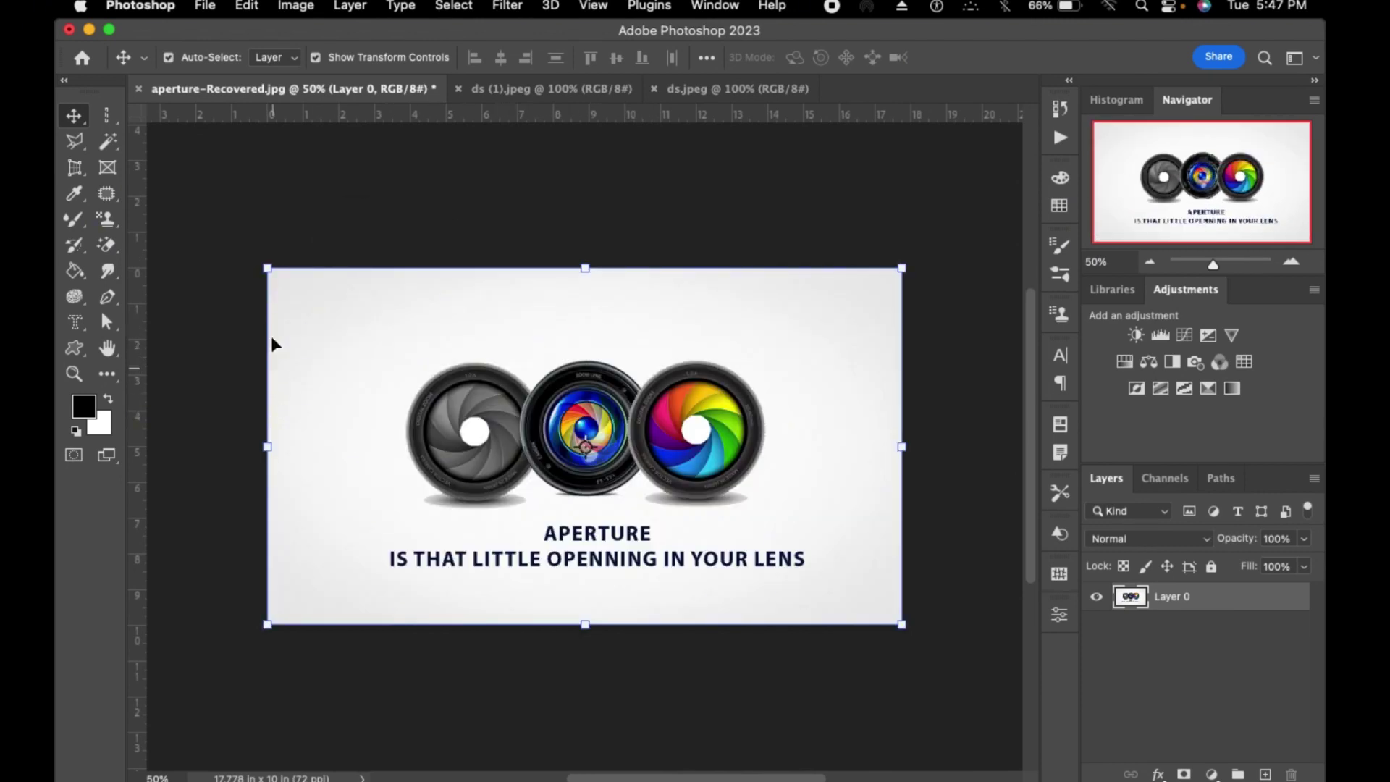
# - Draw an artboard about 17.9 by 10.05 in around the image and add blank artboards beside it and above
pyautogui.click(75, 117)
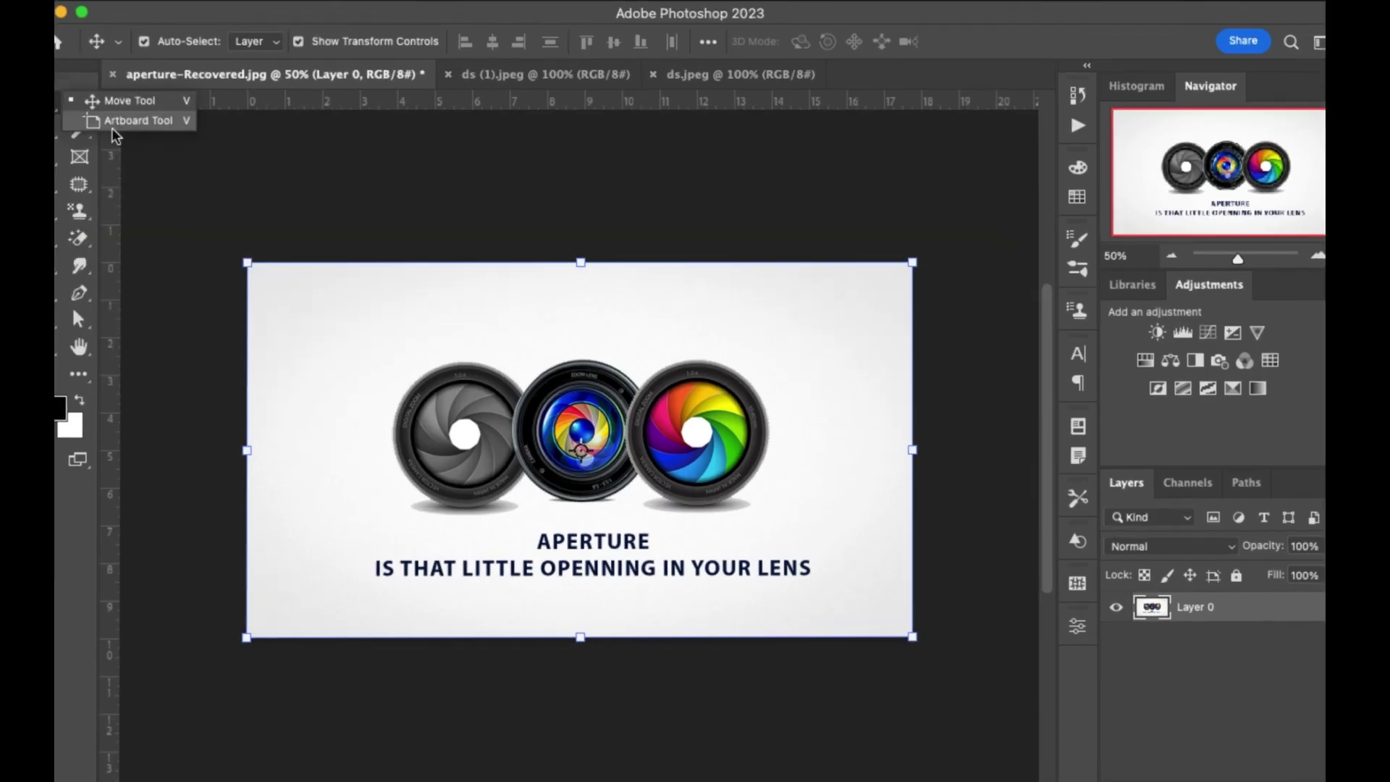
pyautogui.click(119, 121)
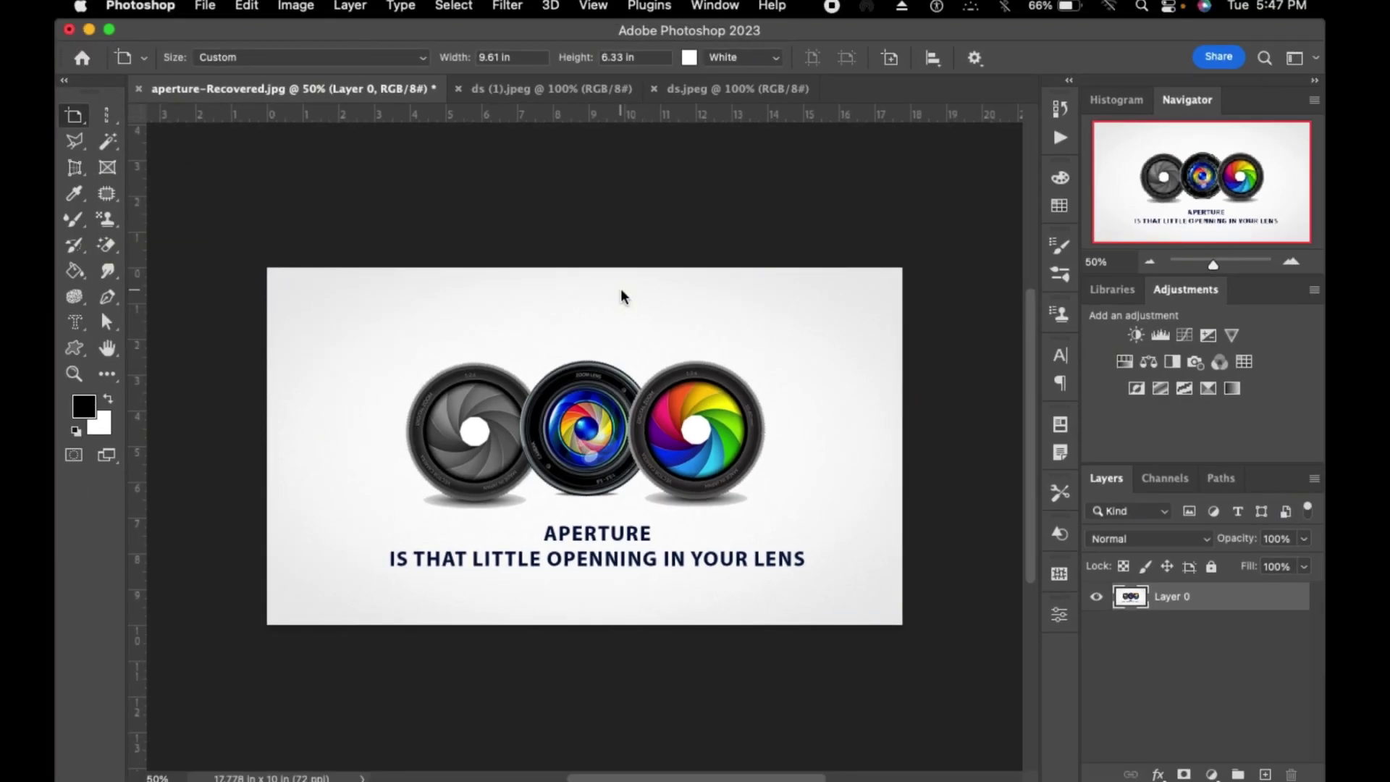
pyautogui.press('super+minus')
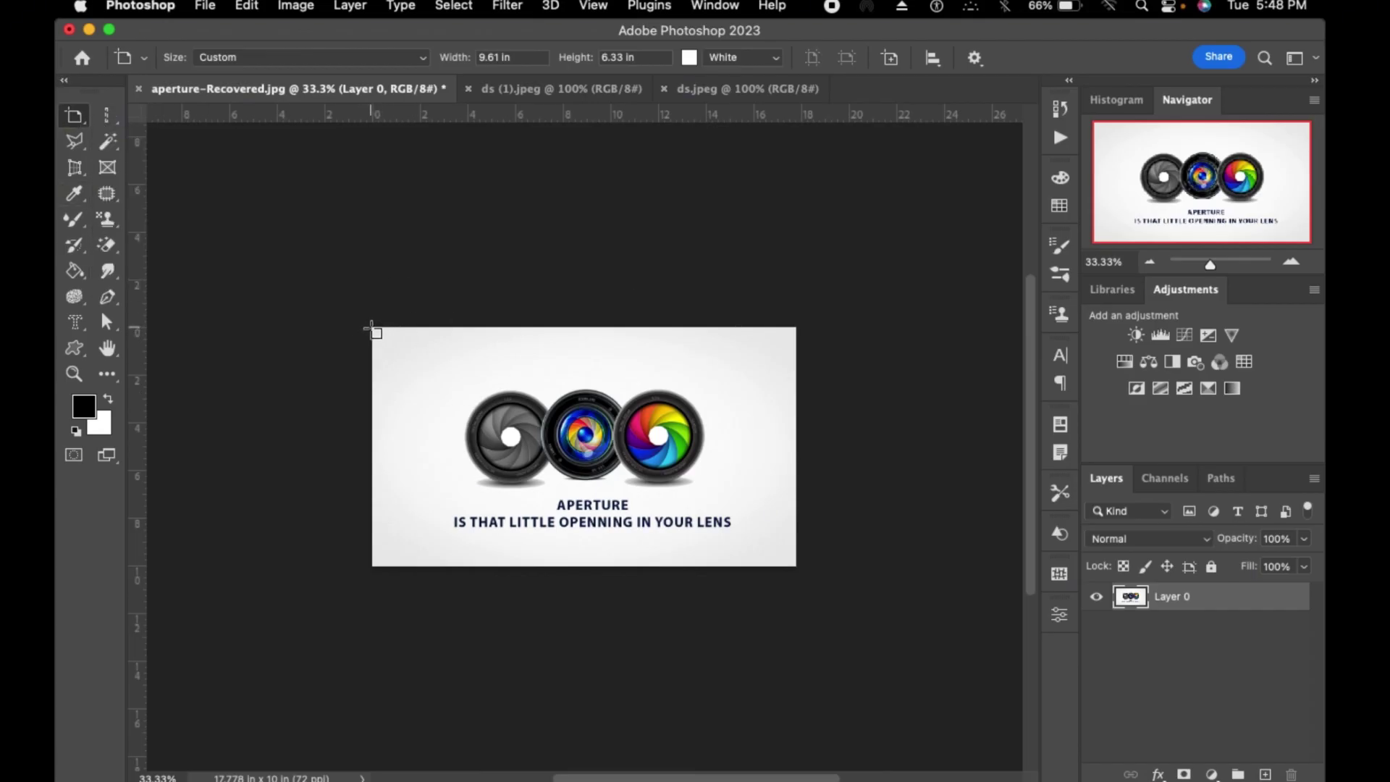
pyautogui.moveTo(371, 327); pyautogui.dragTo(799, 568)
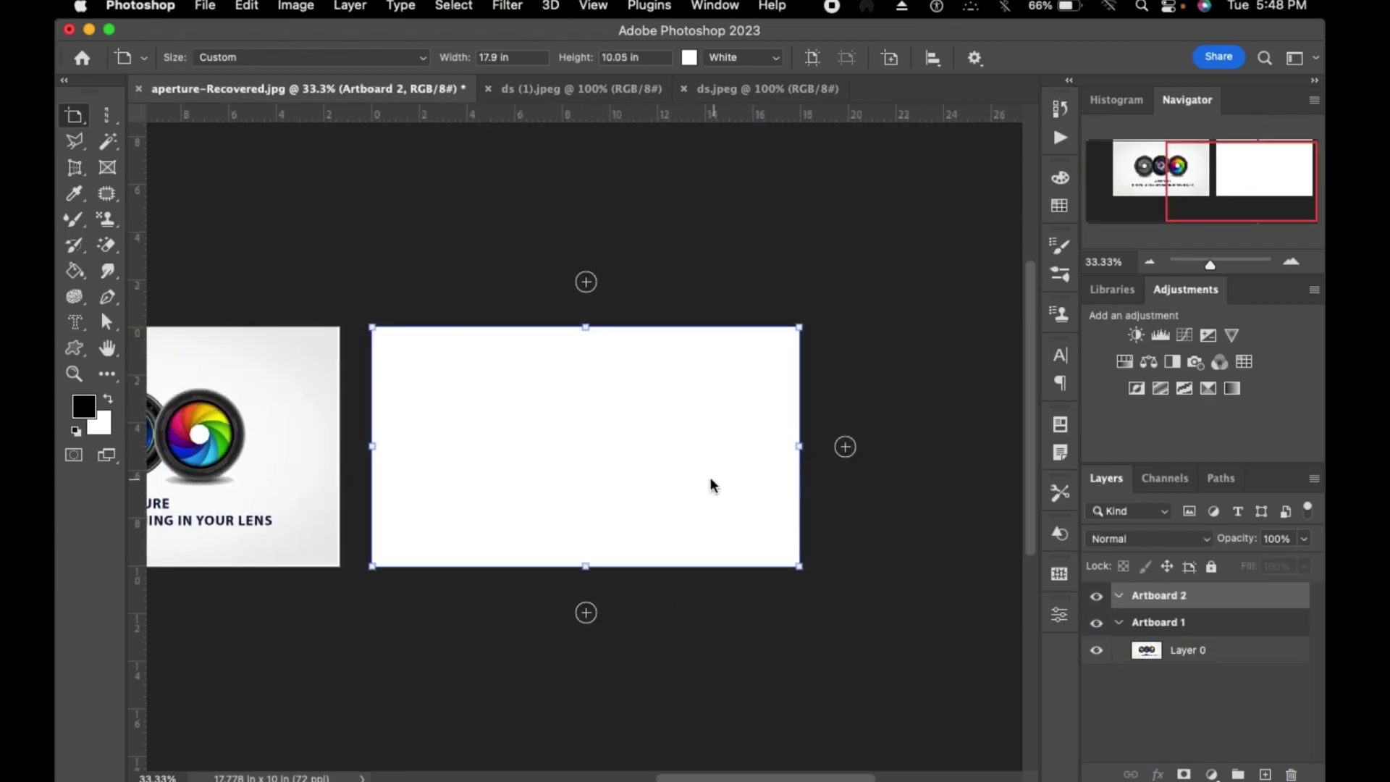
pyautogui.click(585, 281)
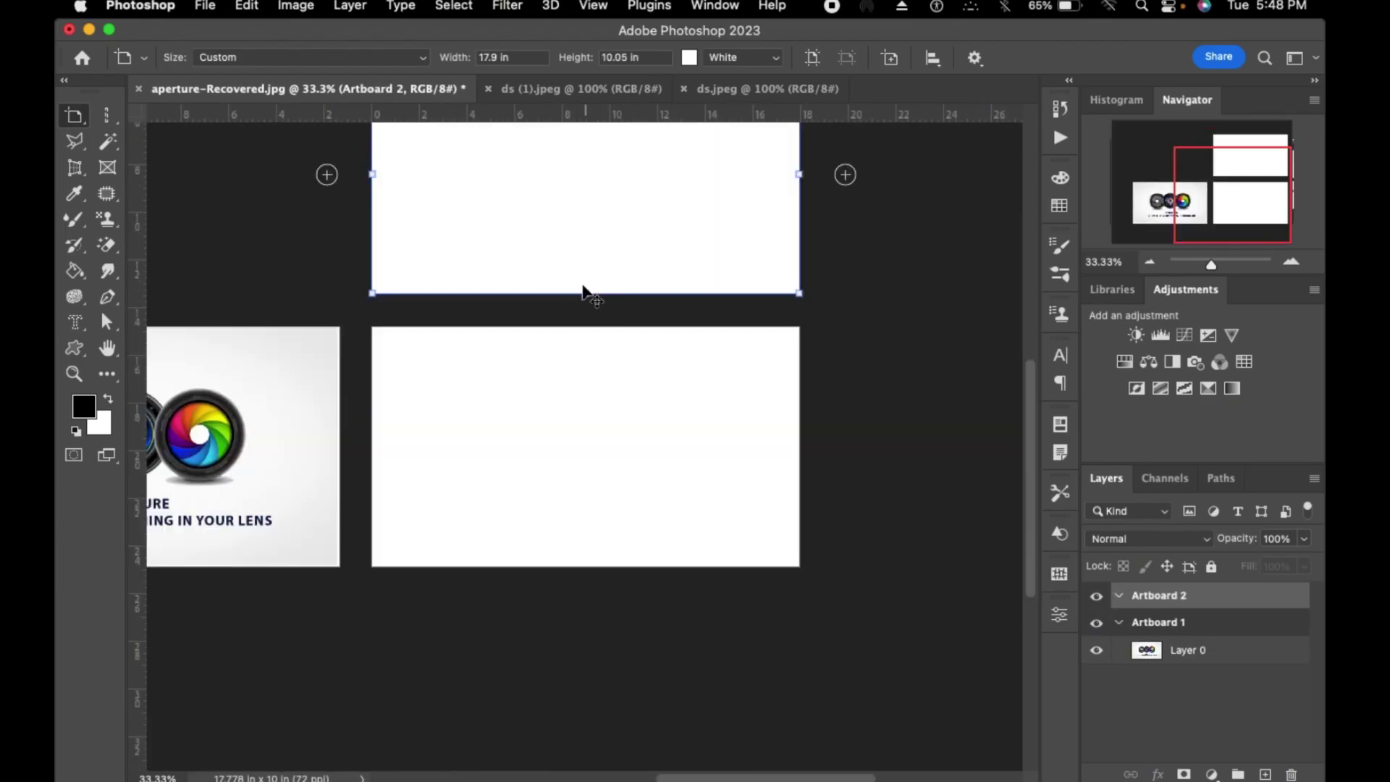
pyautogui.press('super+minus')
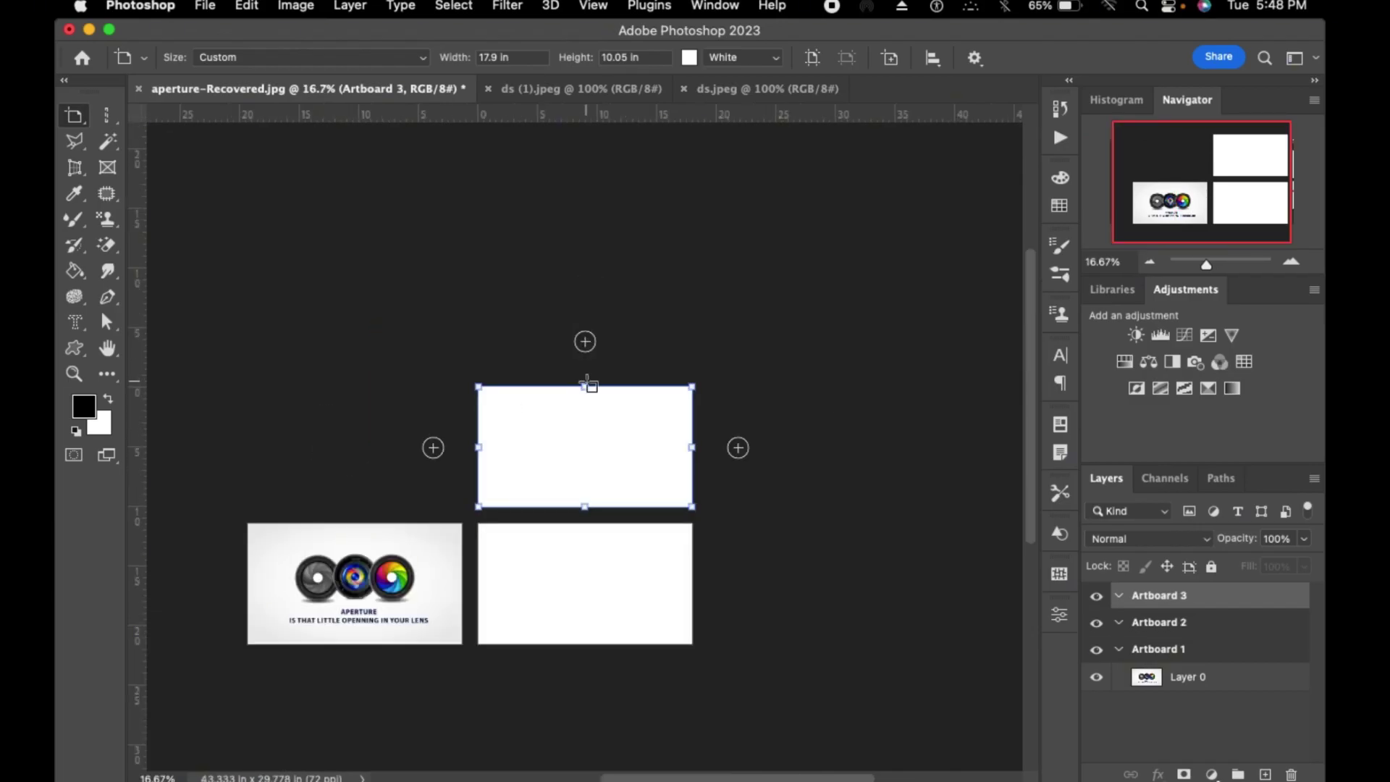
# - Undo all the artboards and fit the image to the screen
pyautogui.press('super+z')
pyautogui.press('super+z')
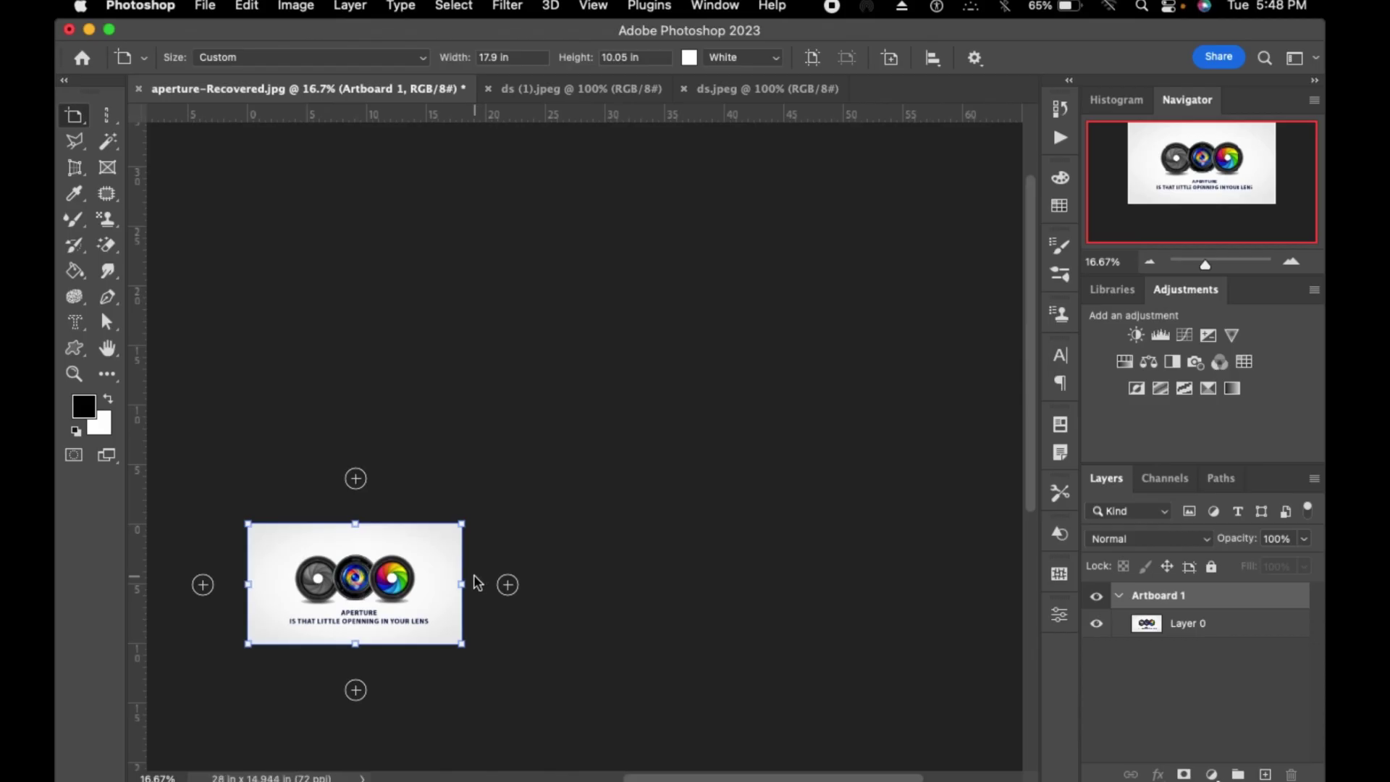
pyautogui.press('super+z')
pyautogui.press('super+0')
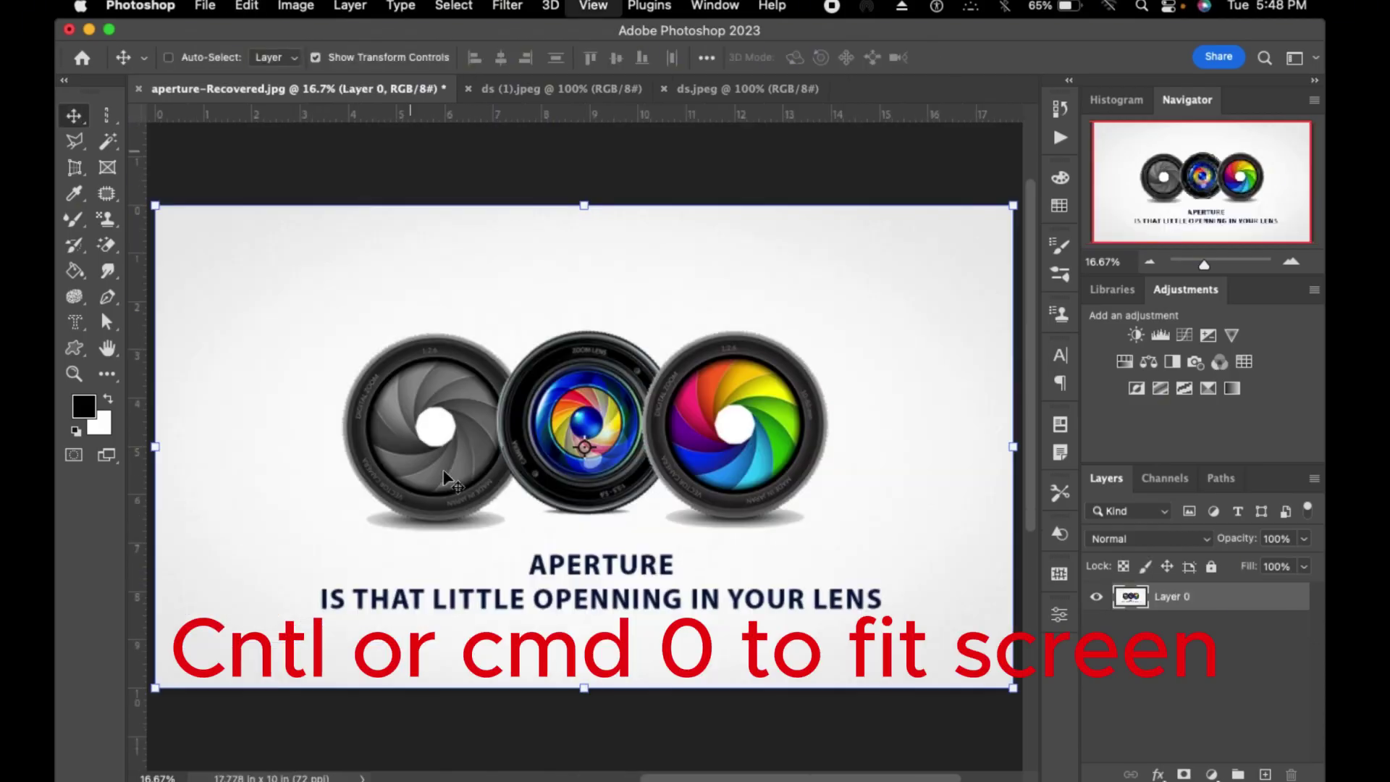
# - Try deleting a rectangular marquee selection around the three lenses, and undo the deletion
pyautogui.click(106, 115)
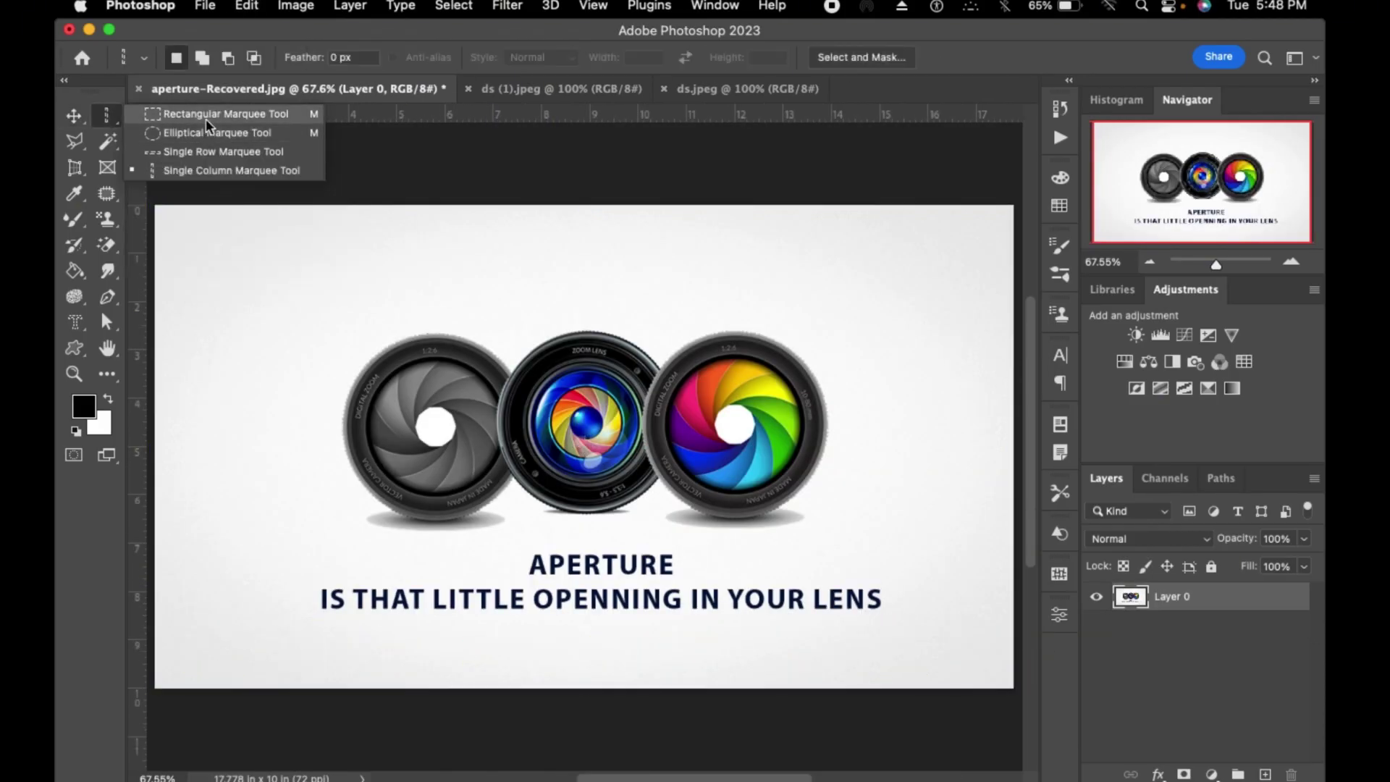
pyautogui.click(208, 115)
pyautogui.moveTo(298, 294); pyautogui.dragTo(872, 539)
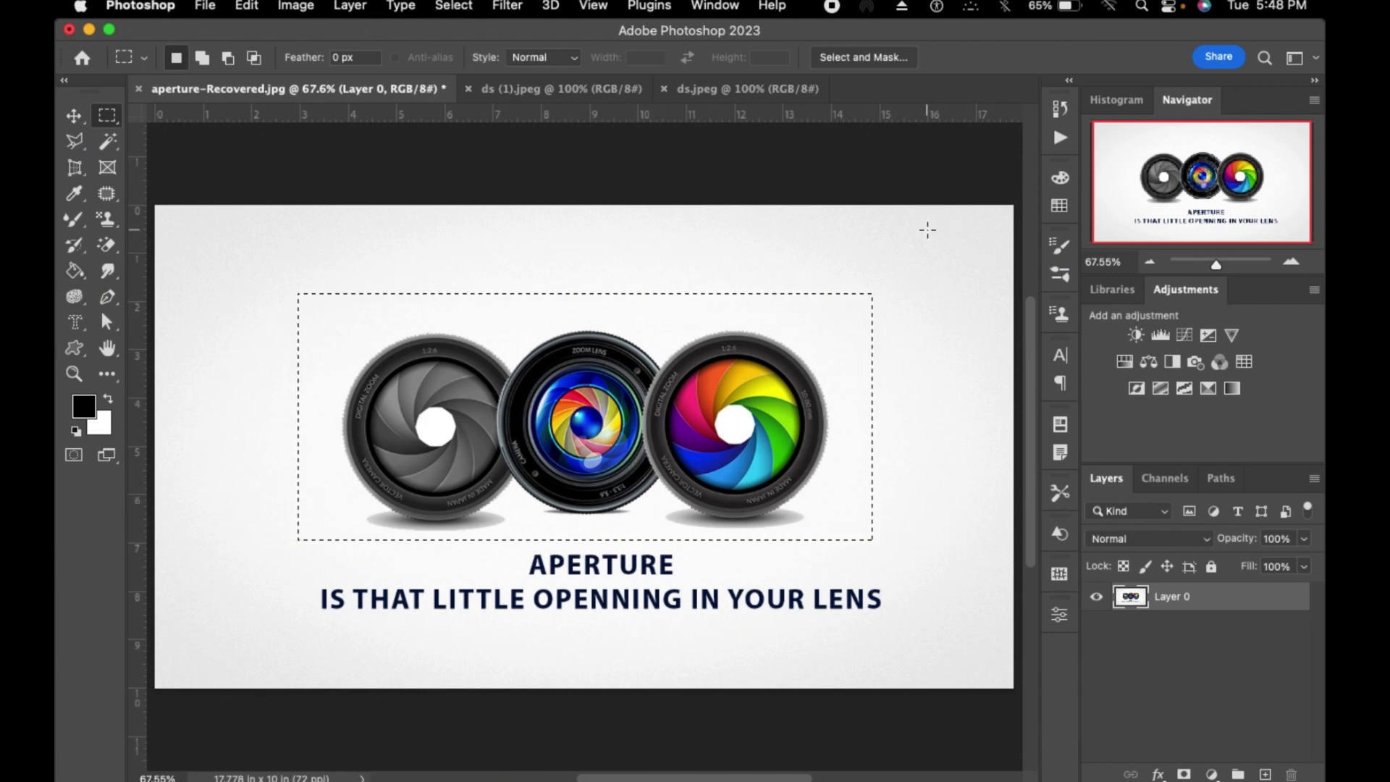
pyautogui.press('Delete')
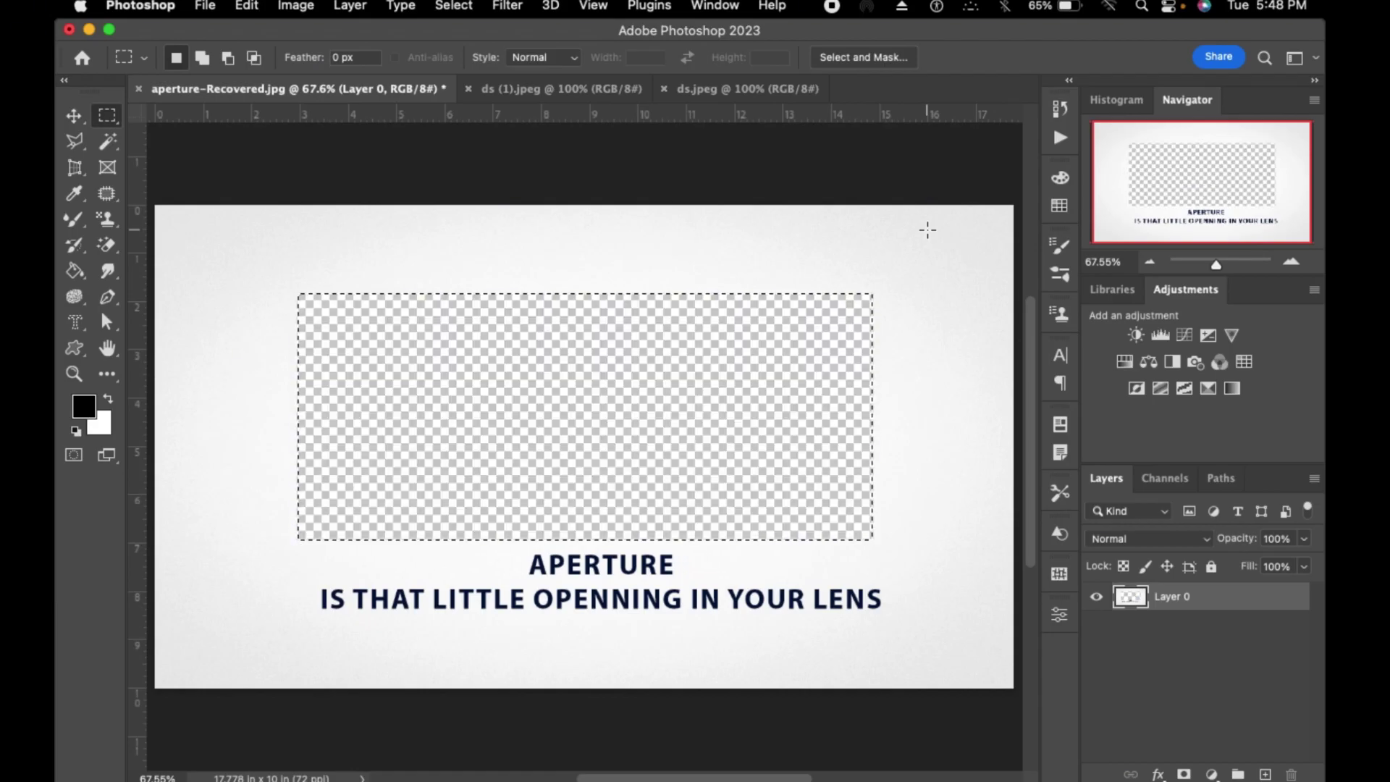
pyautogui.press('super+z')
# - Cut the selected lens area to a new layer and toggle both layers' visibility to inspect the separated parts
pyautogui.rightClick(642, 520)
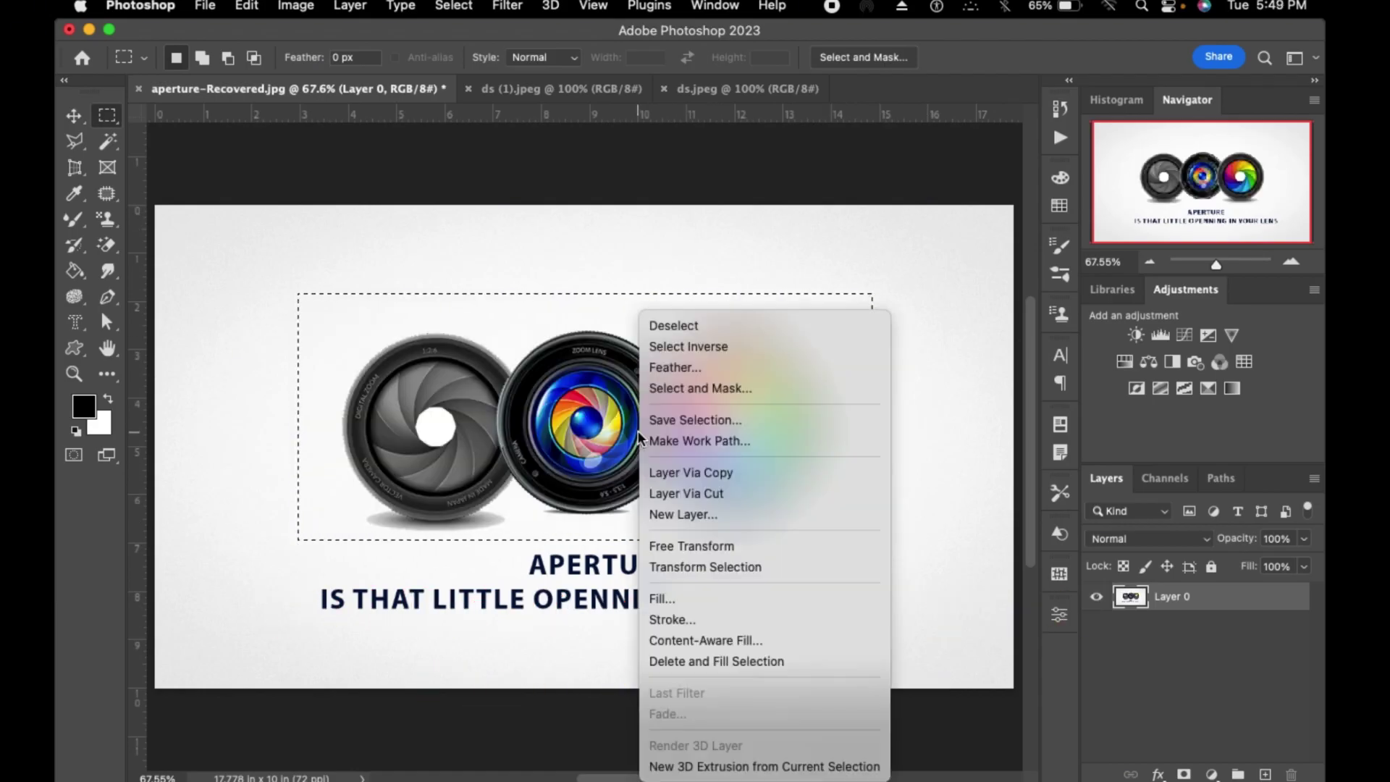
pyautogui.click(697, 471)
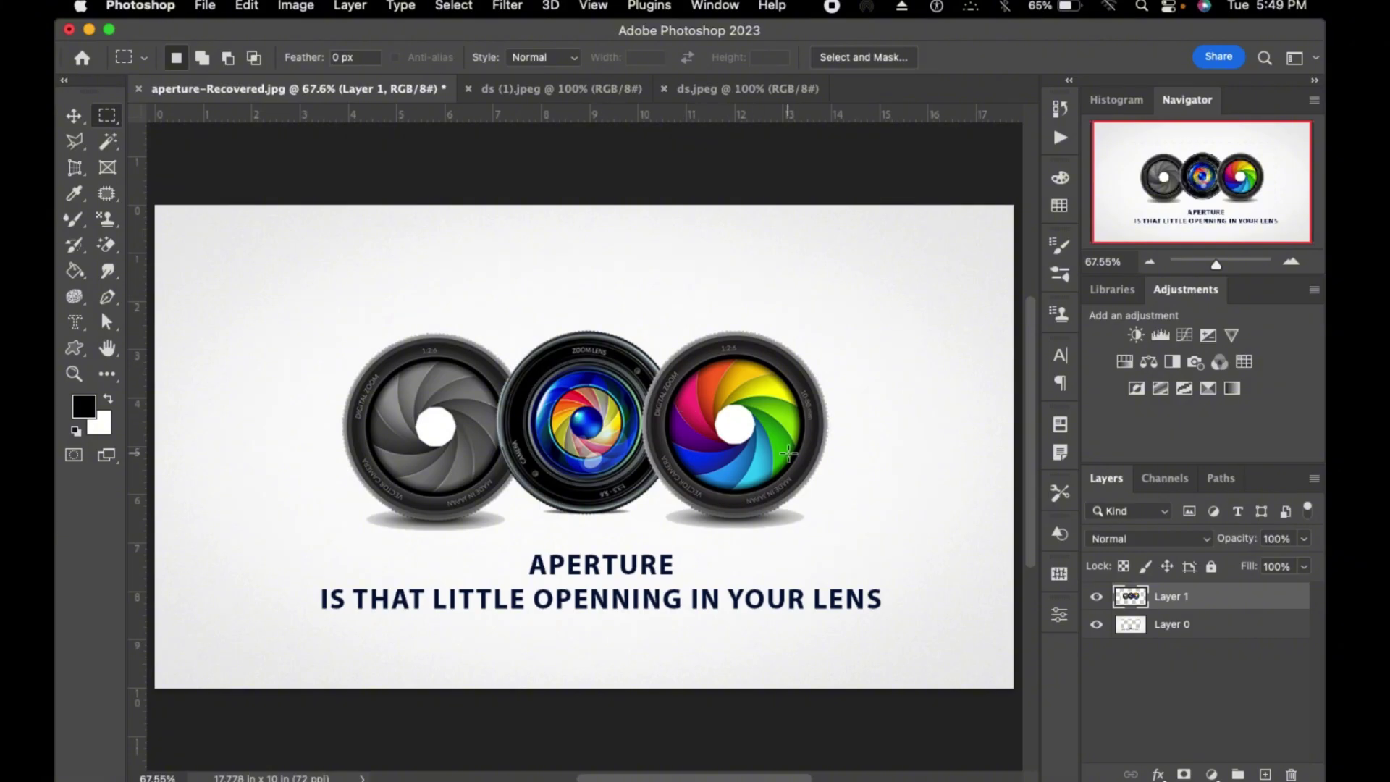
pyautogui.click(1096, 624)
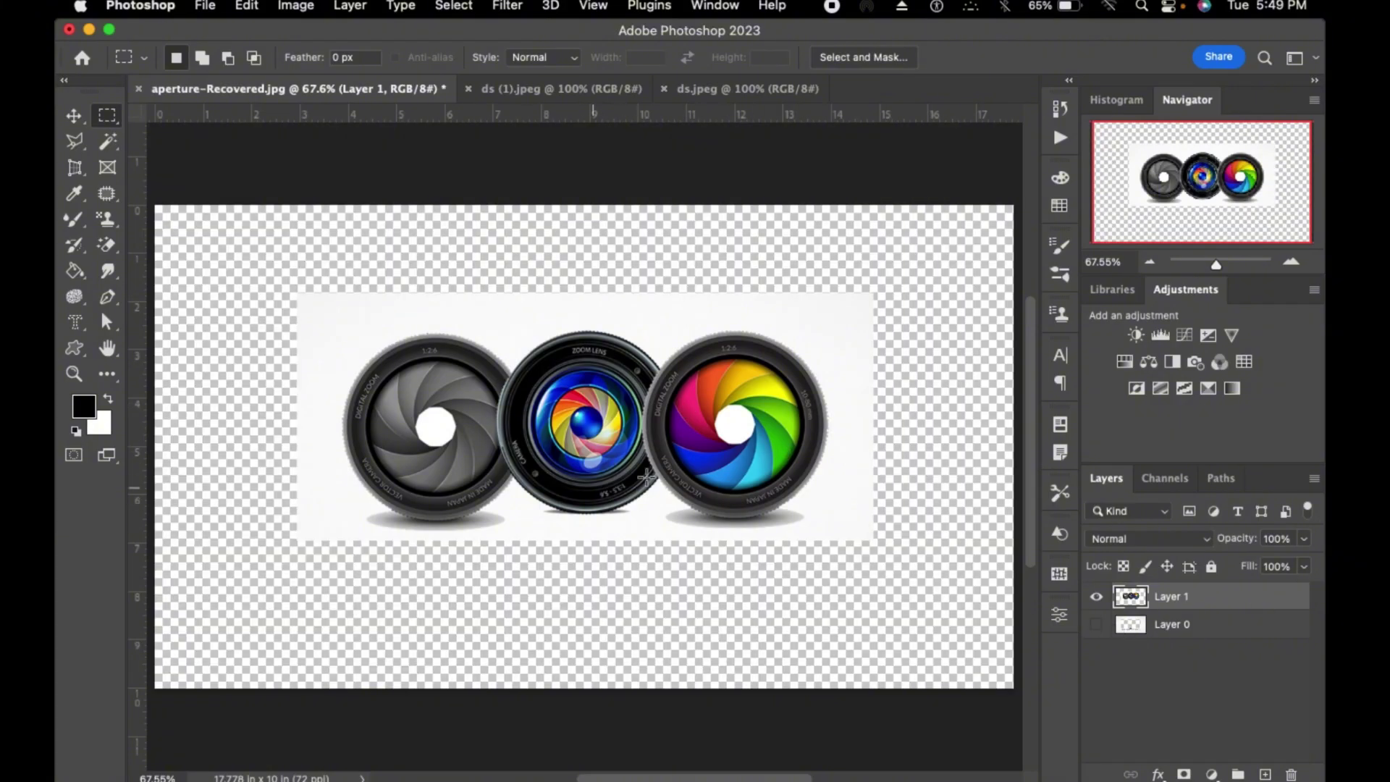
pyautogui.click(1095, 596)
pyautogui.click(1096, 624)
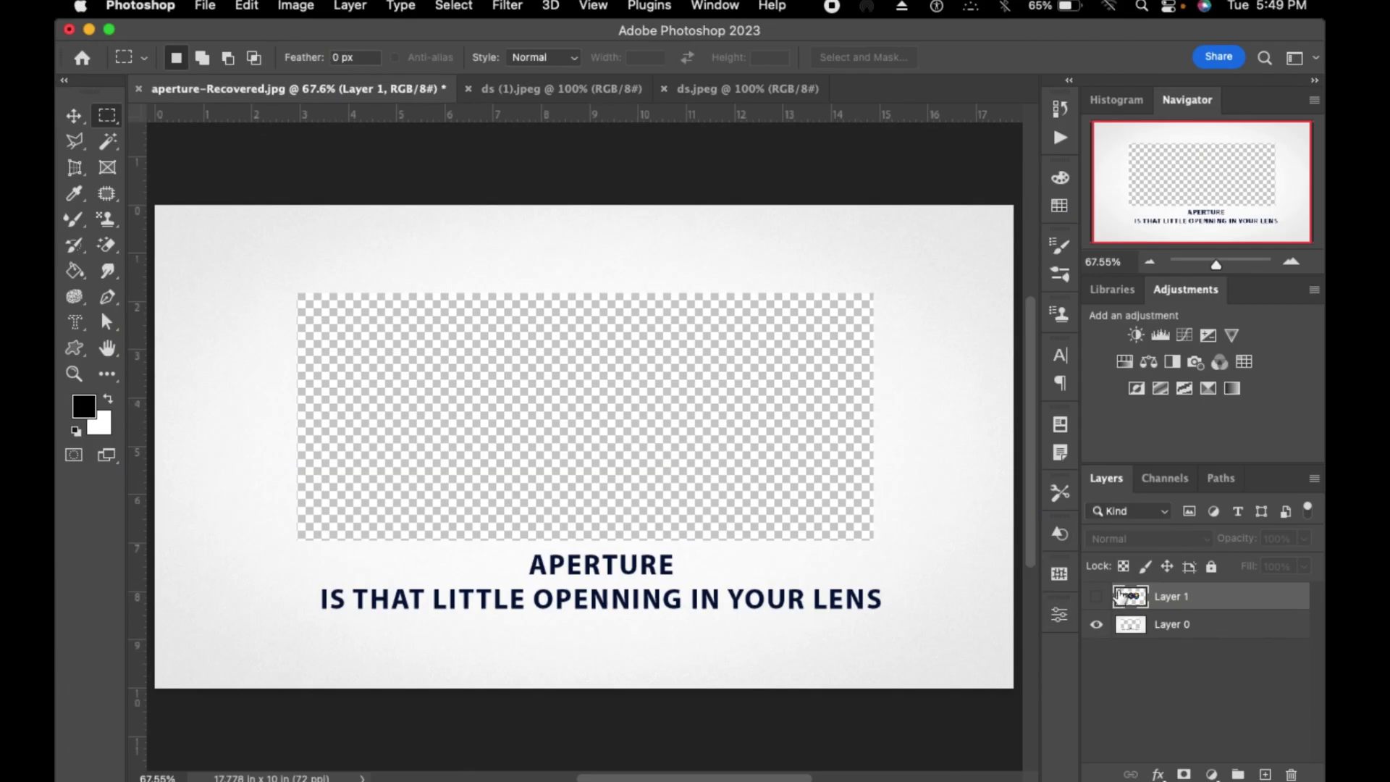
pyautogui.click(1095, 597)
# - Undo the visibility changes and the Layer Via Cut of the lens area
pyautogui.press('super+z')
pyautogui.press('super+z')
pyautogui.press('super+z')
pyautogui.press('super+z')
pyautogui.press('super+z')
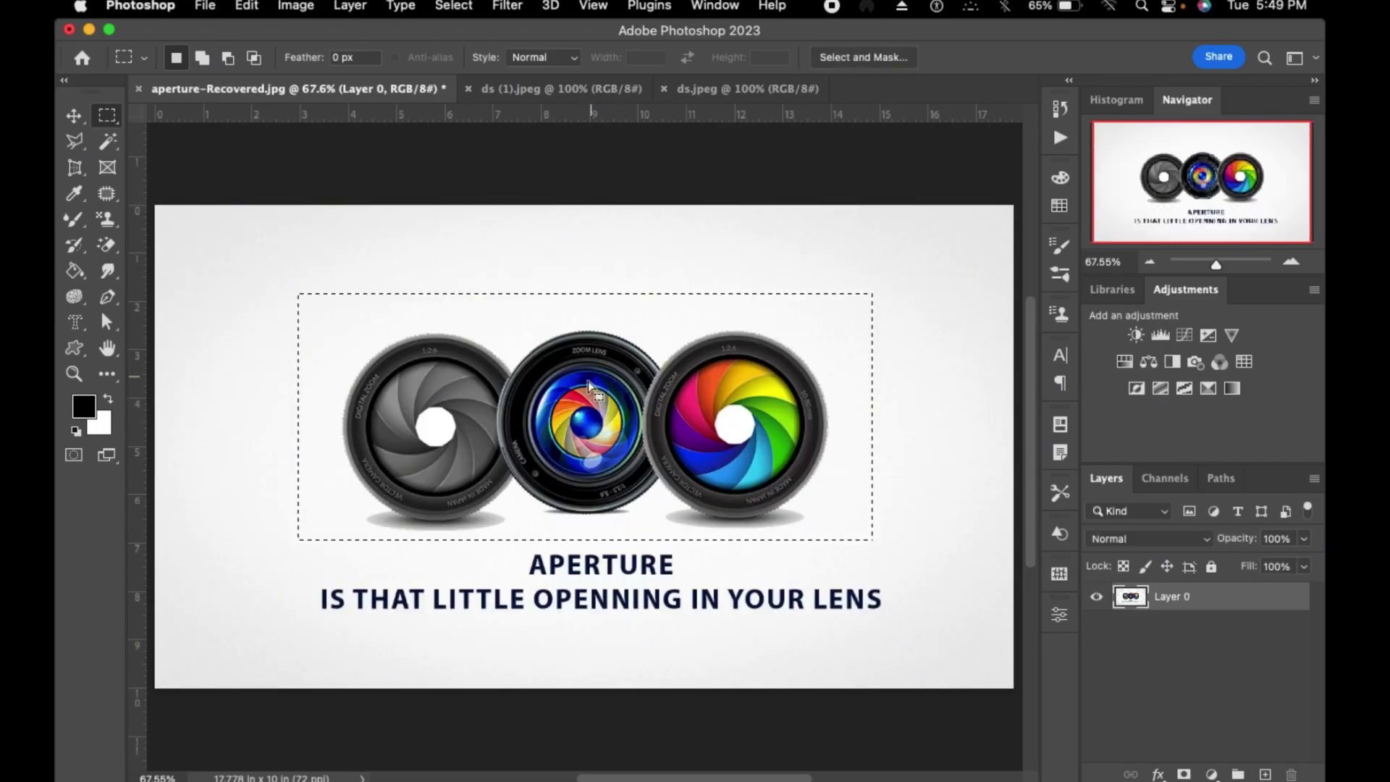
# - Copy the selected lens area to a new layer with Layer Via Copy and toggle layer visibility to compare the layers
pyautogui.rightClick(670, 394)
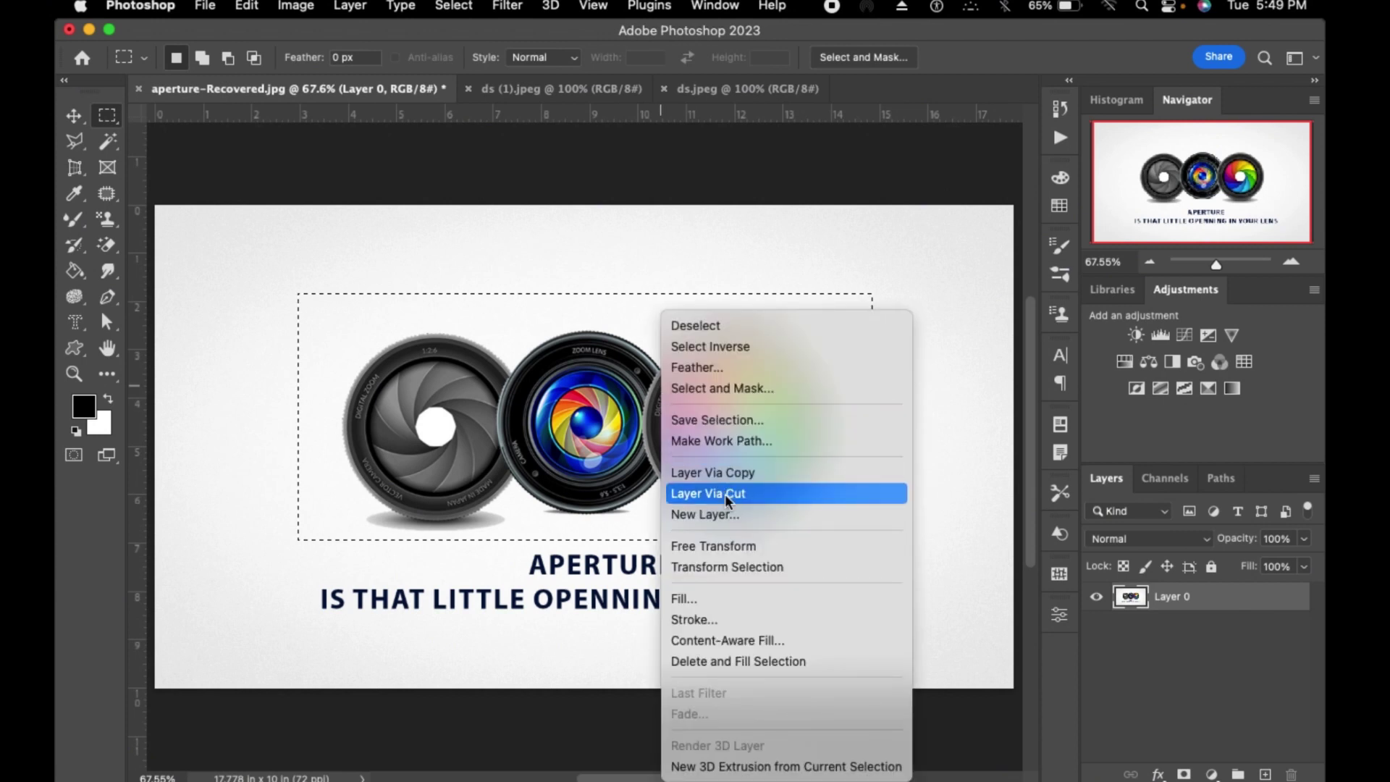
pyautogui.click(730, 475)
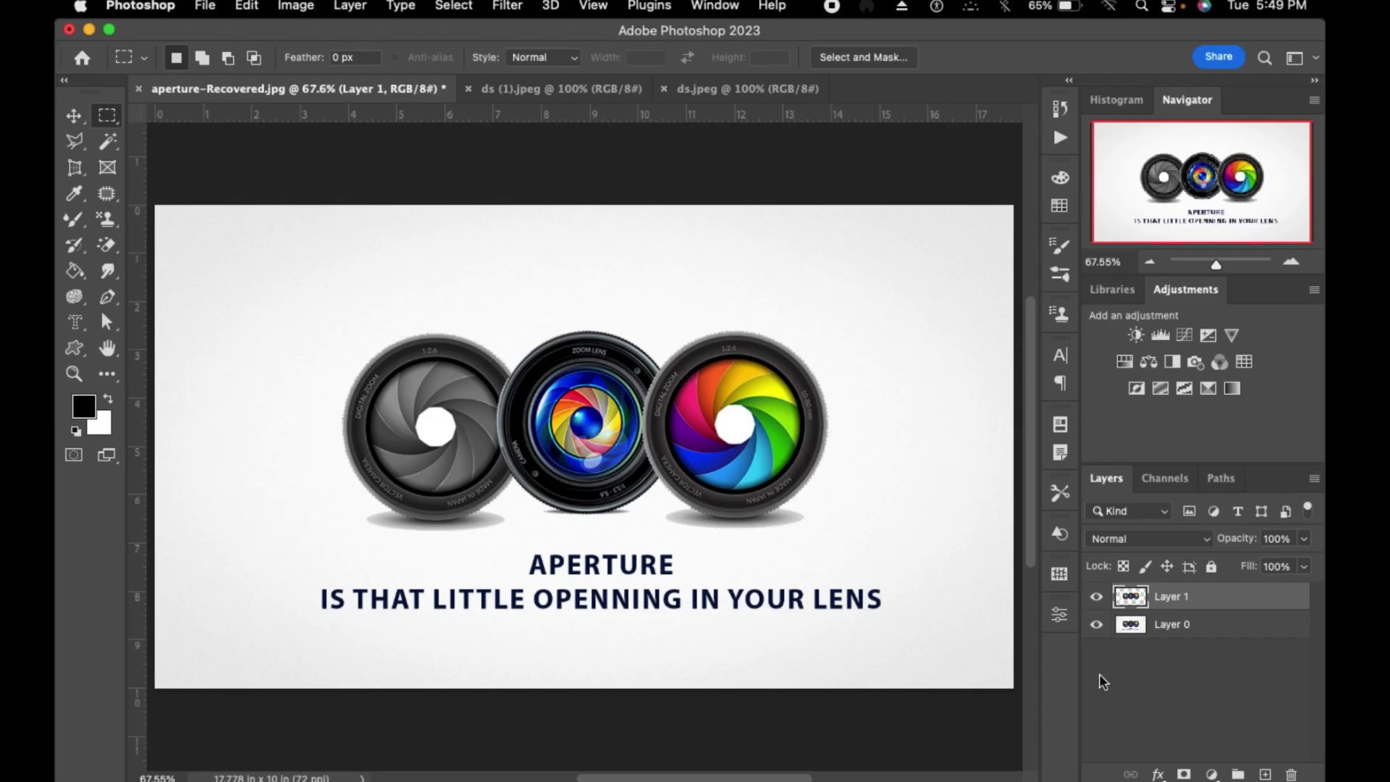
pyautogui.click(1097, 625)
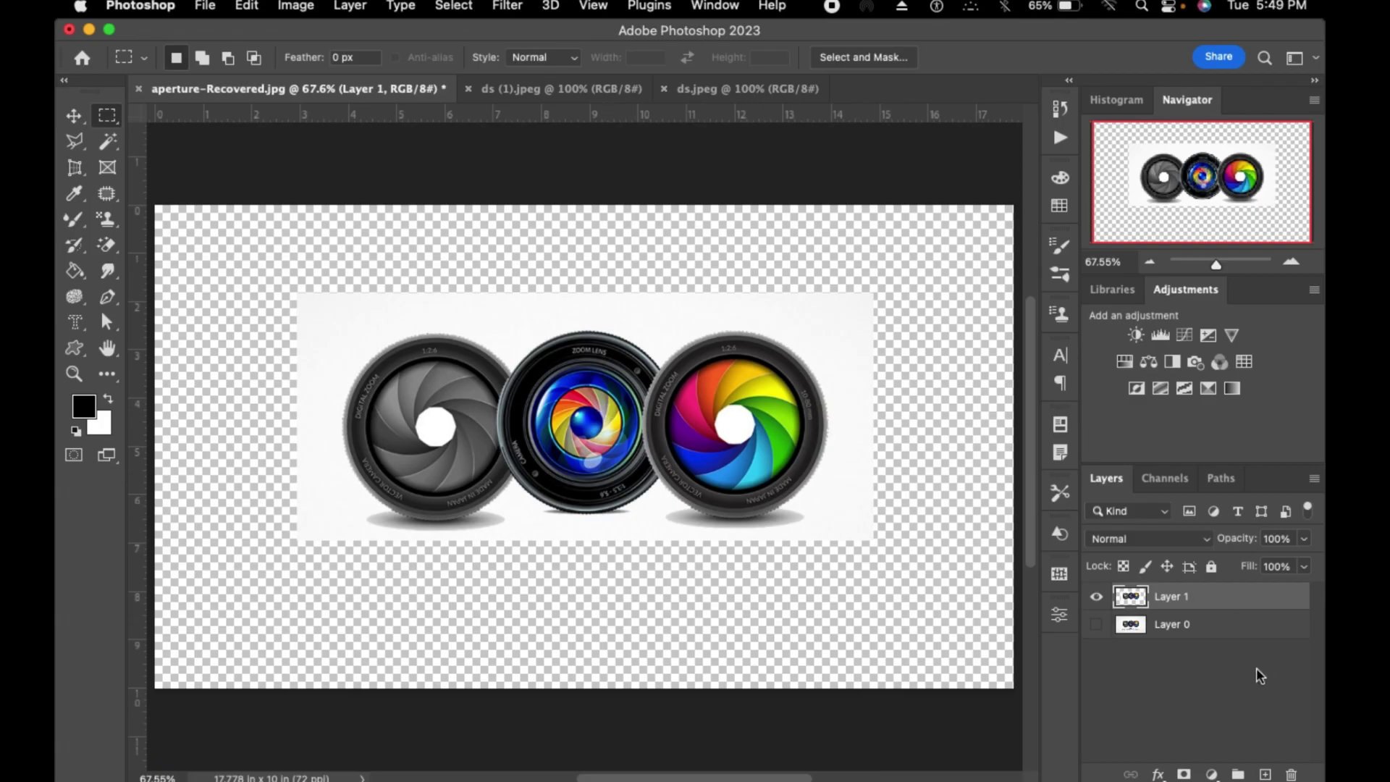
pyautogui.click(1096, 624)
pyautogui.keyDown('alt'); pyautogui.click(1097, 623); pyautogui.keyUp('alt')
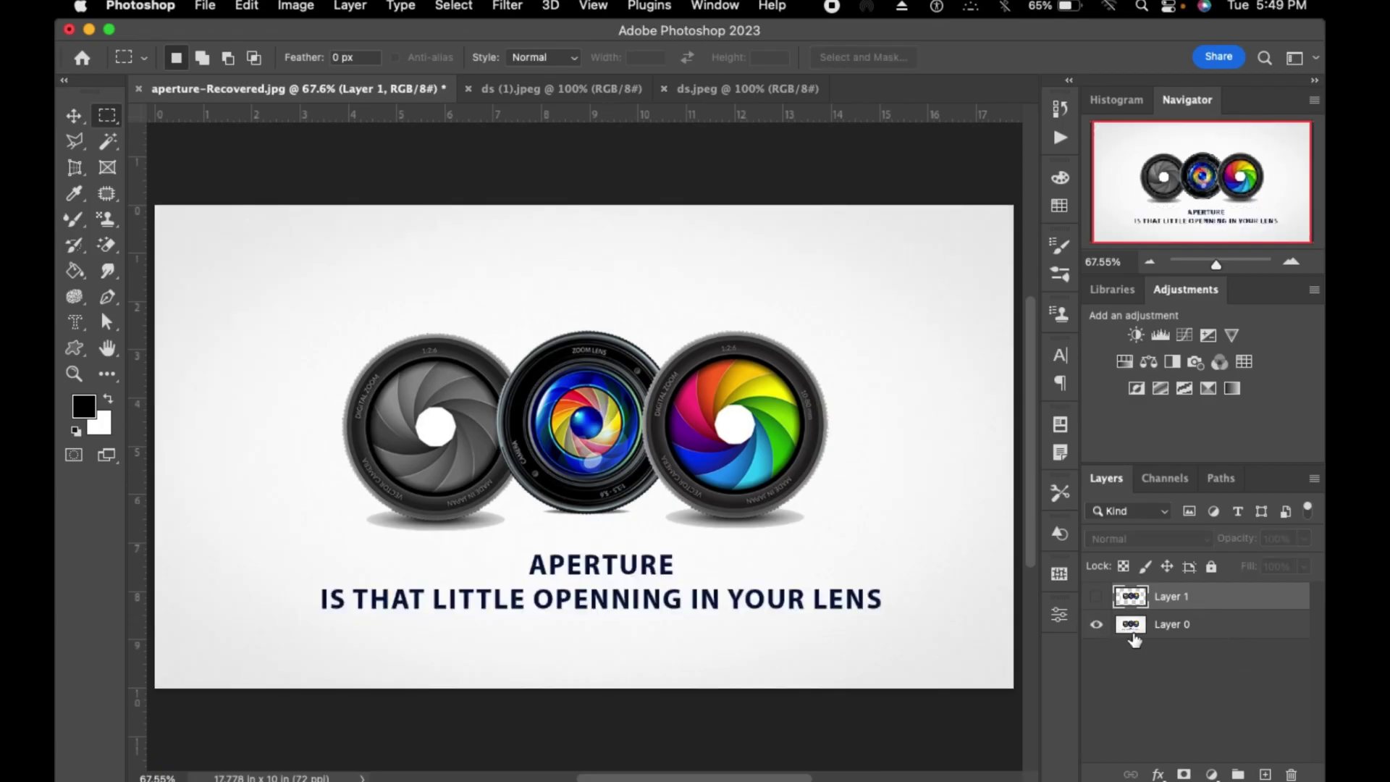
# - Undo the visibility changes and the copied lens layer, and clear the rectangular selection
pyautogui.press('super+z')
pyautogui.press('super+z')
pyautogui.press('super+z')
pyautogui.press('super+z')
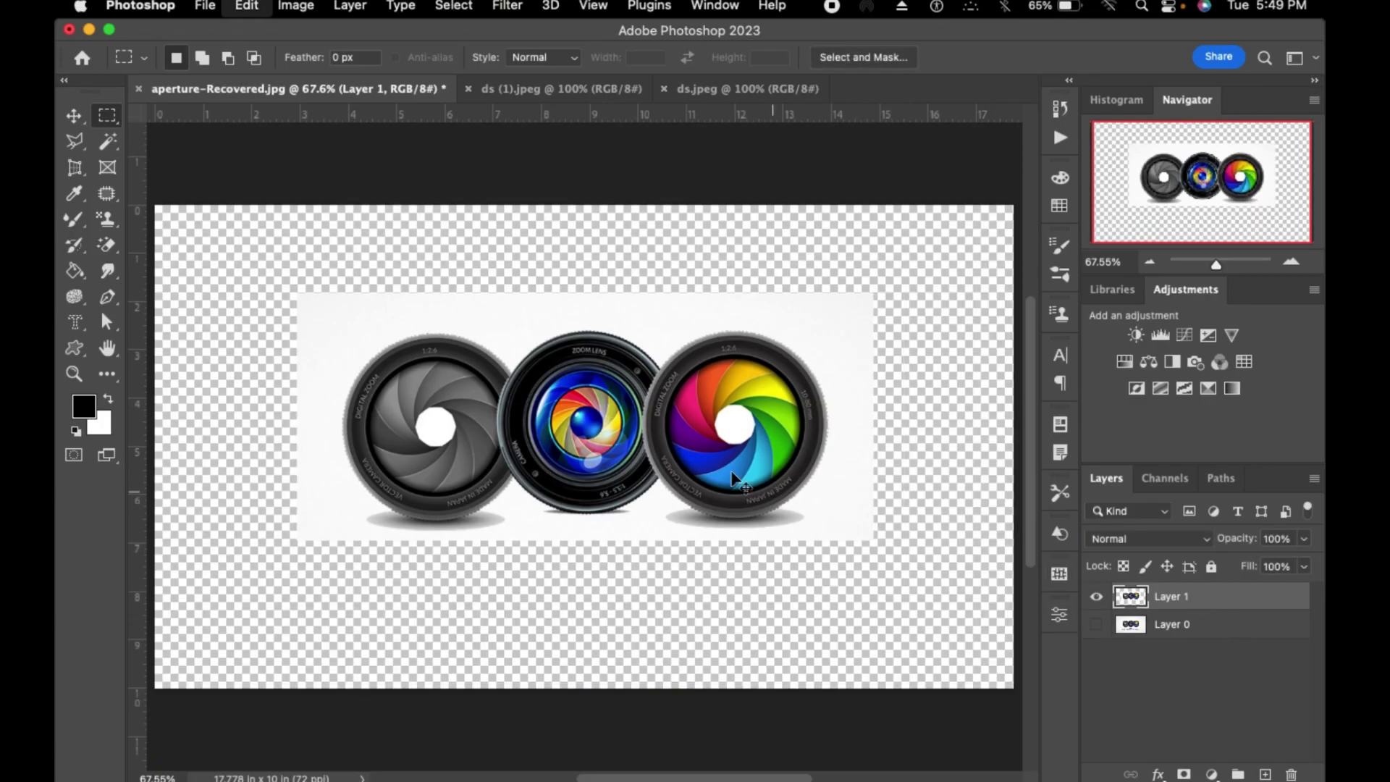
pyautogui.click(430, 304)
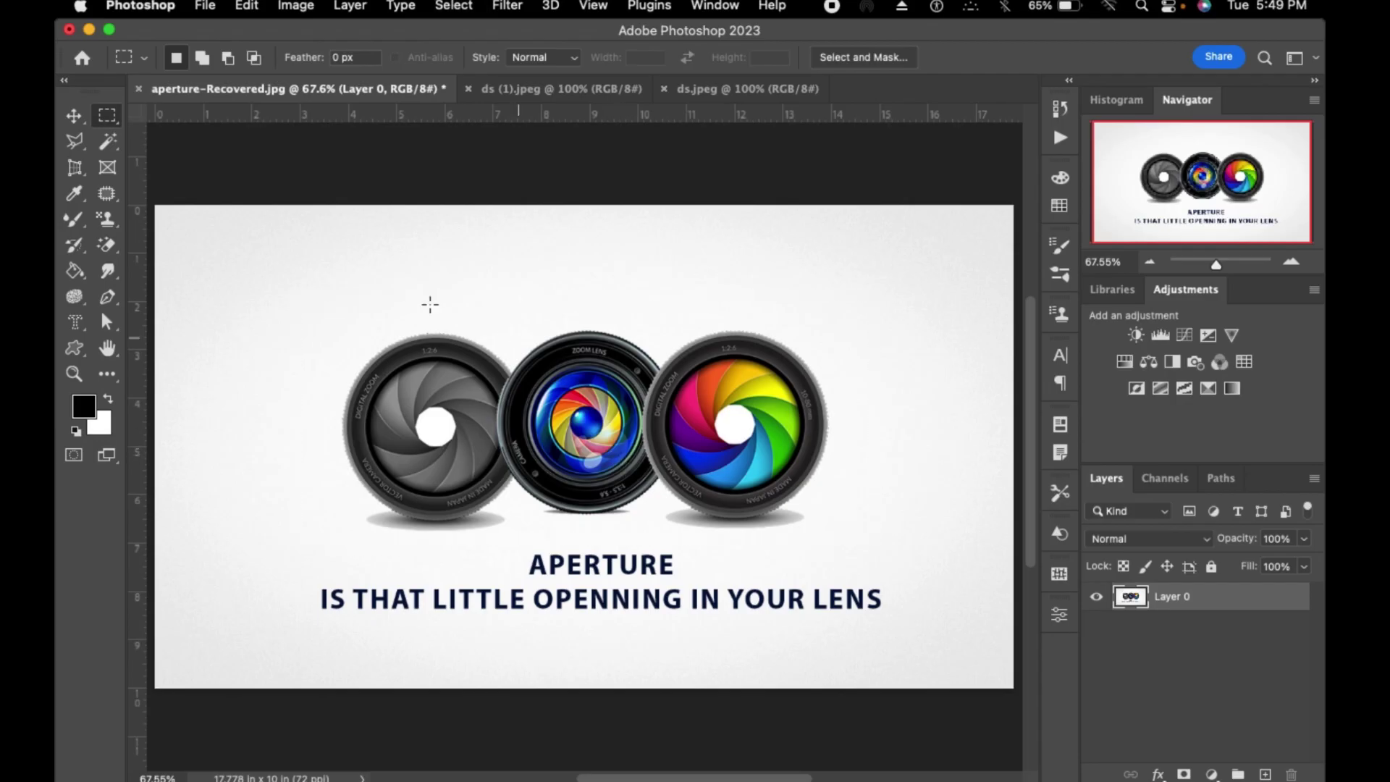
# - Draw a circular selection around the grey lens with the Elliptical Marquee tool
pyautogui.rightClick(105, 120)
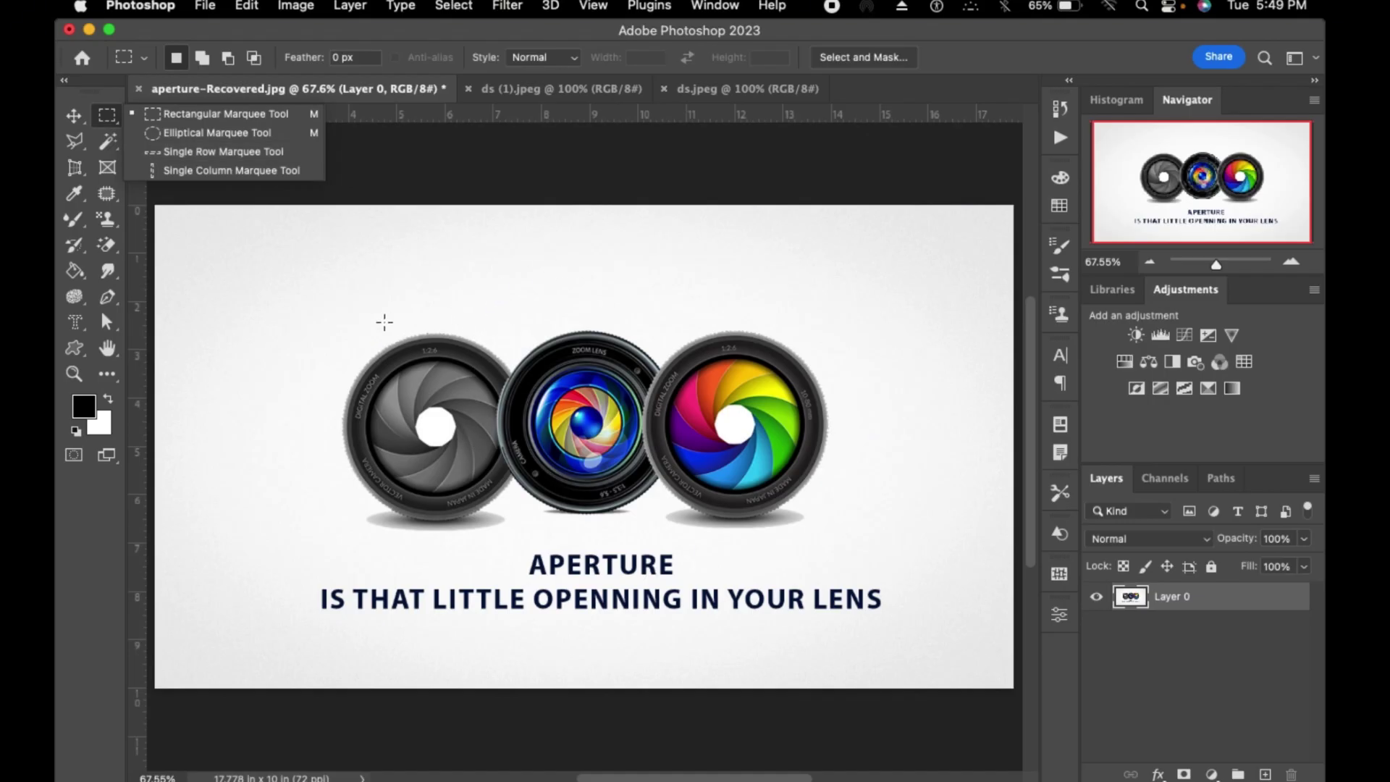
pyautogui.click(331, 302)
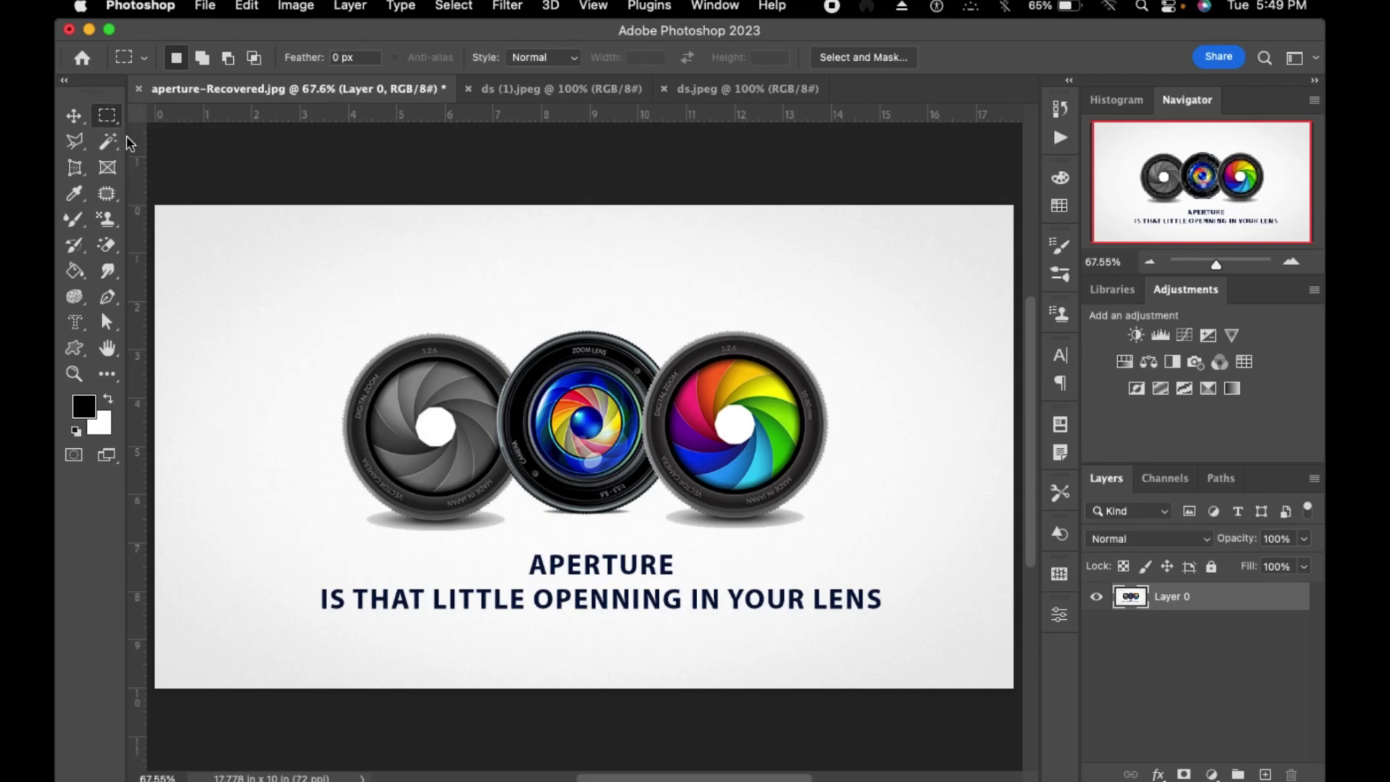
pyautogui.rightClick(107, 116)
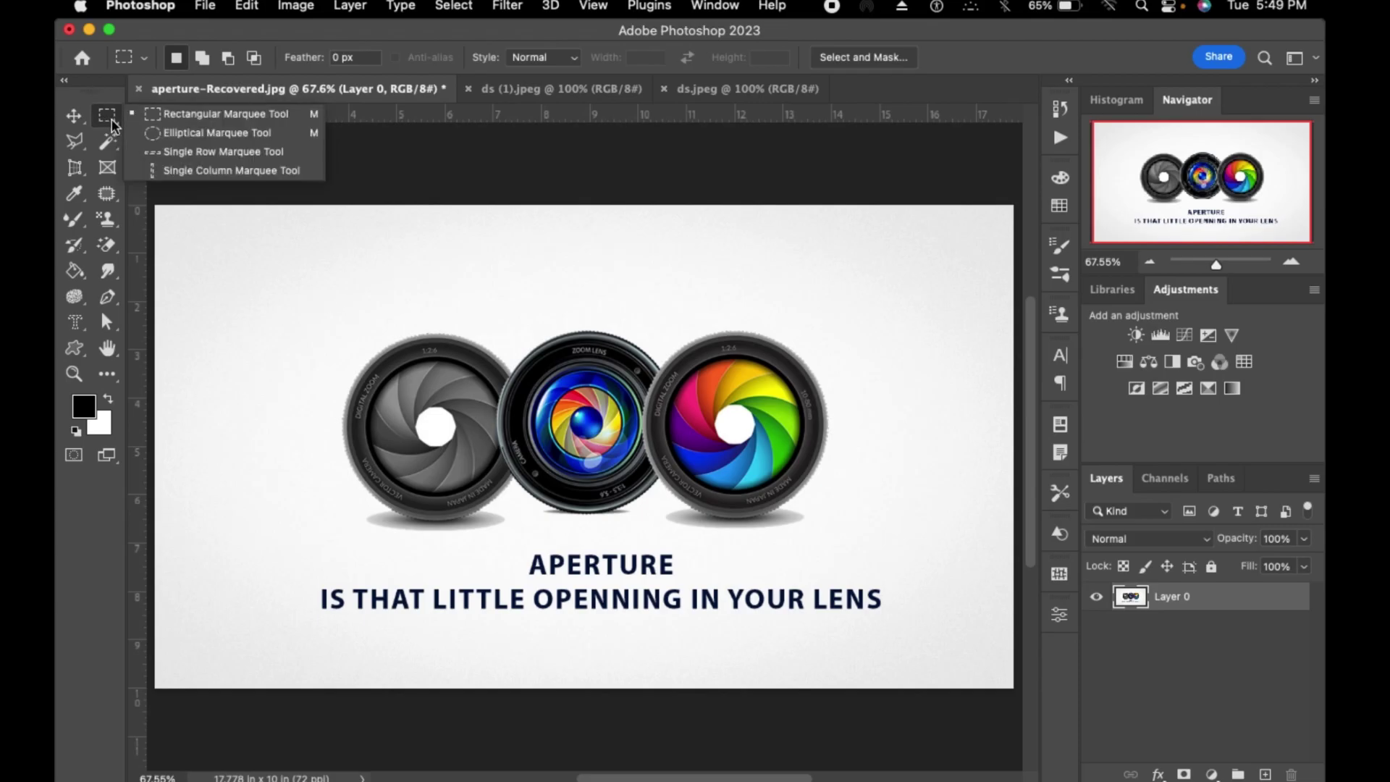
pyautogui.click(194, 133)
pyautogui.moveTo(307, 265); pyautogui.dragTo(583, 531)
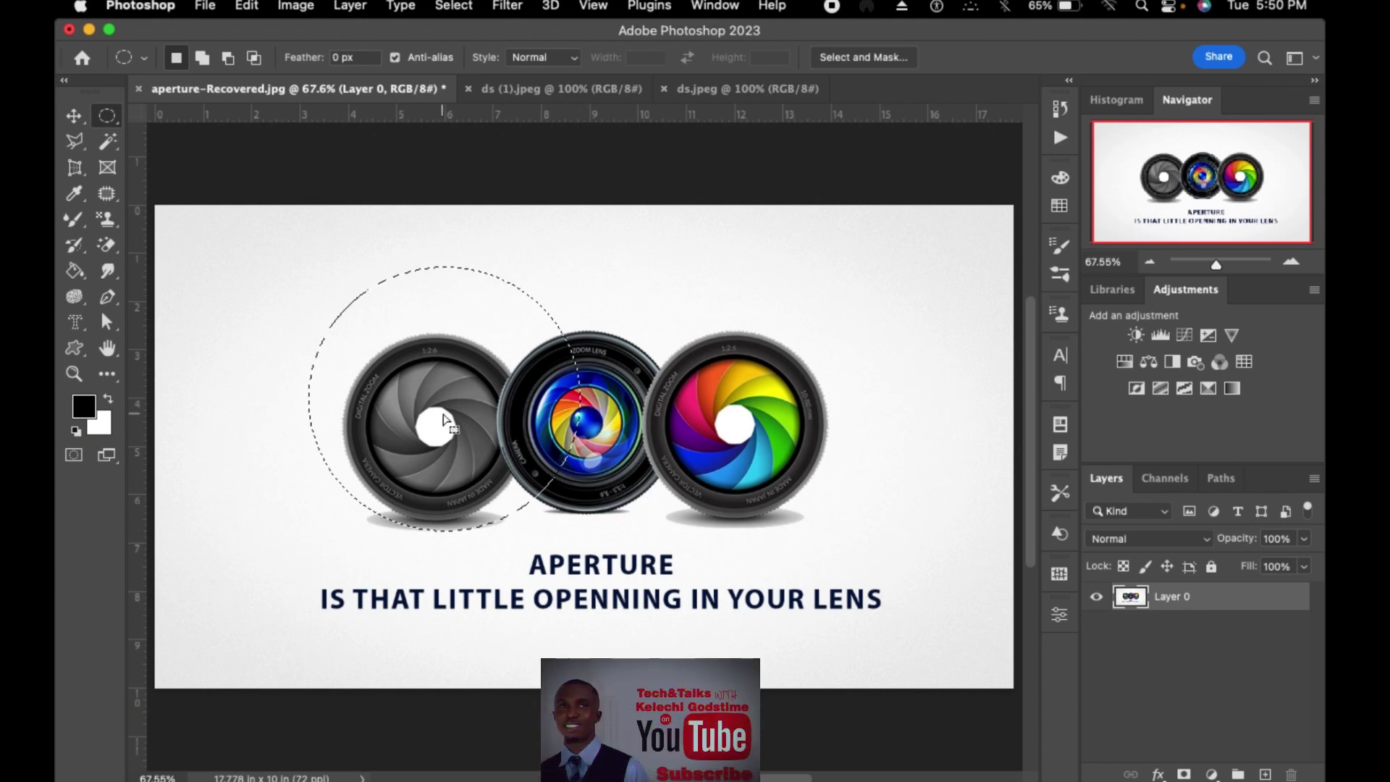
# - Copy the circular selection to a new layer and toggle both layers' visibility to examine the copied area
pyautogui.rightClick(452, 352)
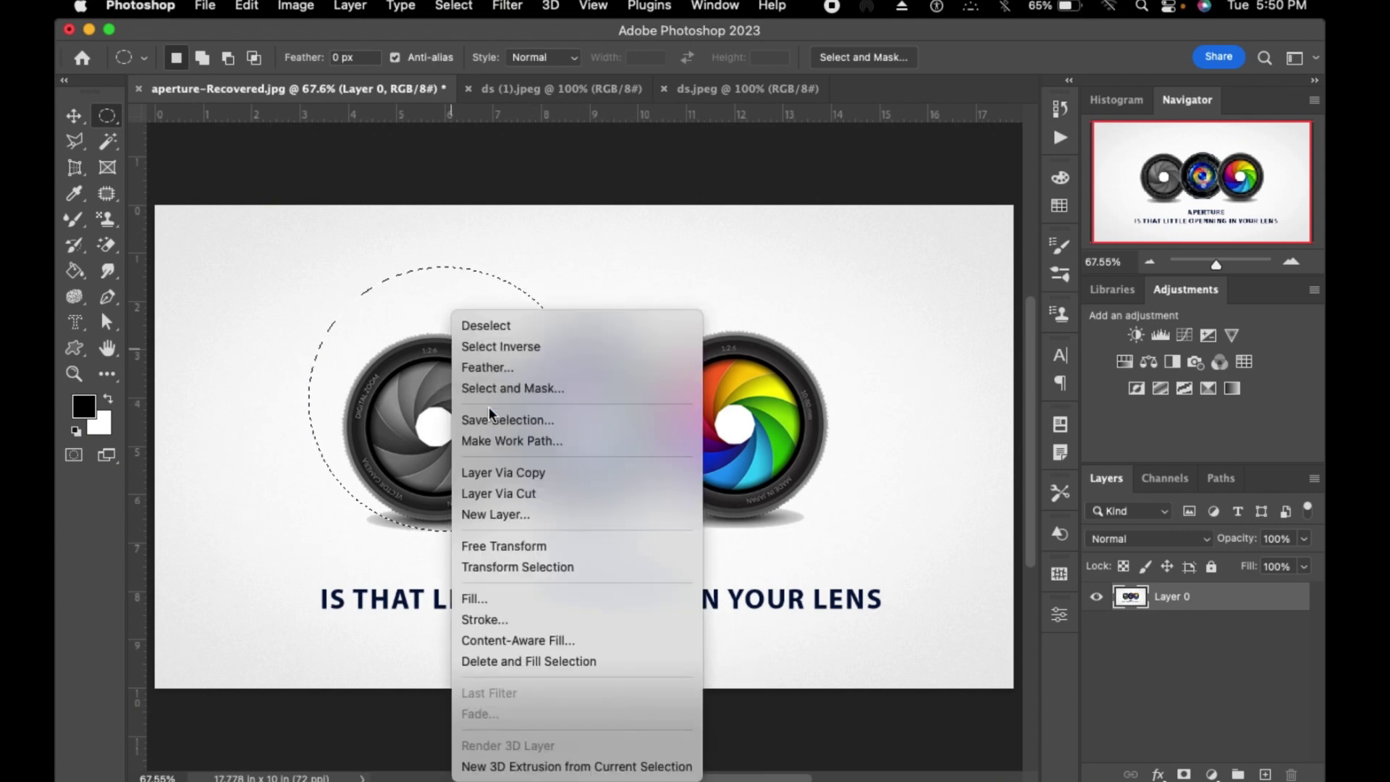
pyautogui.click(528, 473)
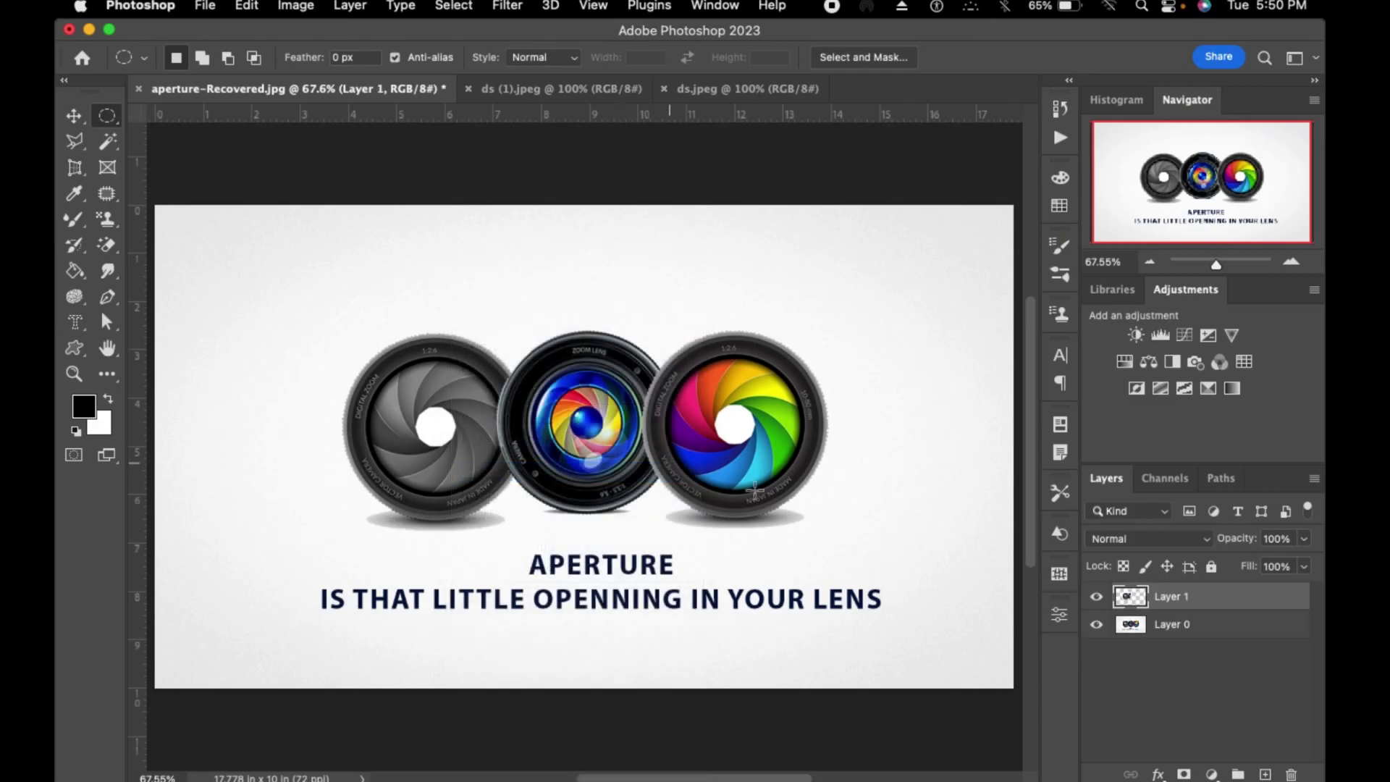
pyautogui.click(1096, 595)
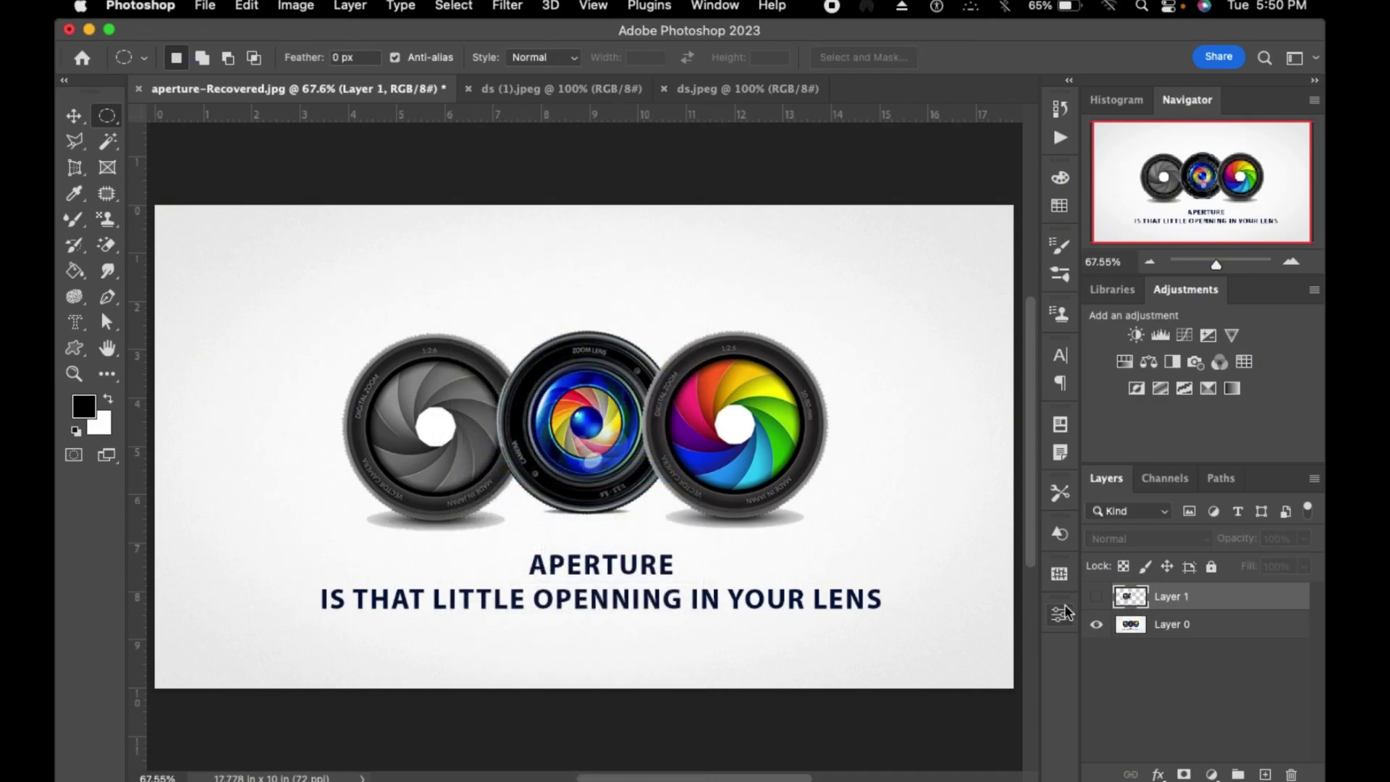
pyautogui.click(1095, 596)
pyautogui.click(1096, 624)
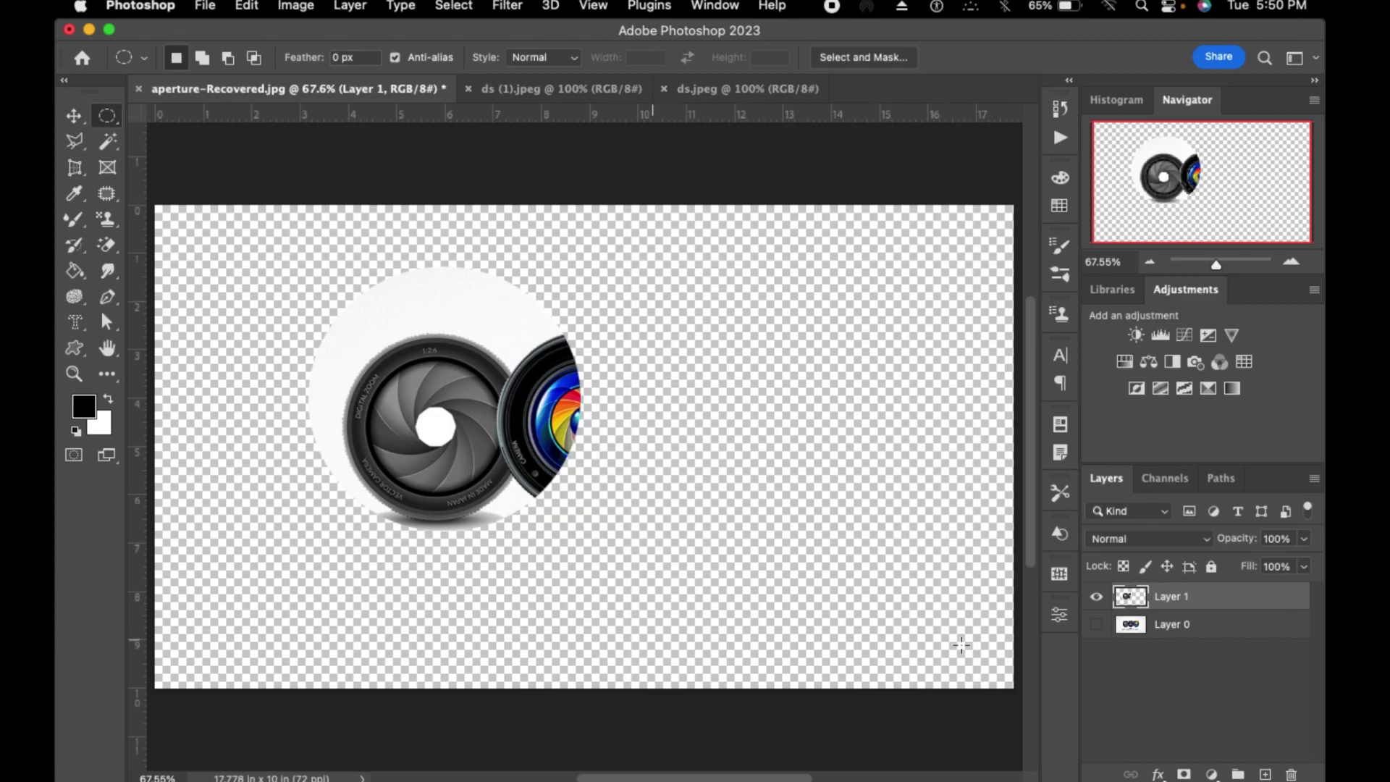
pyautogui.click(1095, 624)
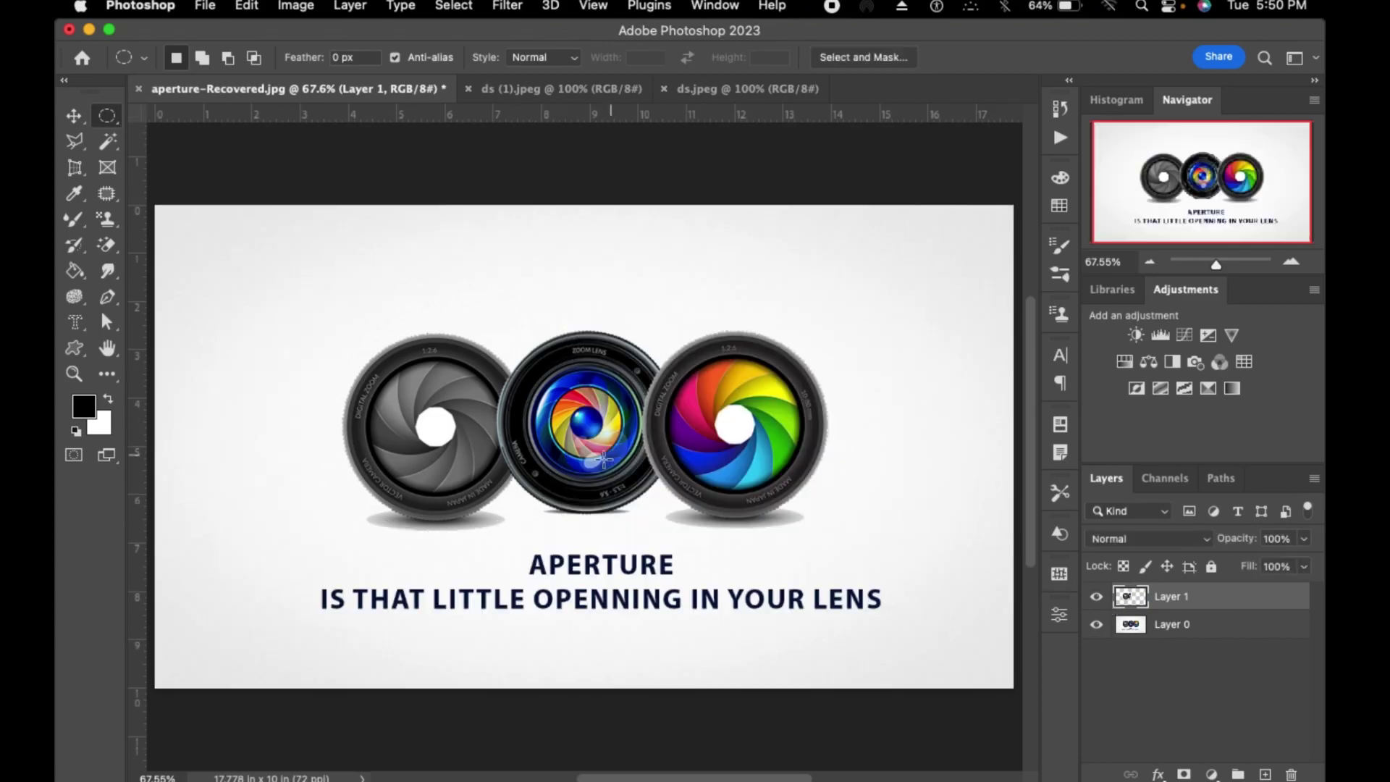
# - Undo the copied circular layer, cut the circular selection to a new layer instead, and toggle layer visibility to compare the result
pyautogui.press('super+z')
pyautogui.rightClick(447, 412)
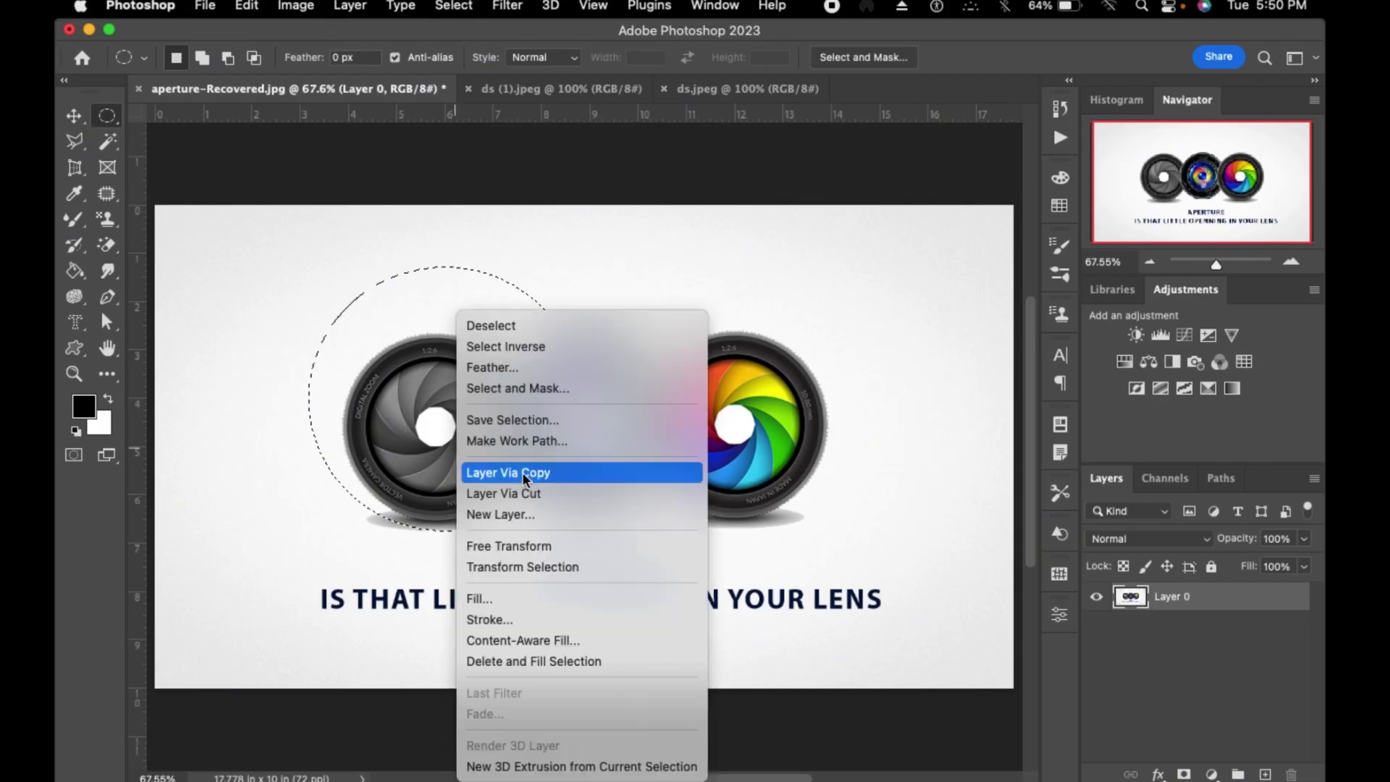
pyautogui.click(523, 472)
pyautogui.click(1096, 624)
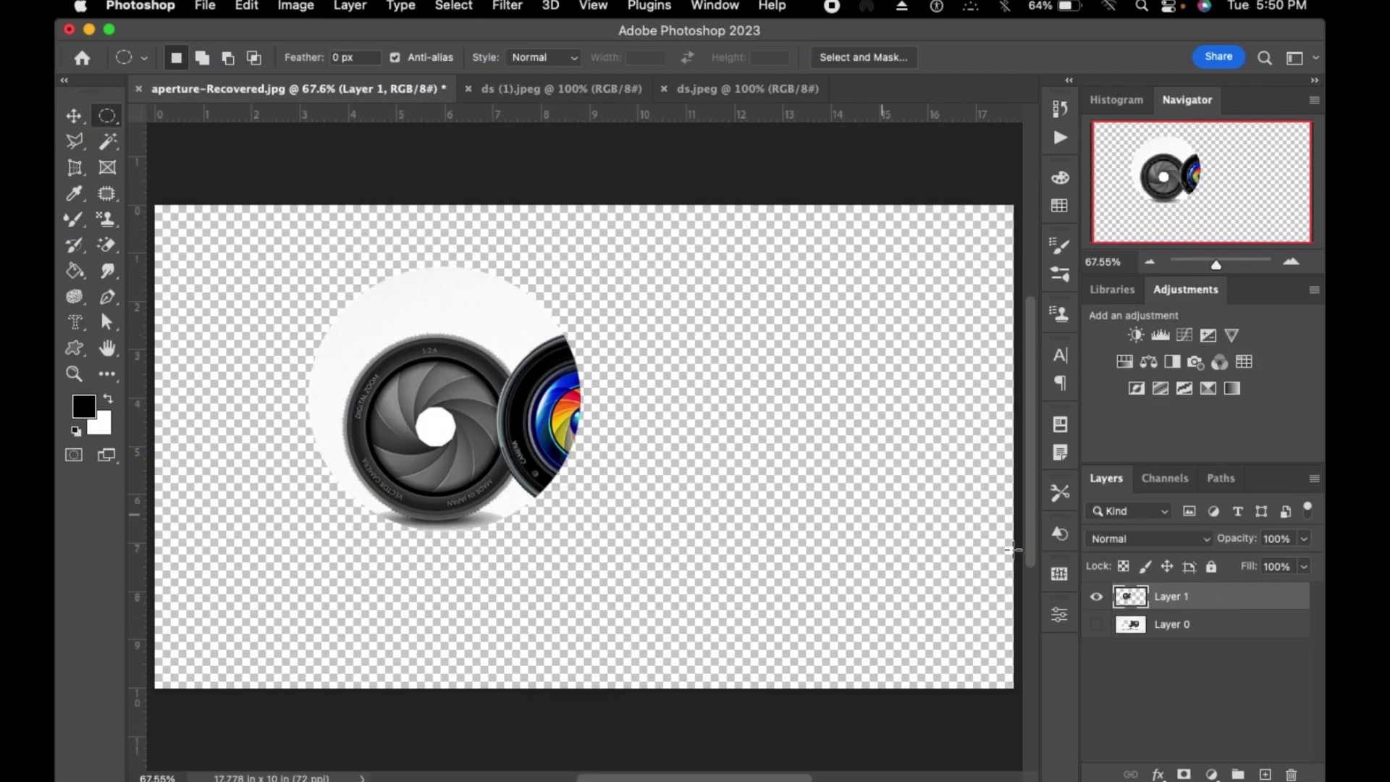
pyautogui.click(1096, 597)
pyautogui.click(1095, 624)
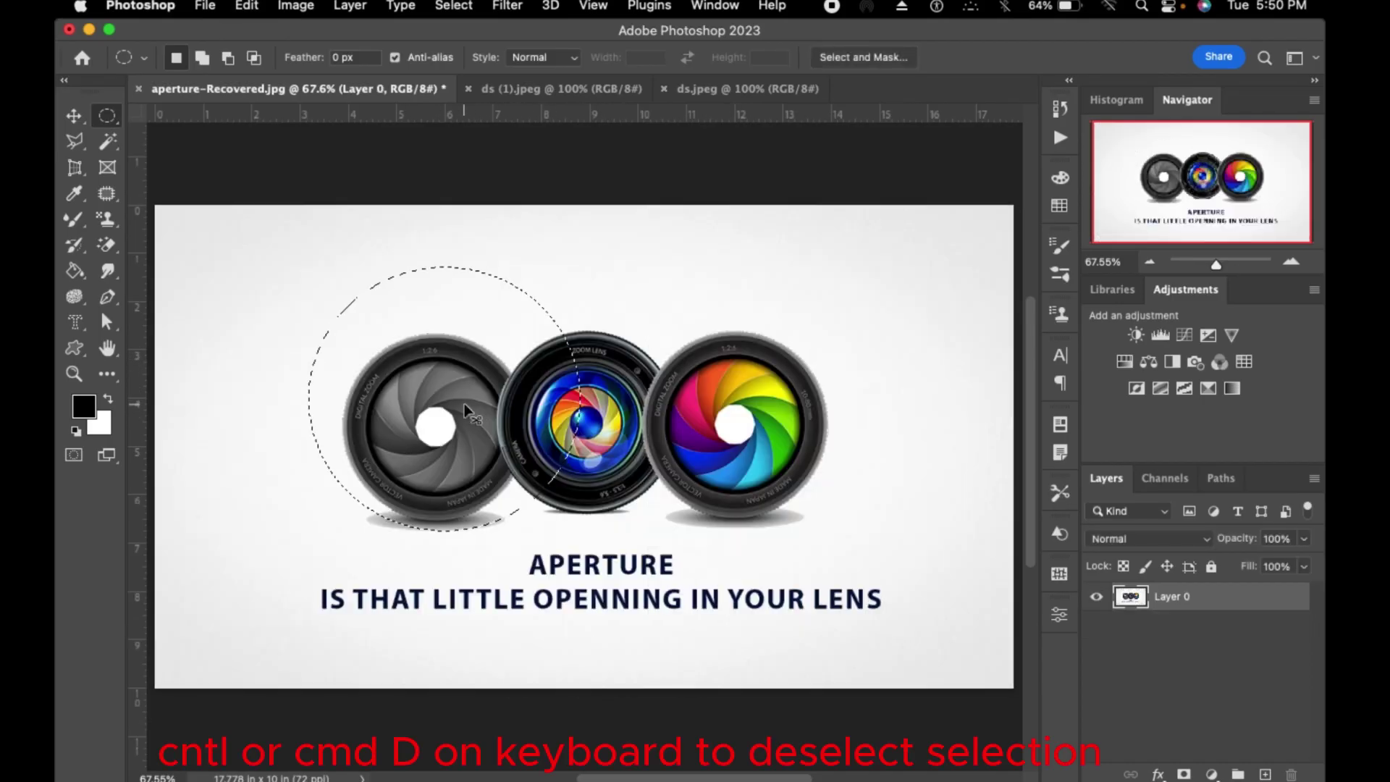
# - Clear the circular selection and switch to the ds (1).jpeg cat image
pyautogui.press('super+d')
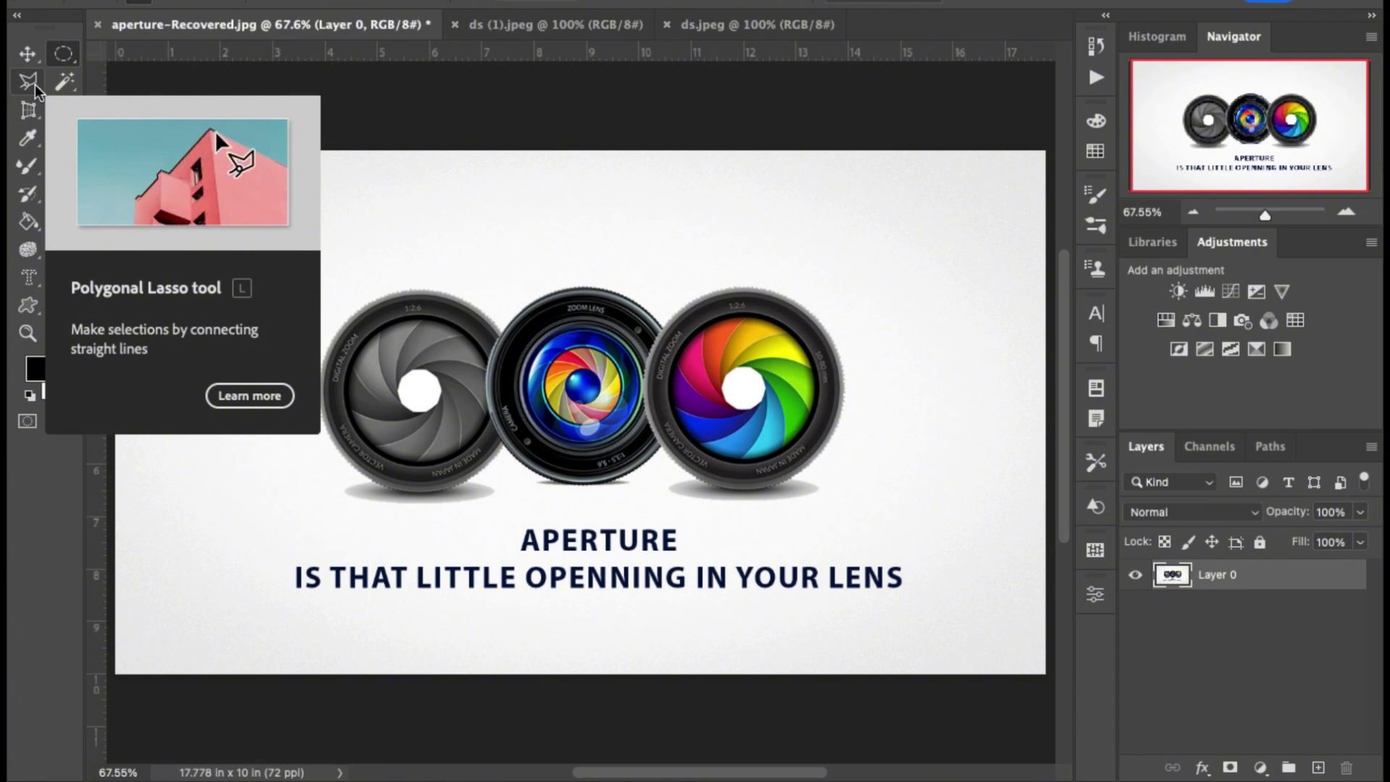
pyautogui.click(526, 32)
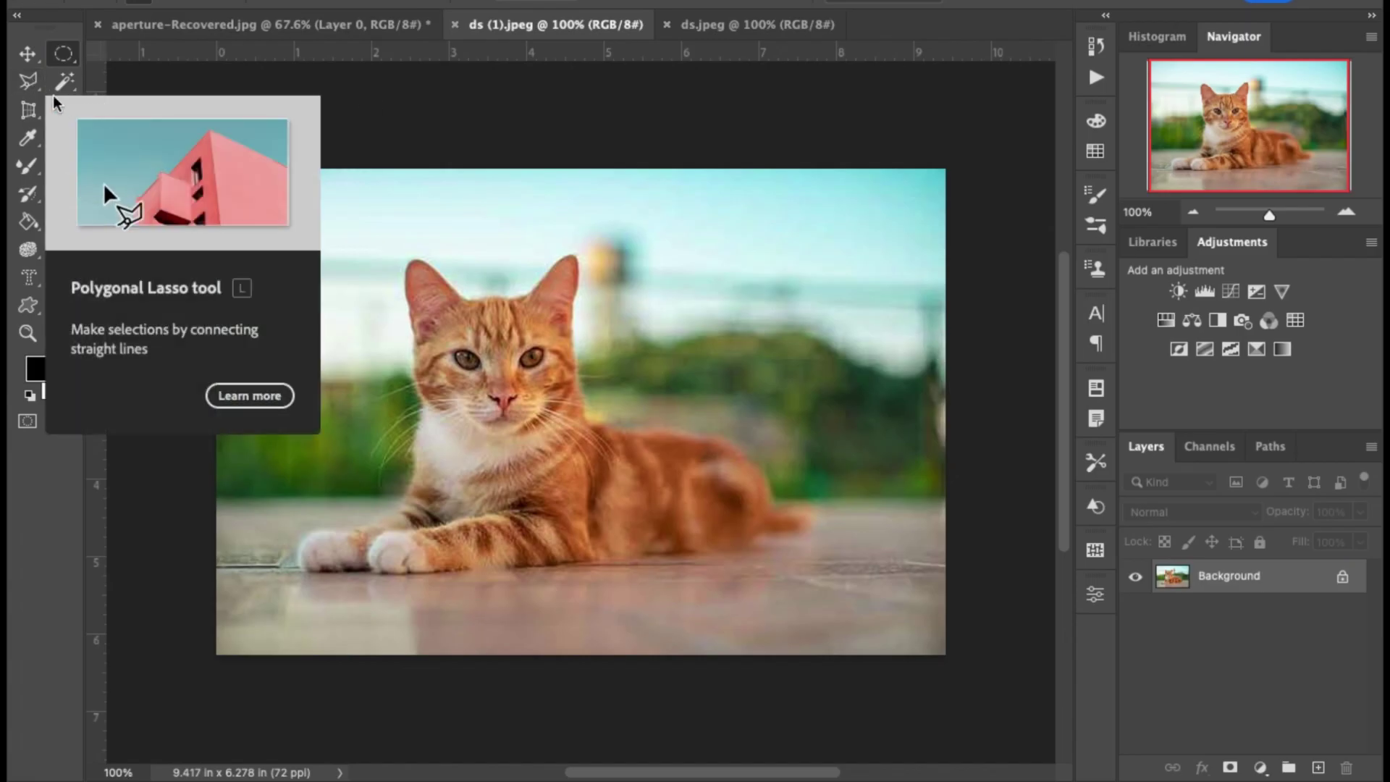
# - Draw a freehand selection around the cat's head and ears with the Lasso tool
pyautogui.click(29, 85)
pyautogui.click(116, 79)
pyautogui.moveTo(401, 294)
pyautogui.mouseDown()
pyautogui.moveTo(431, 380)
pyautogui.moveTo(410, 393)
pyautogui.moveTo(424, 334)
pyautogui.moveTo(440, 467)
pyautogui.moveTo(414, 491)
pyautogui.moveTo(471, 507)
pyautogui.mouseUp()
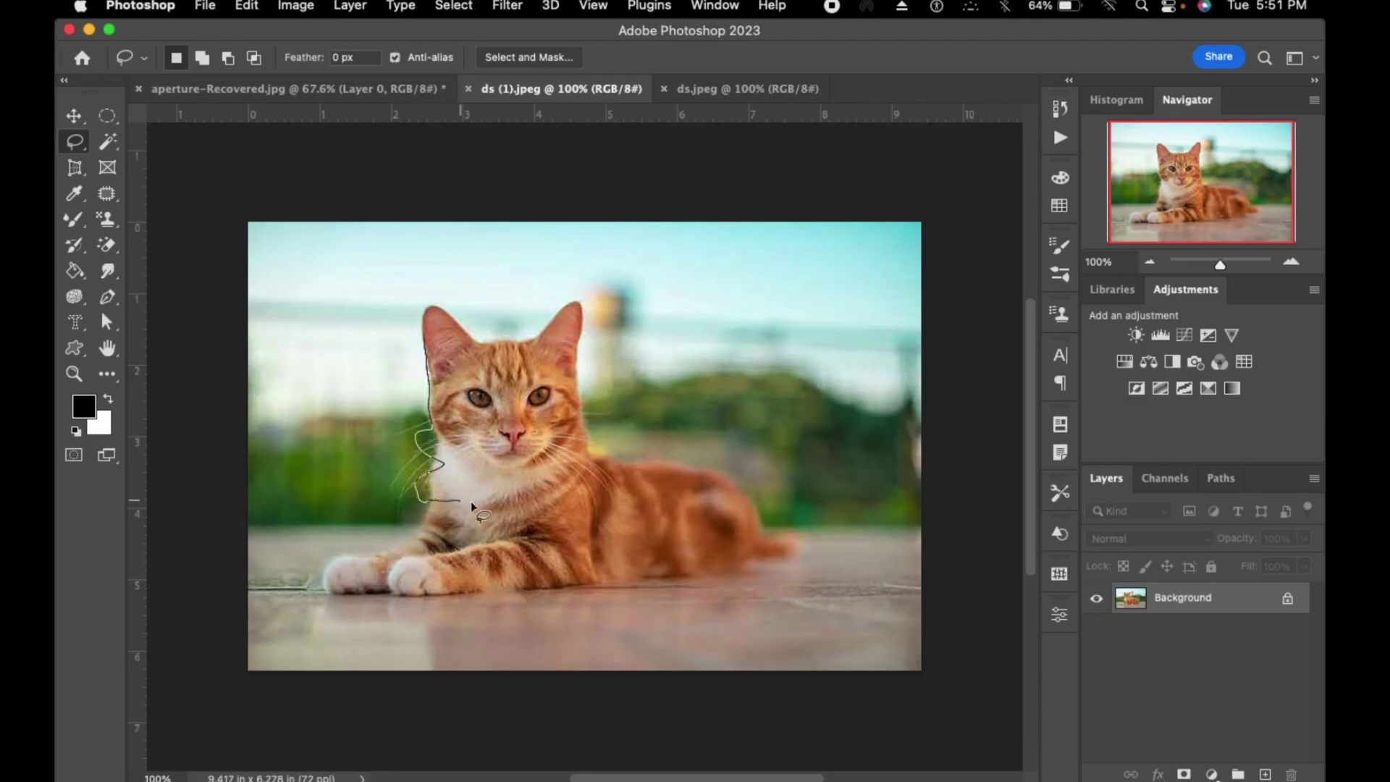
pyautogui.moveTo(583, 394)
pyautogui.mouseDown()
pyautogui.moveTo(591, 292)
pyautogui.moveTo(423, 263)
pyautogui.moveTo(419, 331)
pyautogui.mouseUp()
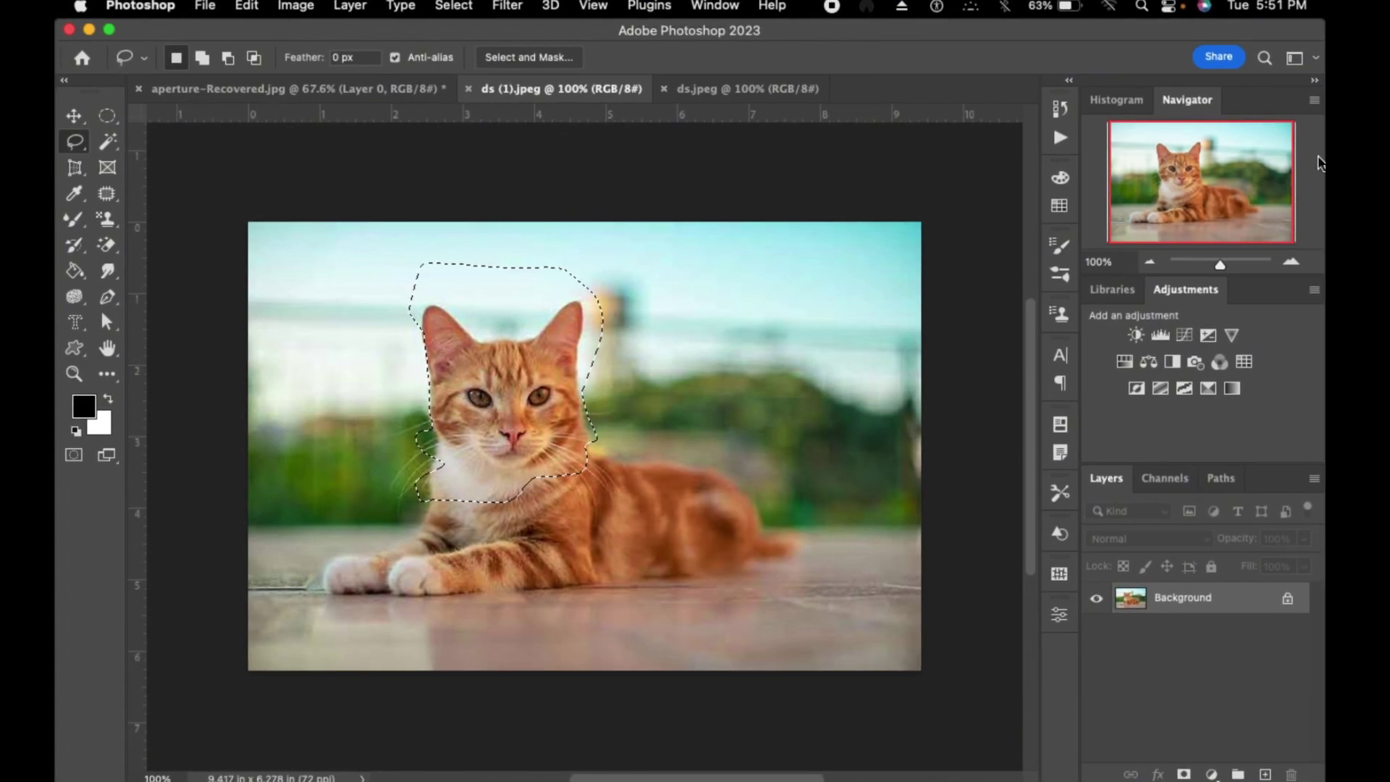
# - Unlock the Background layer, then try deleting the selected cat head and undo the deletion
pyautogui.click(1286, 601)
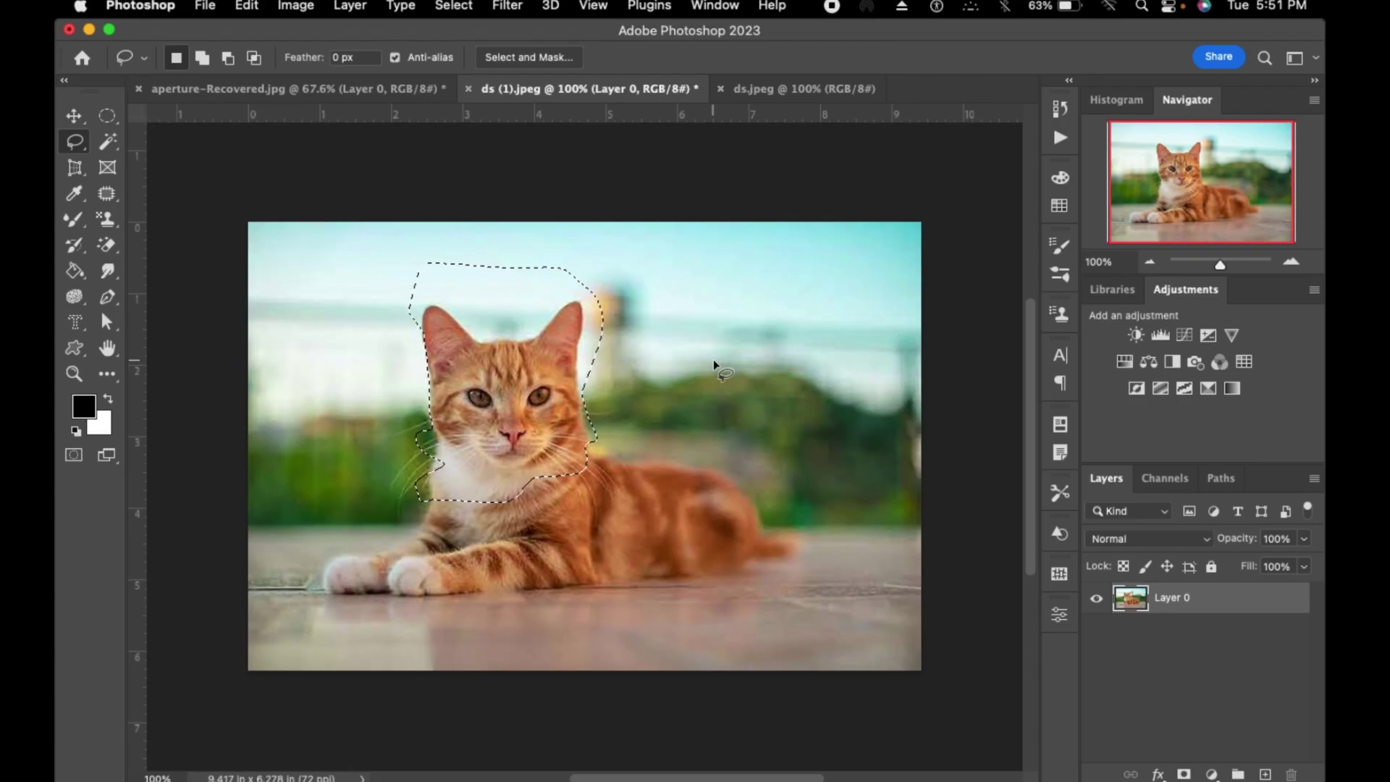
pyautogui.press('Delete')
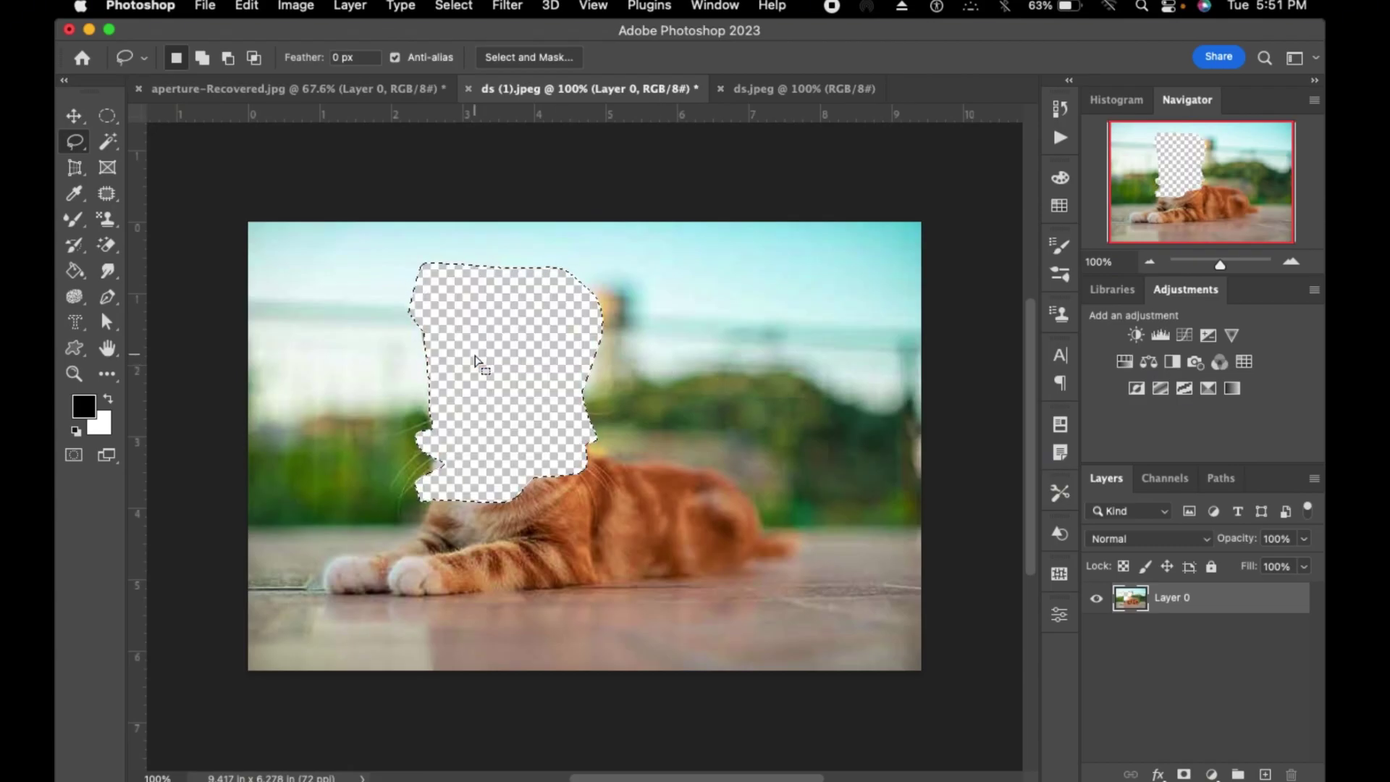
pyautogui.press('super+z')
# - Cut the selected cat head to a new layer with Layer Via Cut and toggle both layers' visibility to compare them
pyautogui.rightClick(524, 398)
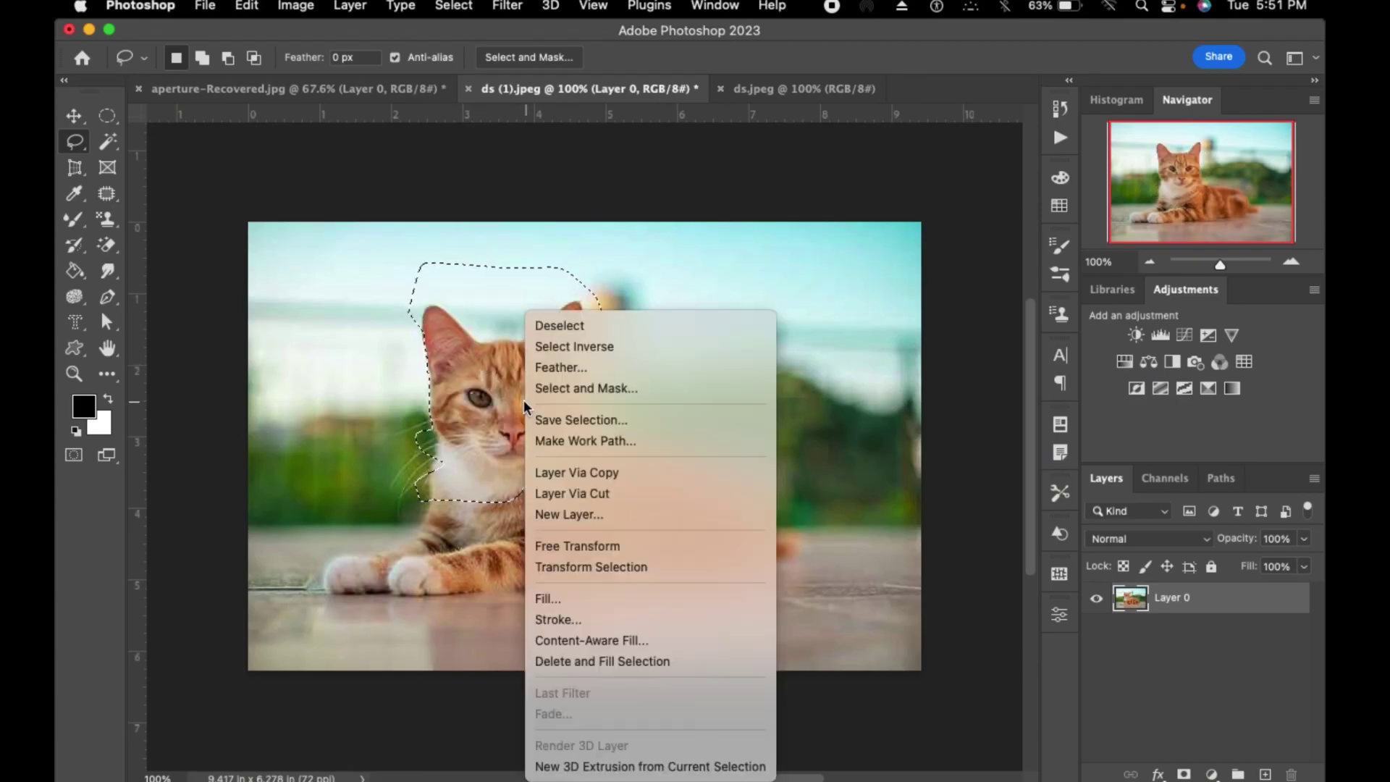
pyautogui.click(595, 493)
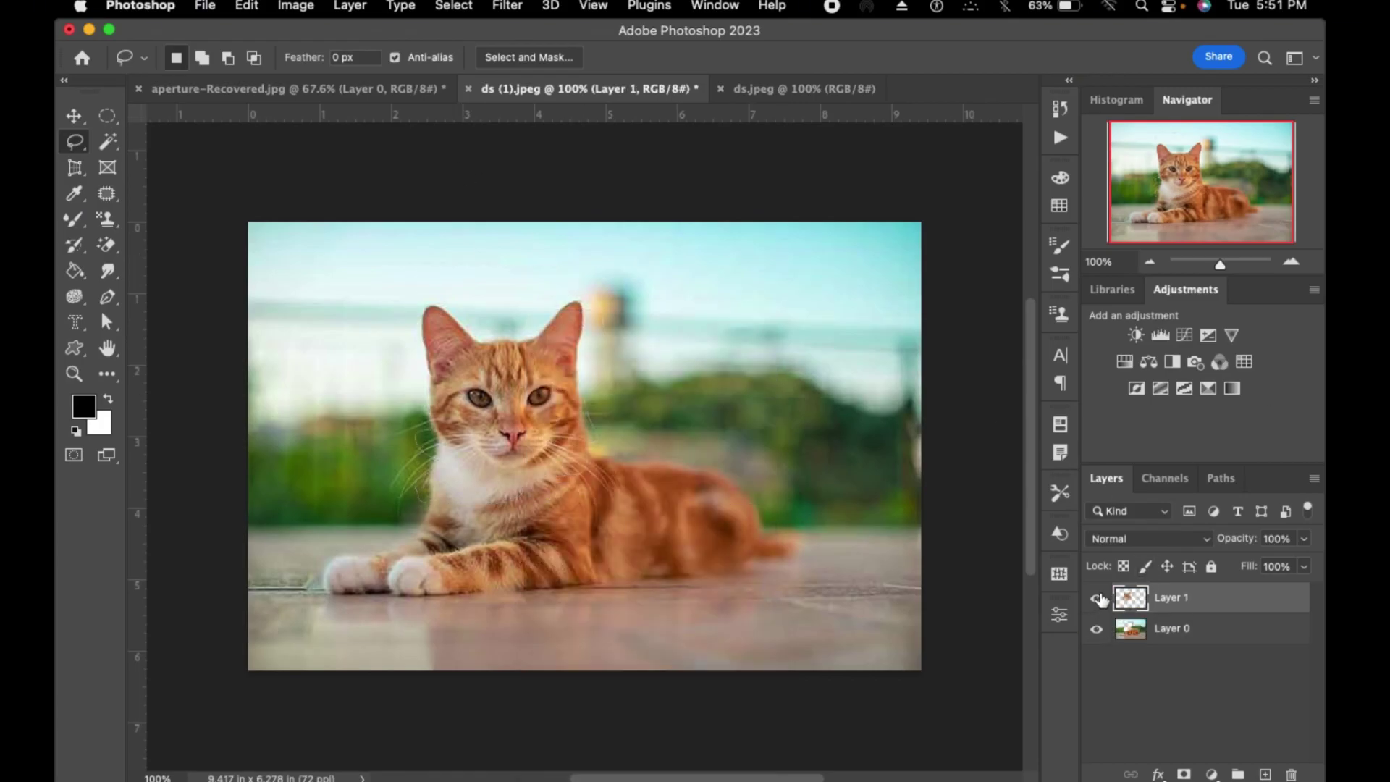
pyautogui.click(1097, 607)
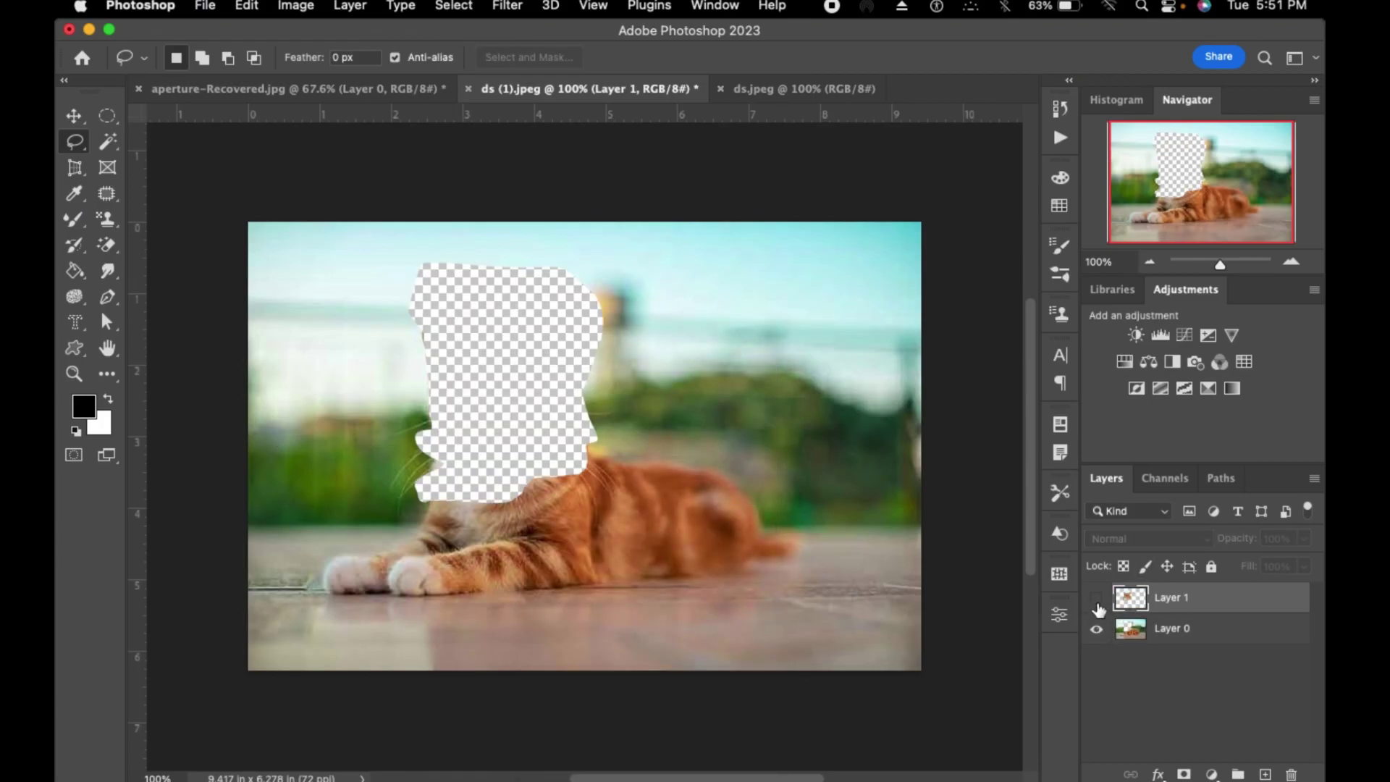
pyautogui.click(1096, 598)
pyautogui.click(1096, 629)
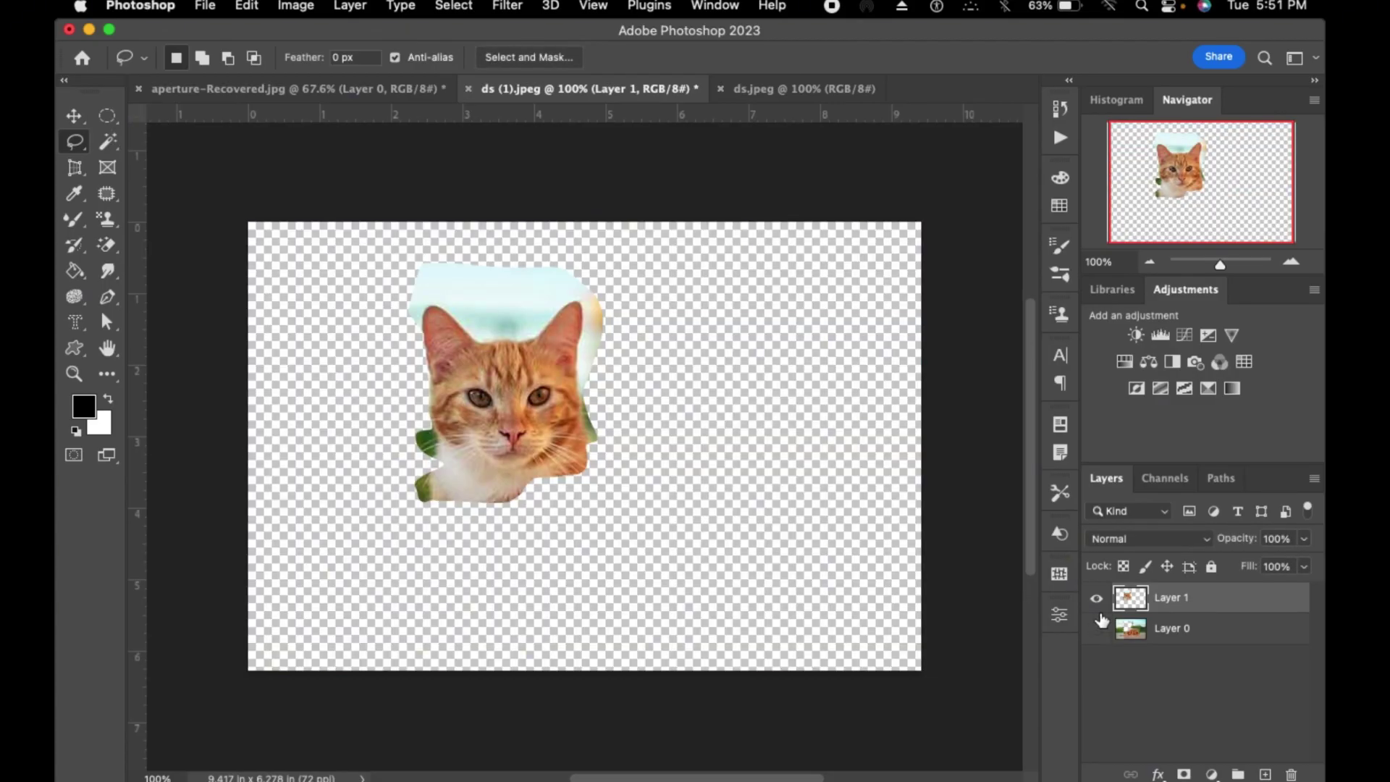
pyautogui.click(1096, 628)
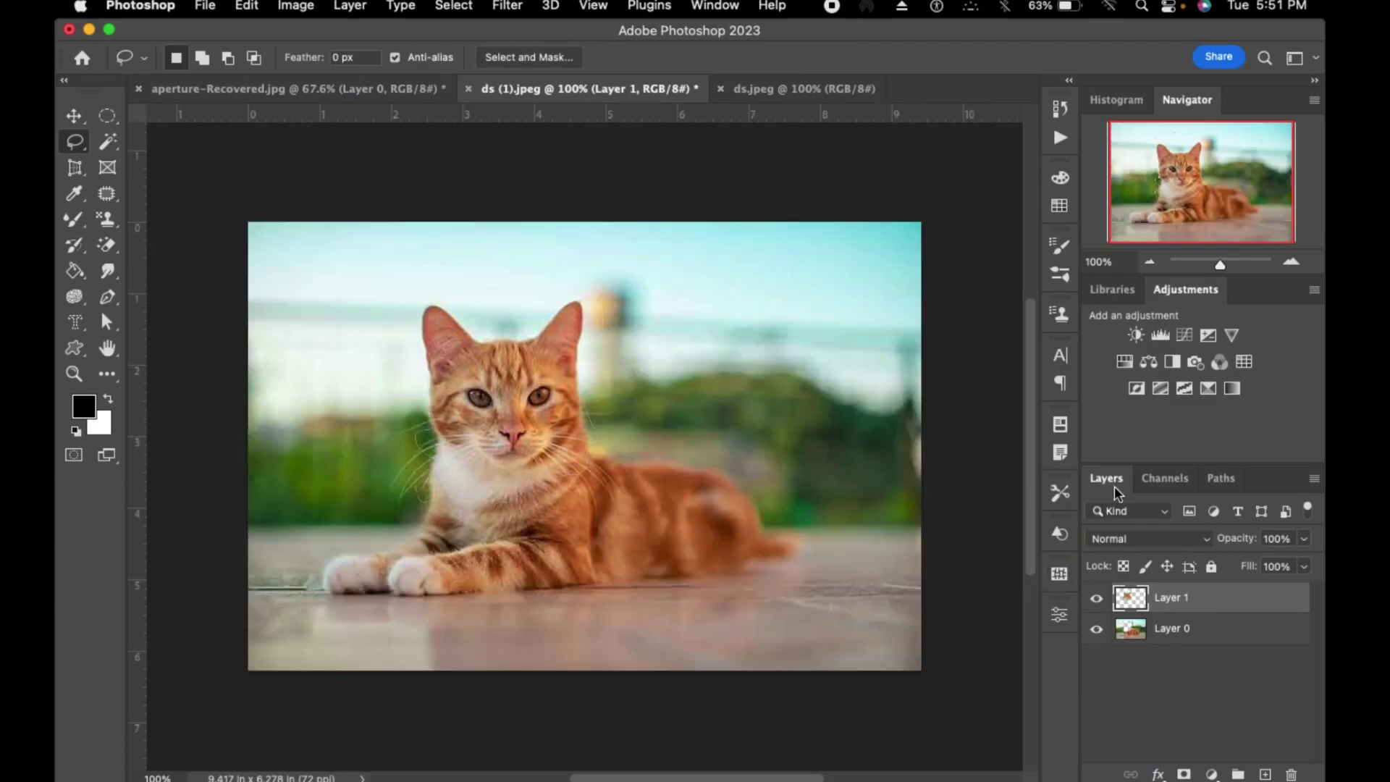
# - Undo the visibility changes and the cut head layer to get the head selection back
pyautogui.click(1123, 563)
pyautogui.press('super+comma')
pyautogui.press('super+comma')
pyautogui.press('super+z')
# - Copy the selected cat head to a new layer with Layer Via Copy and toggle both layers' visibility to compare them
pyautogui.rightClick(517, 417)
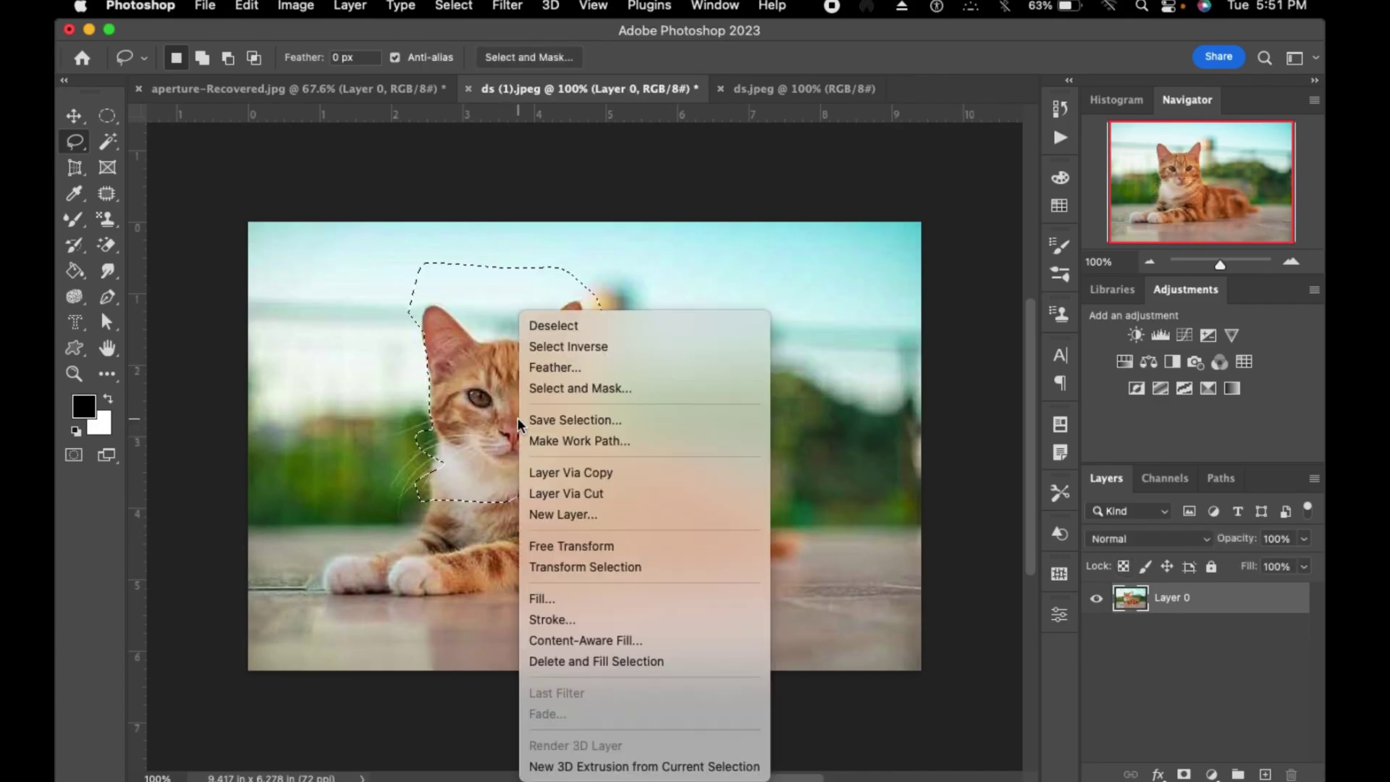
pyautogui.click(586, 492)
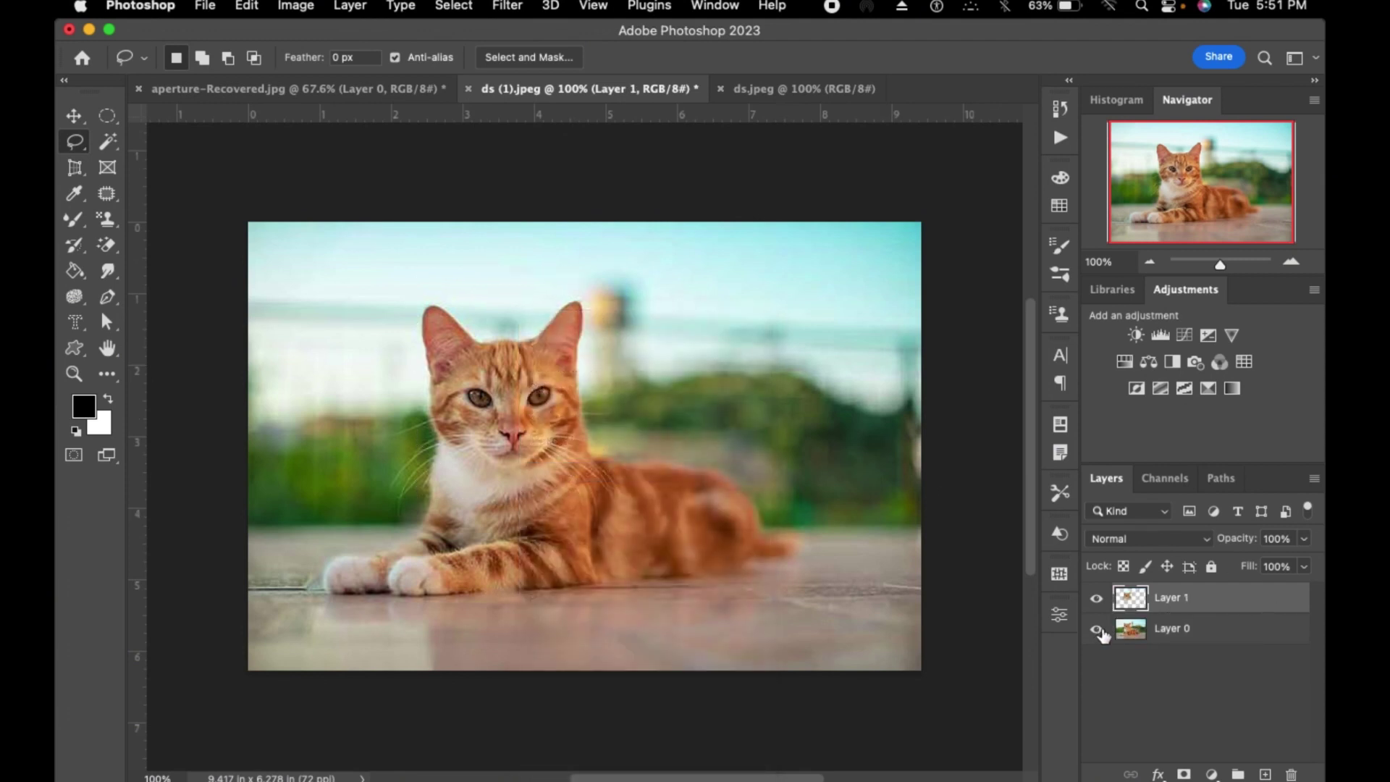
pyautogui.click(1095, 636)
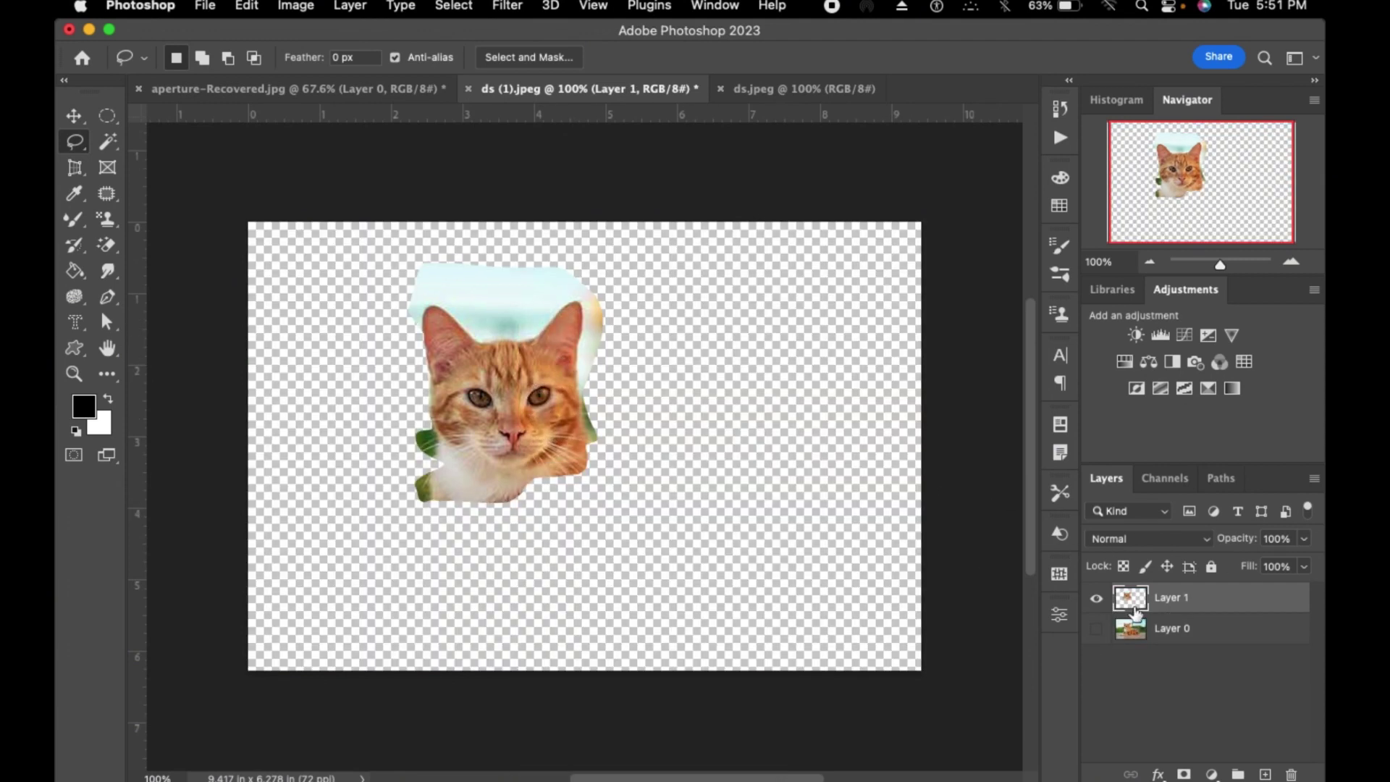
pyautogui.click(1095, 628)
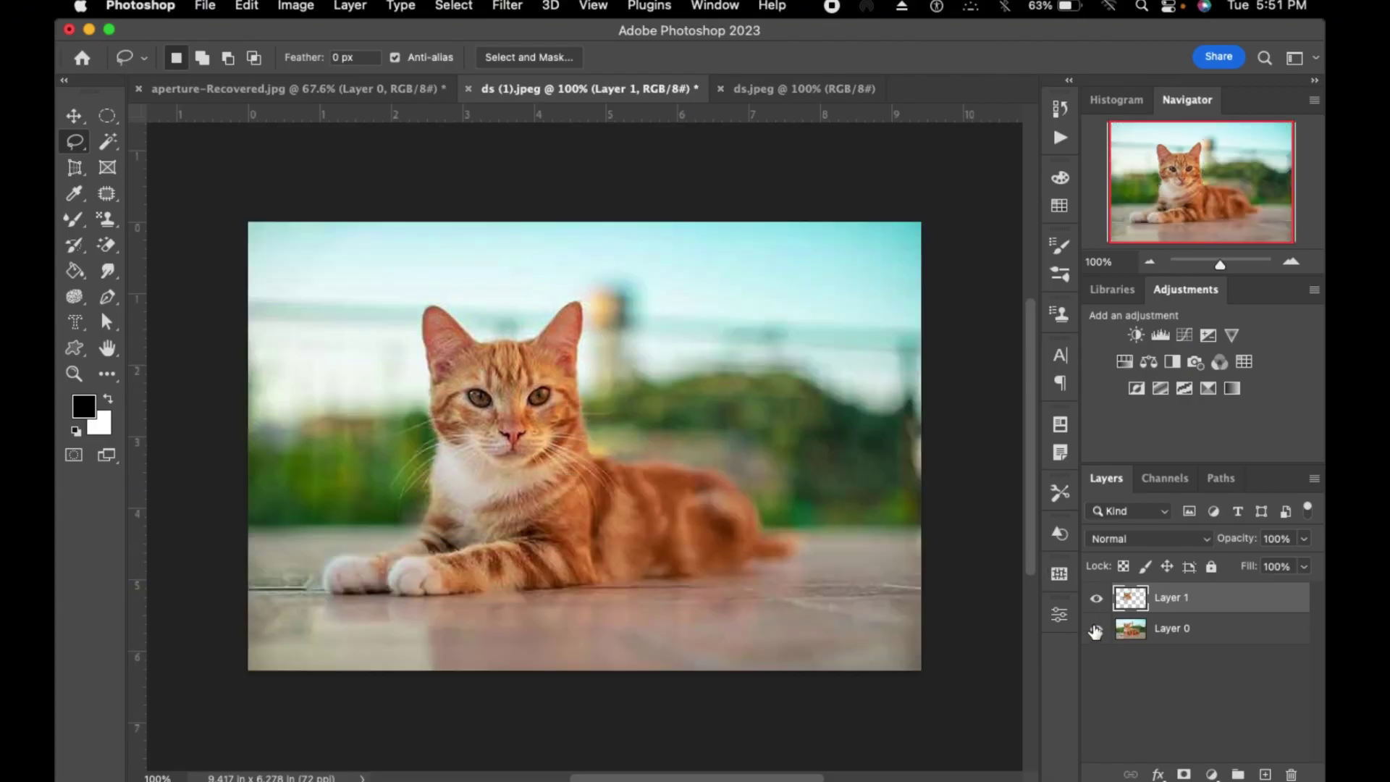
pyautogui.click(1097, 598)
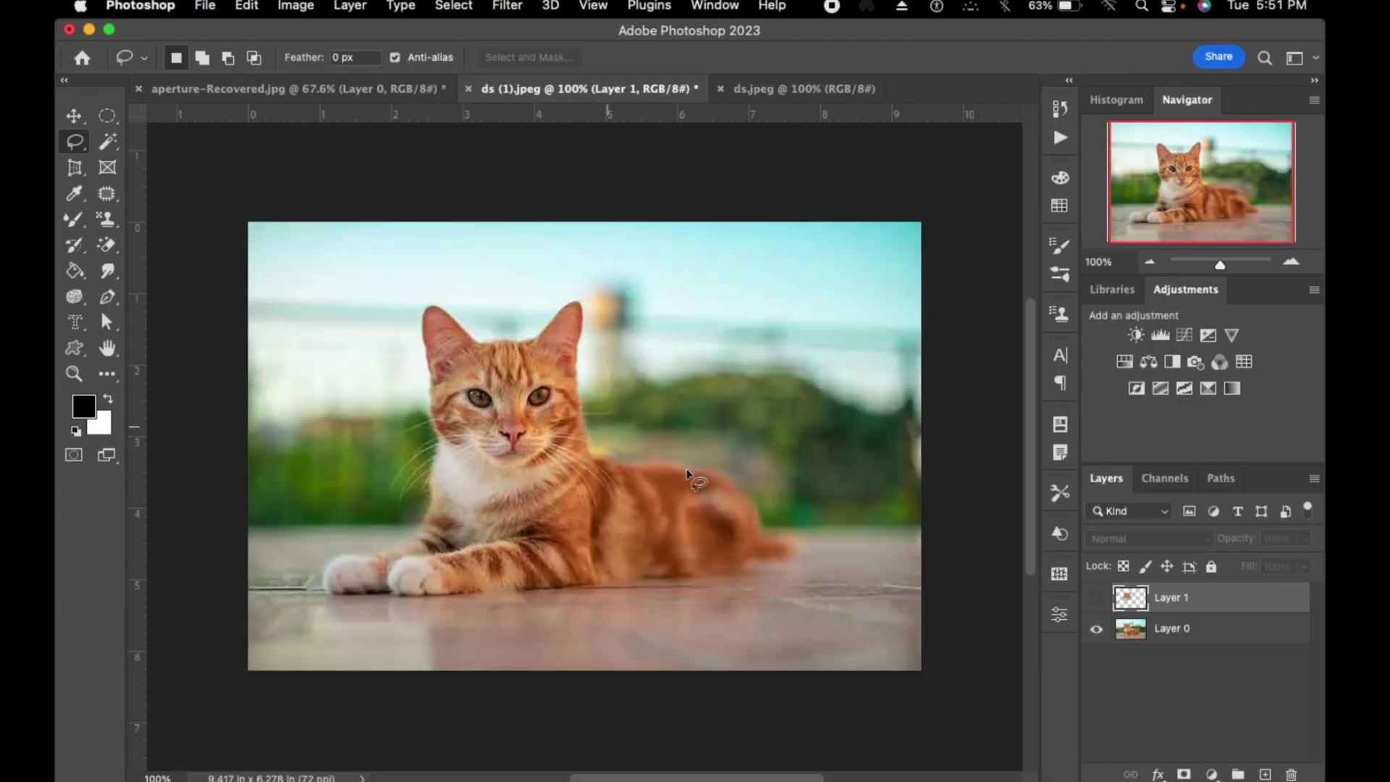
pyautogui.click(1096, 600)
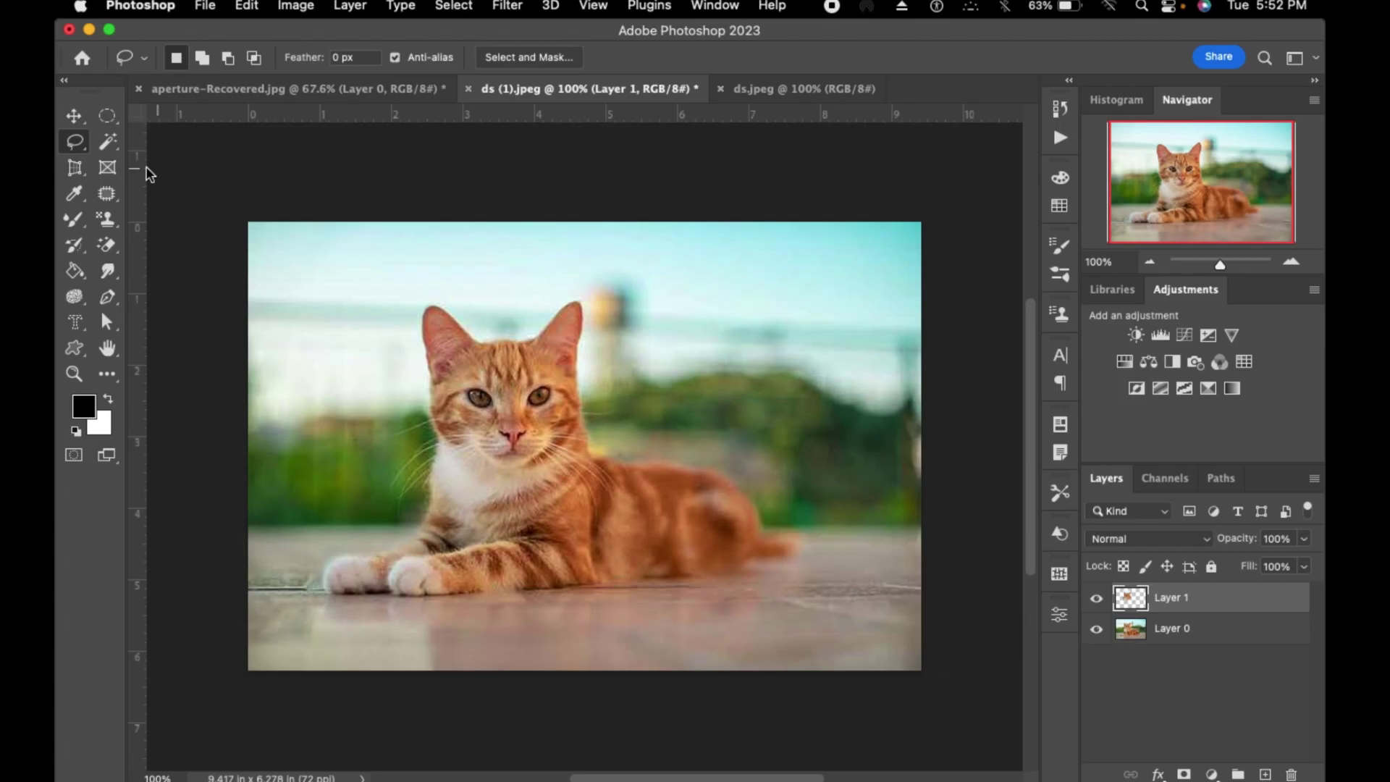
# - Outline the cat's whole body, paws and ears with straight segments using the Polygonal Lasso tool and close the selection
pyautogui.click(76, 150)
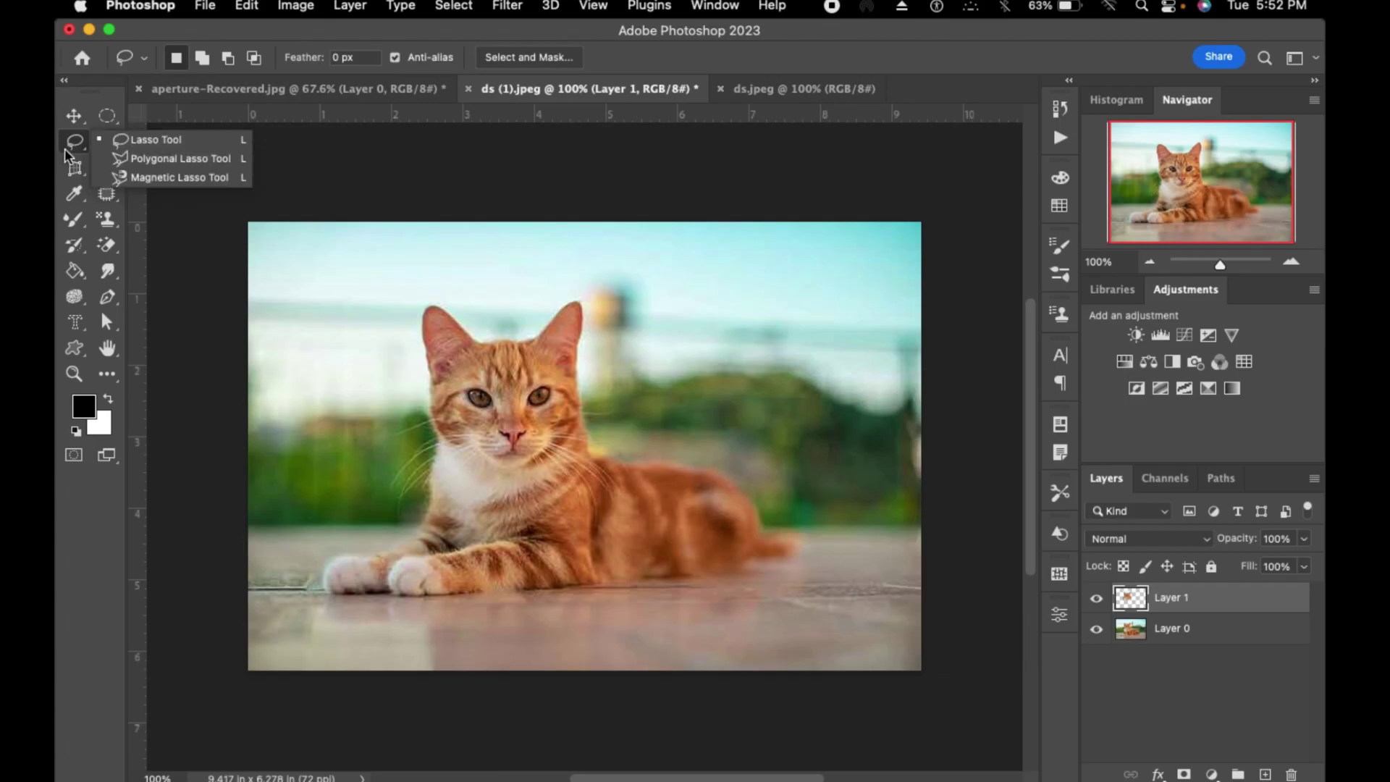
pyautogui.click(141, 159)
pyautogui.click(422, 343)
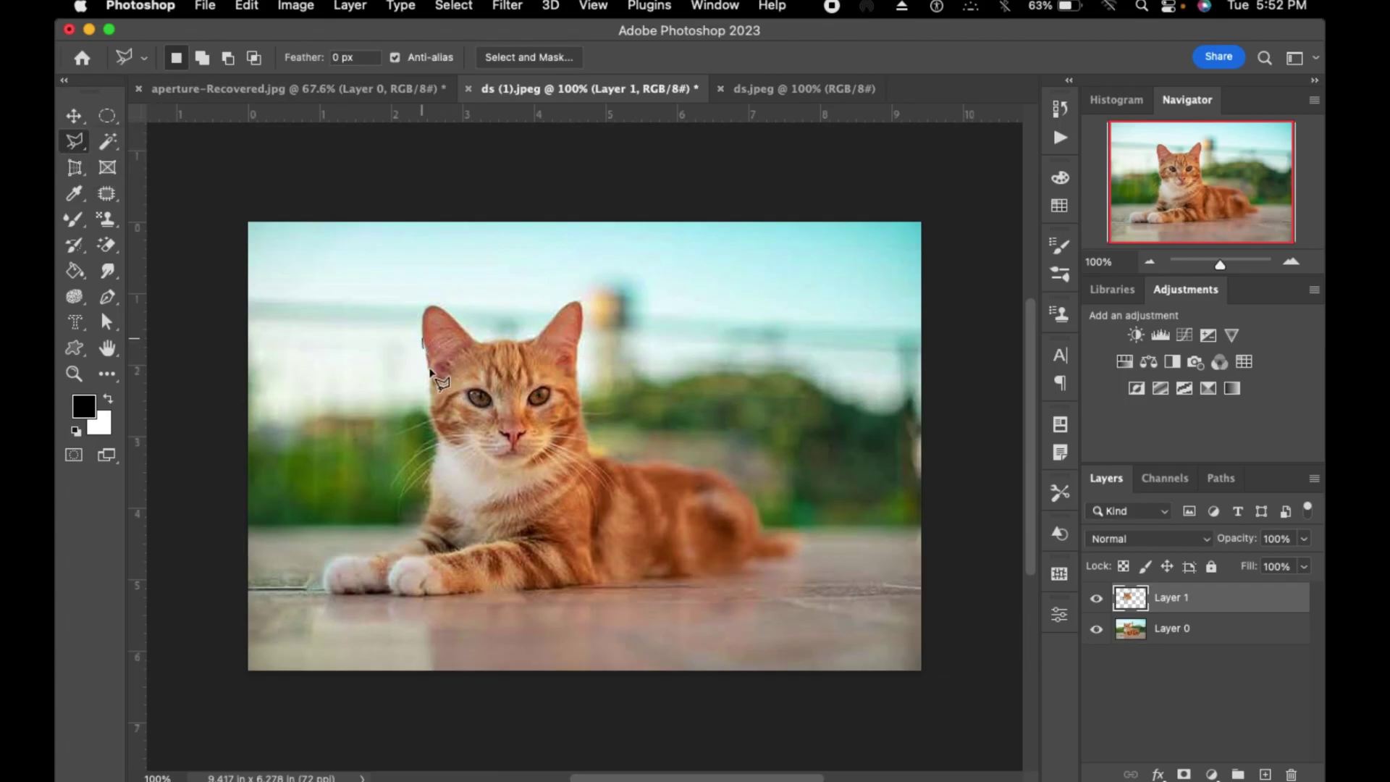
pyautogui.click(430, 389)
pyautogui.moveTo(429, 508)
pyautogui.mouseDown()
pyautogui.moveTo(411, 539)
pyautogui.moveTo(328, 561)
pyautogui.moveTo(318, 577)
pyautogui.moveTo(339, 561)
pyautogui.moveTo(323, 585)
pyautogui.moveTo(409, 601)
pyautogui.moveTo(629, 584)
pyautogui.moveTo(765, 554)
pyautogui.moveTo(774, 533)
pyautogui.moveTo(722, 477)
pyautogui.moveTo(669, 453)
pyautogui.moveTo(588, 455)
pyautogui.moveTo(578, 357)
pyautogui.mouseUp()
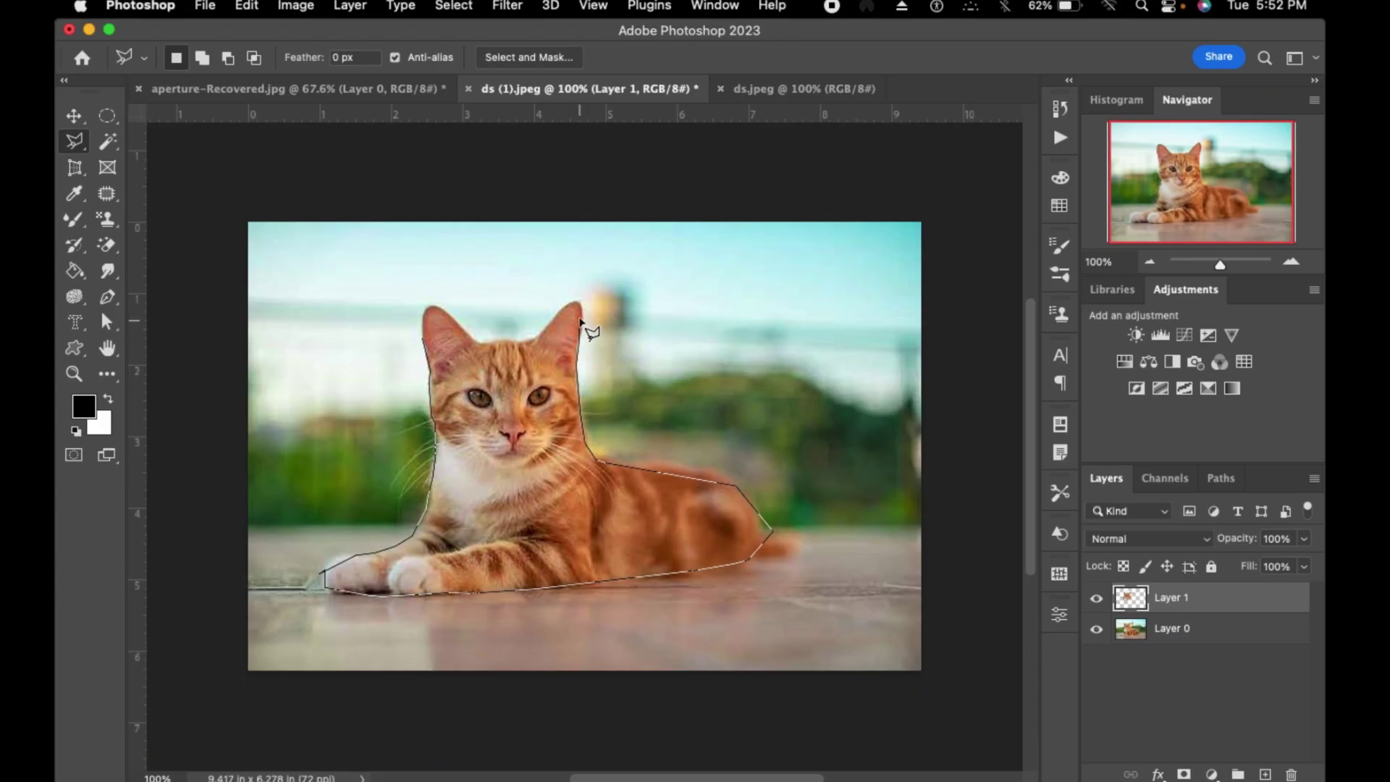
pyautogui.moveTo(574, 296)
pyautogui.mouseDown()
pyautogui.moveTo(526, 335)
pyautogui.moveTo(477, 338)
pyautogui.moveTo(431, 311)
pyautogui.mouseUp()
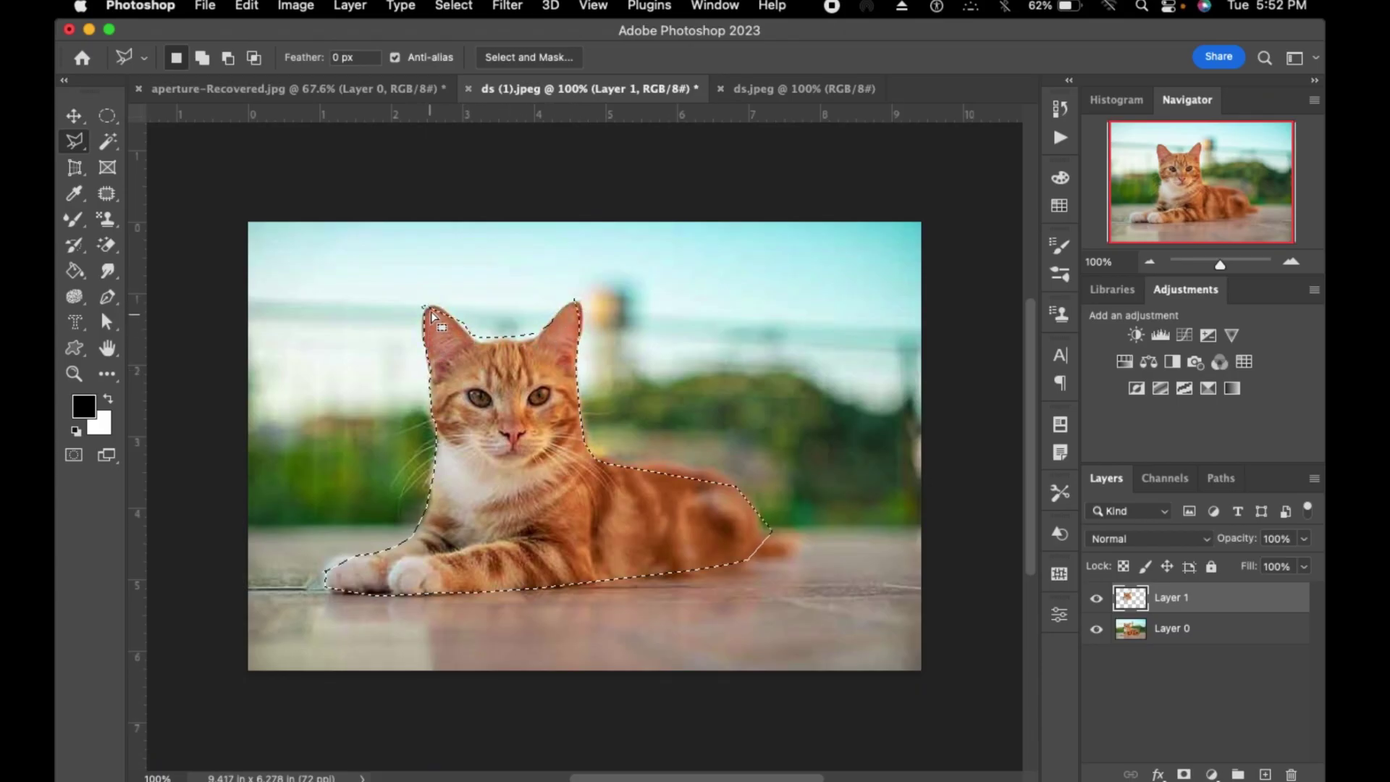
# - Try to cut the outlined cat area to a new layer while Layer 1 is active, and undo it
pyautogui.rightClick(489, 434)
pyautogui.click(563, 492)
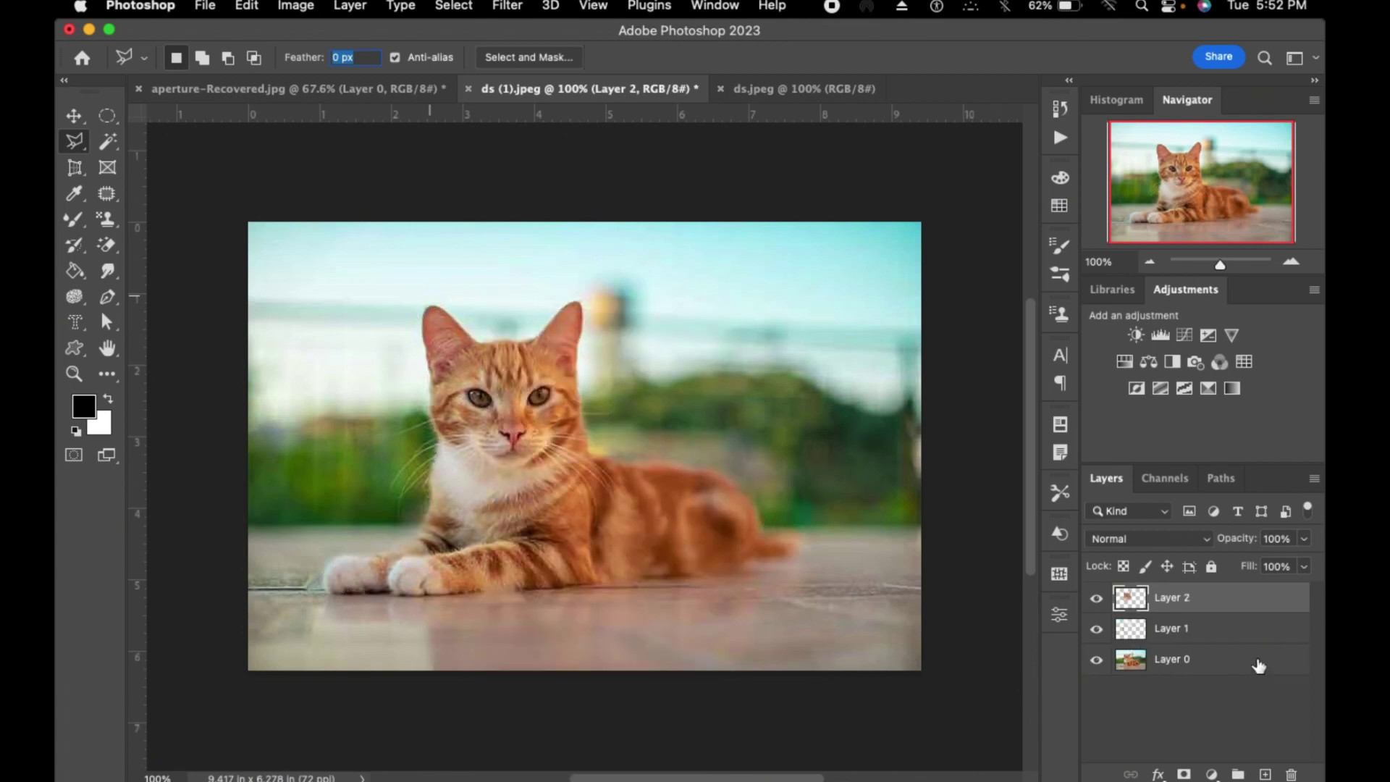
pyautogui.press('super+z')
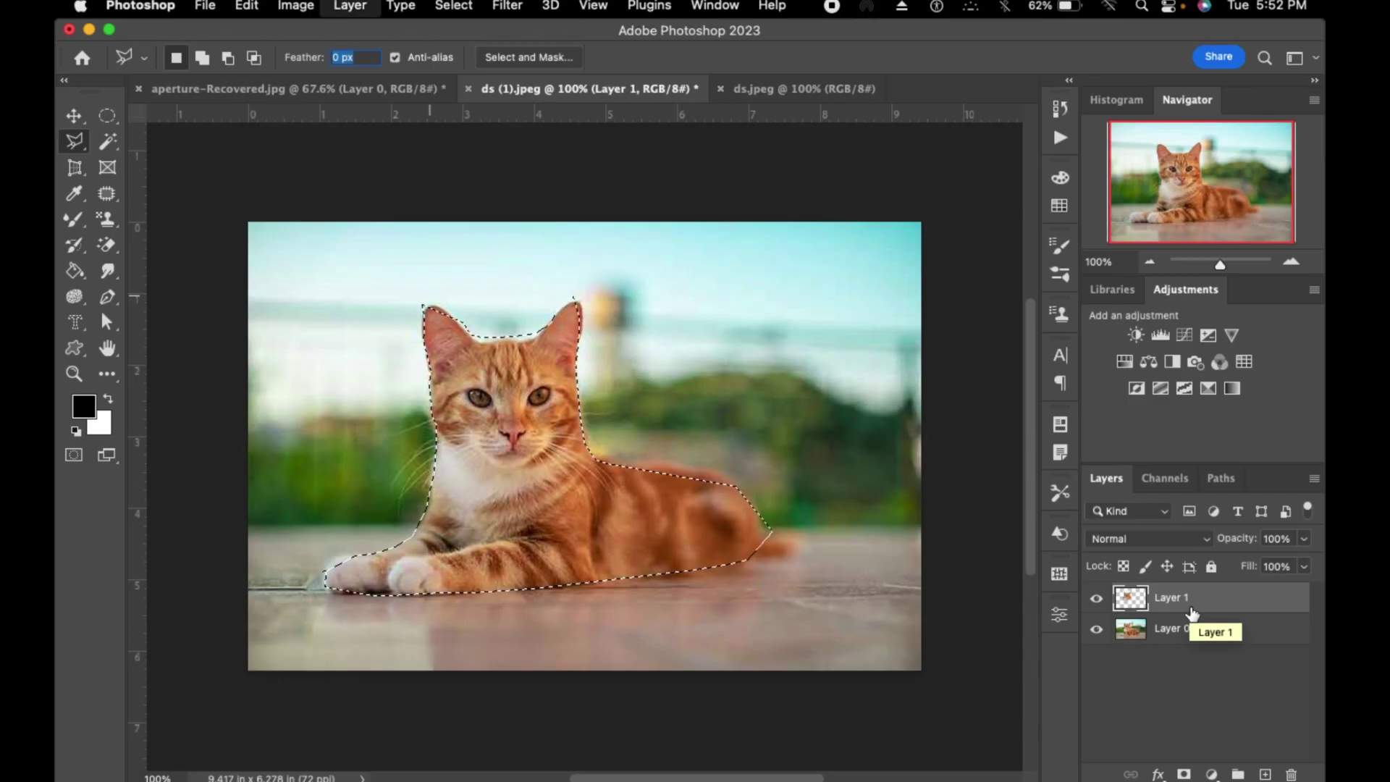
# - Remove Layer 1 and cut the outlined cat from Layer 0 to a new layer with Layer Via Cut
pyautogui.press('super+z')
pyautogui.rightClick(521, 428)
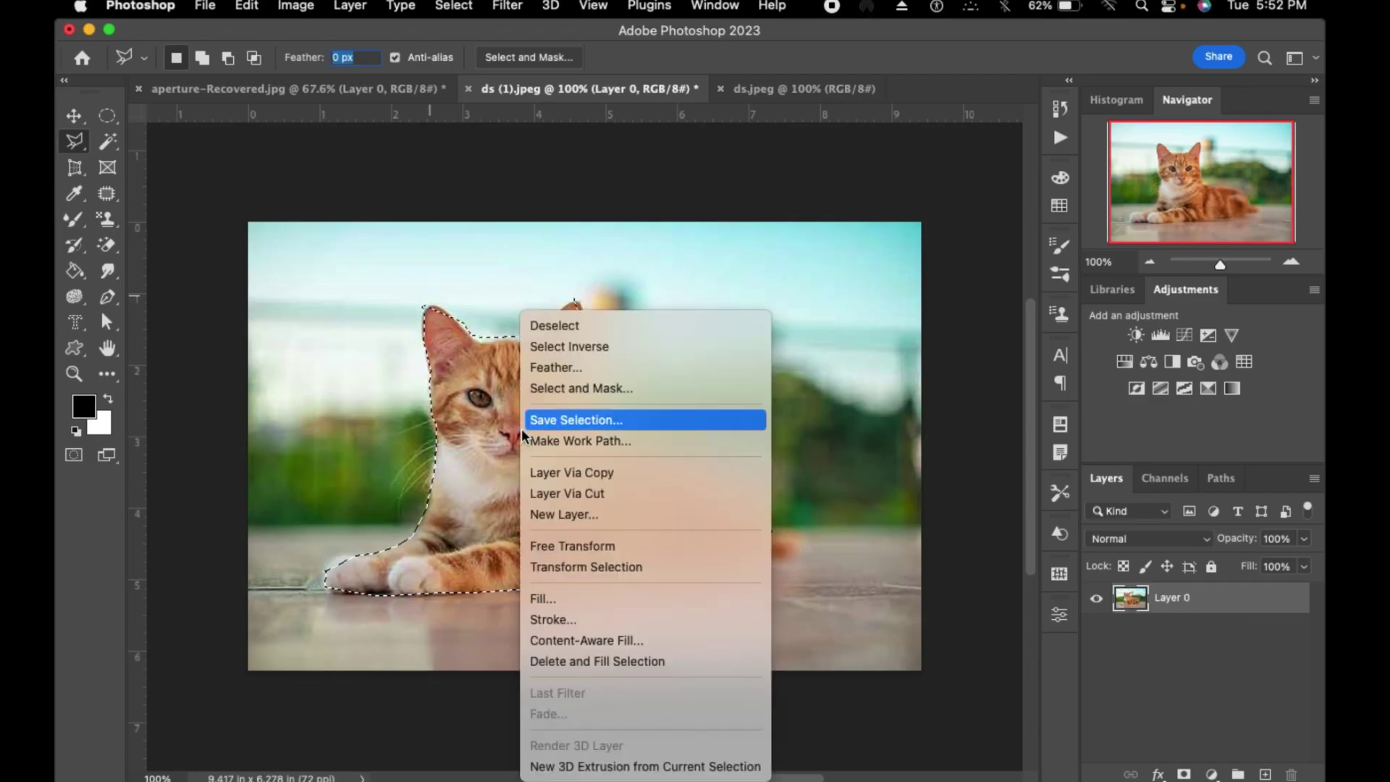
pyautogui.click(599, 492)
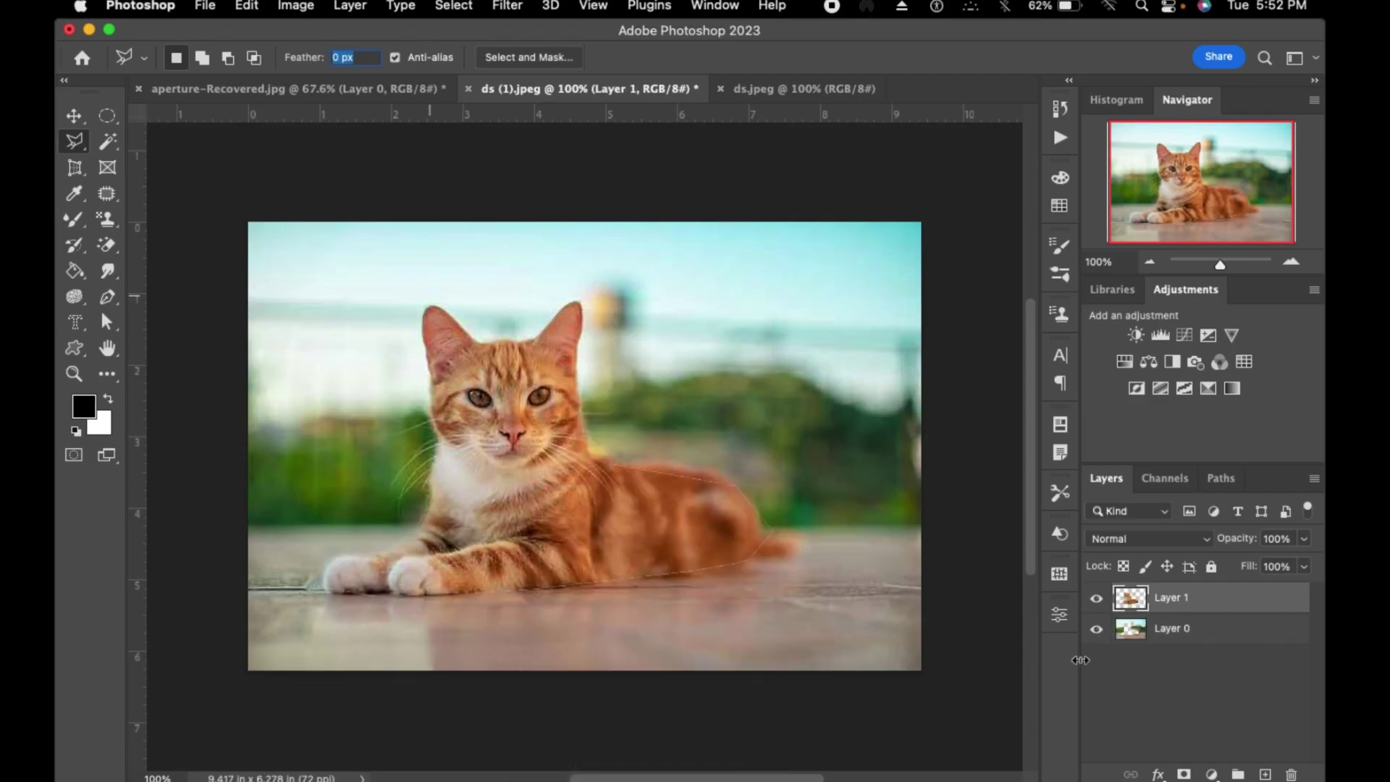
# - Toggle the visibility of Layer 1 and Layer 0 to examine the cut-out cat and the remaining background separately
pyautogui.click(1097, 599)
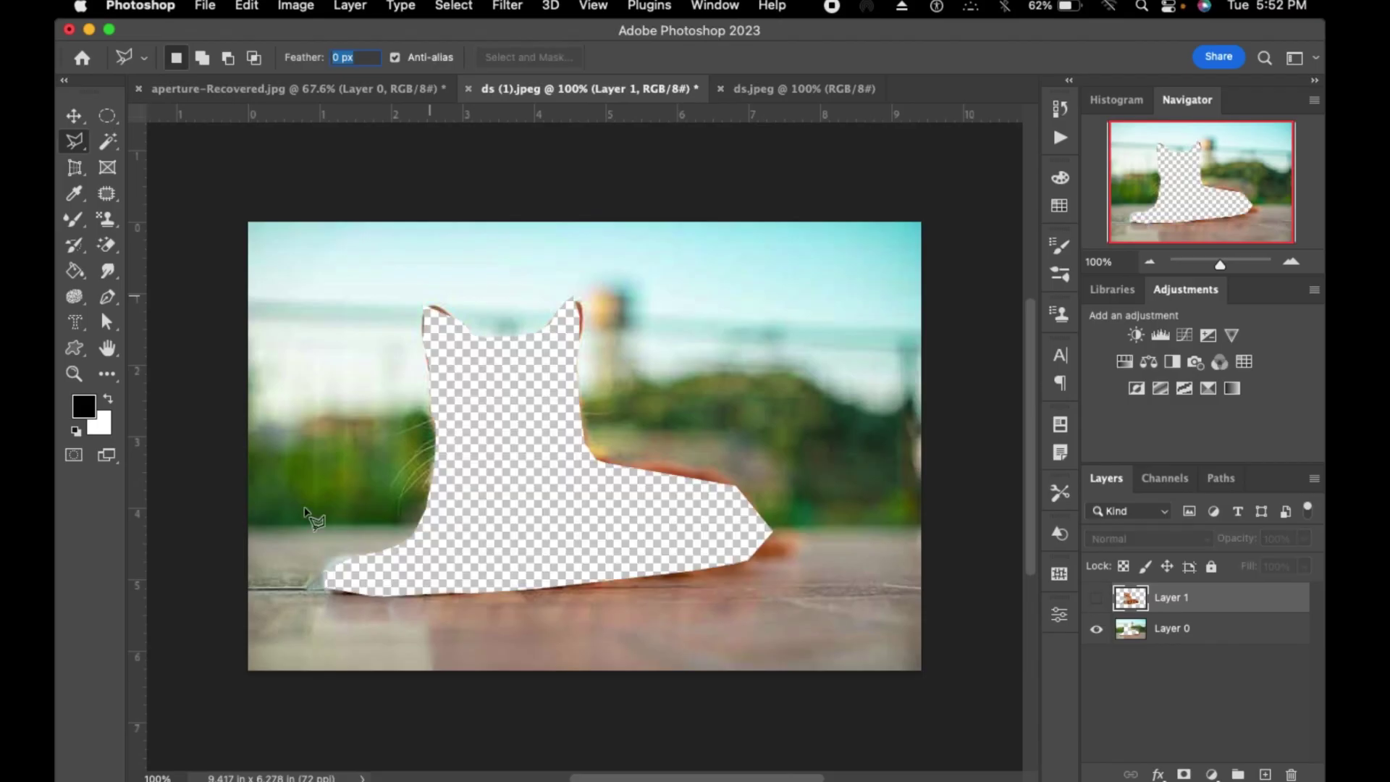
pyautogui.click(1097, 597)
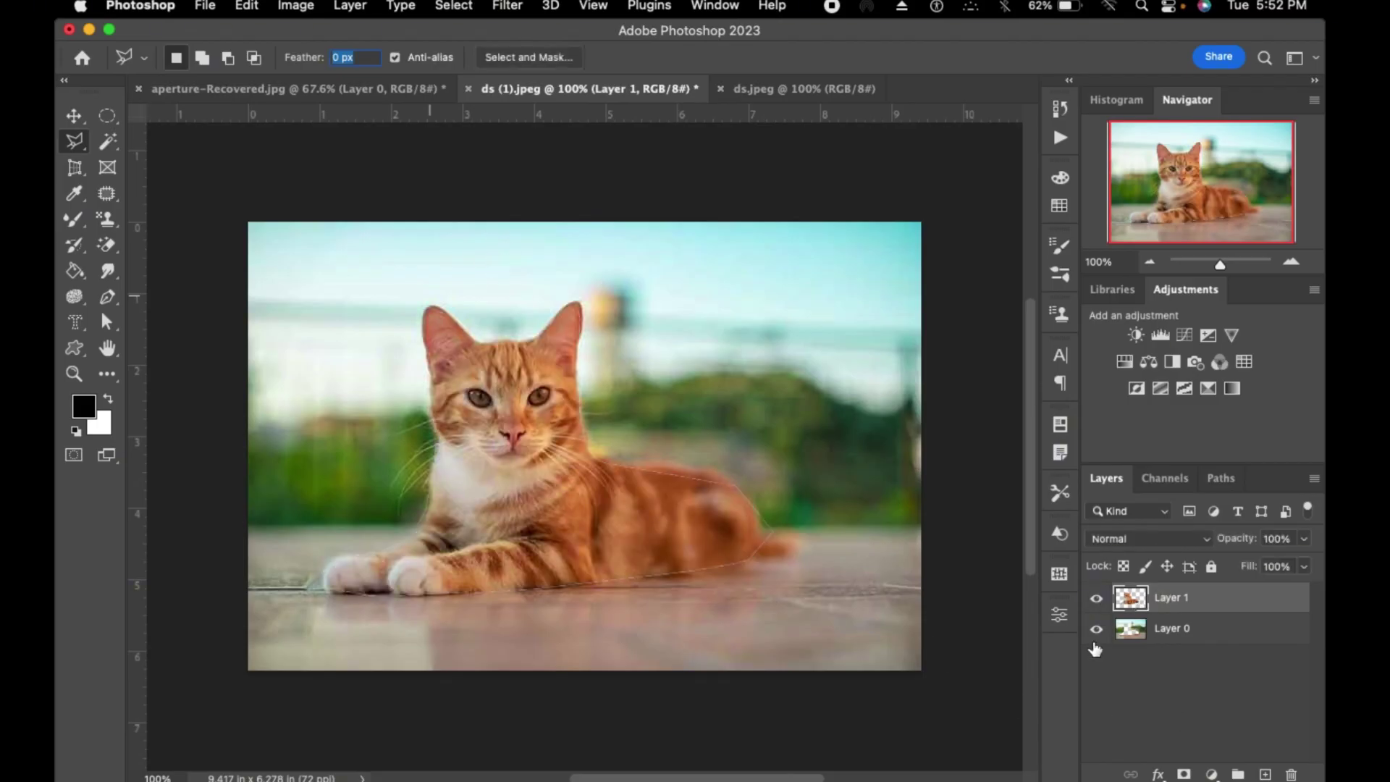
pyautogui.click(1097, 598)
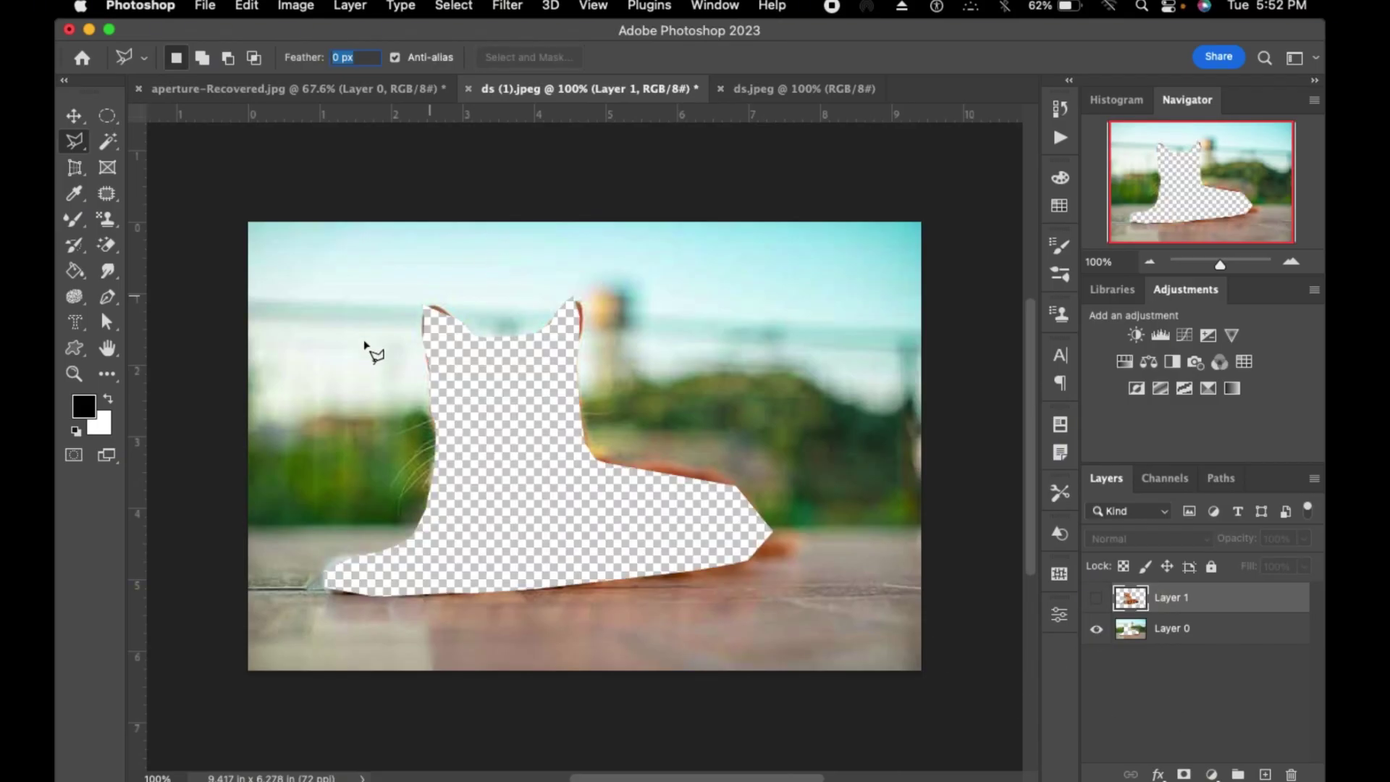
pyautogui.click(1098, 630)
pyautogui.click(1093, 600)
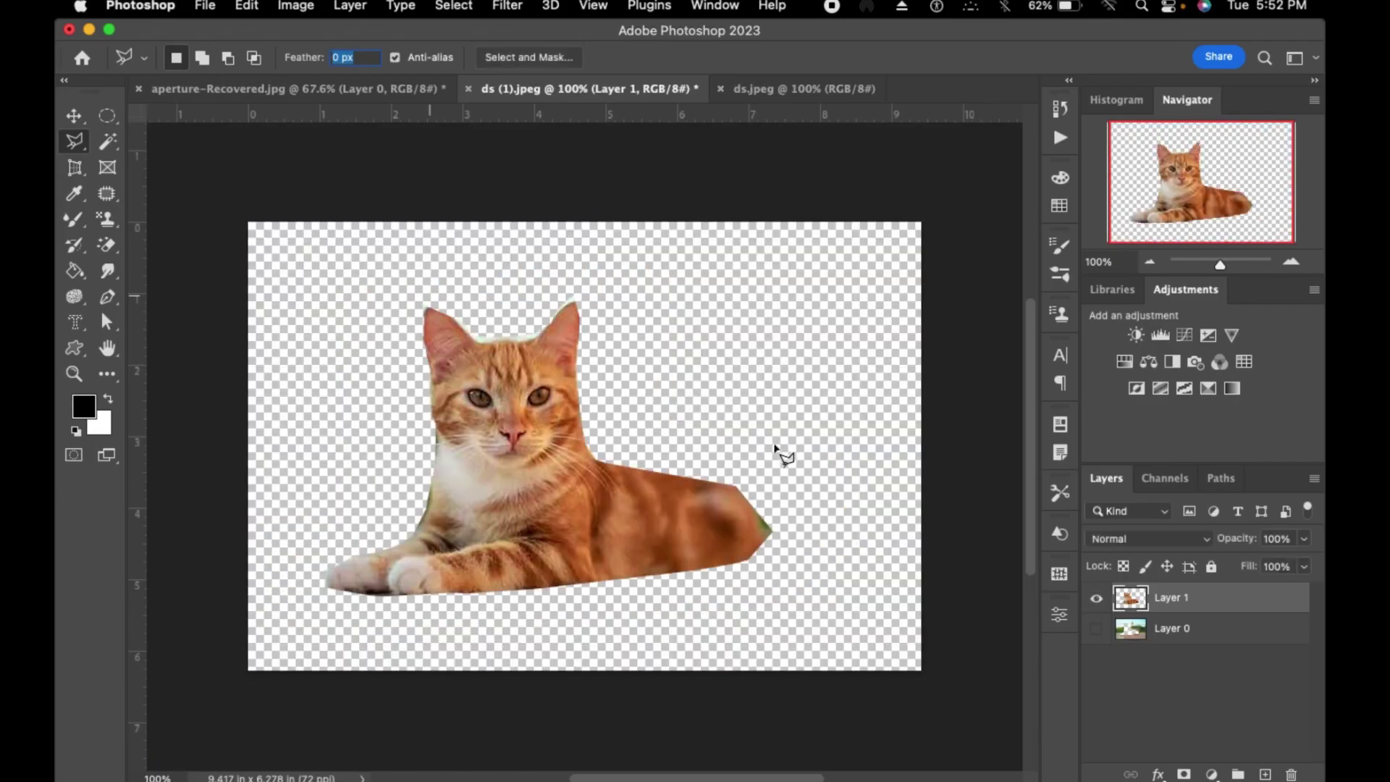
# - Undo the visibility changes and the cut cat layer, returning to Layer 0 with the polygonal selection
pyautogui.press('super+z')
pyautogui.press('super+z')
pyautogui.press('super+z')
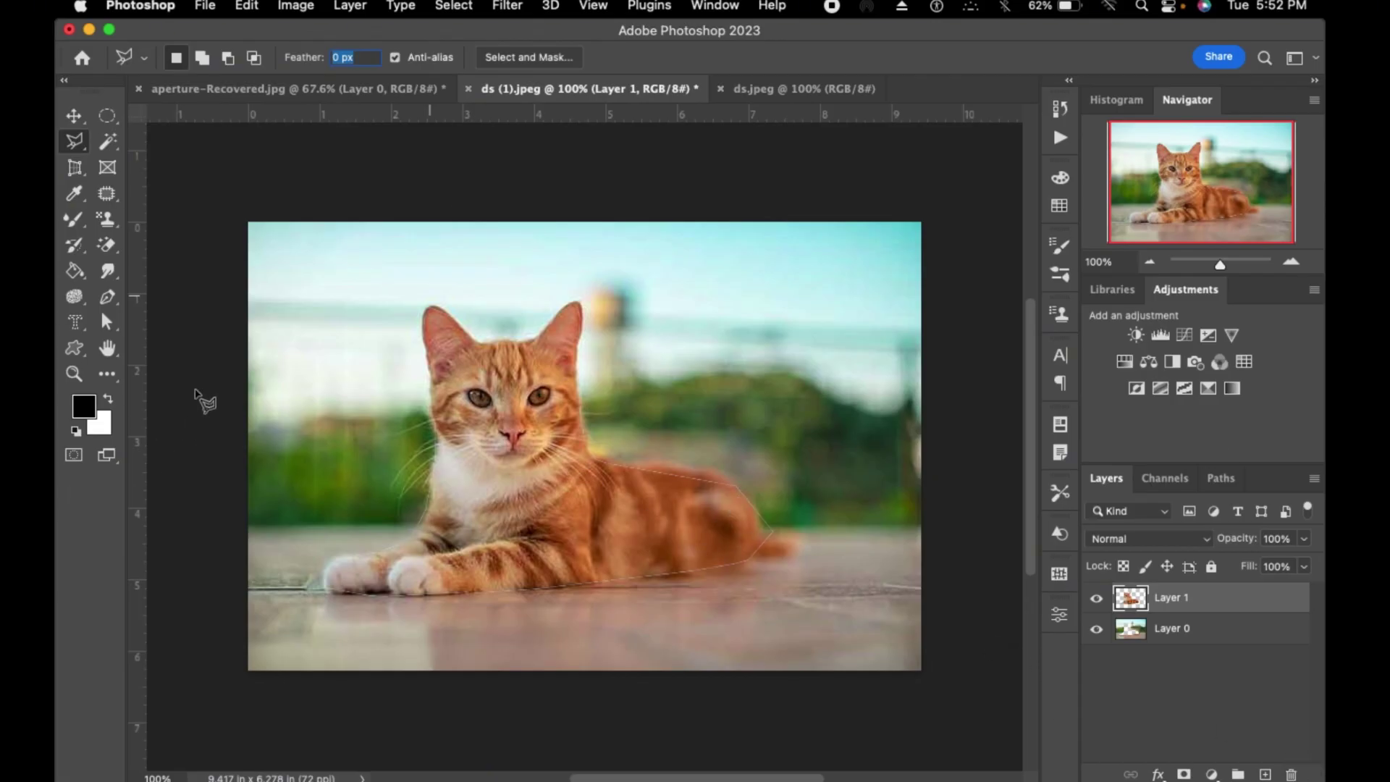
pyautogui.press('super+z')
pyautogui.press('super+z')
pyautogui.press('super+z')
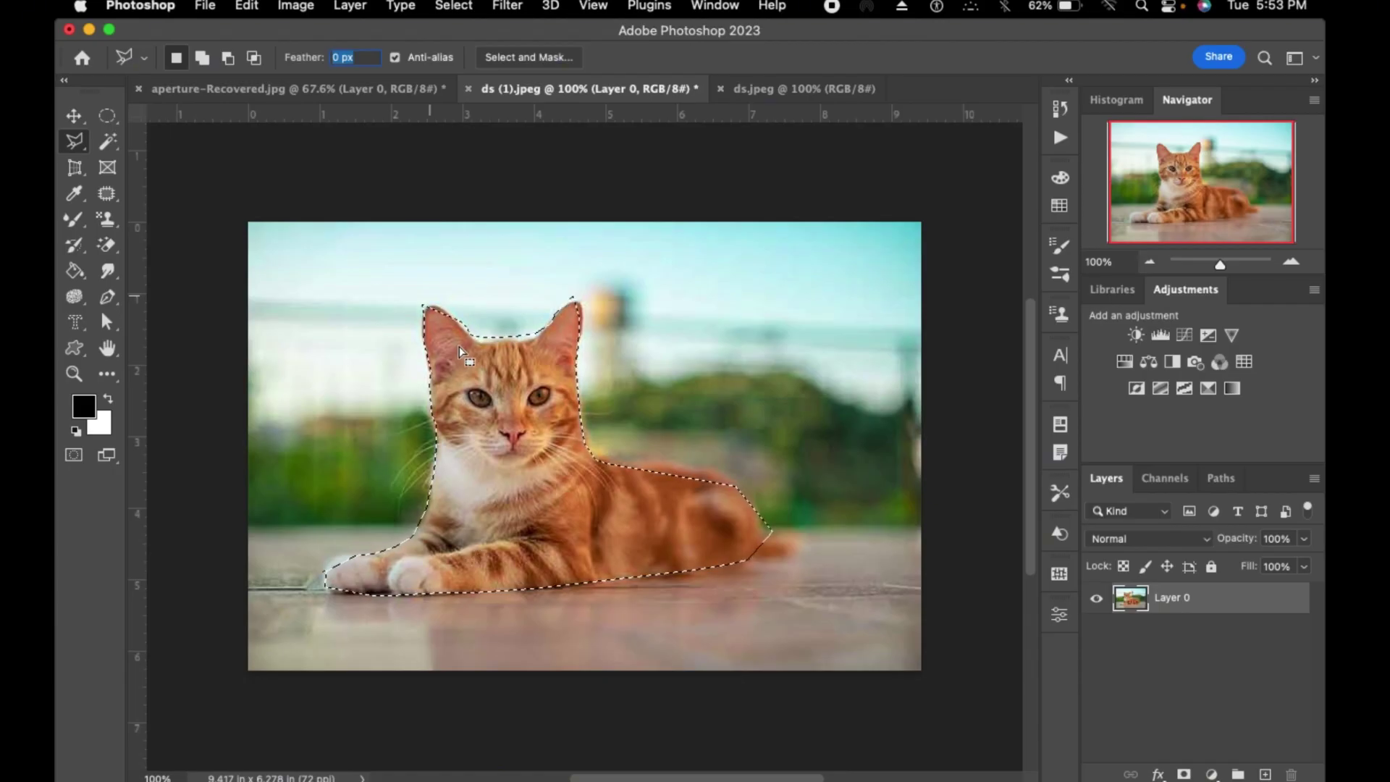
# - Clear the existing selection and trace a new outline around the cat with the Magnetic Lasso Tool, closing it between the ears
pyautogui.rightClick(88, 130)
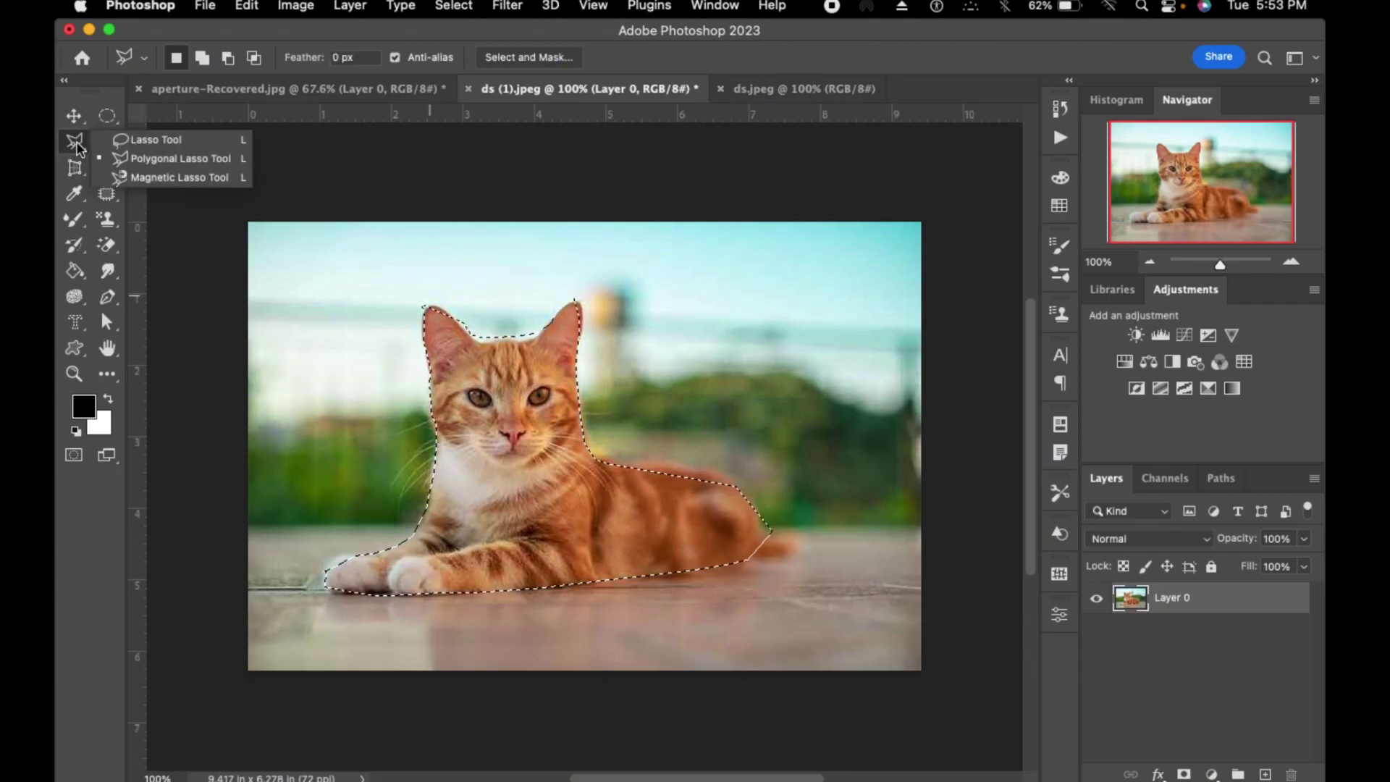
pyautogui.click(148, 180)
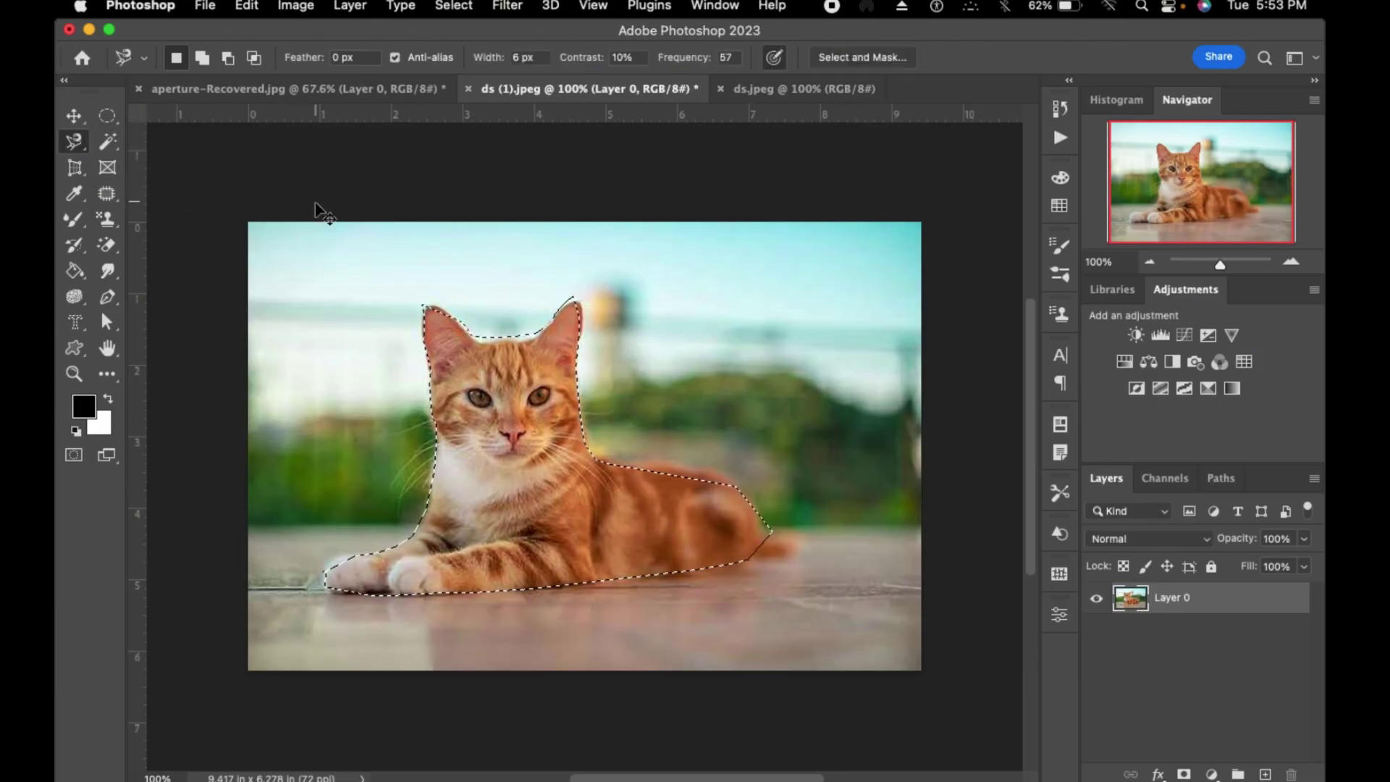
pyautogui.press('super+d')
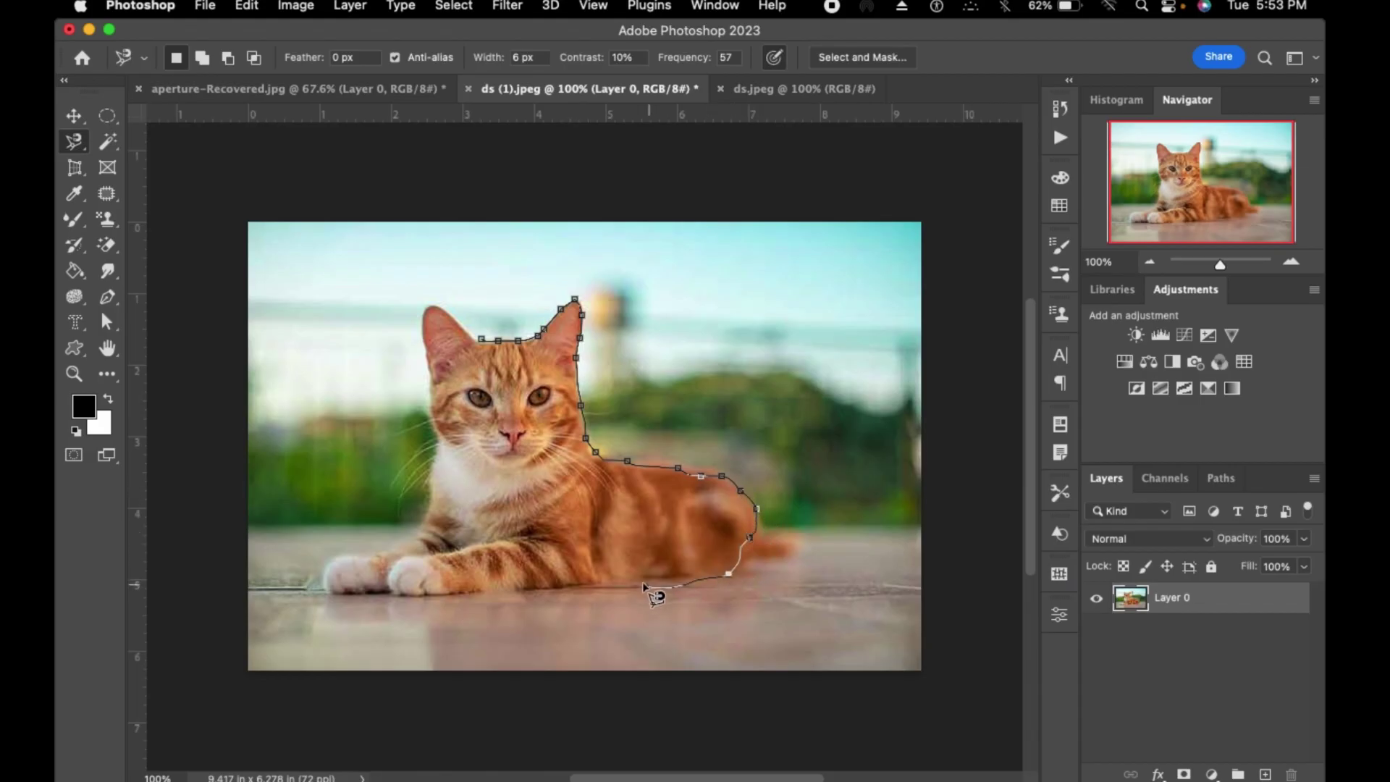
pyautogui.press('BackSpace')
pyautogui.press('BackSpace')
pyautogui.scroll(-1, 578, 585)
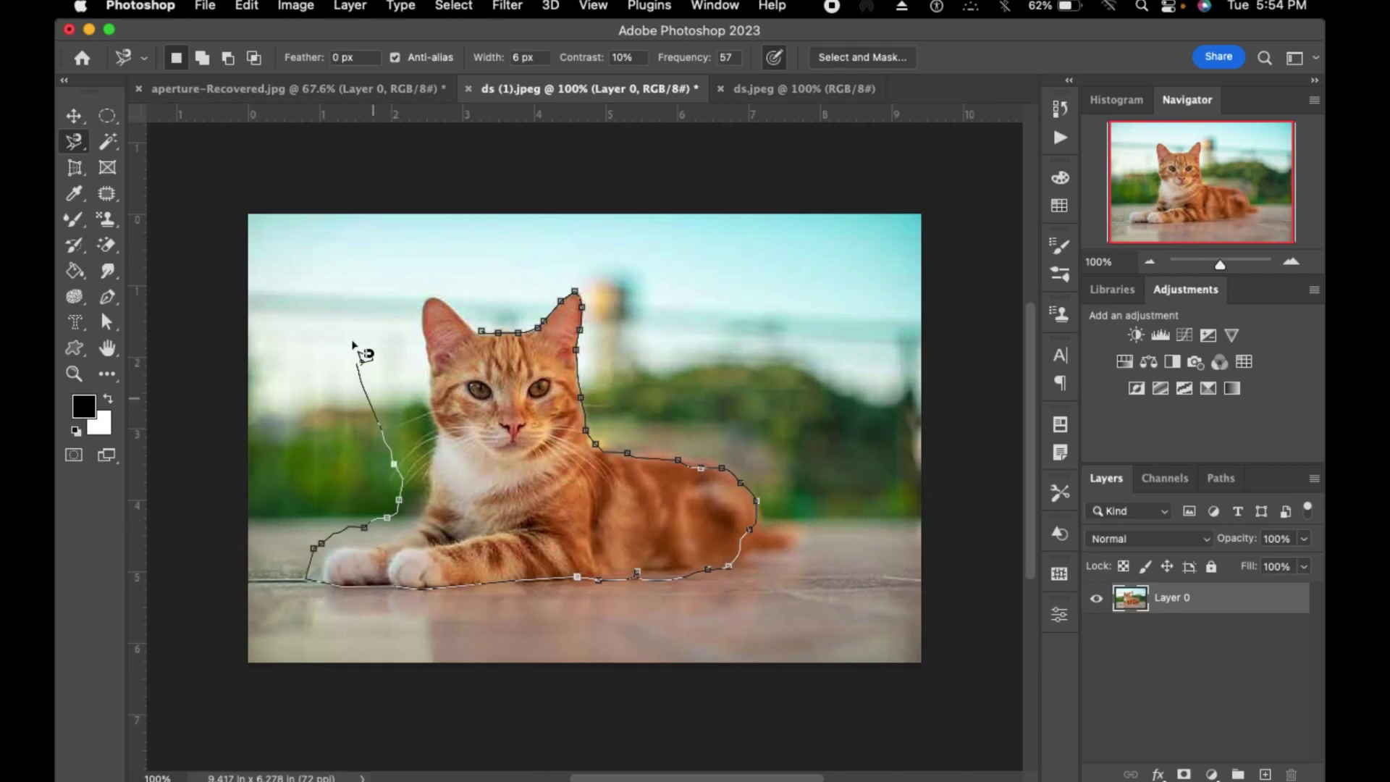
pyautogui.click(488, 320)
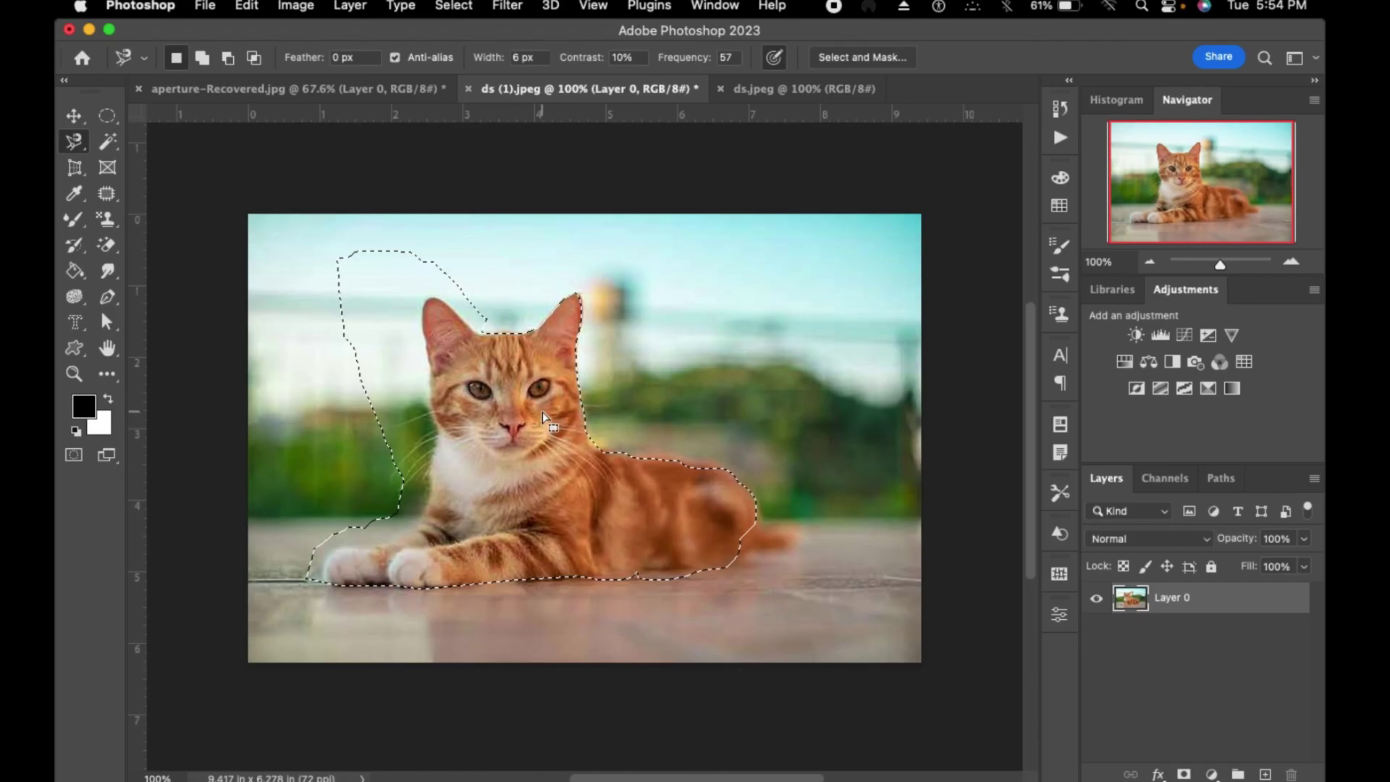
# - Delete the outlined area from Layer 0 and undo the deletion
pyautogui.press('Delete')
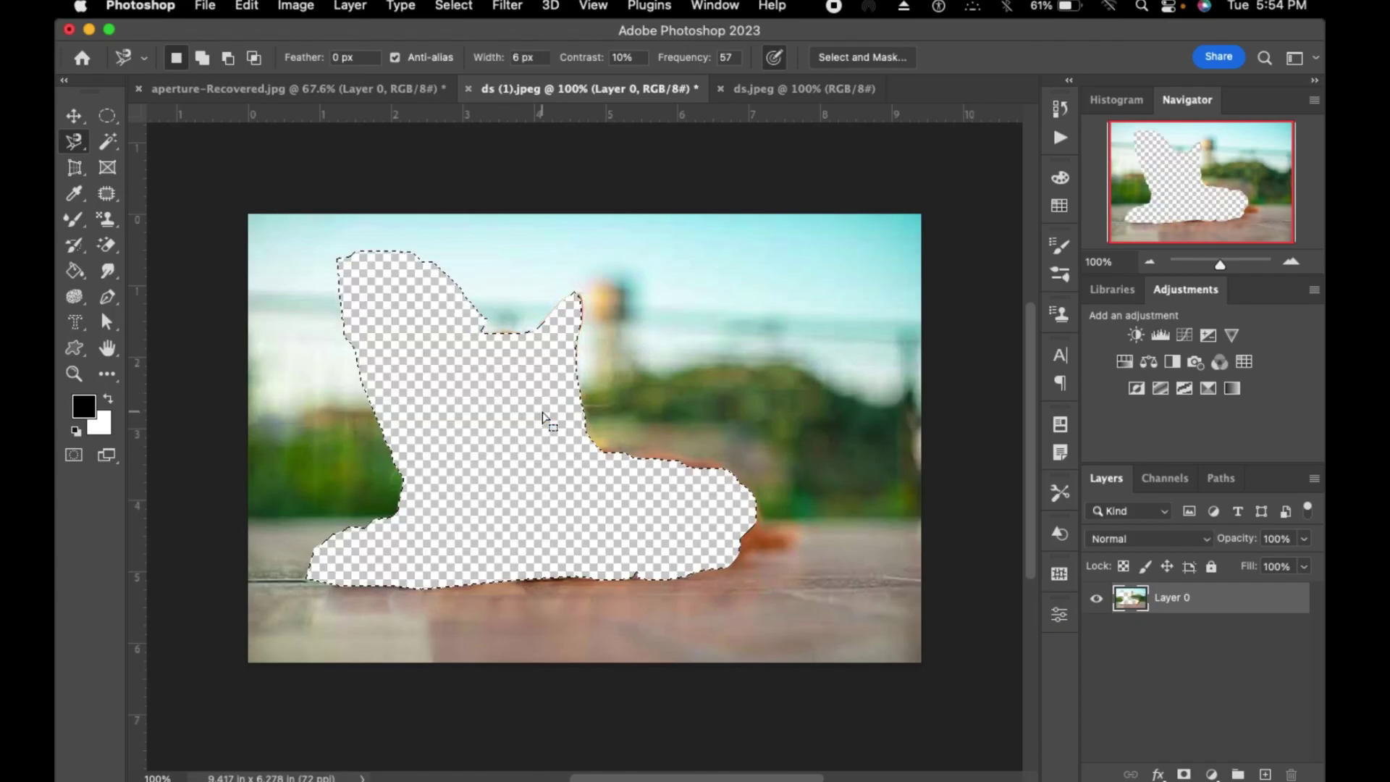
pyautogui.press('super+z')
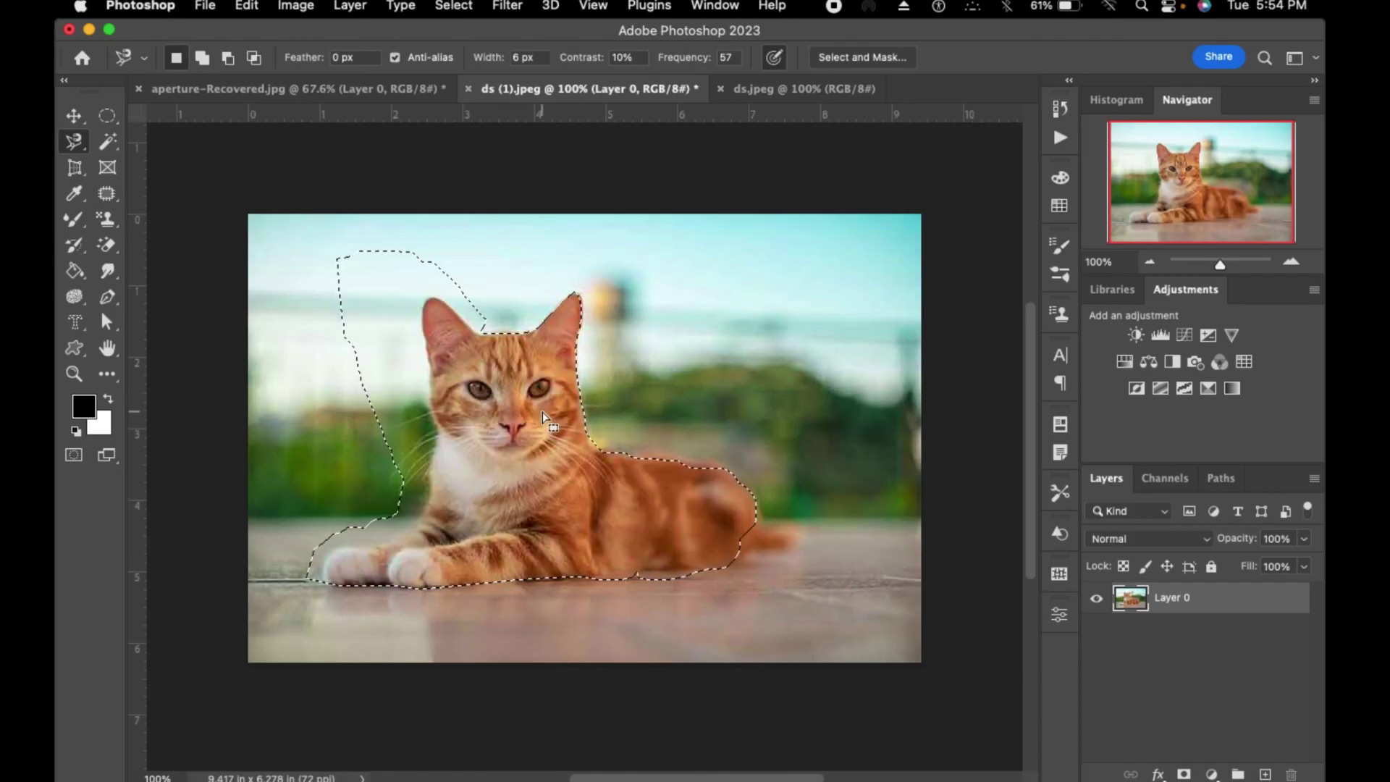
# - Cut the outlined area to a new layer with Layer Via Cut and toggle Layer 0's visibility to check it
pyautogui.press('shift')
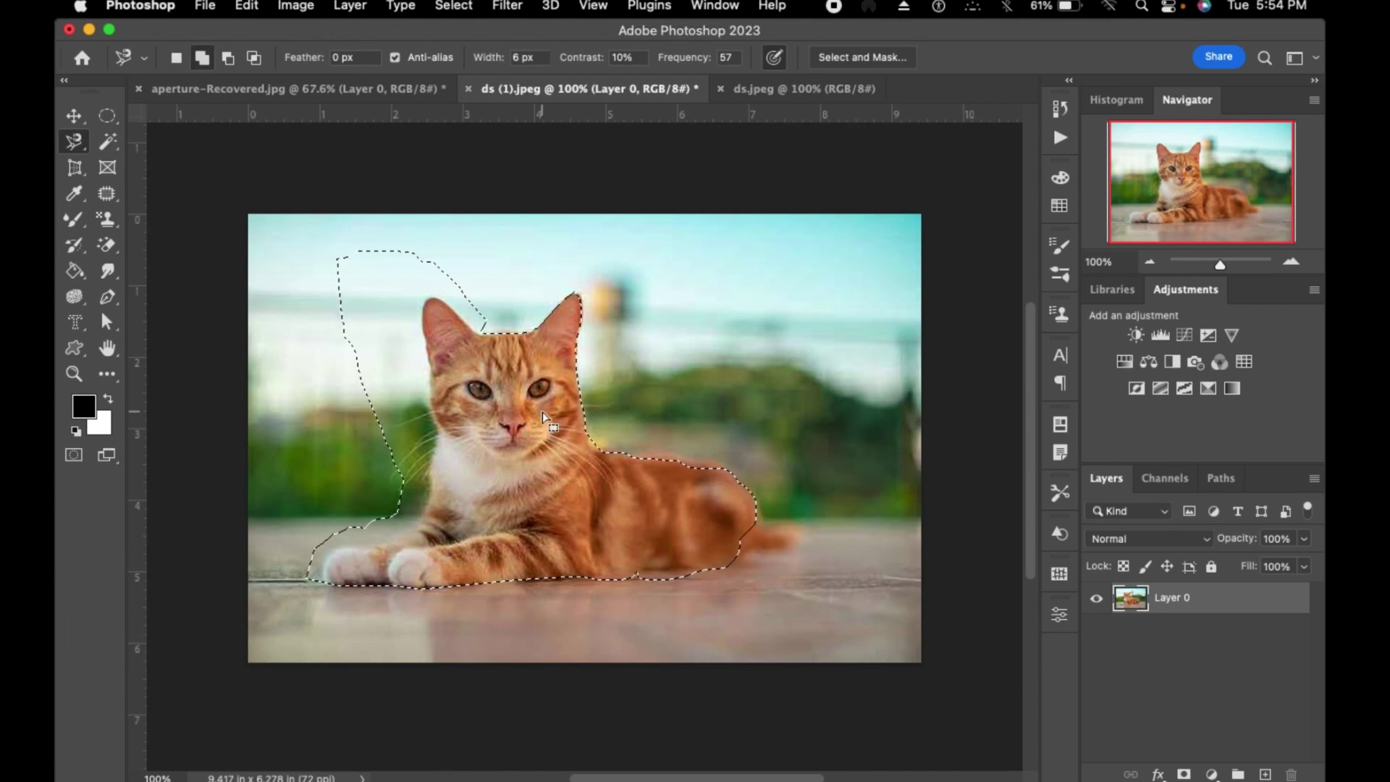
pyautogui.press('shift+super+j')
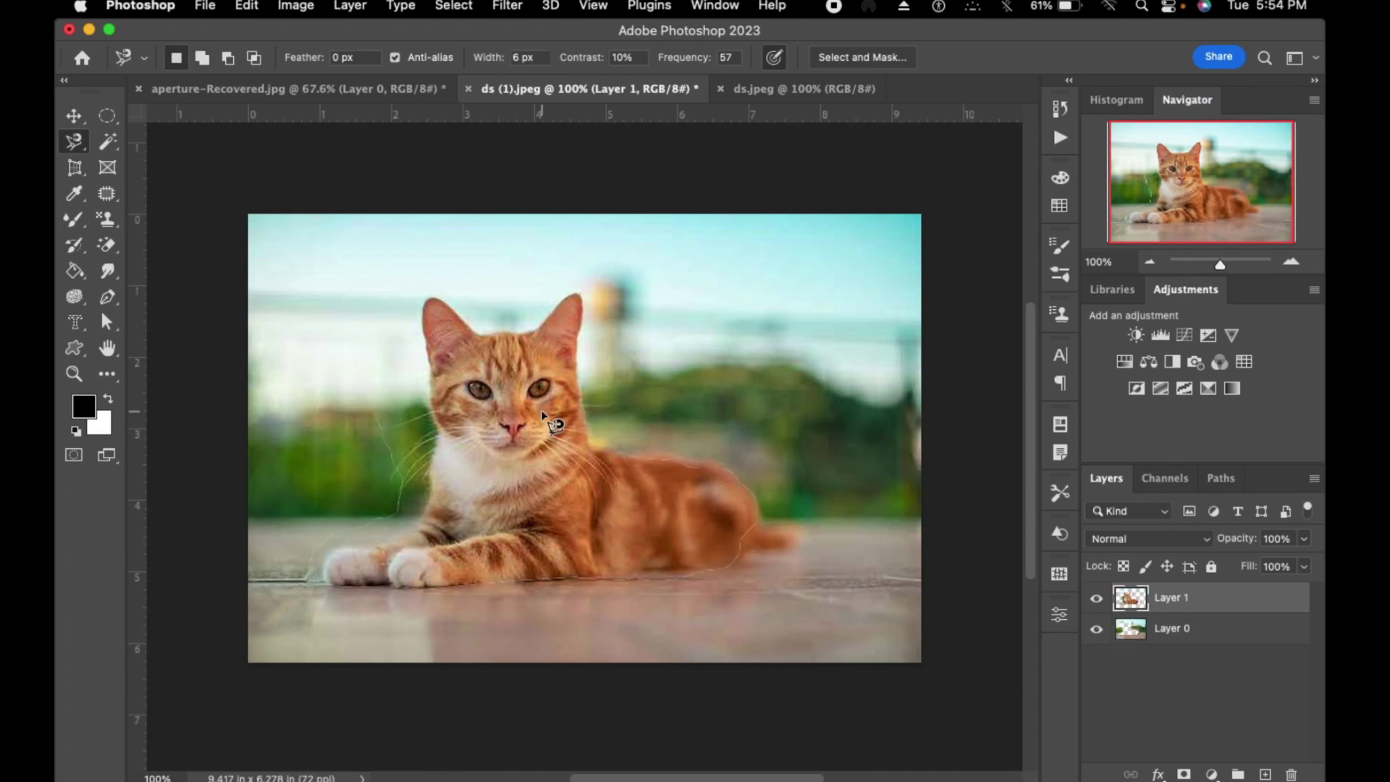
pyautogui.click(1097, 629)
pyautogui.click(1097, 630)
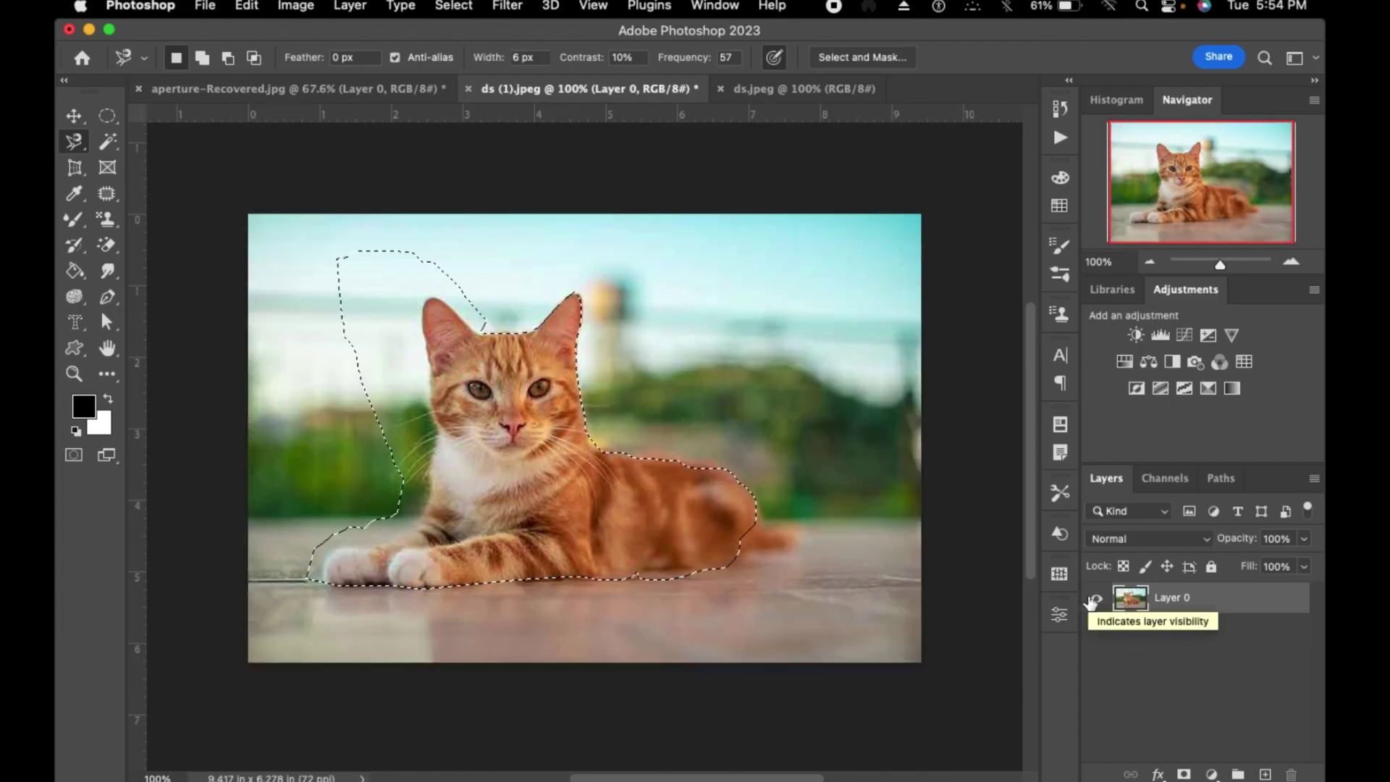
# - Copy the outlined area to a new layer with Layer Via Copy and switch the layers' visibility to compare both
pyautogui.click(1095, 598)
pyautogui.click(1095, 599)
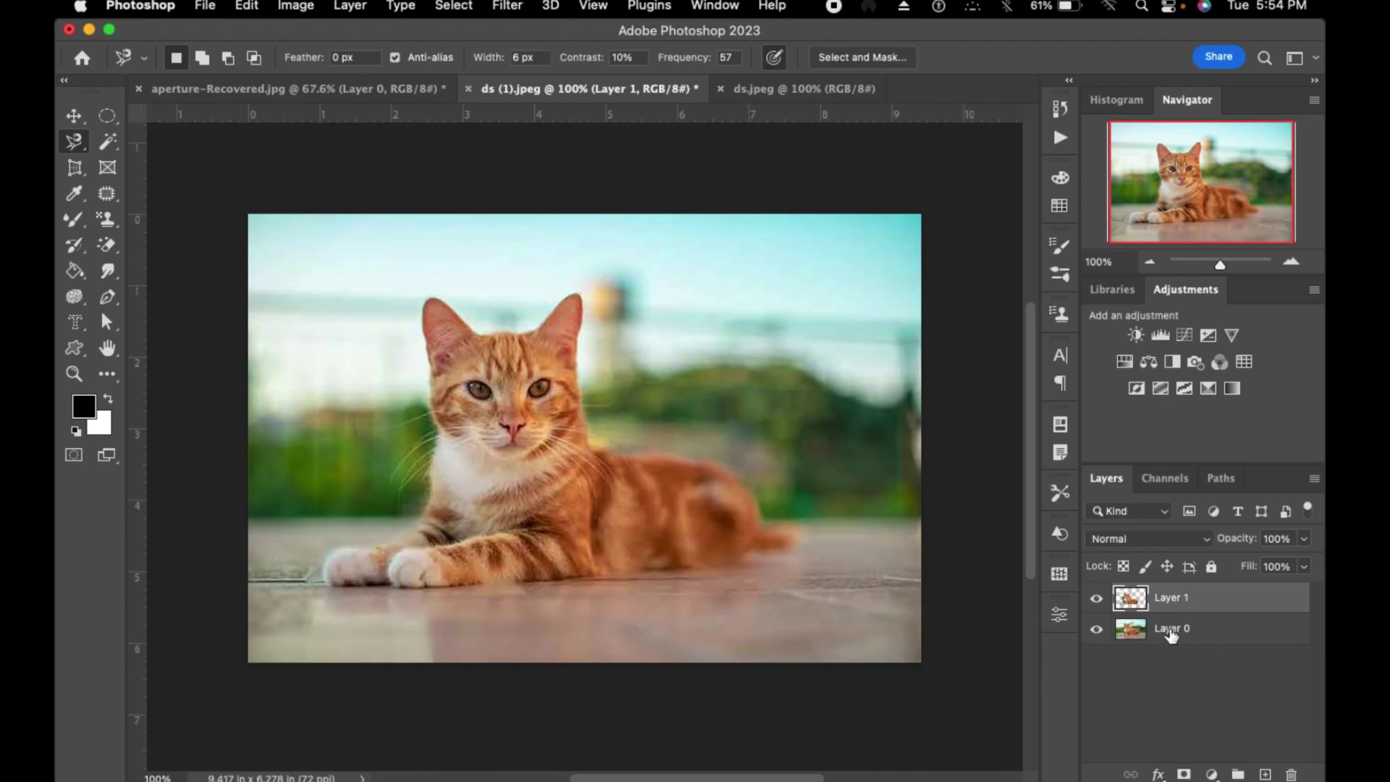
pyautogui.click(1098, 630)
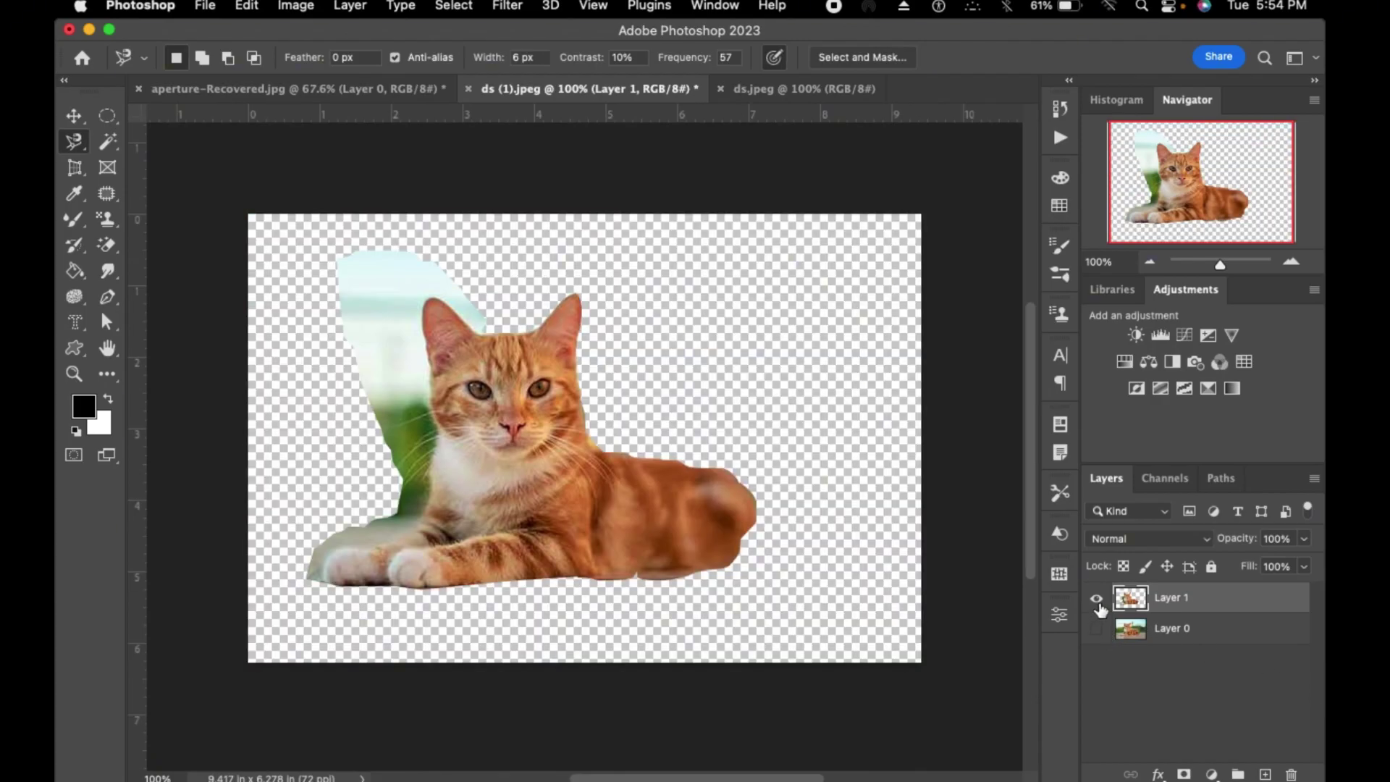
pyautogui.moveTo(1099, 610); pyautogui.dragTo(1098, 628)
# - Undo the visibility changes and the copied layer, returning to Layer 0 with the magnetic outline
pyautogui.press('super+z')
pyautogui.press('super+z')
pyautogui.press('super+z')
# - Clear the selection and paint over the background above and around the cat with the Quick Selection Tool at brush size 40
pyautogui.press('super+d')
pyautogui.click(107, 141)
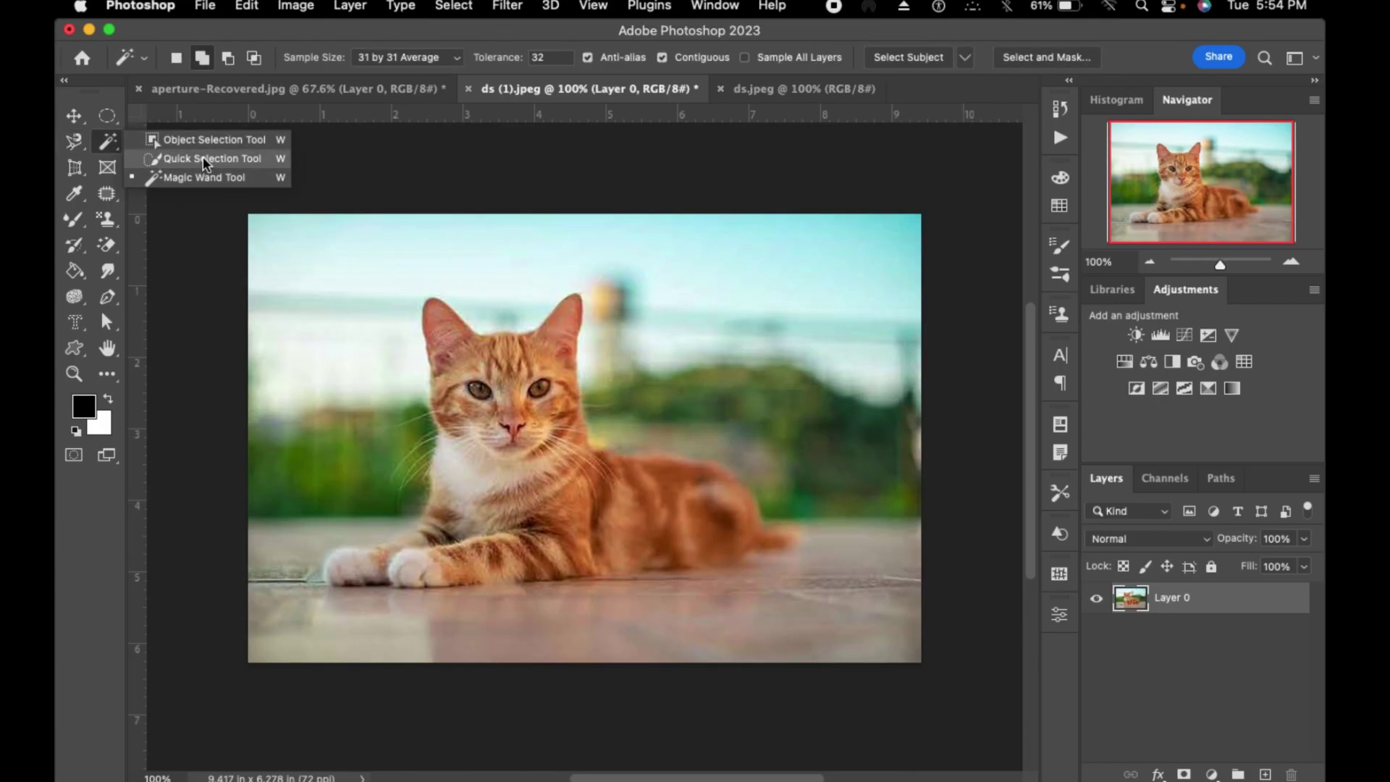
pyautogui.click(203, 157)
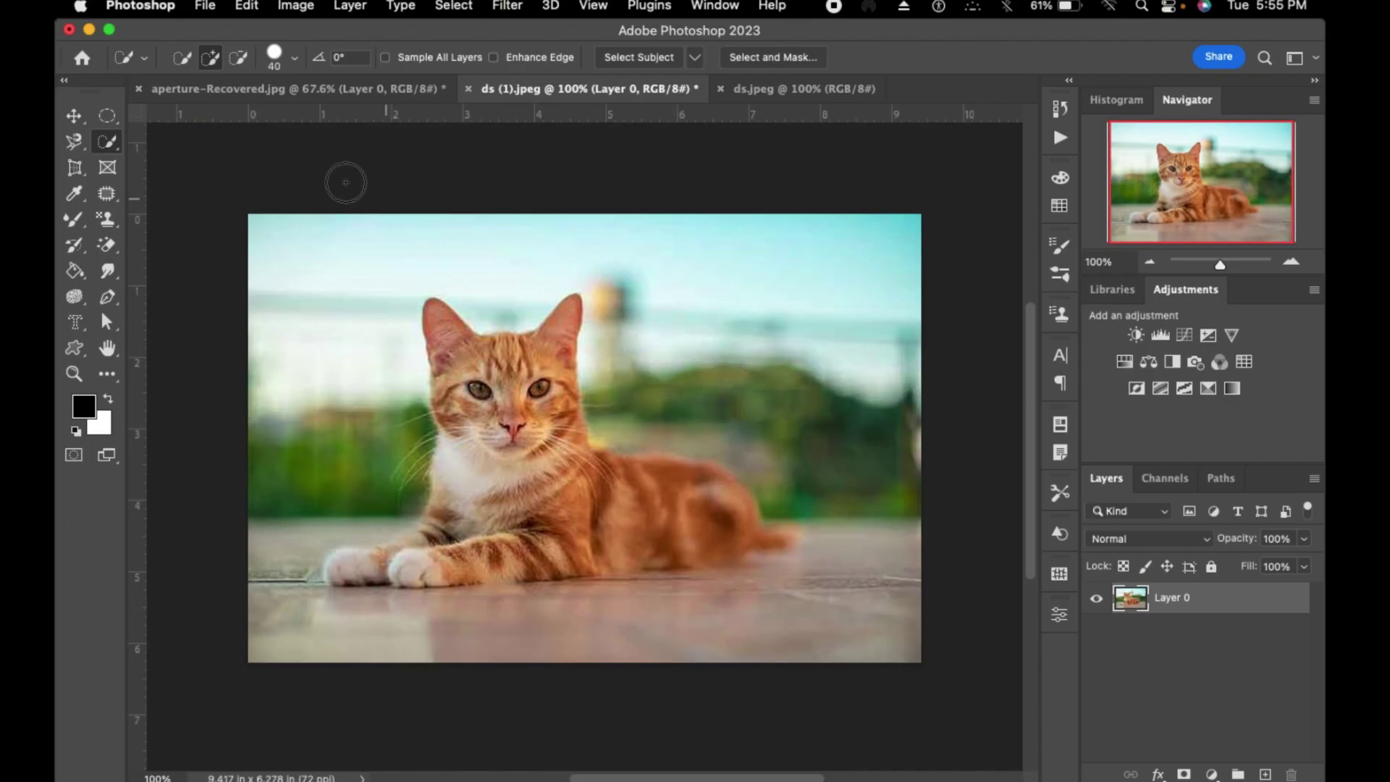
pyautogui.moveTo(468, 251); pyautogui.dragTo(502, 313)
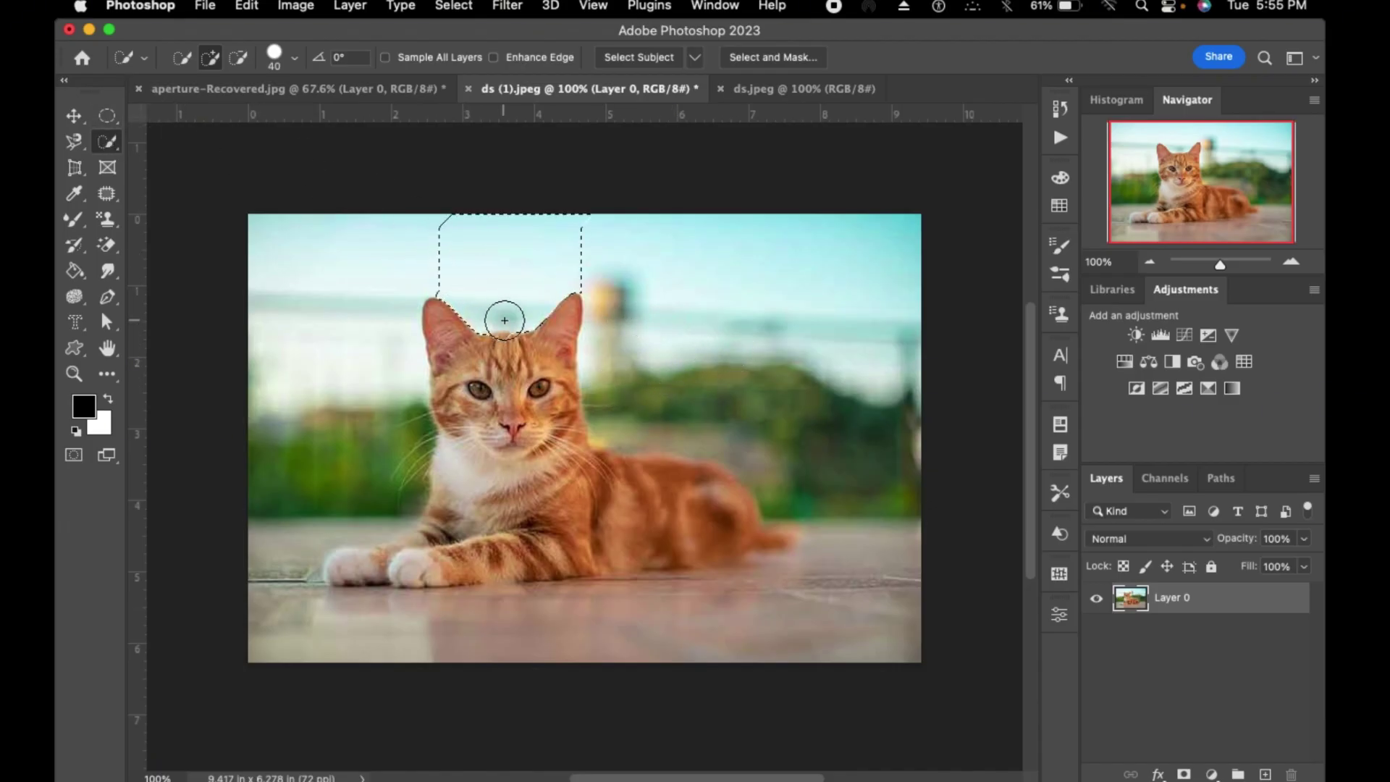
pyautogui.moveTo(666, 276)
pyautogui.mouseDown()
pyautogui.moveTo(746, 431)
pyautogui.moveTo(768, 516)
pyautogui.moveTo(722, 449)
pyautogui.moveTo(760, 464)
pyautogui.moveTo(858, 563)
pyautogui.moveTo(772, 651)
pyautogui.moveTo(402, 642)
pyautogui.moveTo(315, 600)
pyautogui.mouseUp()
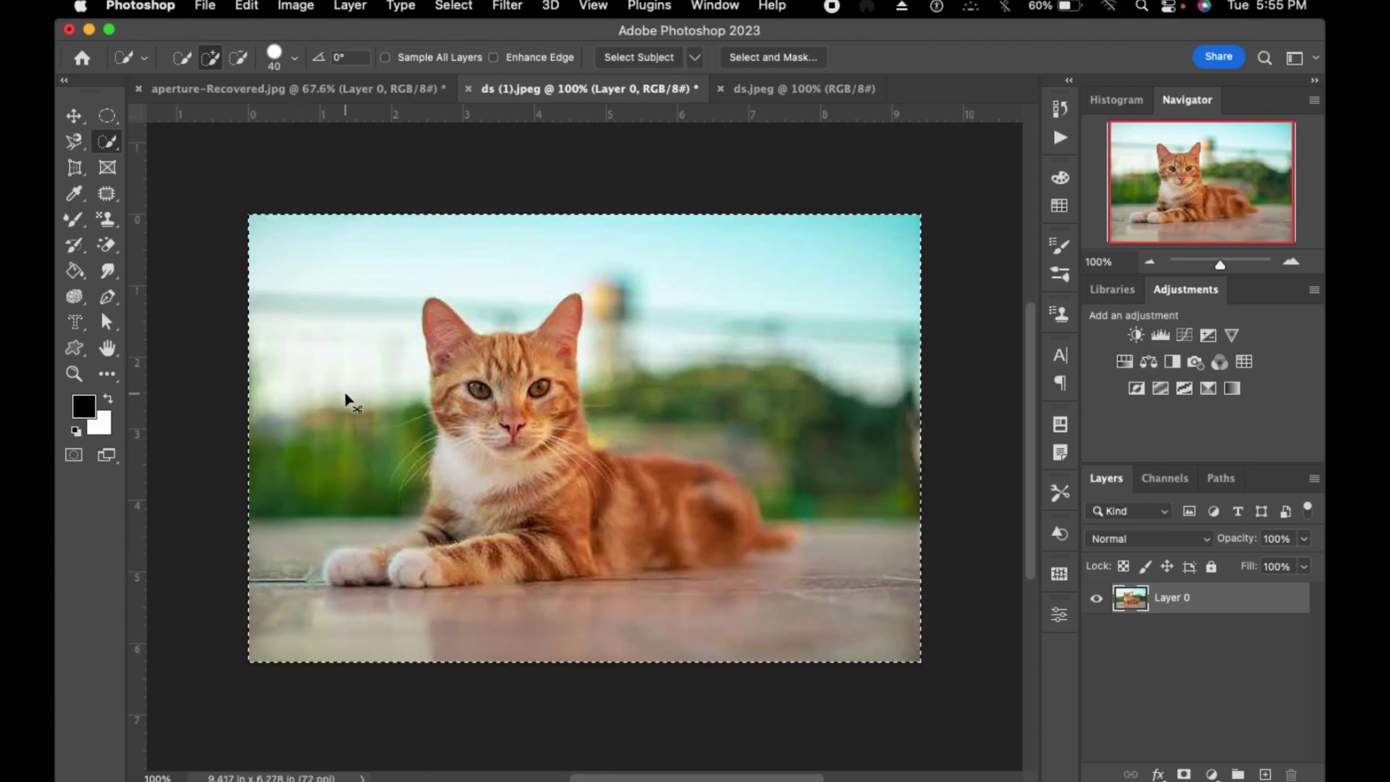
# - Undo the overextended quick selection and reselect the background beside the cat down to the floor edge
pyautogui.press('super+z')
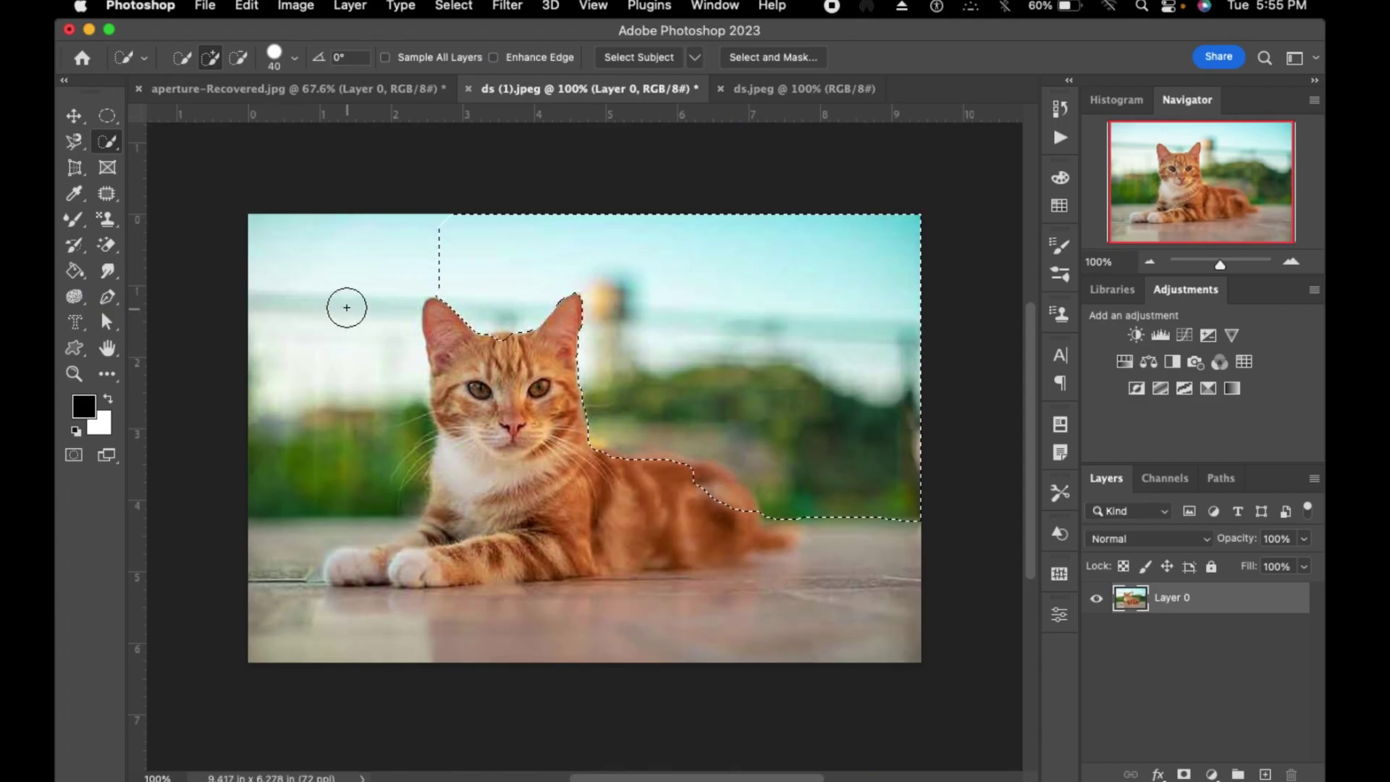
pyautogui.moveTo(333, 301)
pyautogui.mouseDown()
pyautogui.moveTo(324, 452)
pyautogui.moveTo(347, 562)
pyautogui.mouseUp()
pyautogui.press('super+a')
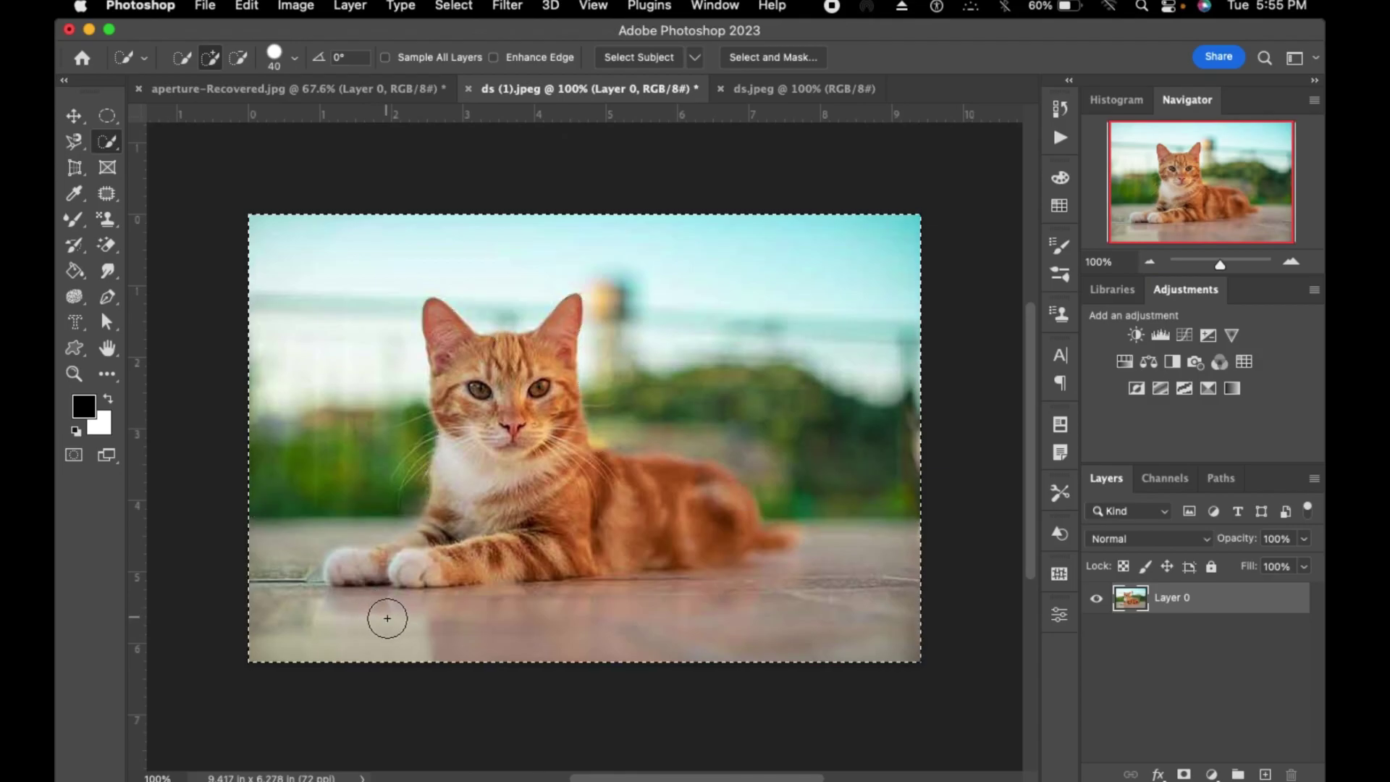
pyautogui.moveTo(410, 523)
pyautogui.mouseDown()
pyautogui.moveTo(593, 420)
pyautogui.moveTo(403, 503)
pyautogui.moveTo(361, 586)
pyautogui.mouseUp()
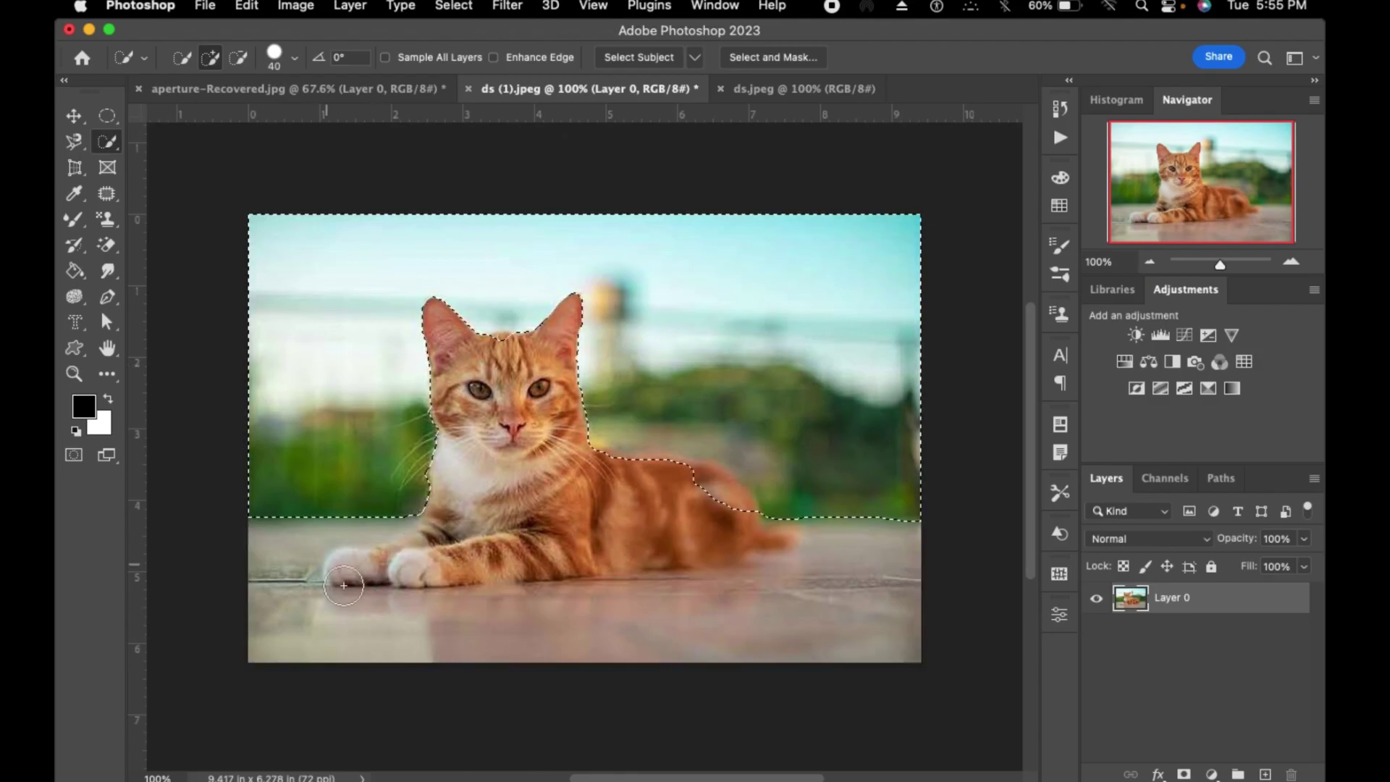
# - Subtract a polygonal area beside the cat's front legs from the background selection with the Polygonal Lasso Tool
pyautogui.click(73, 142)
pyautogui.click(168, 158)
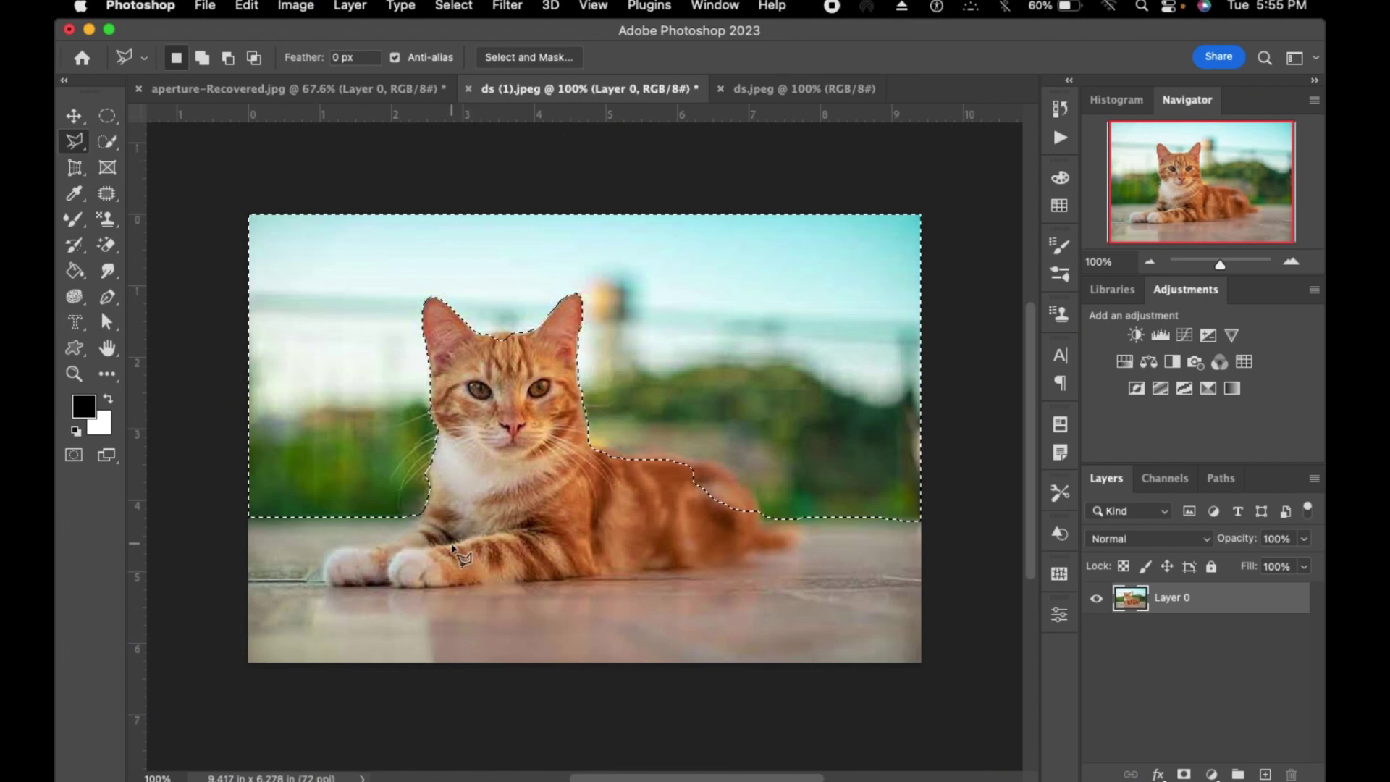
pyautogui.press('alt')
pyautogui.click(419, 518)
pyautogui.click(362, 543)
pyautogui.click(293, 550)
pyautogui.click(263, 531)
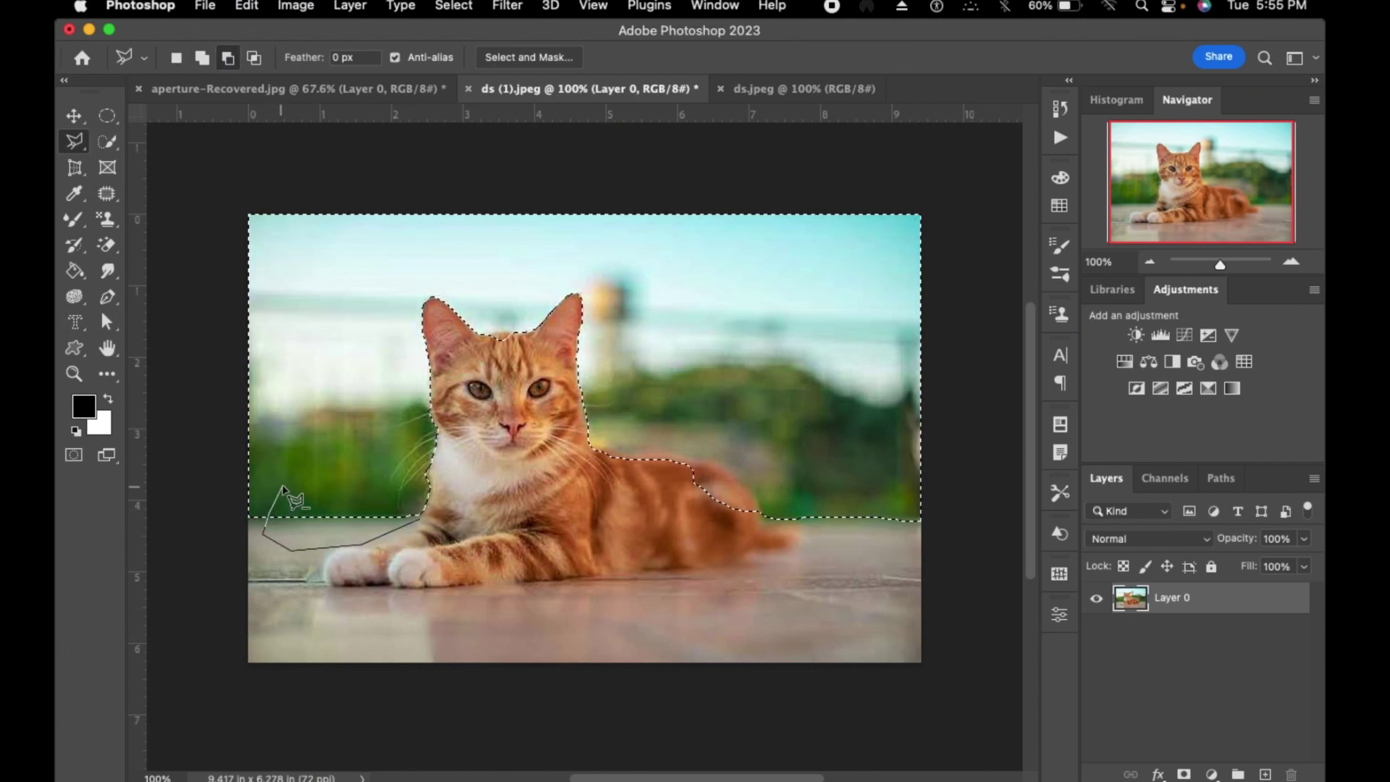
pyautogui.doubleClick(283, 486)
# - Start adding to the selection by tracing a polygon around the cat's front paws and along its belly to the hindquarters
pyautogui.press('shift')
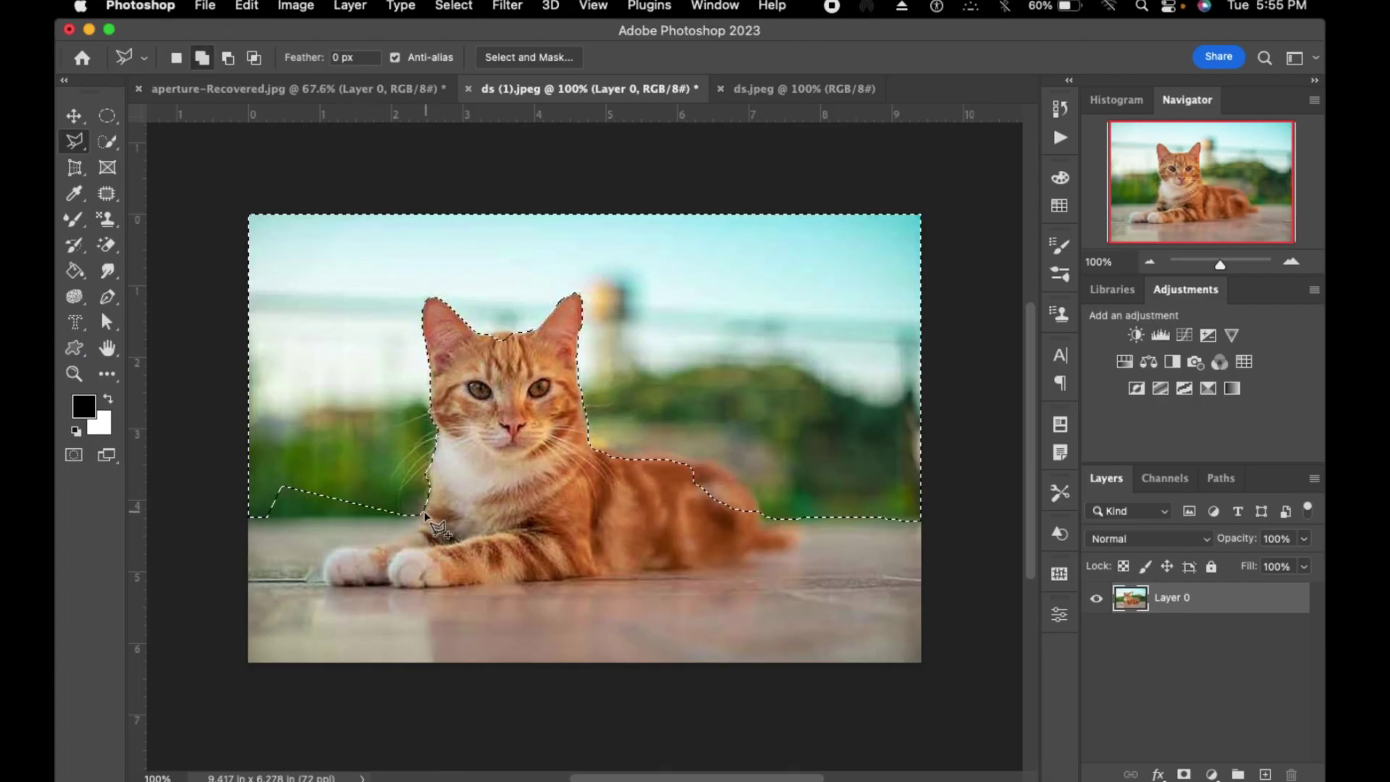
pyautogui.click(422, 515)
pyautogui.click(377, 541)
pyautogui.click(335, 541)
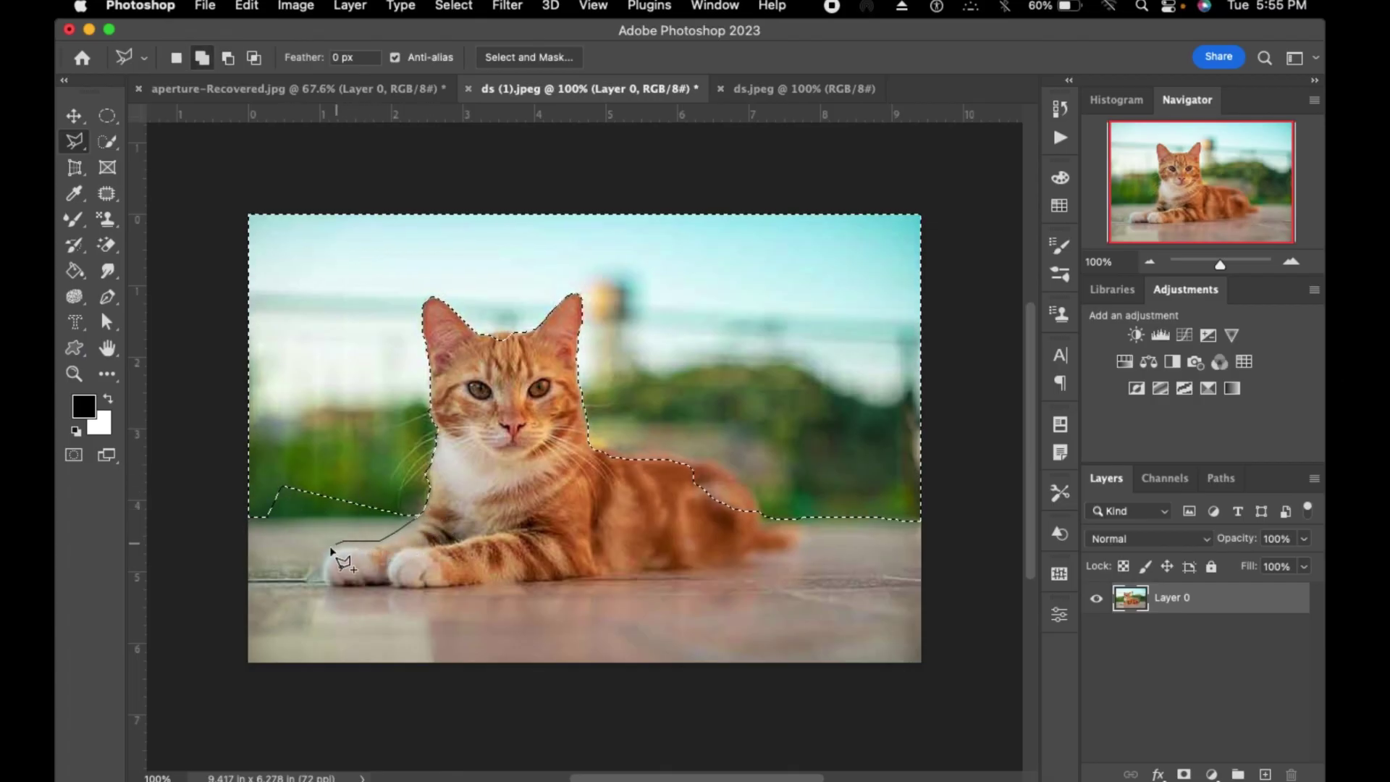
pyautogui.click(324, 567)
pyautogui.click(340, 581)
pyautogui.click(442, 585)
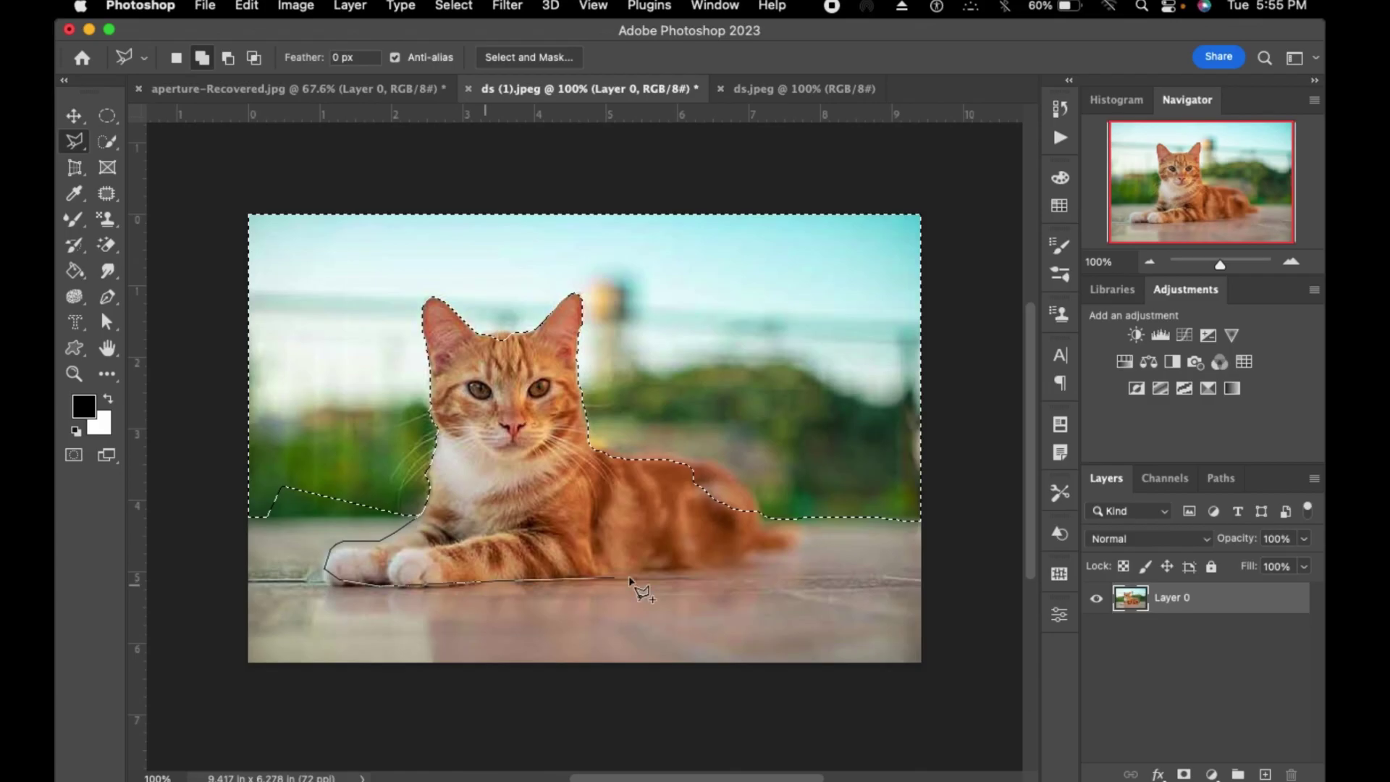
pyautogui.click(680, 574)
pyautogui.click(737, 563)
# - Carry the polygon around the floor outside the canvas and close it to add the floor to the background selection
pyautogui.click(749, 494)
pyautogui.click(875, 435)
pyautogui.click(1006, 465)
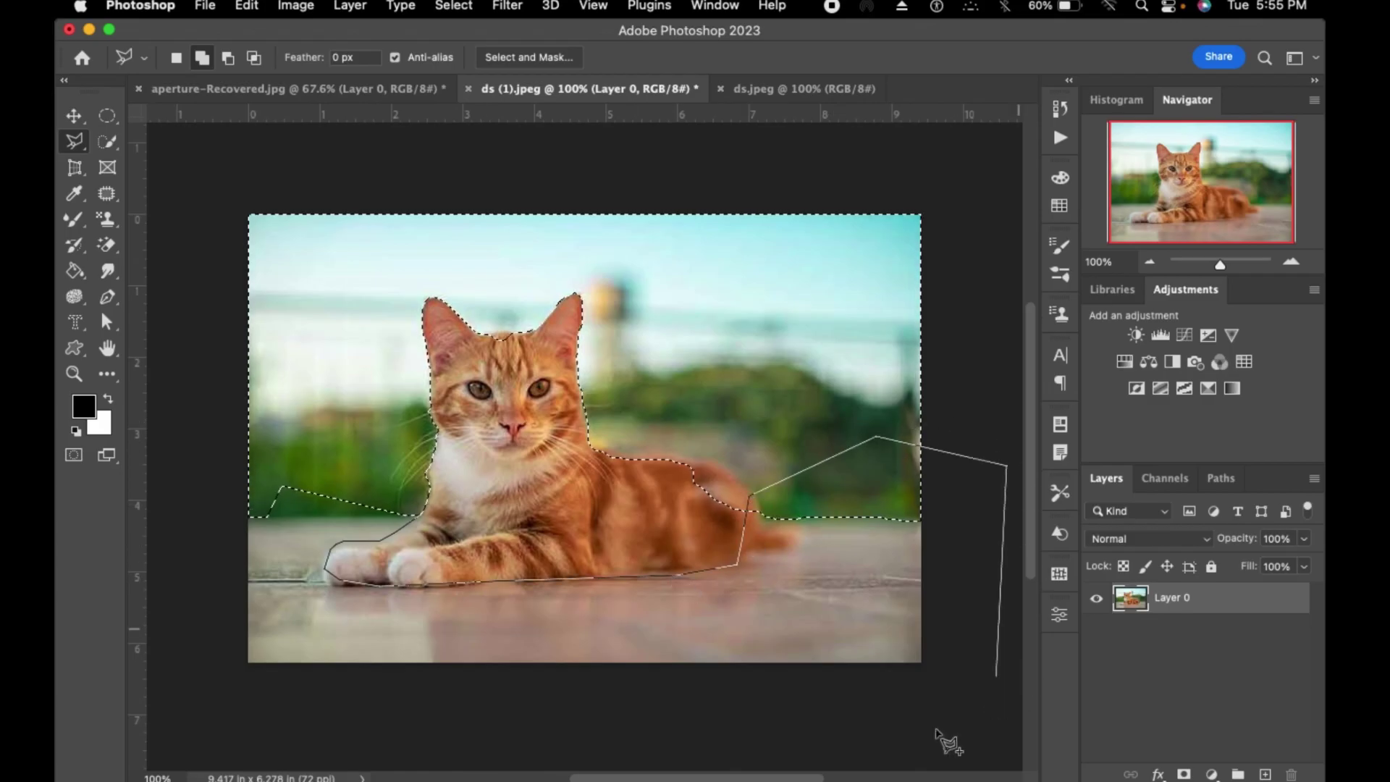
pyautogui.click(775, 616)
pyautogui.click(373, 772)
pyautogui.click(168, 489)
pyautogui.click(201, 355)
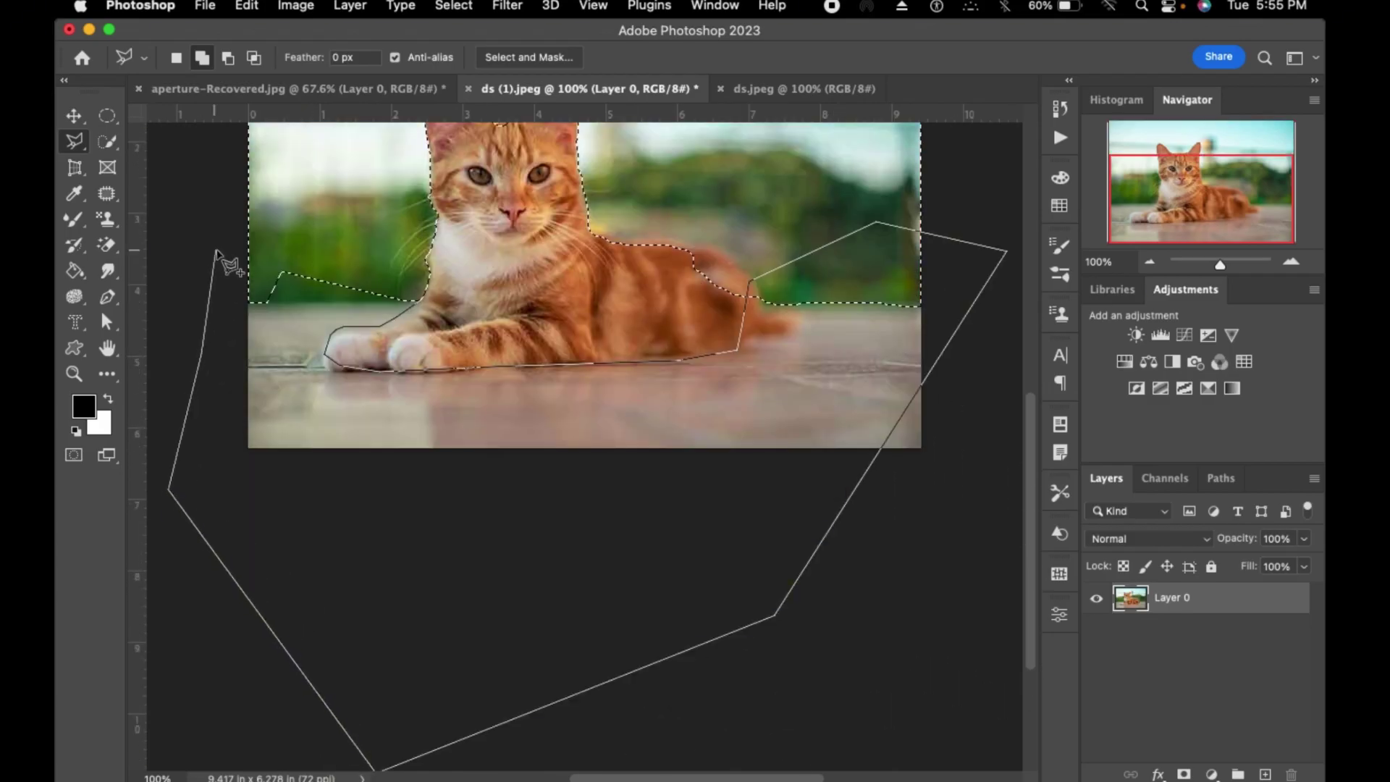
pyautogui.doubleClick(311, 224)
# - Cut the selected background to a new layer with Layer Via Cut, hide it to inspect the cat, and undo the cut and selection
pyautogui.press('super+minus')
pyautogui.press('super+minus')
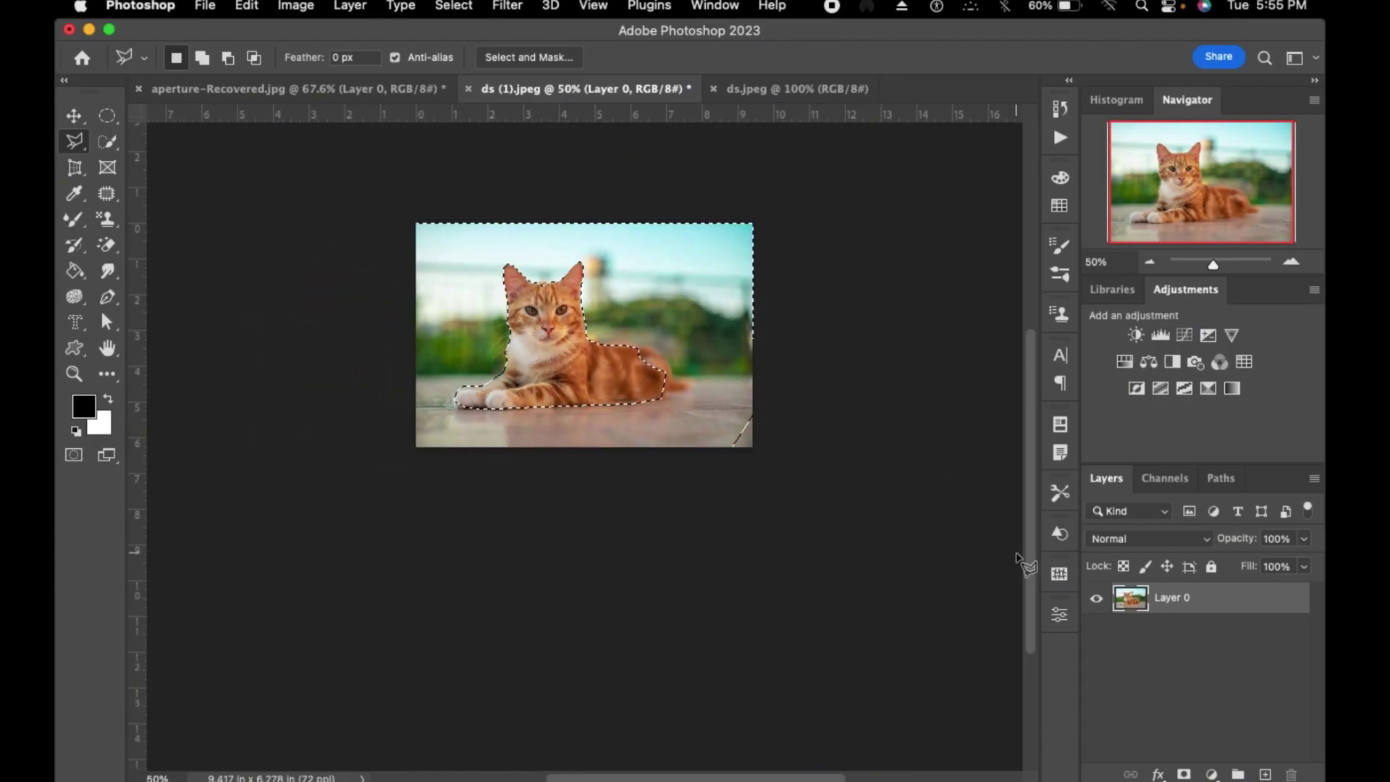
pyautogui.press('shift+super+j')
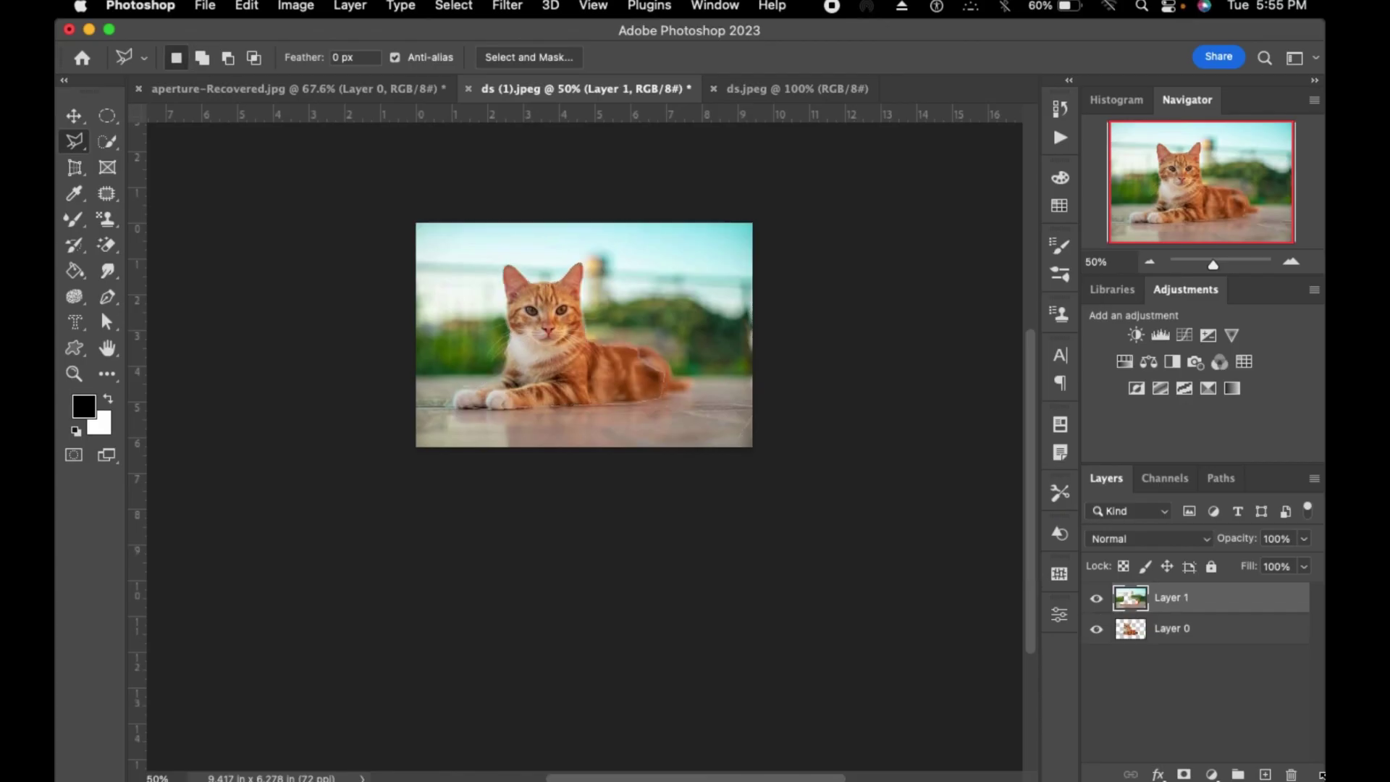
pyautogui.click(1097, 598)
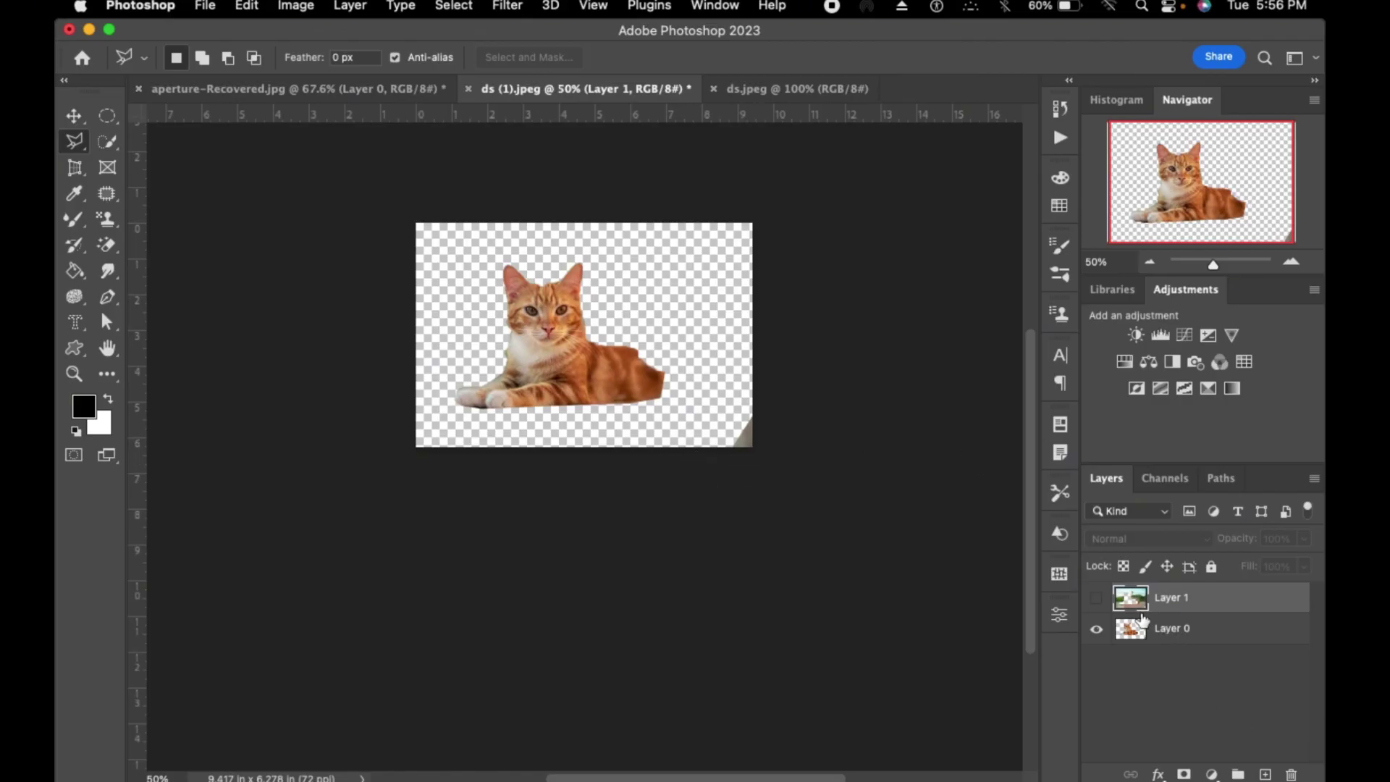
pyautogui.press('super+z')
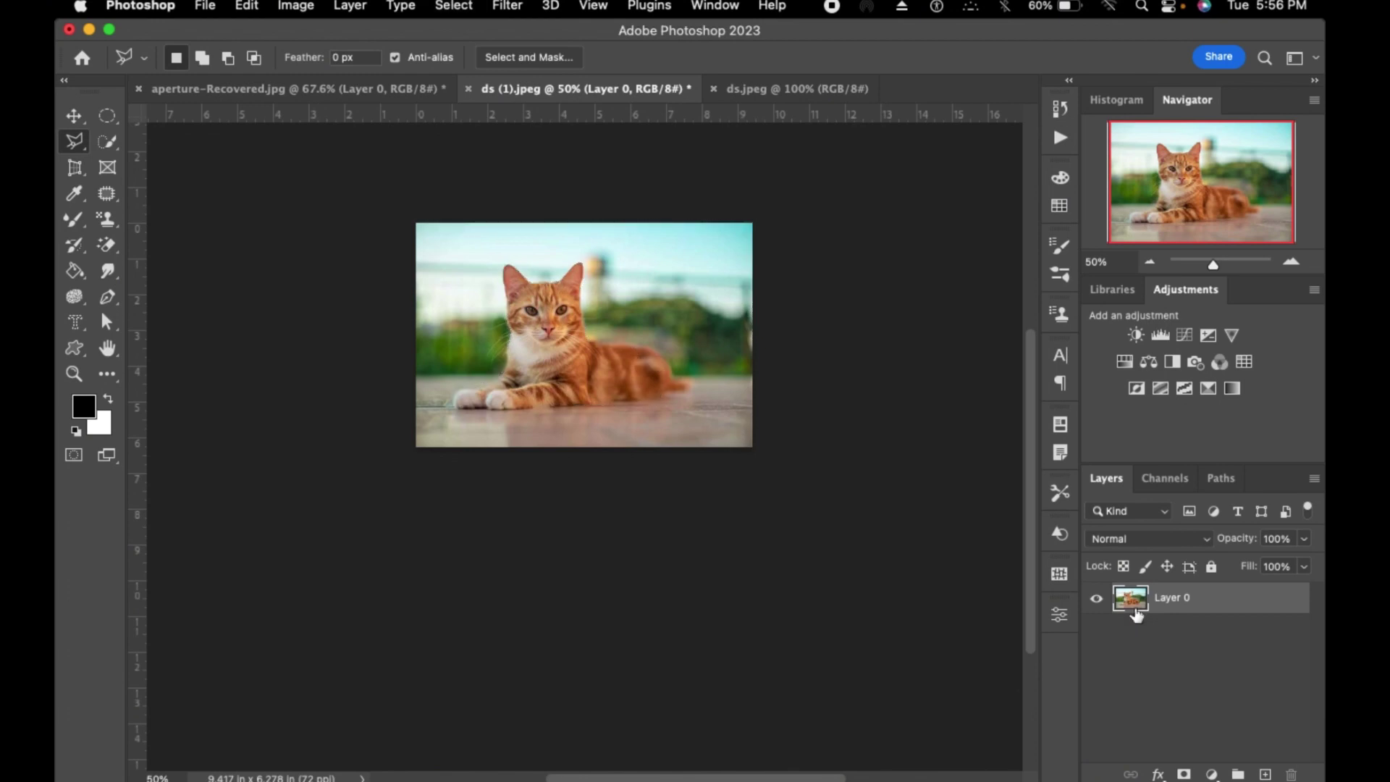
# - Select the sky behind the cat with the Magic Wand Tool, using a 31 by 31 Average sample size and adding the upper corner
pyautogui.click(107, 142)
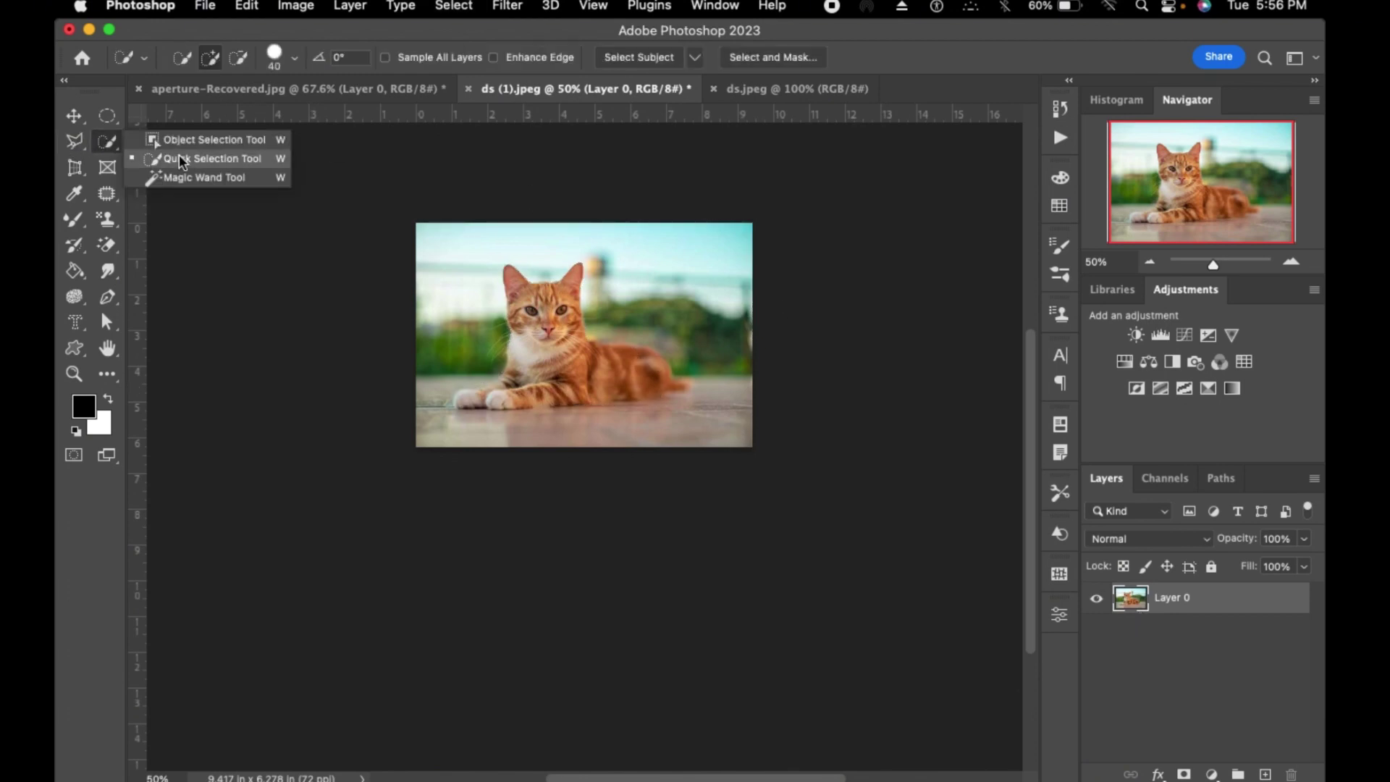
pyautogui.click(245, 177)
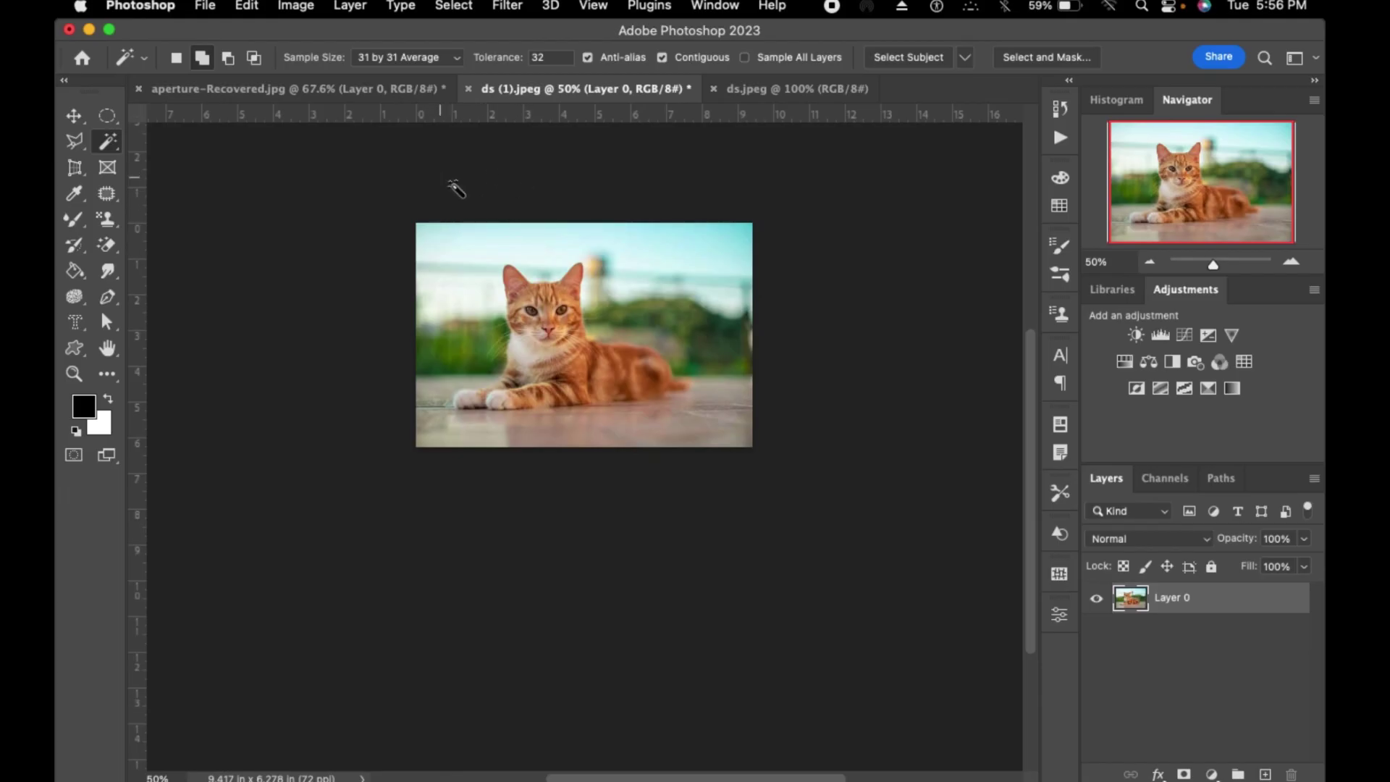
pyautogui.click(406, 59)
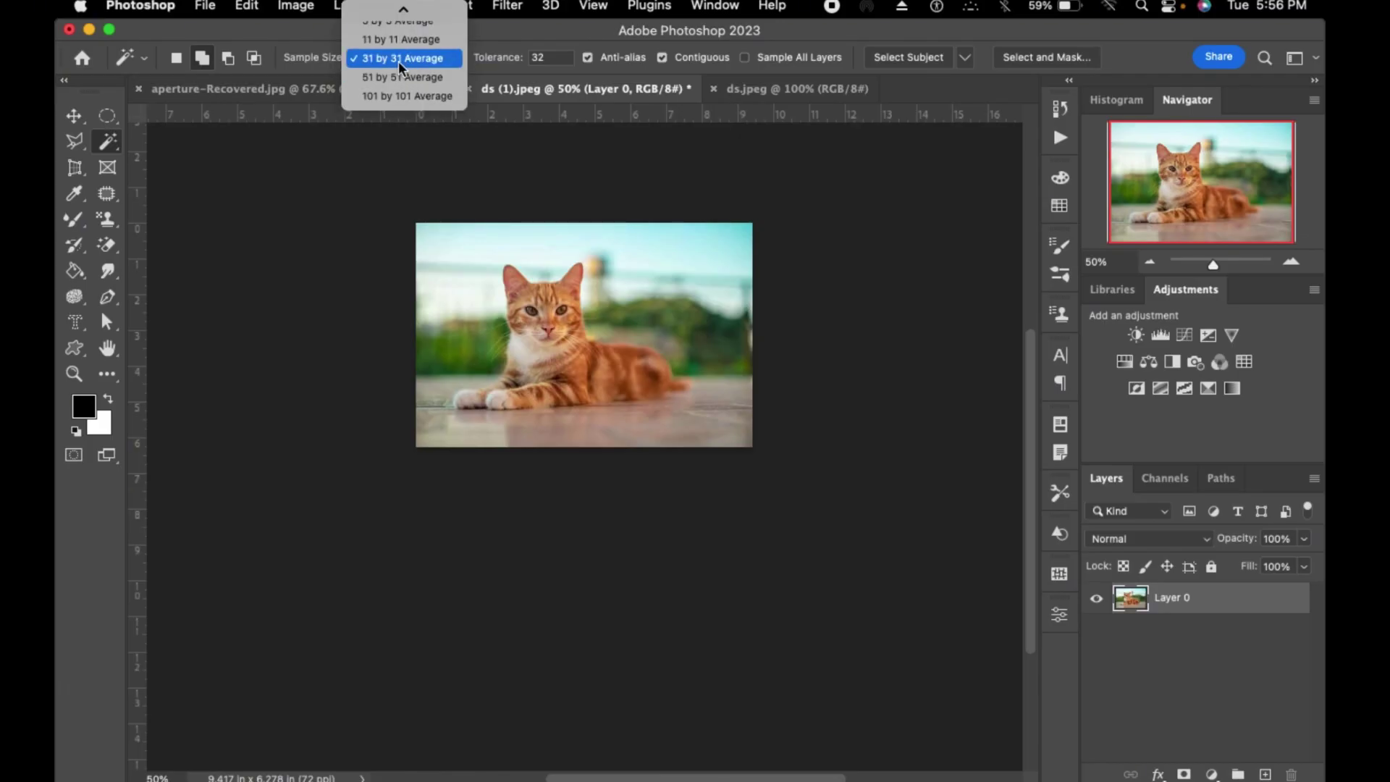
pyautogui.click(520, 249)
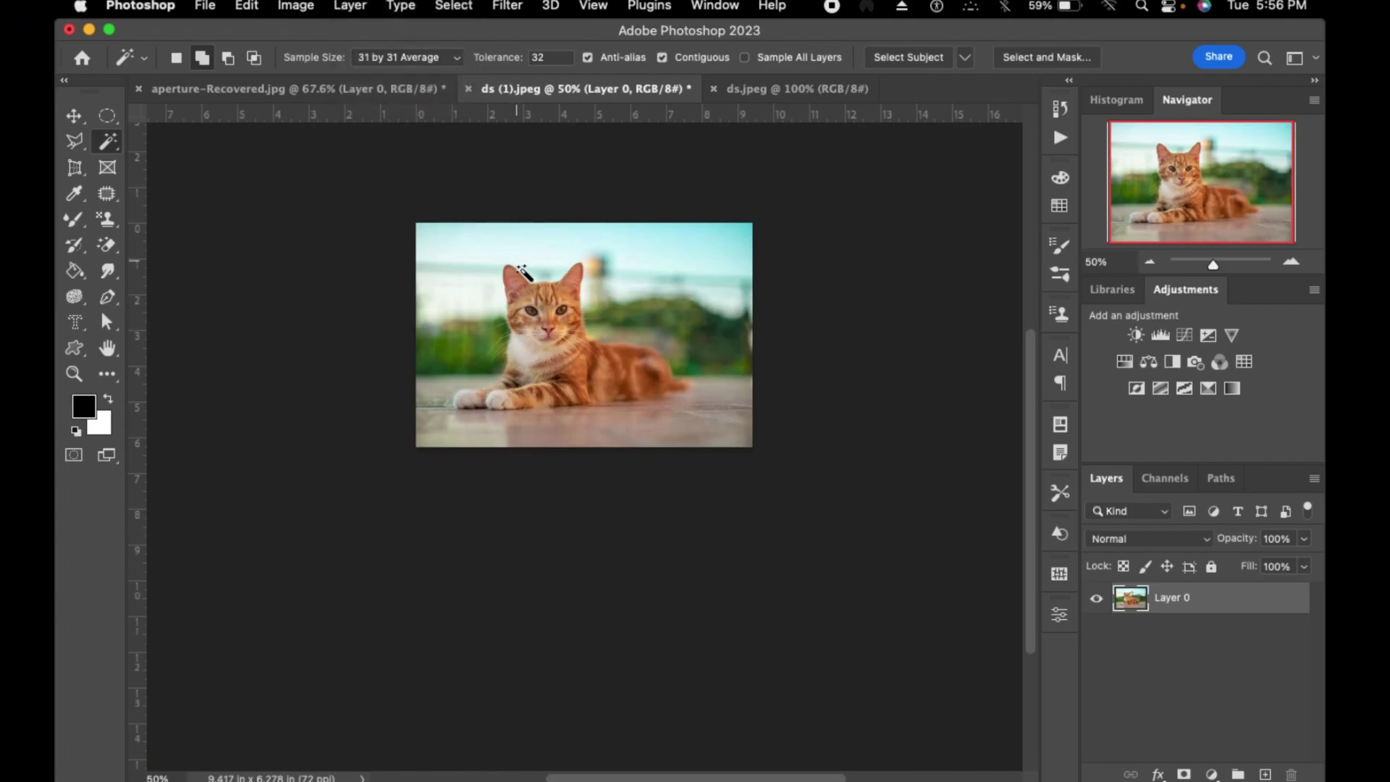
pyautogui.click(534, 264)
pyautogui.click(738, 237)
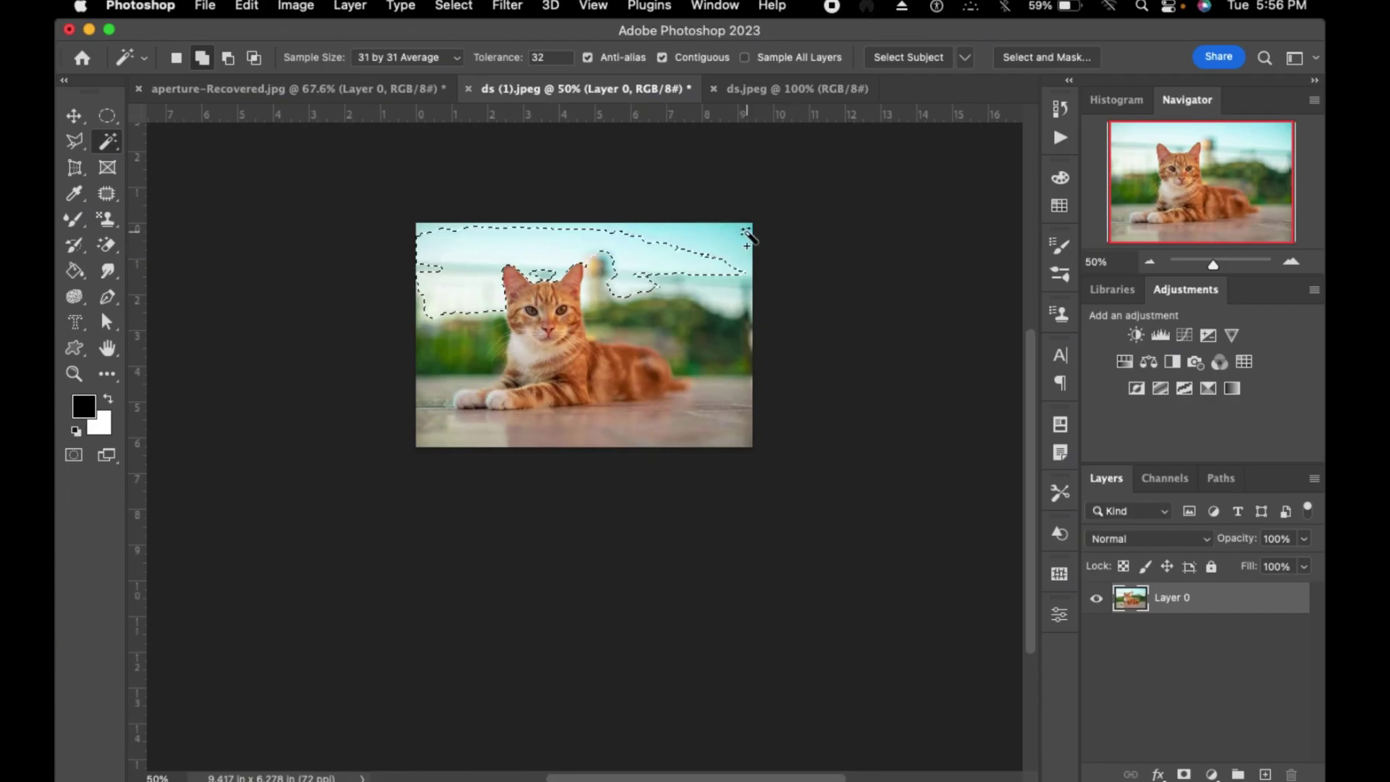
# - Add the remaining sky on the right to the Magic Wand selection and clear the whole selection
pyautogui.click(688, 253)
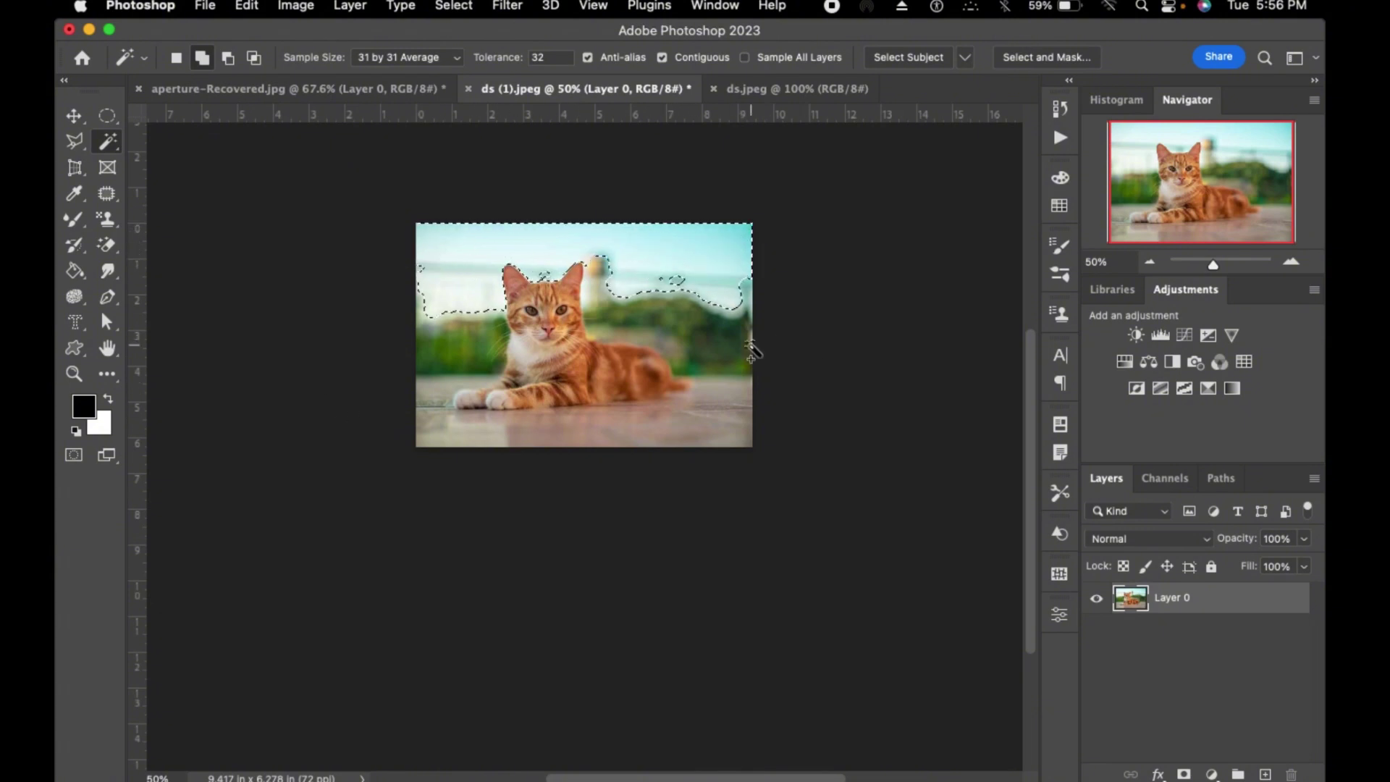
pyautogui.press('super+d')
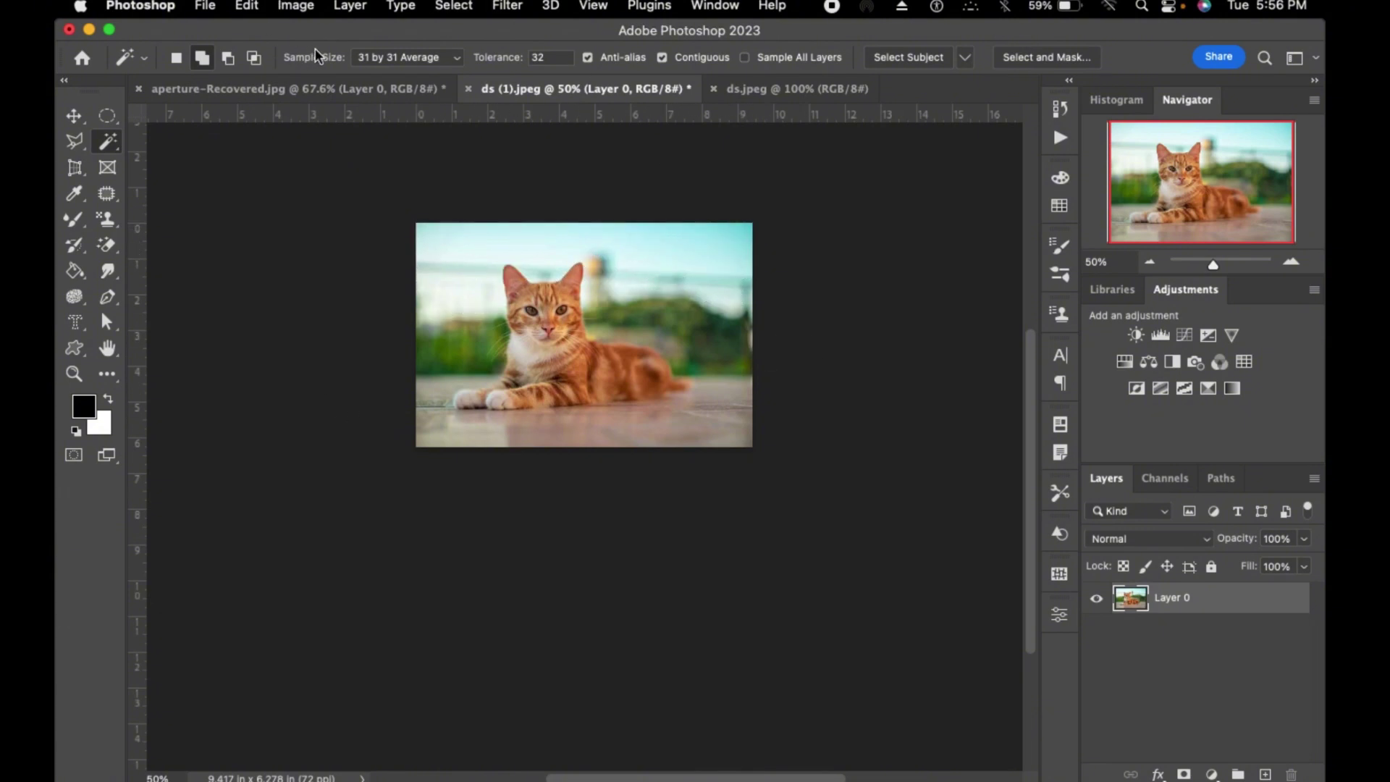
# - Trace a loose outline around the whole orange cat with the Object Selection Tool in Lasso mode
pyautogui.rightClick(108, 144)
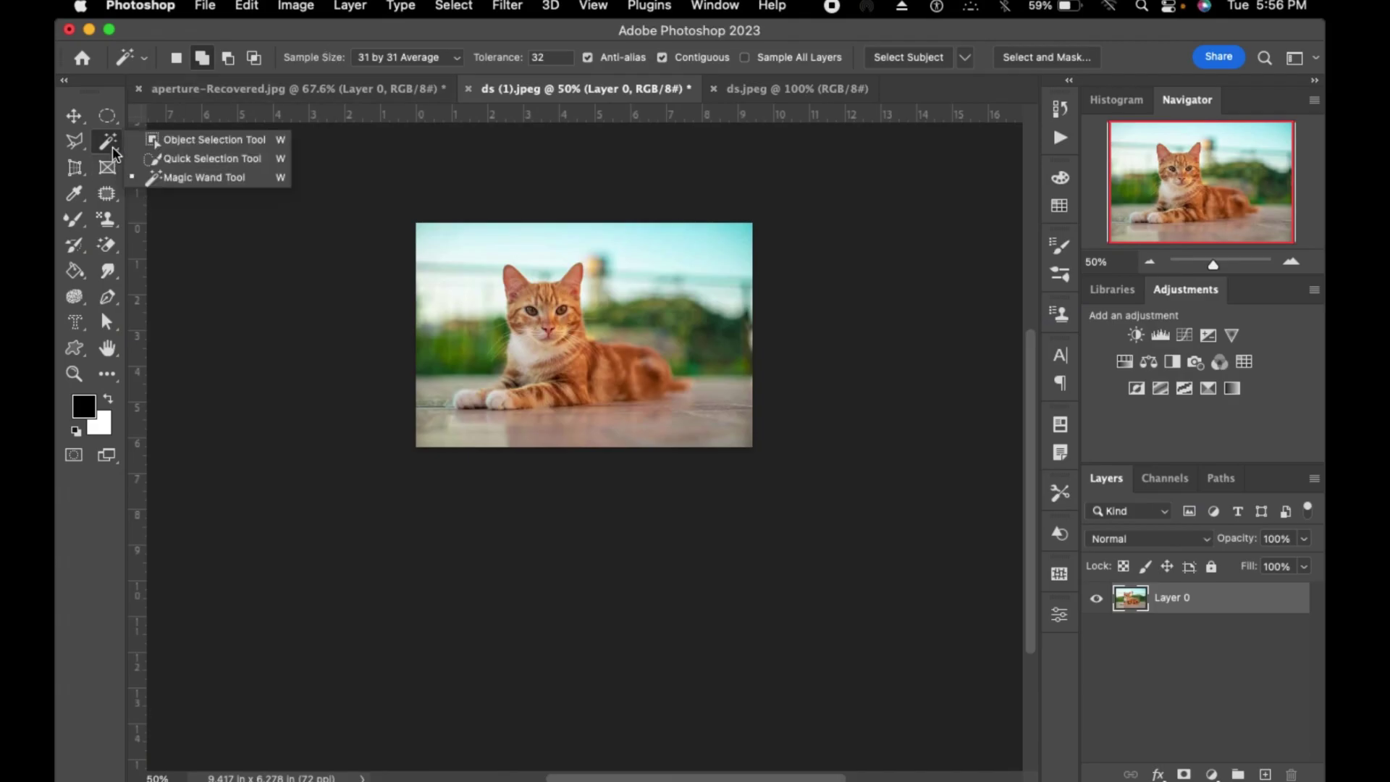
pyautogui.click(211, 140)
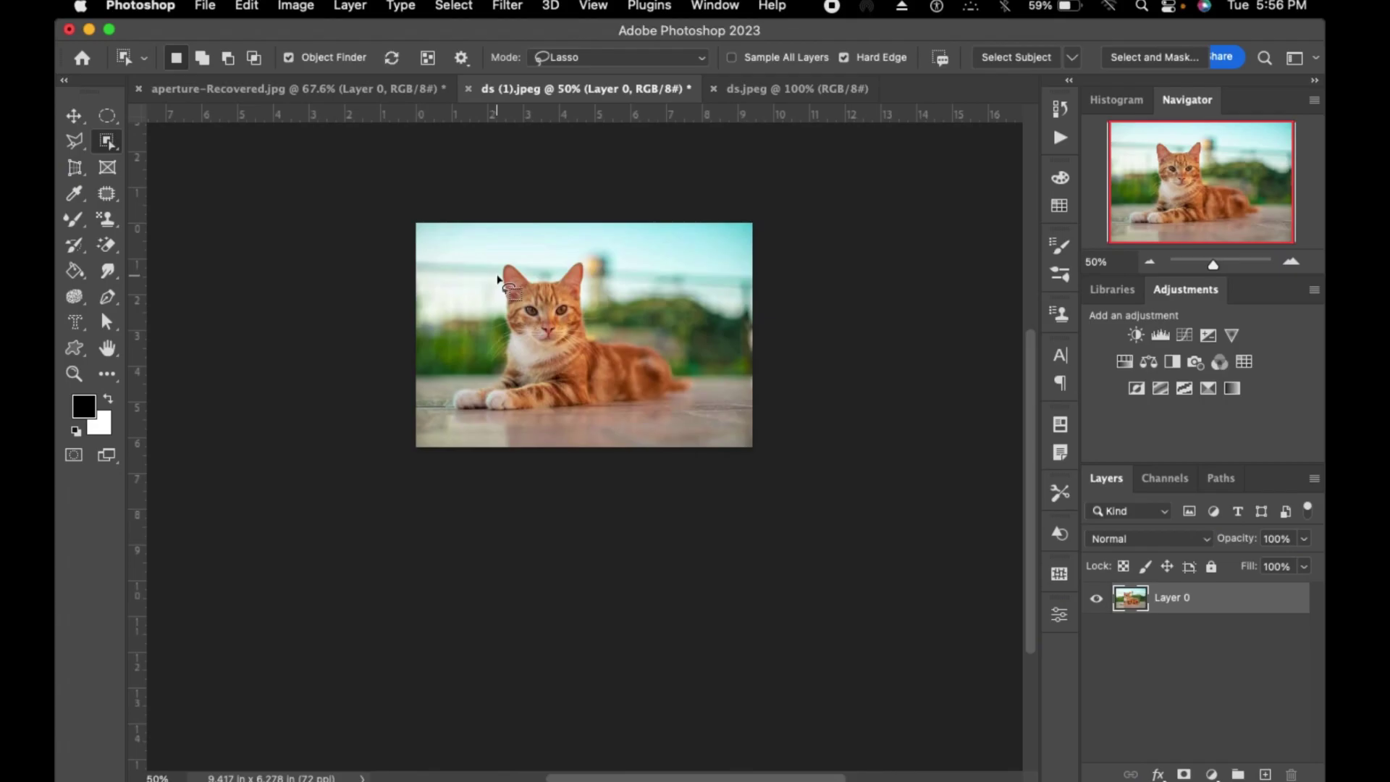
pyautogui.moveTo(498, 278)
pyautogui.mouseDown()
pyautogui.moveTo(496, 342)
pyautogui.moveTo(440, 401)
pyautogui.moveTo(459, 425)
pyautogui.moveTo(668, 420)
pyautogui.mouseUp()
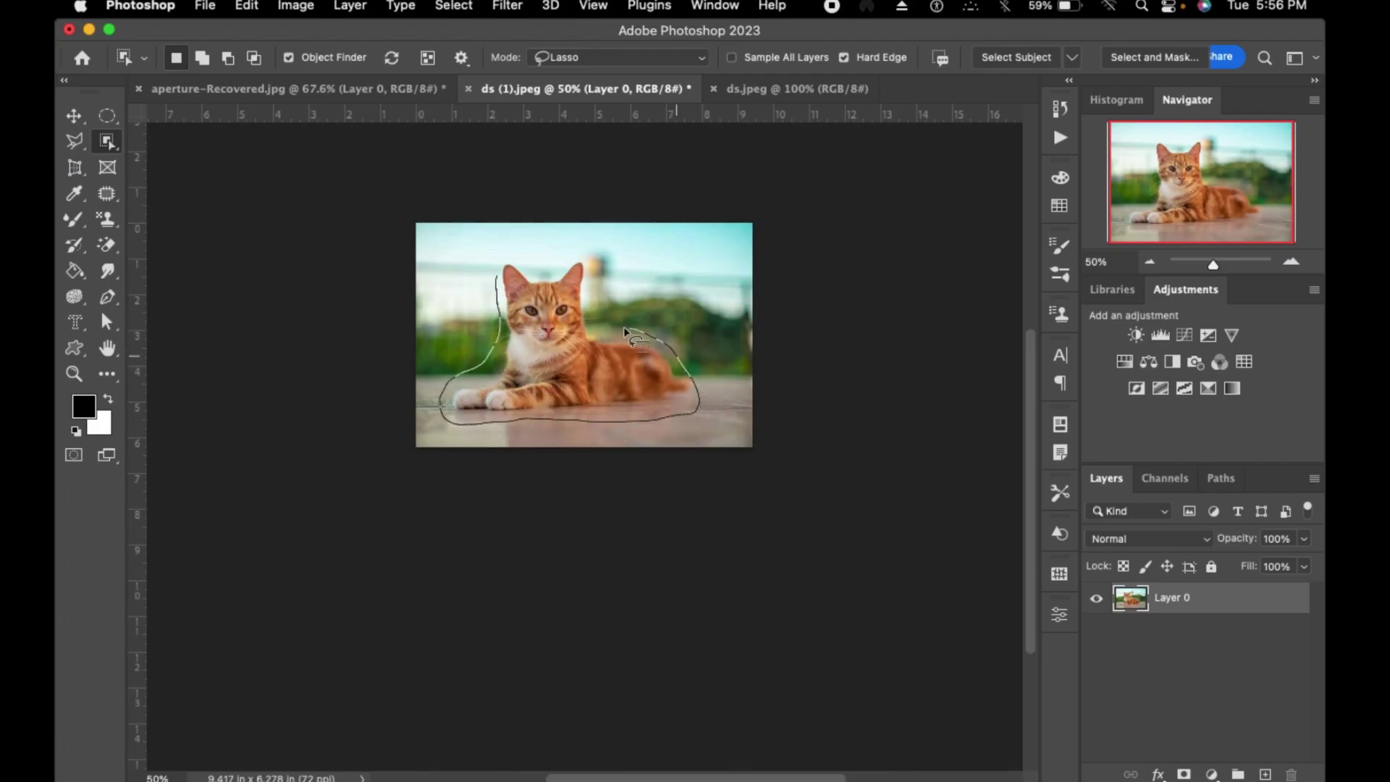
pyautogui.moveTo(624, 330)
pyautogui.mouseDown()
pyautogui.moveTo(574, 260)
pyautogui.moveTo(551, 274)
pyautogui.moveTo(515, 259)
pyautogui.moveTo(497, 296)
pyautogui.mouseUp()
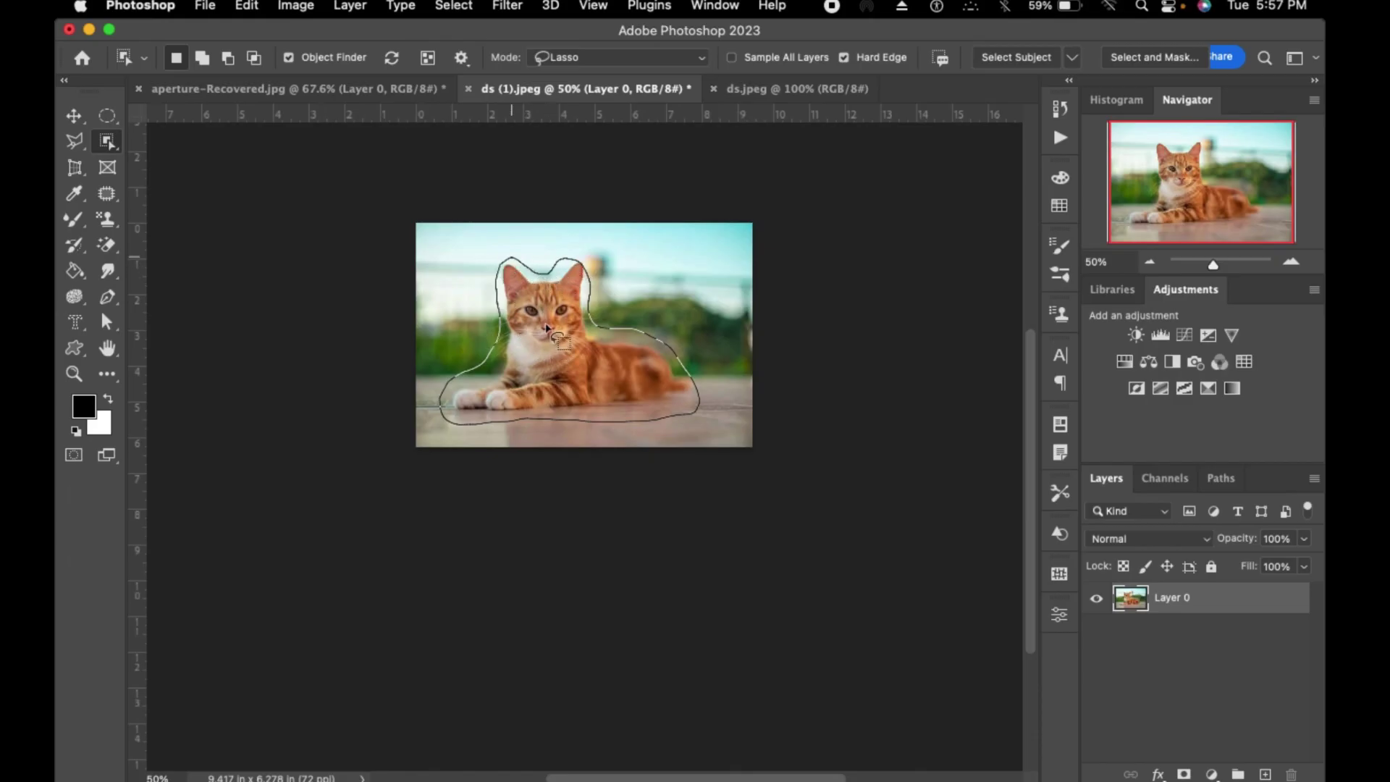
pyautogui.press('v')
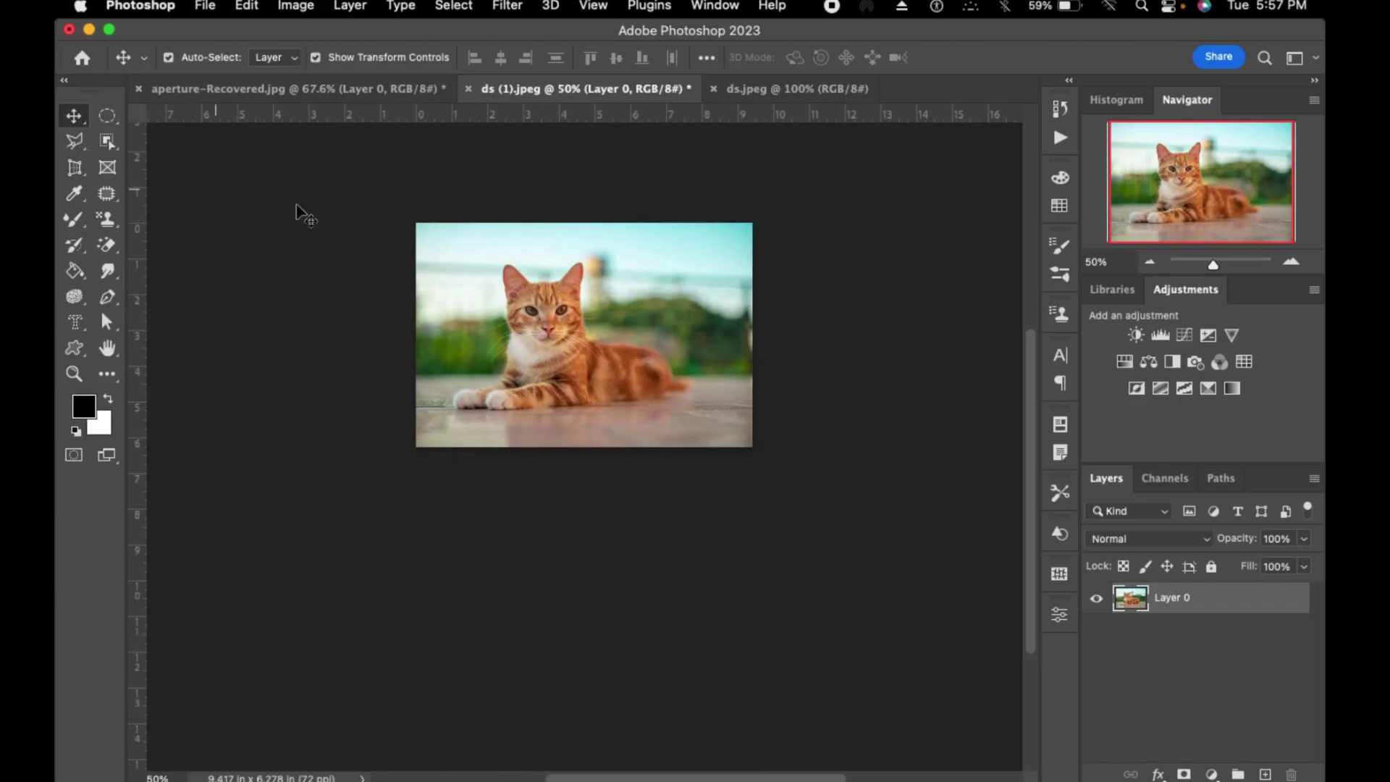
pyautogui.scroll(2, 307, 217)
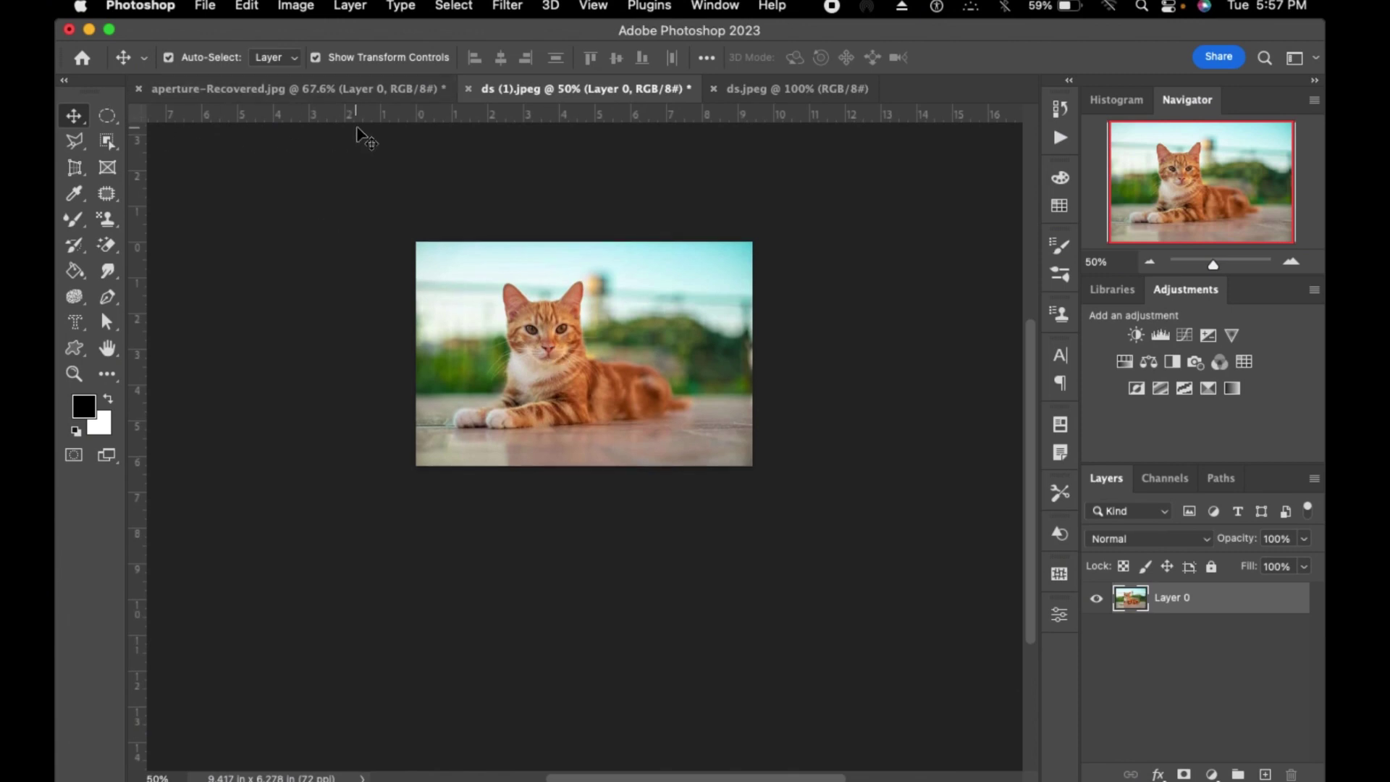
pyautogui.click(354, 88)
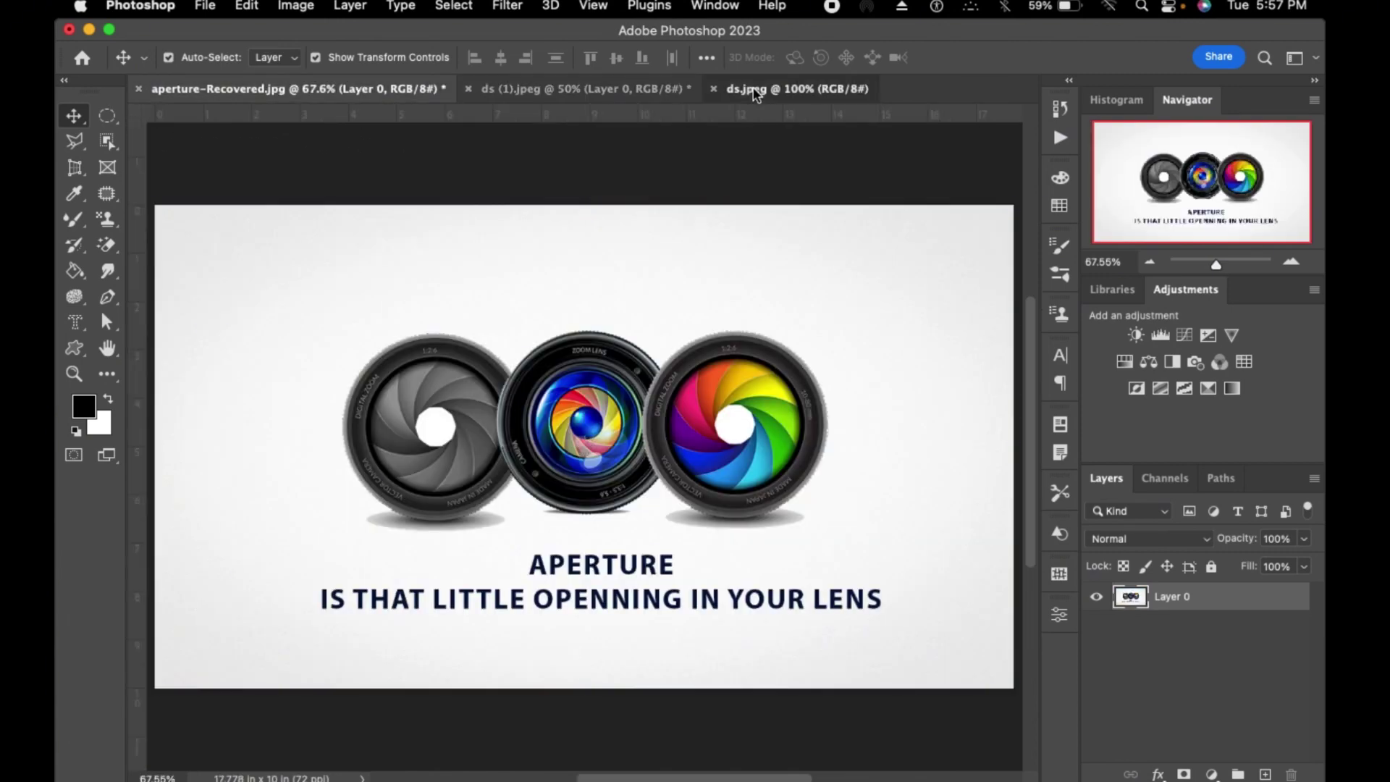
pyautogui.click(754, 91)
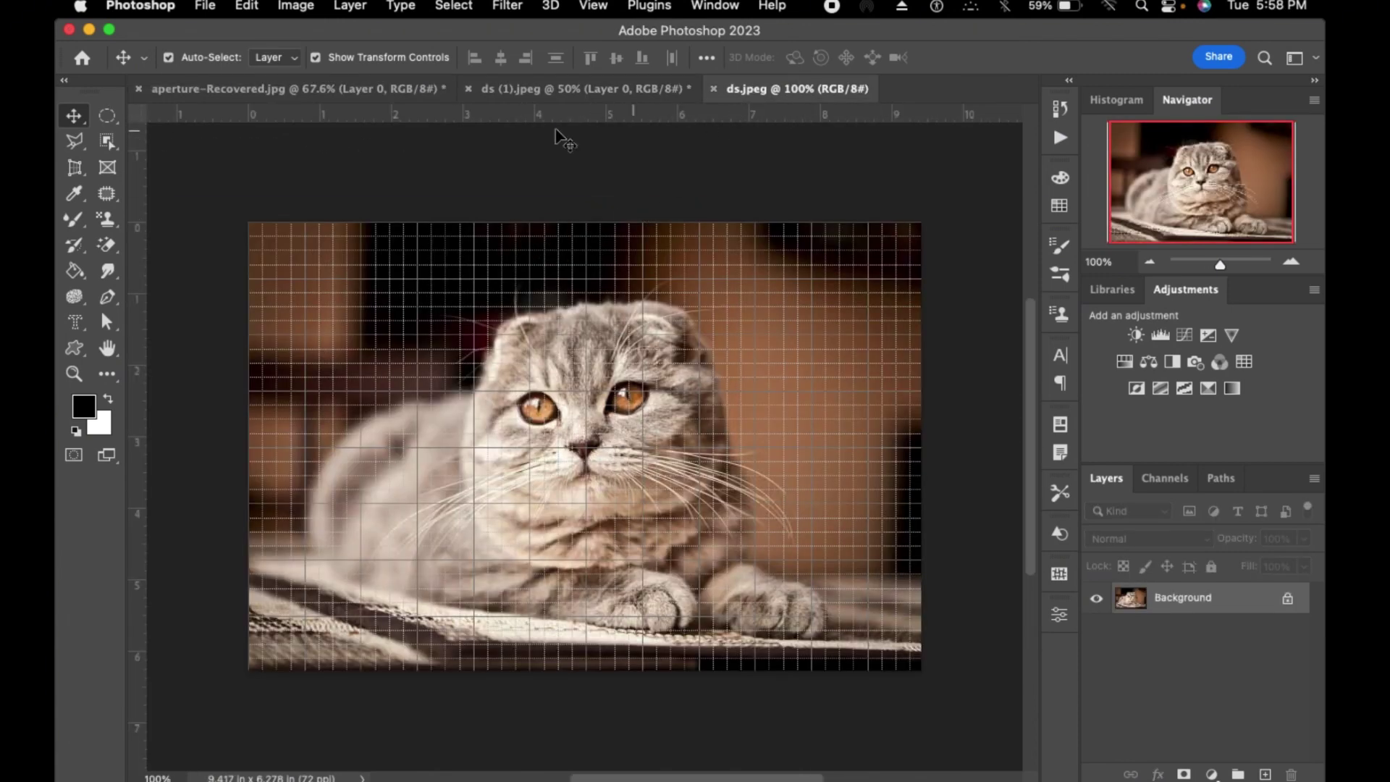
pyautogui.click(578, 98)
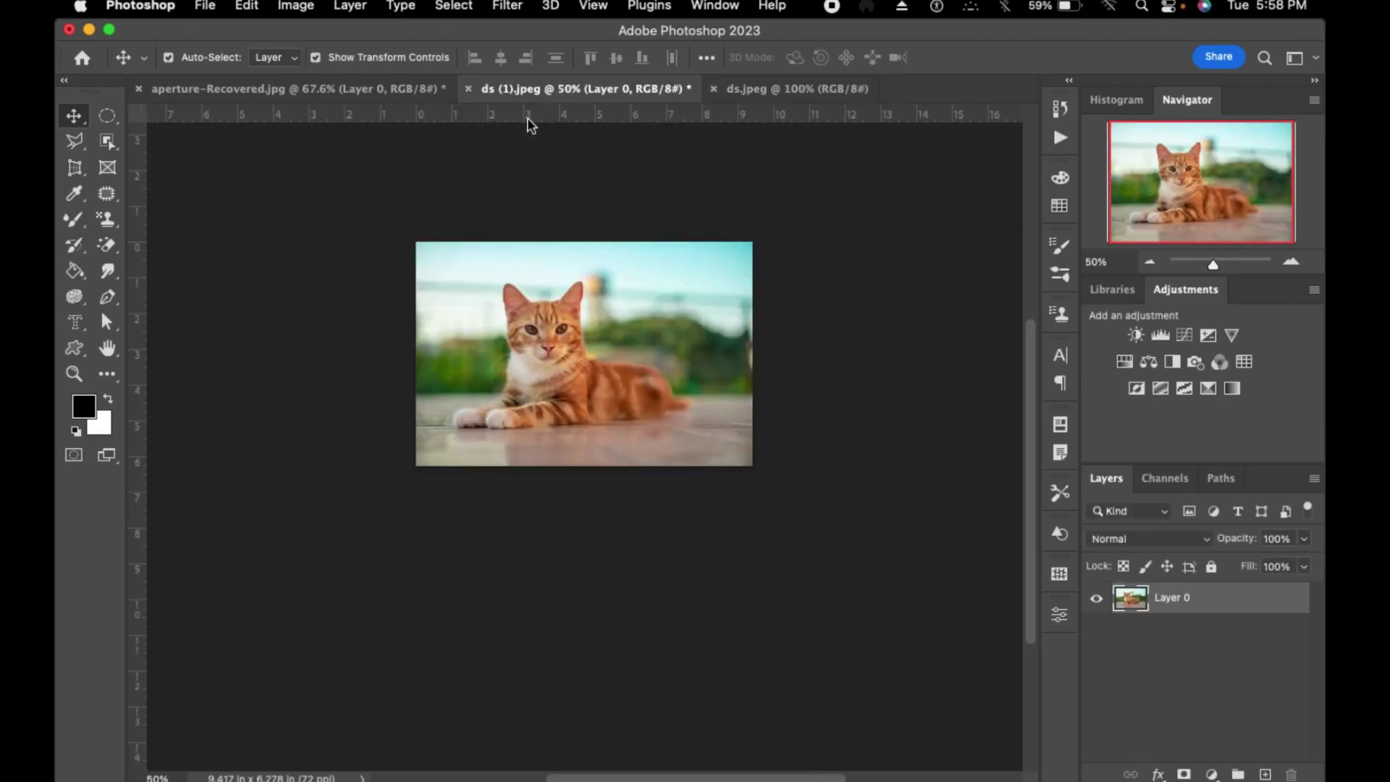
# - Open the black-and-white portrait JPEG from My Documents and convert its locked Background into a regular layer
pyautogui.press('super')
pyautogui.press('super')
pyautogui.press('super+s')
pyautogui.press('super+o')
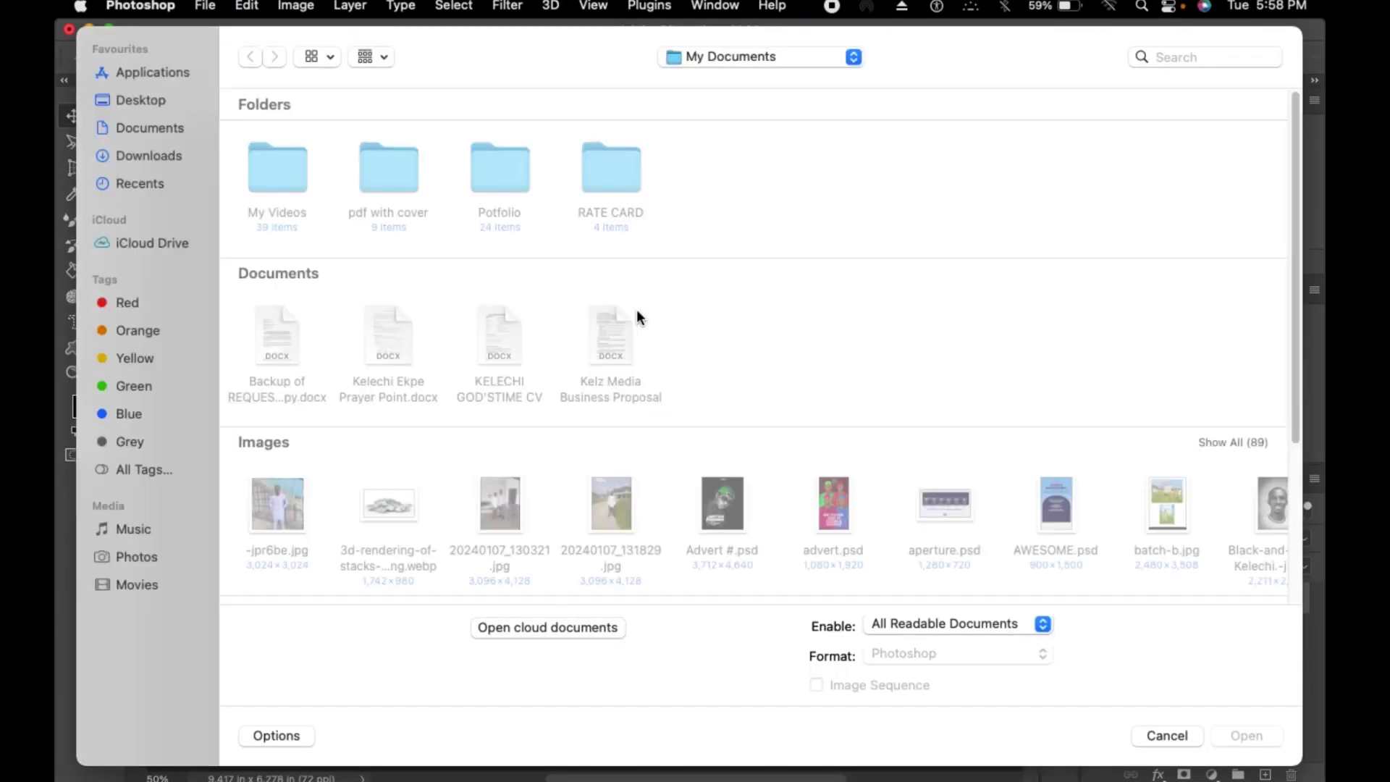
pyautogui.click(1271, 514)
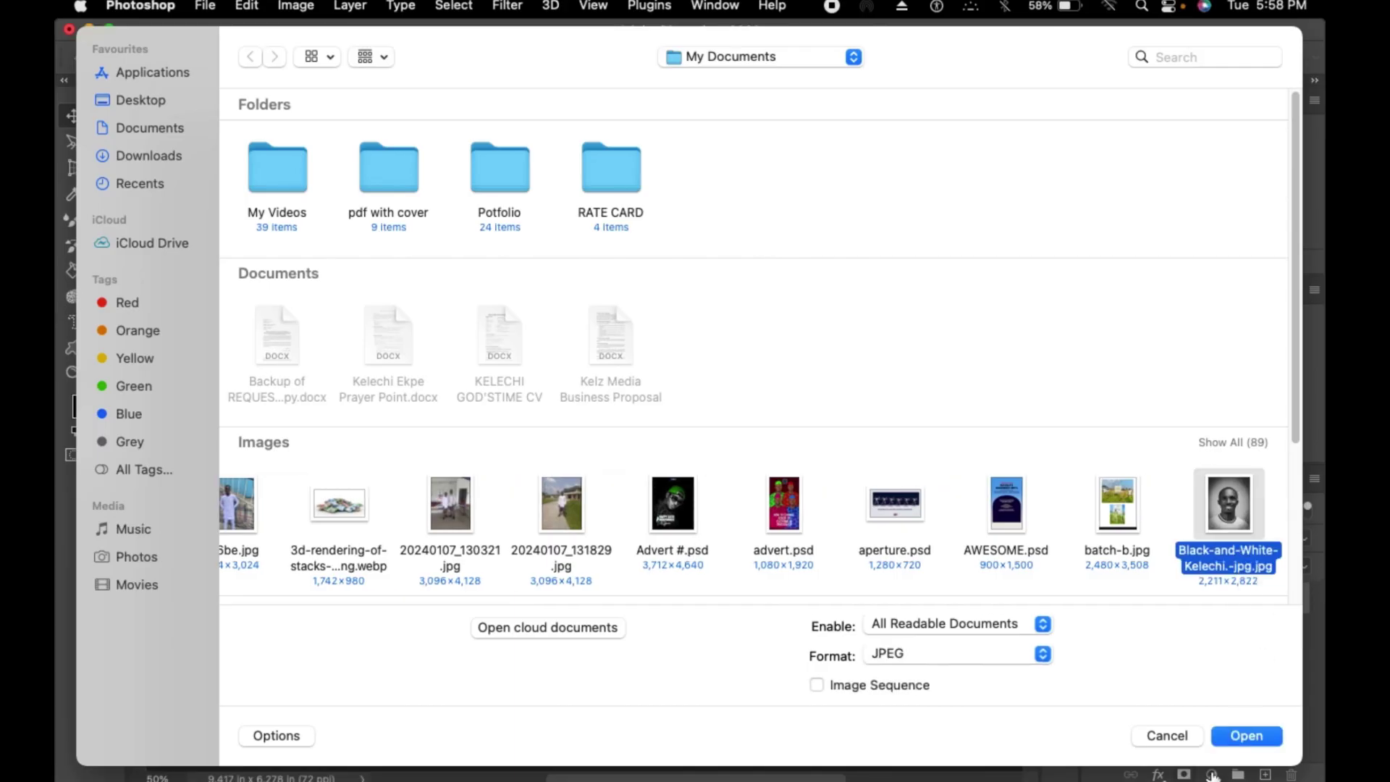
pyautogui.click(1245, 735)
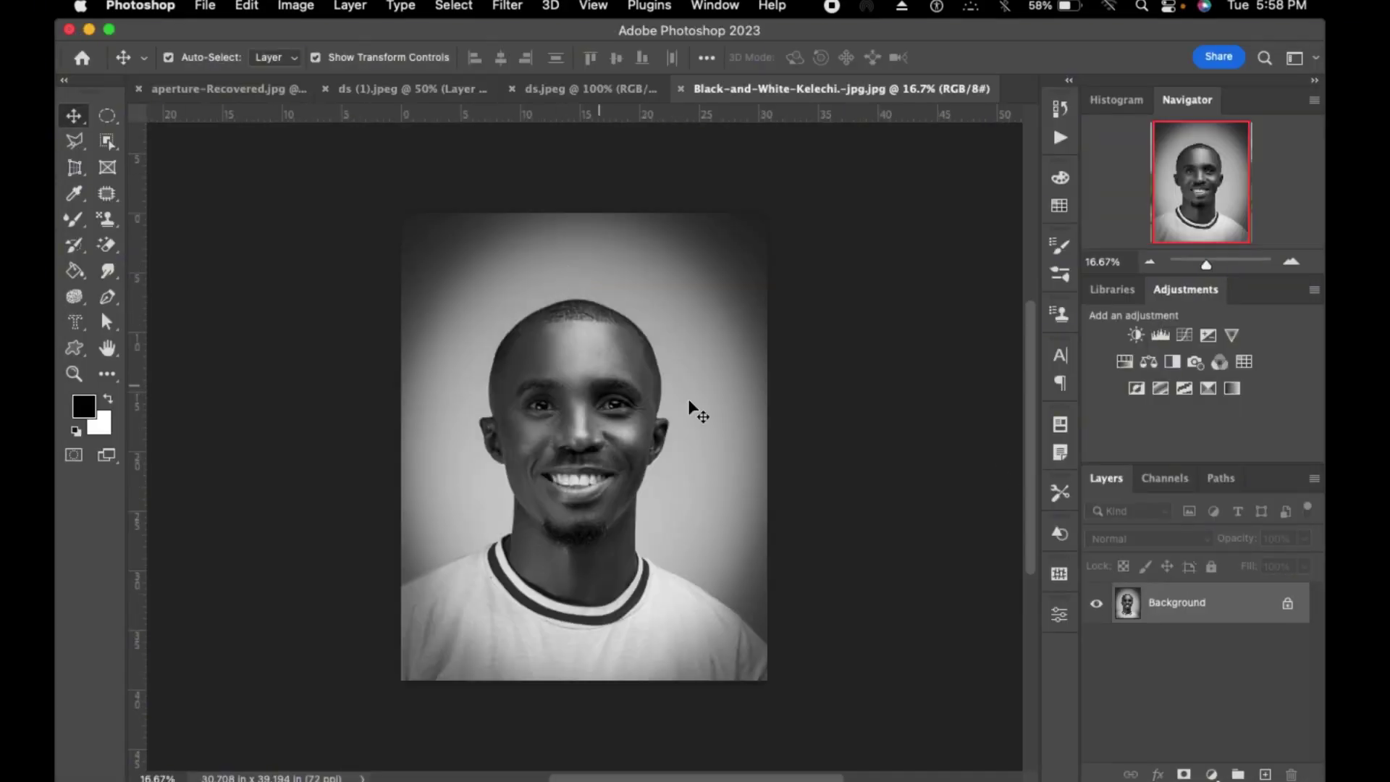
pyautogui.doubleClick(1291, 615)
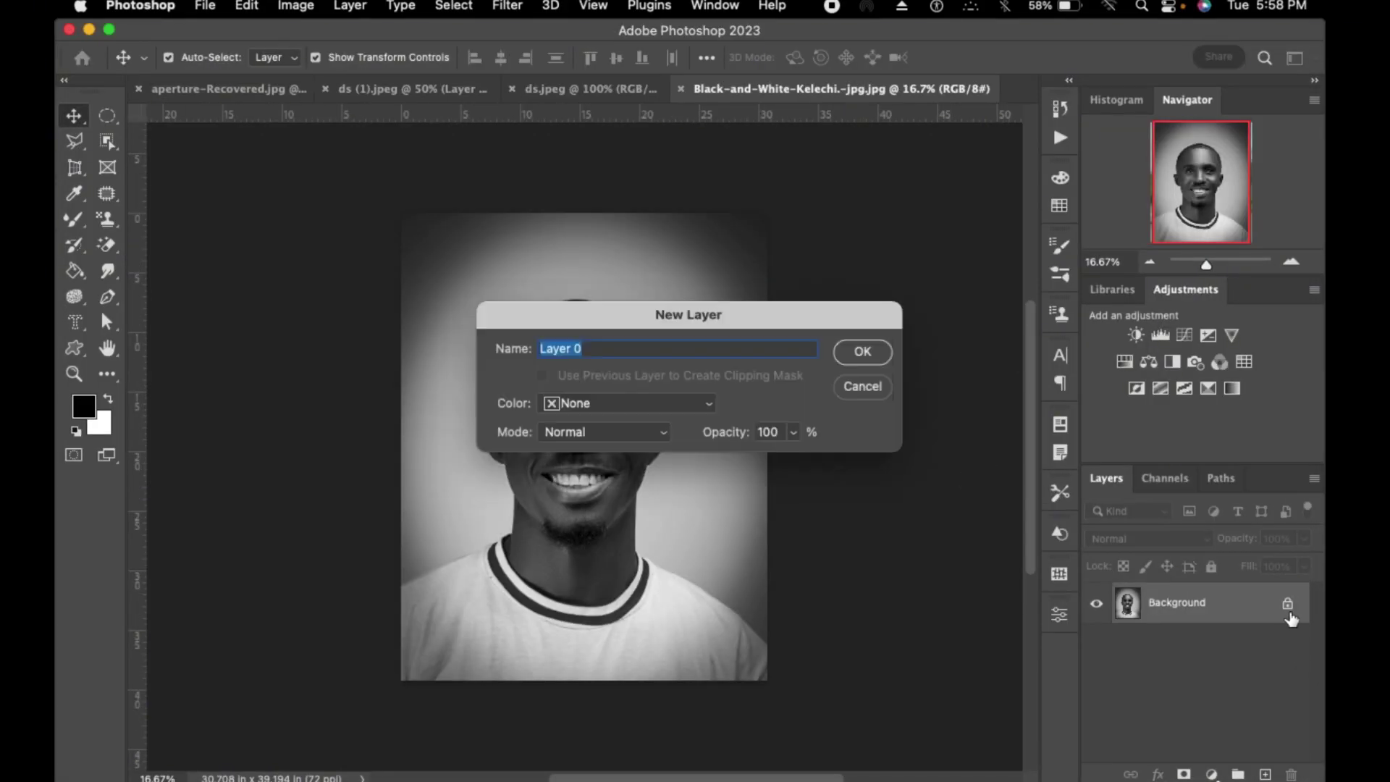
pyautogui.click(862, 351)
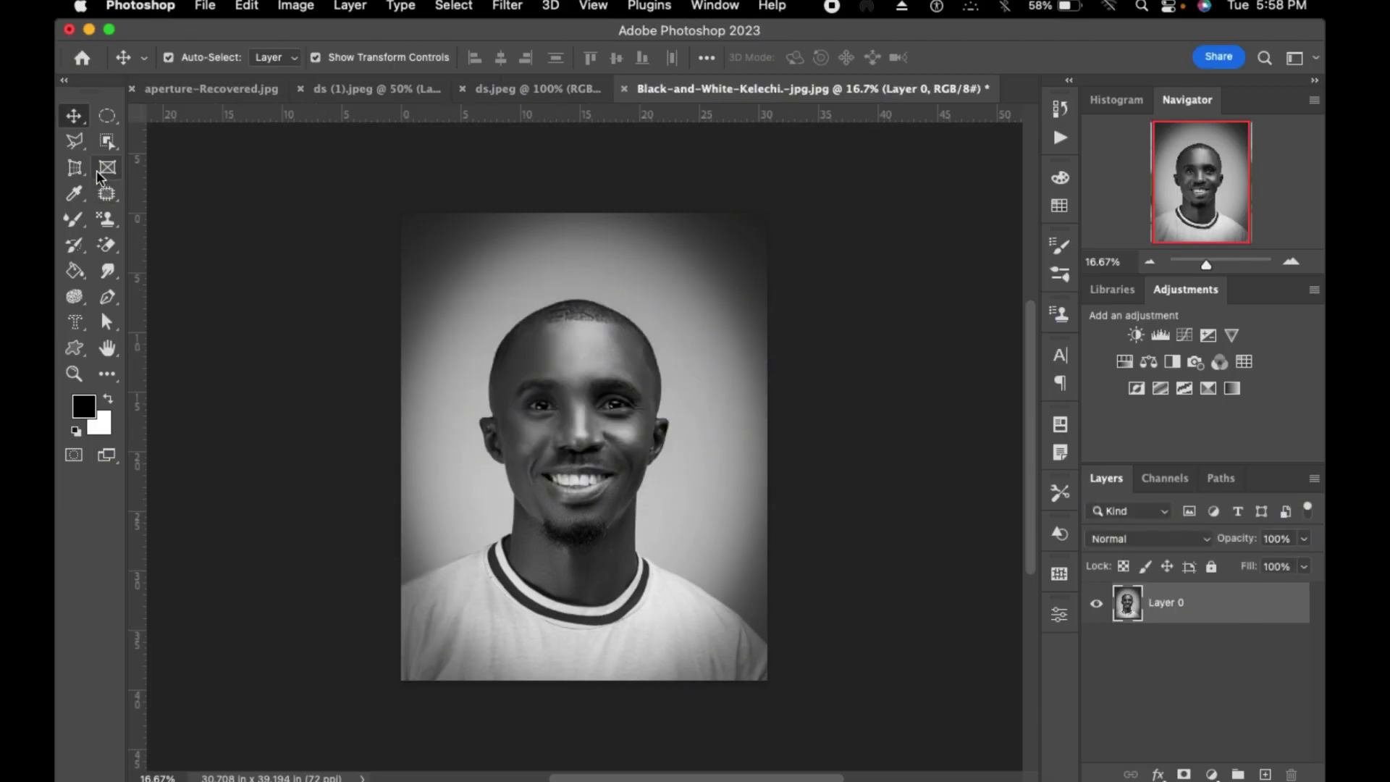
# - Select the man in the portrait by lassoing around him with the Object Selection Tool
pyautogui.click(107, 193)
pyautogui.click(108, 144)
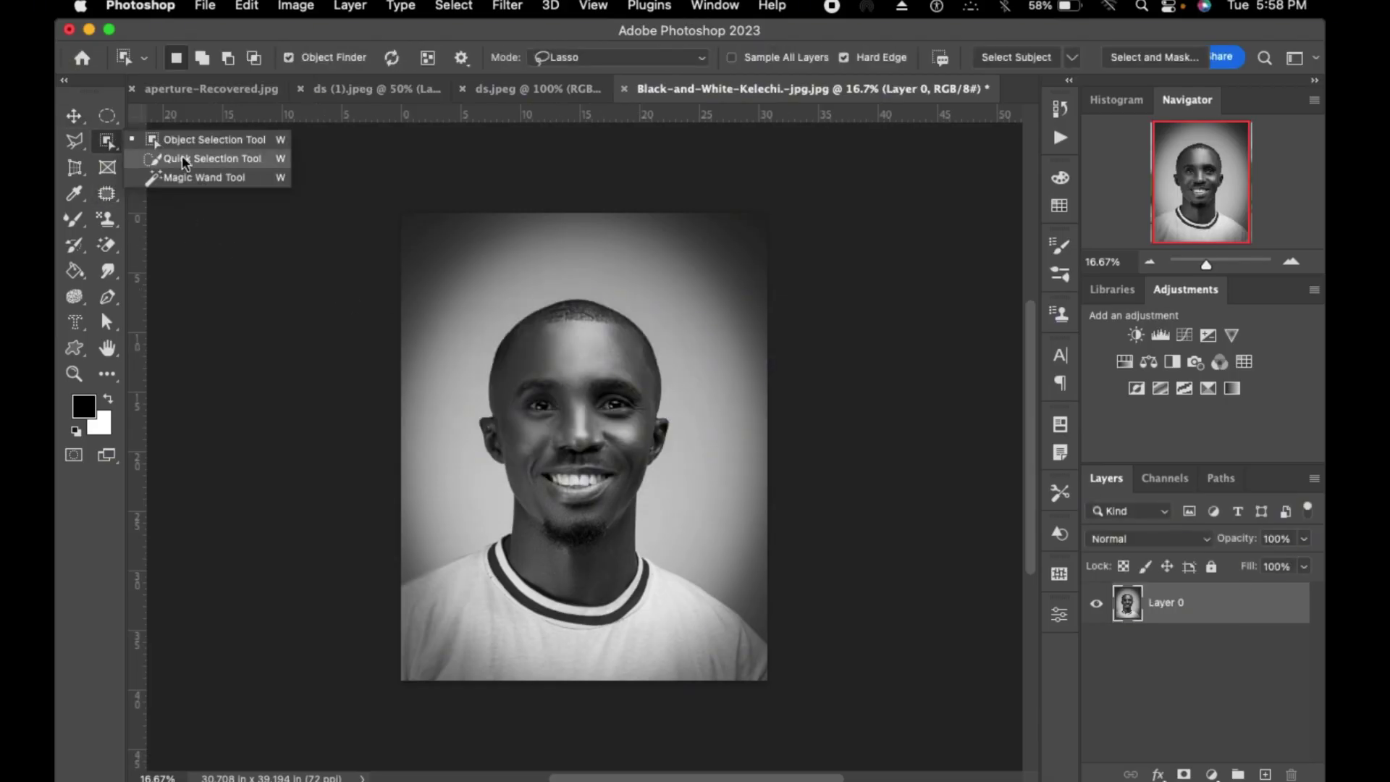
pyautogui.moveTo(497, 319)
pyautogui.mouseDown()
pyautogui.moveTo(499, 510)
pyautogui.moveTo(438, 553)
pyautogui.moveTo(405, 698)
pyautogui.moveTo(775, 727)
pyautogui.moveTo(712, 585)
pyautogui.moveTo(654, 508)
pyautogui.moveTo(695, 326)
pyautogui.moveTo(511, 259)
pyautogui.mouseUp()
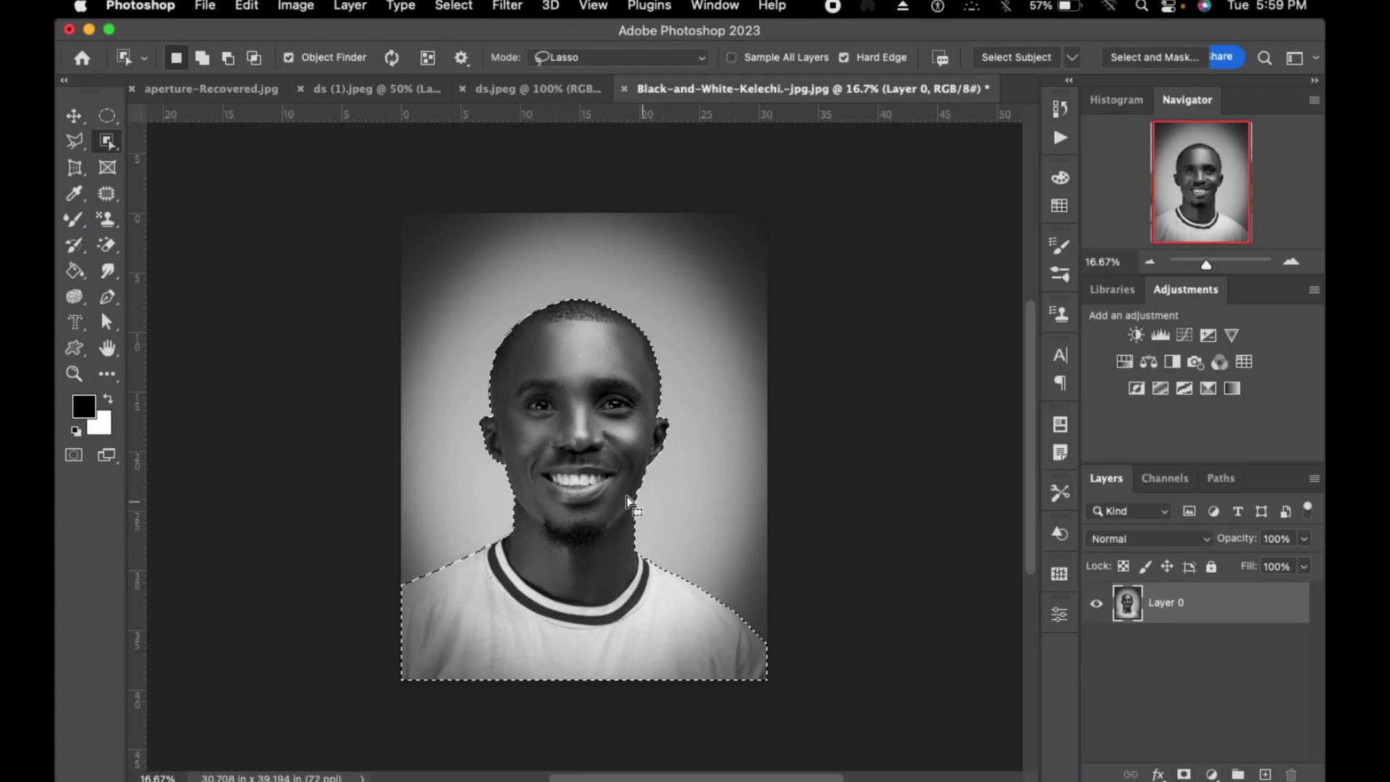
# - Move the selected man to a new layer with Layer Via Cut and toggle the original background layer's visibility to check the cutout
pyautogui.rightClick(592, 493)
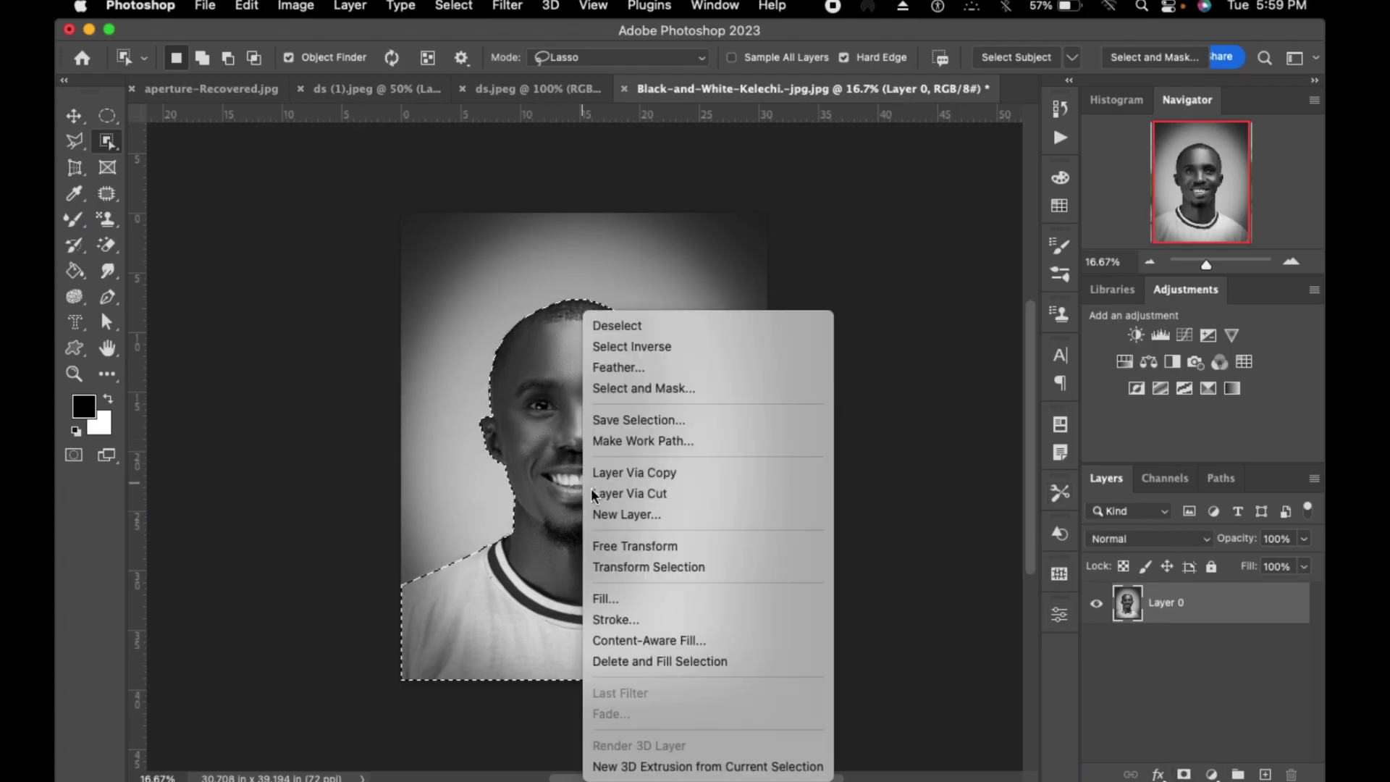
pyautogui.click(647, 493)
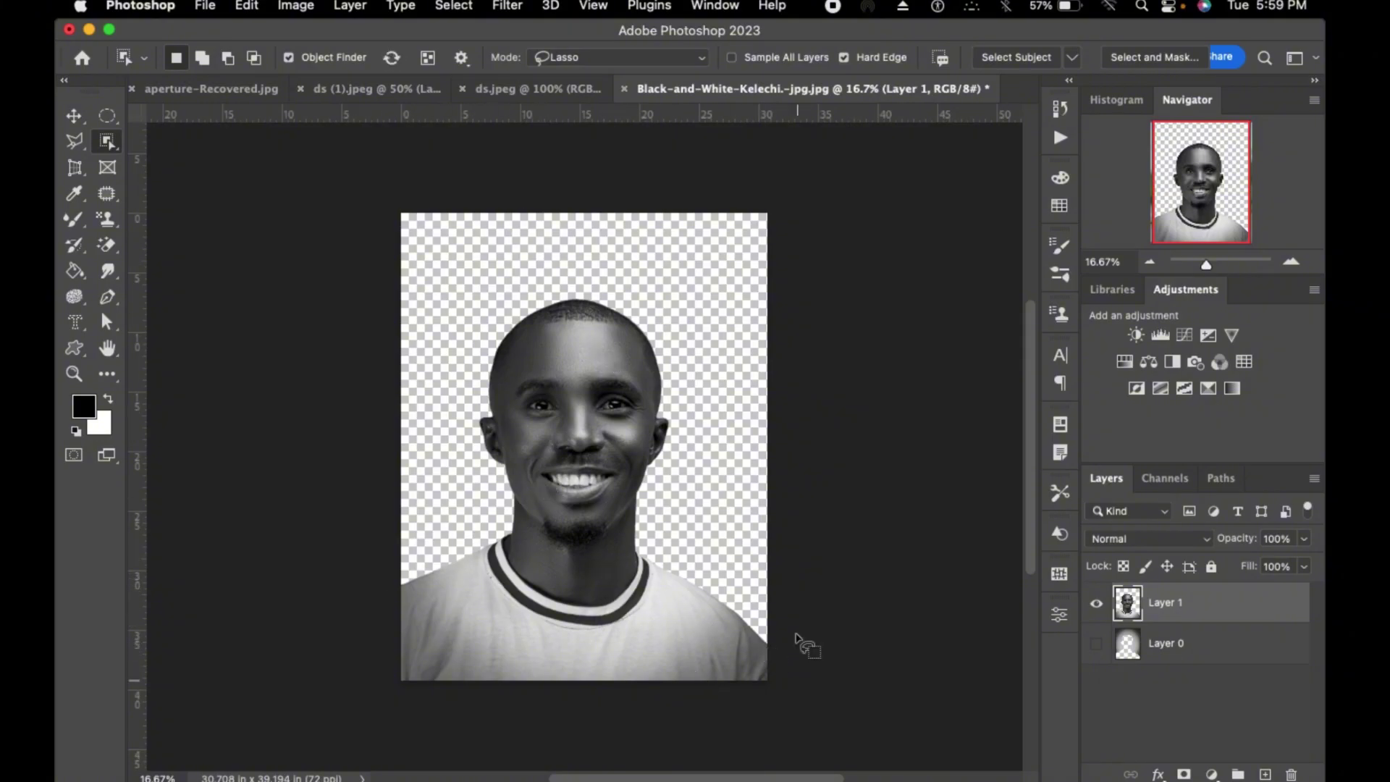
pyautogui.click(1095, 643)
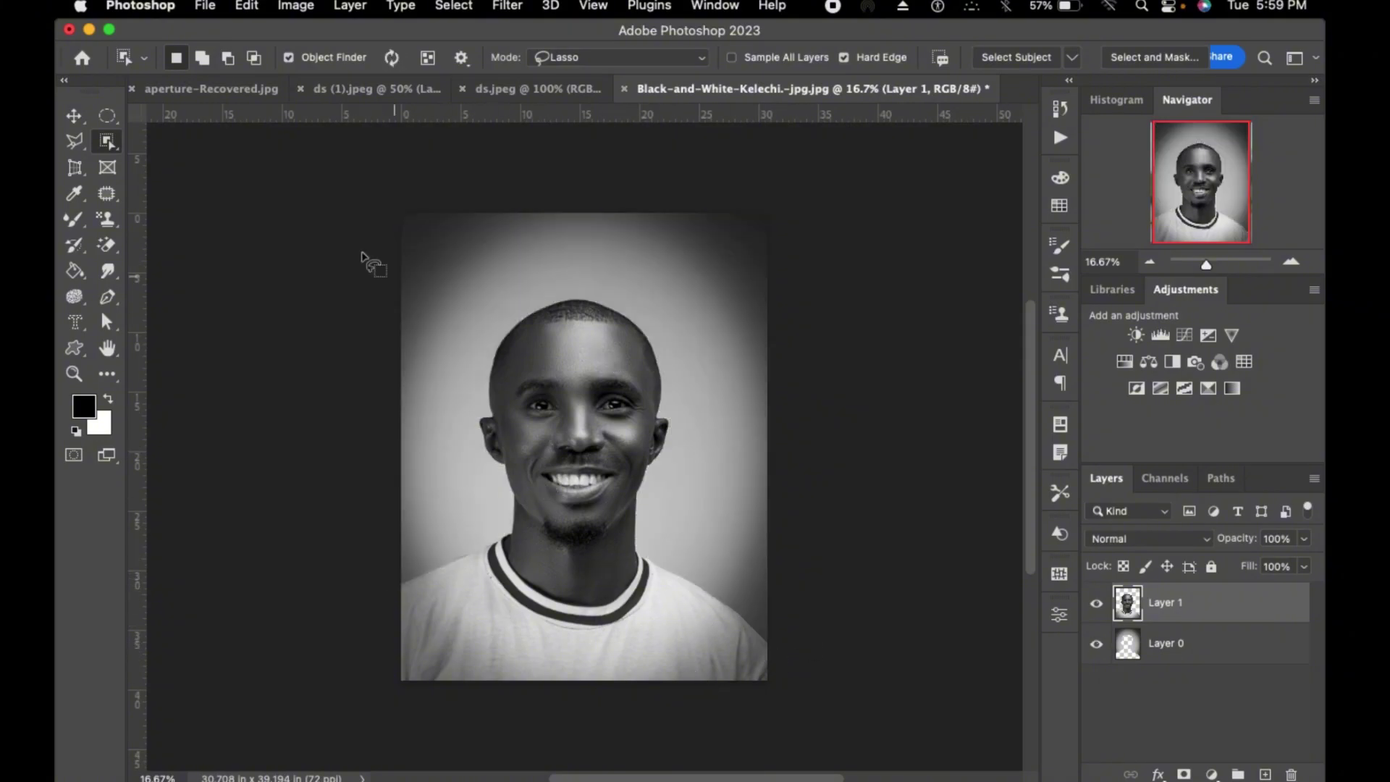
# - Crop the portrait to a 5 by 5 ratio with the Crop Tool, undo the crop, and view the aspect ratio presets
pyautogui.rightClick(110, 142)
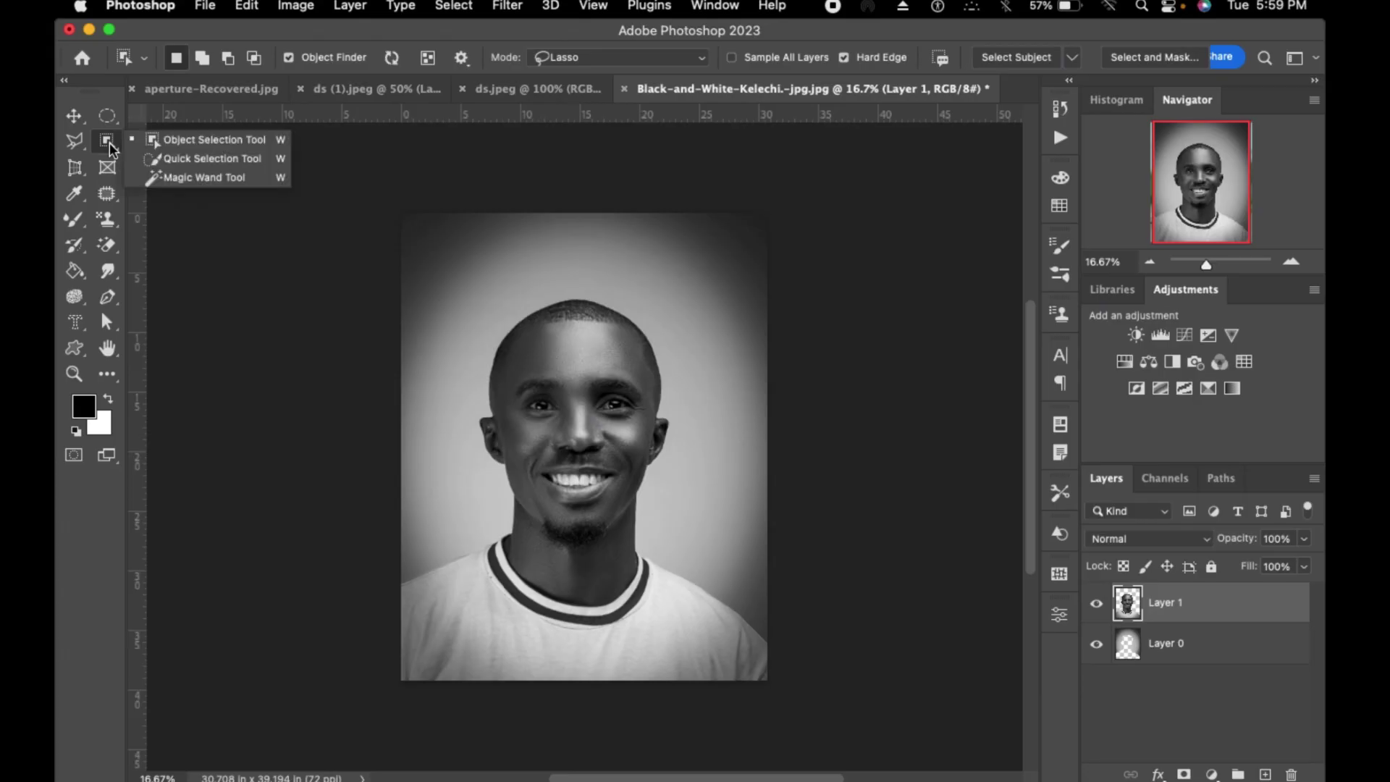
pyautogui.click(81, 170)
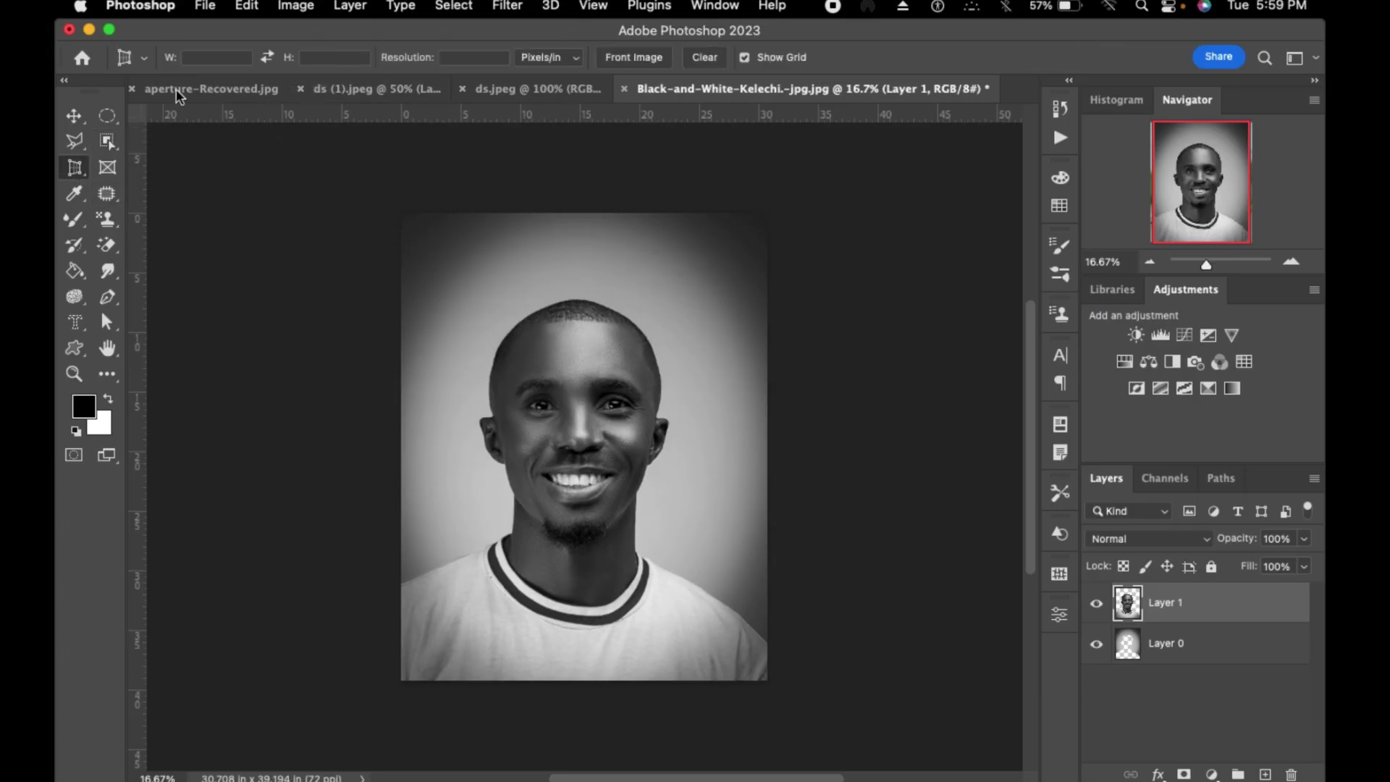
pyautogui.rightClick(71, 167)
pyautogui.click(161, 171)
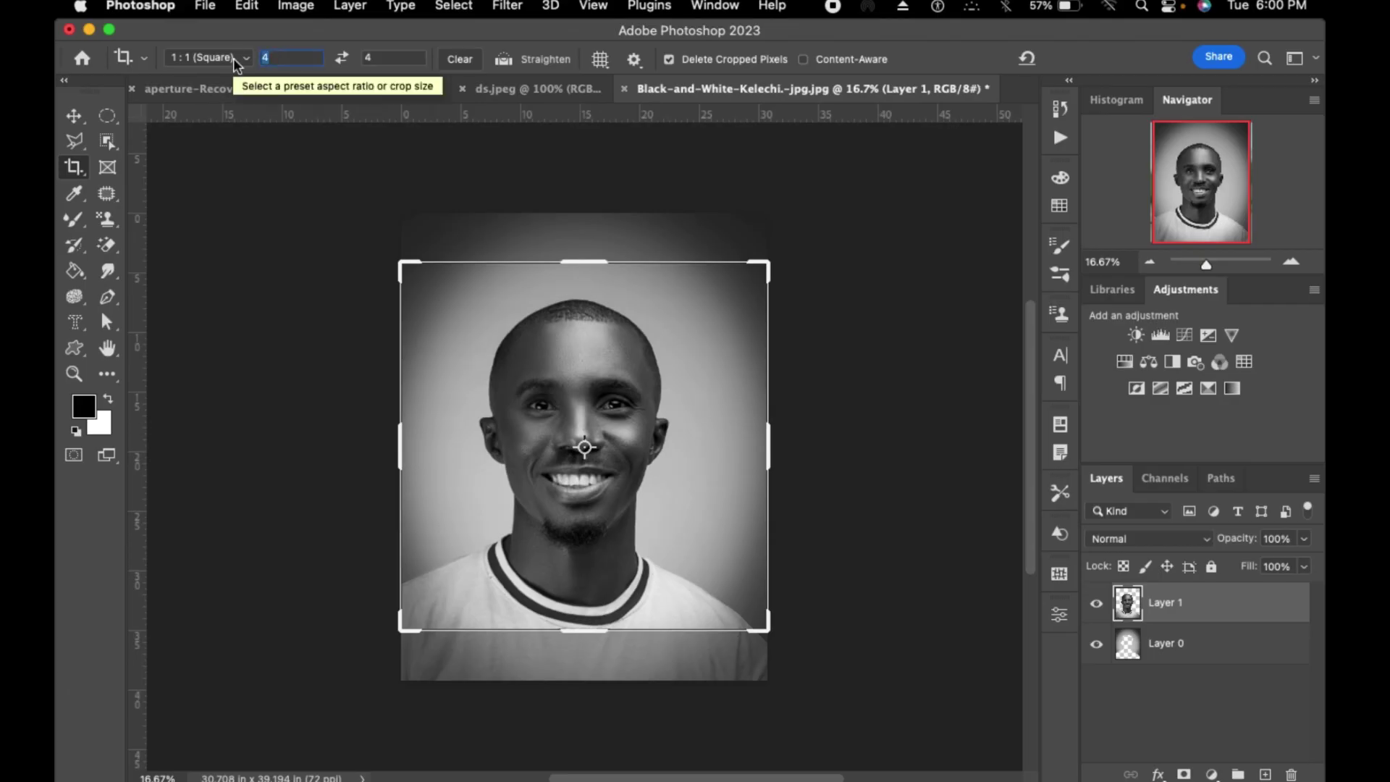
pyautogui.write('5')
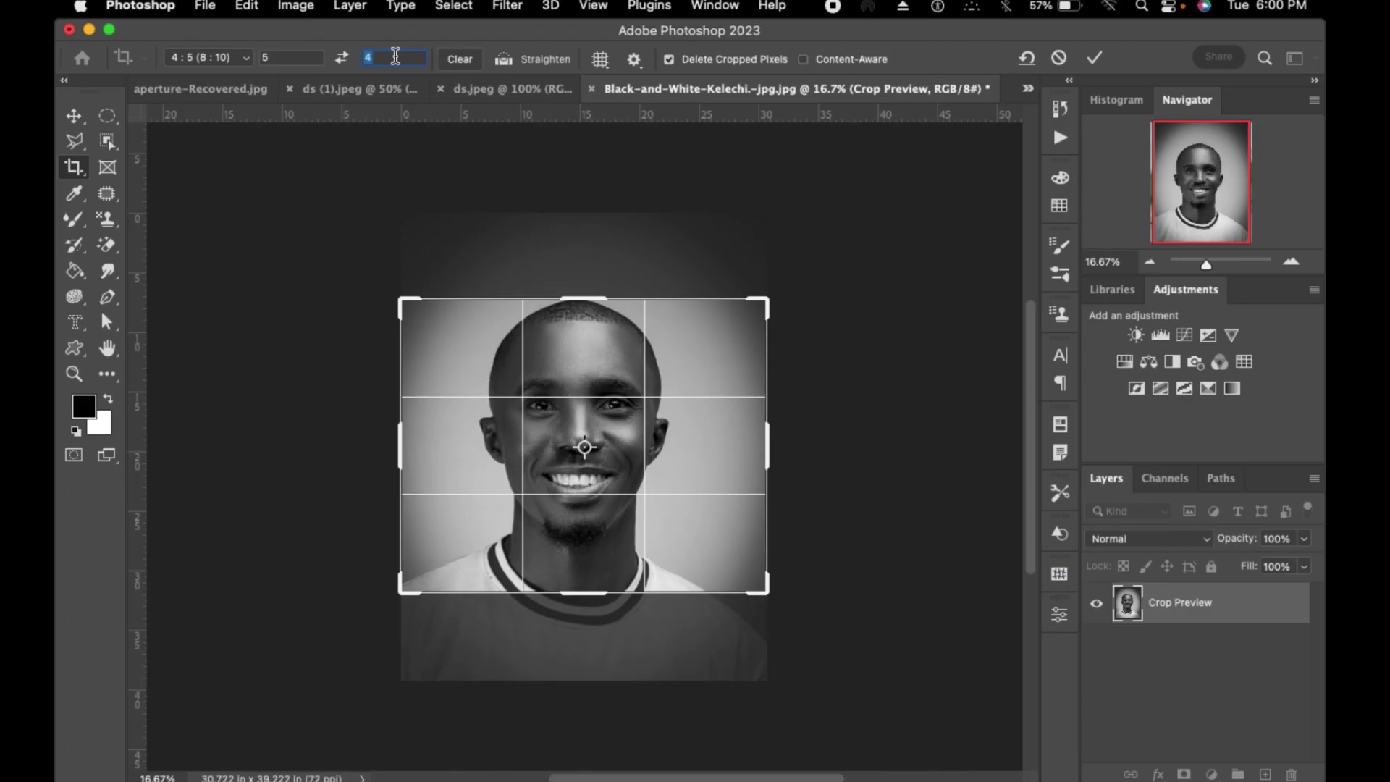
pyautogui.write('5')
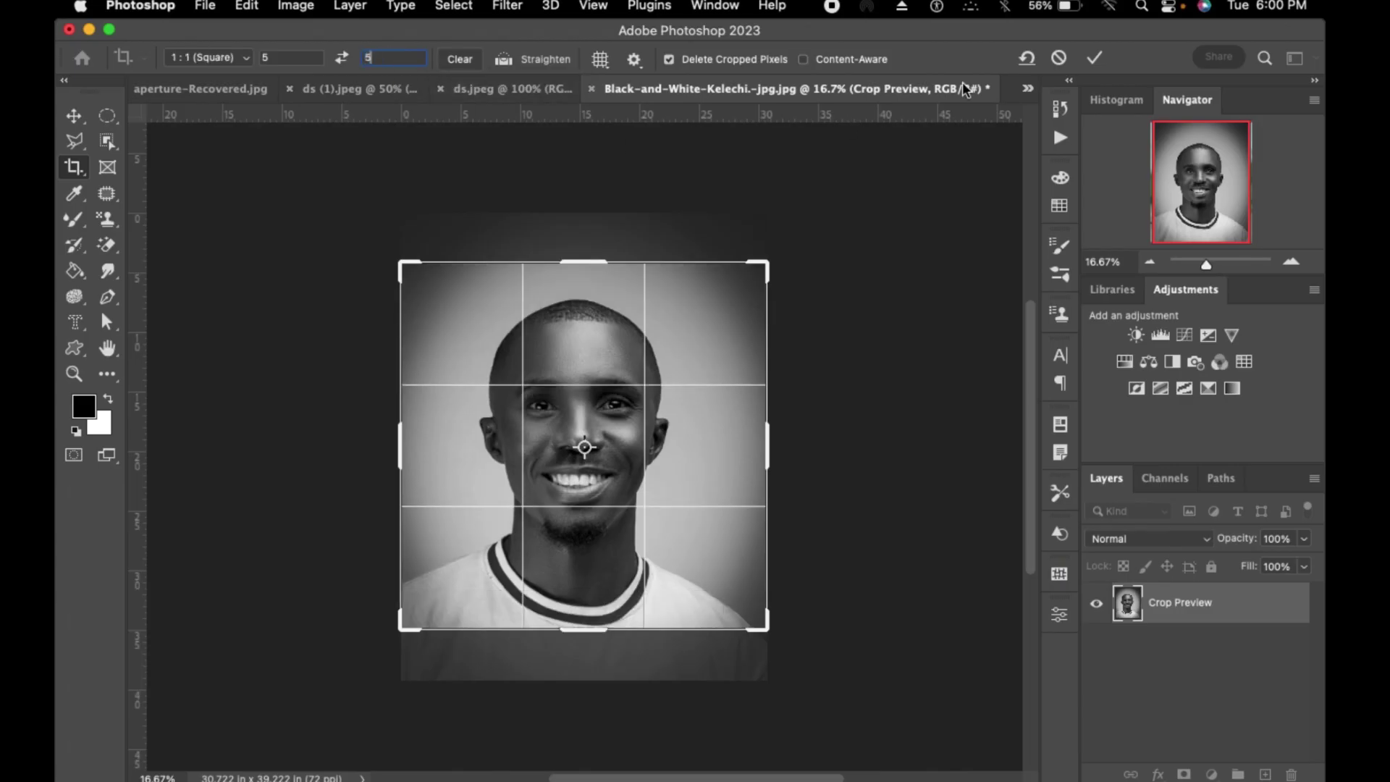
pyautogui.click(1093, 58)
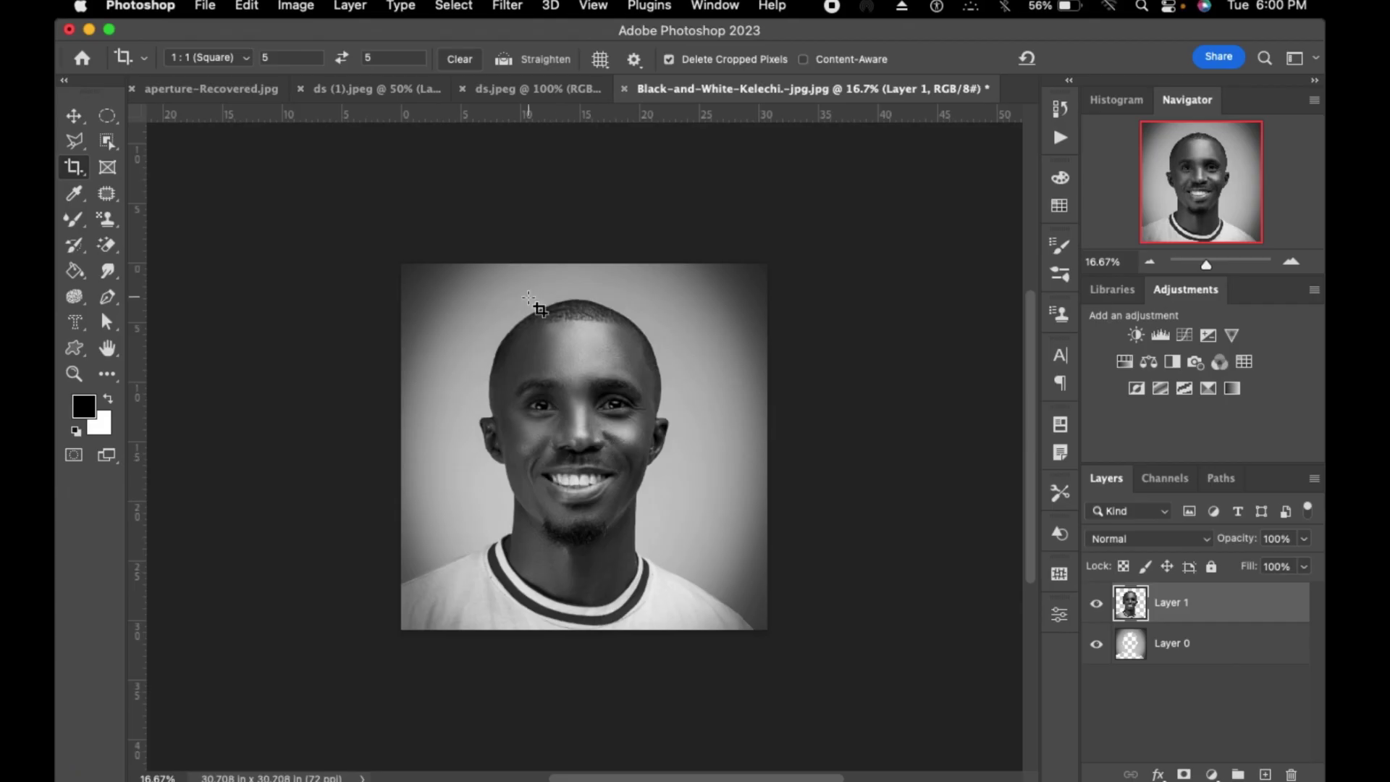
pyautogui.press('super+z')
pyautogui.click(248, 57)
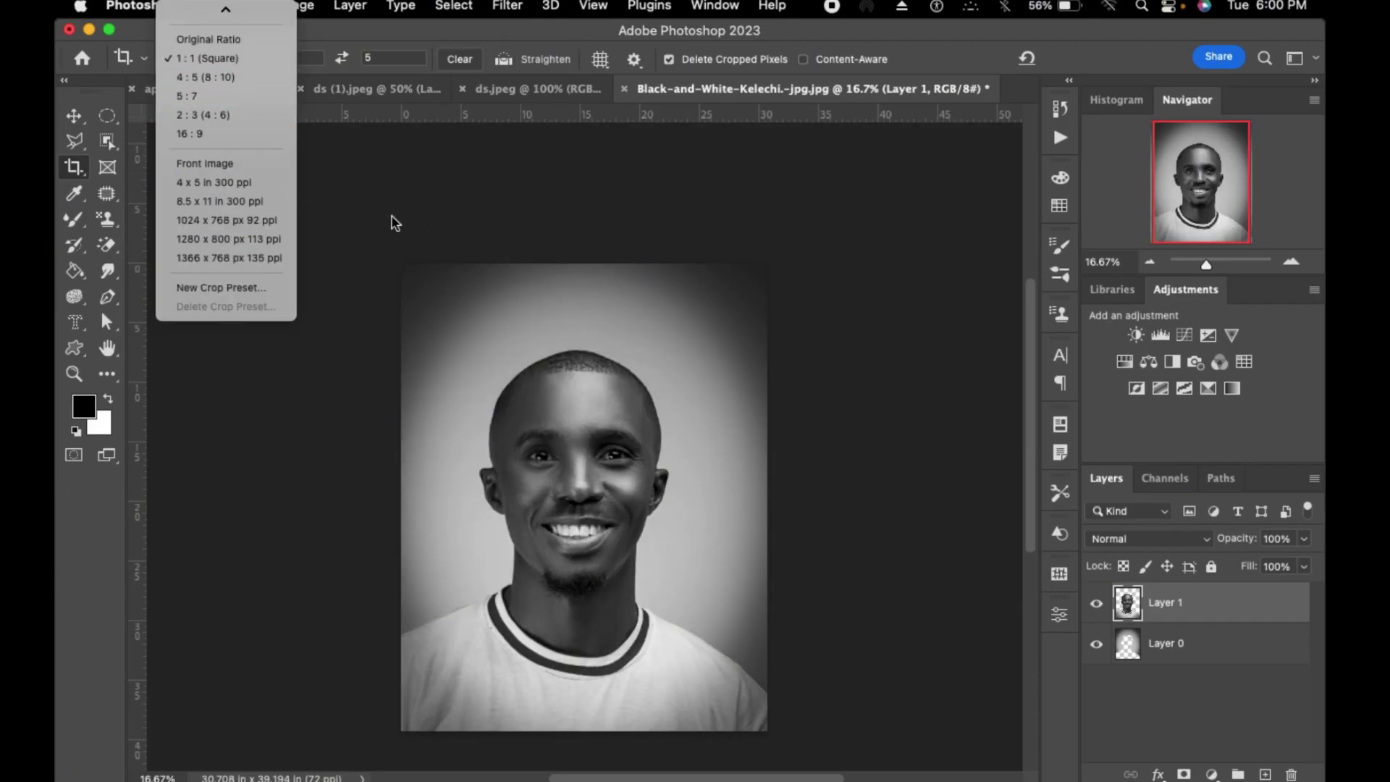
# - Crop the portrait to the man's head and collar, about 30.4 by 25.8 in, with the Perspective Crop Tool and undo it
pyautogui.click(76, 114)
pyautogui.moveTo(74, 167); pyautogui.dragTo(133, 183)
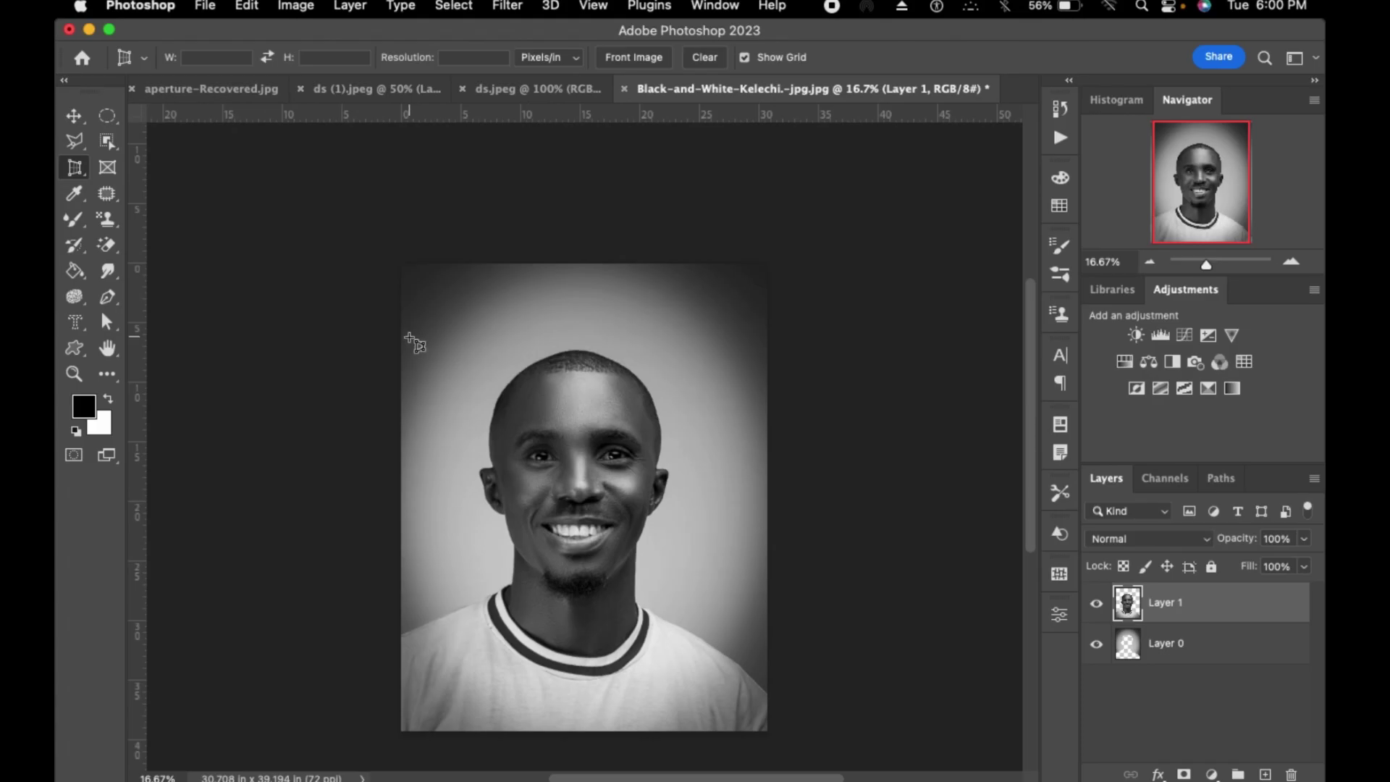
pyautogui.moveTo(405, 337); pyautogui.dragTo(774, 644)
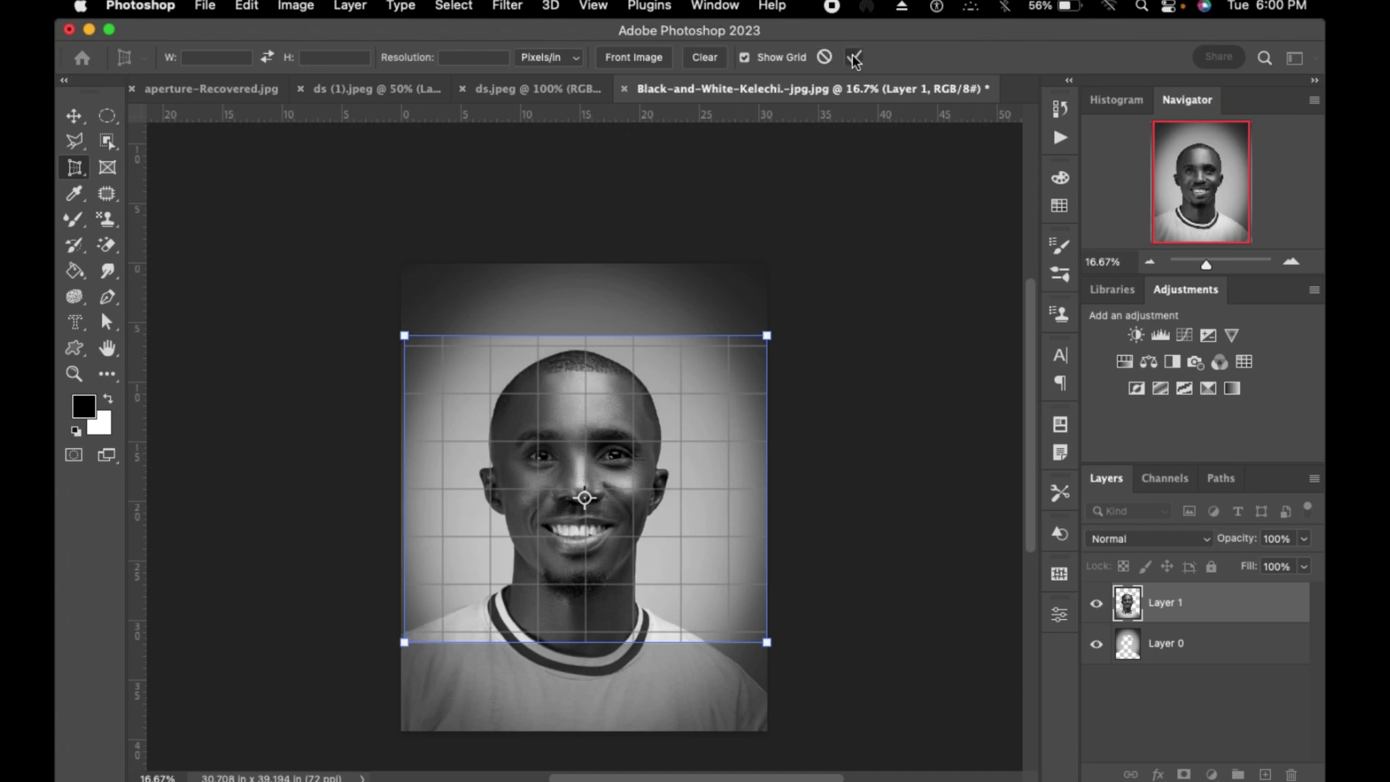
pyautogui.press('Return')
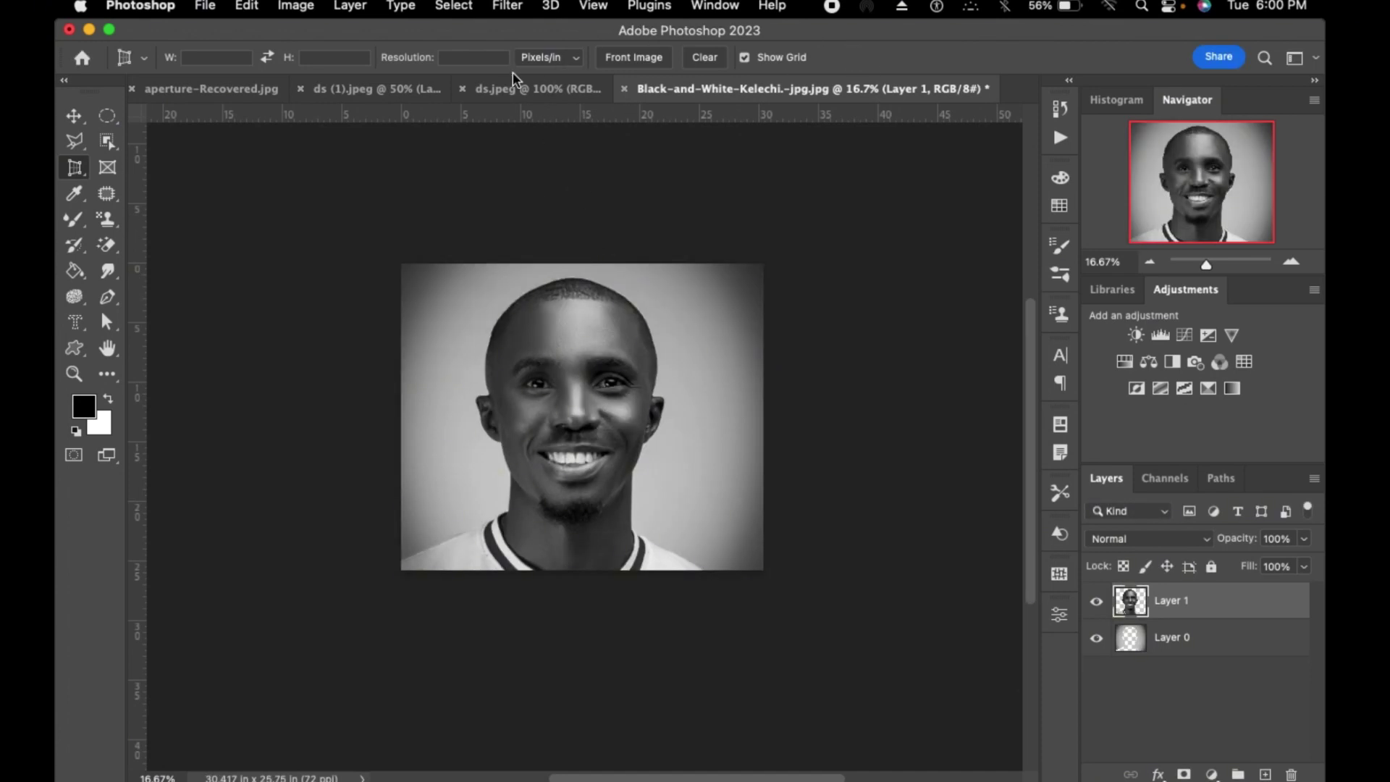
pyautogui.press('super+z')
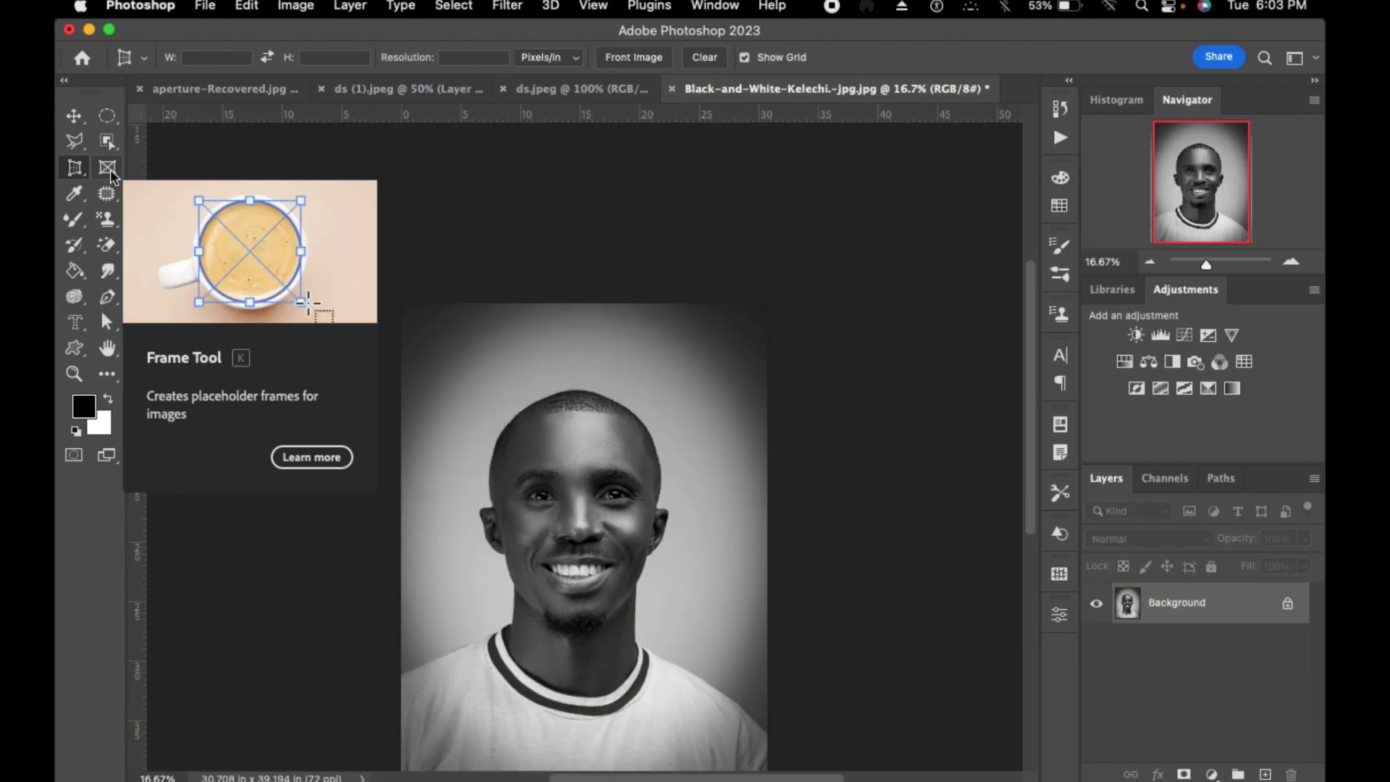
# - Draw an elliptical frame about 2.96 by 2.9 in over the rainbow lens in the aperture image with the Frame Tool
pyautogui.click(113, 174)
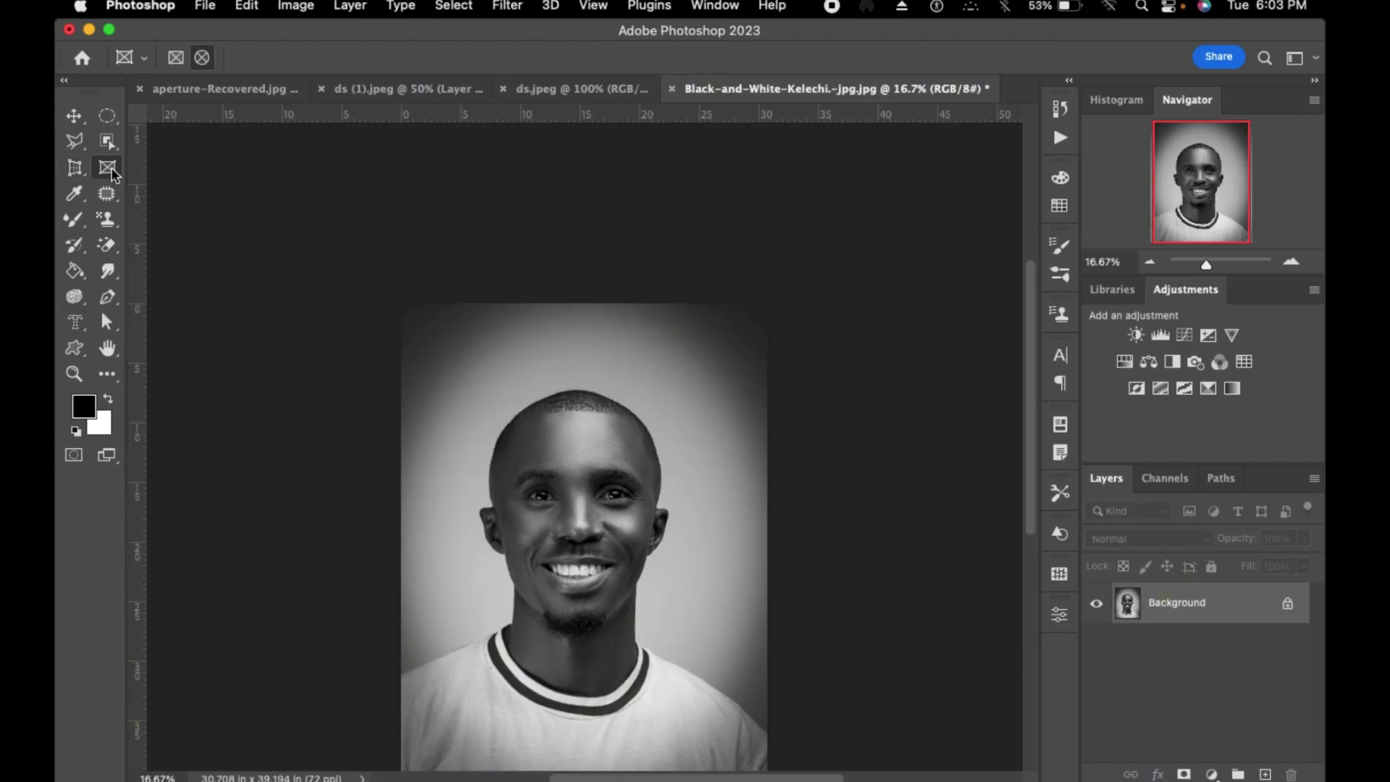
pyautogui.click(202, 58)
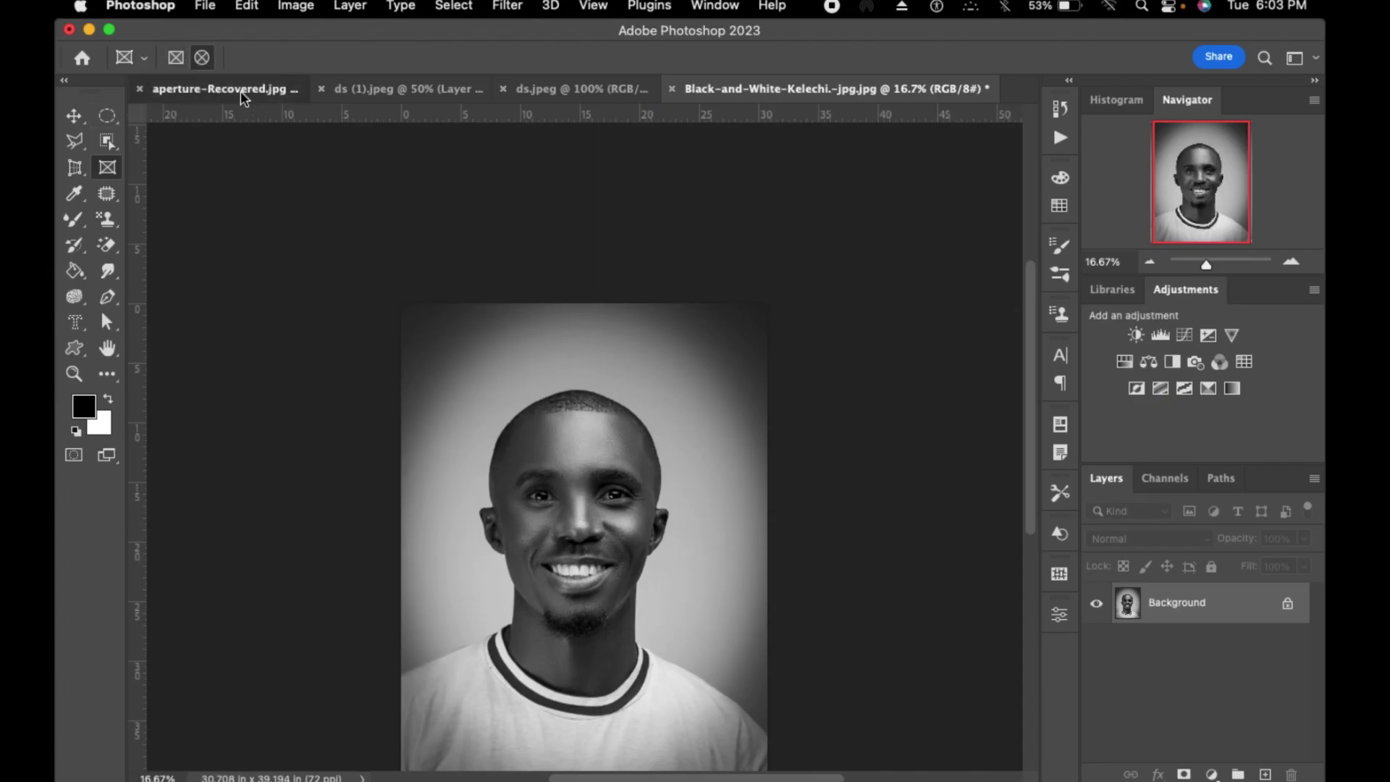
pyautogui.click(220, 89)
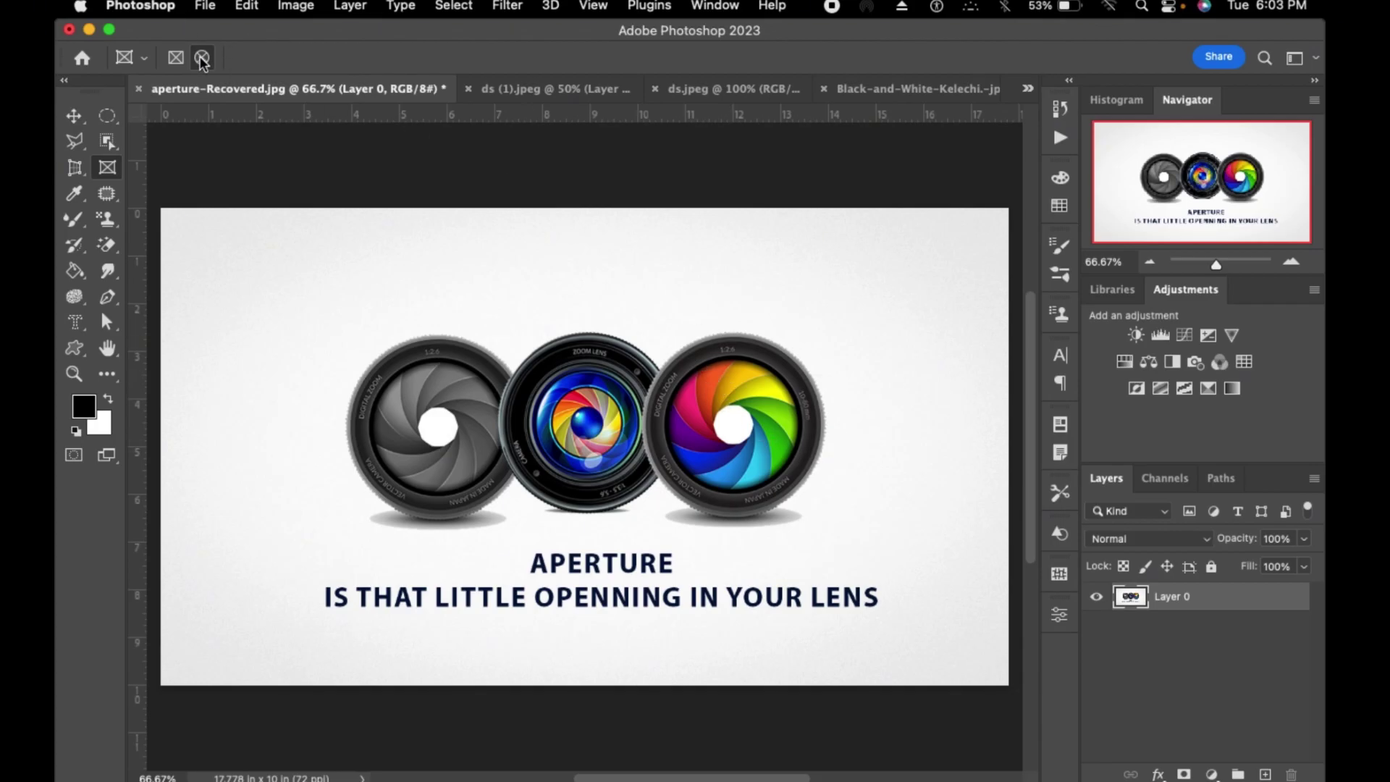
pyautogui.moveTo(692, 368); pyautogui.dragTo(849, 498)
pyautogui.moveTo(789, 445); pyautogui.dragTo(731, 491)
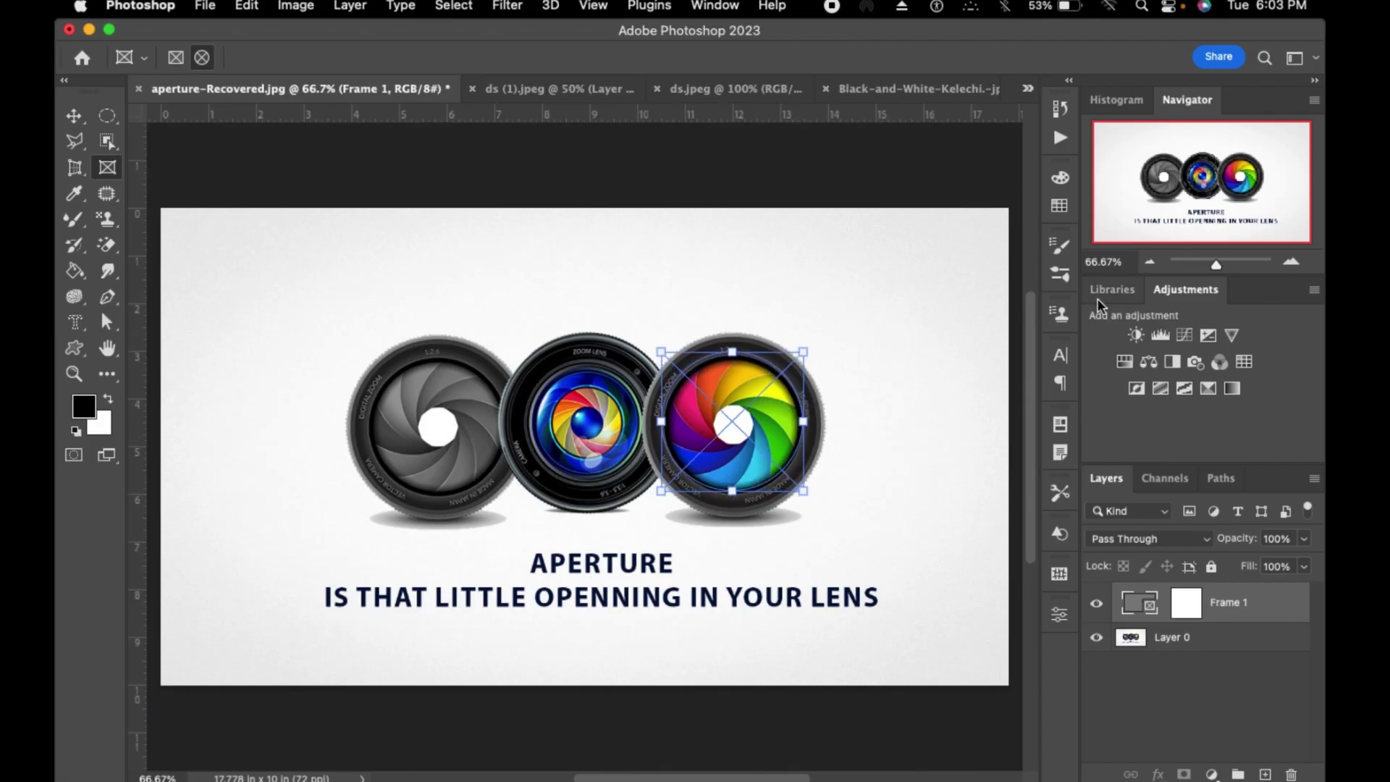
# - Place the black-and-white portrait JPG from the local disk into the elliptical frame as an embedded image
pyautogui.doubleClick(1154, 613)
pyautogui.click(882, 537)
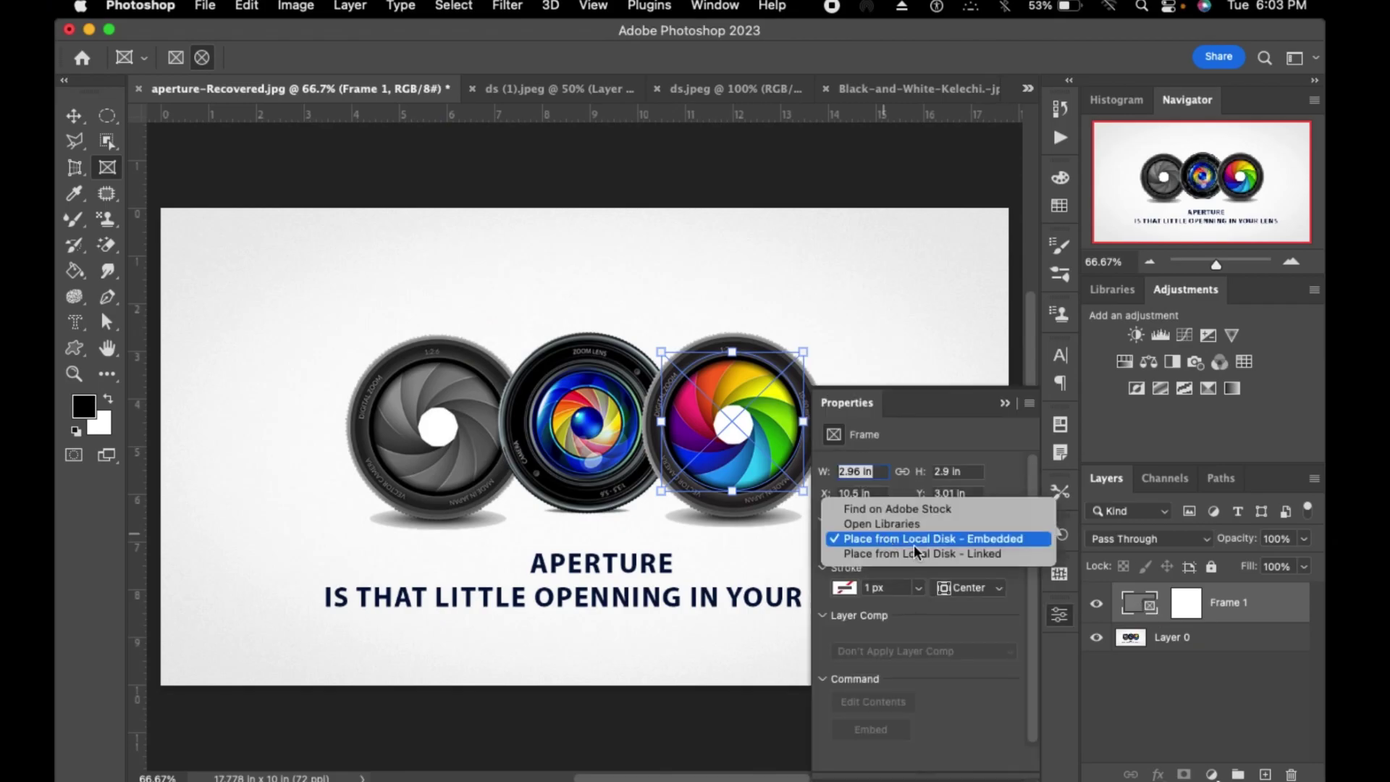
pyautogui.click(1000, 540)
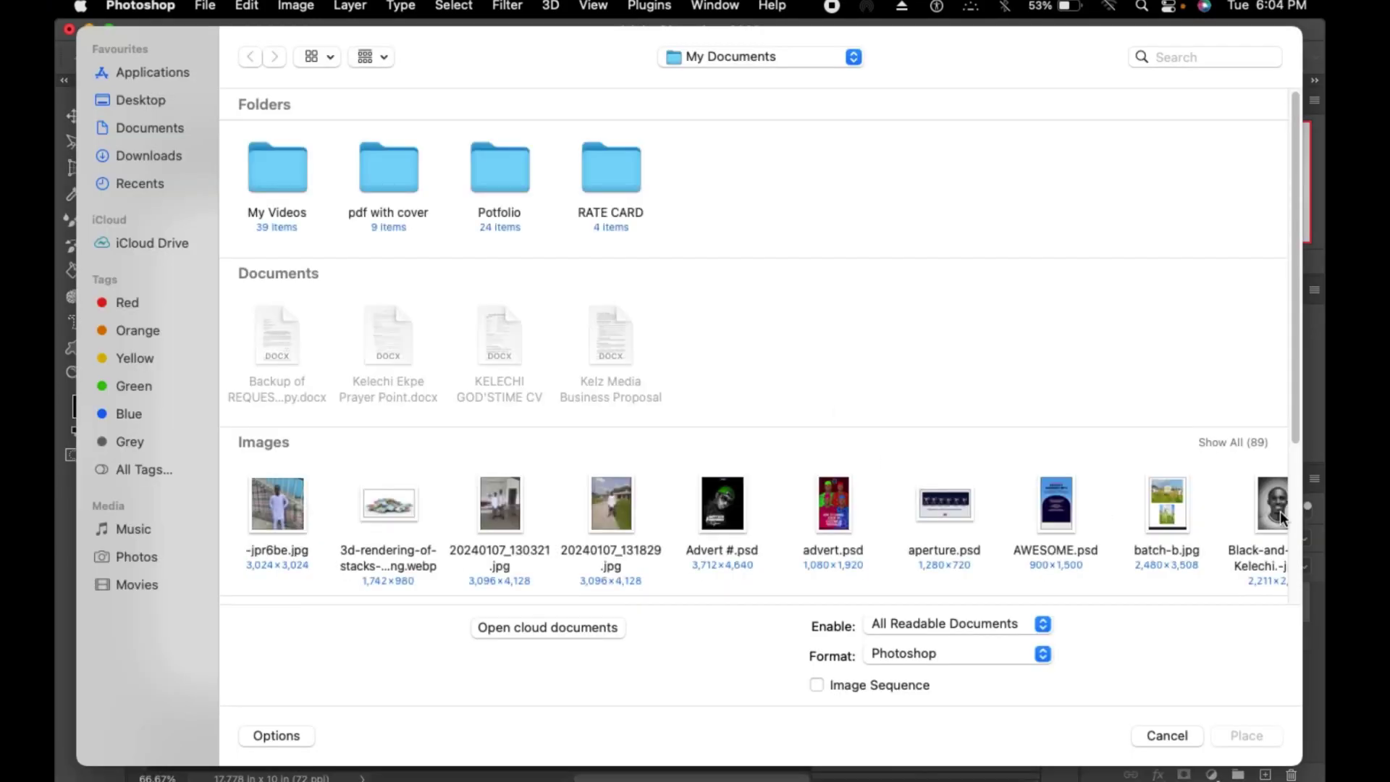
pyautogui.click(1261, 502)
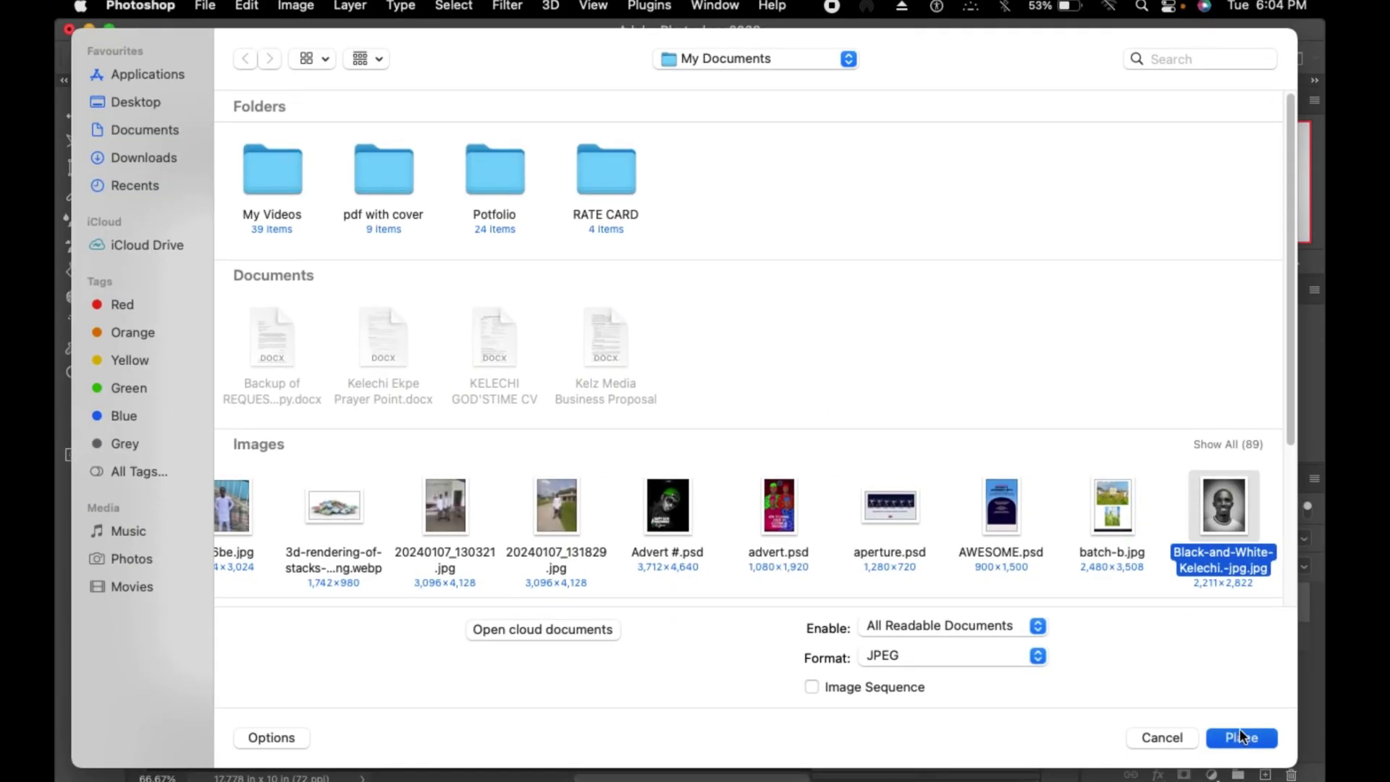
pyautogui.click(1239, 728)
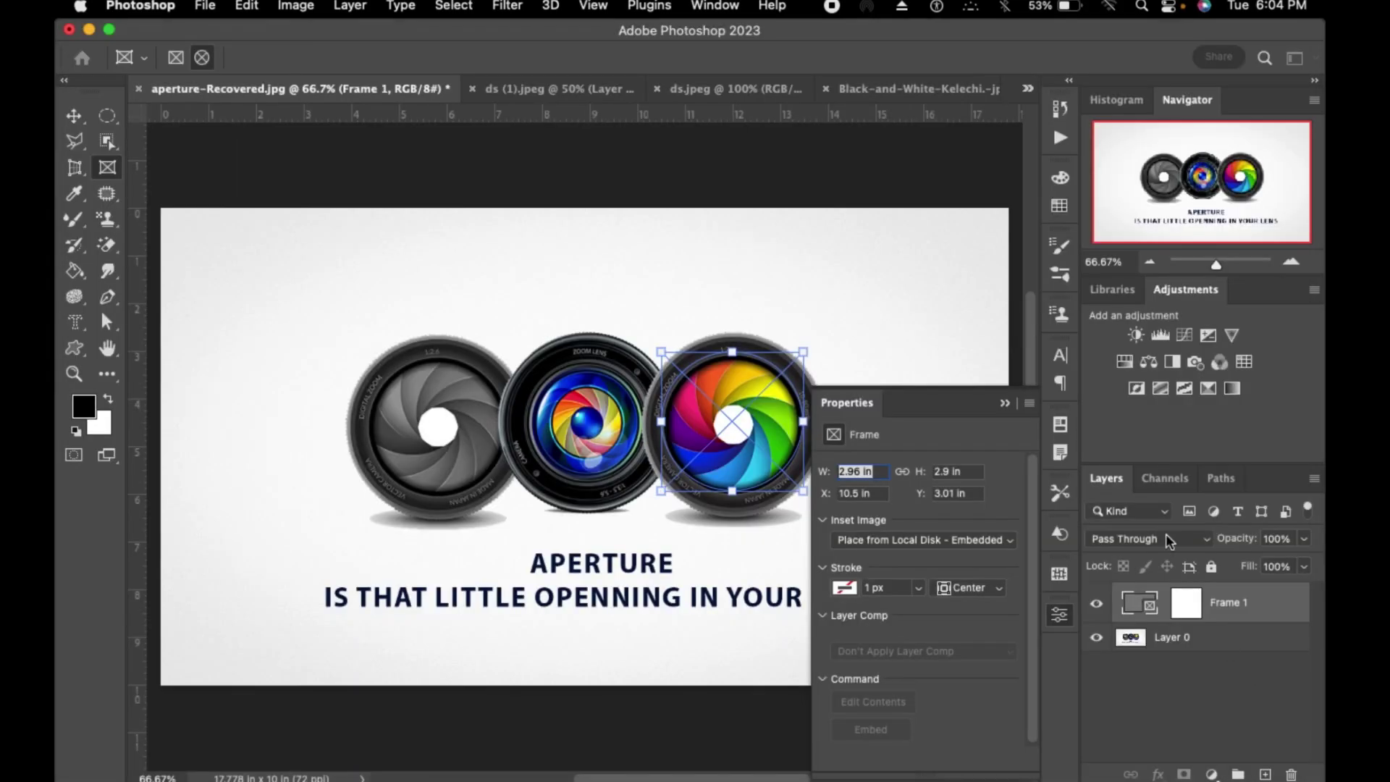
pyautogui.click(1005, 402)
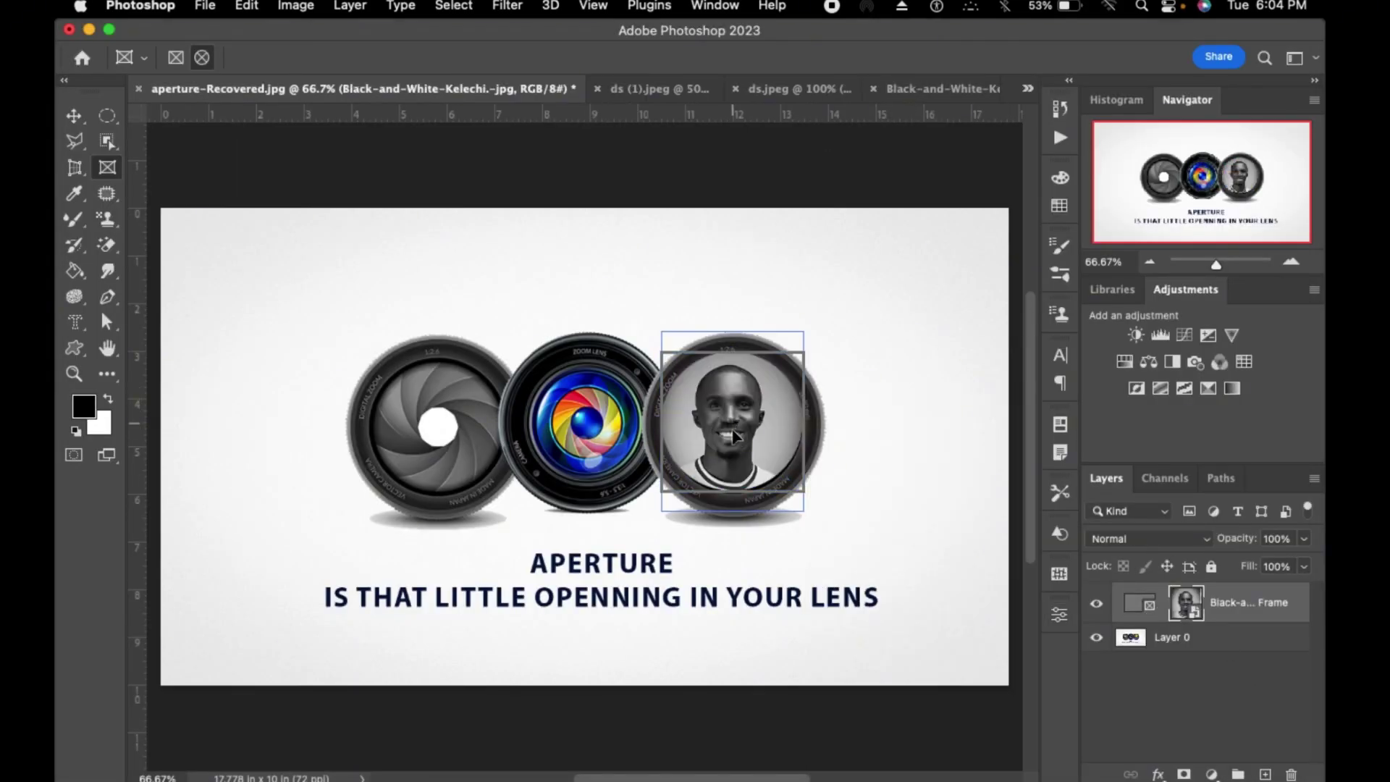
# - Shift the portrait slightly up inside the elliptical frame, and undo back to the image without the frame
pyautogui.moveTo(732, 434); pyautogui.dragTo(741, 399)
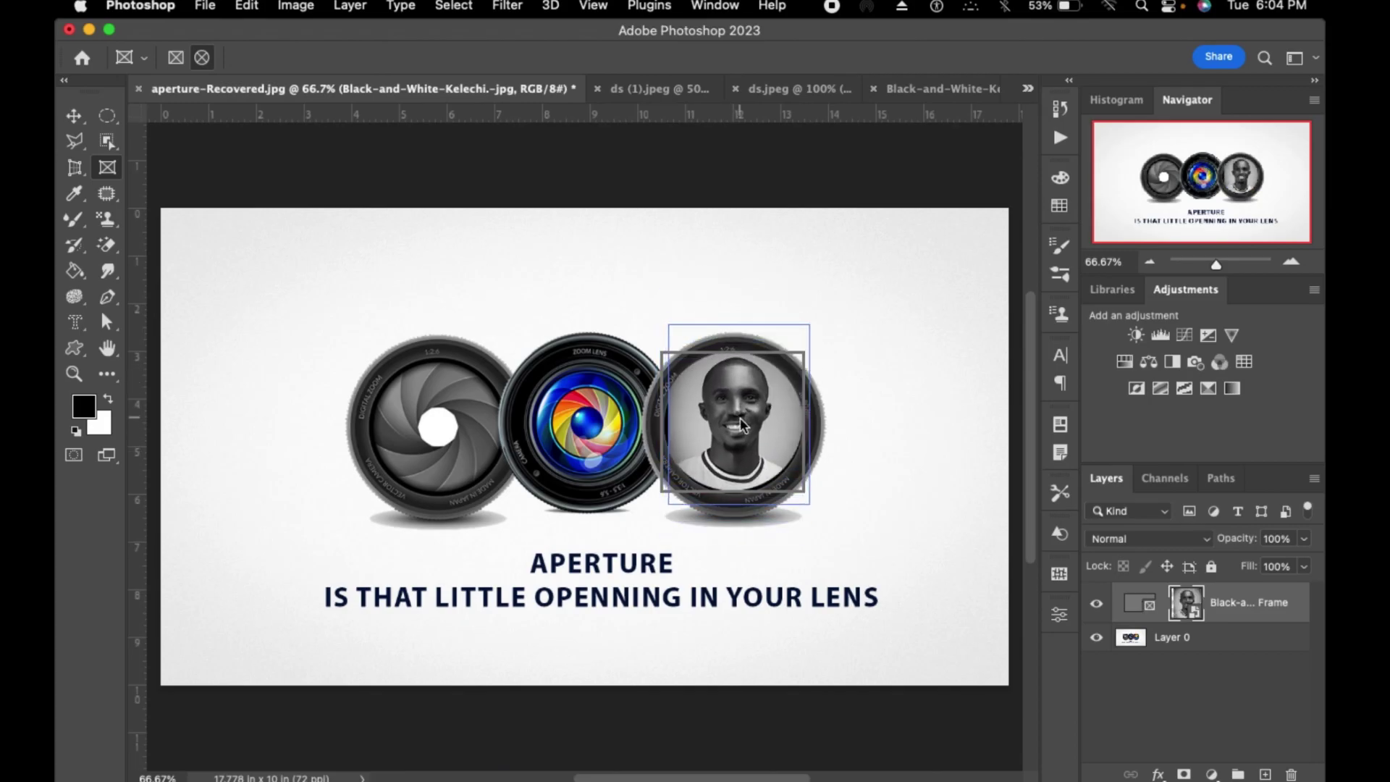
pyautogui.press('super+z')
pyautogui.press('super+z')
pyautogui.press('super+z')
pyautogui.press('super+z')
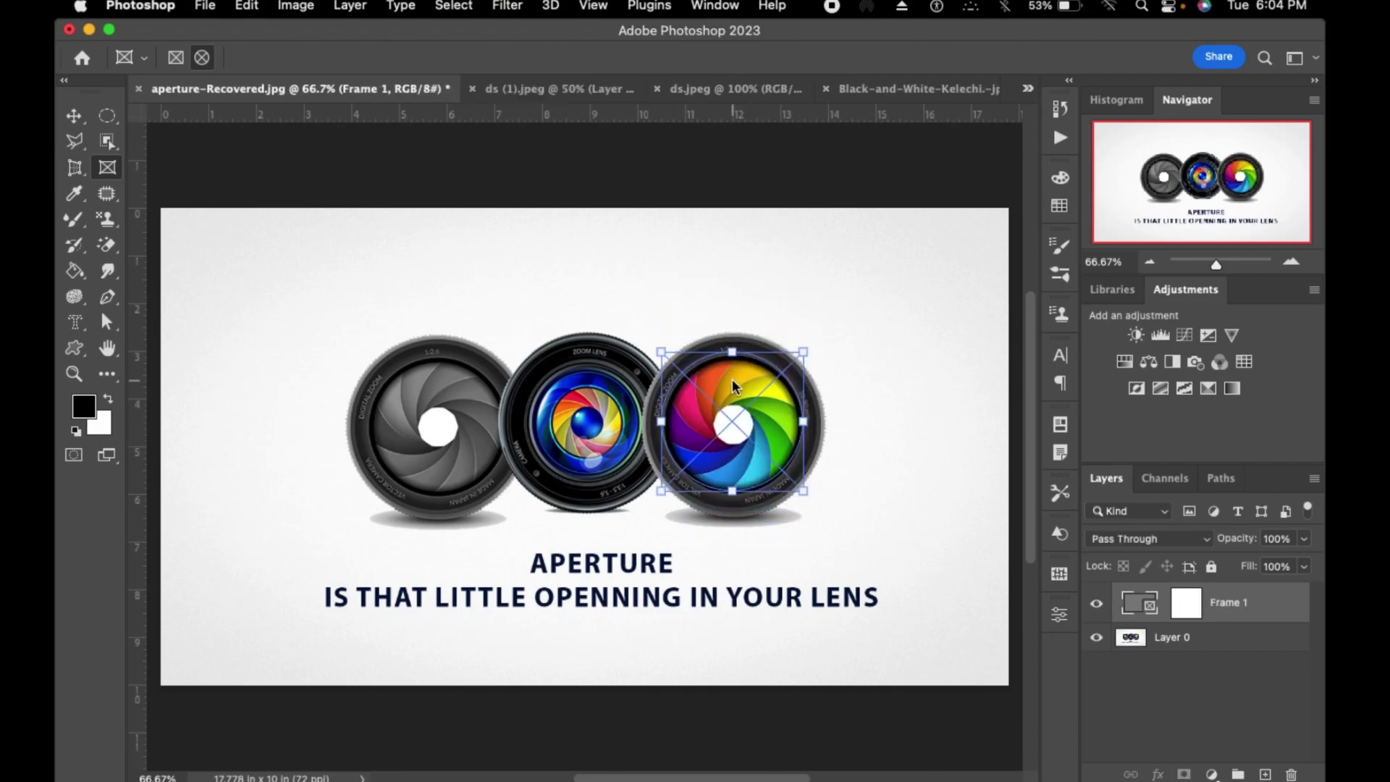
pyautogui.press('super+z')
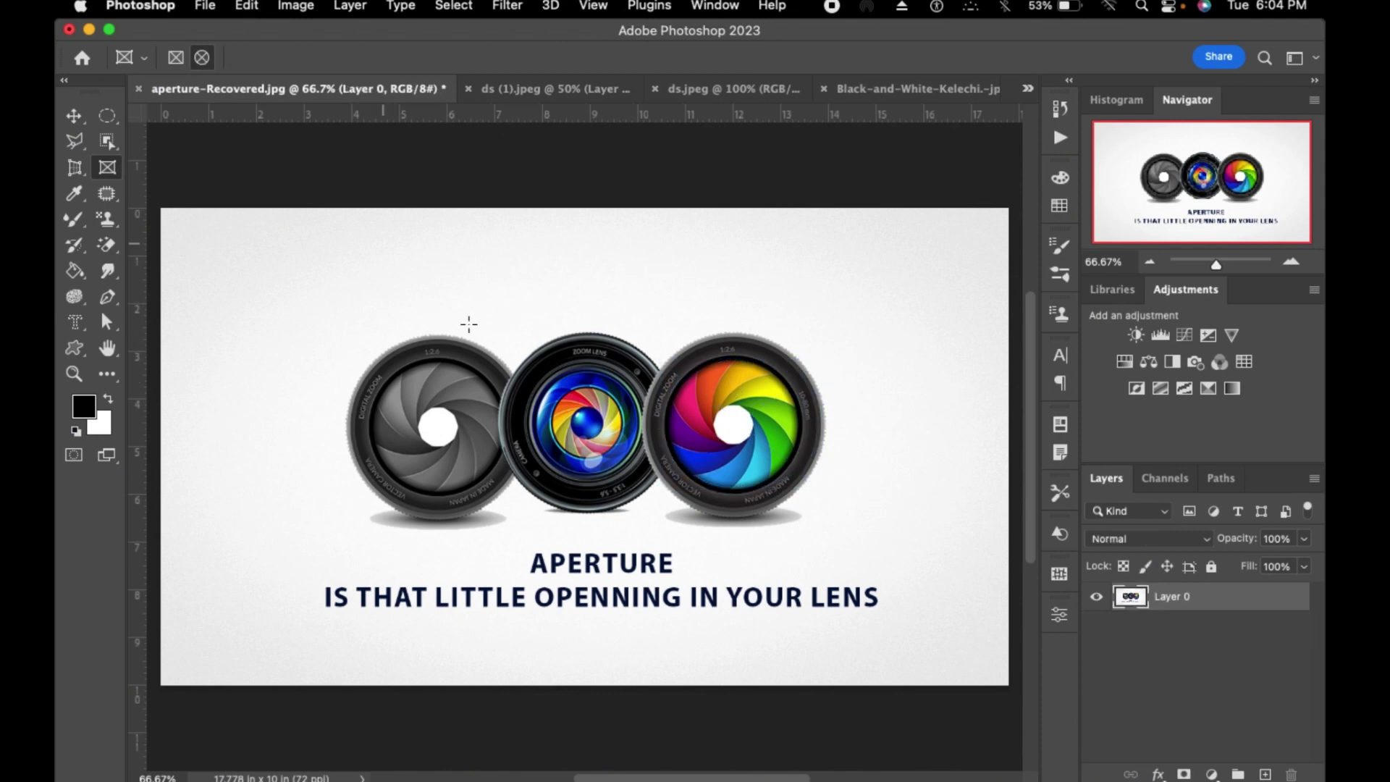
# - Draw a rectangular frame about 3.18 by 2.26 in above the grey lens and place the black-and-white portrait in it as embedded
pyautogui.click(175, 60)
pyautogui.moveTo(344, 238); pyautogui.dragTo(497, 346)
pyautogui.click(861, 538)
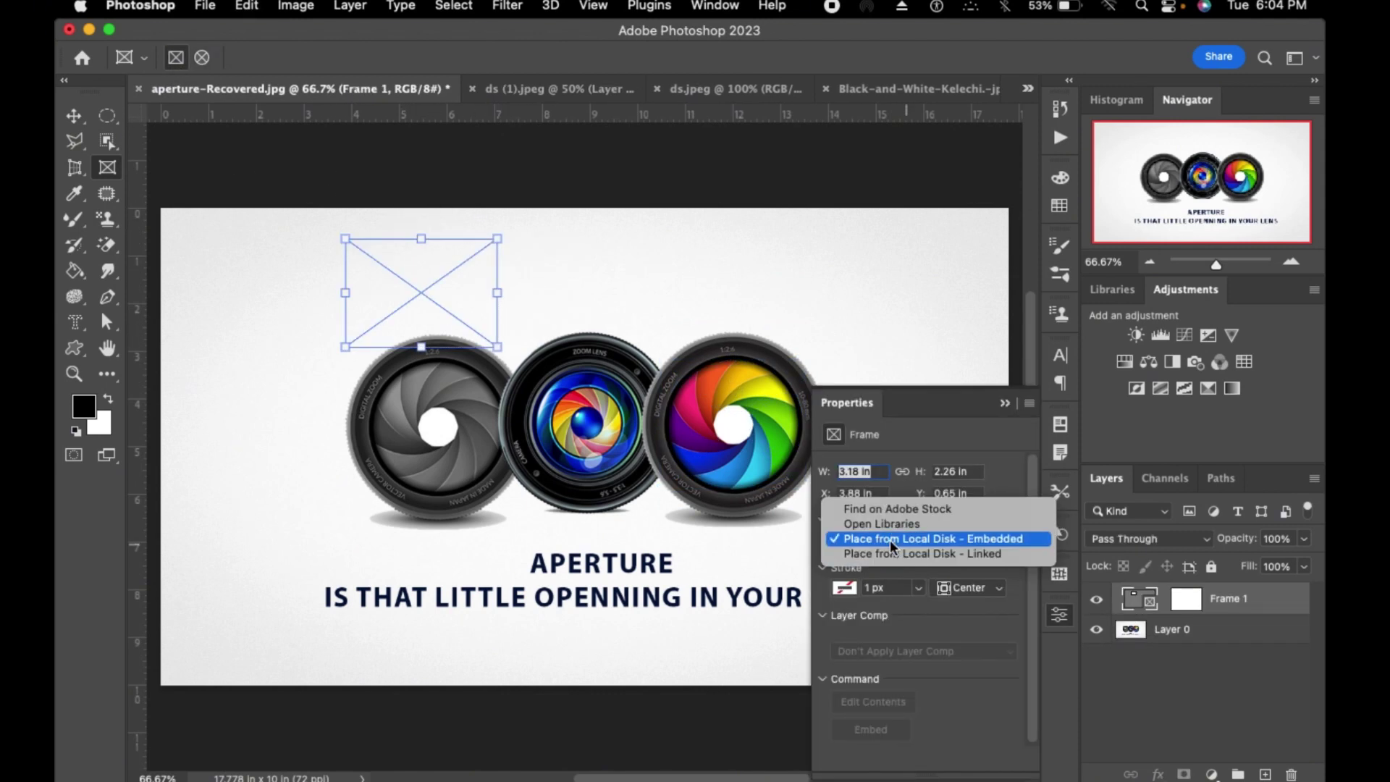
pyautogui.click(888, 539)
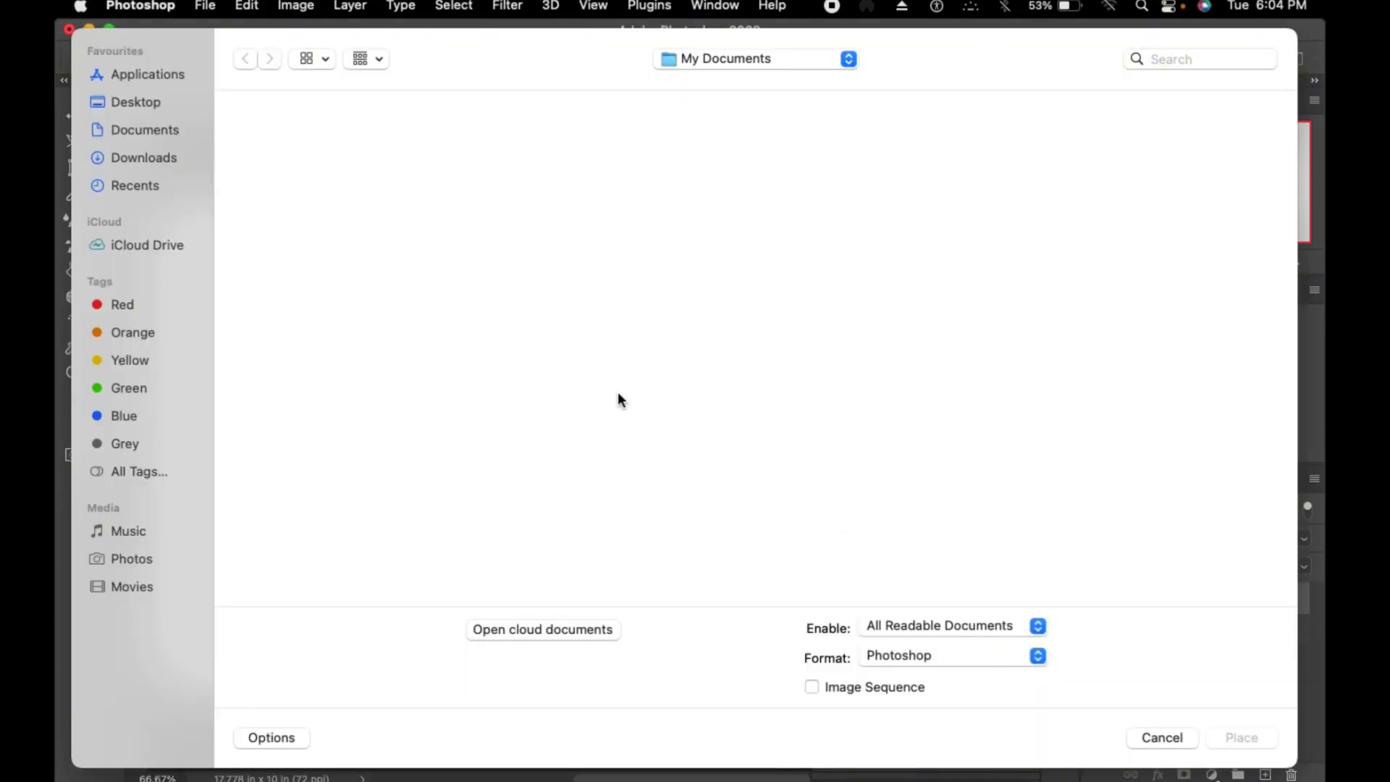
pyautogui.click(1256, 526)
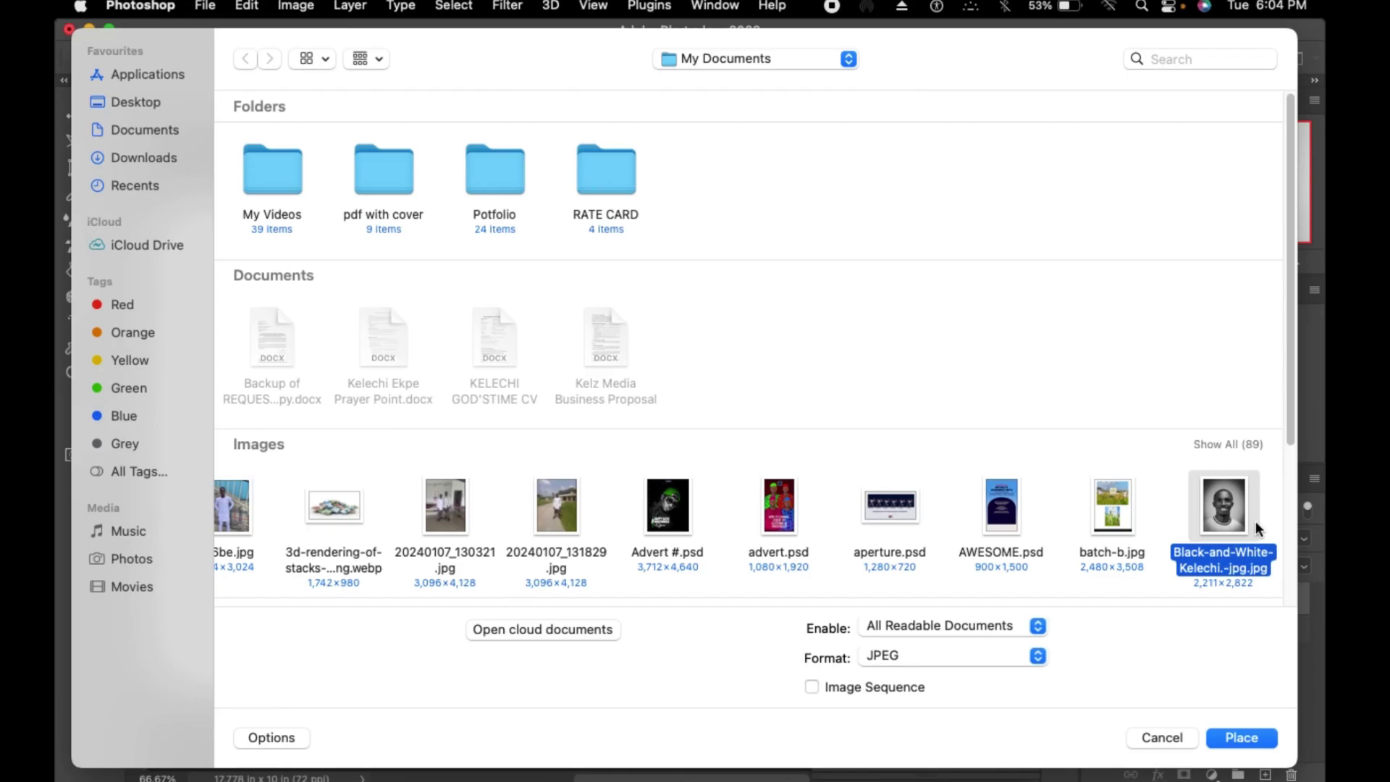
pyautogui.click(1242, 733)
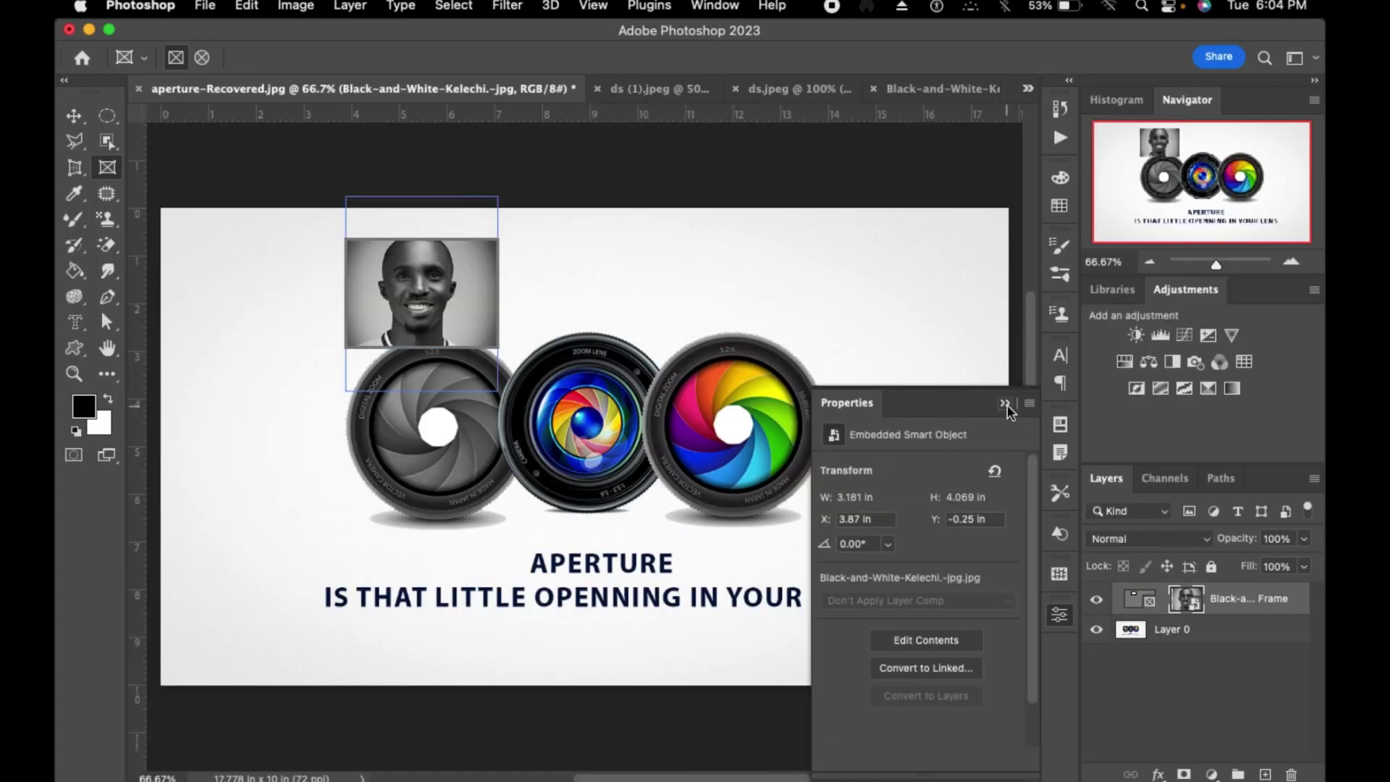
pyautogui.click(1004, 403)
# - Delete the placed portrait together with its rectangular frame, leaving only the aperture image layer
pyautogui.press('v')
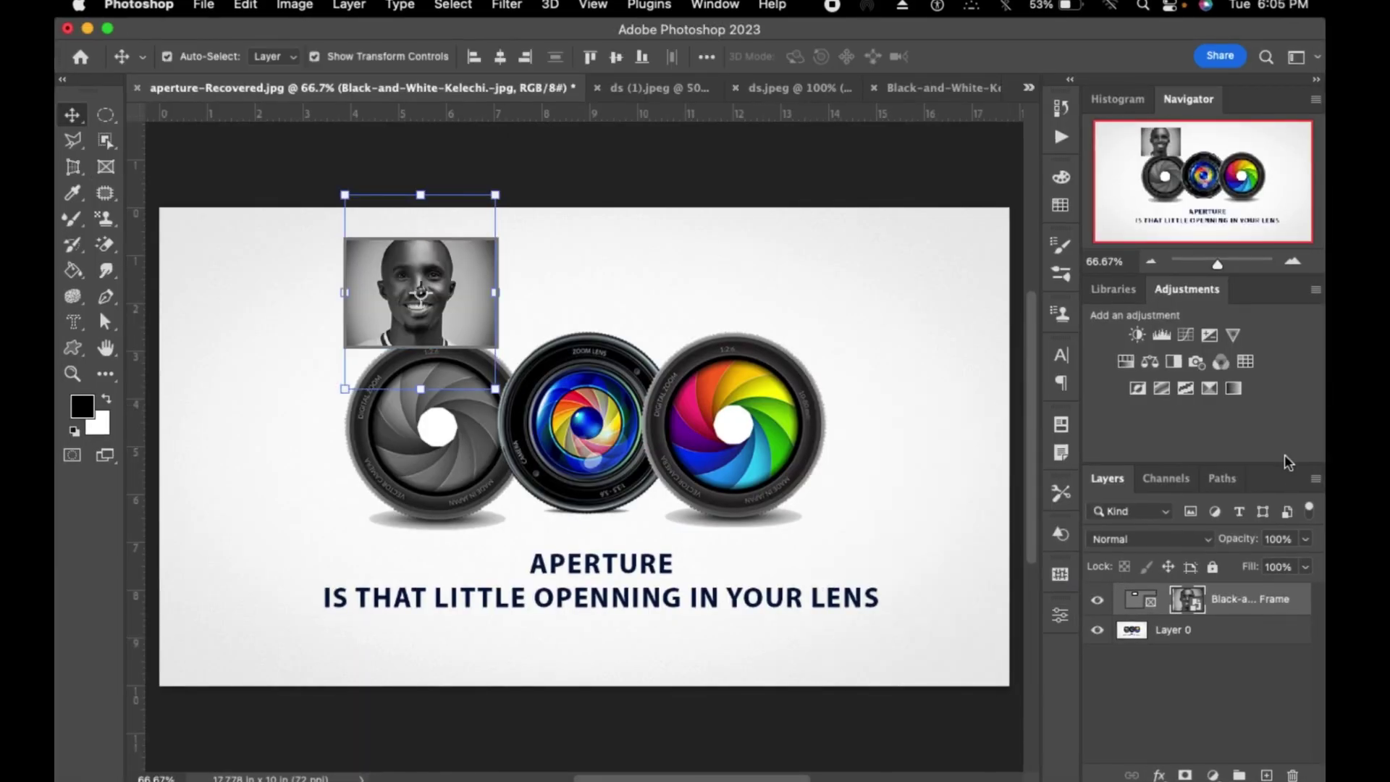
pyautogui.press('Delete')
pyautogui.press('Delete')
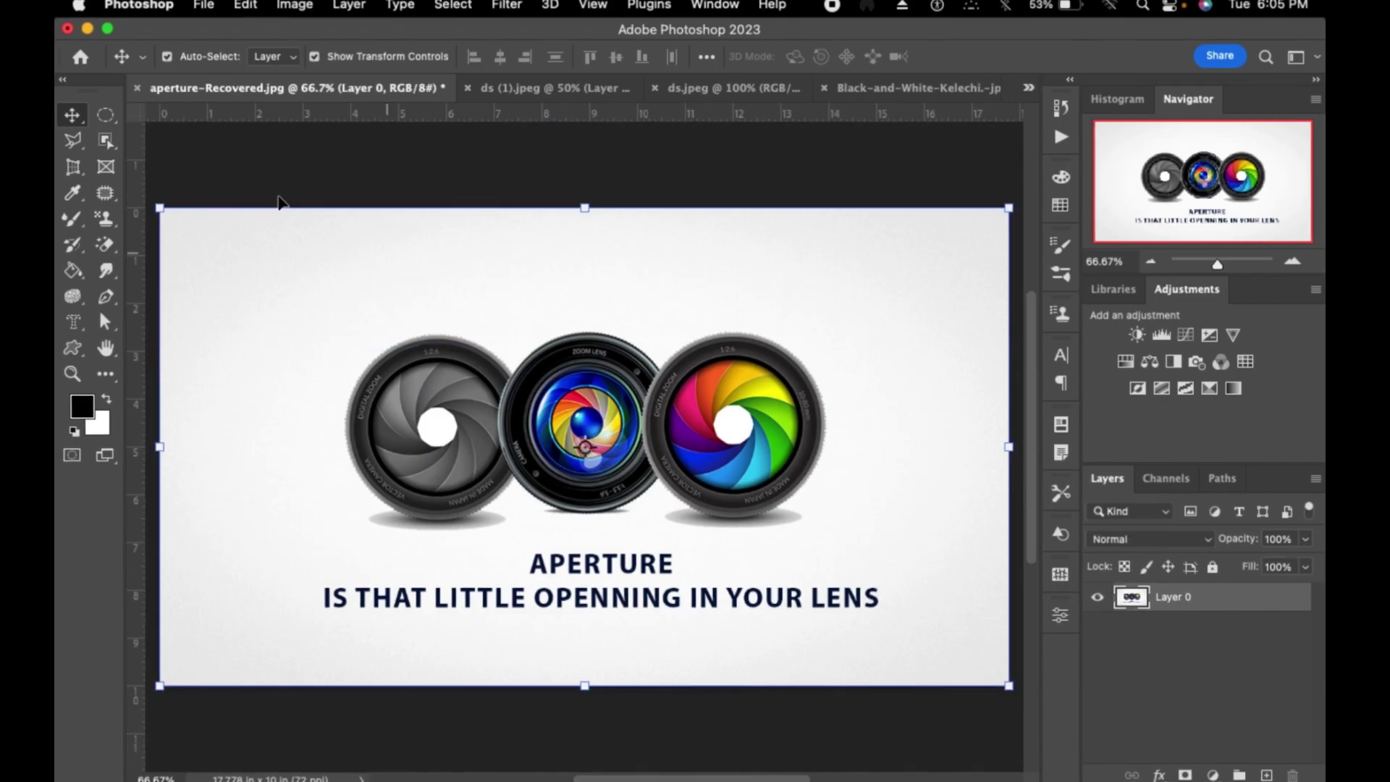
# - Sample foreground colours from the middle lens and the rainbow lens with the Eyedropper Tool, ending on the crimson blade
pyautogui.click(74, 193)
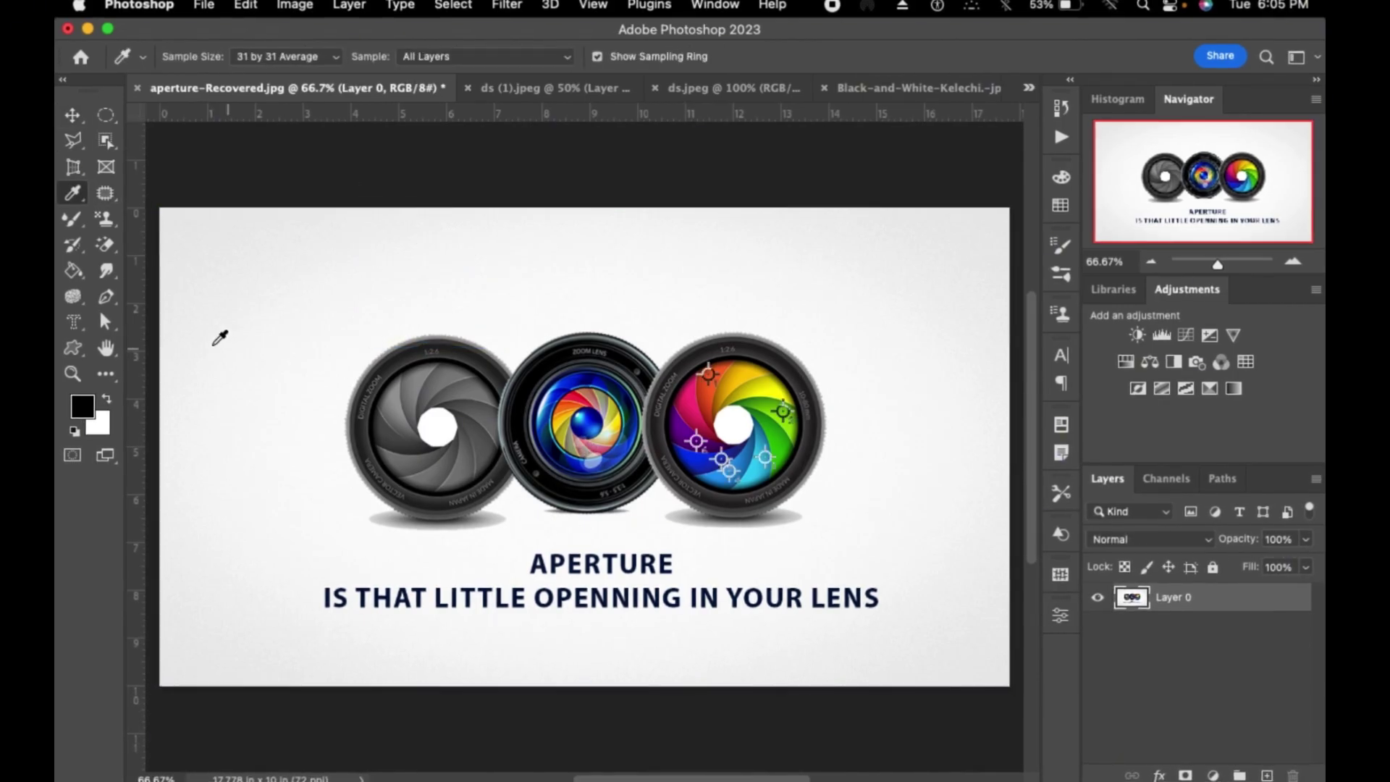
pyautogui.click(74, 194)
pyautogui.click(152, 192)
pyautogui.click(590, 371)
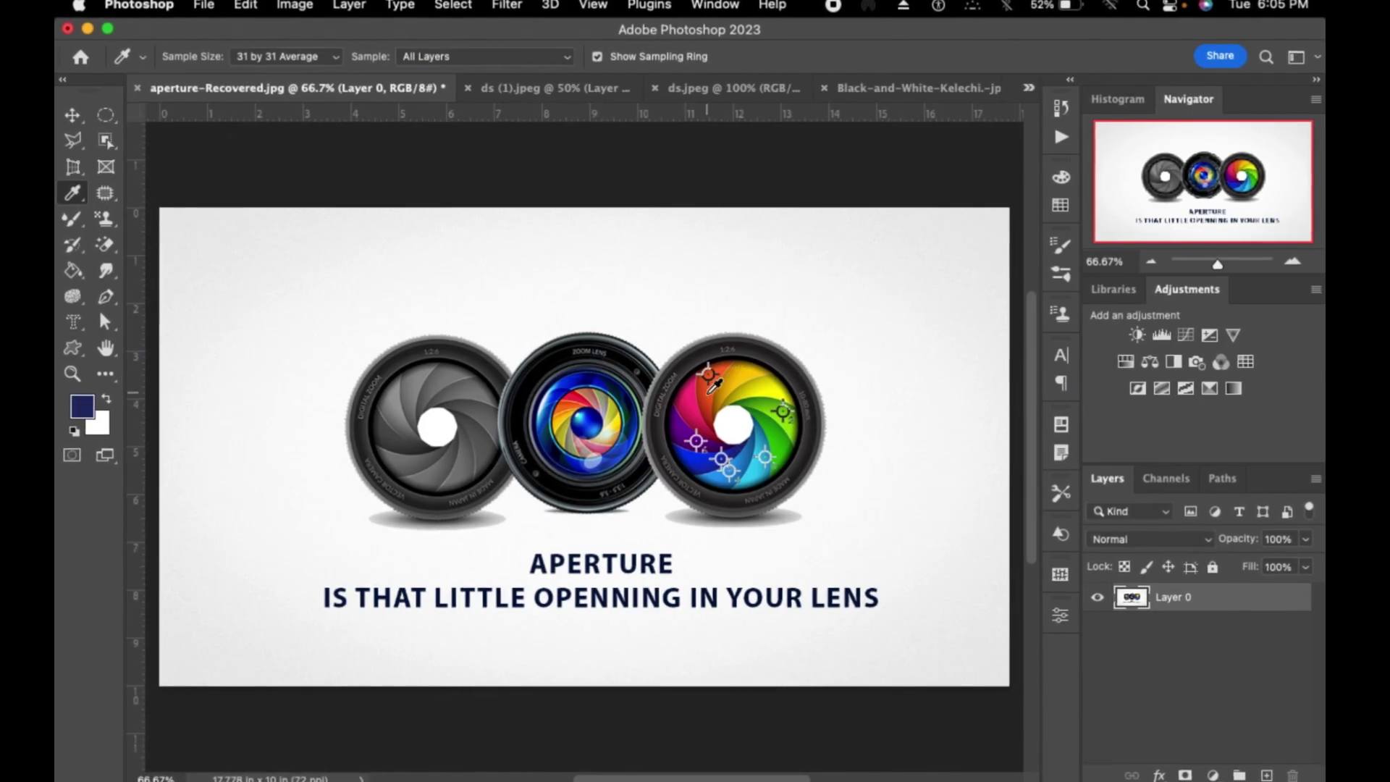
pyautogui.click(709, 391)
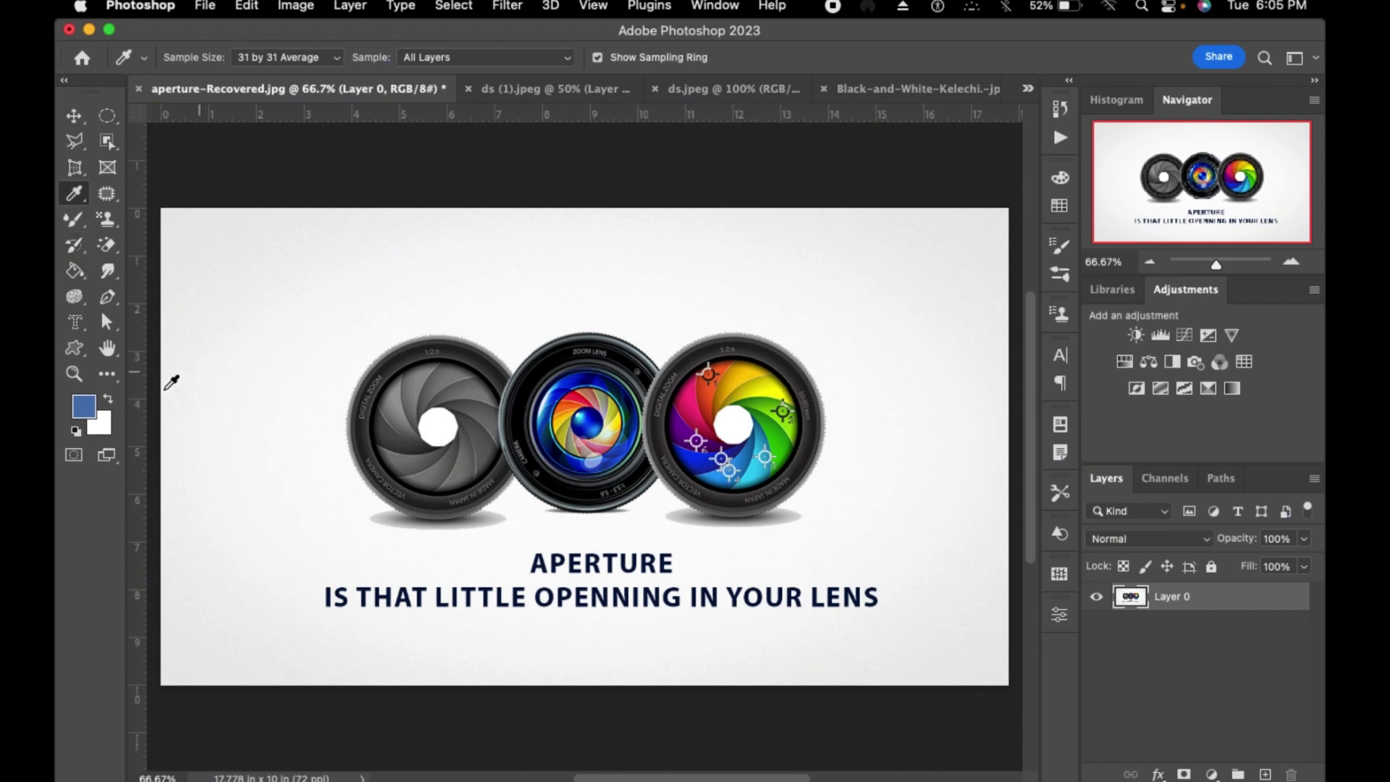
pyautogui.click(680, 397)
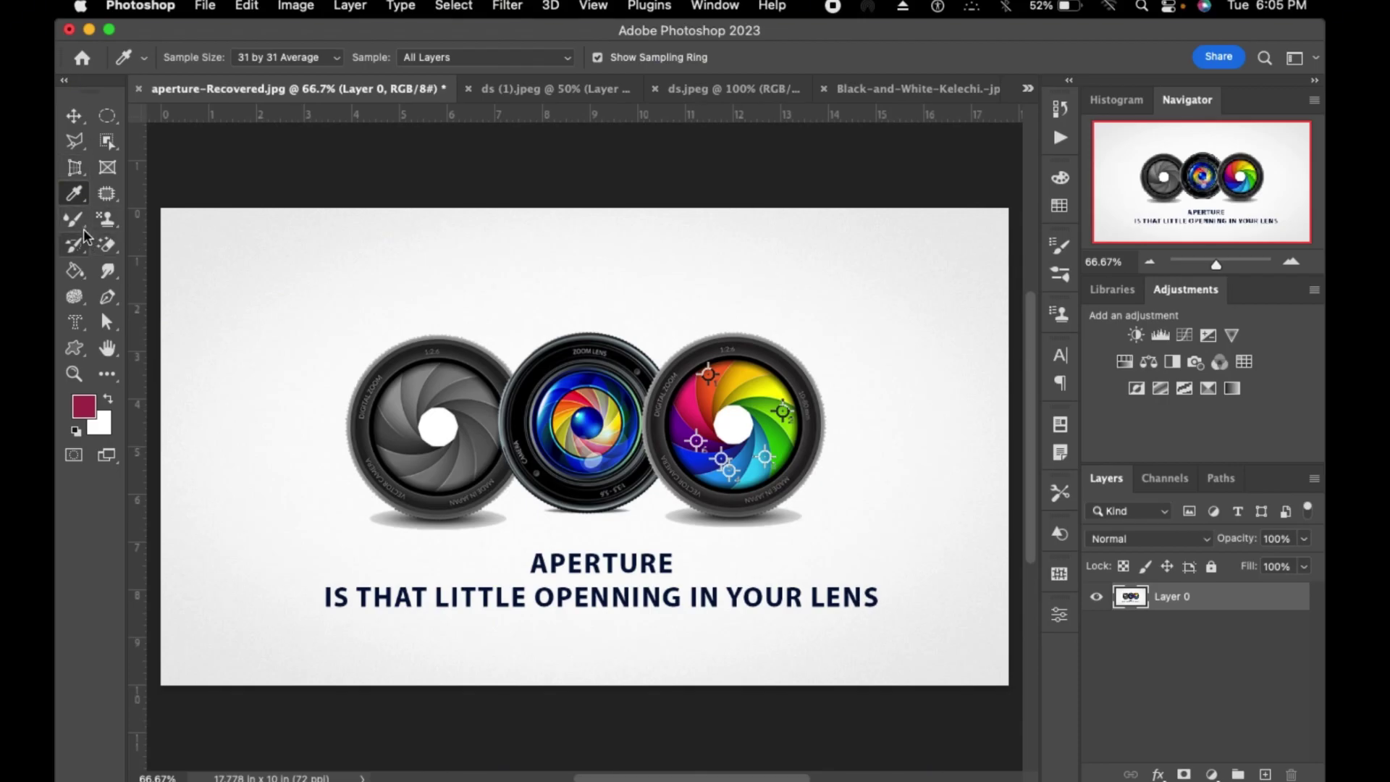
# - Paint a short crimson zigzag stroke above the grey lens with the Brush Tool and undo it
pyautogui.rightClick(77, 197)
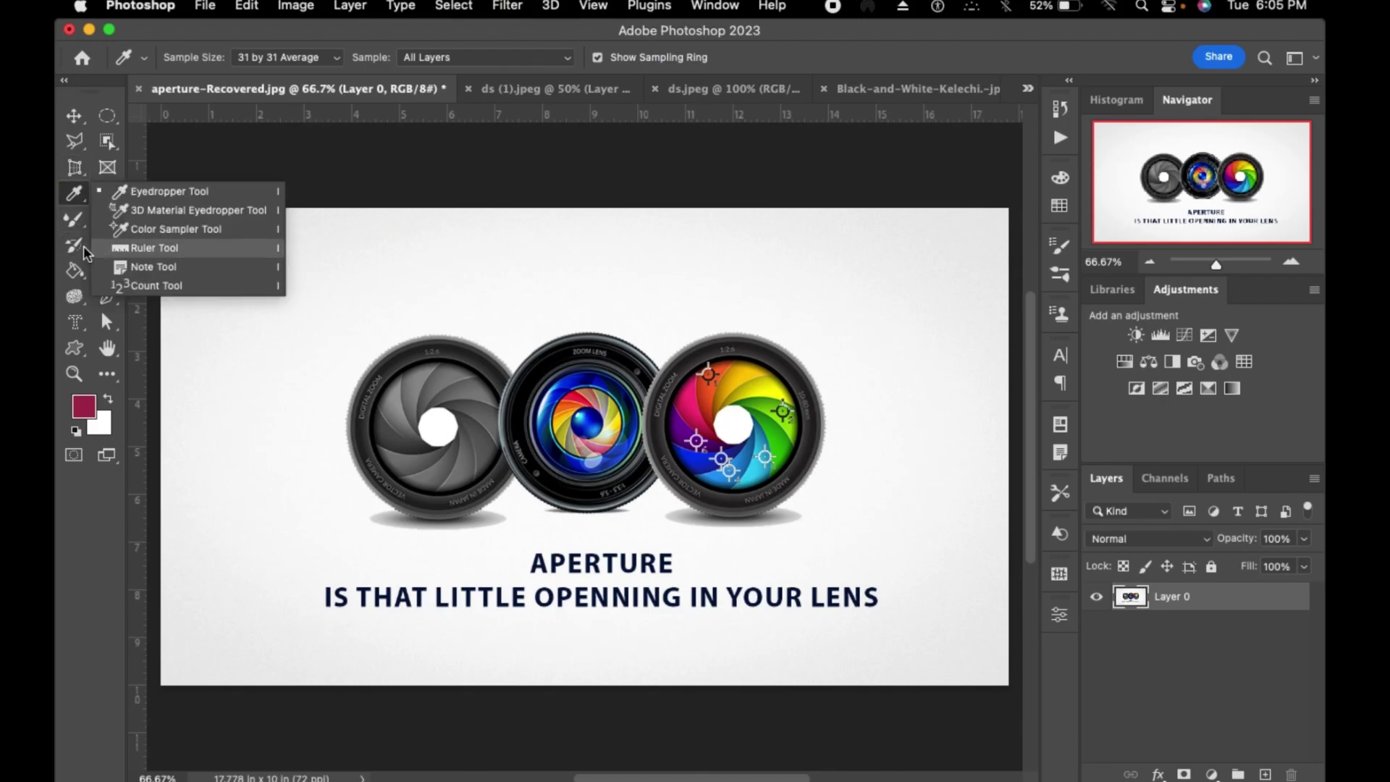
pyautogui.click(76, 222)
pyautogui.rightClick(75, 223)
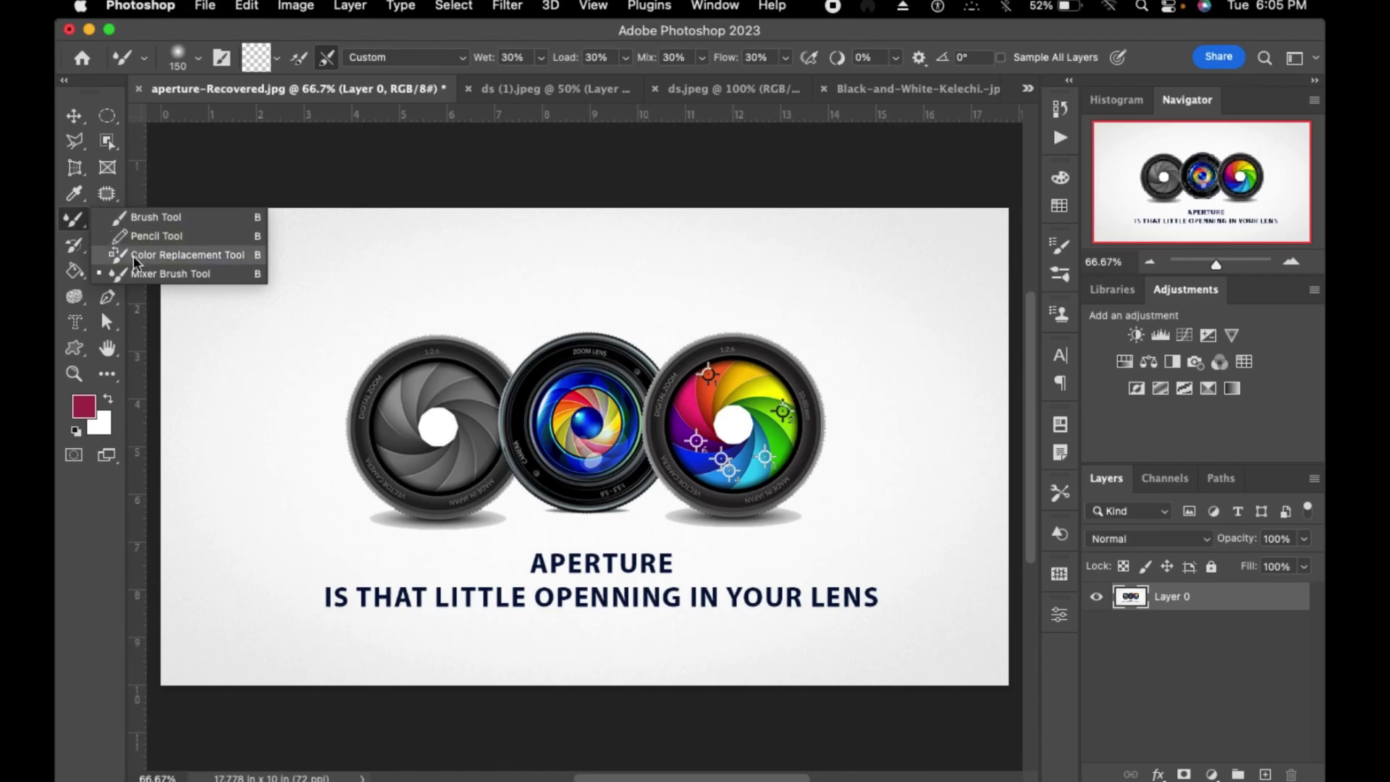
pyautogui.click(147, 218)
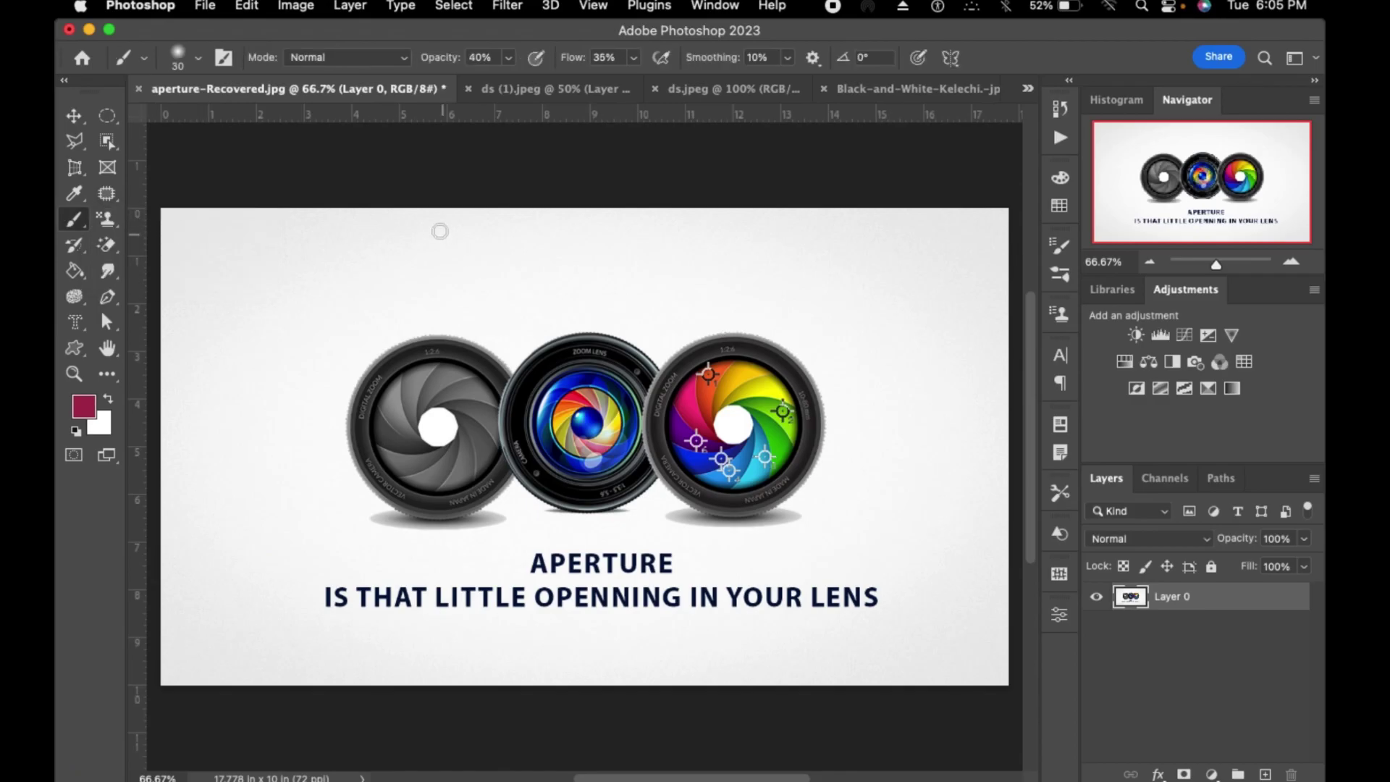
pyautogui.moveTo(327, 342)
pyautogui.mouseDown()
pyautogui.moveTo(370, 289)
pyautogui.moveTo(319, 352)
pyautogui.moveTo(394, 307)
pyautogui.mouseUp()
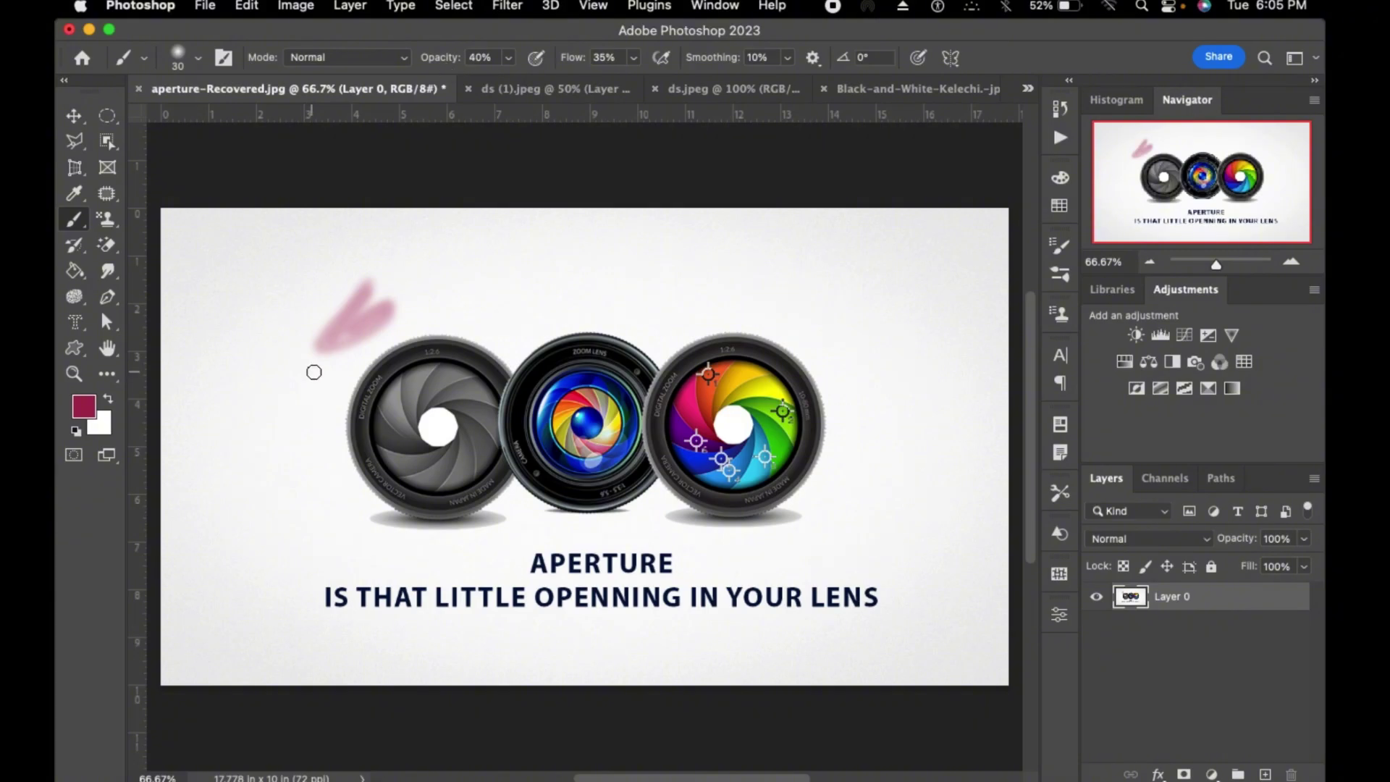
pyautogui.press('super+z')
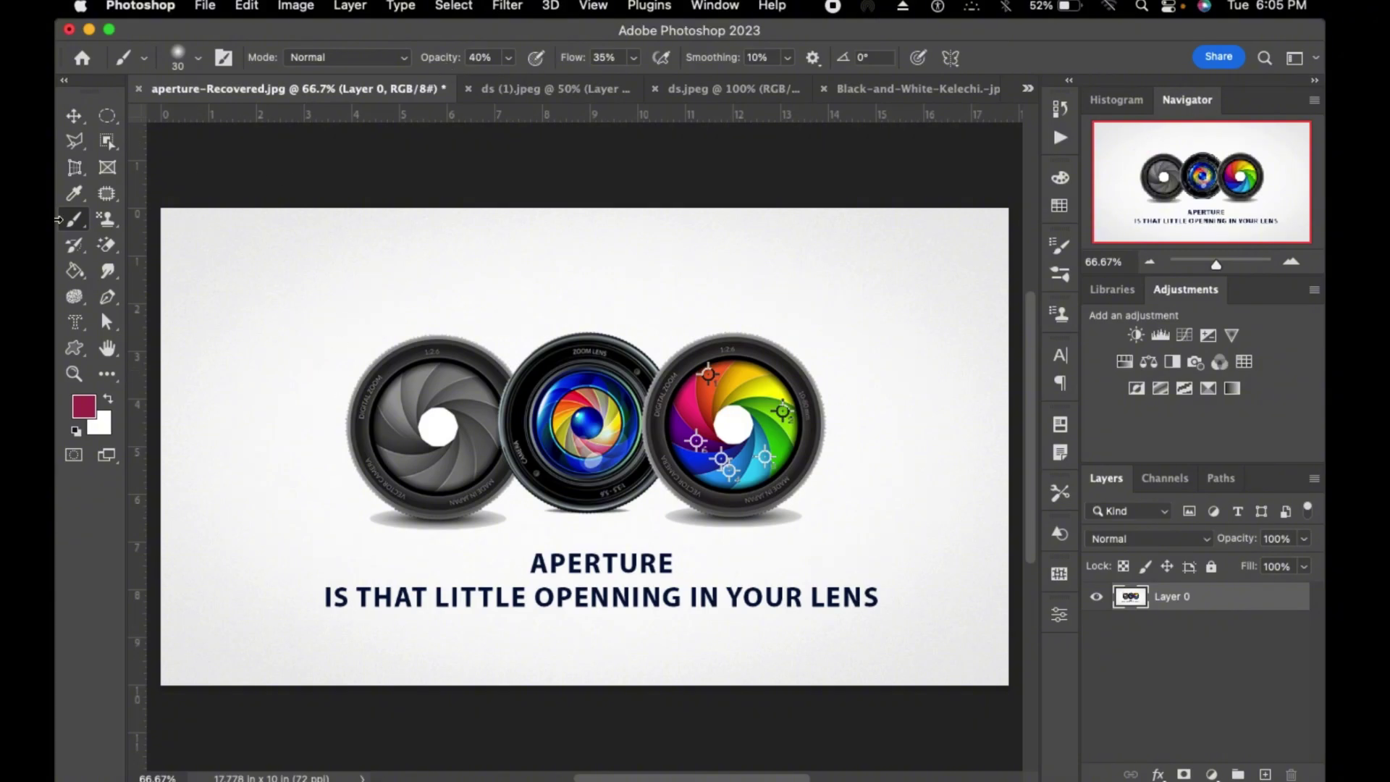
# - Add four colour sampler points on the orange, yellow and green blades of the rainbow lens with the Color Sampler Tool
pyautogui.click(74, 194)
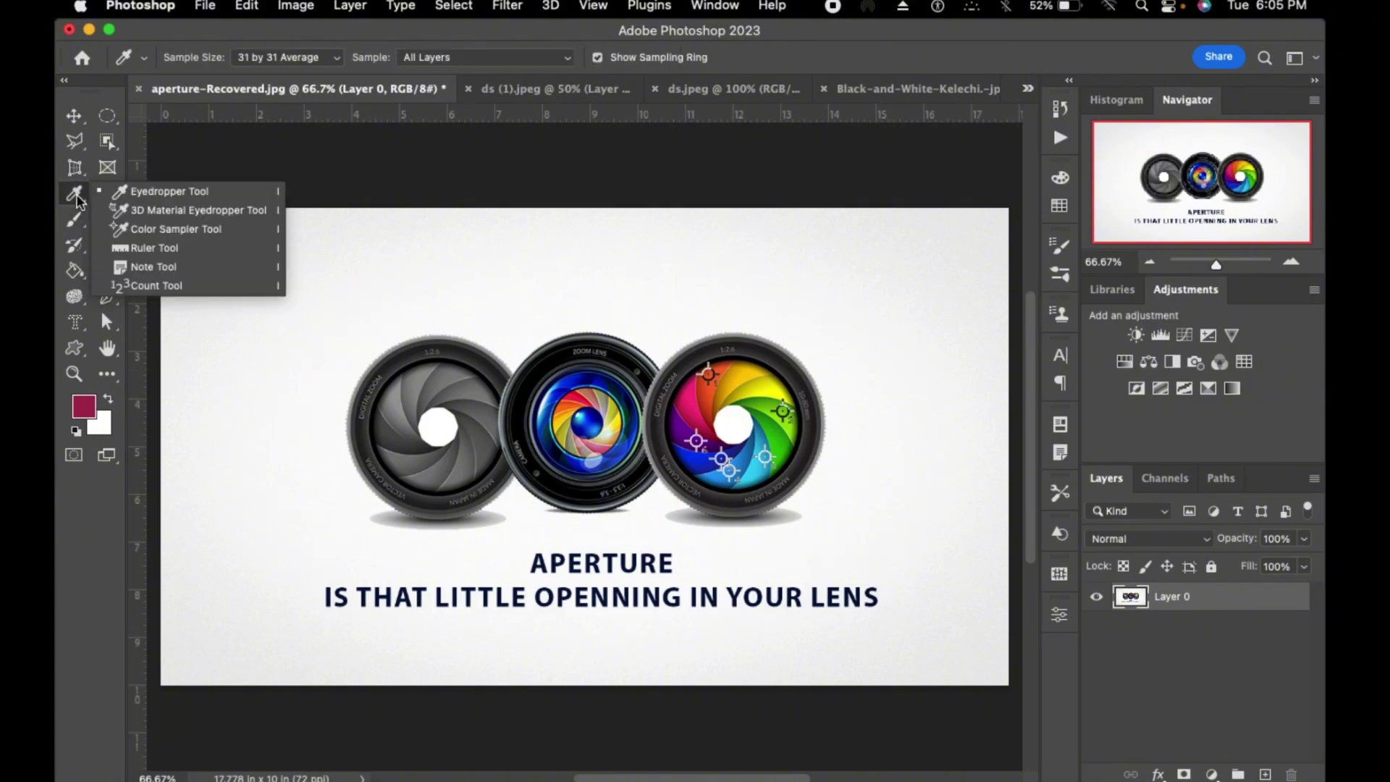
pyautogui.click(158, 230)
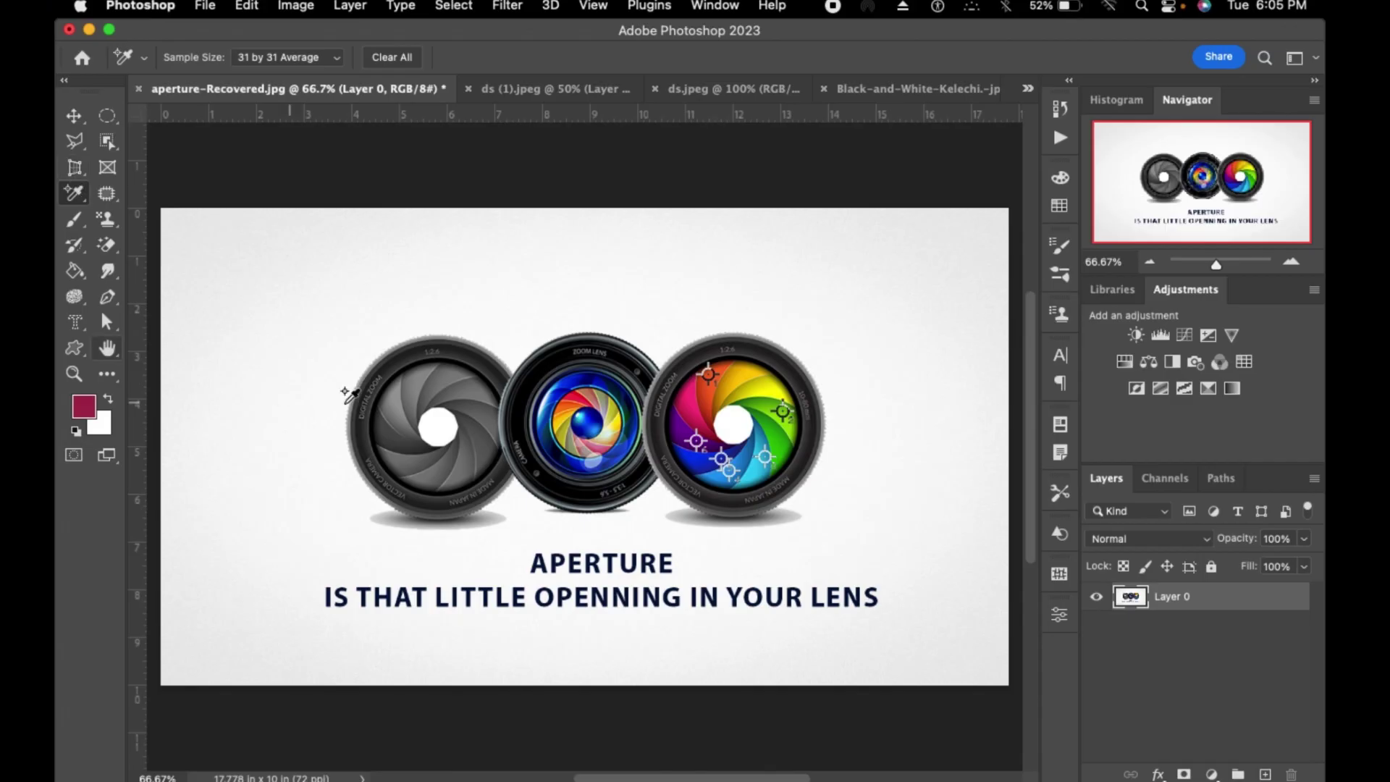
pyautogui.click(725, 376)
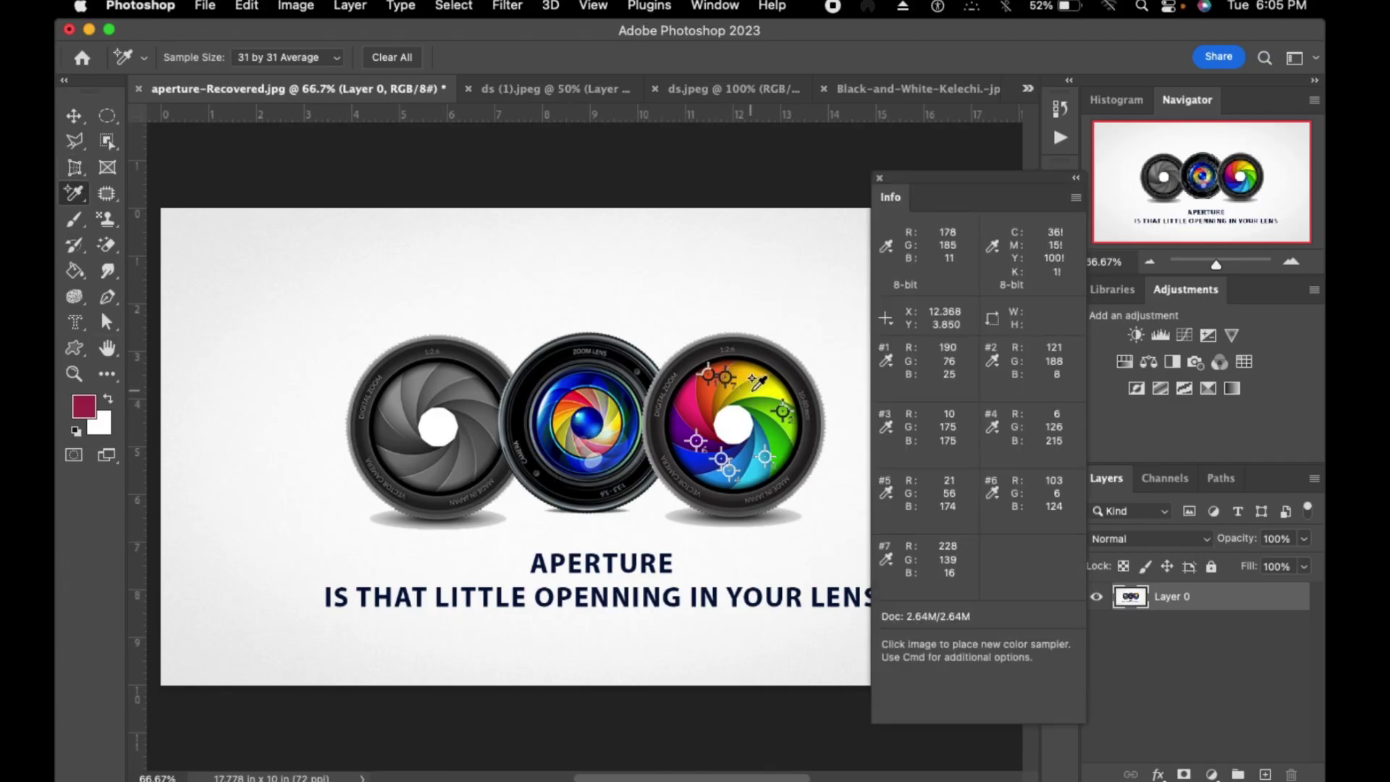
pyautogui.click(752, 390)
pyautogui.click(787, 427)
pyautogui.click(777, 443)
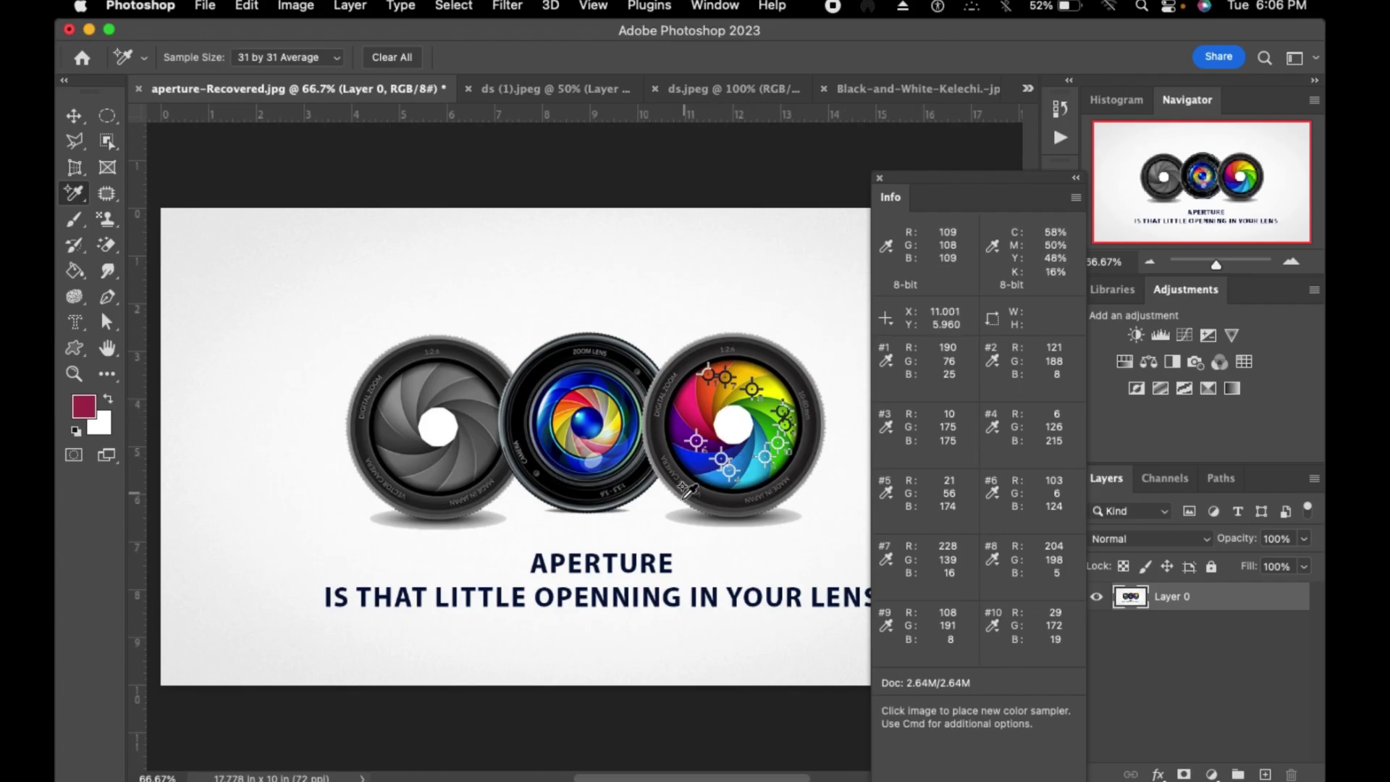
# - Undo the four newly added colour sampler points and hide the Info readout
pyautogui.press('super+z')
pyautogui.press('super+z')
pyautogui.press('super+z')
pyautogui.press('super+z')
pyautogui.press('super+z')
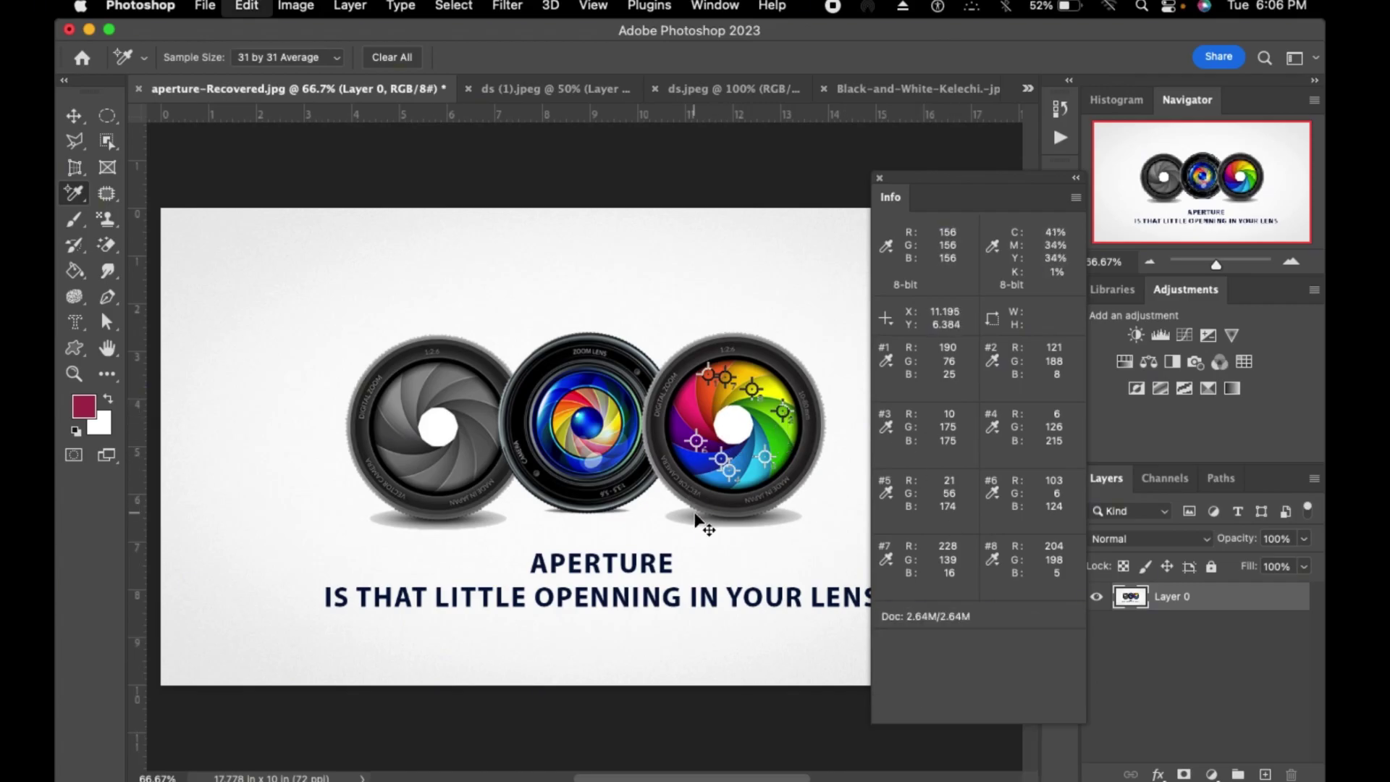
pyautogui.press('super+z')
pyautogui.press('super+z')
pyautogui.press('super+z')
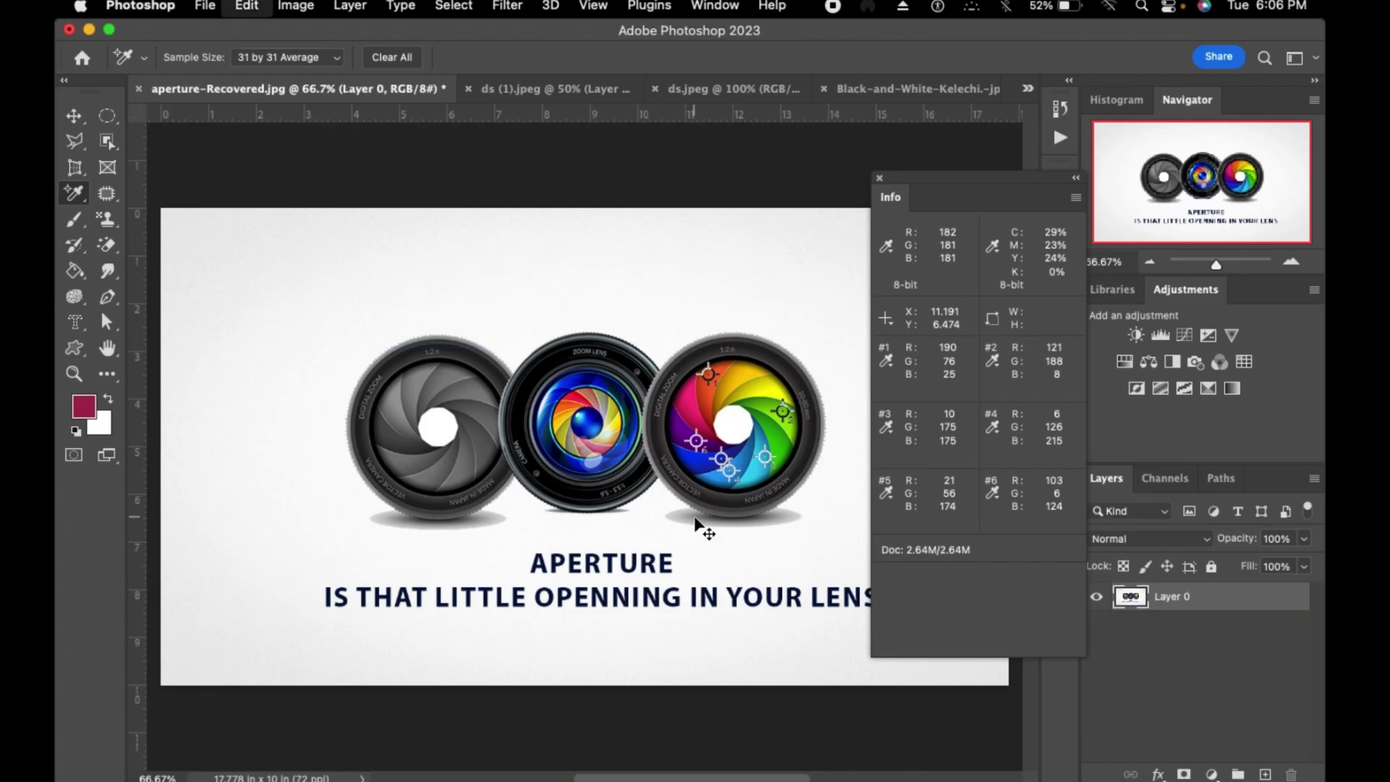
pyautogui.press('F8')
# - Measure the horizontal distance above the grey and middle lenses with the Ruler Tool
pyautogui.rightClick(75, 193)
pyautogui.click(132, 249)
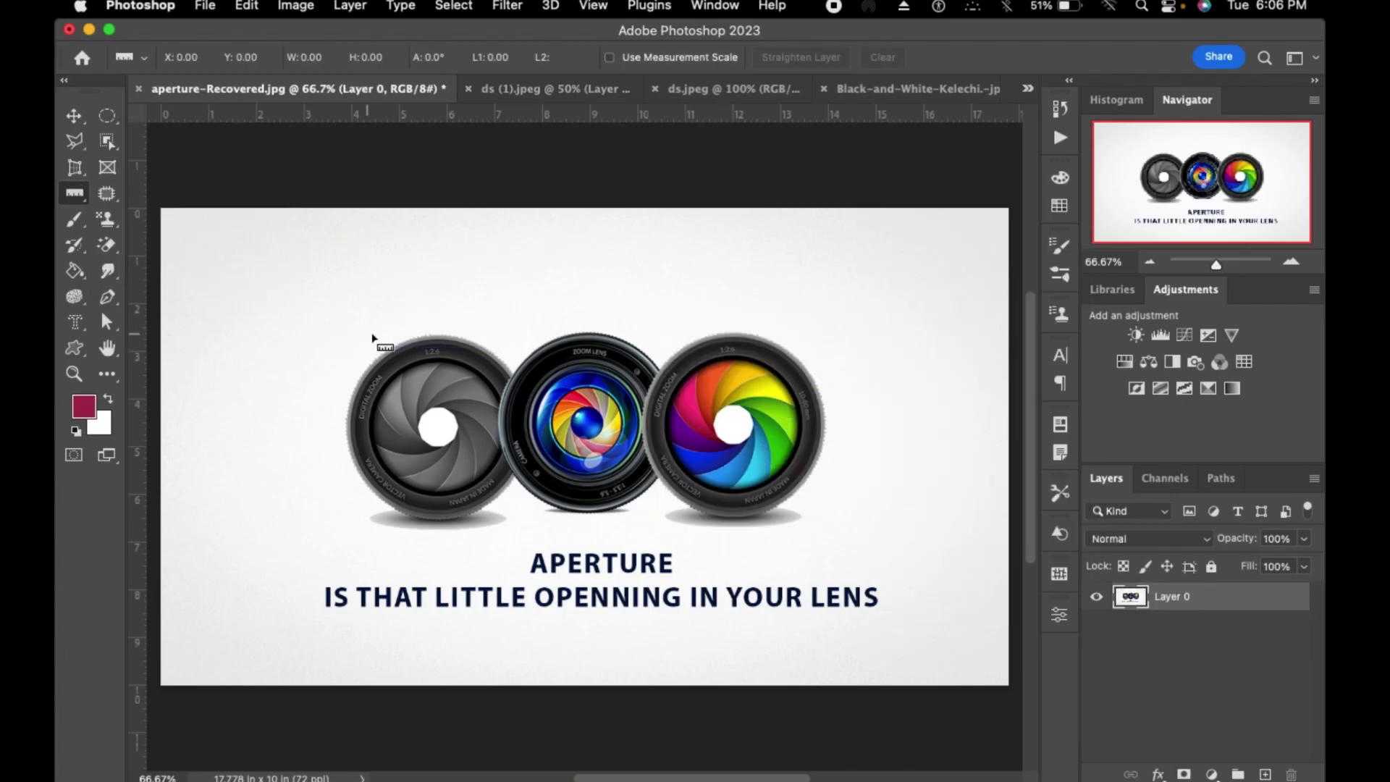
pyautogui.moveTo(383, 319); pyautogui.dragTo(605, 319)
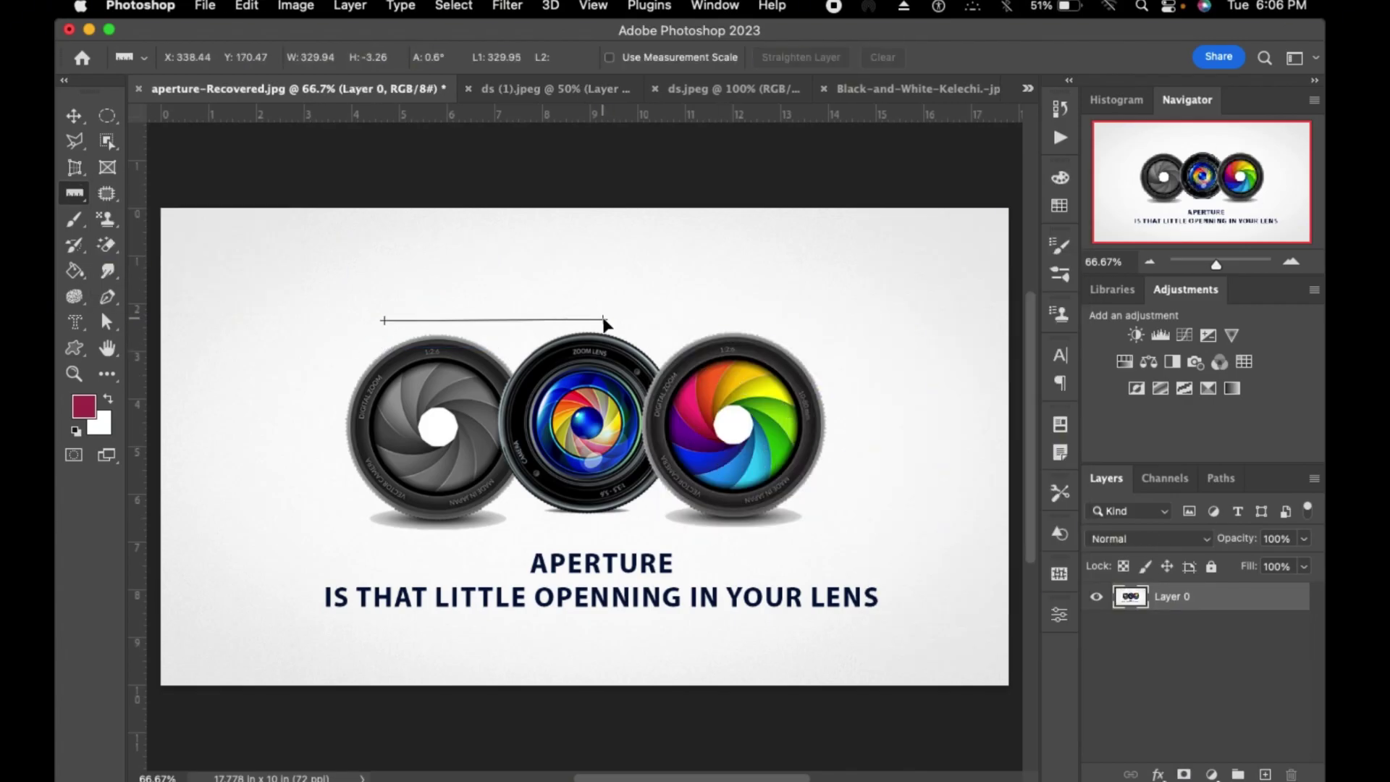
# - Place a note reading "change to whit" on the upper part of the grey lens with the Note Tool
pyautogui.rightClick(75, 192)
pyautogui.click(138, 270)
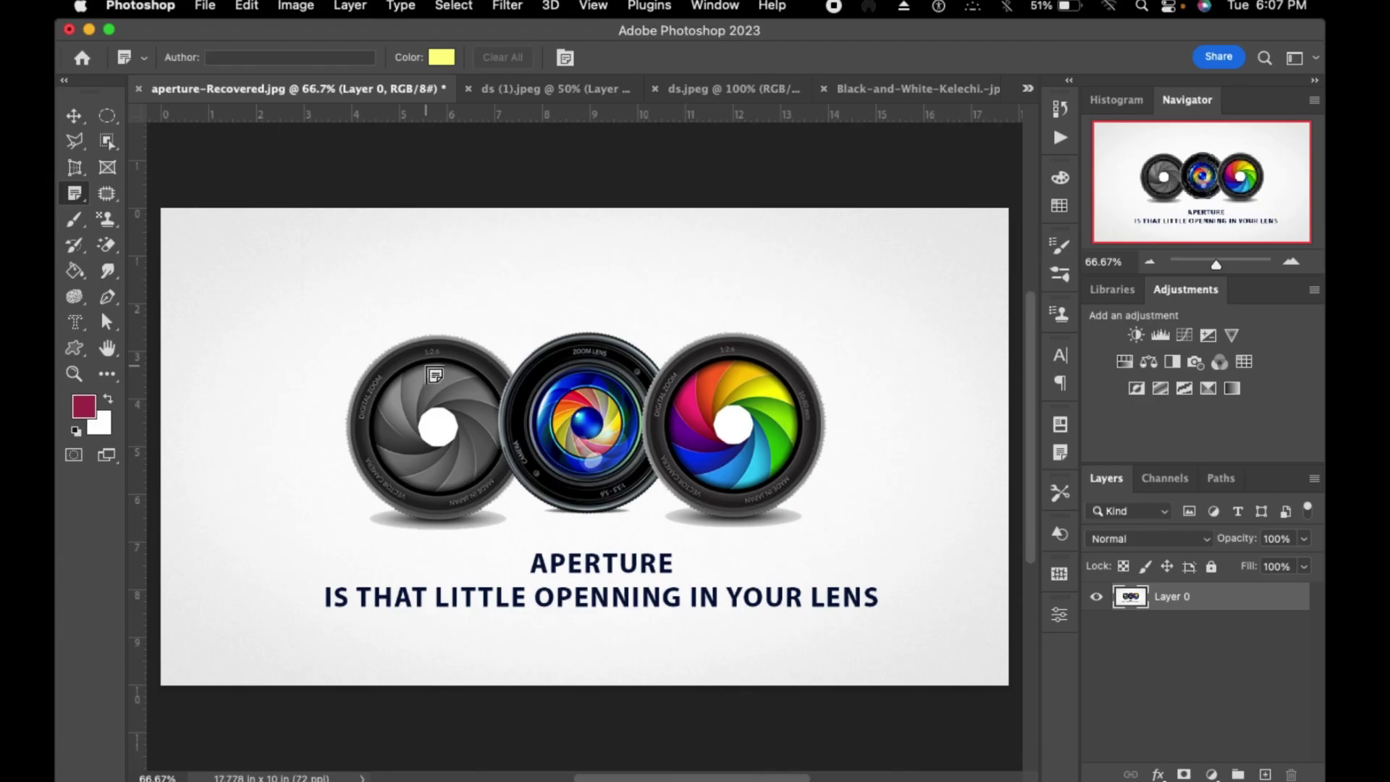
pyautogui.click(434, 375)
pyautogui.write('change to whit')
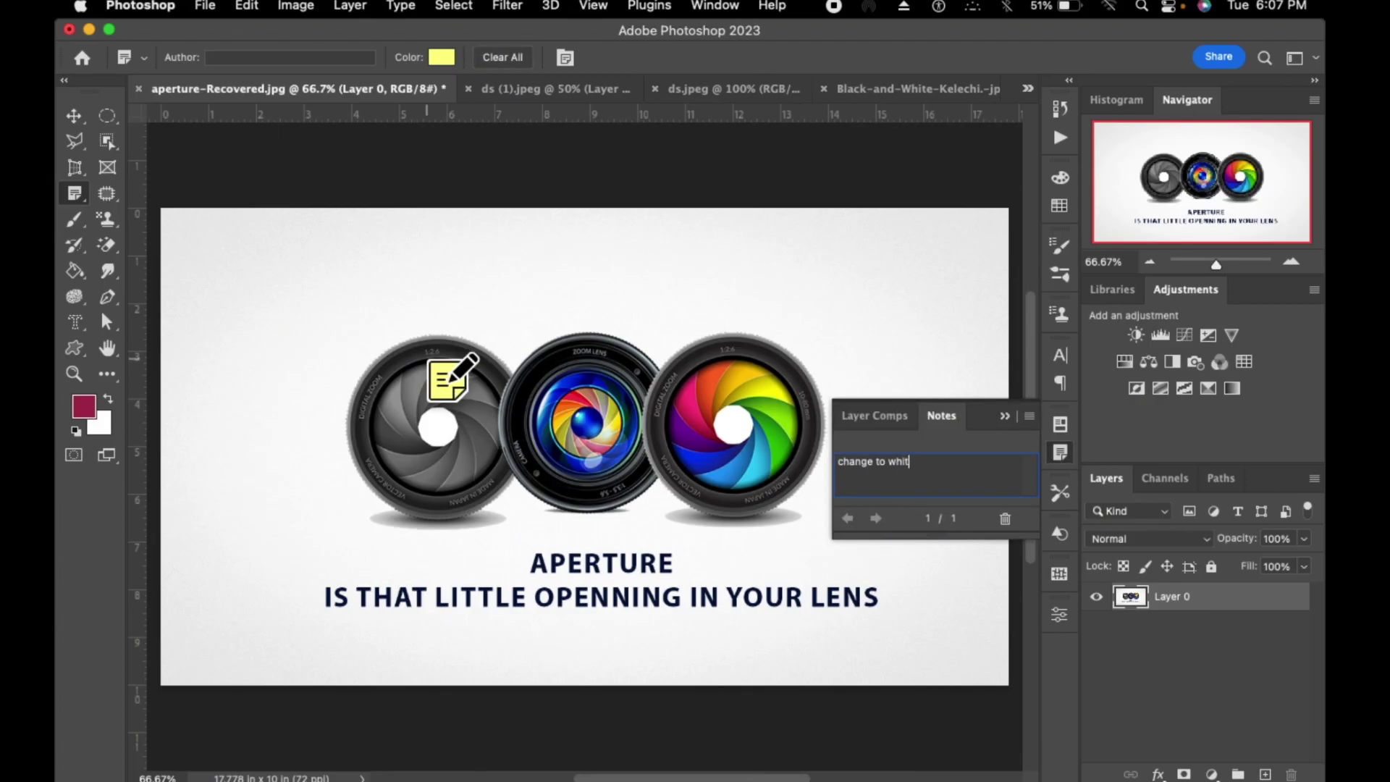
# - Remove the note from the grey lens, and paste the copied picture area as a layer and undo the paste
pyautogui.write('v')
pyautogui.rightClick(452, 380)
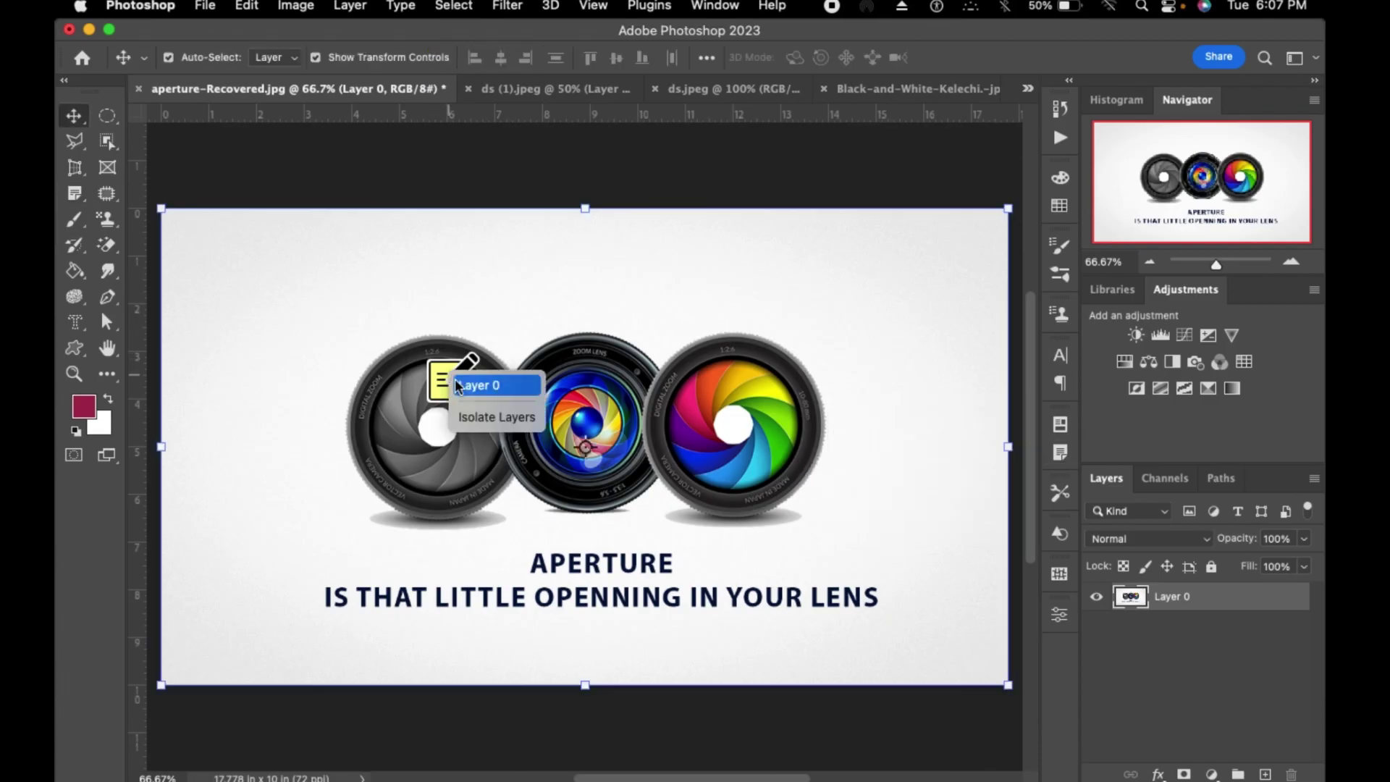
pyautogui.click(464, 377)
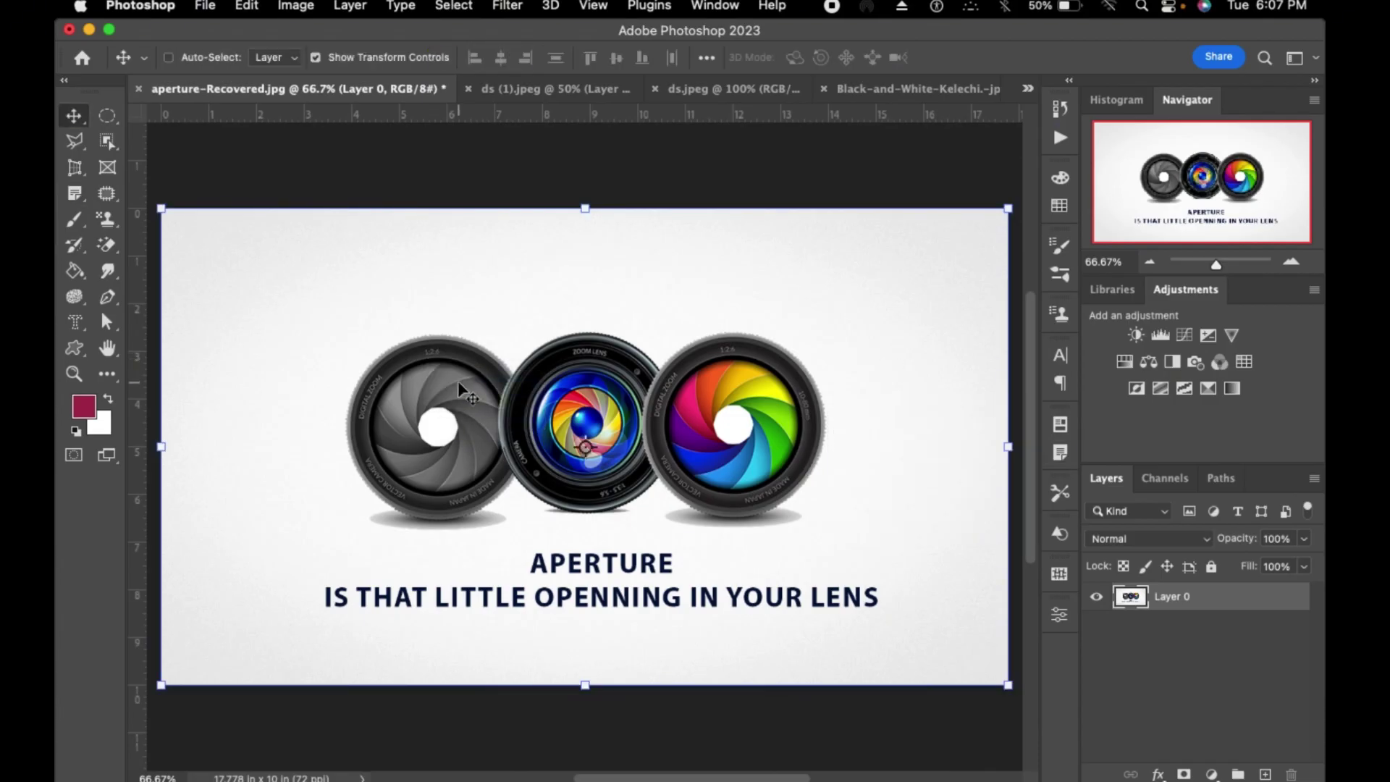
pyautogui.press('super+v')
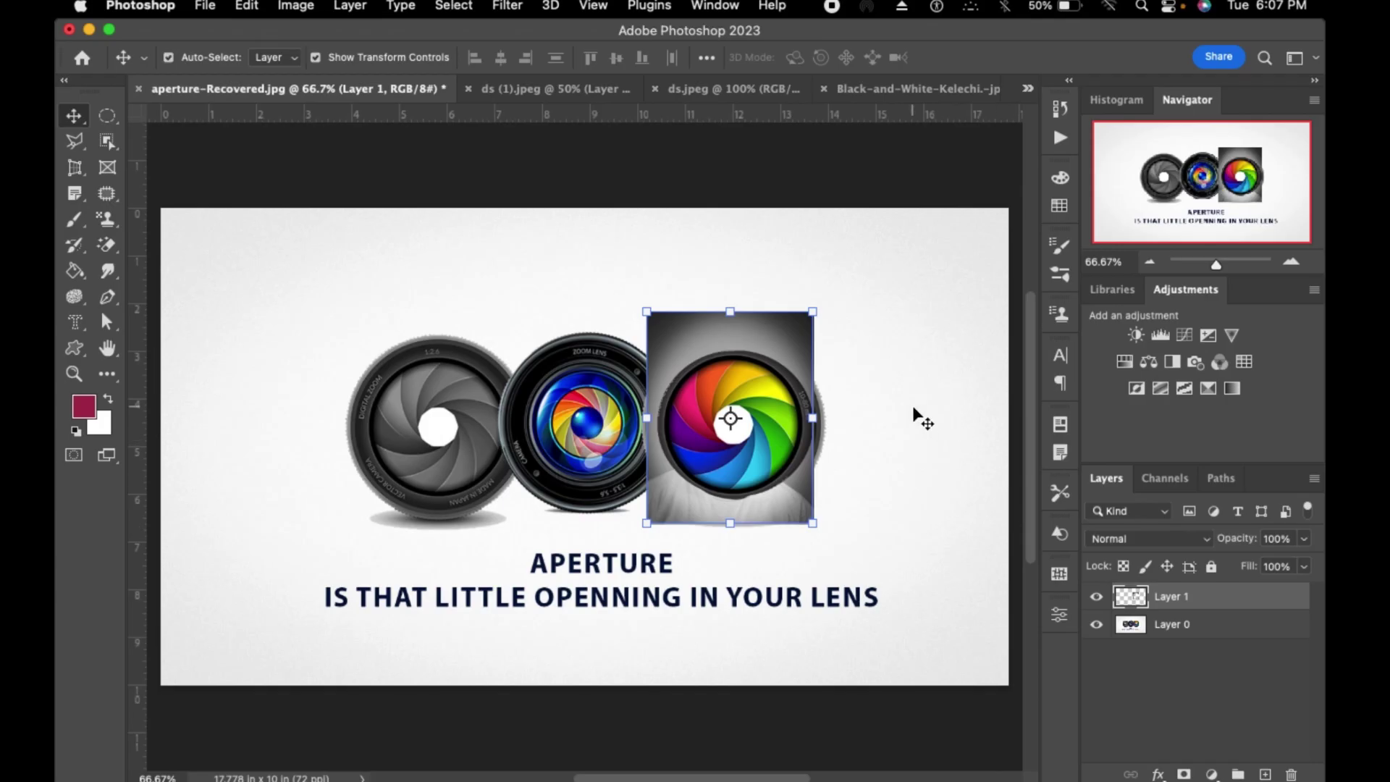
pyautogui.press('super+z')
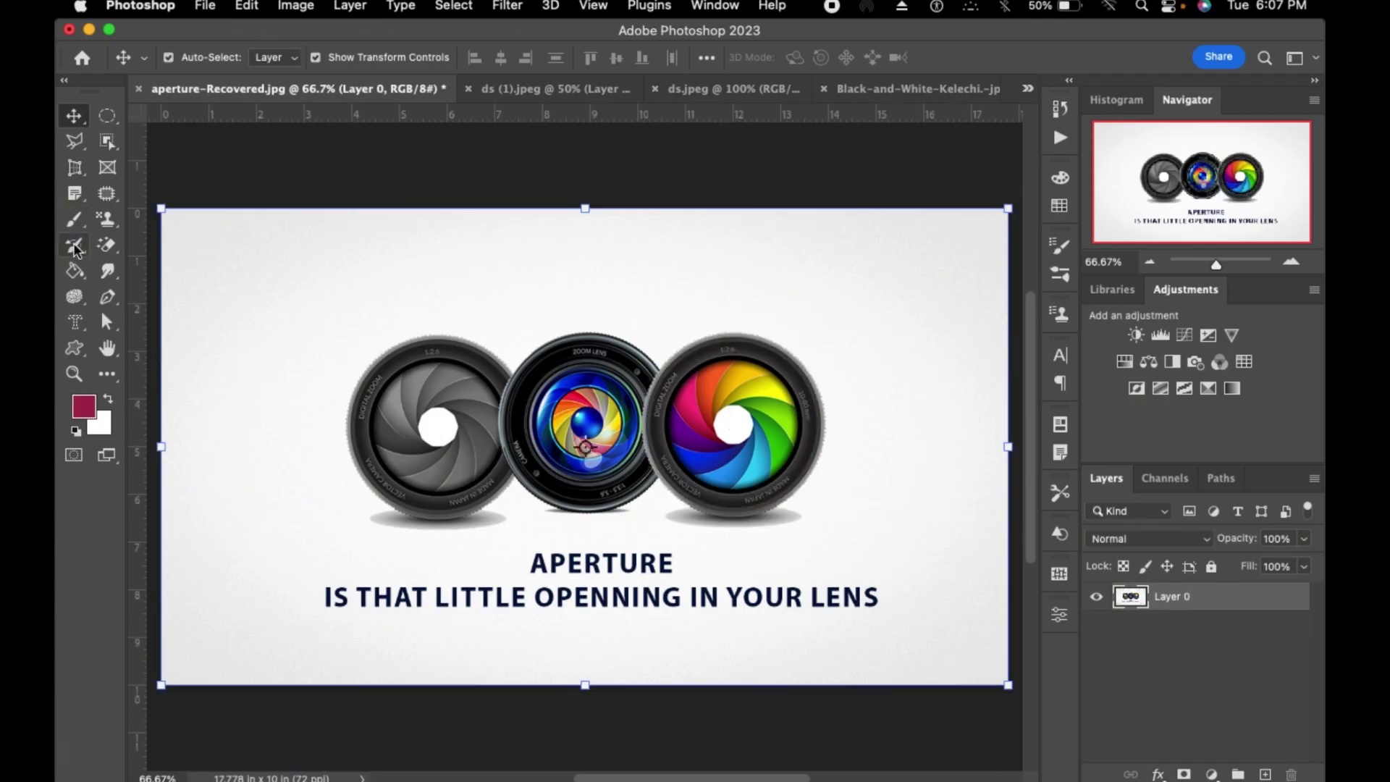
# - Place a note reading "white" on the upper blades of the grey lens with the Note Tool and collapse the note text
pyautogui.click(74, 193)
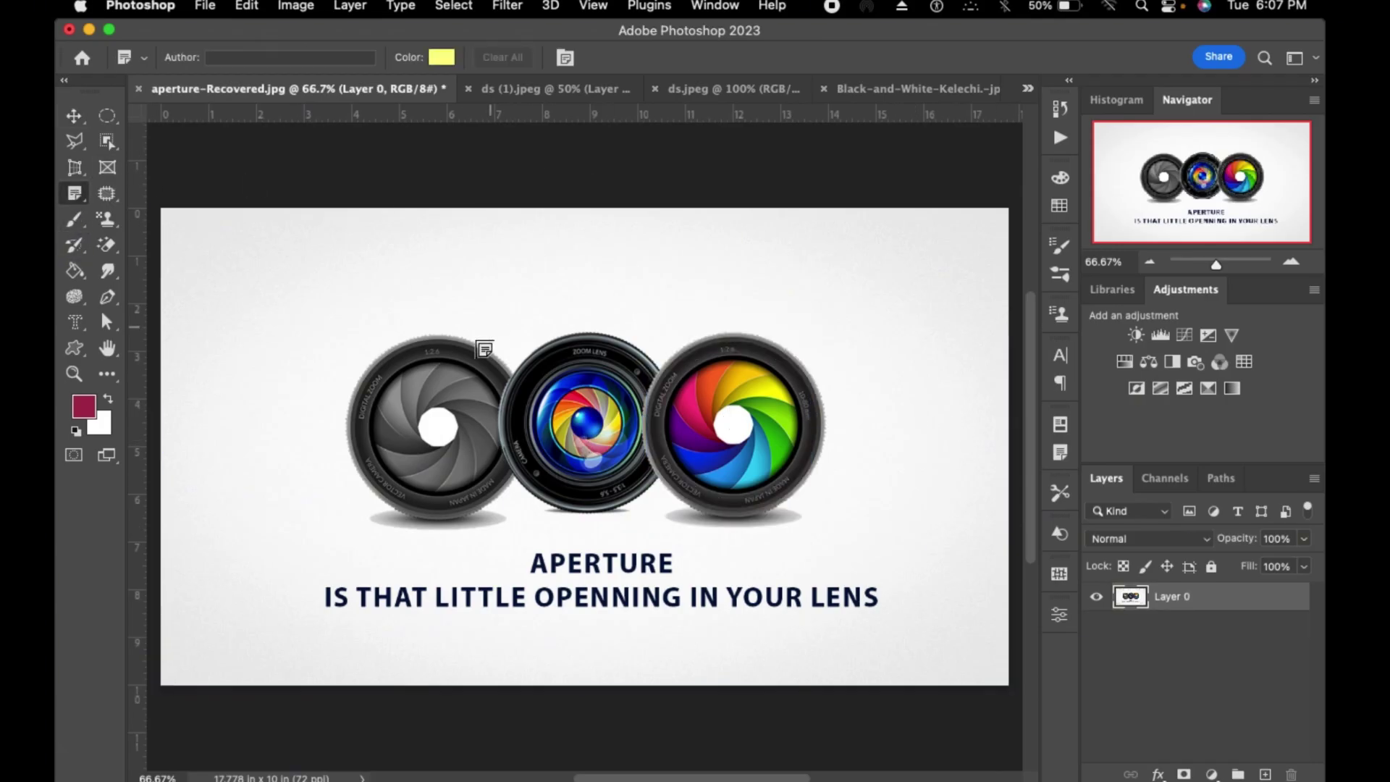
pyautogui.click(431, 380)
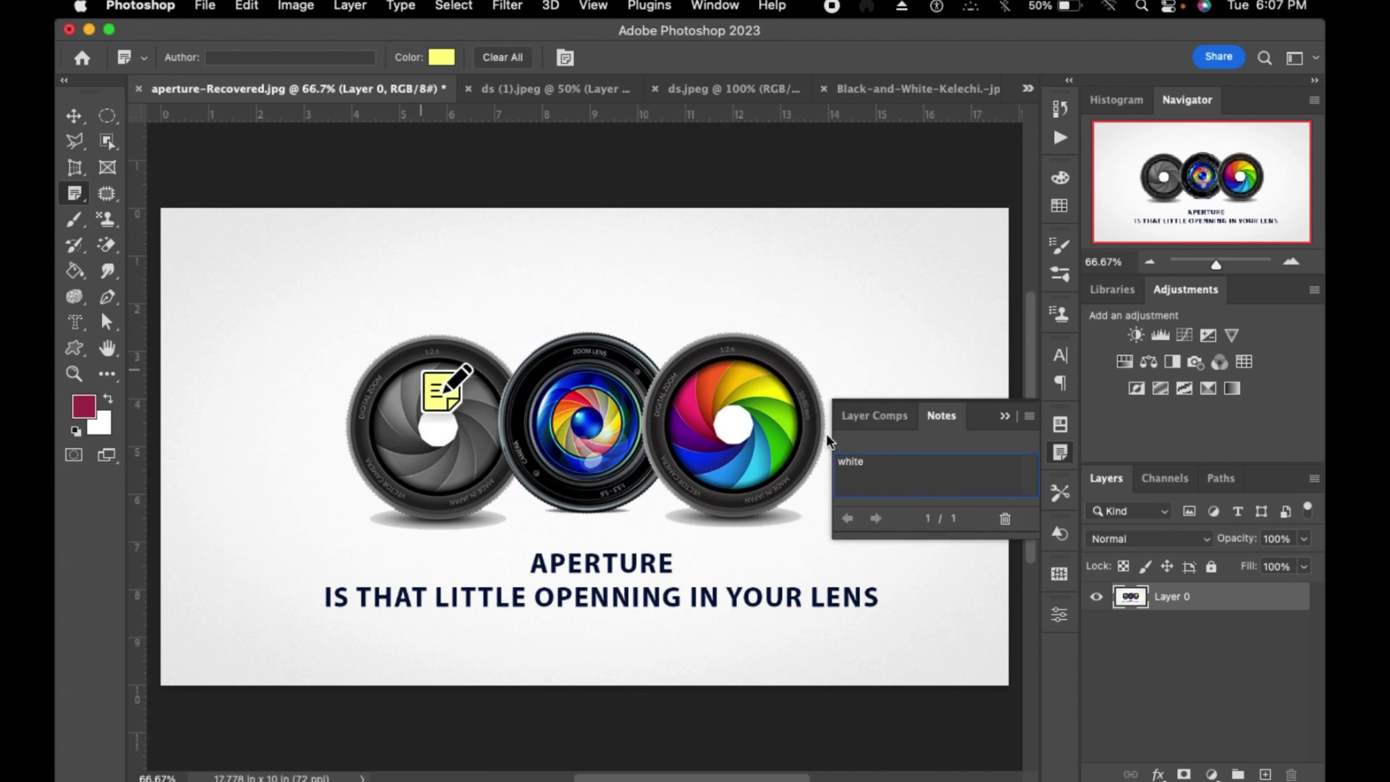
pyautogui.write('white')
pyautogui.press('Return')
pyautogui.click(1008, 418)
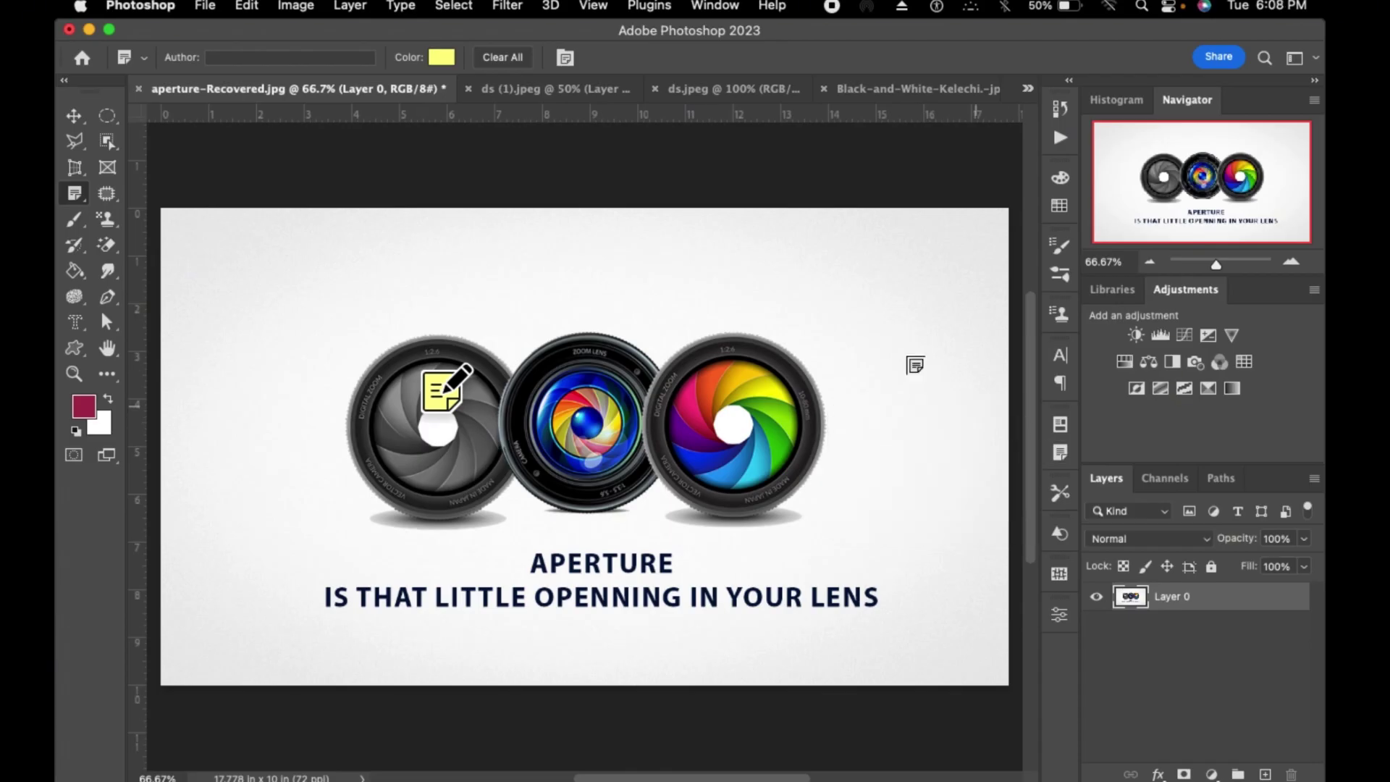
# - Reopen the text of the note on the grey lens to read it and close it again
pyautogui.click(71, 116)
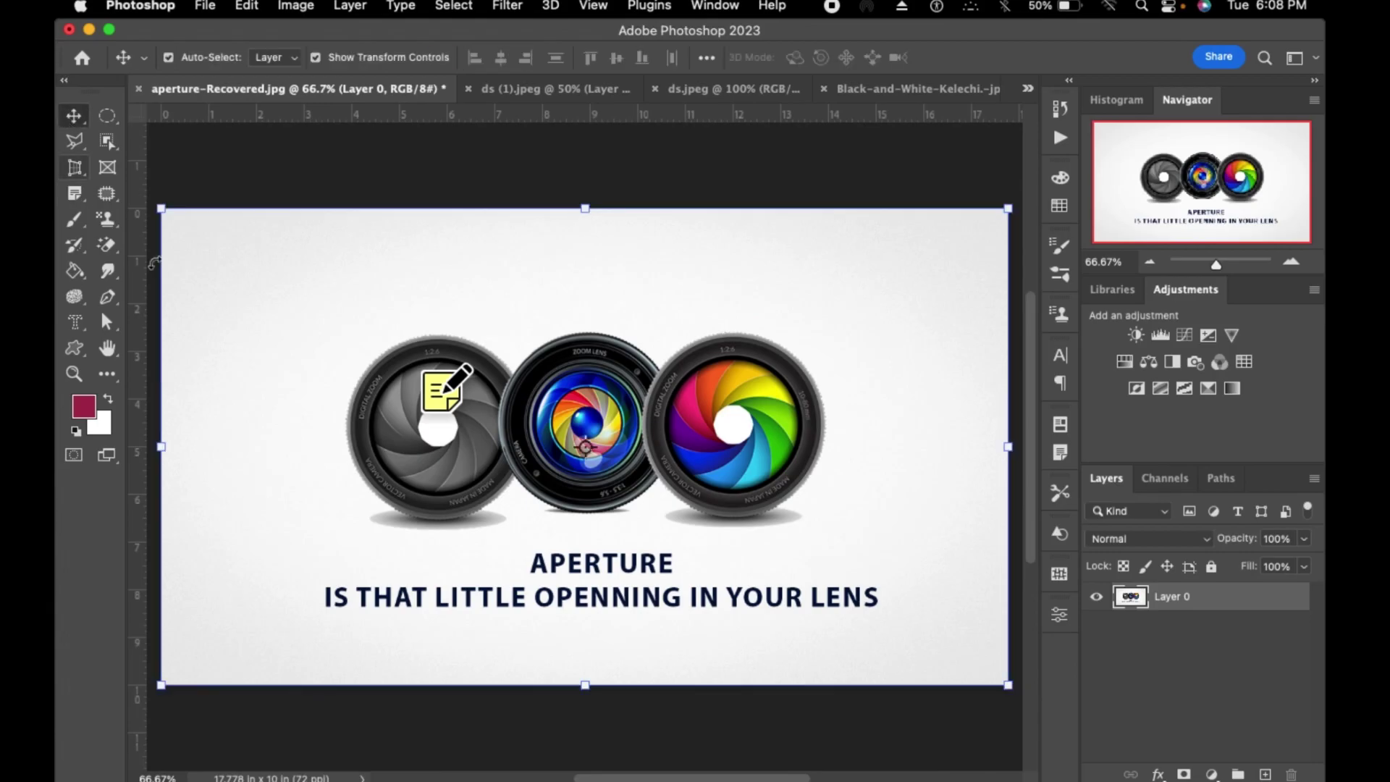
pyautogui.click(74, 193)
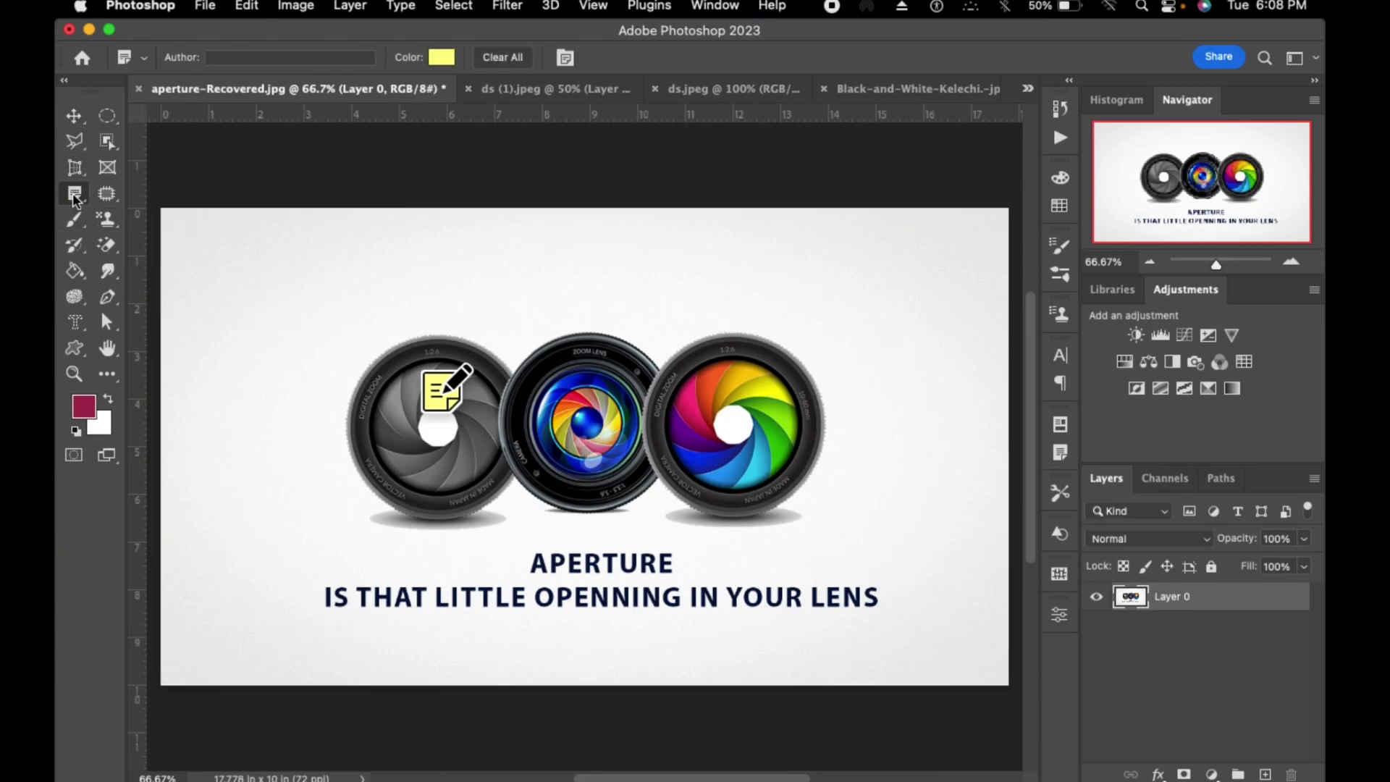
pyautogui.click(1060, 452)
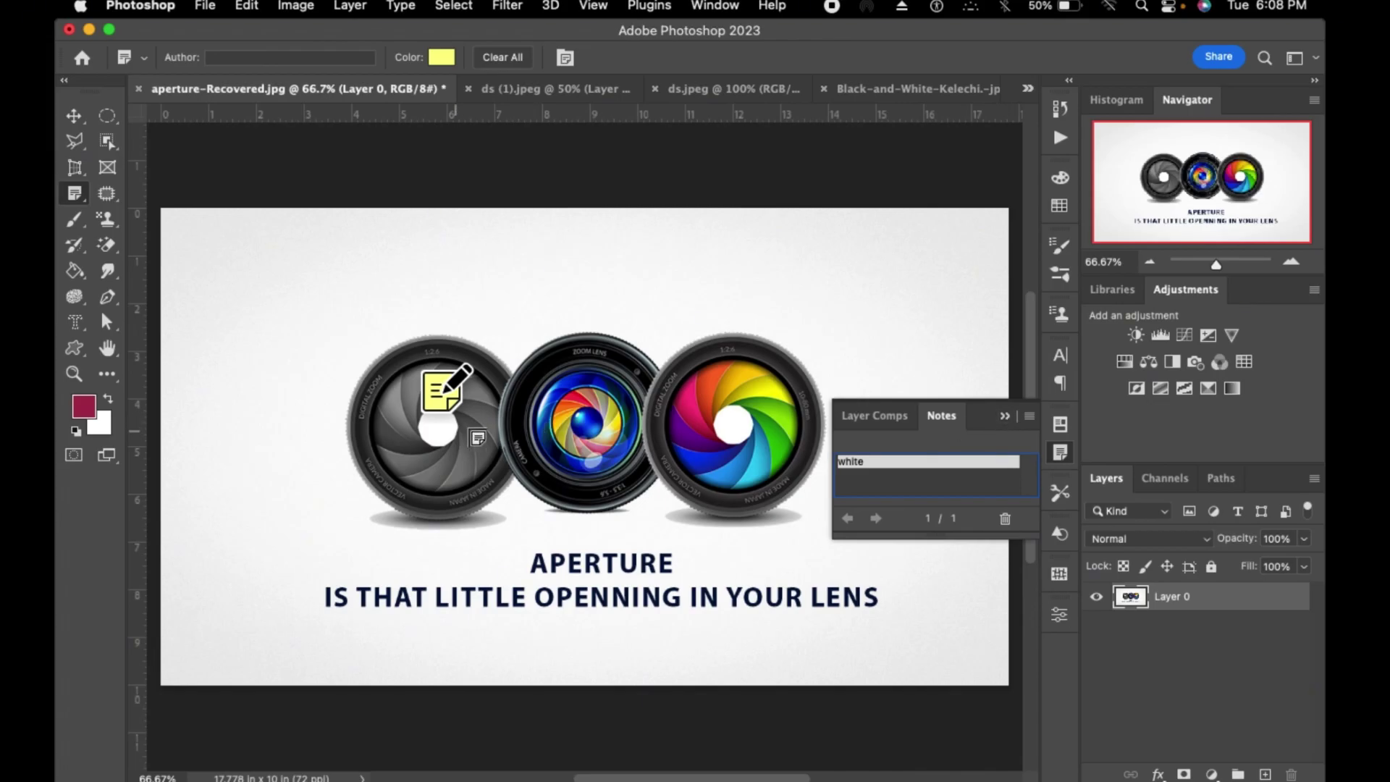
pyautogui.click(1004, 419)
# - Activate the Spot Healing Brush Tool and switch to the black-and-white portrait document
pyautogui.click(106, 195)
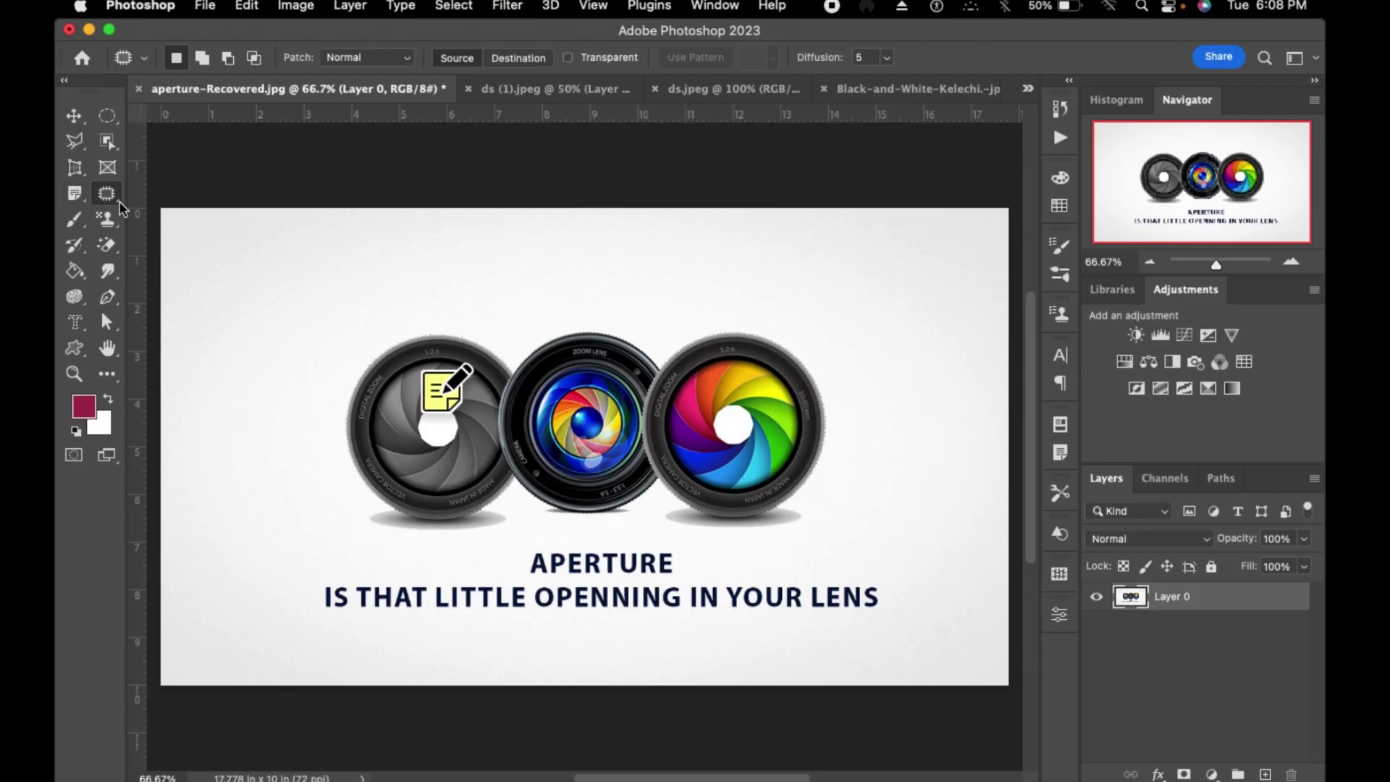
pyautogui.hotkey('shift', 'j')
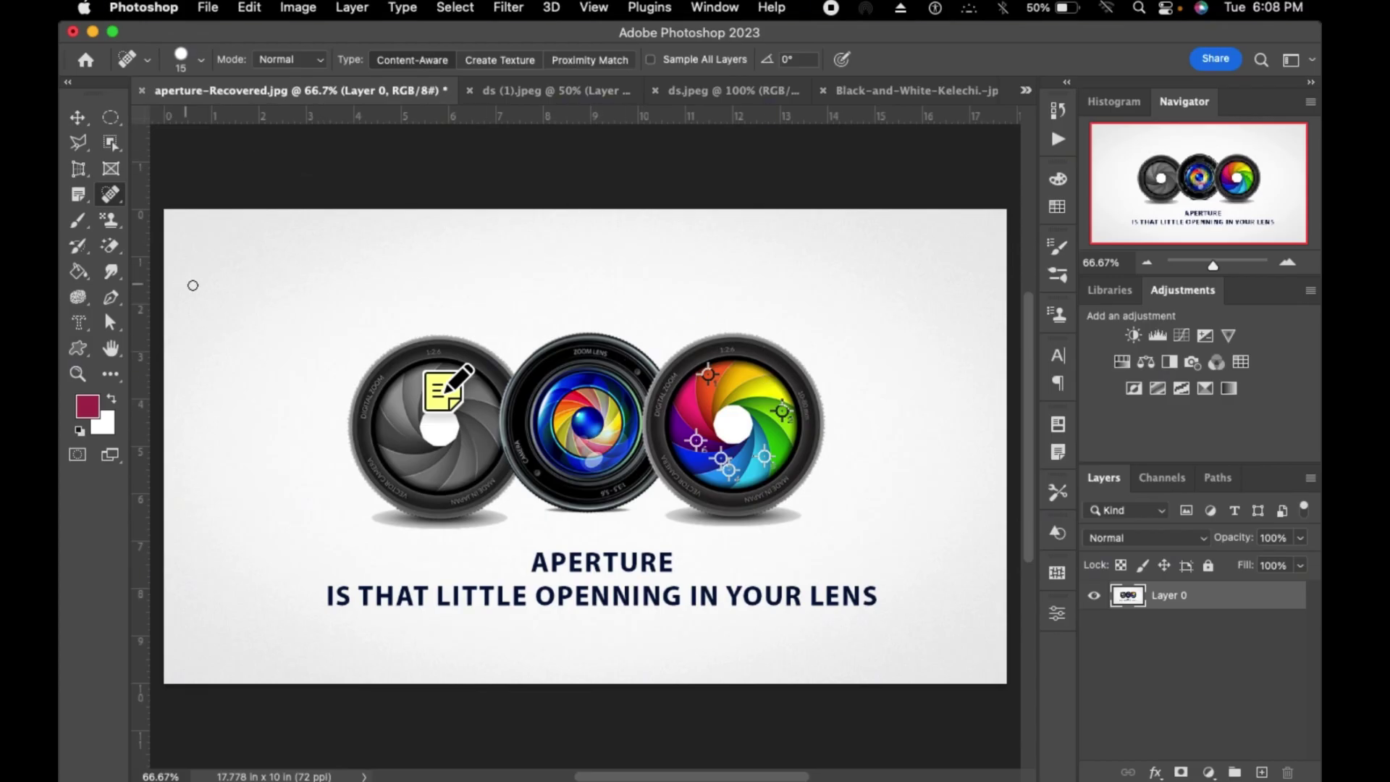
pyautogui.click(695, 91)
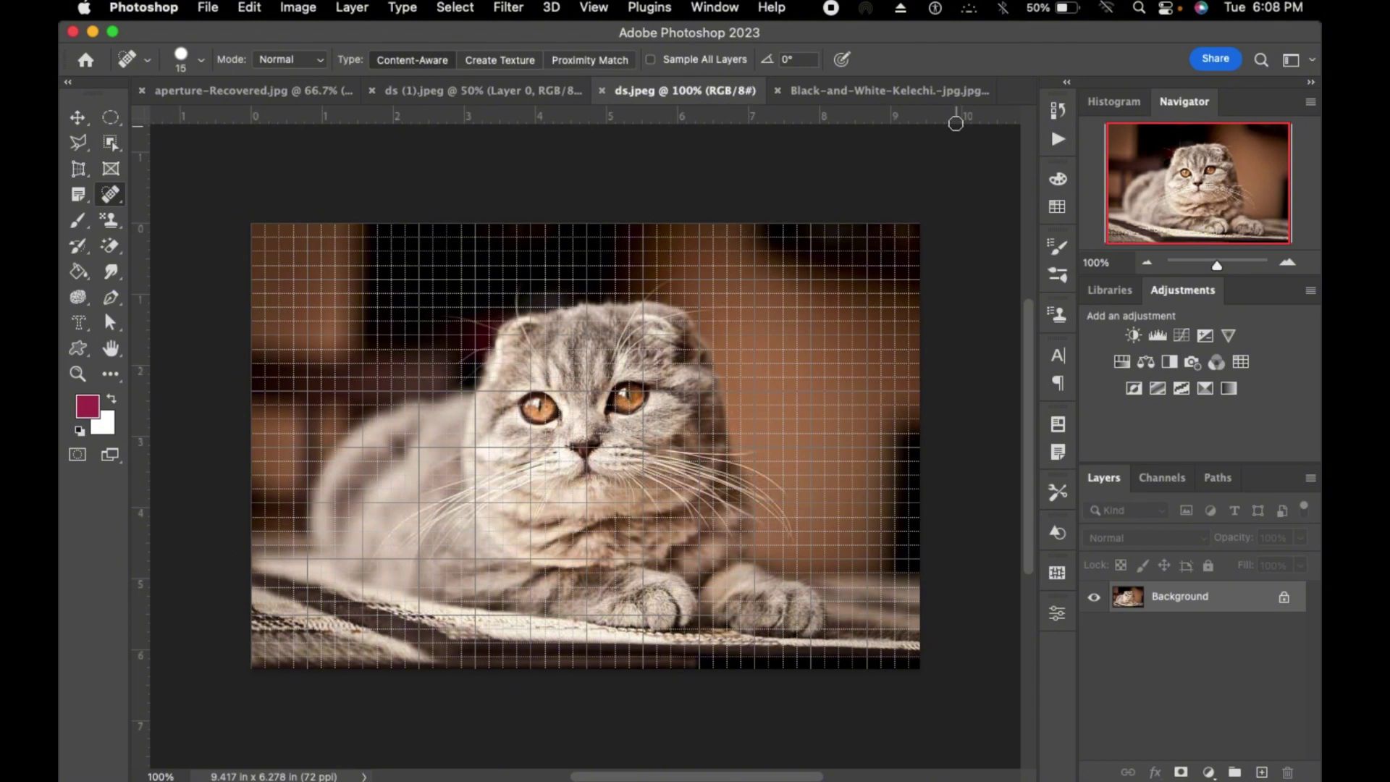
pyautogui.click(890, 91)
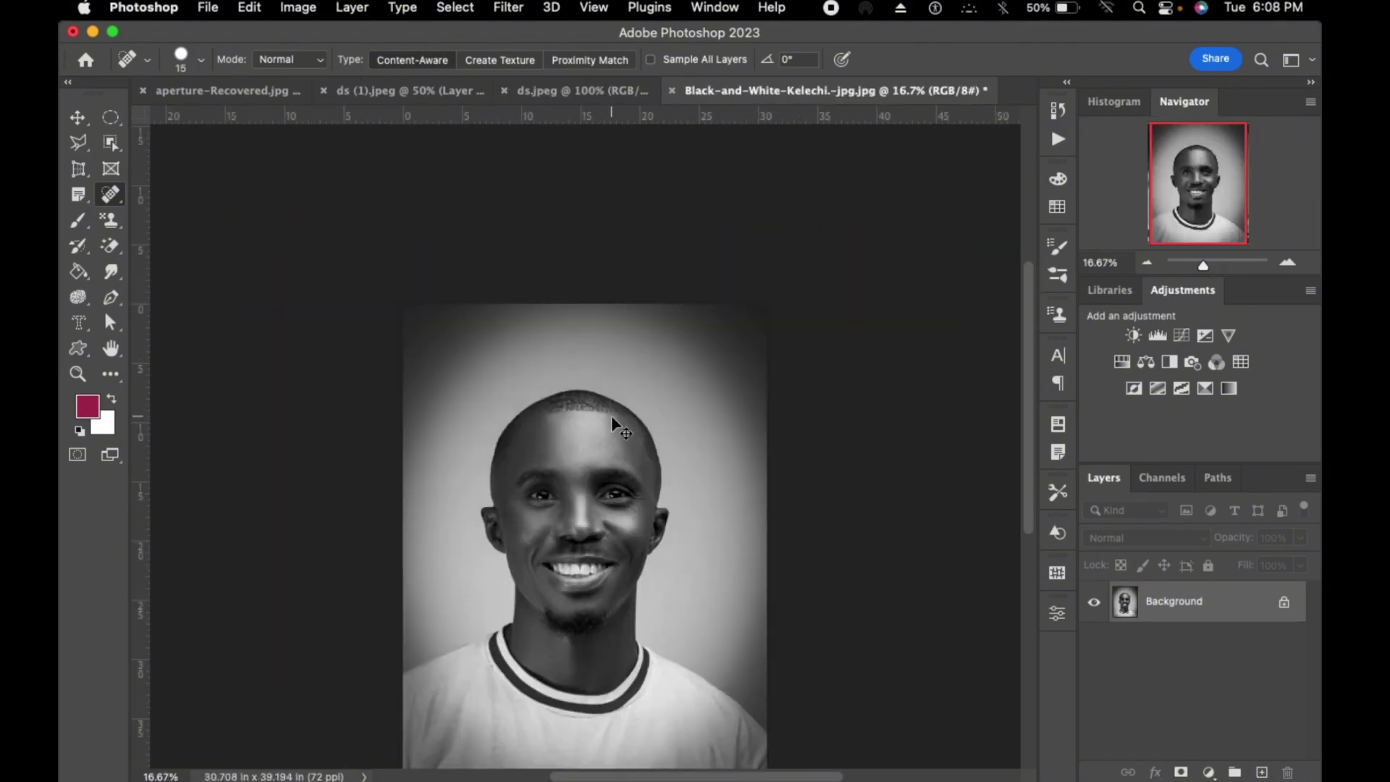
# - Heal the small crease in the middle of the man's forehead with the Spot Healing Brush Tool, enlarging the brush to 35
pyautogui.press('super+plus')
pyautogui.press('super+plus')
pyautogui.press('super+plus')
pyautogui.press('super+plus')
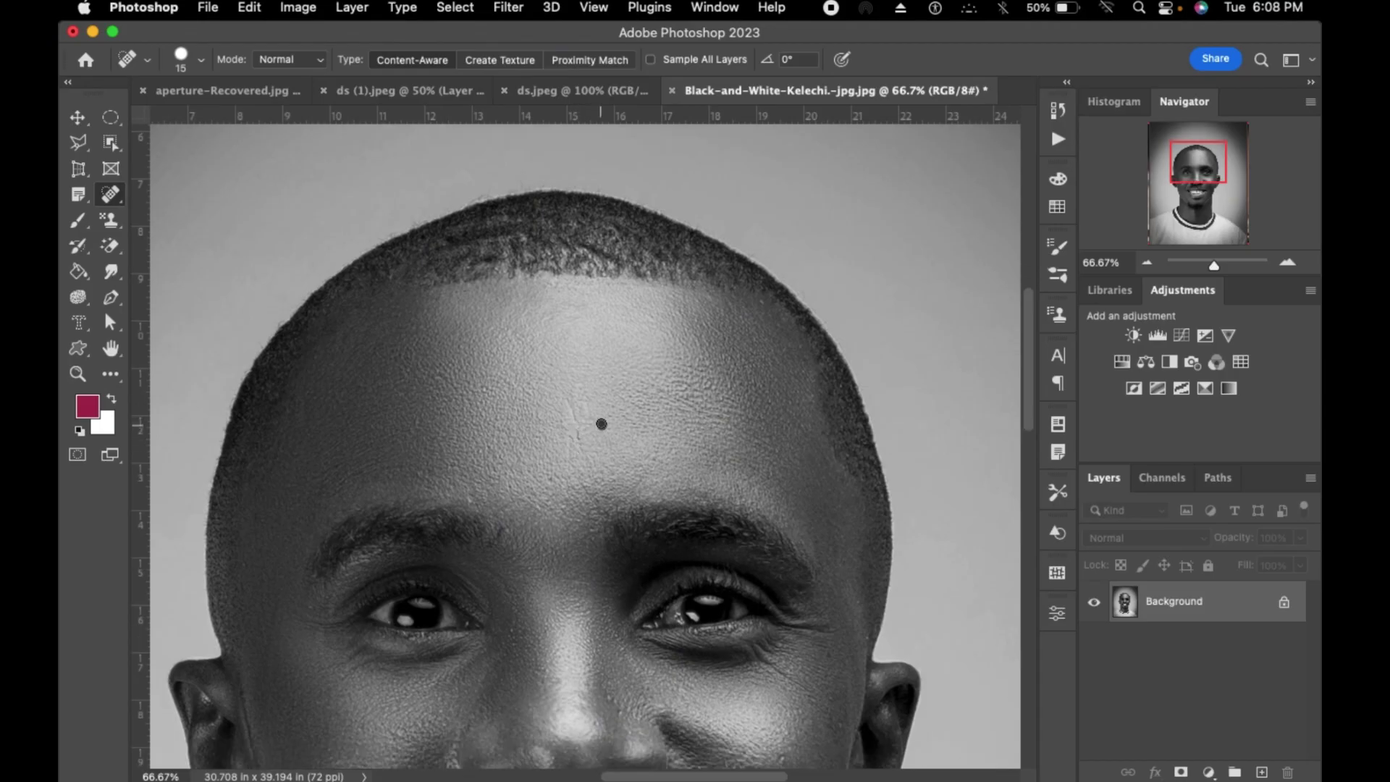
pyautogui.press('super+plus')
pyautogui.press('super+plus')
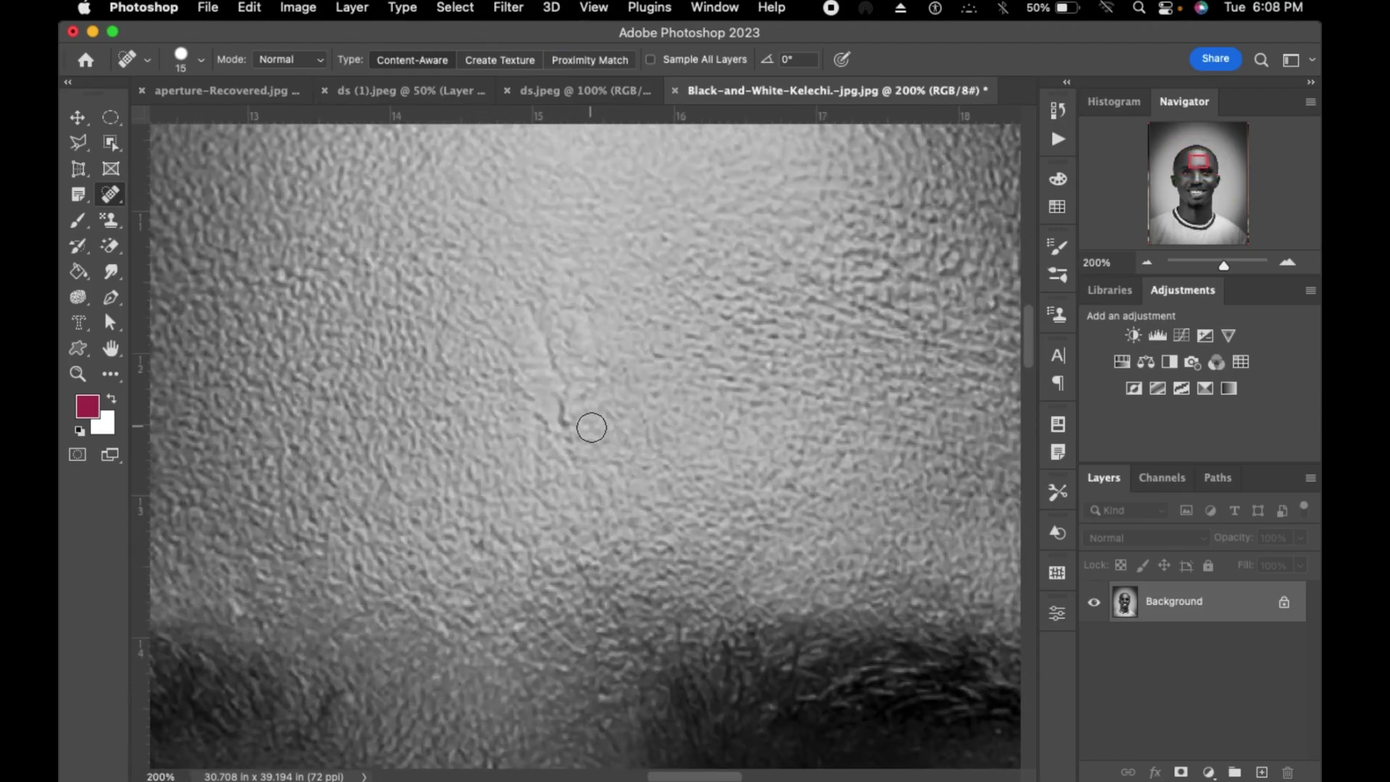
pyautogui.press(']')
pyautogui.moveTo(551, 441)
pyautogui.mouseDown()
pyautogui.moveTo(582, 384)
pyautogui.moveTo(550, 362)
pyautogui.mouseUp()
pyautogui.press(']')
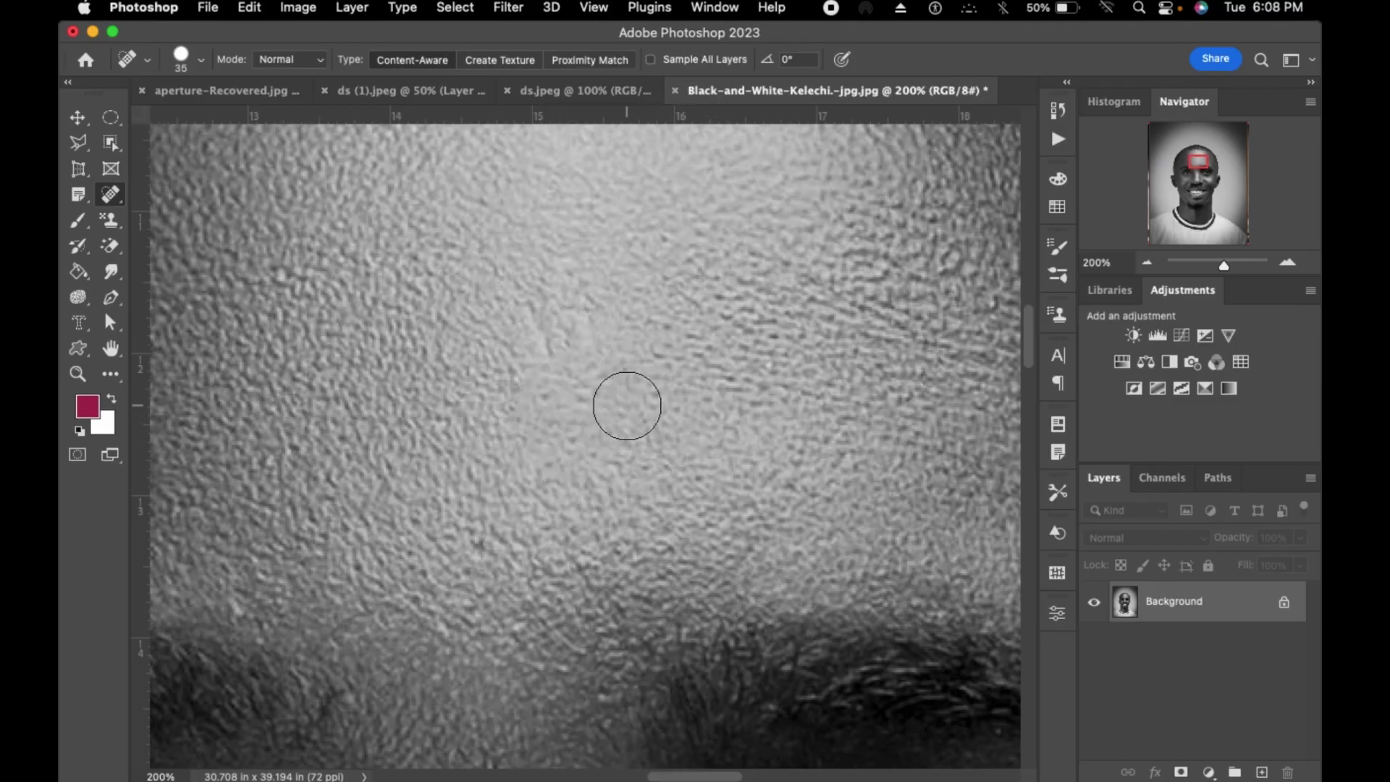
# - Paint over the wrinkles below and beside both eyes with the Spot Healing Brush Tool at size 35
pyautogui.press('super+minus')
pyautogui.press('super+minus')
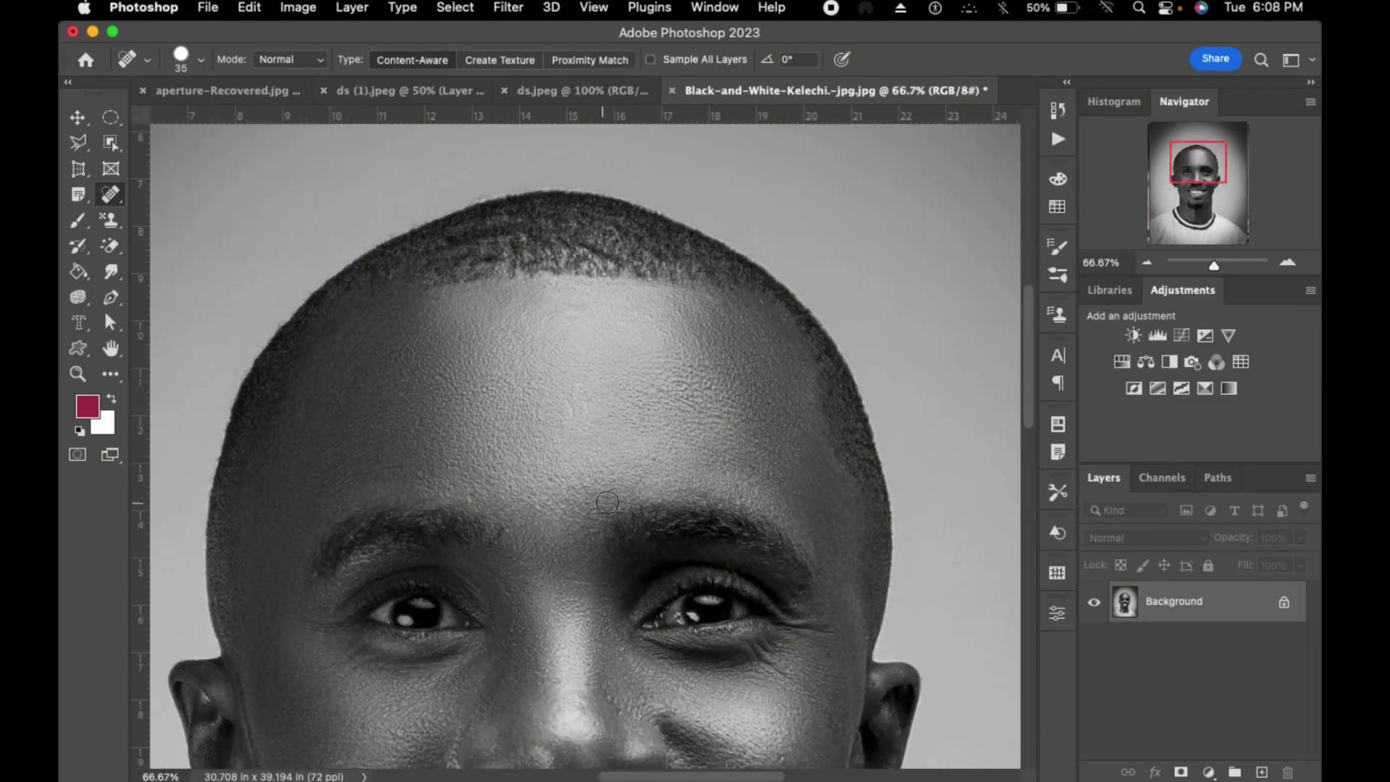
pyautogui.scroll(-5, 606, 502)
pyautogui.scroll(-4, 777, 572)
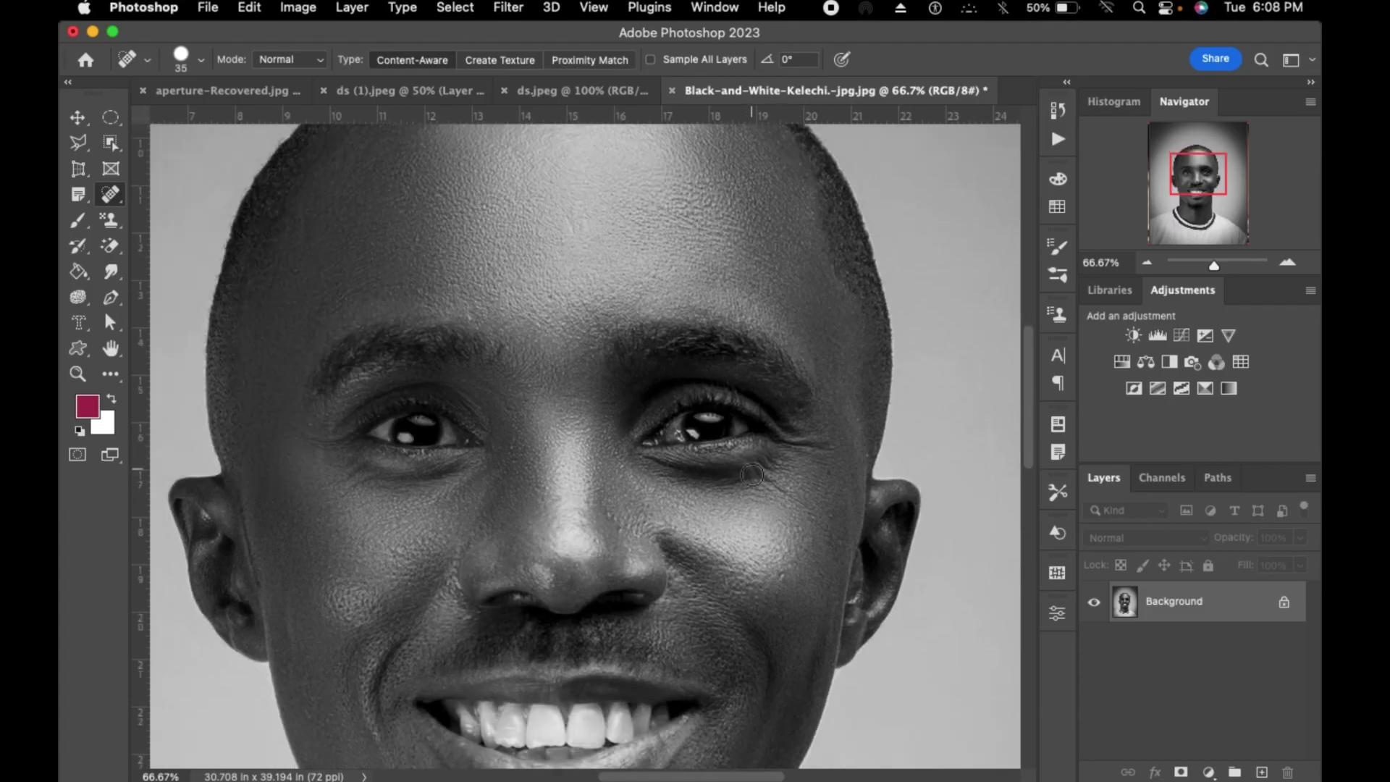
pyautogui.moveTo(752, 474)
pyautogui.mouseDown()
pyautogui.moveTo(739, 492)
pyautogui.moveTo(792, 452)
pyautogui.moveTo(782, 485)
pyautogui.moveTo(818, 440)
pyautogui.moveTo(794, 497)
pyautogui.mouseUp()
pyautogui.moveTo(796, 490)
pyautogui.mouseDown()
pyautogui.moveTo(760, 490)
pyautogui.moveTo(813, 444)
pyautogui.moveTo(828, 456)
pyautogui.mouseUp()
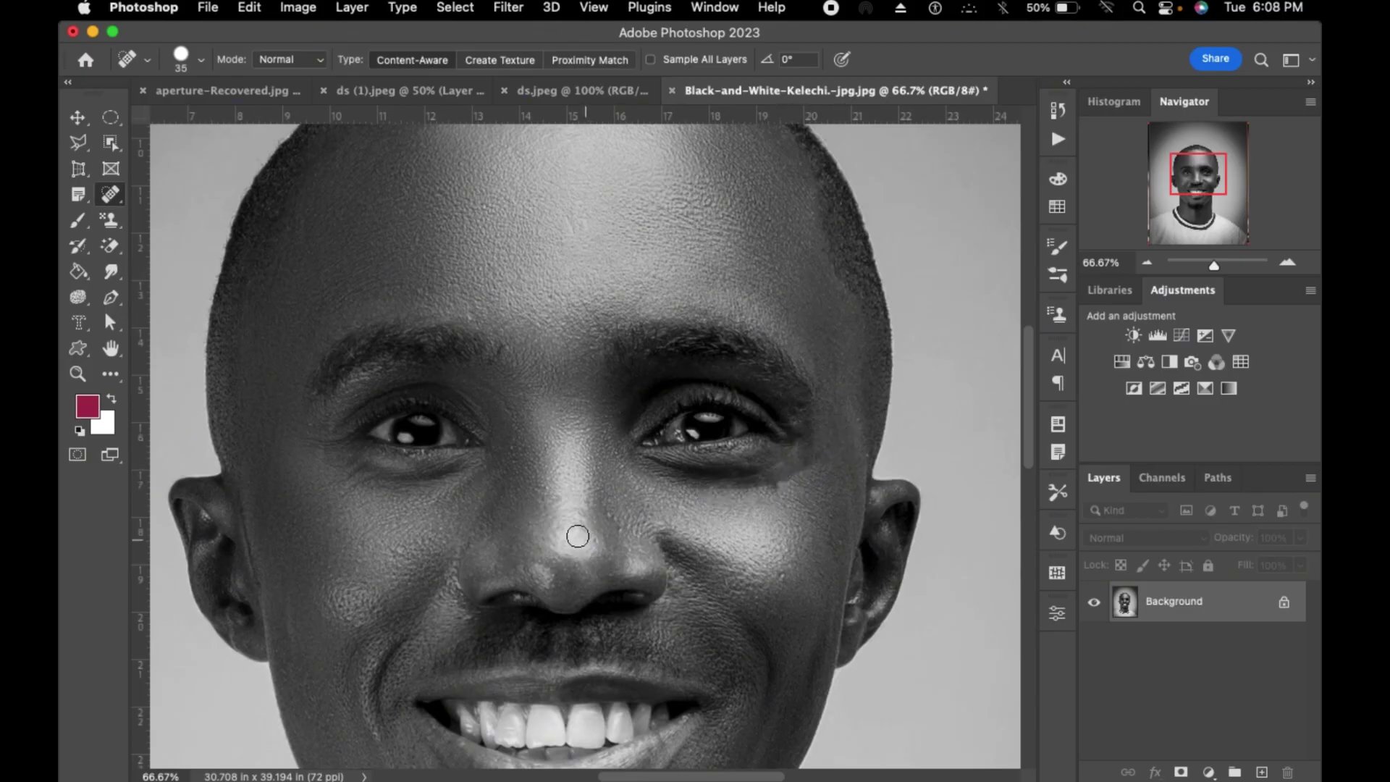
pyautogui.scroll(-3, 552, 486)
pyautogui.moveTo(370, 395); pyautogui.dragTo(308, 372)
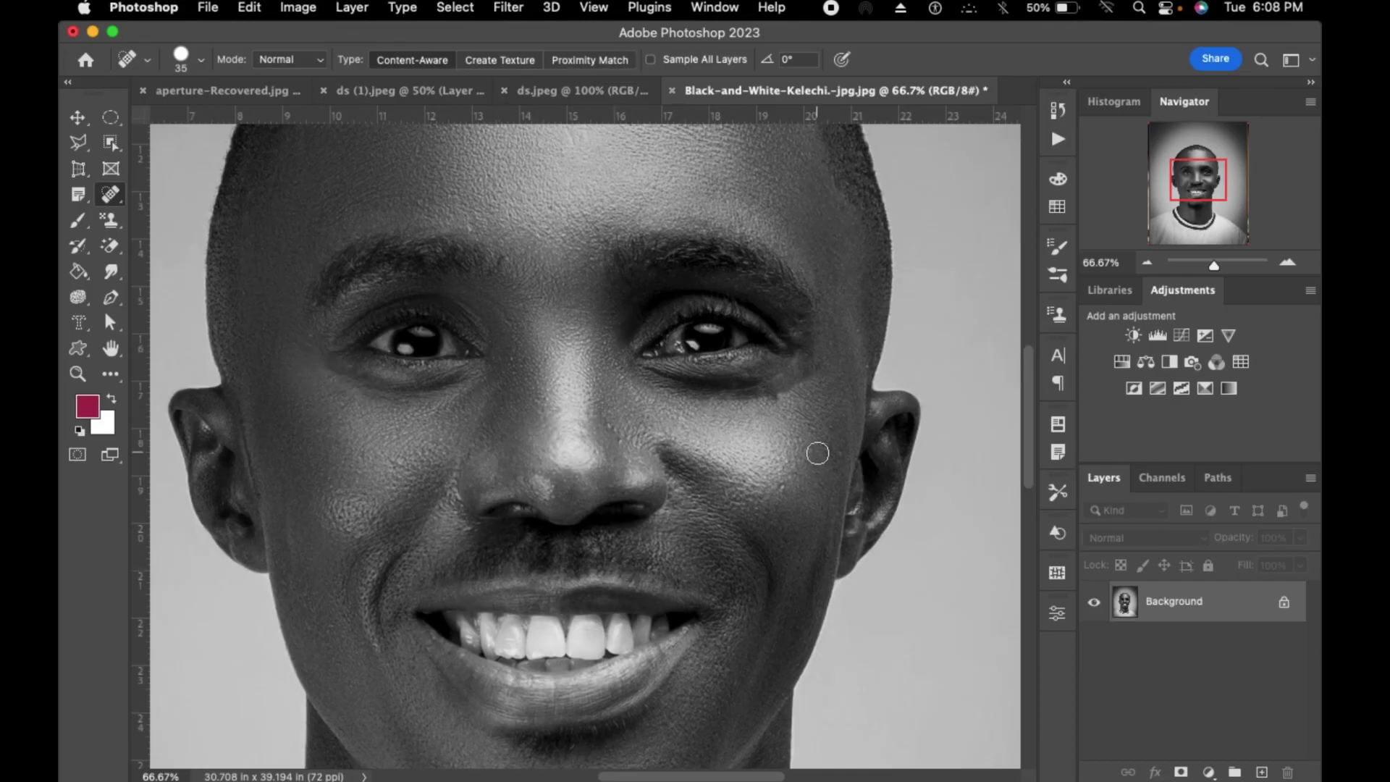
pyautogui.press('super+0')
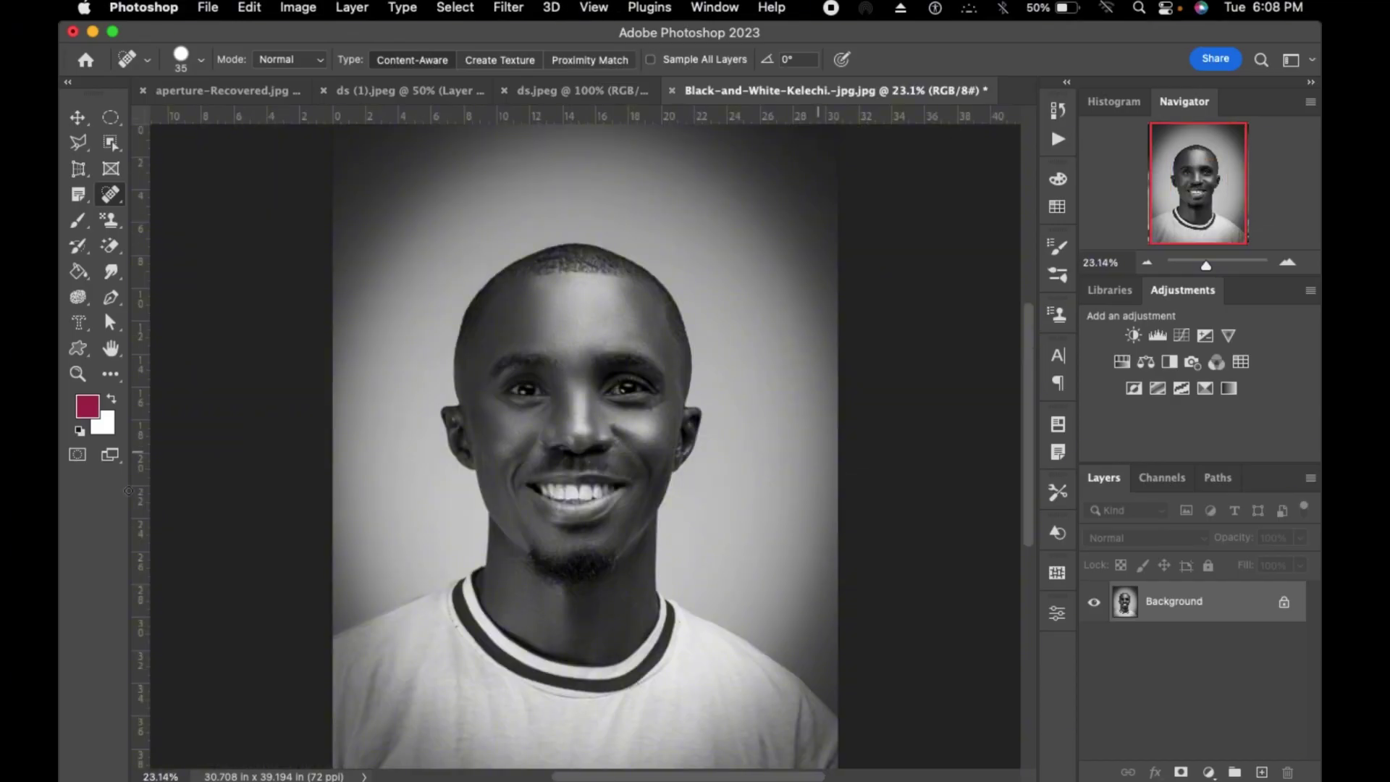
# - Undo the last two healing strokes and sample the skin below the eye as the source for the Healing Brush Tool
pyautogui.rightClick(110, 194)
pyautogui.click(174, 212)
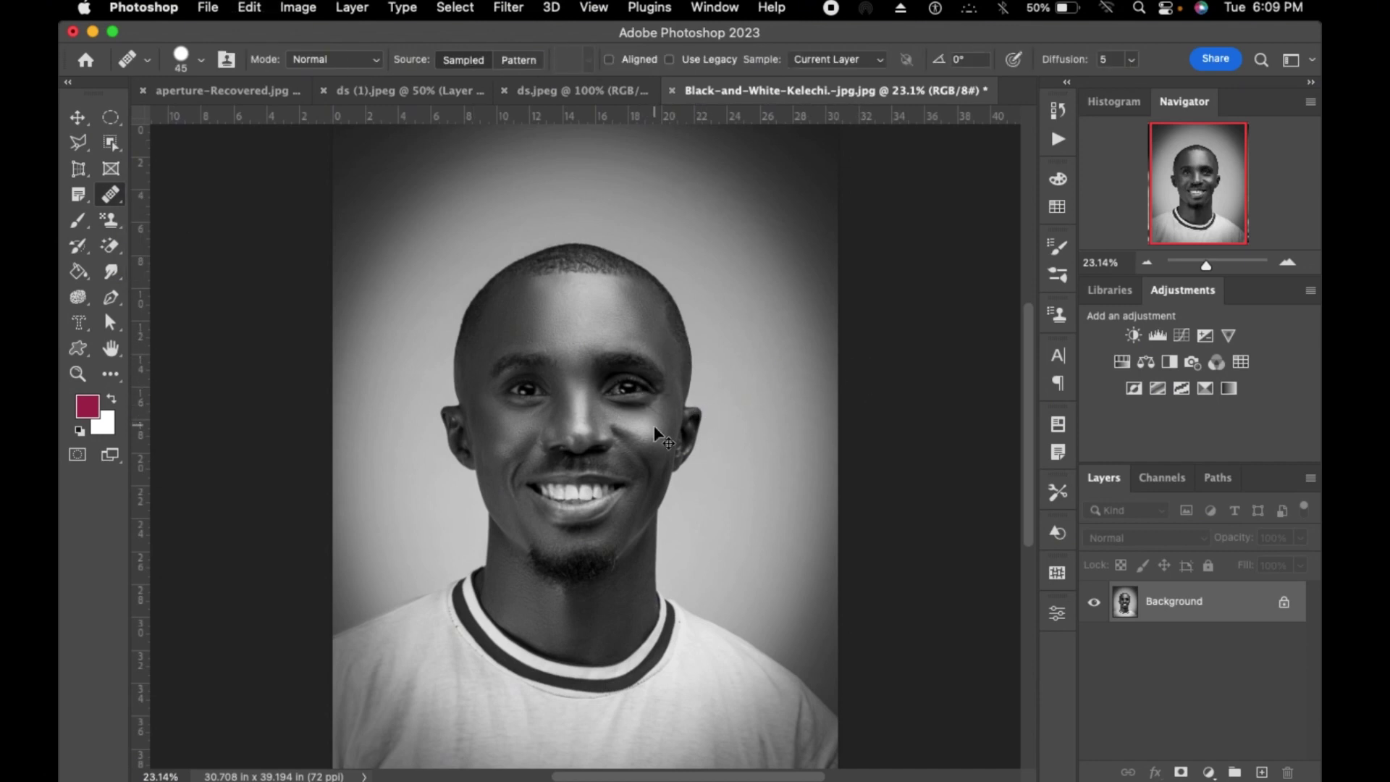
pyautogui.press('super+z')
pyautogui.press('super+z')
pyautogui.press('super+plus')
pyautogui.press('super+plus')
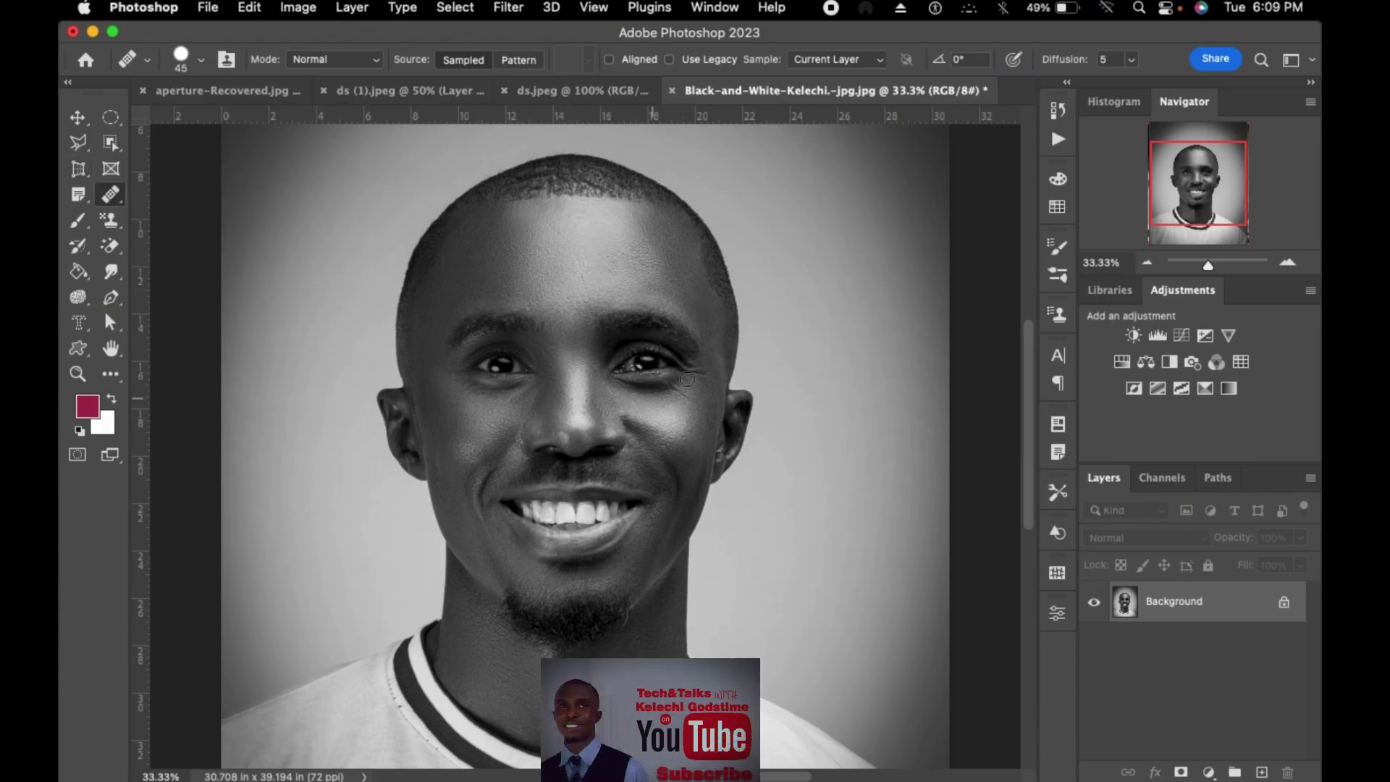
pyautogui.rightClick(106, 198)
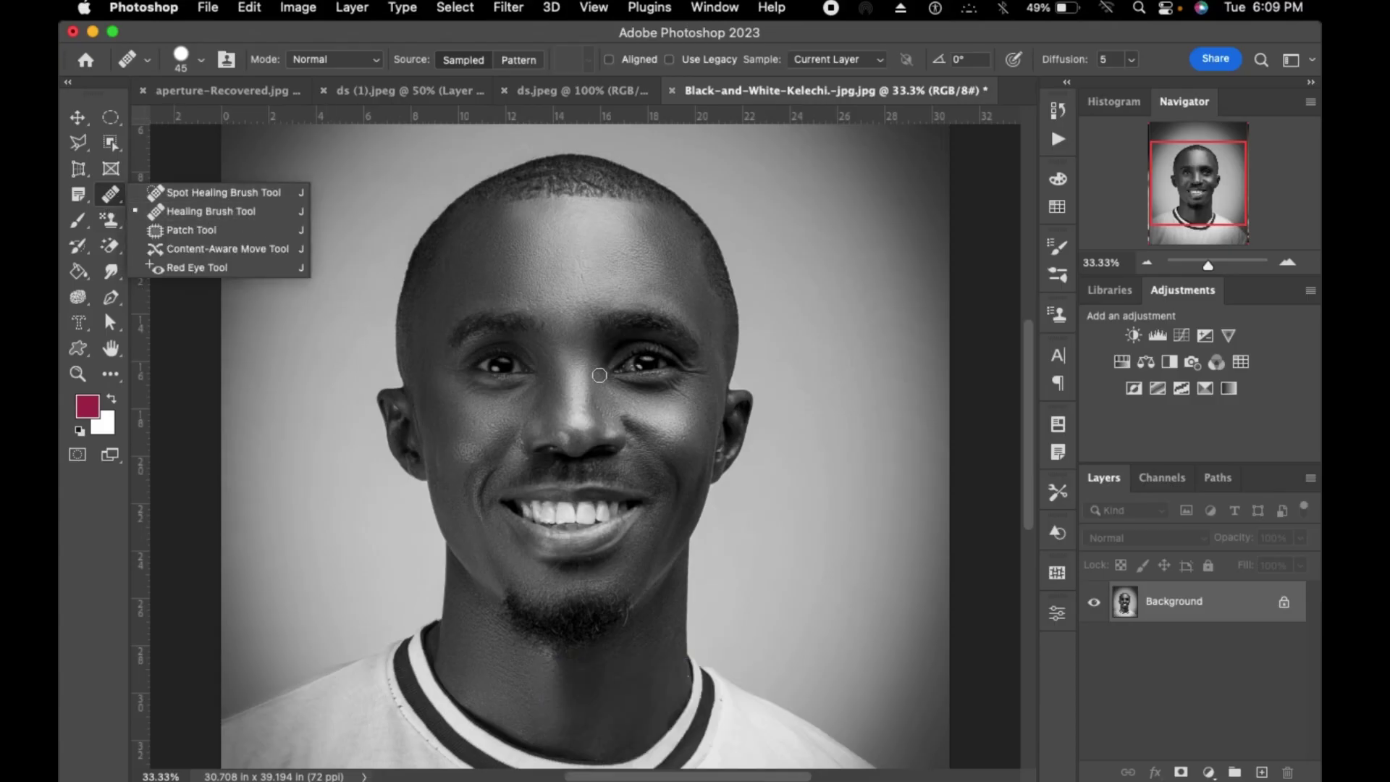
pyautogui.keyDown('alt'); pyautogui.click(673, 398); pyautogui.keyUp('alt')
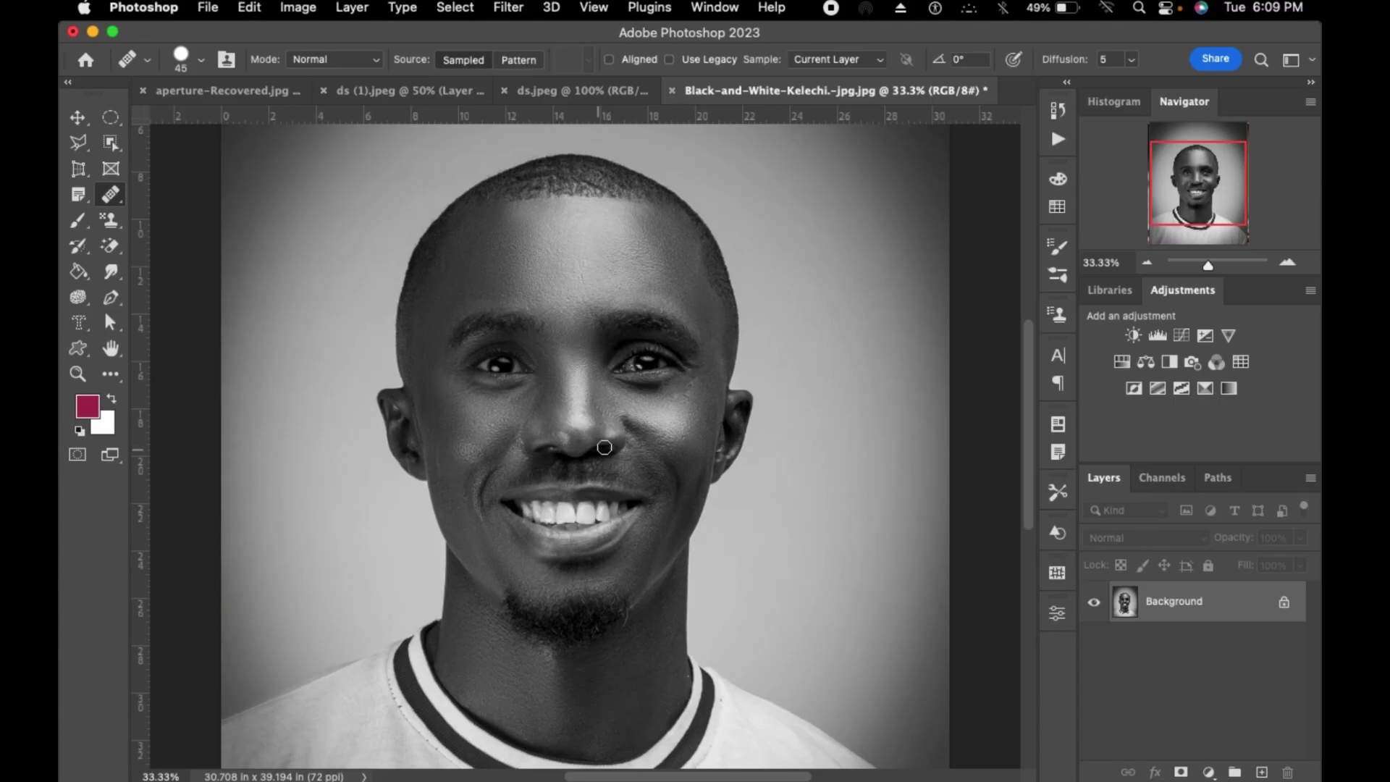
# - Outline a small skin area on the cheek below the eye with the Patch Tool and deselect it
pyautogui.rightClick(119, 194)
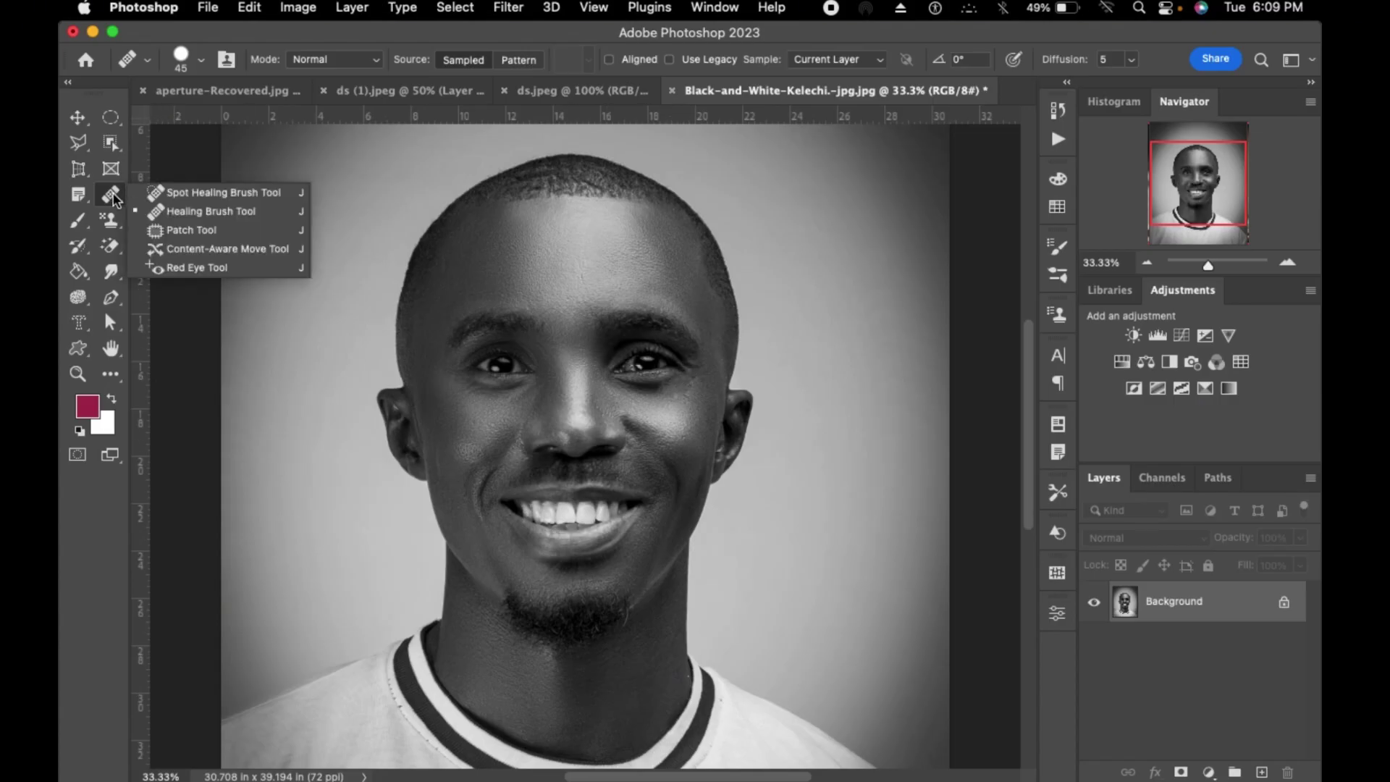
pyautogui.click(186, 227)
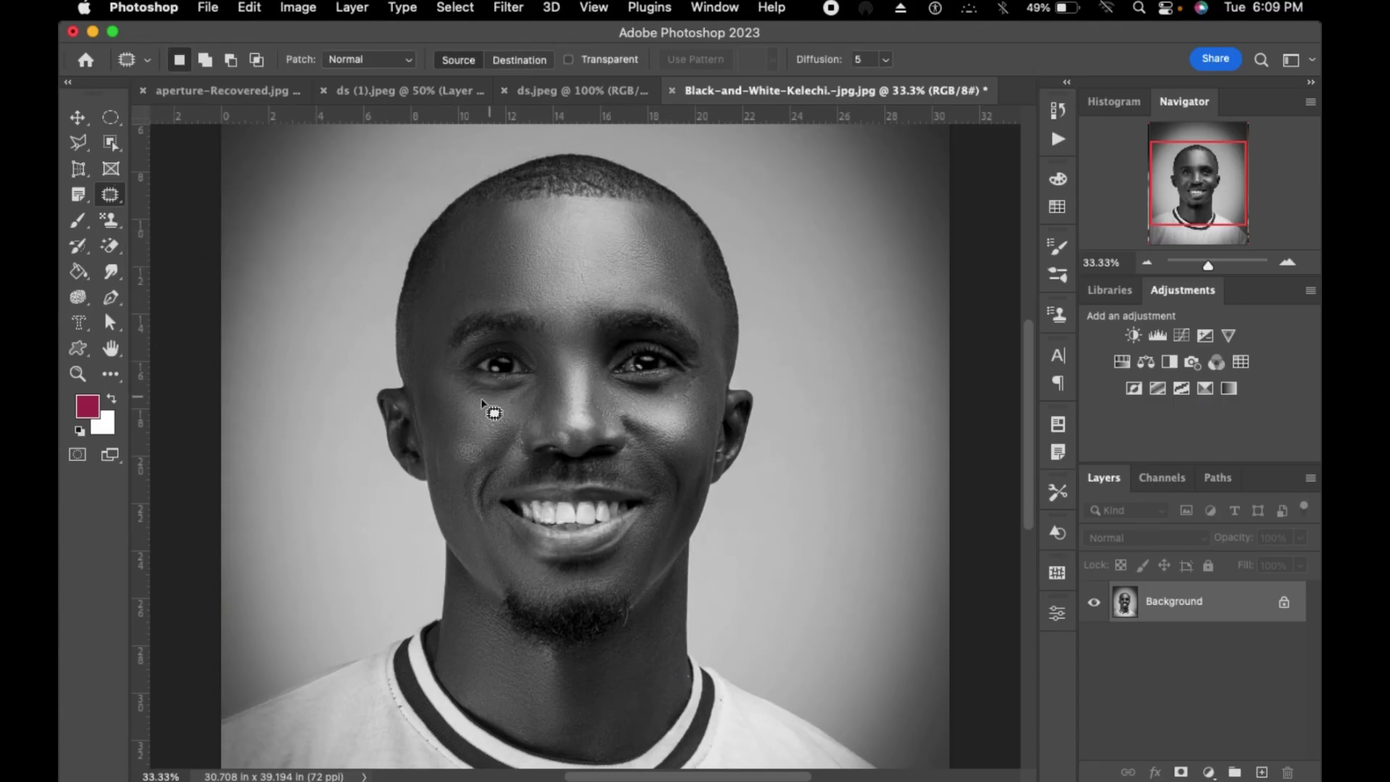
pyautogui.moveTo(462, 389)
pyautogui.mouseDown()
pyautogui.moveTo(474, 388)
pyautogui.moveTo(433, 343)
pyautogui.moveTo(449, 382)
pyautogui.moveTo(435, 362)
pyautogui.mouseUp()
pyautogui.press('super+d')
pyautogui.press('super+d')
# - Switch to the Content-Aware Move Tool and convert the locked Background into an editable layer
pyautogui.click(114, 195)
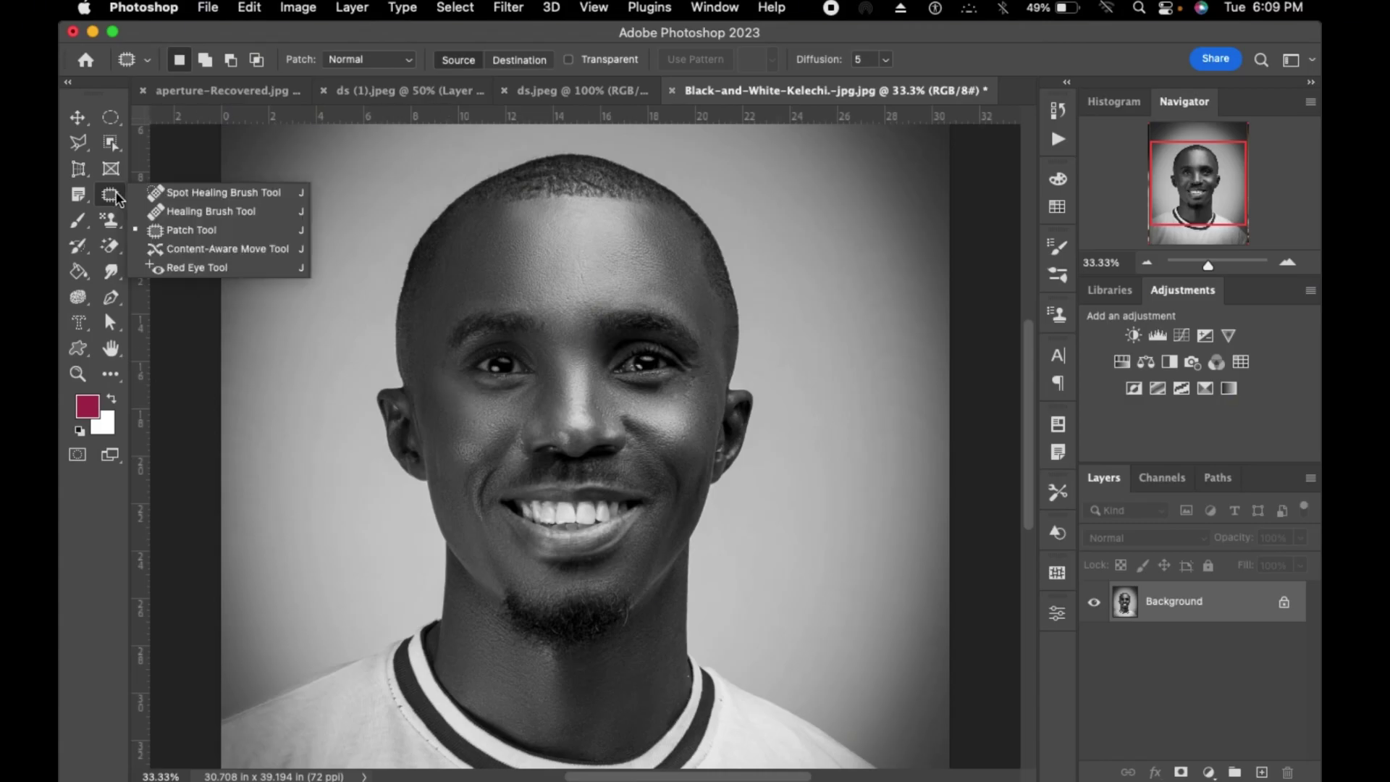
pyautogui.click(187, 249)
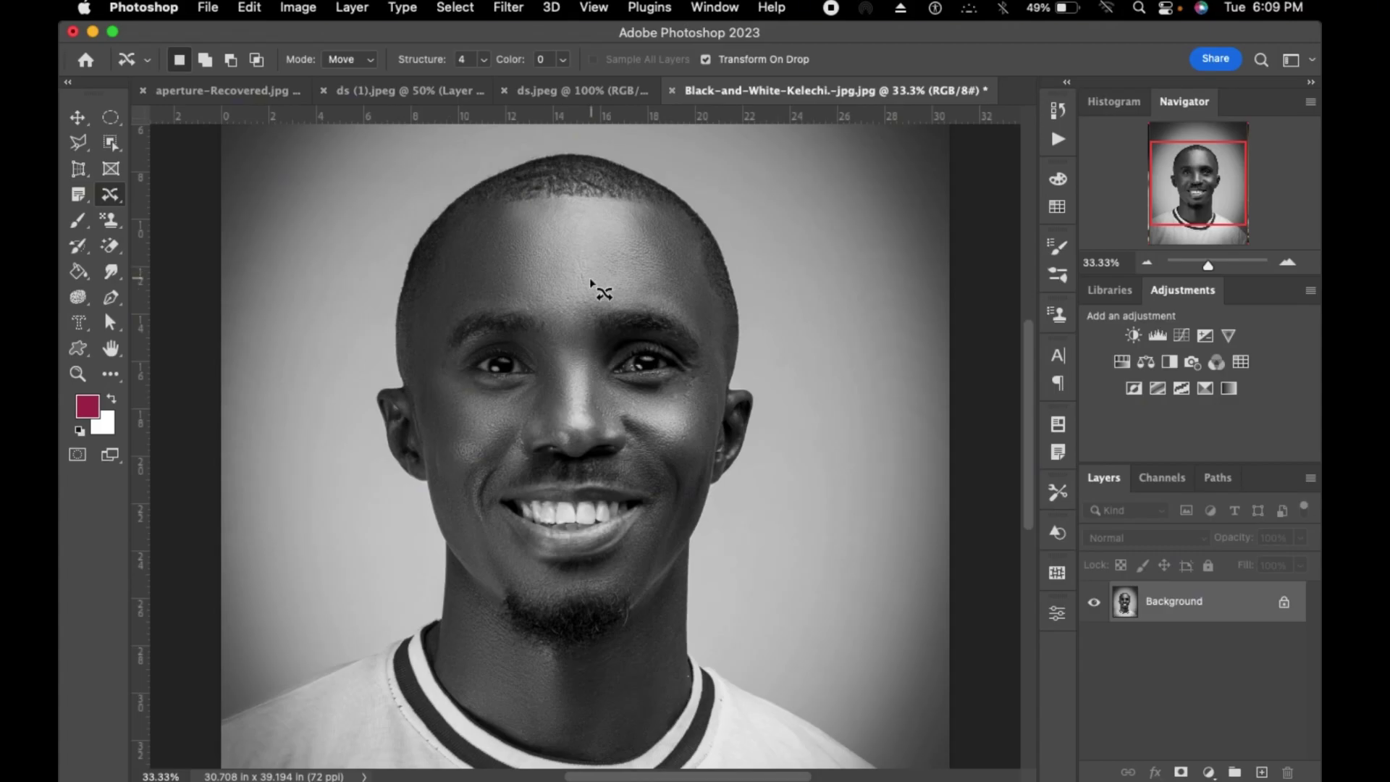
pyautogui.click(527, 287)
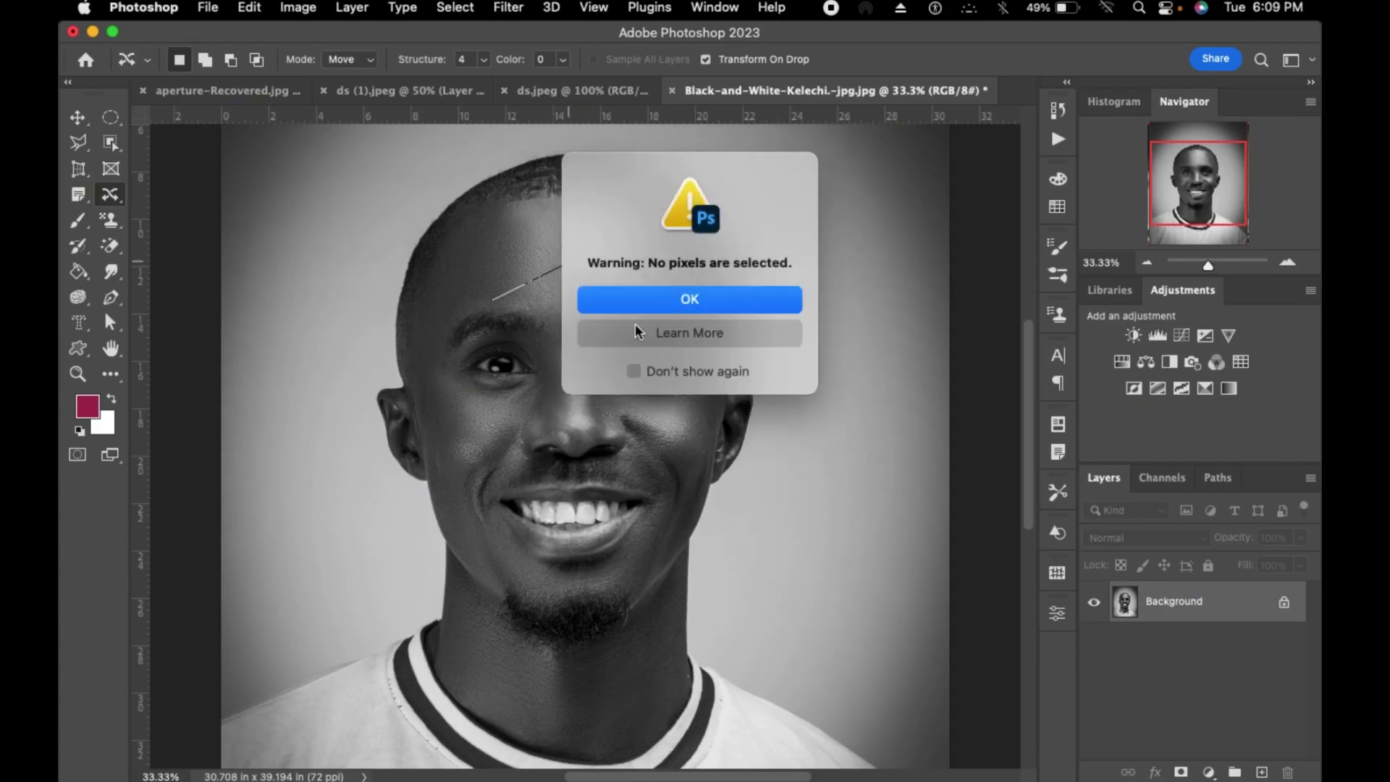
pyautogui.click(692, 299)
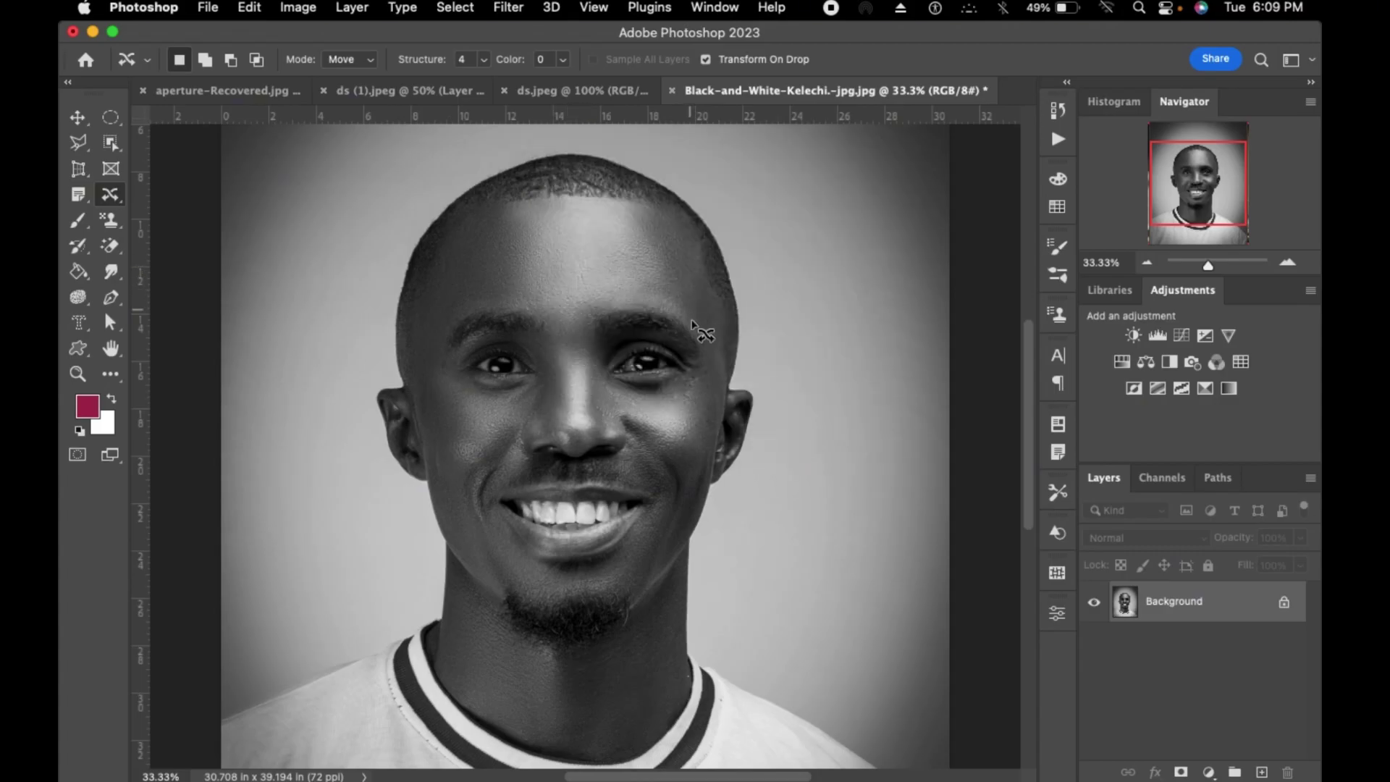
pyautogui.click(1283, 605)
# - Move an outlined forehead skin area onto the backdrop beside the head with the Content-Aware Move Tool and undo it
pyautogui.moveTo(564, 262); pyautogui.dragTo(806, 269)
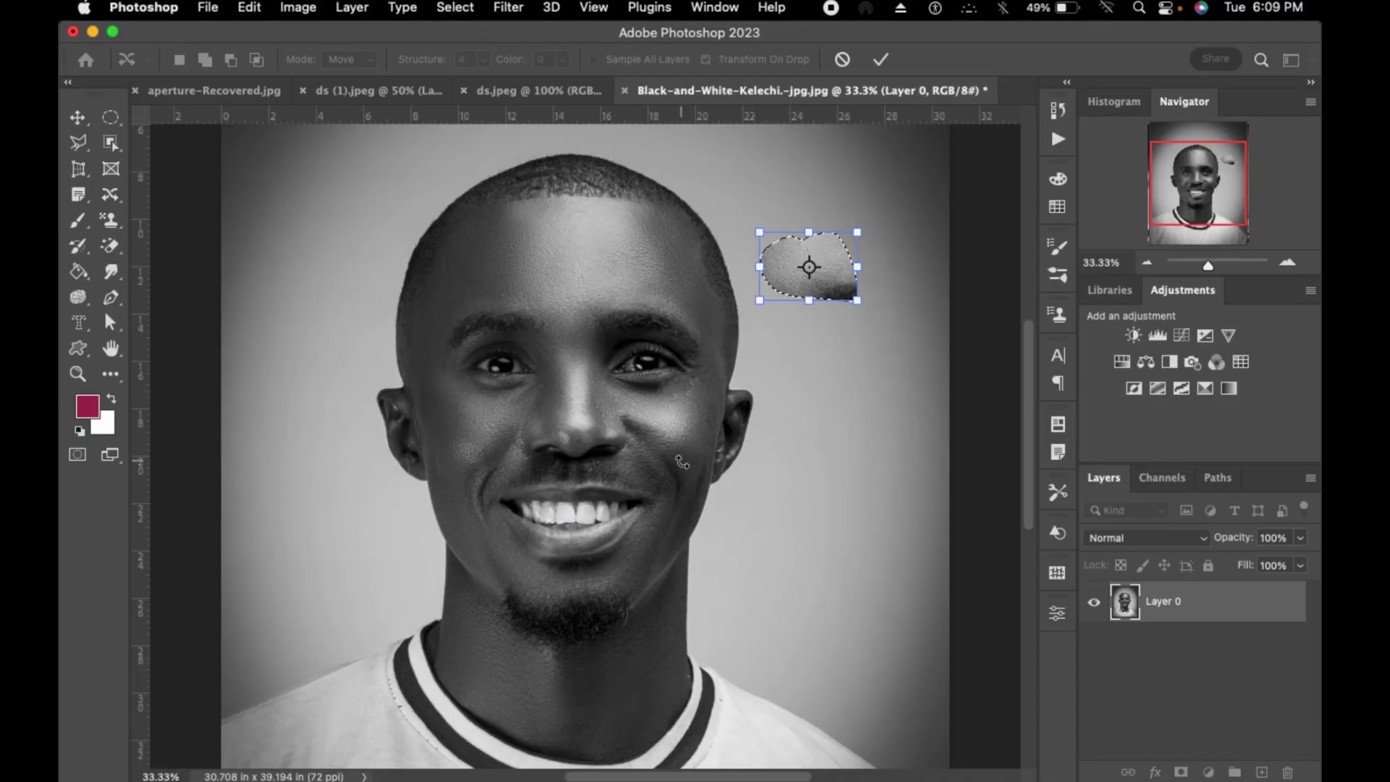
pyautogui.press('Return')
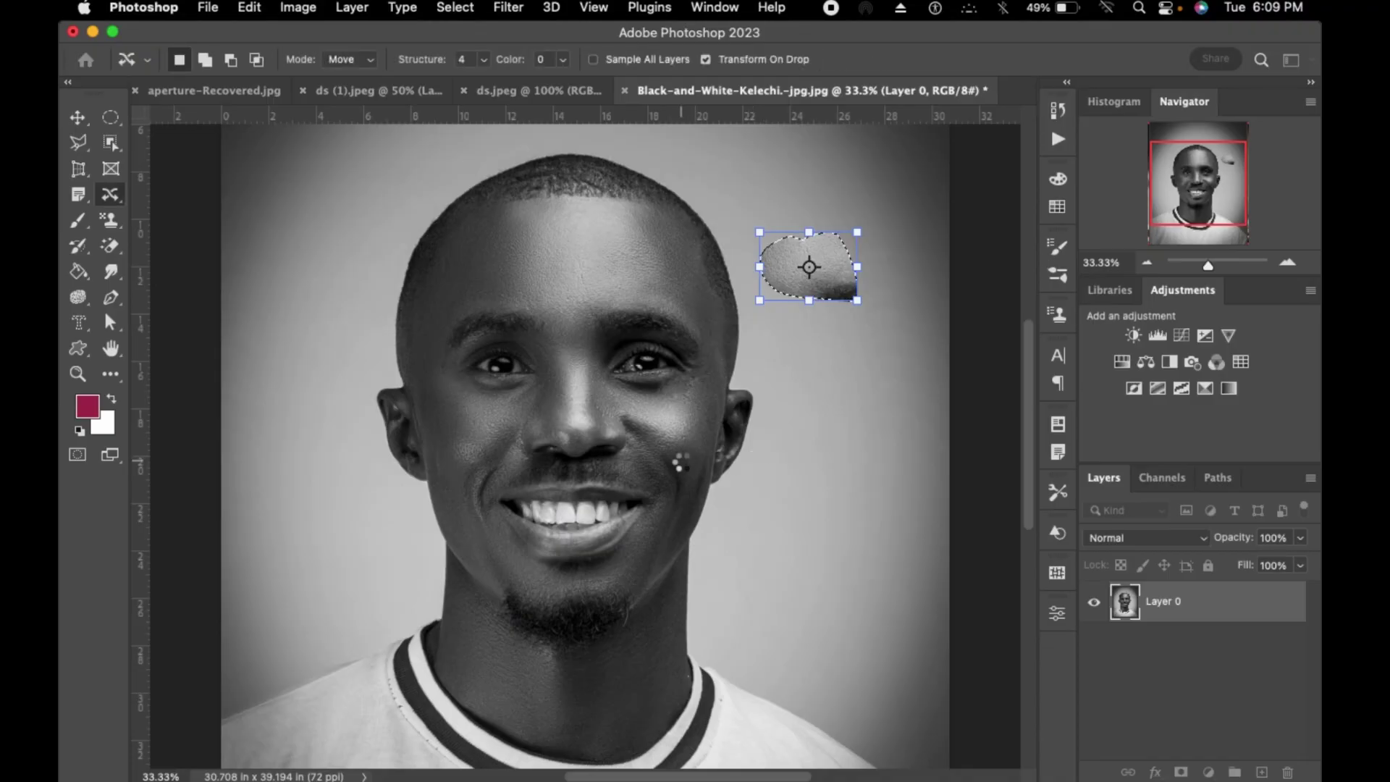
pyautogui.press('super+z')
pyautogui.press('super+z')
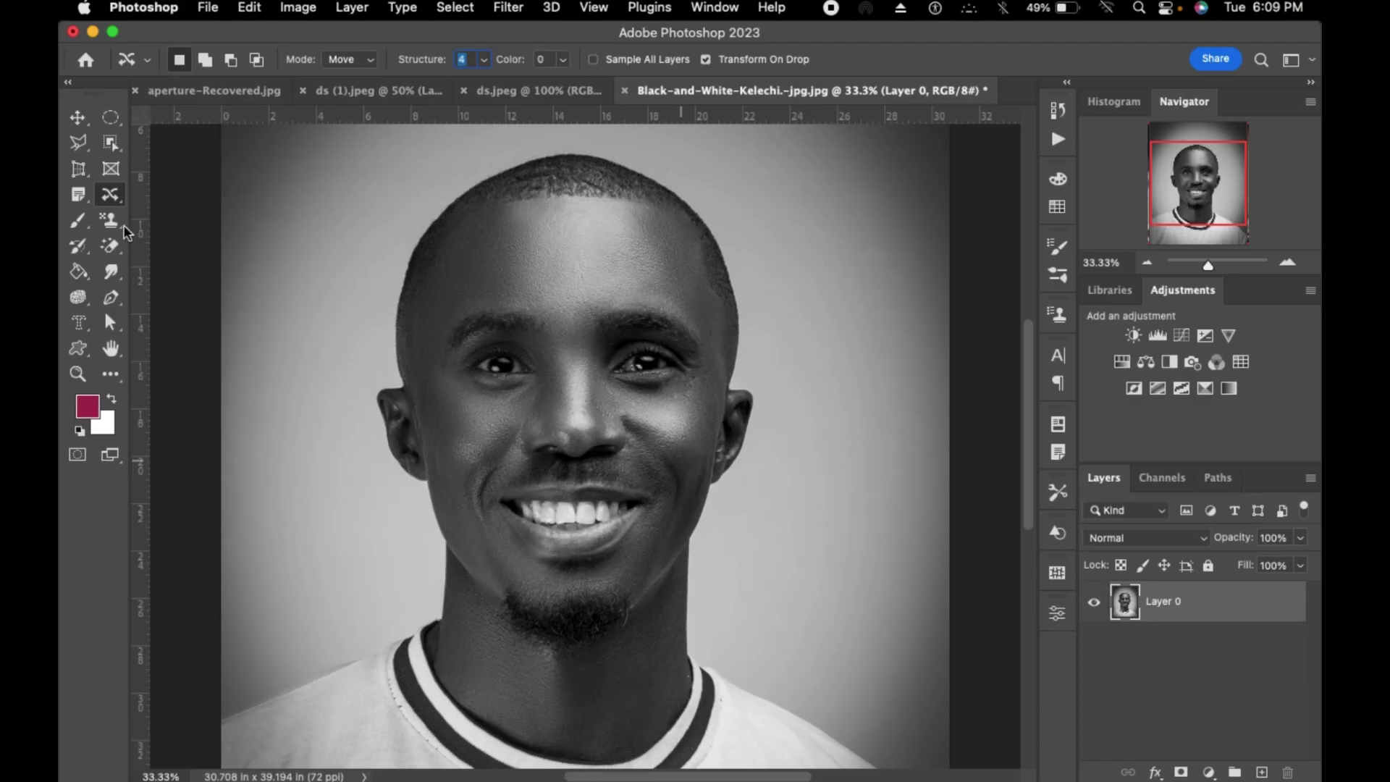
# - Switch to the Red Eye Tool
pyautogui.rightClick(109, 199)
pyautogui.click(174, 267)
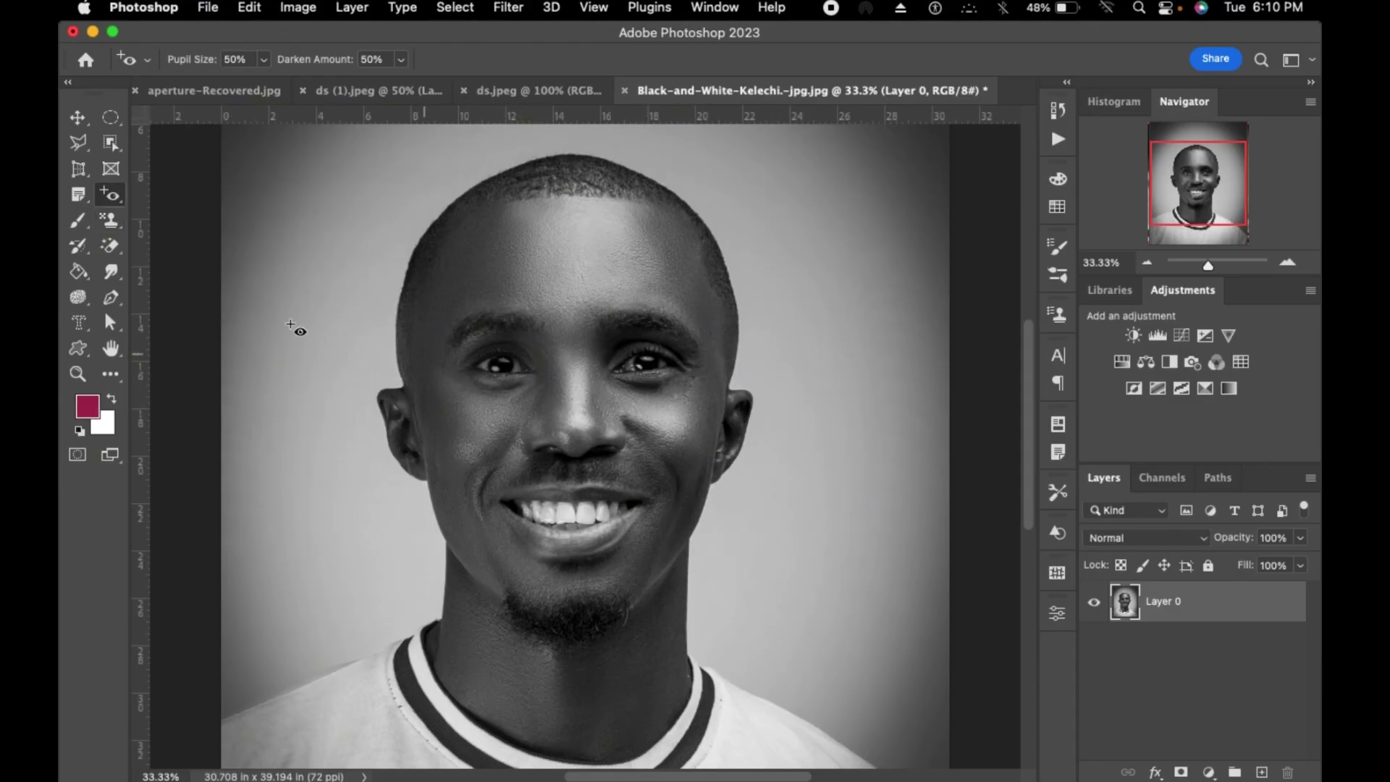
# - Set up the Brush Tool with 100% opacity, 99% flow and a brush size of 200
pyautogui.moveTo(75, 228); pyautogui.dragTo(132, 224)
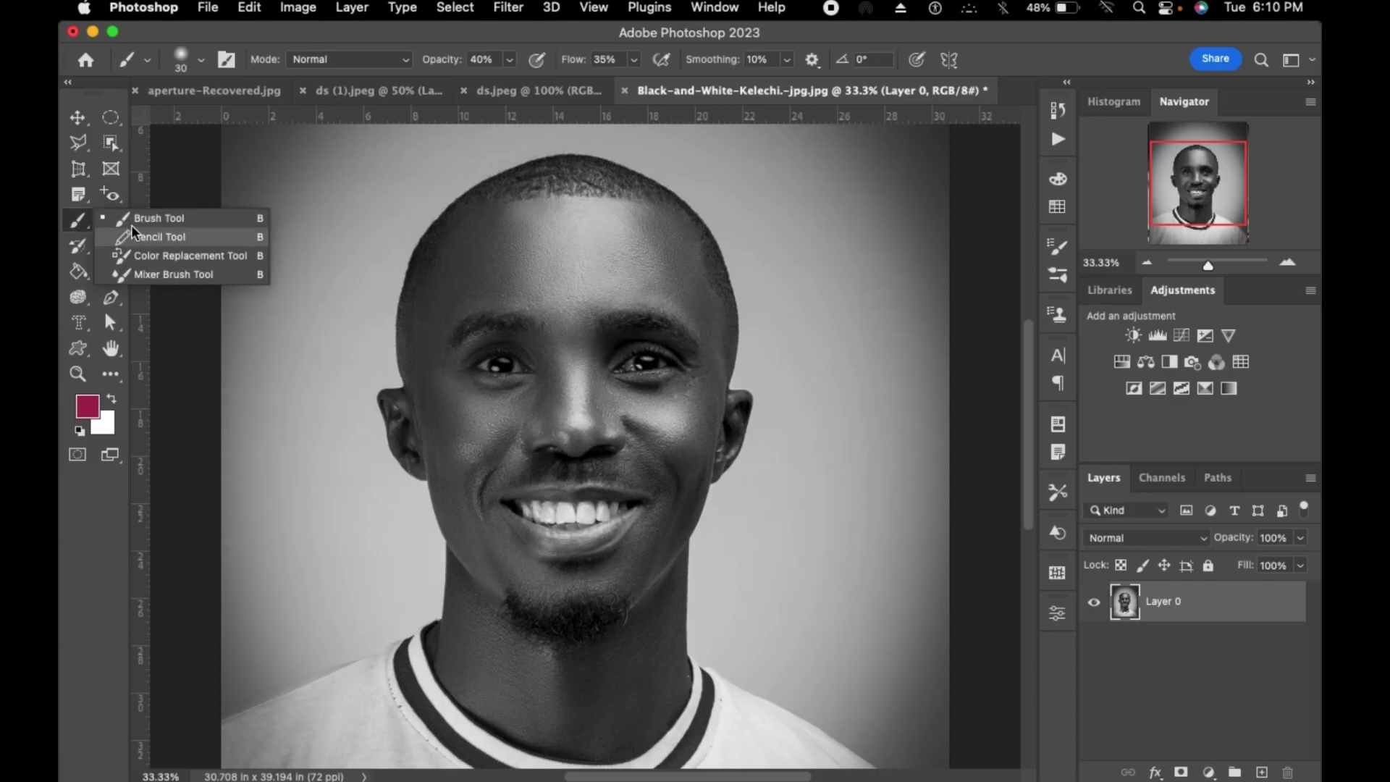
pyautogui.click(131, 218)
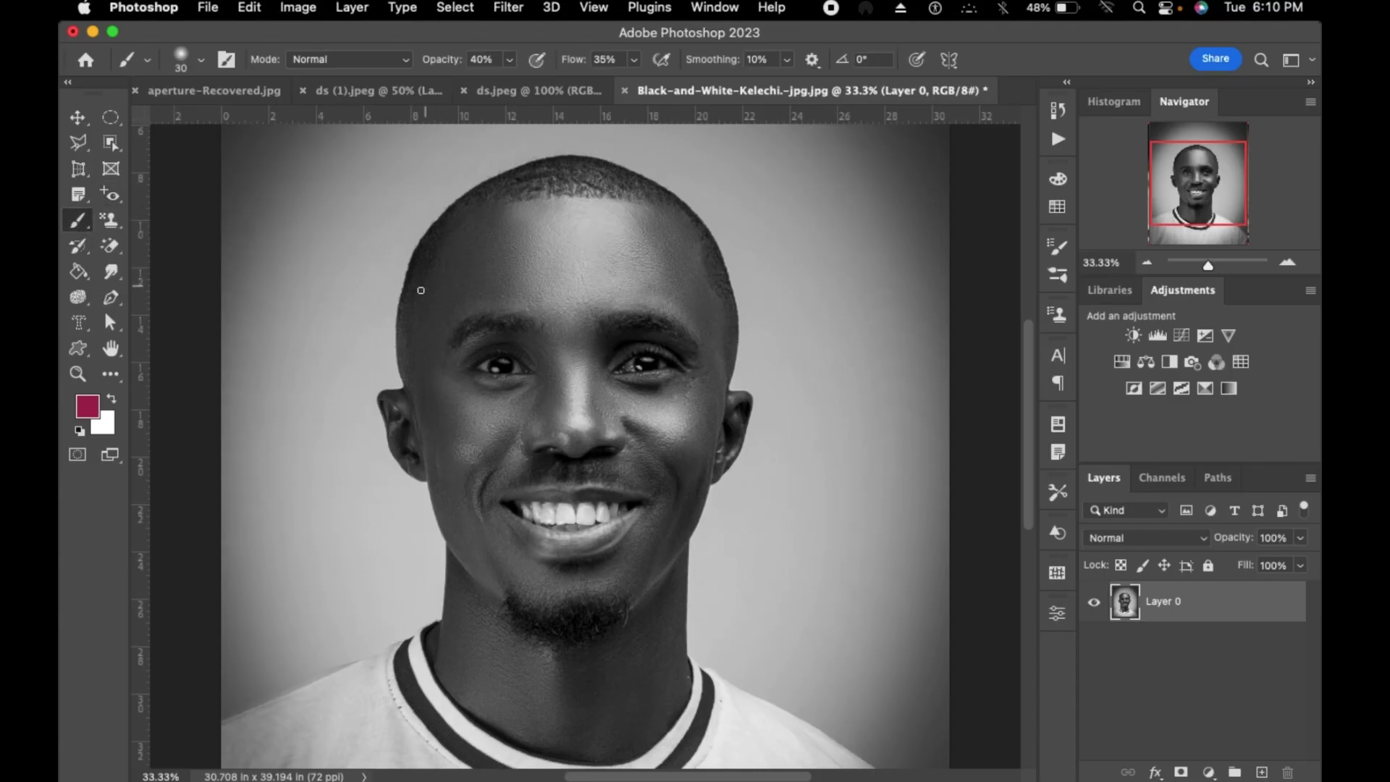
pyautogui.moveTo(442, 67); pyautogui.dragTo(463, 68)
pyautogui.moveTo(581, 64); pyautogui.dragTo(674, 68)
pyautogui.press(']')
pyautogui.press(']')
pyautogui.press(']')
pyautogui.press(']')
pyautogui.press(']')
pyautogui.press(']')
# - Paint crimson strokes over one side of the man's face and undo everything back to the locked Background layer
pyautogui.moveTo(498, 253)
pyautogui.mouseDown()
pyautogui.moveTo(466, 366)
pyautogui.moveTo(496, 449)
pyautogui.moveTo(576, 398)
pyautogui.moveTo(534, 313)
pyautogui.moveTo(539, 293)
pyautogui.mouseUp()
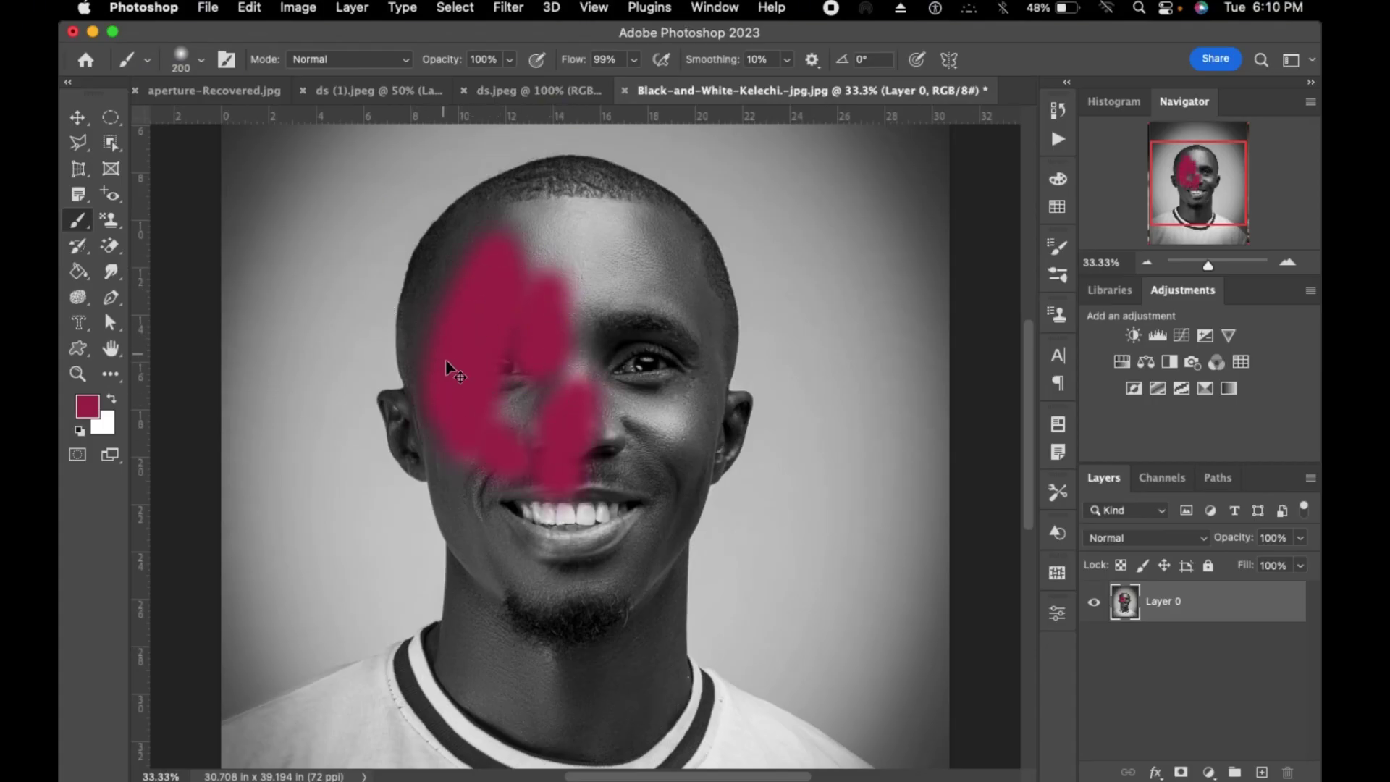
pyautogui.press('super+z')
pyautogui.press('super+z')
pyautogui.press('super+z')
pyautogui.press('super+z')
pyautogui.press('super+z')
pyautogui.press('super+z')
pyautogui.press('super+z')
pyautogui.press('super+z')
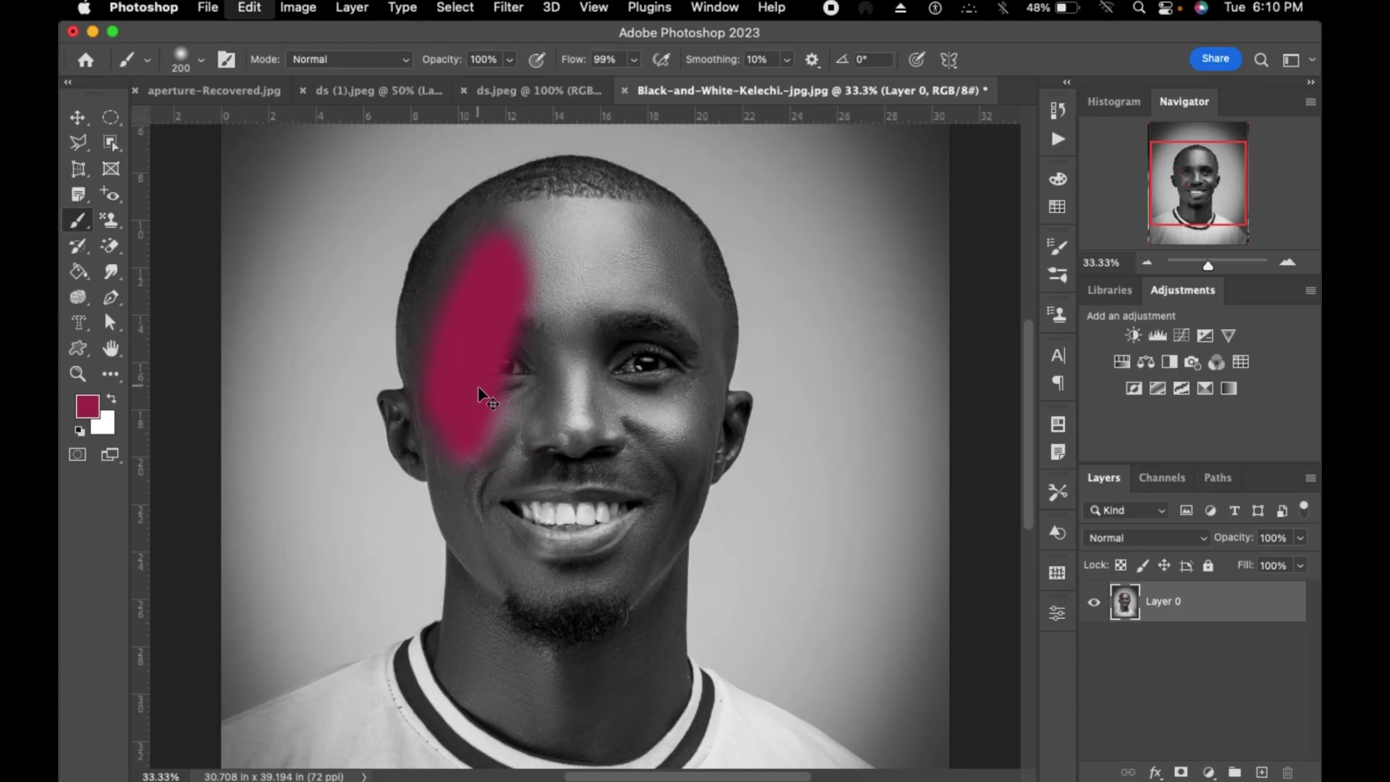
# - Paint over the man's lips and teeth with the brush at 42% opacity and undo the stroke
pyautogui.click(510, 63)
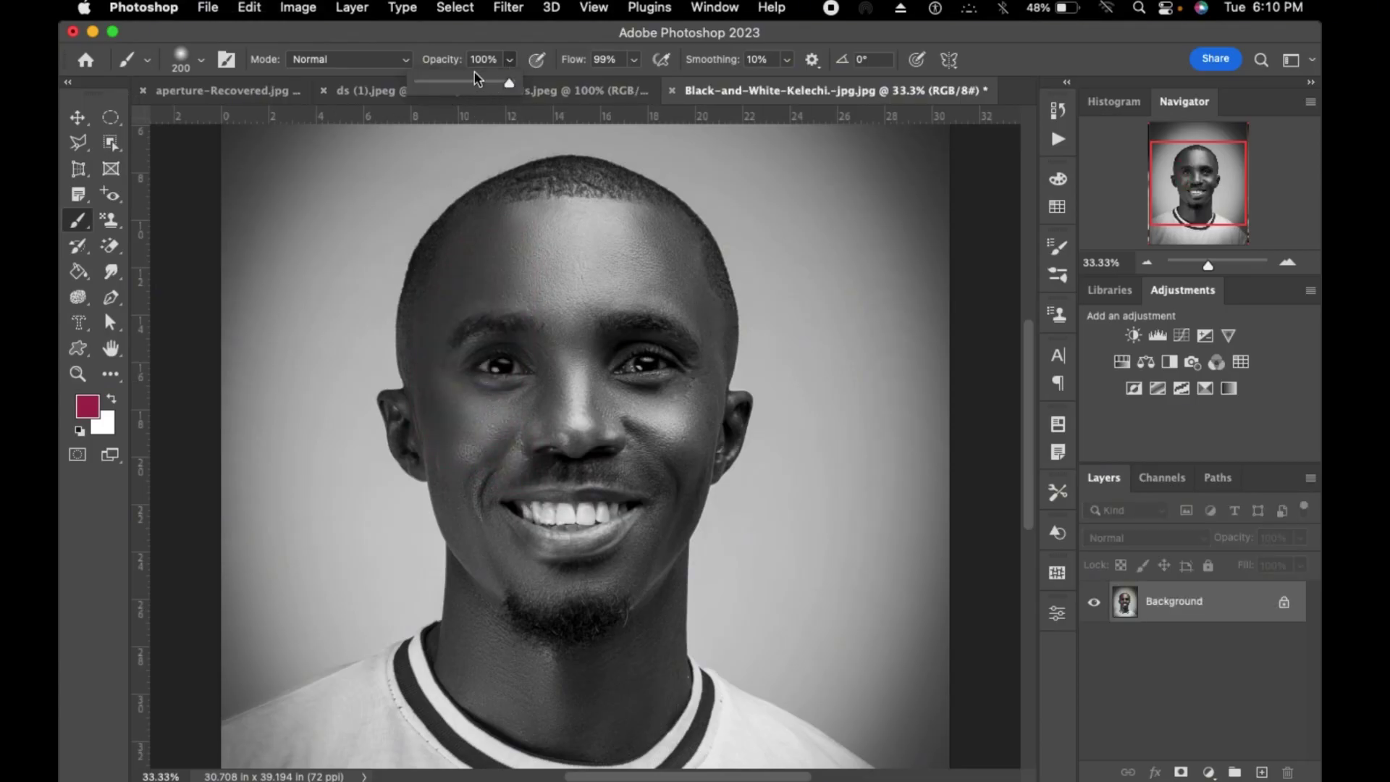
pyautogui.moveTo(477, 78); pyautogui.dragTo(458, 80)
pyautogui.moveTo(528, 527)
pyautogui.mouseDown()
pyautogui.moveTo(599, 526)
pyautogui.moveTo(523, 508)
pyautogui.mouseUp()
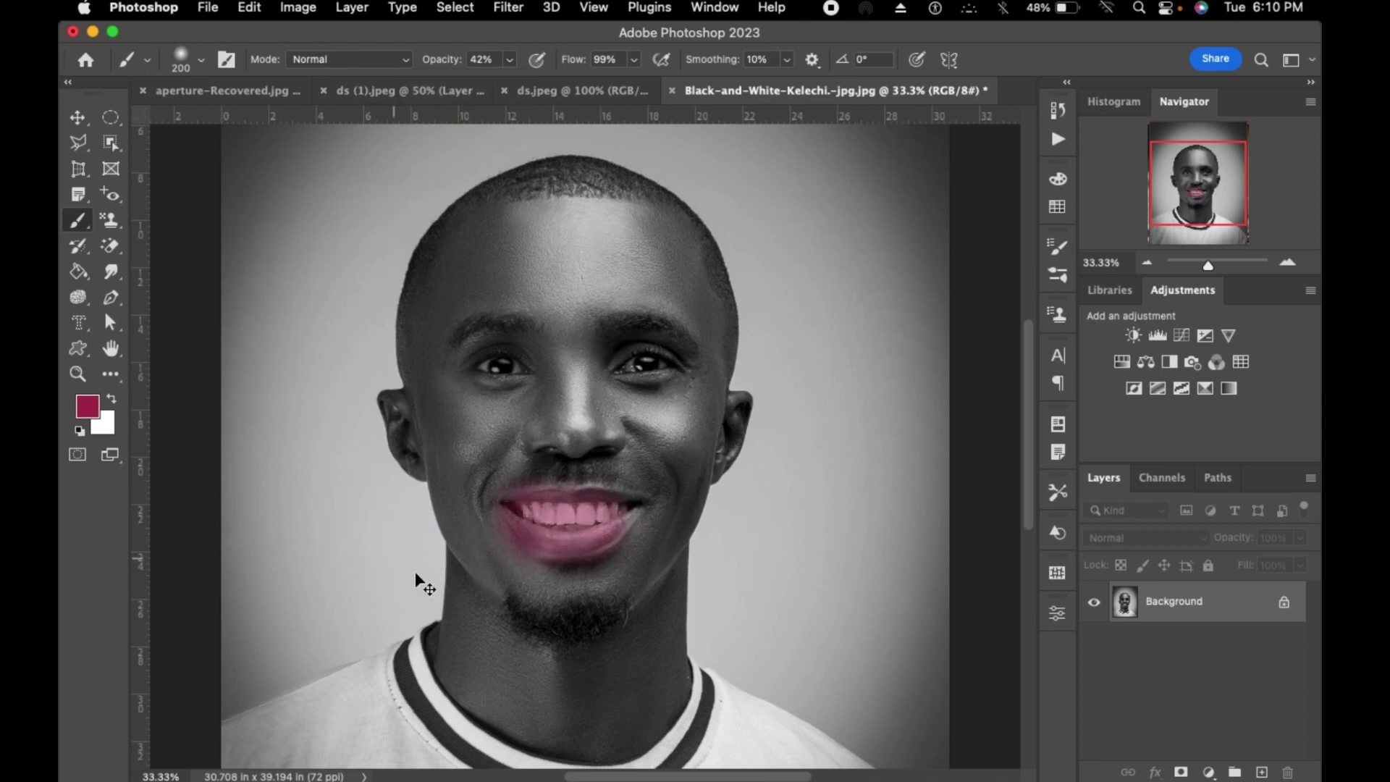
pyautogui.press('super+z')
# - Draw freehand crimson lines on the backdrop on both sides of the head with the Pencil Tool
pyautogui.rightClick(78, 226)
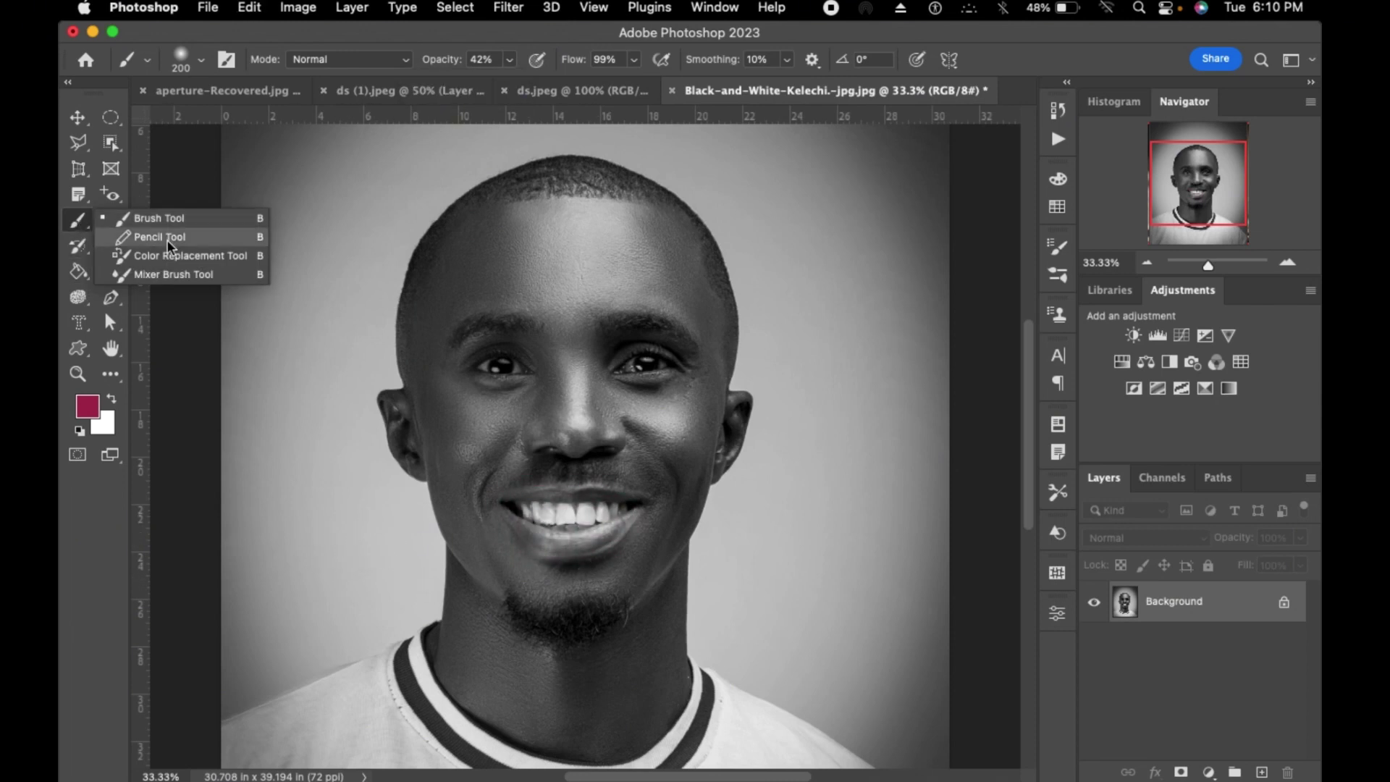
pyautogui.click(168, 240)
pyautogui.moveTo(258, 369)
pyautogui.mouseDown()
pyautogui.moveTo(320, 397)
pyautogui.moveTo(359, 370)
pyautogui.moveTo(342, 416)
pyautogui.mouseUp()
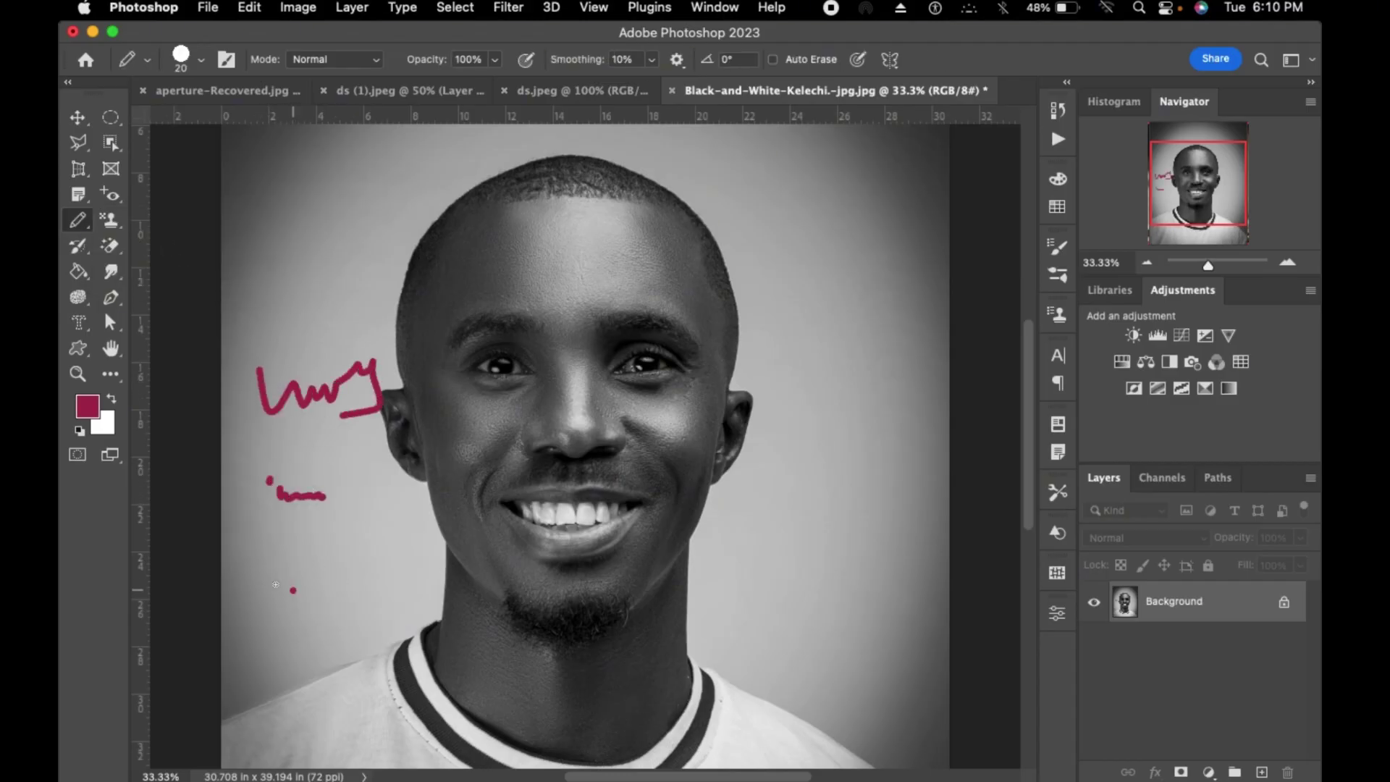
pyautogui.moveTo(276, 584); pyautogui.dragTo(323, 585)
pyautogui.moveTo(883, 288); pyautogui.dragTo(775, 446)
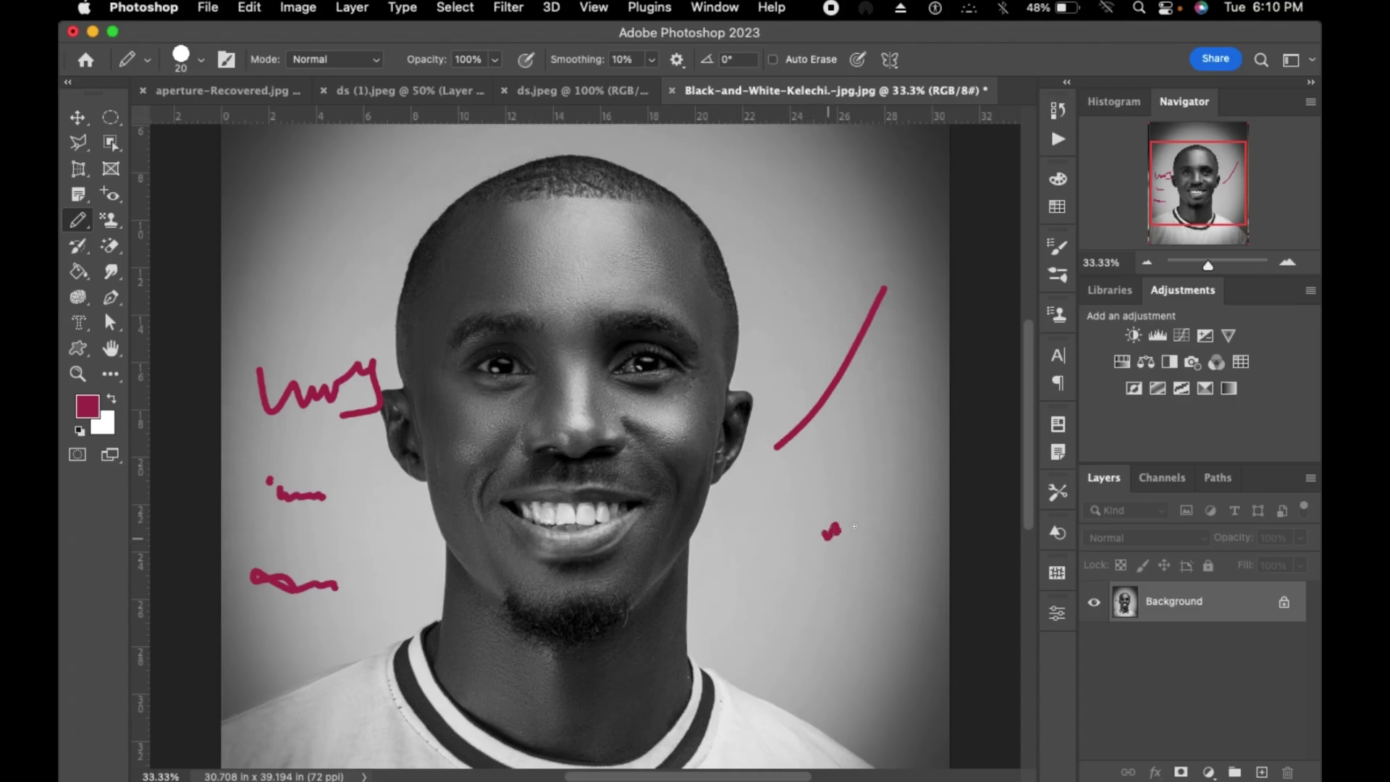
# - Undo all the pencil strokes on the backdrop
pyautogui.press('super+z')
pyautogui.press('super+z')
pyautogui.press('super+z')
pyautogui.press('super+z')
pyautogui.press('super+z')
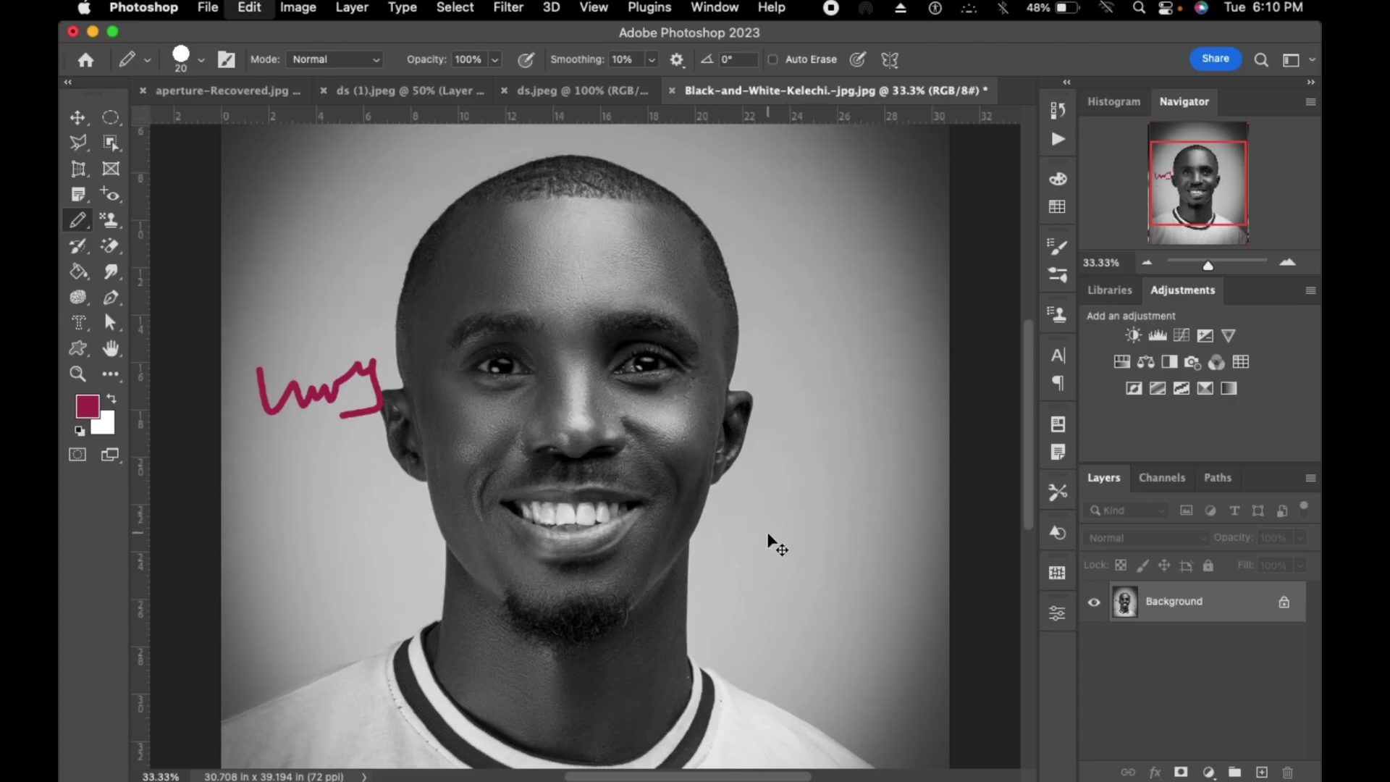
pyautogui.press('super+z')
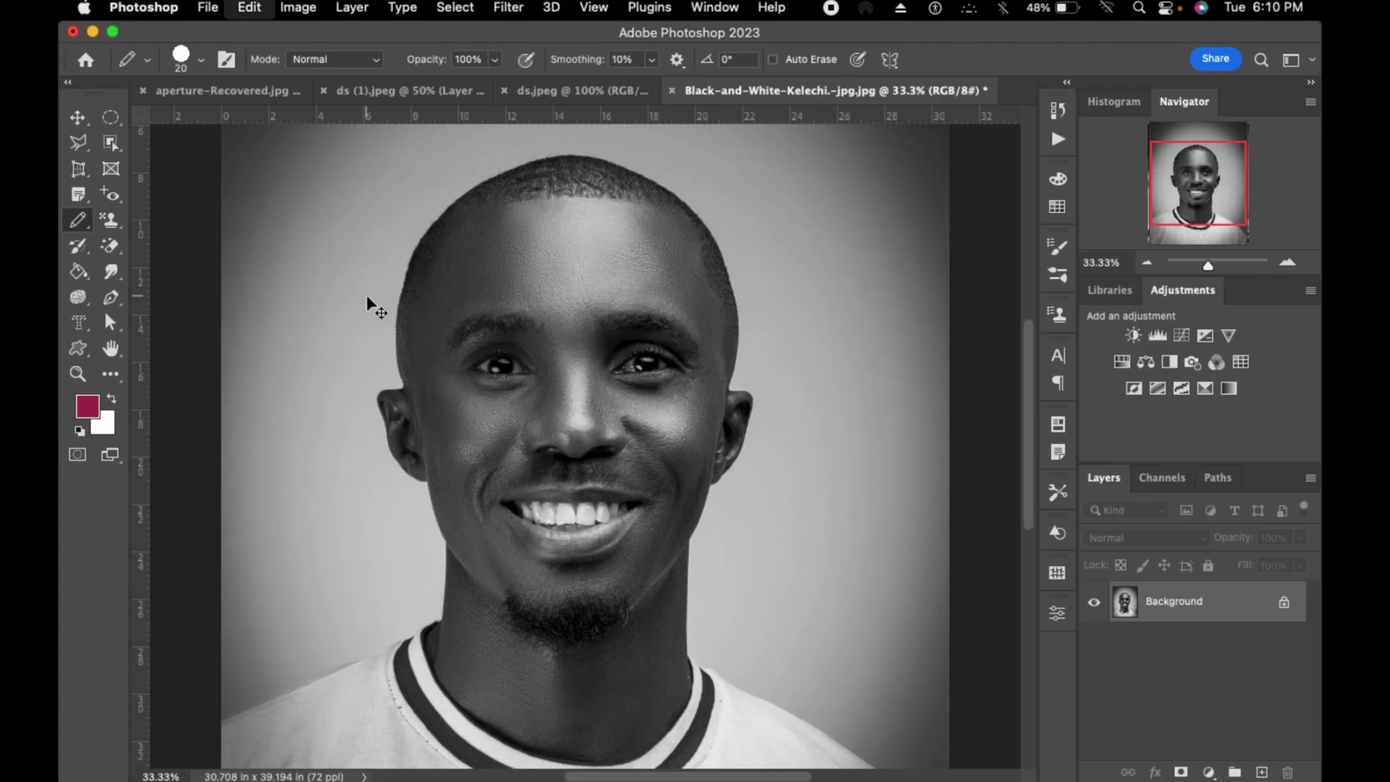
# - Switch to the Color Replacement Tool and set the foreground colour to a light cyan
pyautogui.rightClick(84, 228)
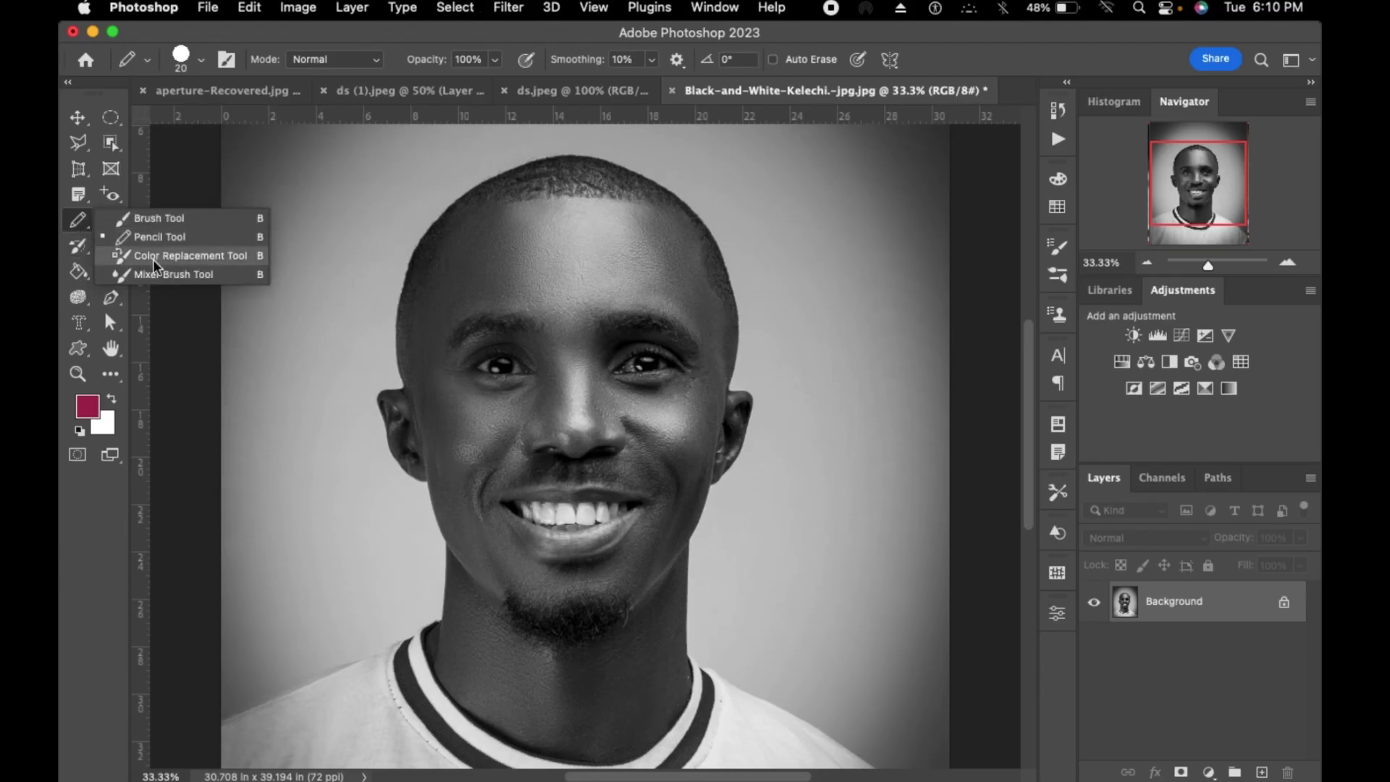
pyautogui.click(154, 259)
pyautogui.scroll(-6, 444, 460)
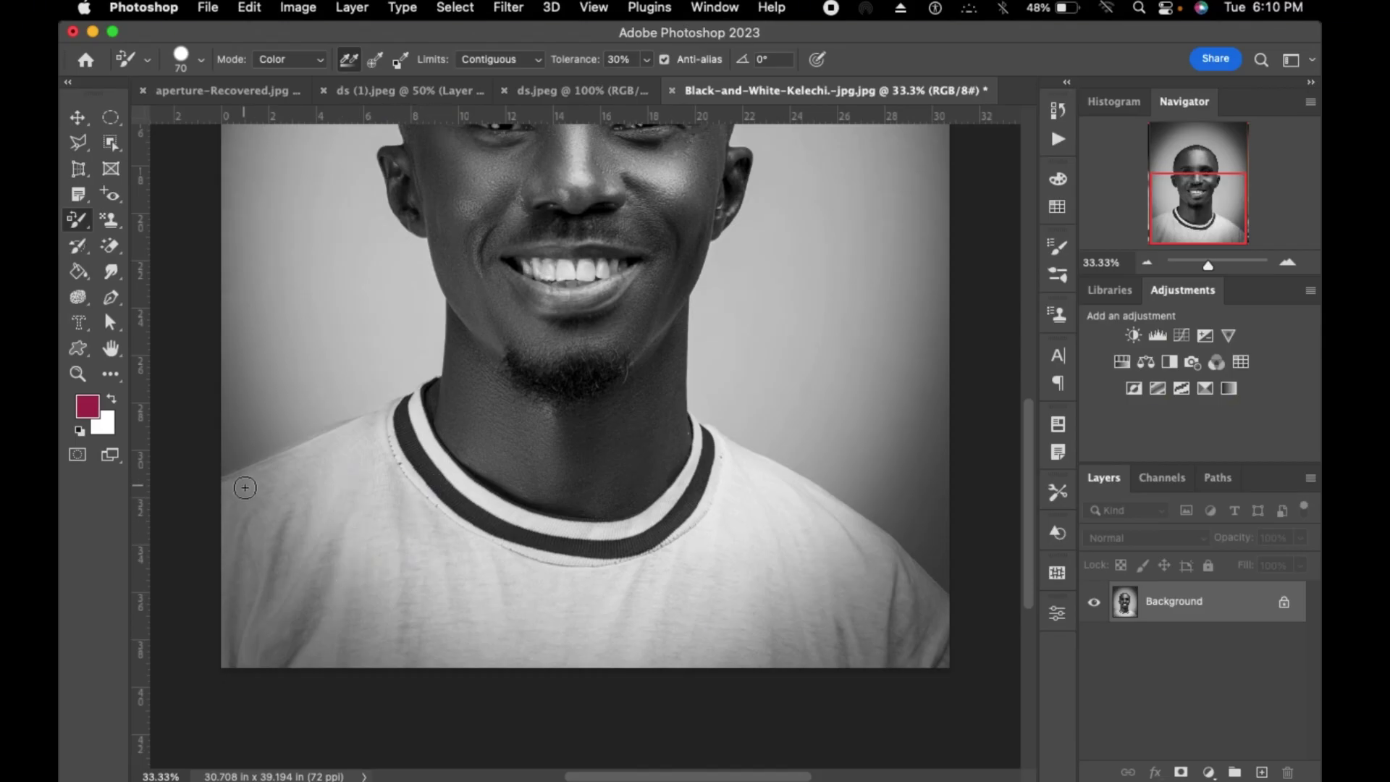
pyautogui.click(97, 409)
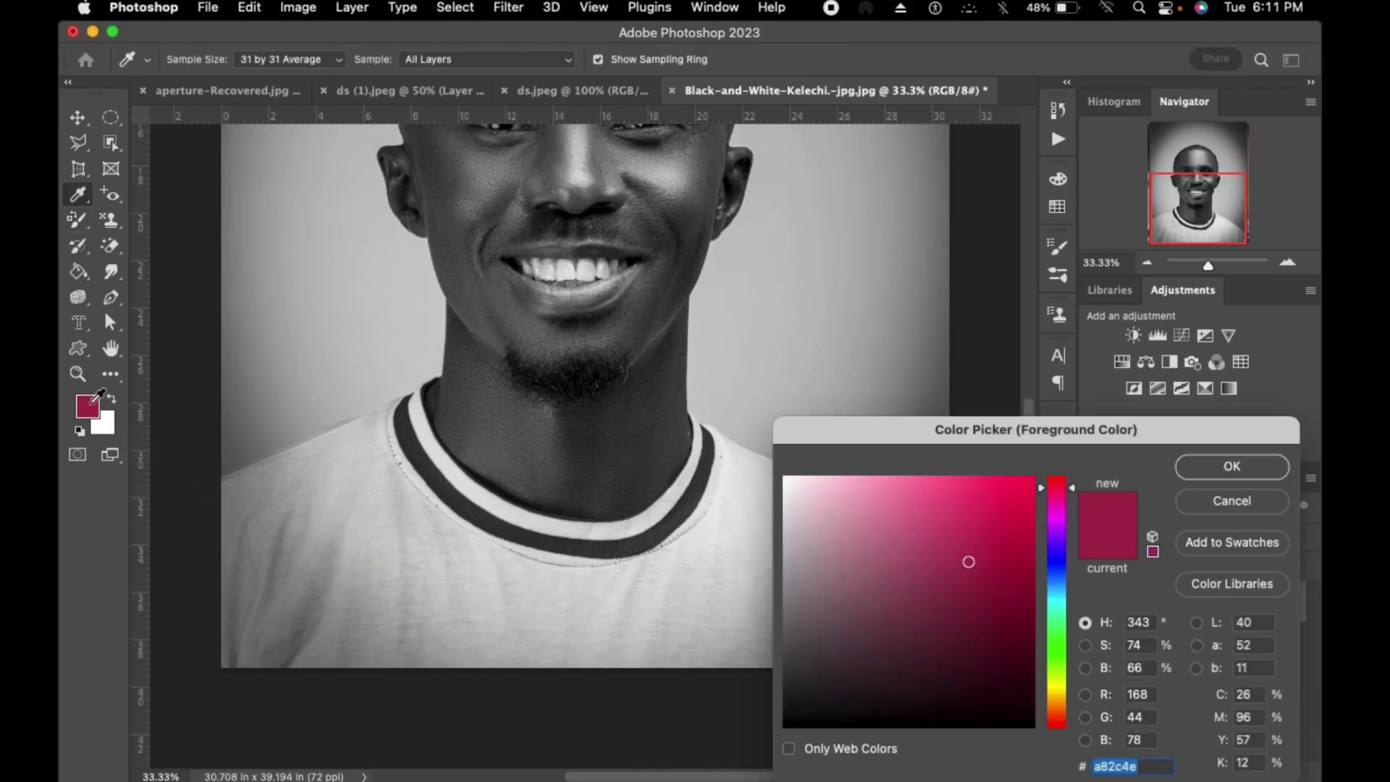
pyautogui.click(1056, 601)
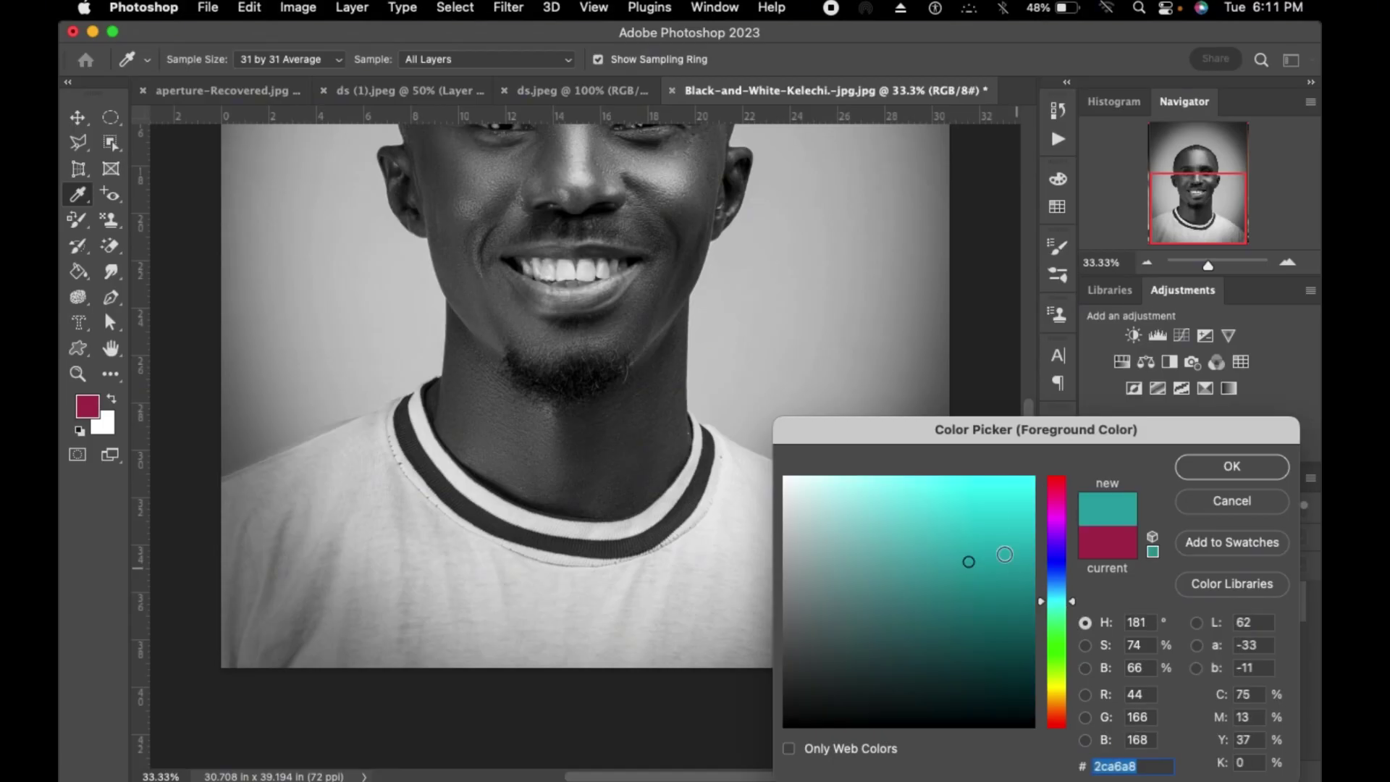
pyautogui.click(854, 486)
pyautogui.click(1231, 468)
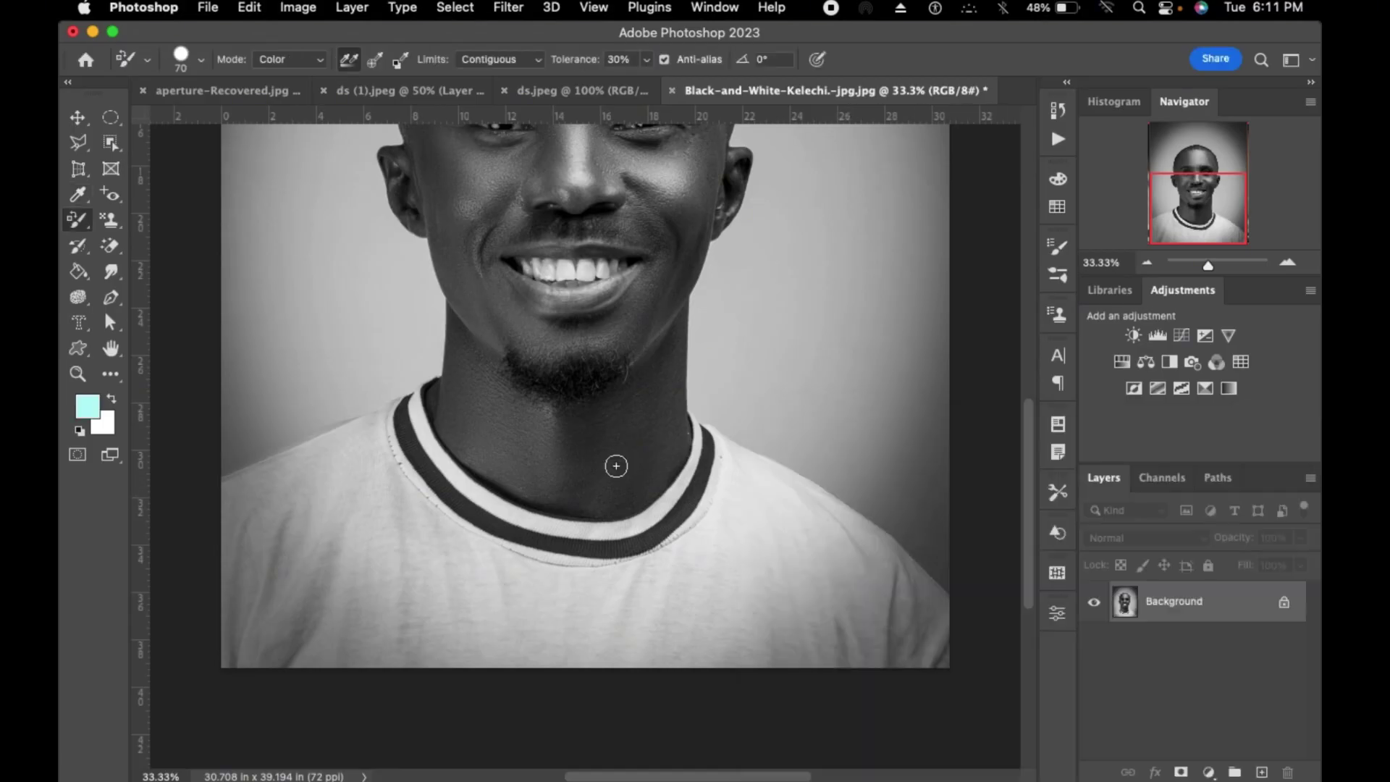
# - Recolour part of the white shirt with the Color Replacement Tool, enlarging the brush to 200
pyautogui.moveTo(353, 541)
pyautogui.mouseDown()
pyautogui.moveTo(353, 587)
pyautogui.moveTo(413, 559)
pyautogui.moveTo(366, 544)
pyautogui.moveTo(335, 560)
pyautogui.moveTo(385, 565)
pyautogui.mouseUp()
pyautogui.press(']')
pyautogui.press(']')
pyautogui.press(']')
pyautogui.press(']')
pyautogui.press(']')
pyautogui.press(']')
pyautogui.press(']')
pyautogui.moveTo(329, 527)
pyautogui.mouseDown()
pyautogui.moveTo(293, 519)
pyautogui.moveTo(263, 614)
pyautogui.moveTo(404, 623)
pyautogui.moveTo(236, 583)
pyautogui.moveTo(273, 626)
pyautogui.moveTo(209, 633)
pyautogui.moveTo(252, 662)
pyautogui.moveTo(300, 509)
pyautogui.moveTo(272, 498)
pyautogui.moveTo(262, 542)
pyautogui.moveTo(337, 497)
pyautogui.moveTo(398, 497)
pyautogui.moveTo(377, 530)
pyautogui.moveTo(492, 622)
pyautogui.moveTo(314, 632)
pyautogui.moveTo(766, 641)
pyautogui.moveTo(661, 618)
pyautogui.moveTo(467, 610)
pyautogui.moveTo(348, 515)
pyautogui.moveTo(371, 497)
pyautogui.moveTo(373, 468)
pyautogui.moveTo(265, 510)
pyautogui.moveTo(298, 538)
pyautogui.mouseUp()
# - Undo the colour replacement strokes on the shirt
pyautogui.press('super+z')
pyautogui.press('super+z')
pyautogui.press('super+z')
pyautogui.press('super+z')
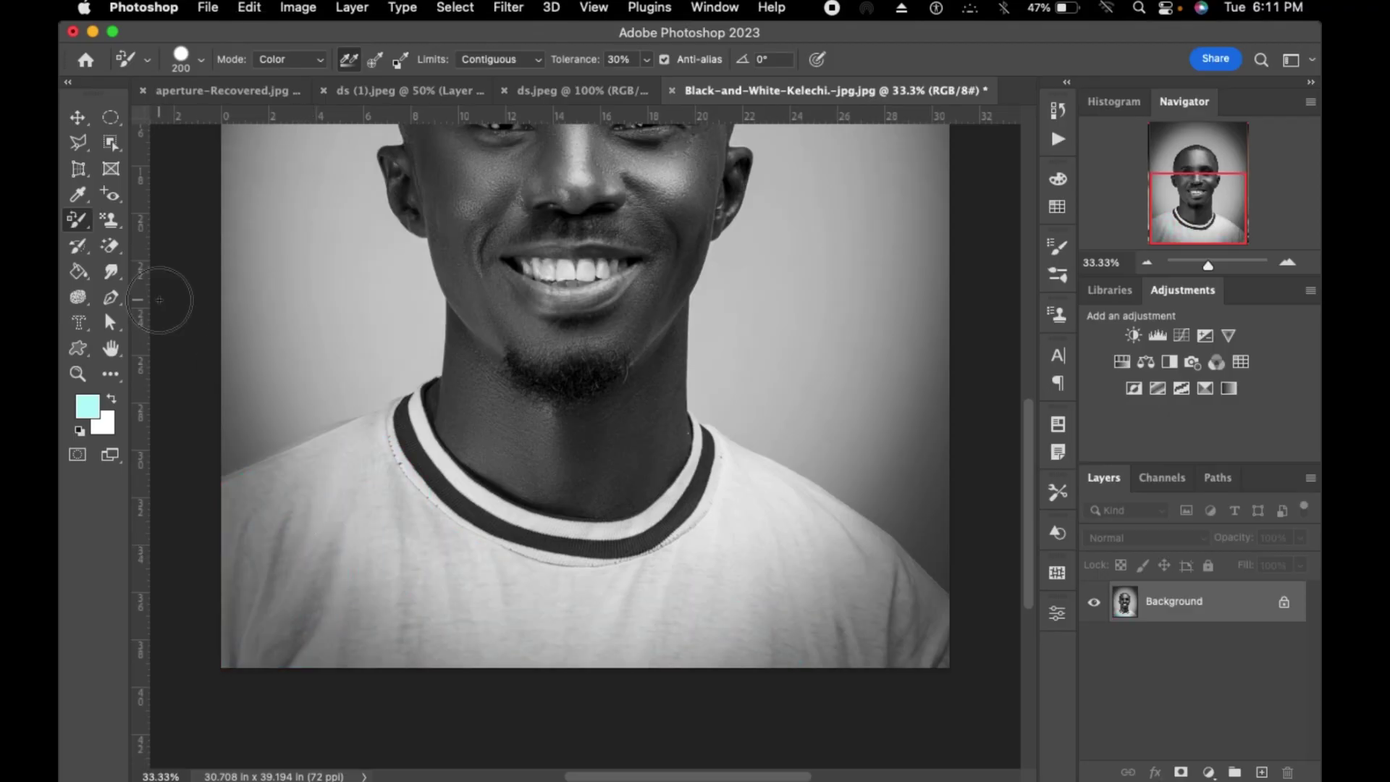
# - Try a Mixer Brush Tool stroke on the man's forehead, enlarge the brush to 200 and undo the stroke
pyautogui.rightClick(77, 219)
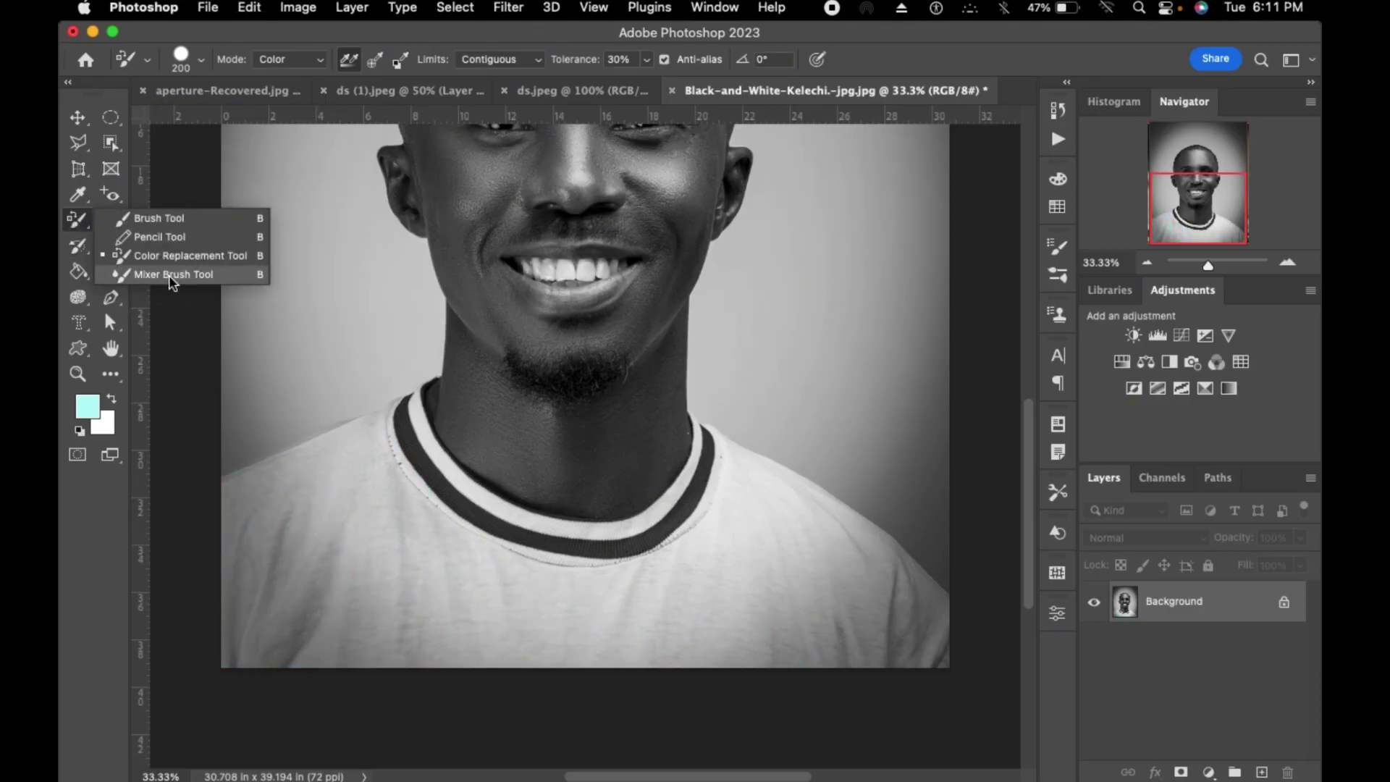
pyautogui.click(173, 275)
pyautogui.scroll(5, 608, 358)
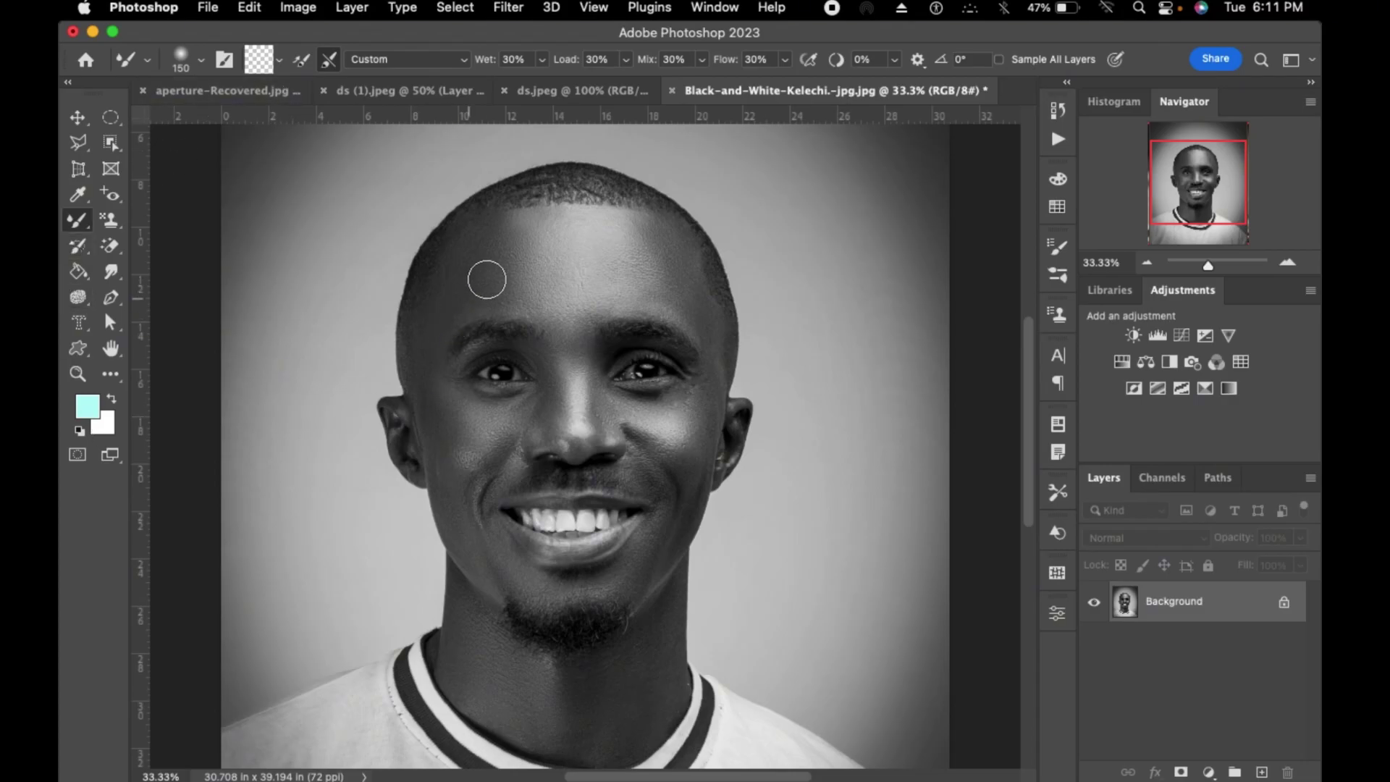
pyautogui.moveTo(496, 285); pyautogui.dragTo(506, 242)
pyautogui.press(']')
pyautogui.press(']')
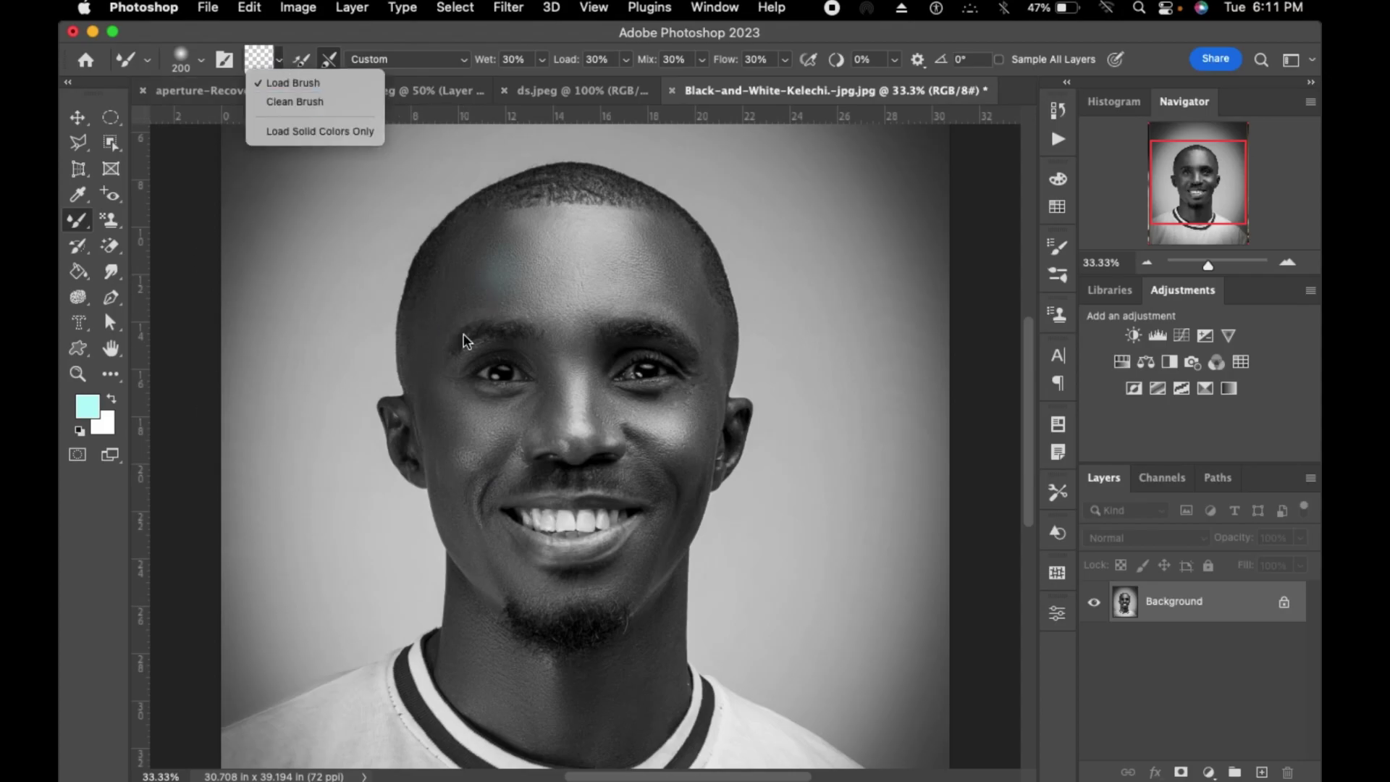
pyautogui.click(362, 254)
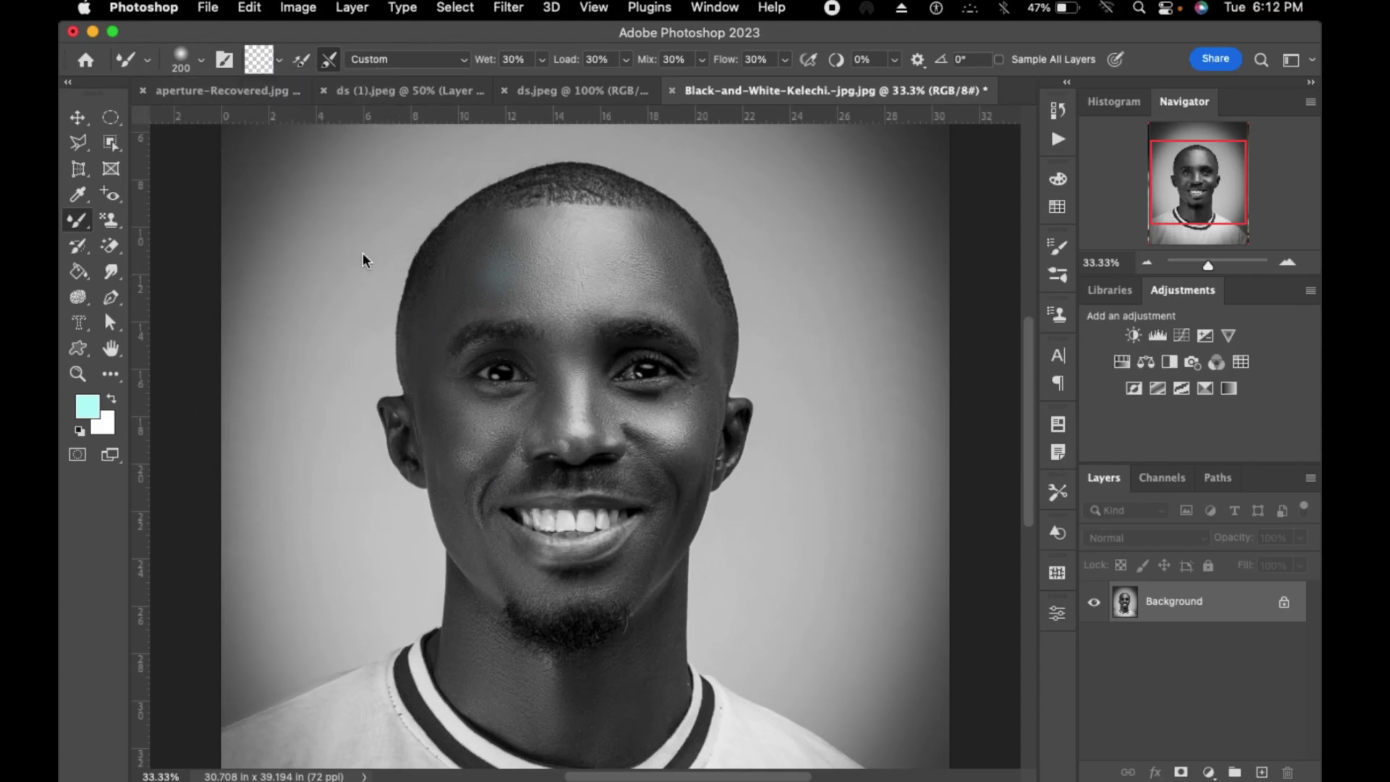
pyautogui.press('super+z')
# - Clean the mixer brush and blend the forehead skin smooth with it
pyautogui.click(283, 59)
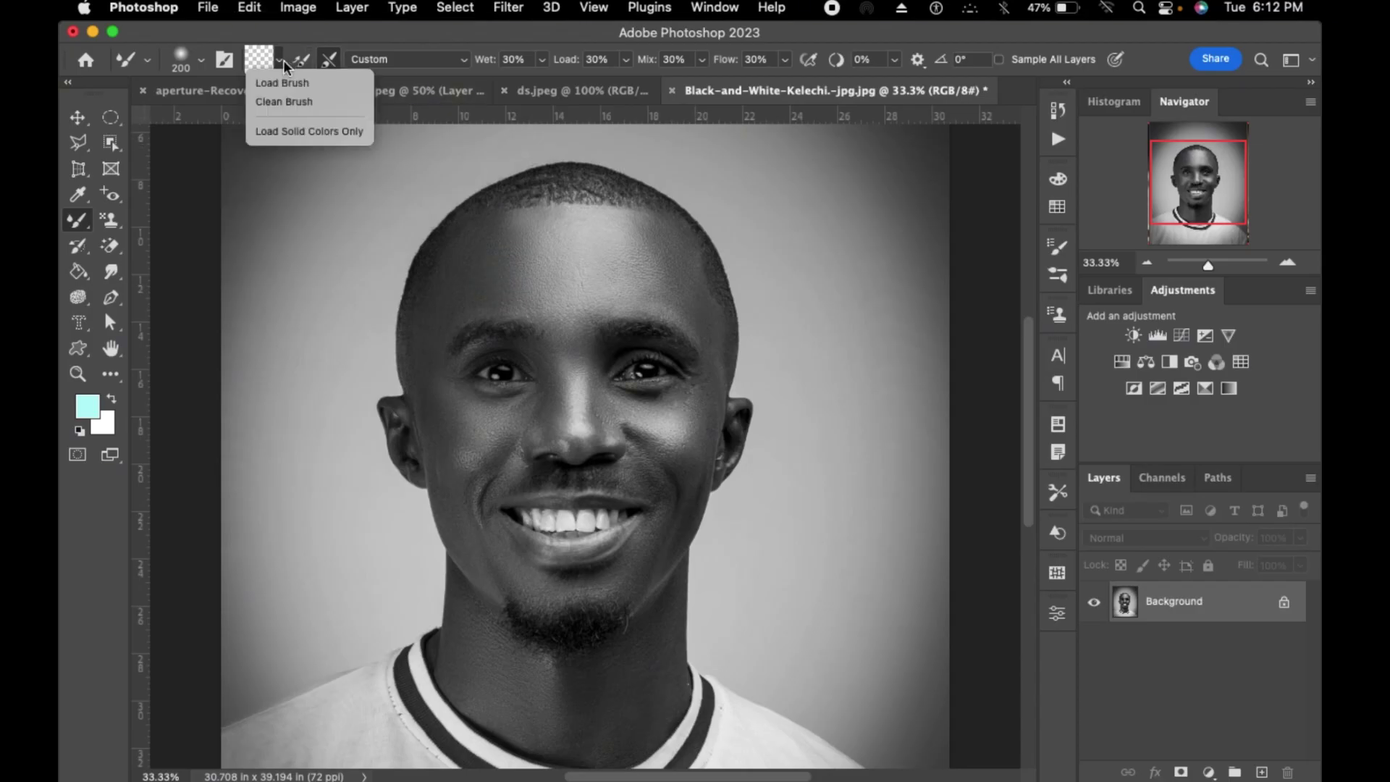
pyautogui.click(294, 100)
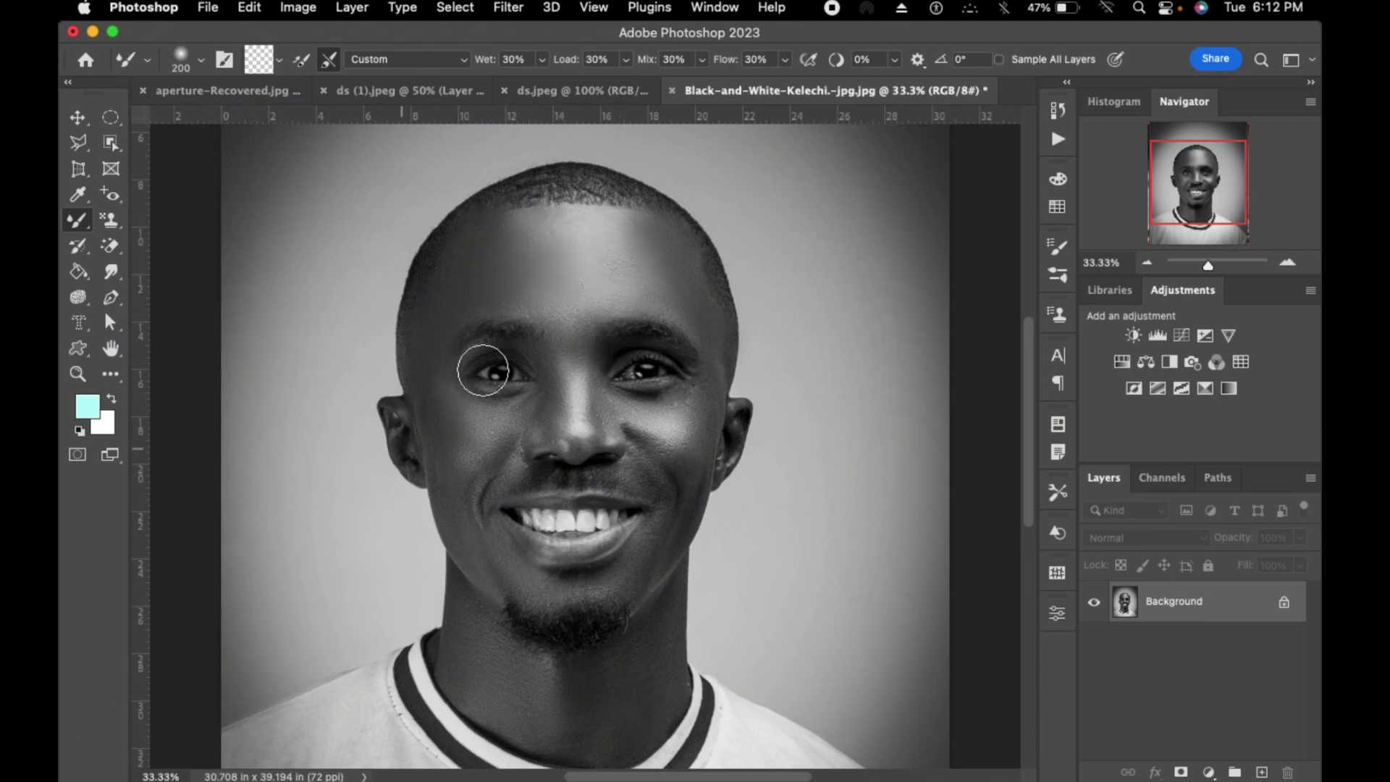
# - Load the mixer brush with the light cyan foreground colour, paint across the forehead and undo the stroke
pyautogui.click(283, 66)
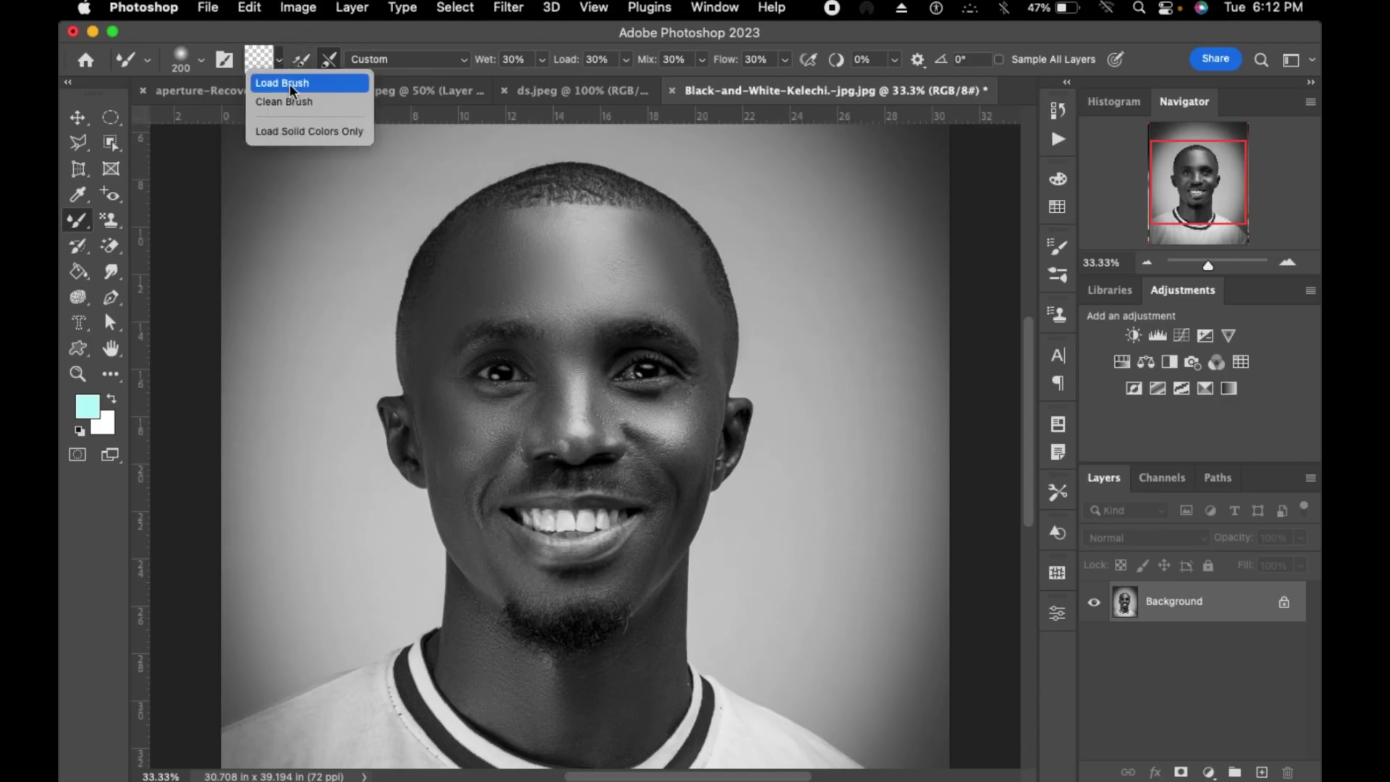
pyautogui.click(289, 84)
pyautogui.moveTo(470, 315)
pyautogui.mouseDown()
pyautogui.moveTo(482, 262)
pyautogui.moveTo(546, 284)
pyautogui.moveTo(591, 268)
pyautogui.moveTo(541, 248)
pyautogui.moveTo(655, 271)
pyautogui.mouseUp()
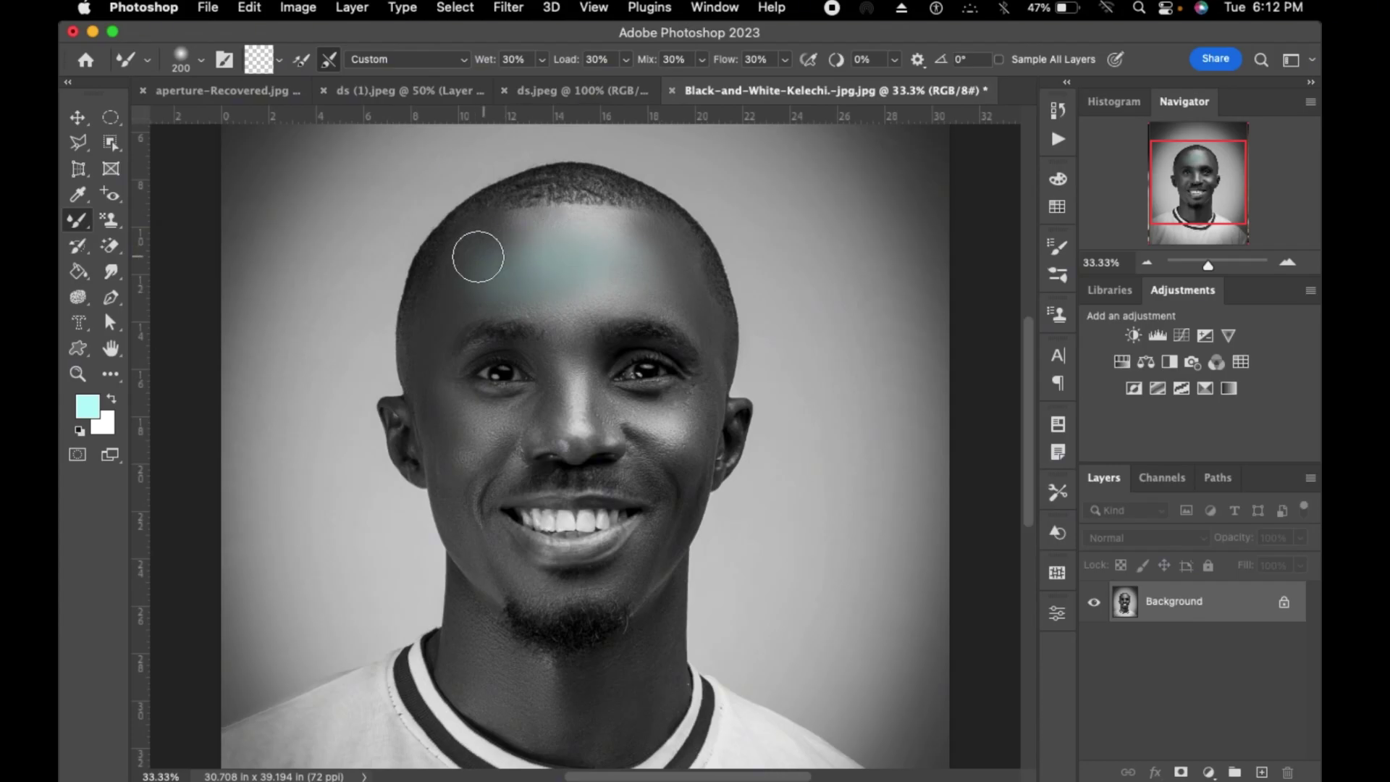
pyautogui.press('super+z')
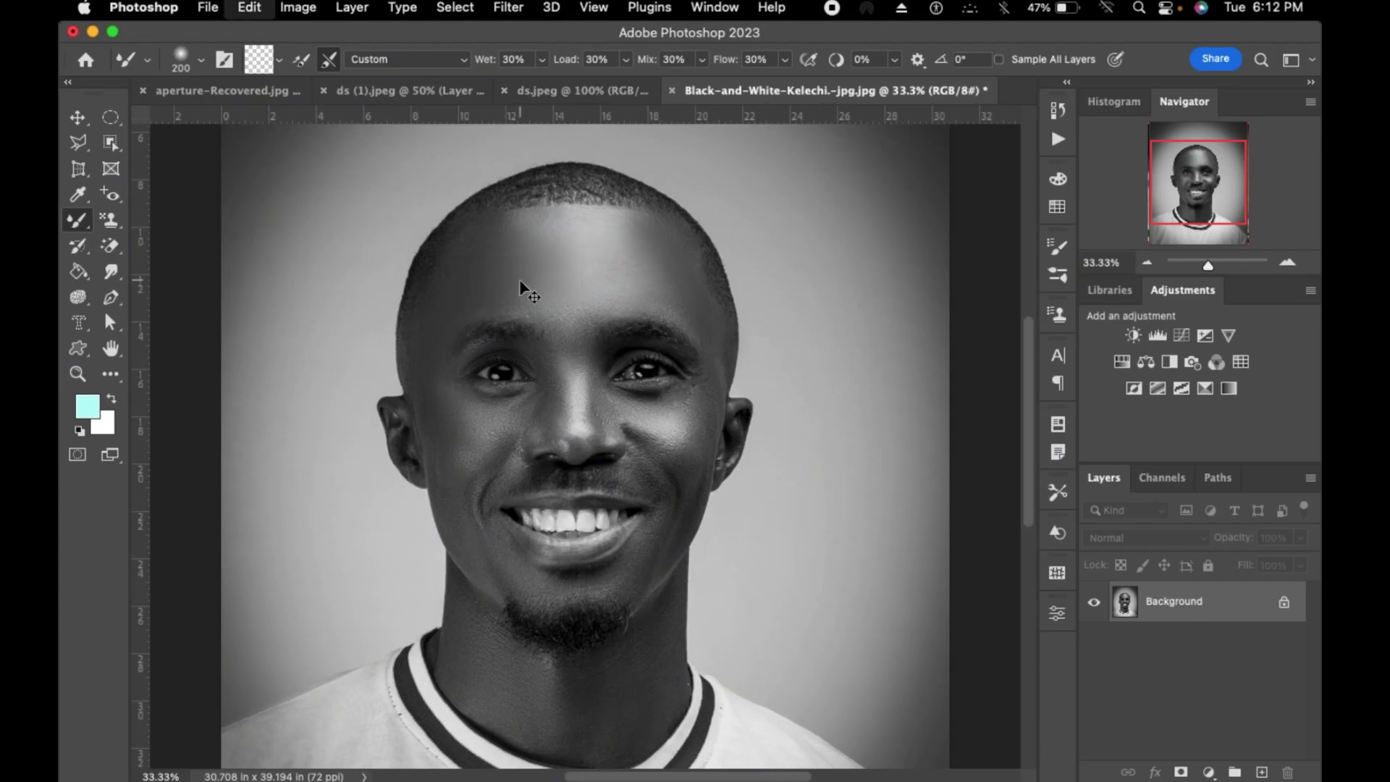
# - Reduce the Pattern Stamp Tool's brush size to 200 and try a pattern stamp over the man's eye on the image's left side
pyautogui.click(111, 221)
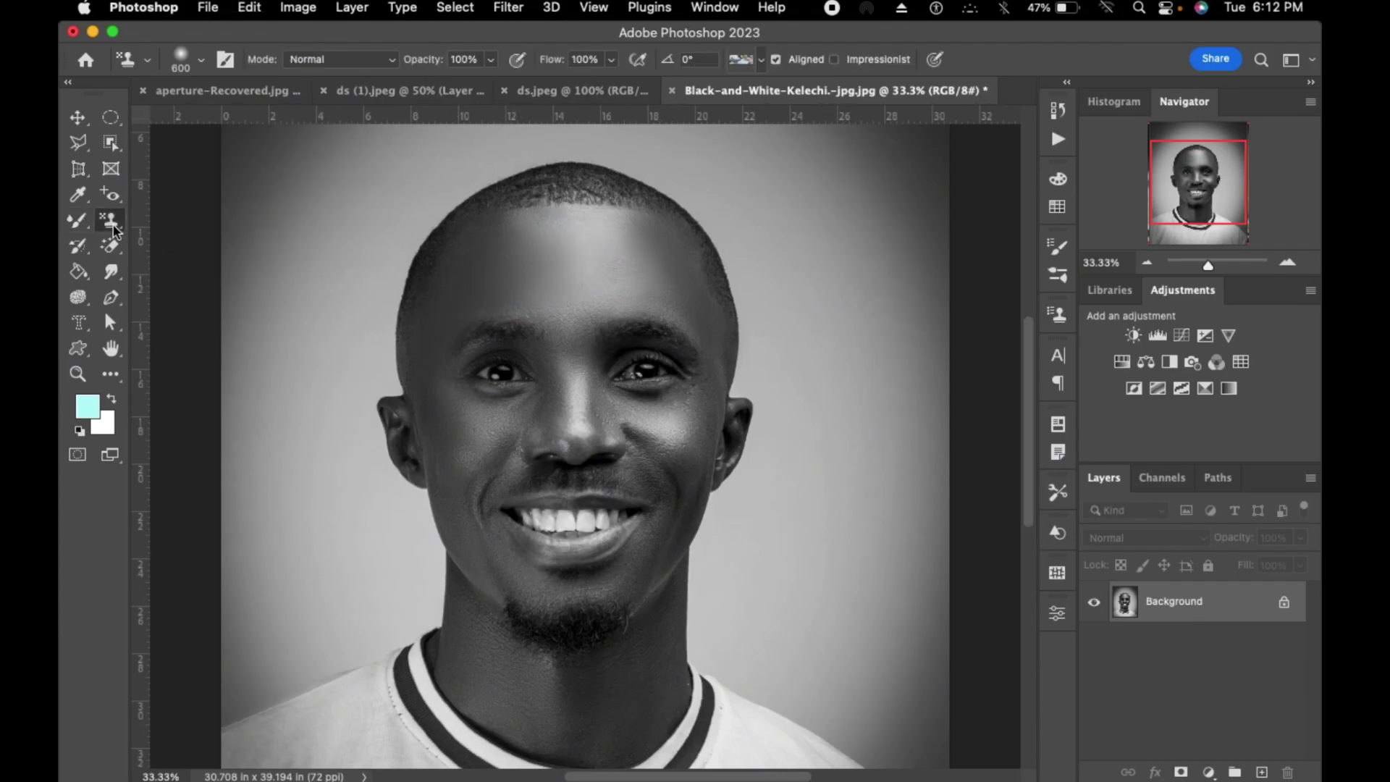
pyautogui.press('[')
pyautogui.press('[')
pyautogui.press('[')
pyautogui.press('[')
pyautogui.click(495, 373)
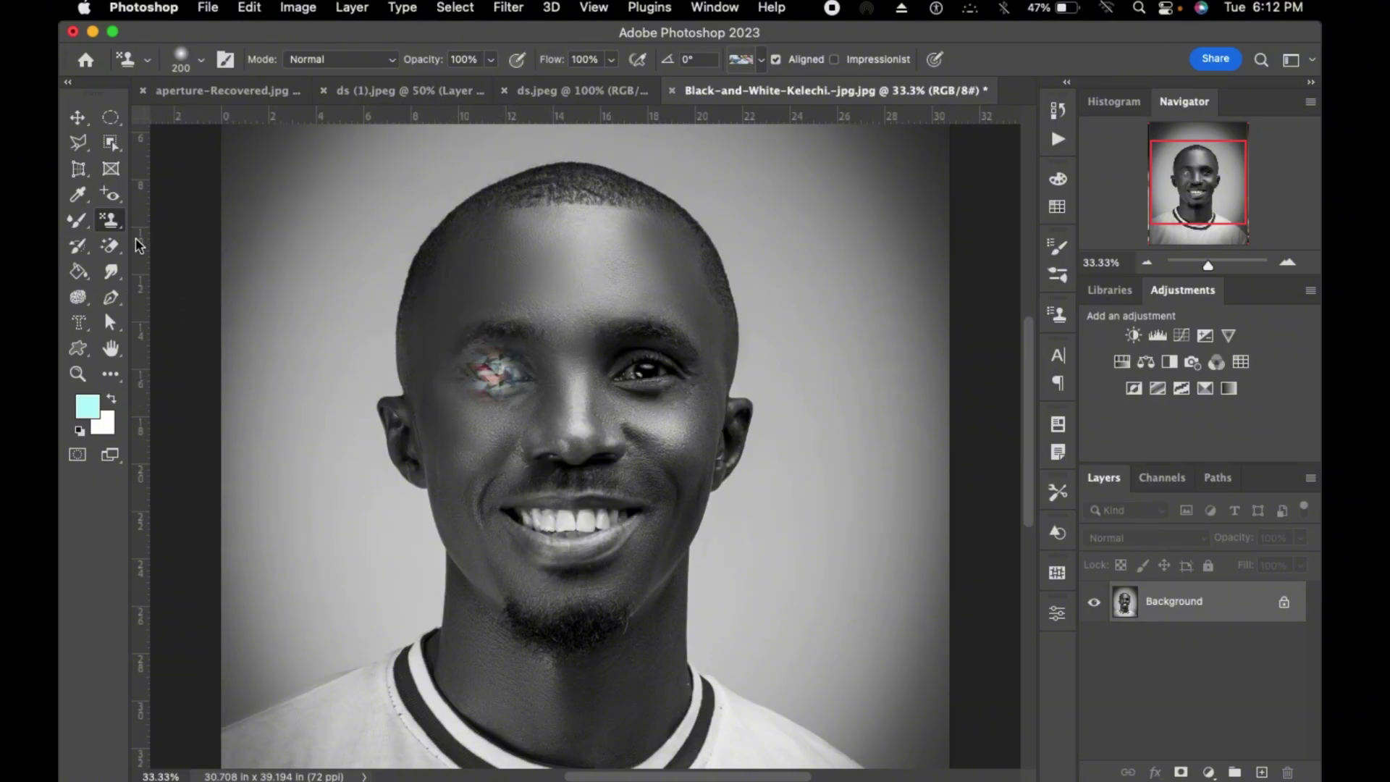
# - Try another pattern stamp on the man's forehead and undo the stamps on the forehead and eye
pyautogui.click(105, 221)
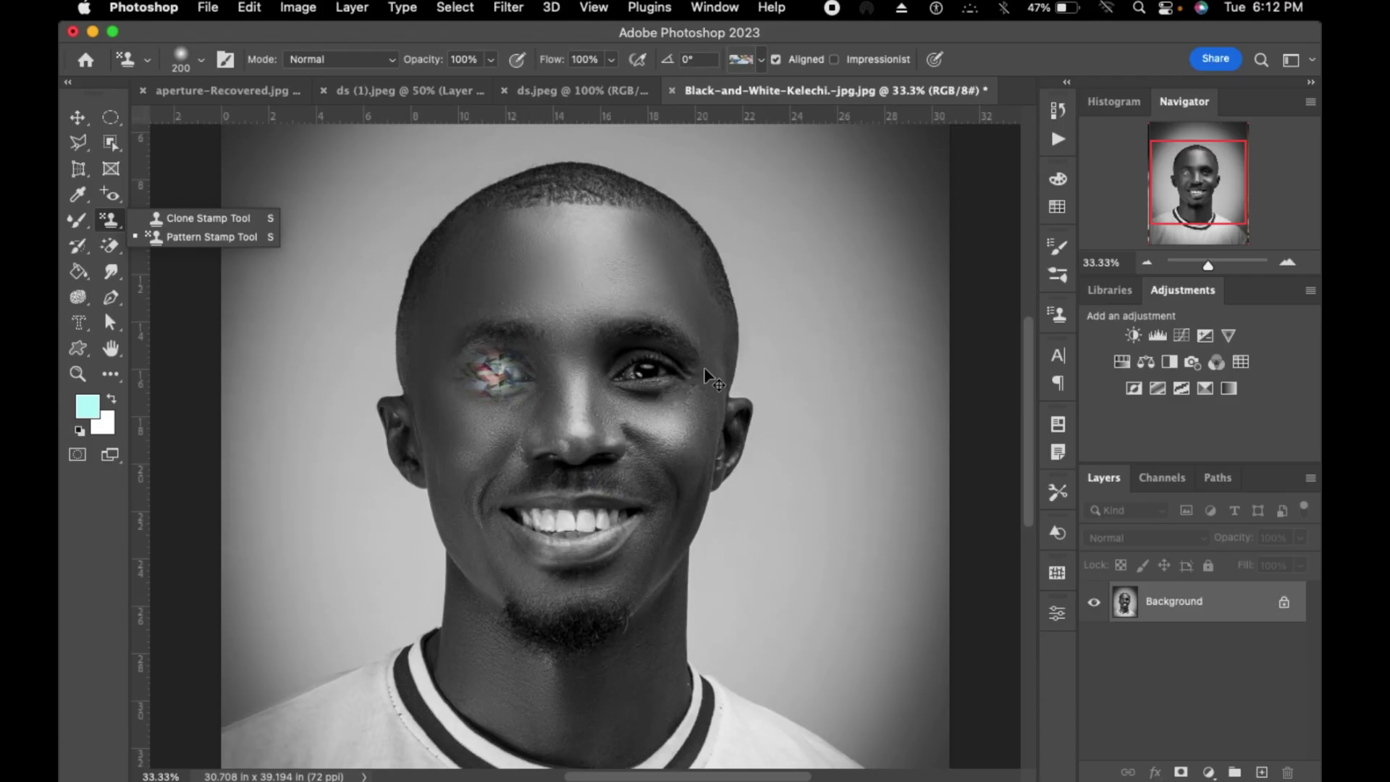
pyautogui.click(477, 278)
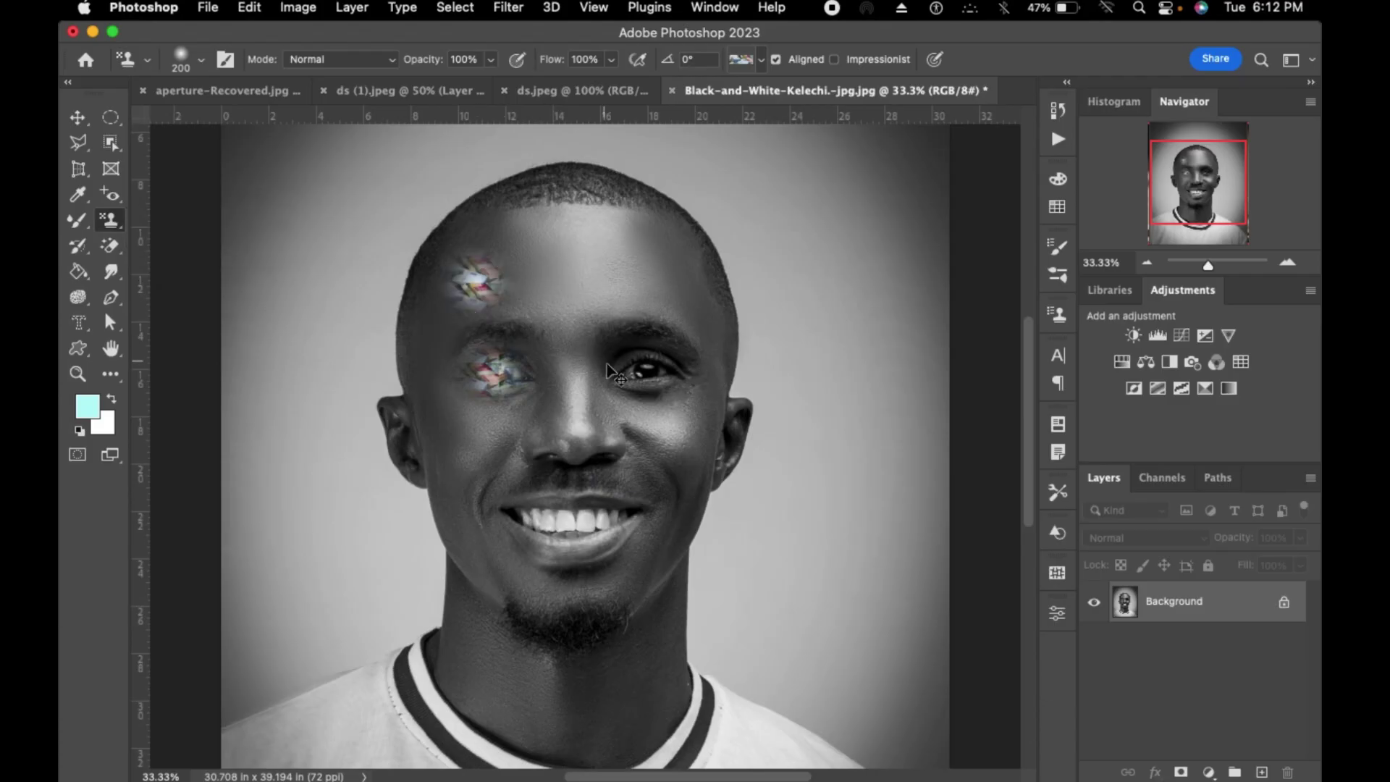
pyautogui.press('super+z')
pyautogui.press('super+z')
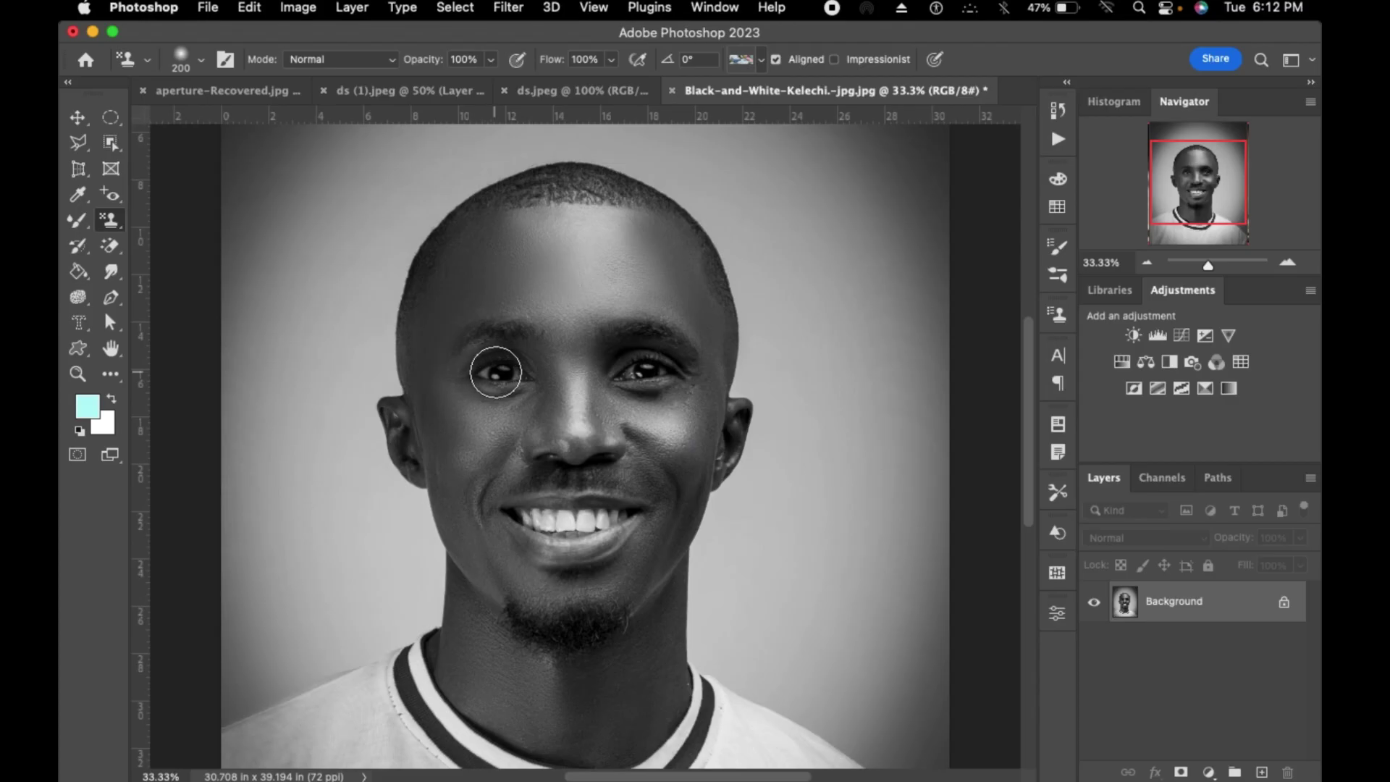
# - Choose the custom image pattern outside the Trees, Grass and Water groups for the Pattern Stamp Tool
pyautogui.click(759, 59)
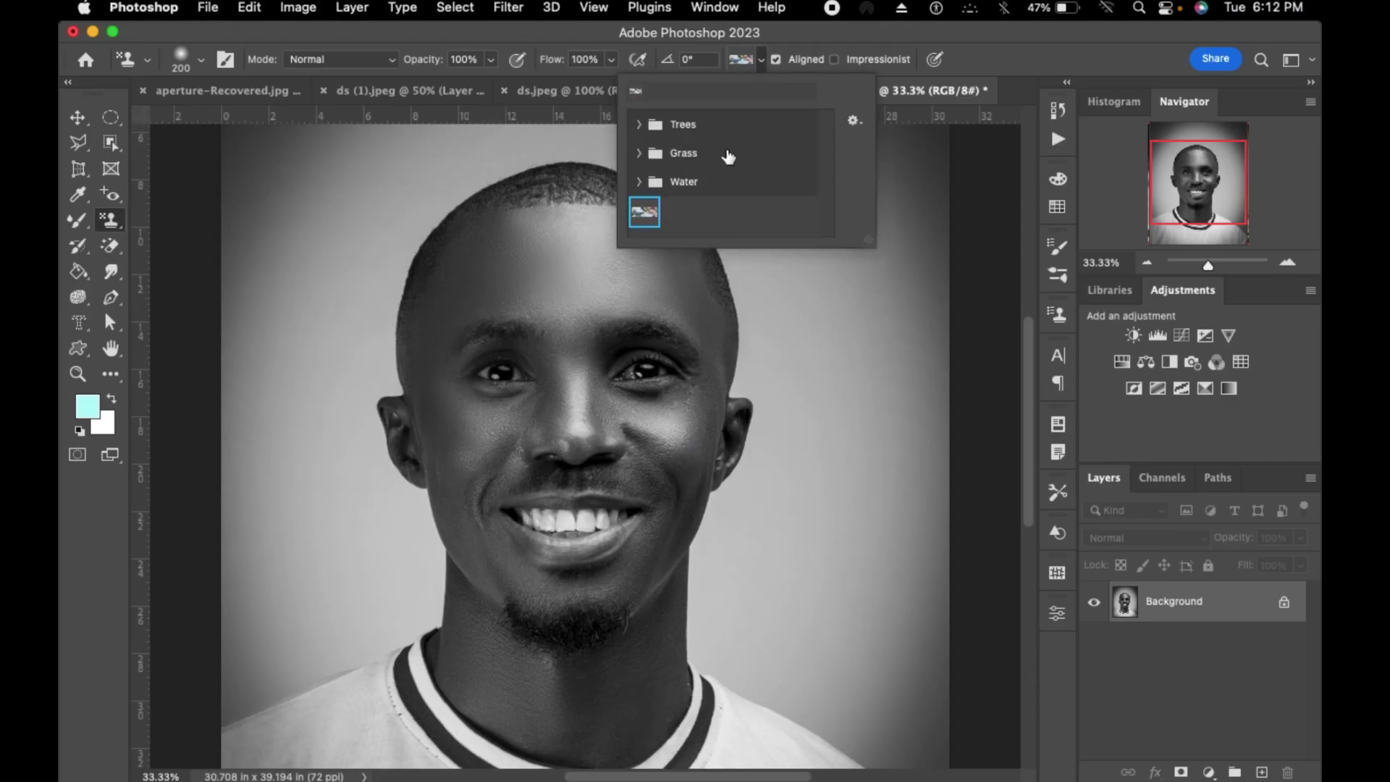
pyautogui.doubleClick(641, 214)
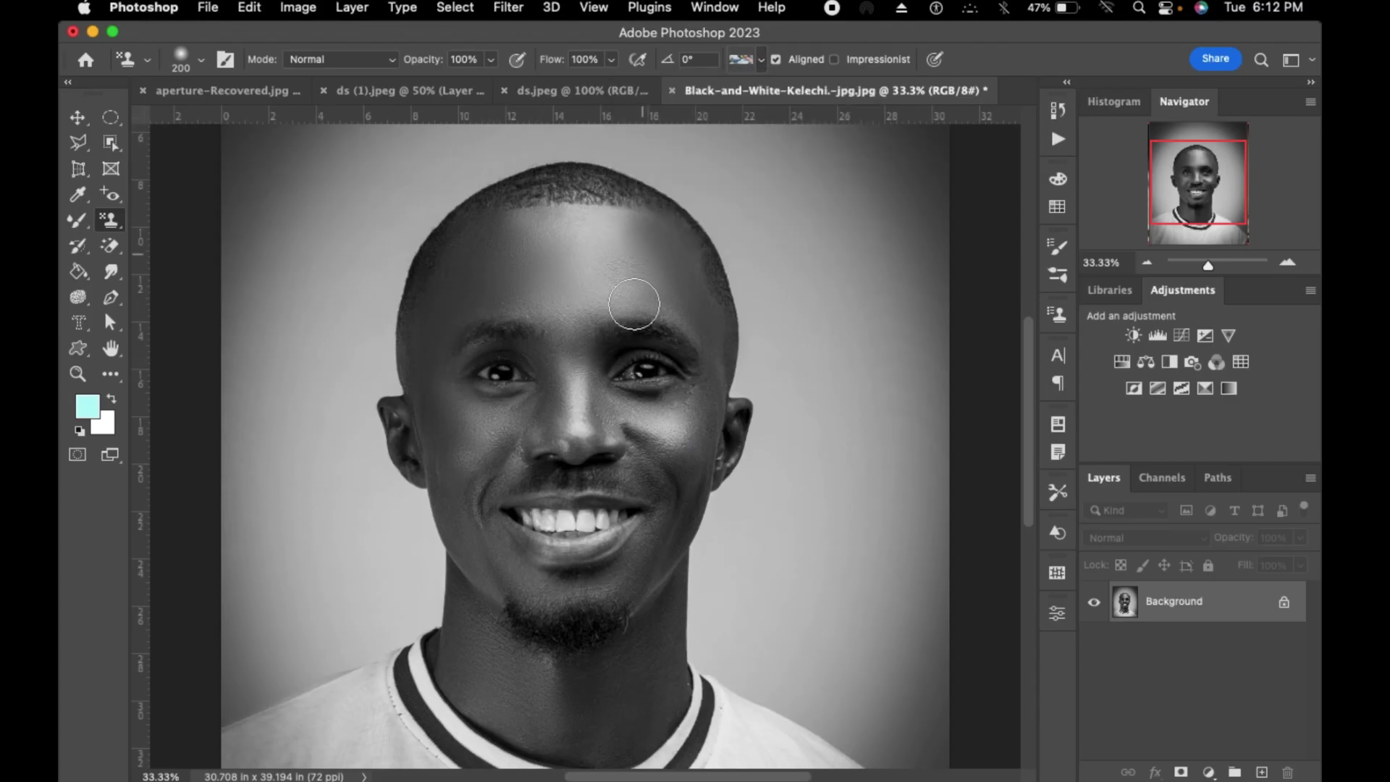
# - Paint the pattern over both eyes and the mouth of the portrait with the Pattern Stamp tool
pyautogui.moveTo(631, 369); pyautogui.dragTo(662, 366)
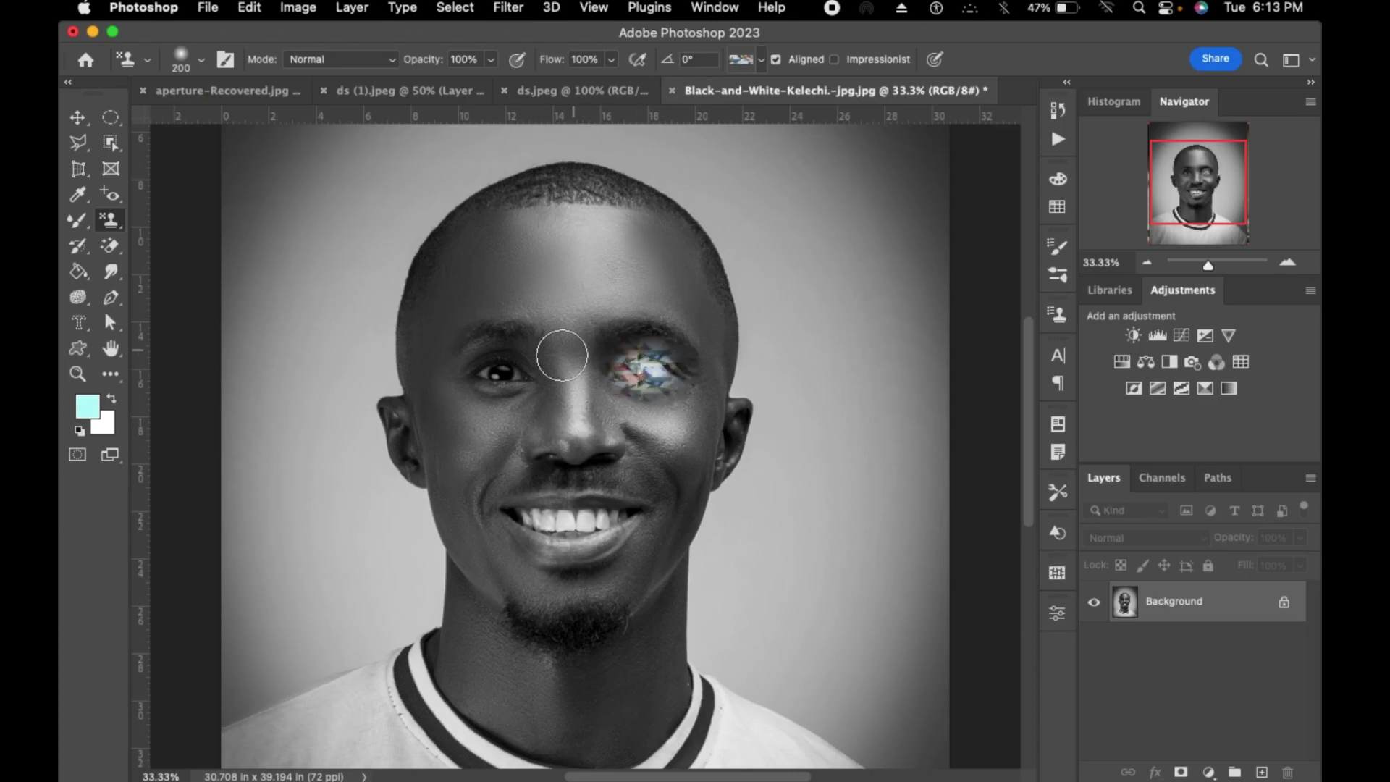
pyautogui.moveTo(506, 362); pyautogui.dragTo(508, 382)
pyautogui.moveTo(585, 537)
pyautogui.mouseDown()
pyautogui.moveTo(545, 523)
pyautogui.moveTo(604, 535)
pyautogui.mouseUp()
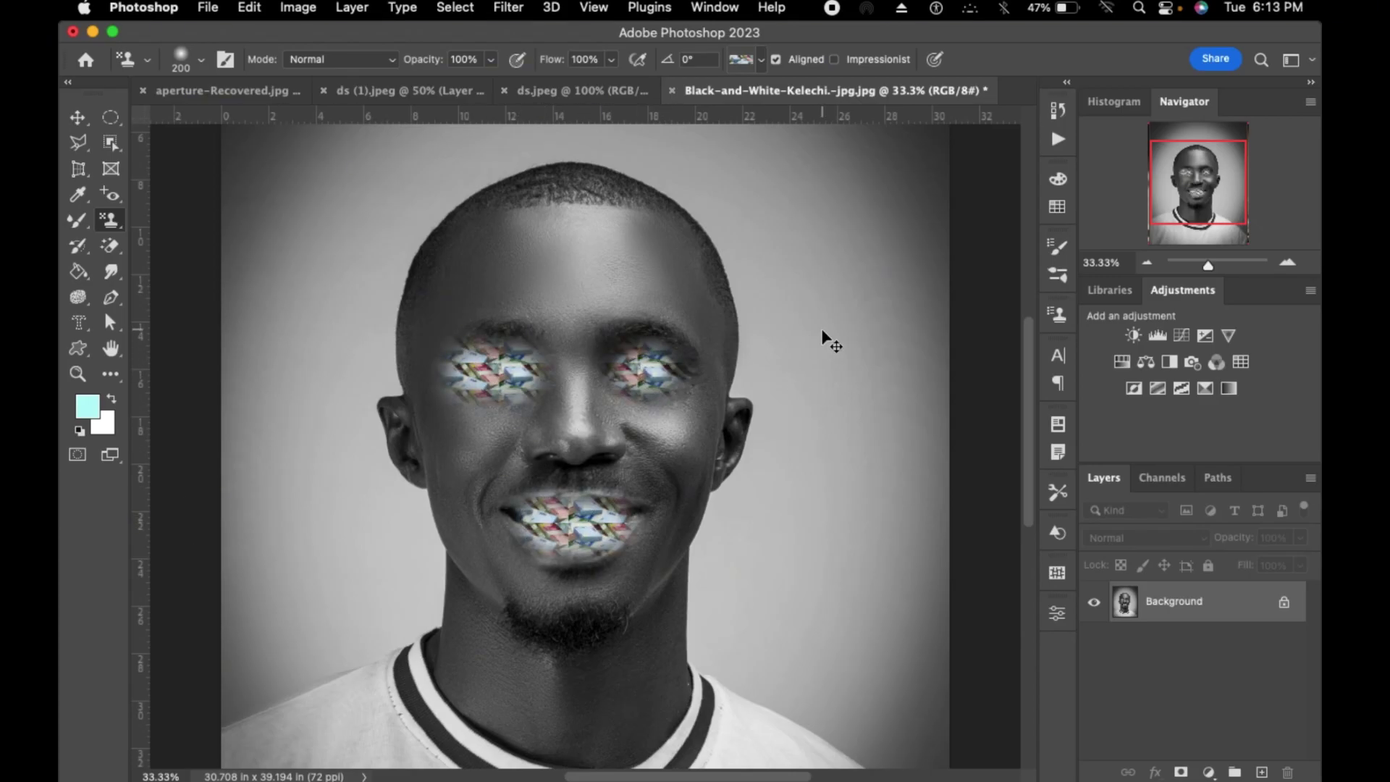
pyautogui.press('super+minus')
pyautogui.press('super+minus')
pyautogui.press('super+minus')
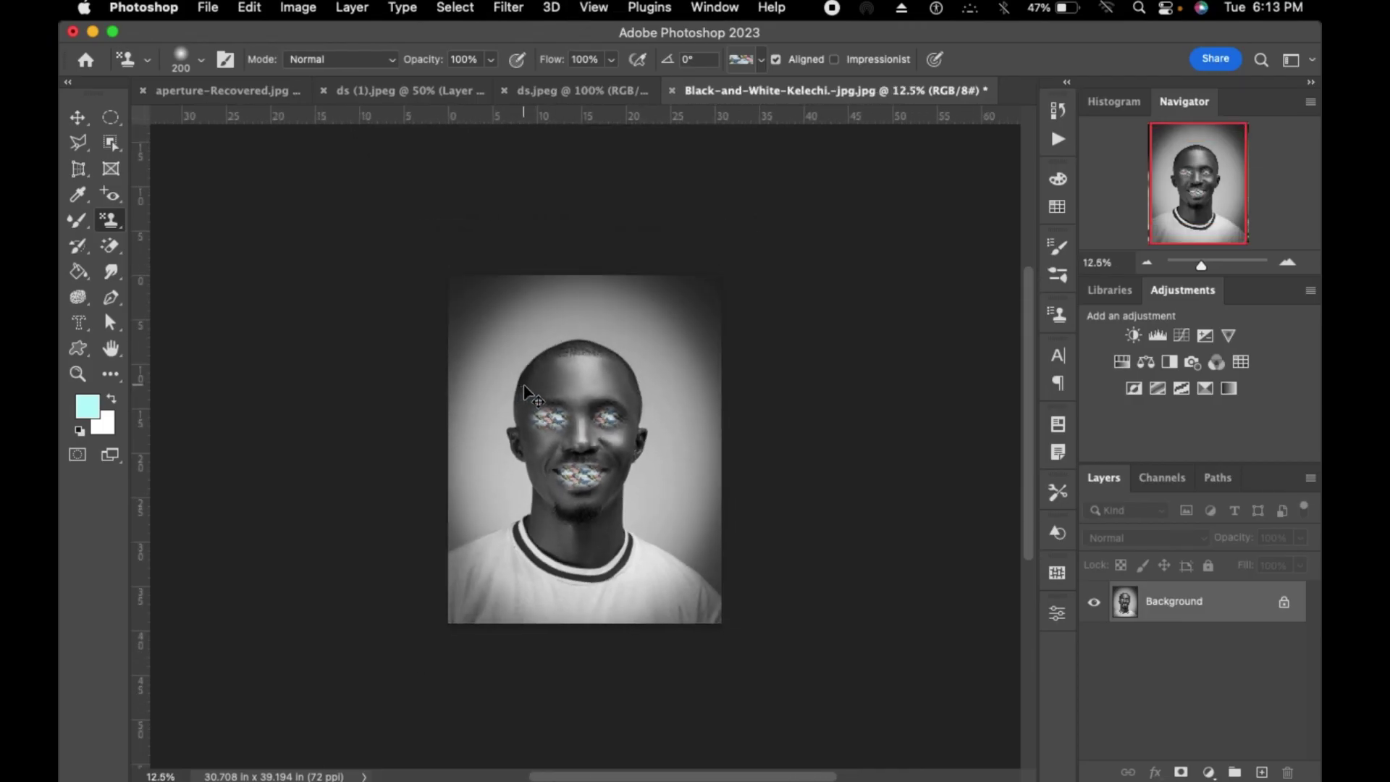
pyautogui.press('super+minus')
pyautogui.press('super+plus')
pyautogui.press('super+plus')
pyautogui.press('super+plus')
pyautogui.press('super+minus')
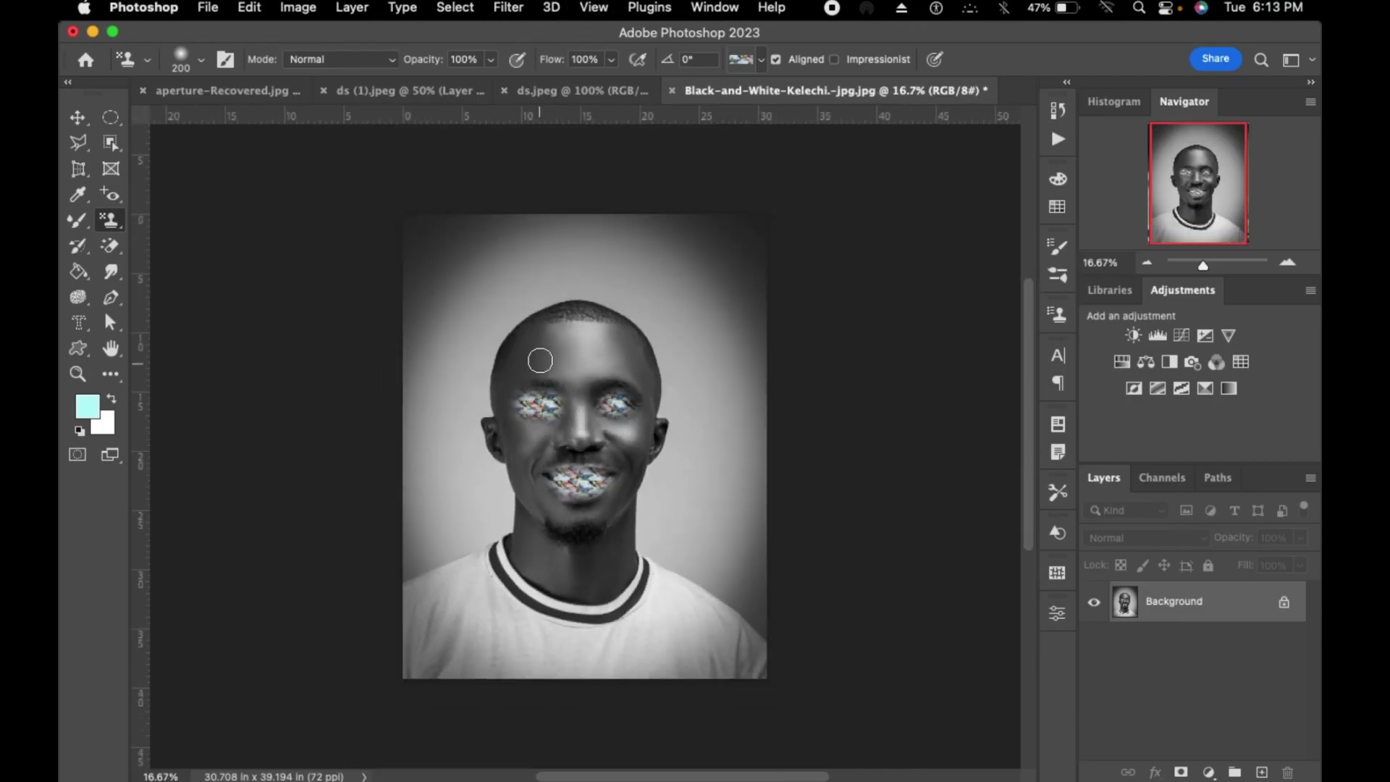
pyautogui.press('super+plus')
pyautogui.press('super+plus')
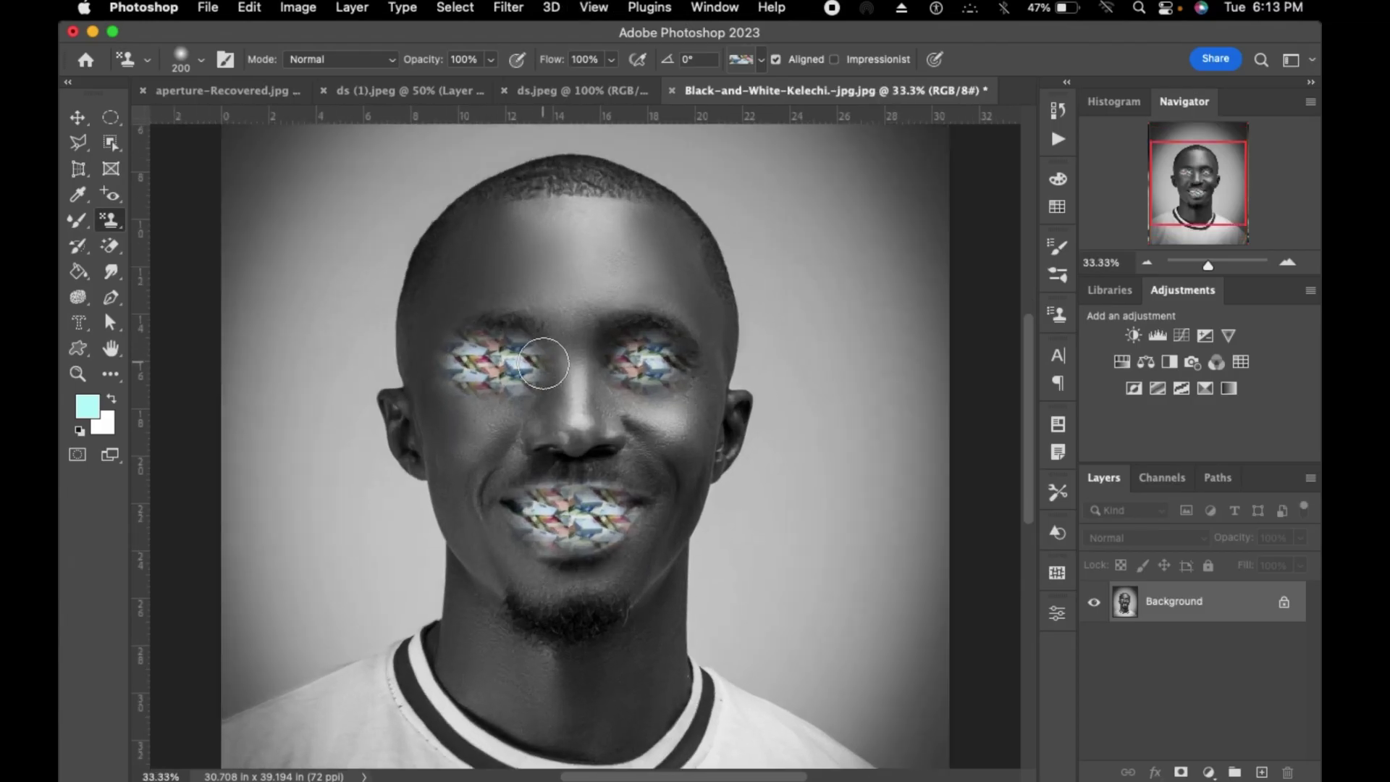
# - Undo the pattern strokes on the eyes and mouth
pyautogui.press('super+z')
pyautogui.press('super+z')
pyautogui.press('super+z')
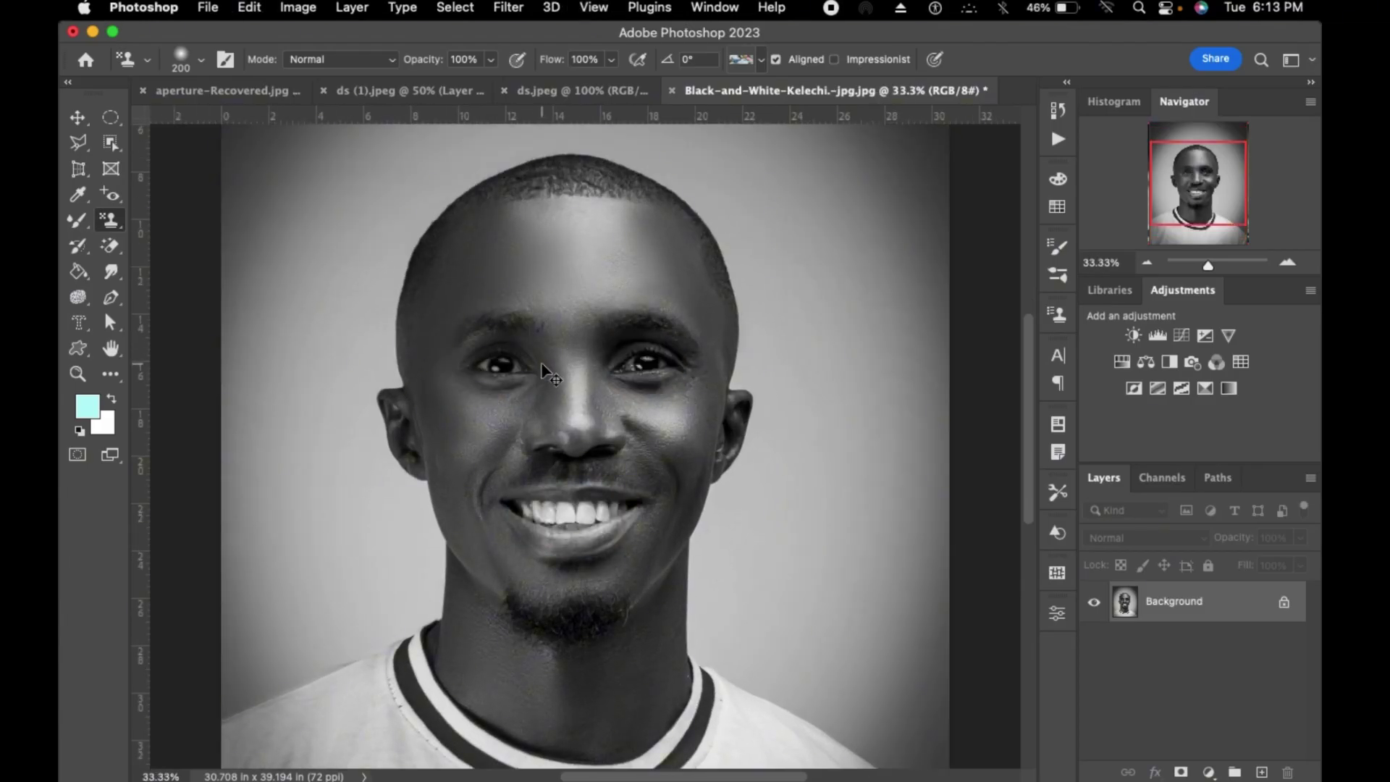
# - Use the Clone Stamp tool to sample each eye and stamp copies of them side by side onto the forehead
pyautogui.rightClick(128, 223)
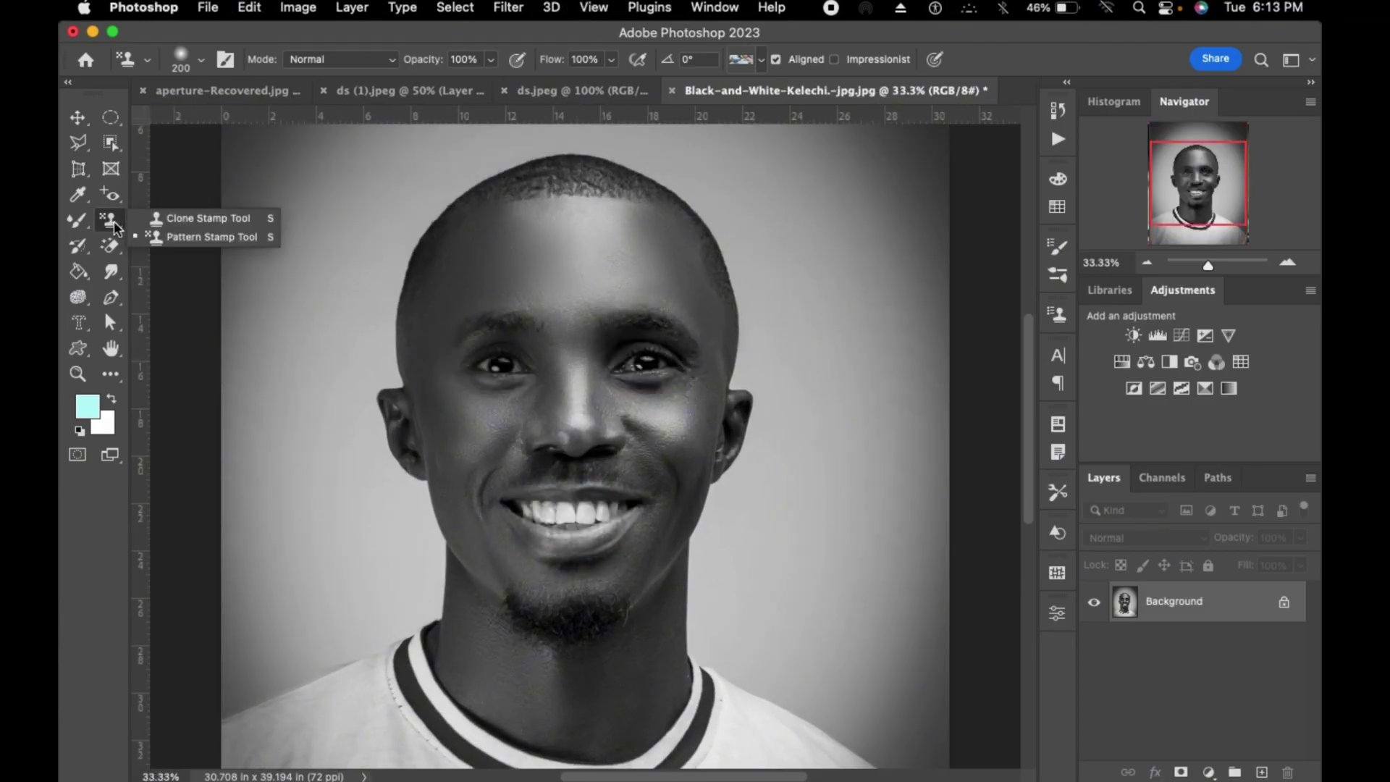
pyautogui.click(187, 219)
pyautogui.keyDown('alt'); pyautogui.click(495, 365); pyautogui.keyUp('alt')
pyautogui.click(503, 360)
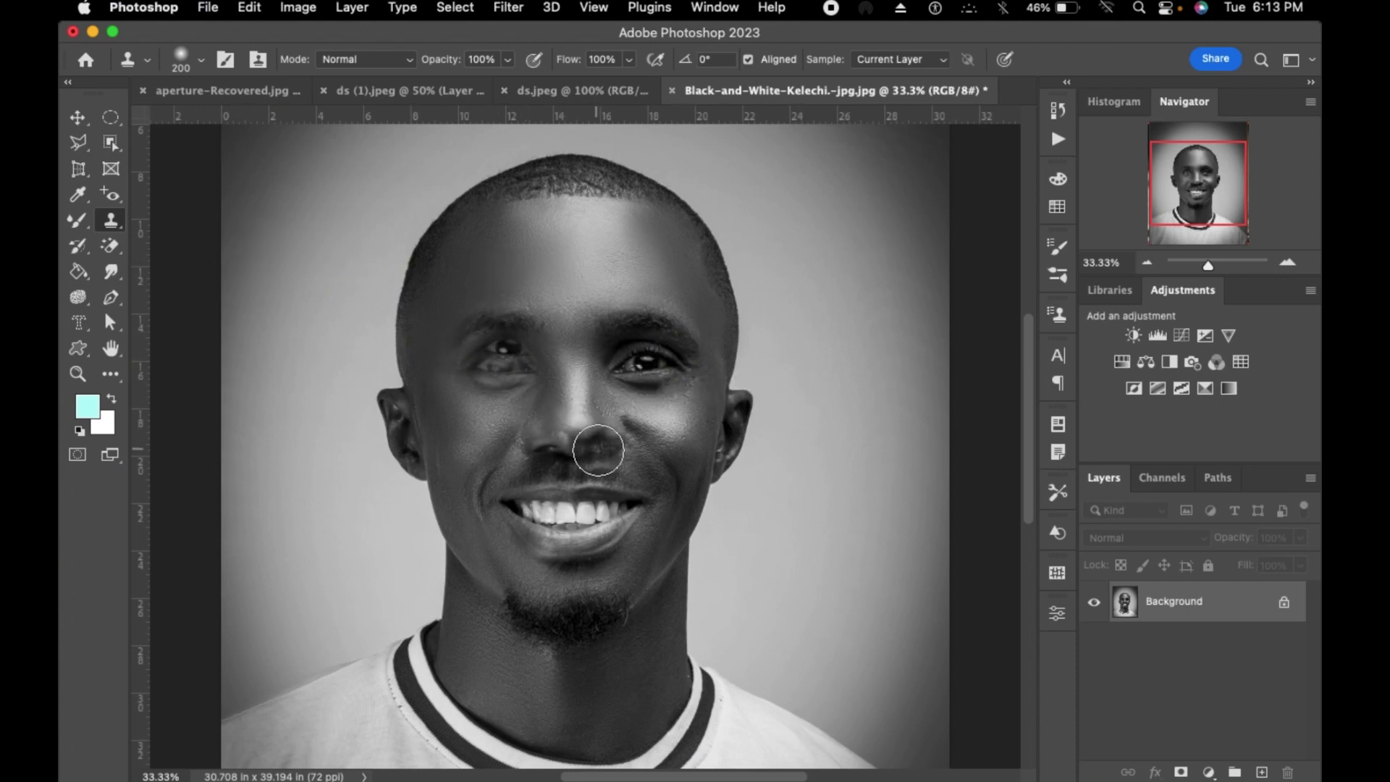
pyautogui.press('super+z')
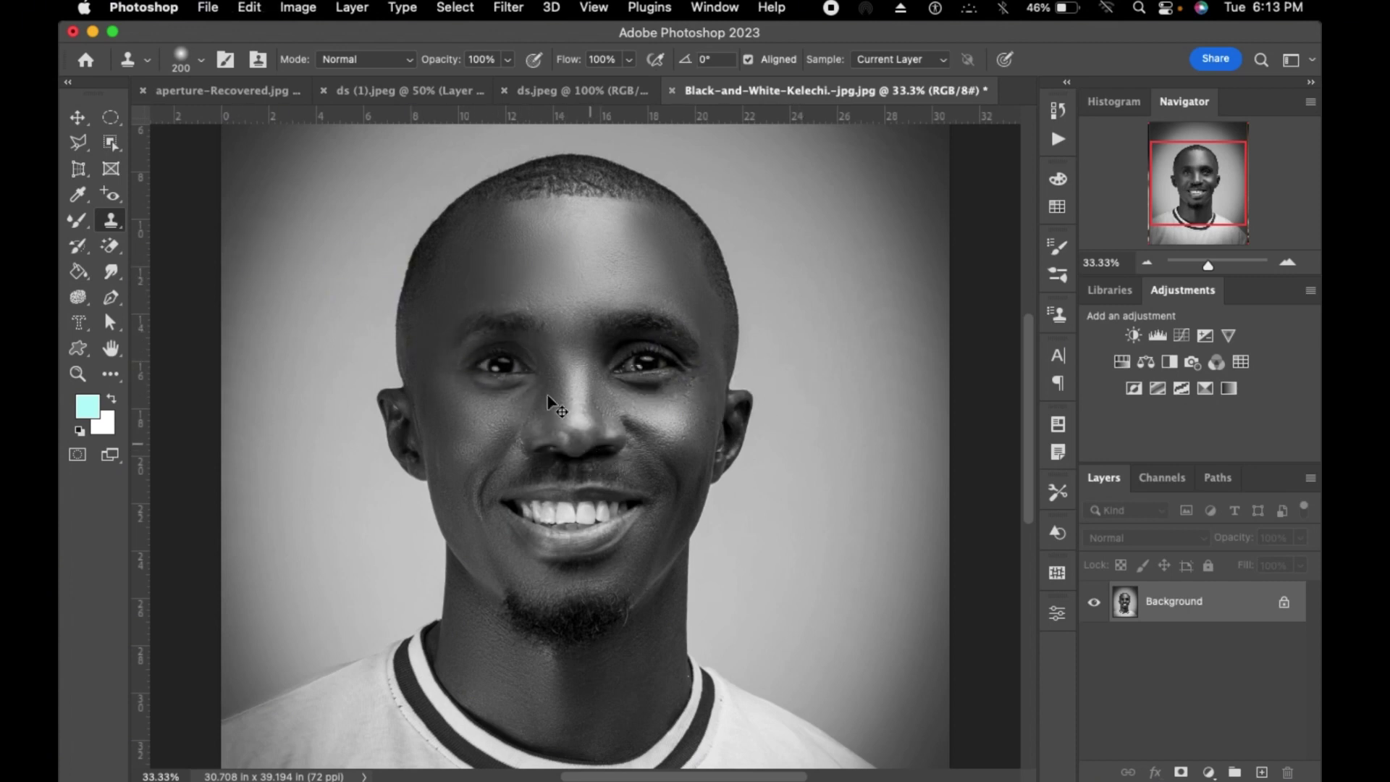
pyautogui.keyDown('alt'); pyautogui.click(504, 367); pyautogui.keyUp('alt')
pyautogui.click(558, 249)
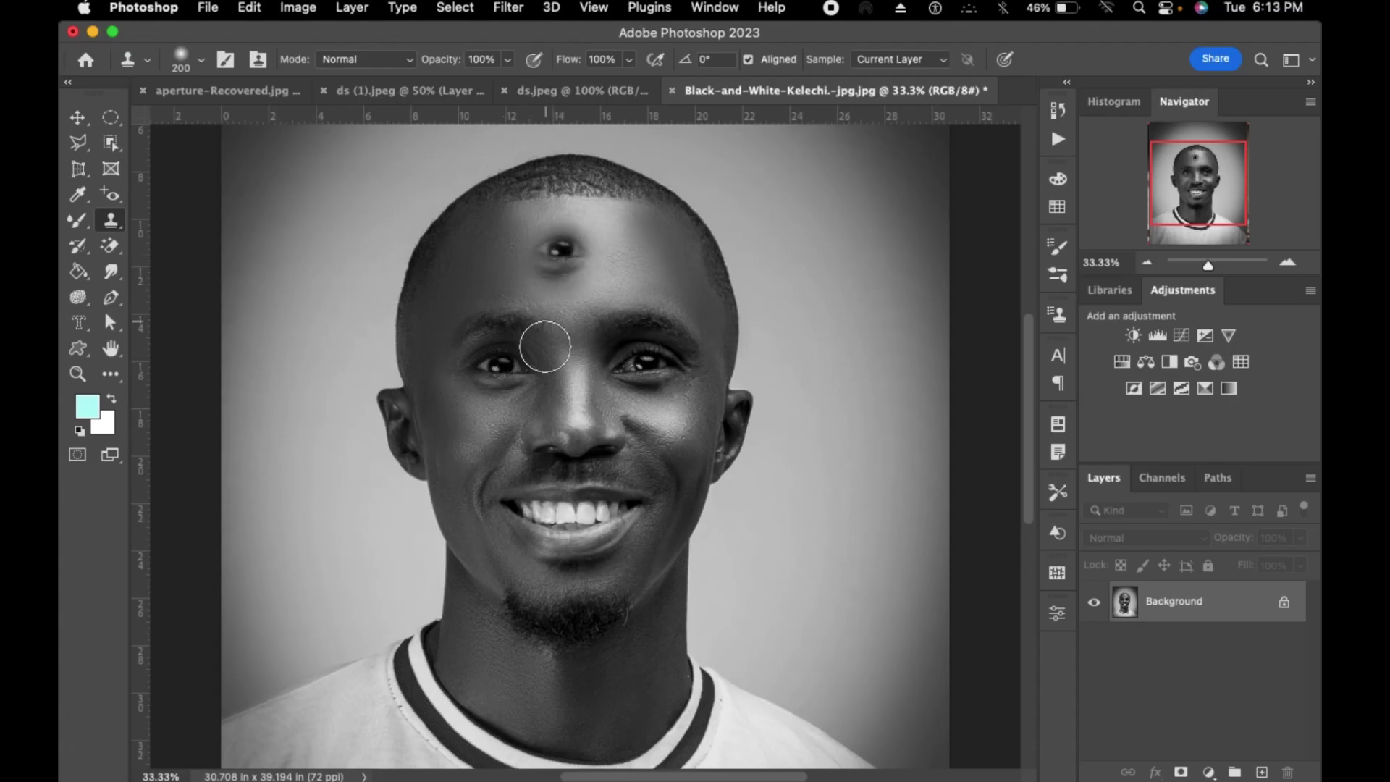
pyautogui.keyDown('alt'); pyautogui.click(632, 364); pyautogui.keyUp('alt')
pyautogui.click(490, 242)
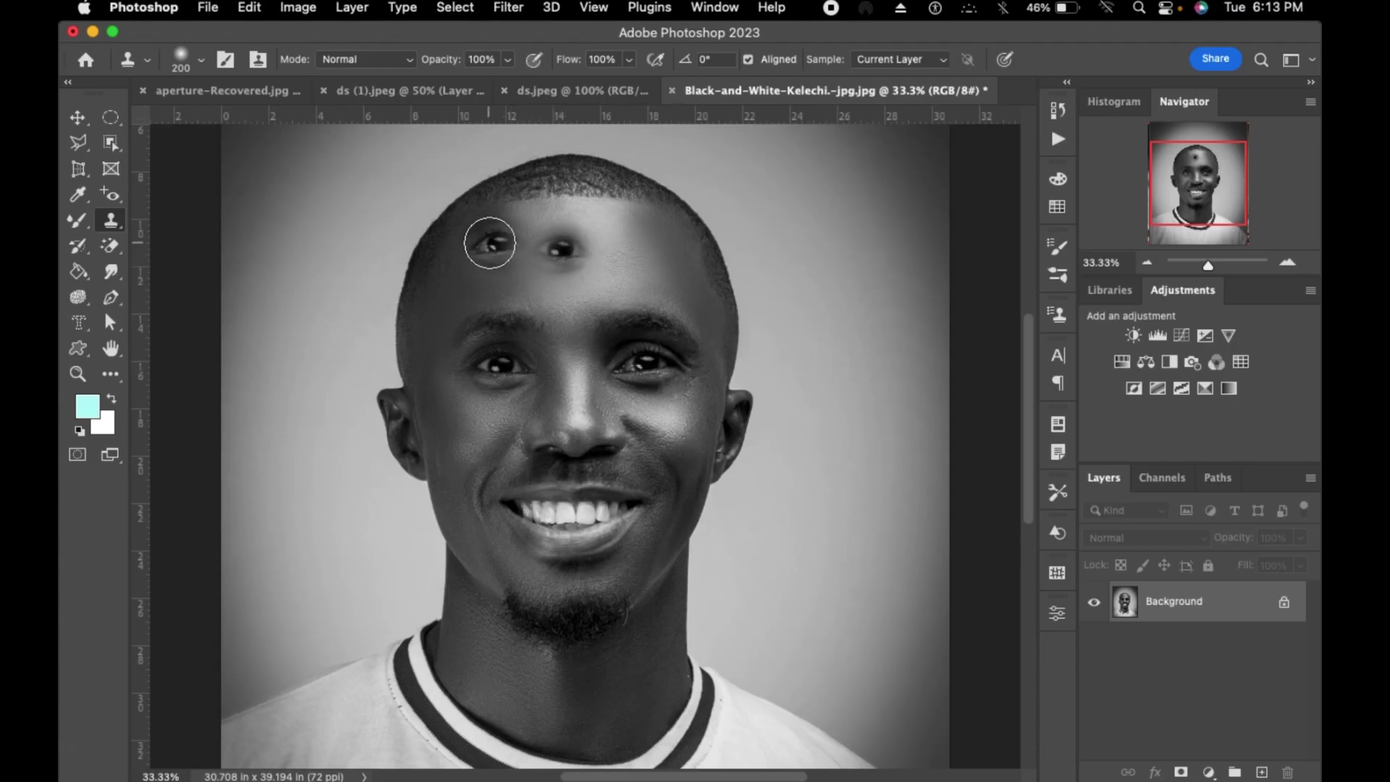
# - Undo the two cloned eyes on the forehead and bring them back again
pyautogui.press('super+z')
pyautogui.press('super+z')
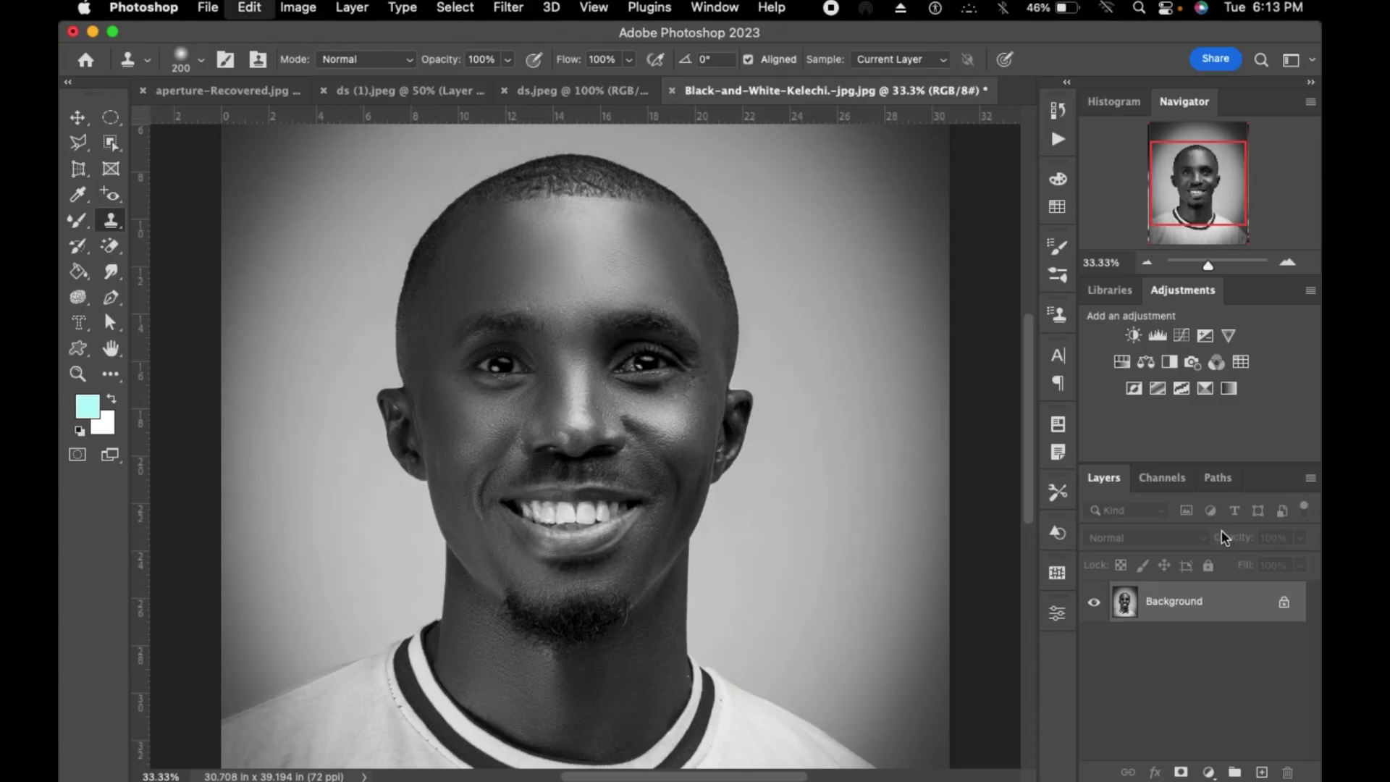
pyautogui.click(85, 247)
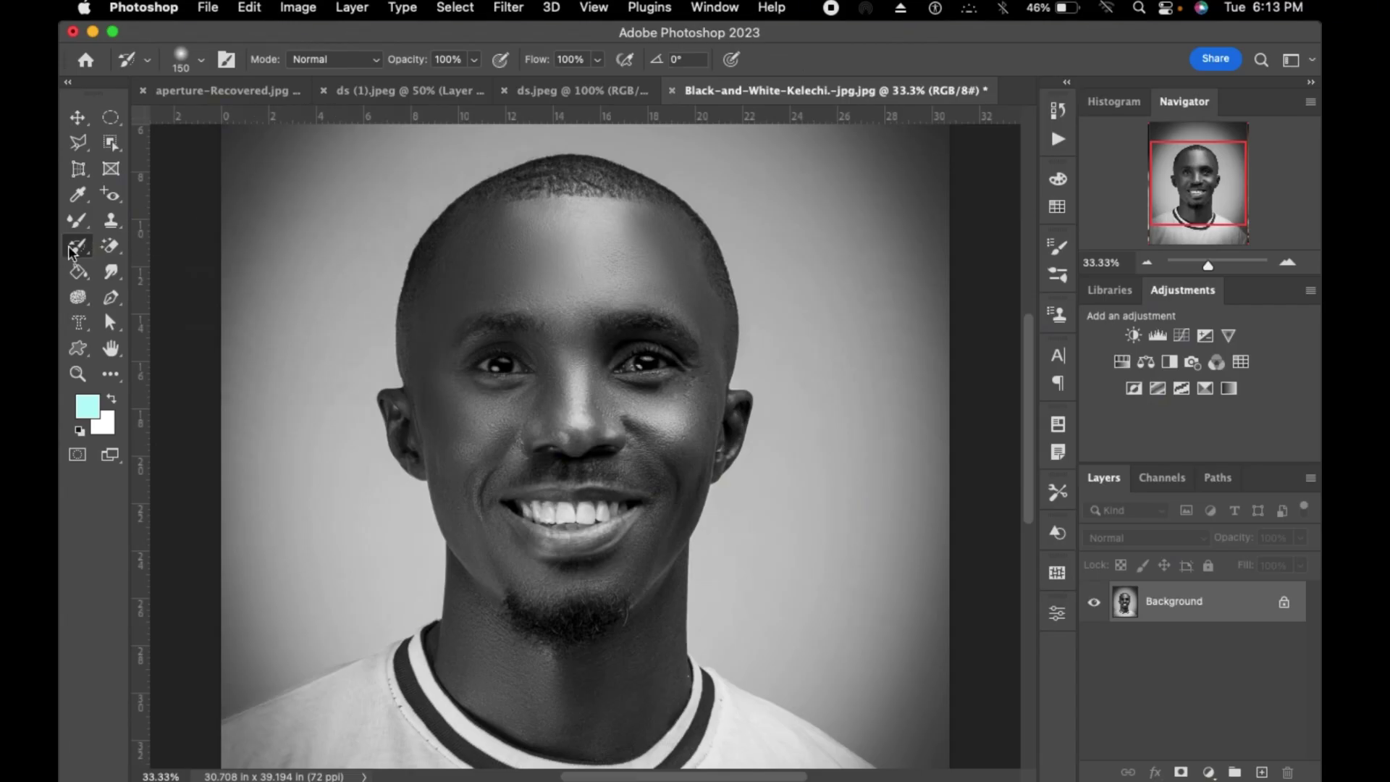
pyautogui.click(72, 247)
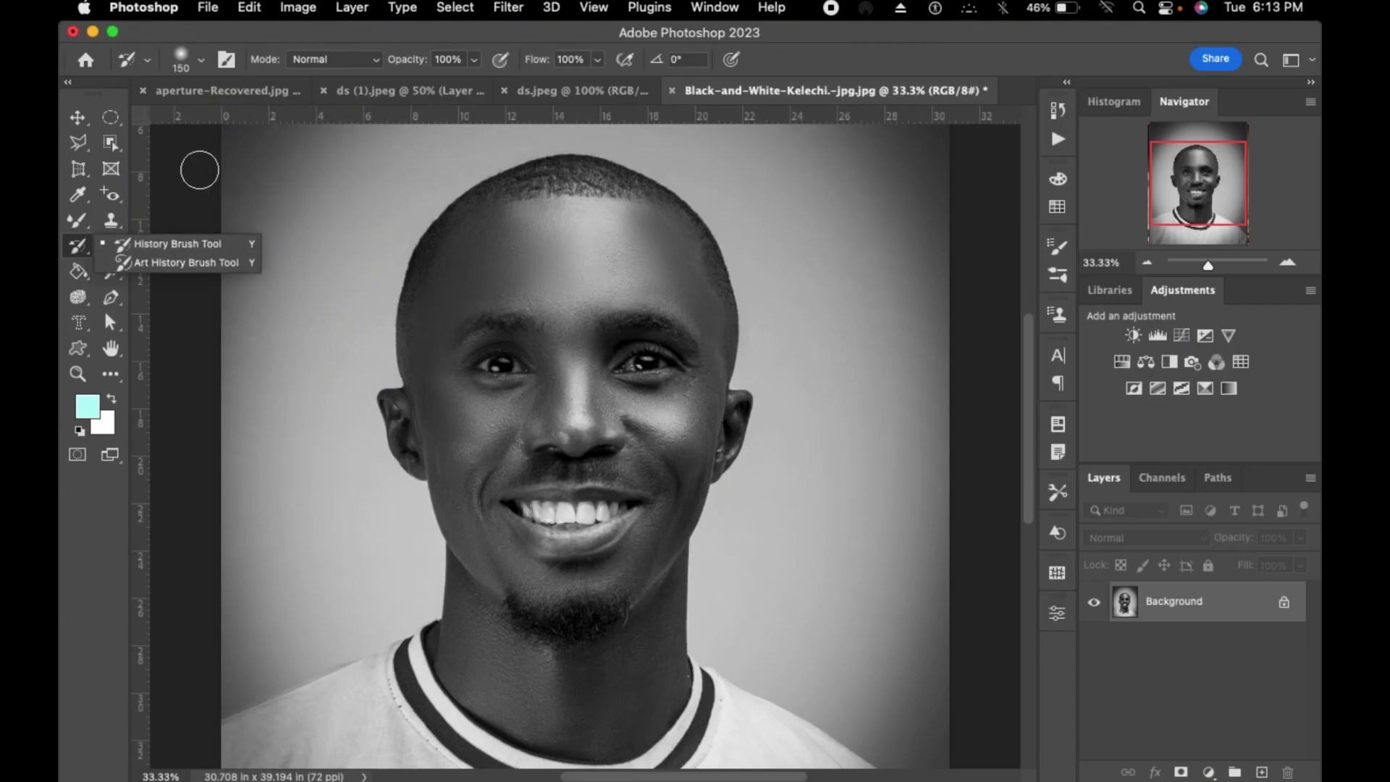
pyautogui.click(81, 125)
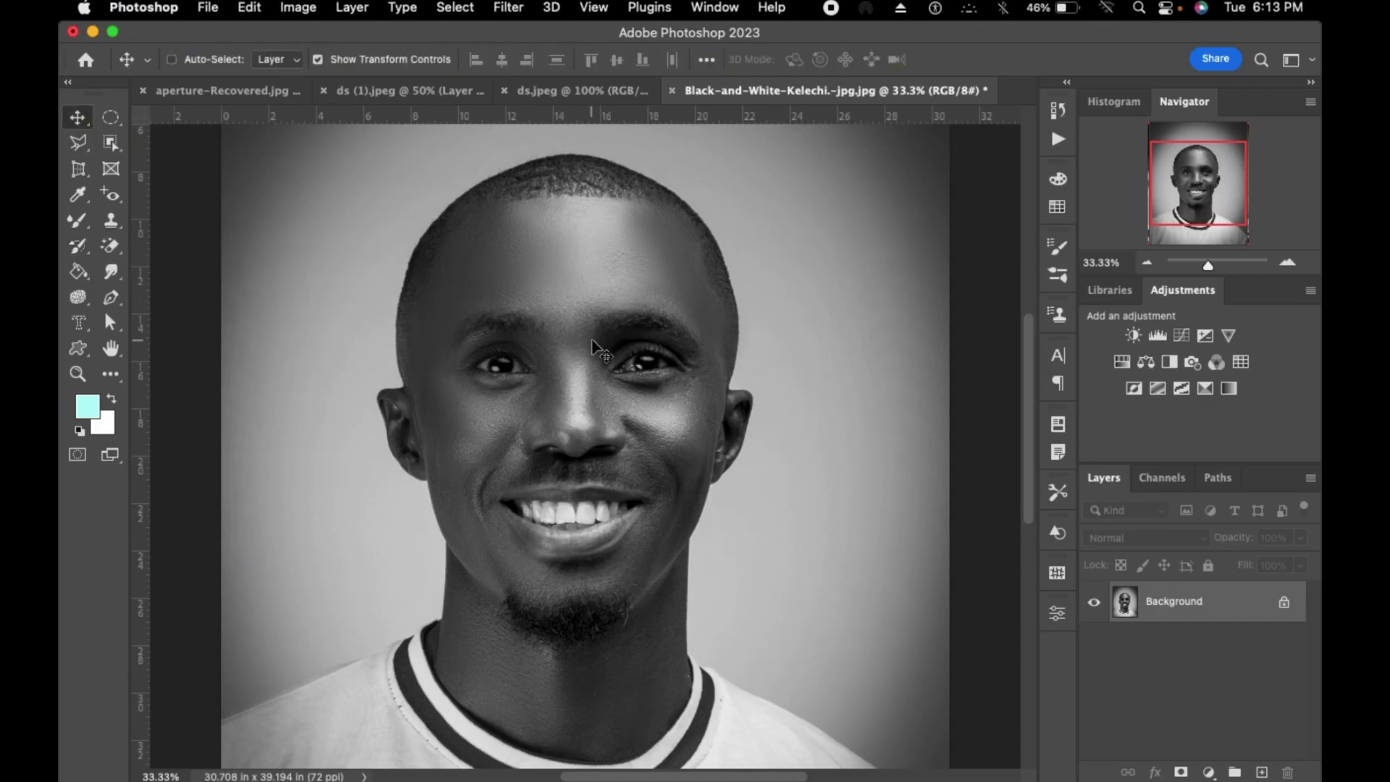
pyautogui.press('super+z')
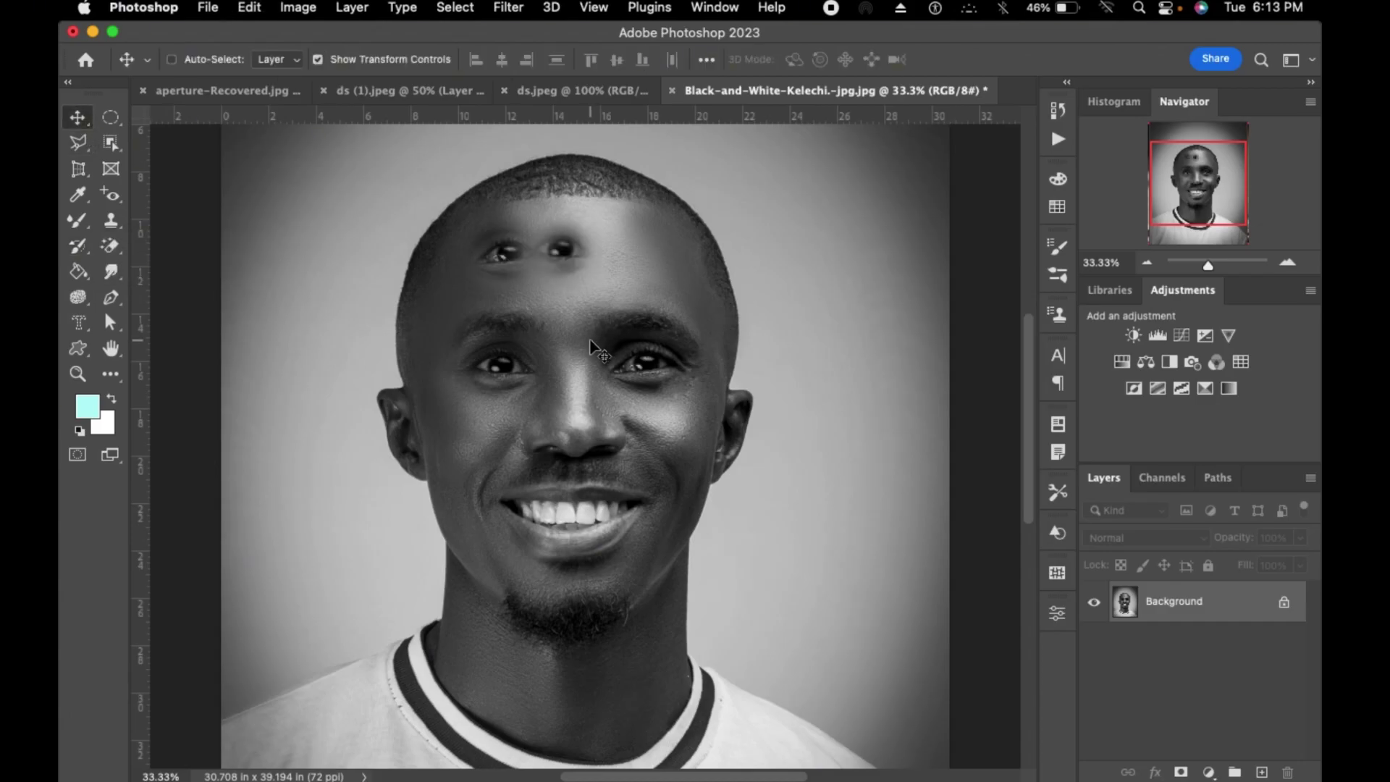
# - Paint over the cloned eyes with the History Brush to restore the original forehead
pyautogui.press('super')
pyautogui.click(85, 248)
pyautogui.moveTo(431, 249)
pyautogui.mouseDown()
pyautogui.moveTo(464, 267)
pyautogui.moveTo(533, 236)
pyautogui.moveTo(516, 235)
pyautogui.moveTo(550, 272)
pyautogui.moveTo(559, 243)
pyautogui.moveTo(571, 238)
pyautogui.moveTo(582, 266)
pyautogui.moveTo(587, 244)
pyautogui.moveTo(561, 278)
pyautogui.mouseUp()
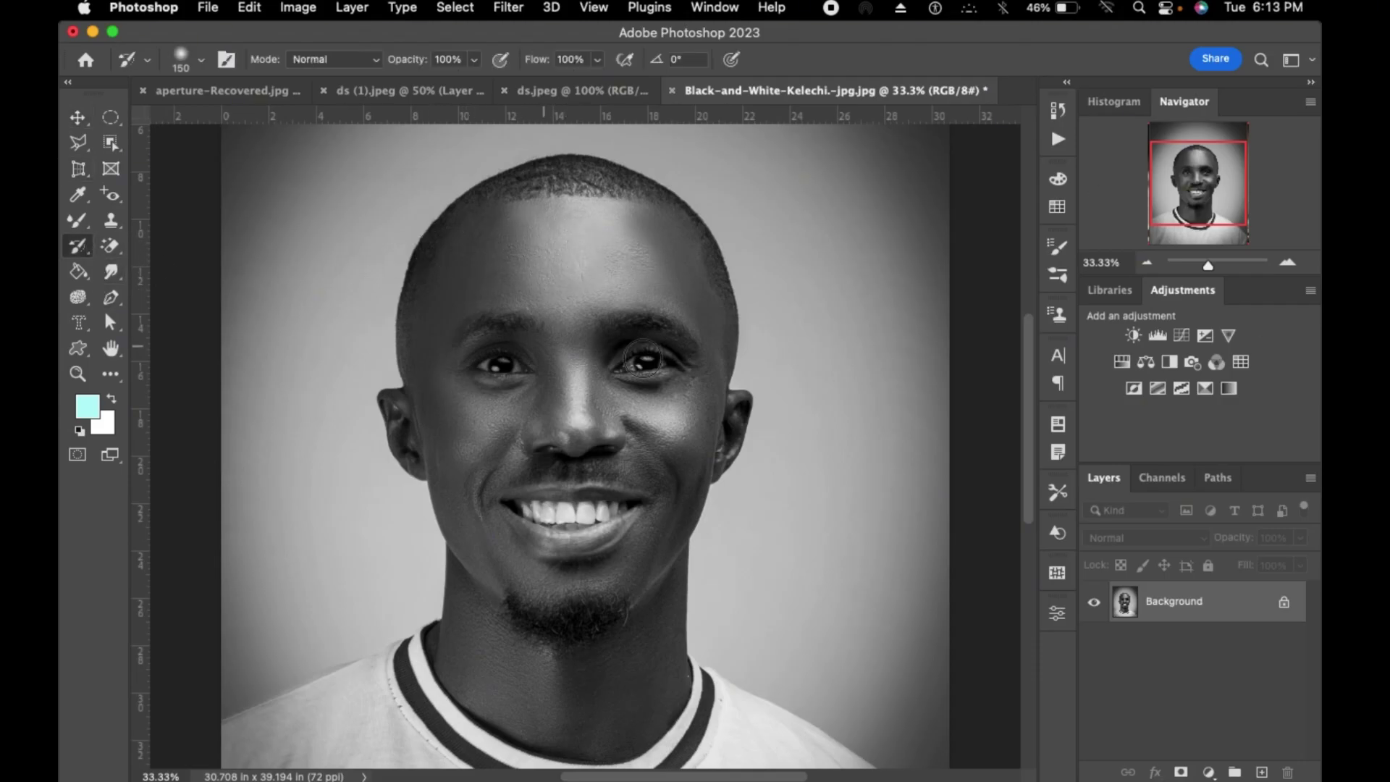
# - Paint across the forehead with the Art History Brush in the Tight Curl style
pyautogui.click(93, 249)
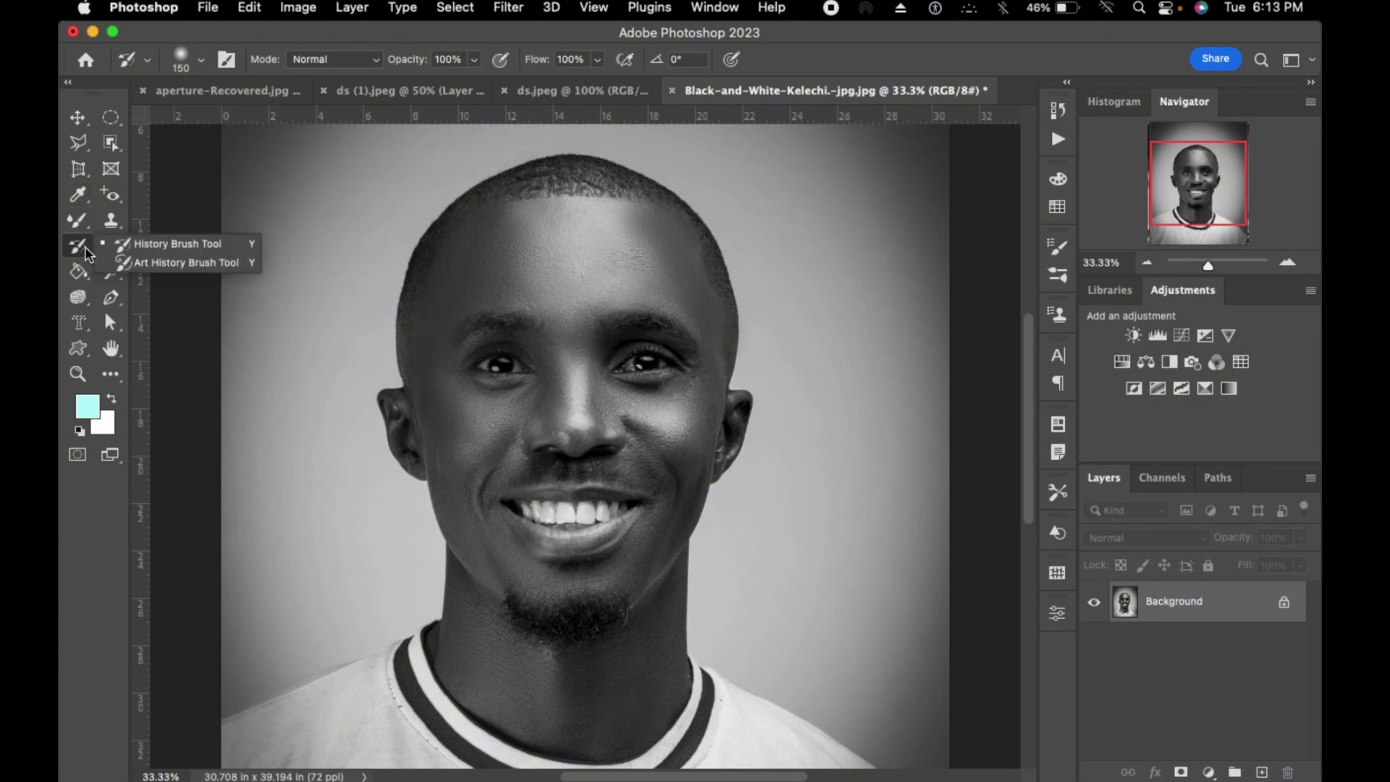
pyautogui.click(162, 263)
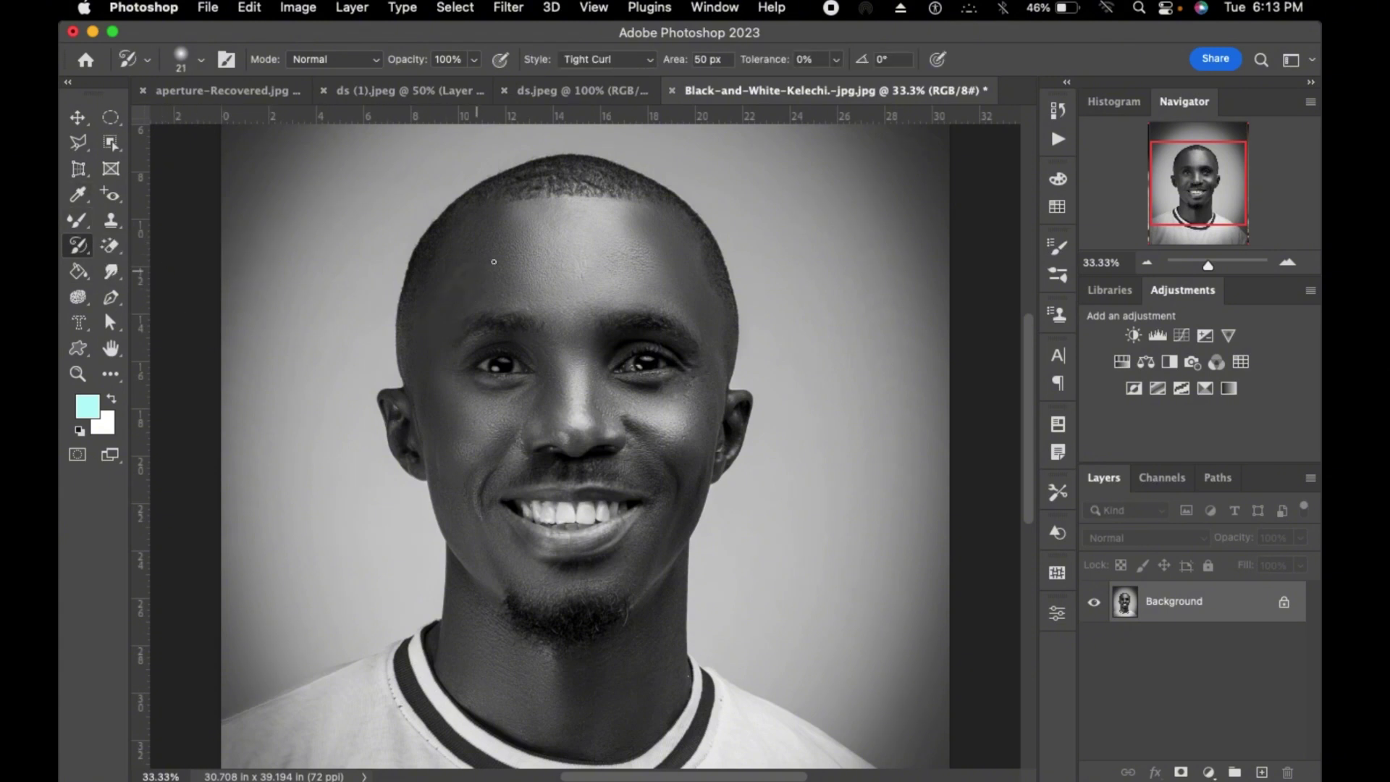
pyautogui.moveTo(493, 261)
pyautogui.mouseDown()
pyautogui.moveTo(527, 250)
pyautogui.moveTo(520, 260)
pyautogui.moveTo(581, 288)
pyautogui.moveTo(623, 264)
pyautogui.moveTo(596, 210)
pyautogui.moveTo(506, 235)
pyautogui.moveTo(509, 252)
pyautogui.moveTo(560, 228)
pyautogui.mouseUp()
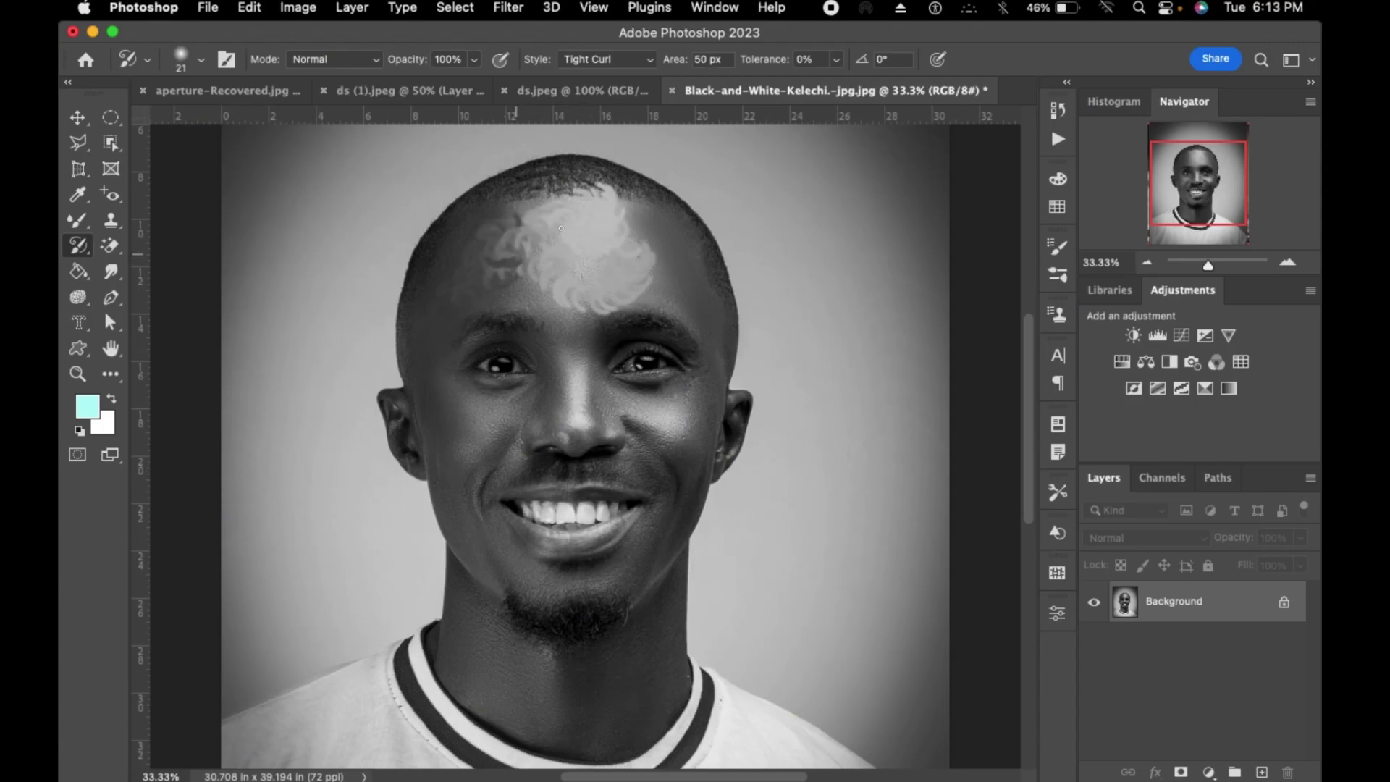
# - Set the Art History Brush style to Tight Long and paint over the forehead and the cheek on the image's left side
pyautogui.click(597, 61)
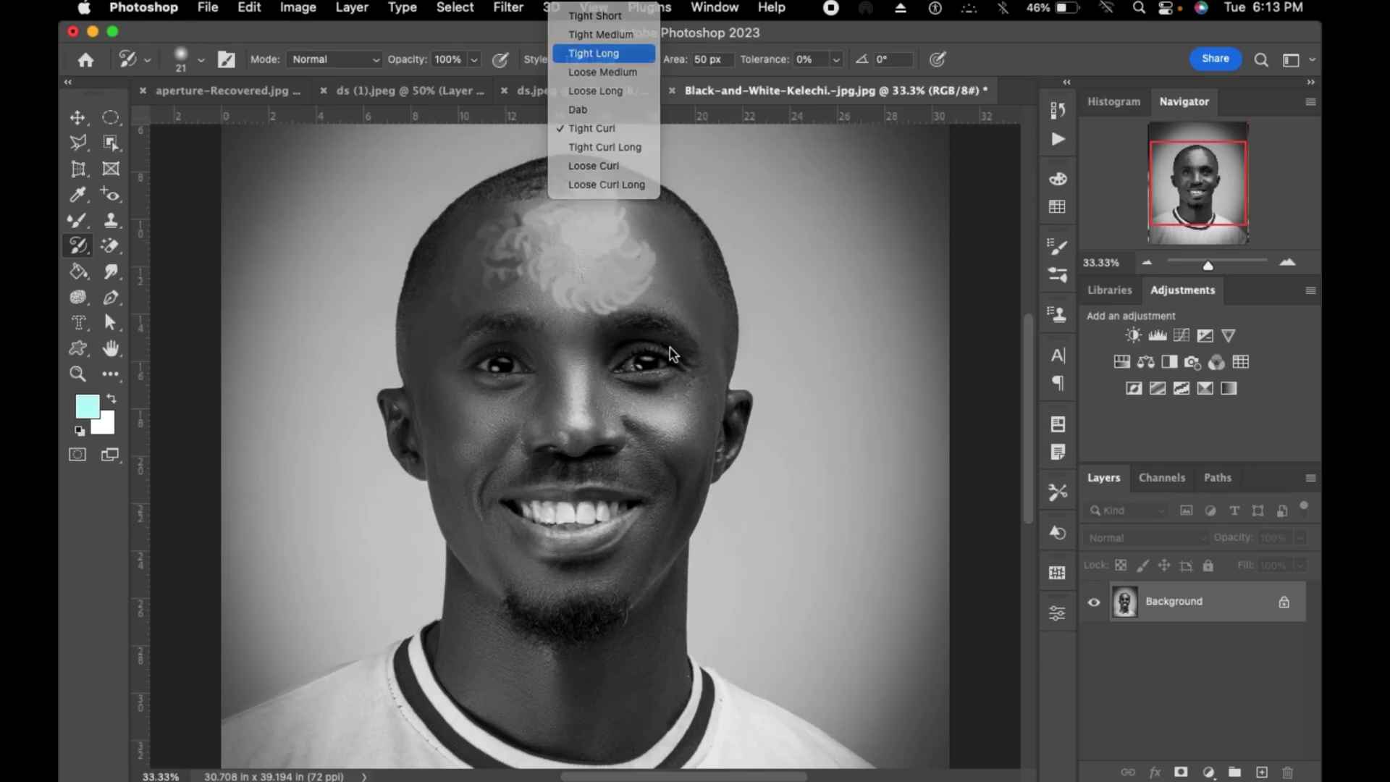
pyautogui.click(589, 52)
pyautogui.moveTo(678, 264)
pyautogui.mouseDown()
pyautogui.moveTo(708, 325)
pyautogui.moveTo(652, 252)
pyautogui.moveTo(652, 339)
pyautogui.moveTo(531, 316)
pyautogui.moveTo(497, 265)
pyautogui.moveTo(455, 296)
pyautogui.moveTo(481, 242)
pyautogui.moveTo(520, 314)
pyautogui.moveTo(560, 331)
pyautogui.mouseUp()
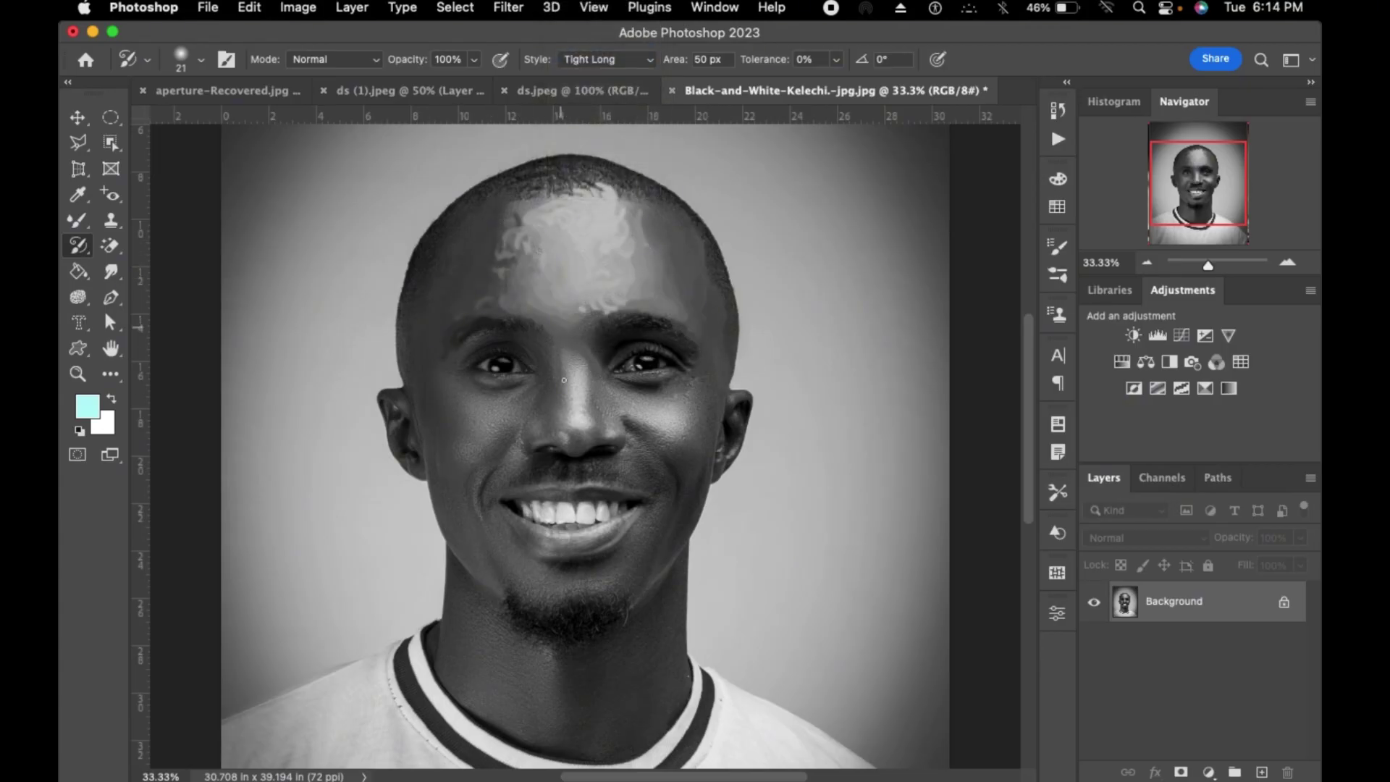
pyautogui.moveTo(475, 524)
pyautogui.mouseDown()
pyautogui.moveTo(452, 385)
pyautogui.moveTo(474, 282)
pyautogui.mouseUp()
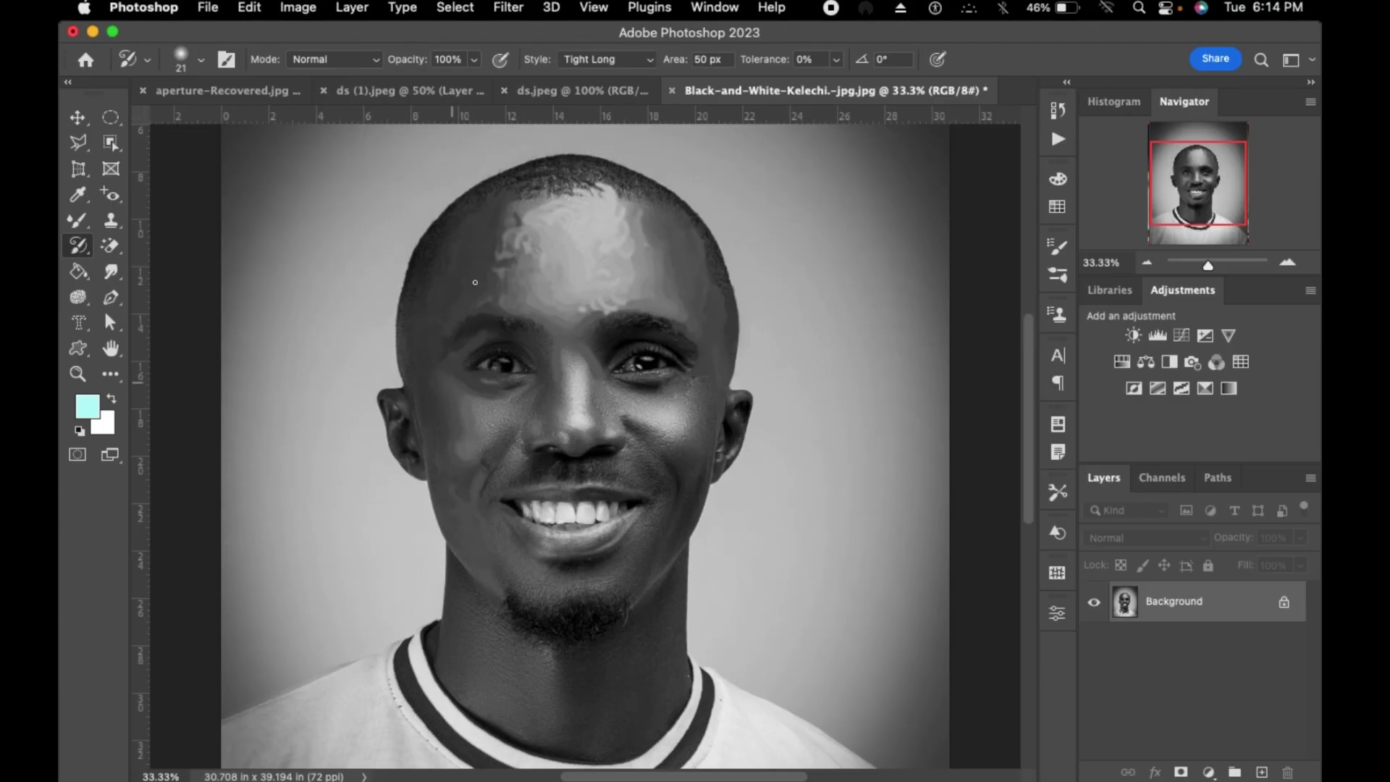
# - Lower the Art History Brush opacity to 23% and paint over the cheeks and the skin under the eyes
pyautogui.click(474, 59)
pyautogui.moveTo(440, 79); pyautogui.dragTo(389, 85)
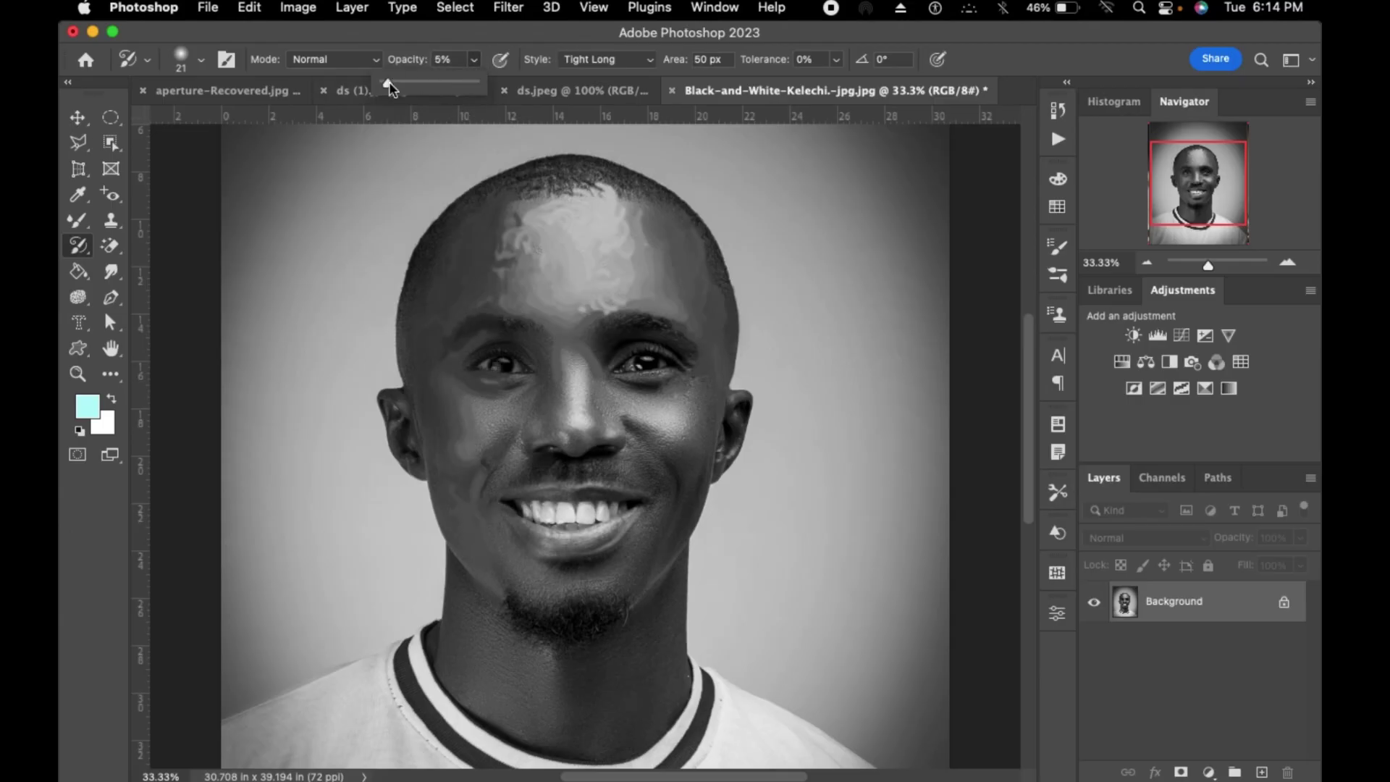
pyautogui.click(626, 661)
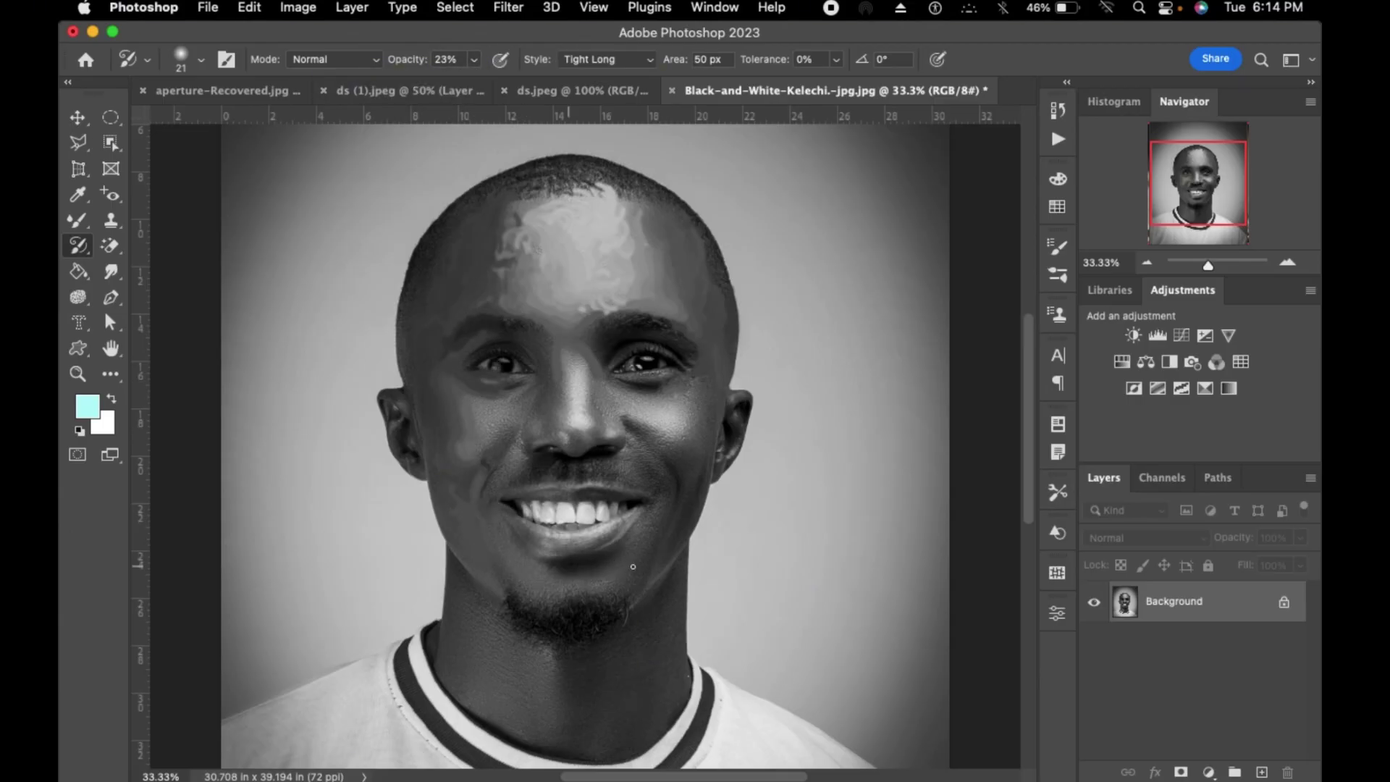
pyautogui.moveTo(645, 432); pyautogui.dragTo(664, 419)
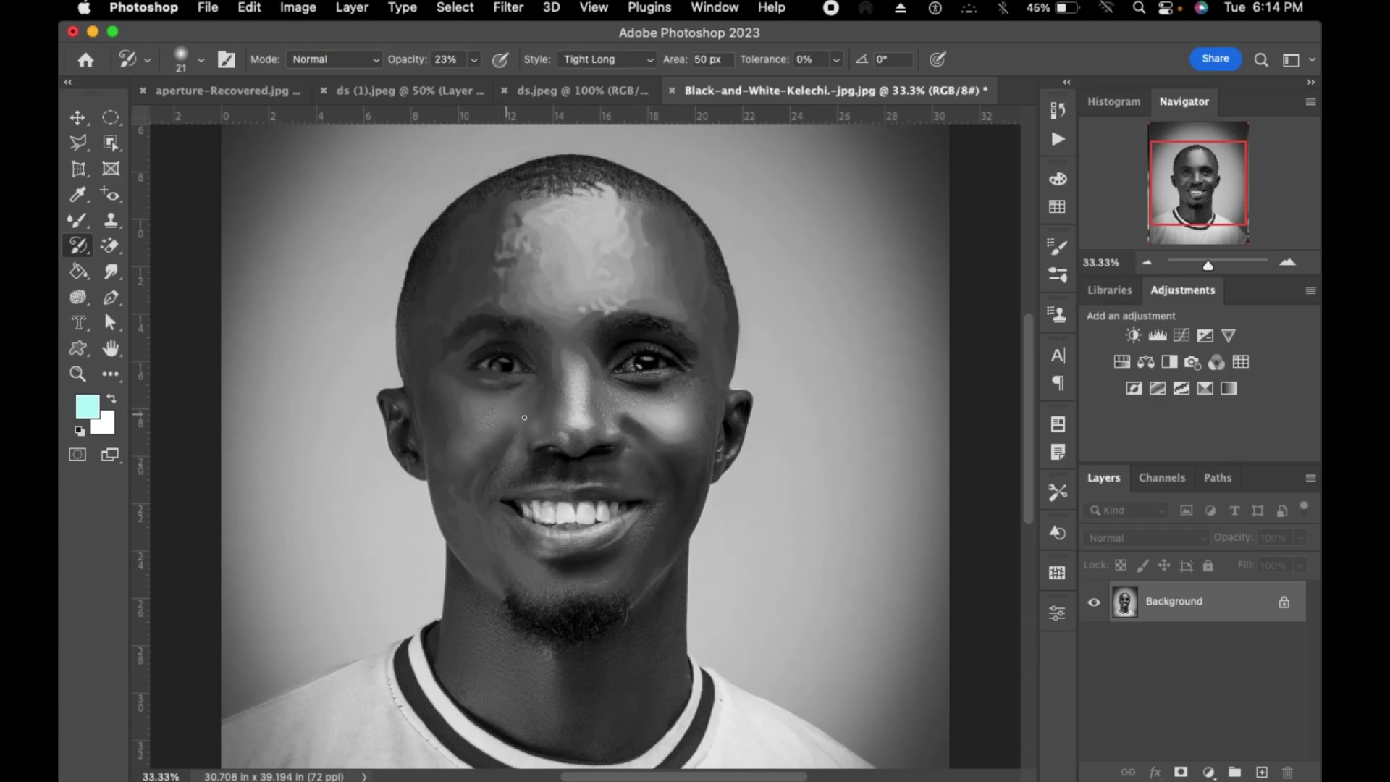
pyautogui.moveTo(626, 392); pyautogui.dragTo(689, 356)
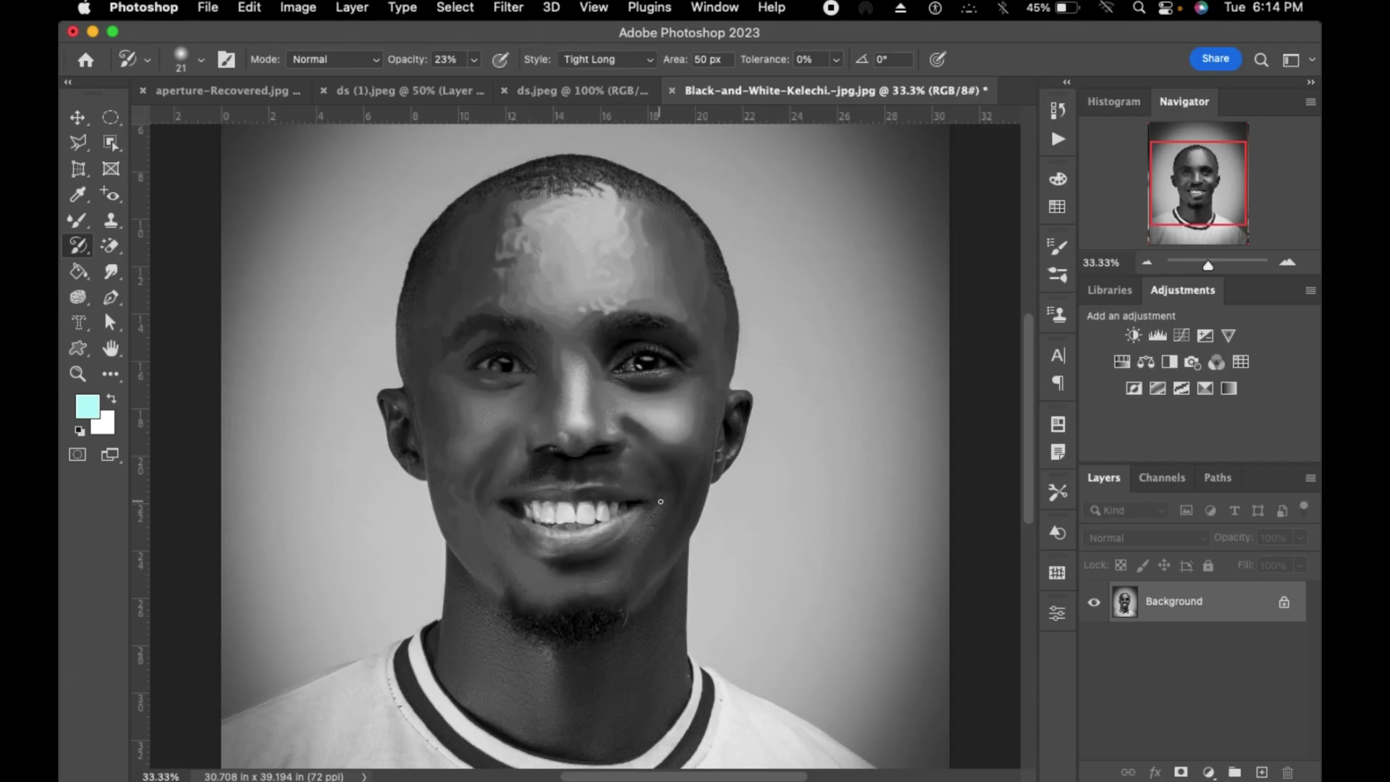
# - Undo the Art History Brush strokes on the face
pyautogui.press('super+minus')
pyautogui.press('super+minus')
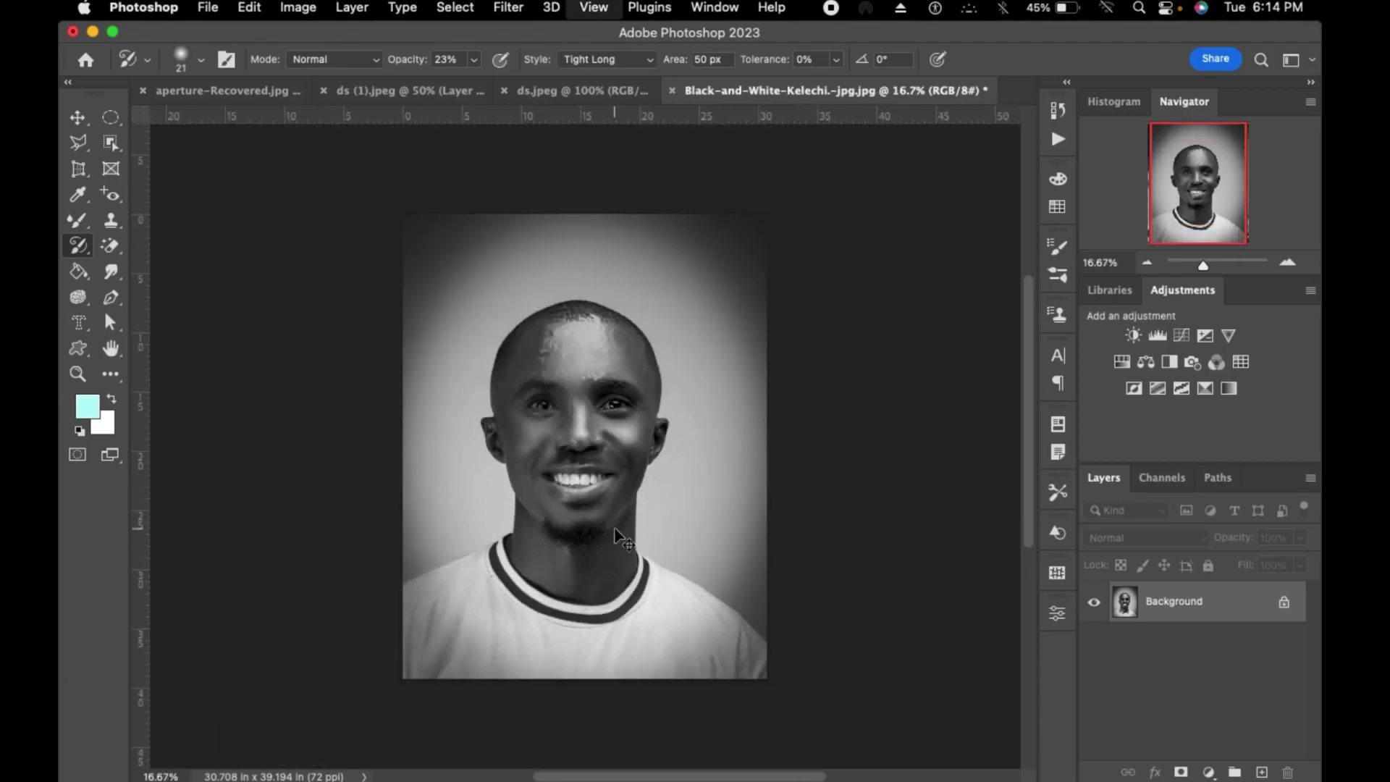
pyautogui.press('super+z')
pyautogui.press('super+z')
pyautogui.press('super+z')
pyautogui.press('super+z')
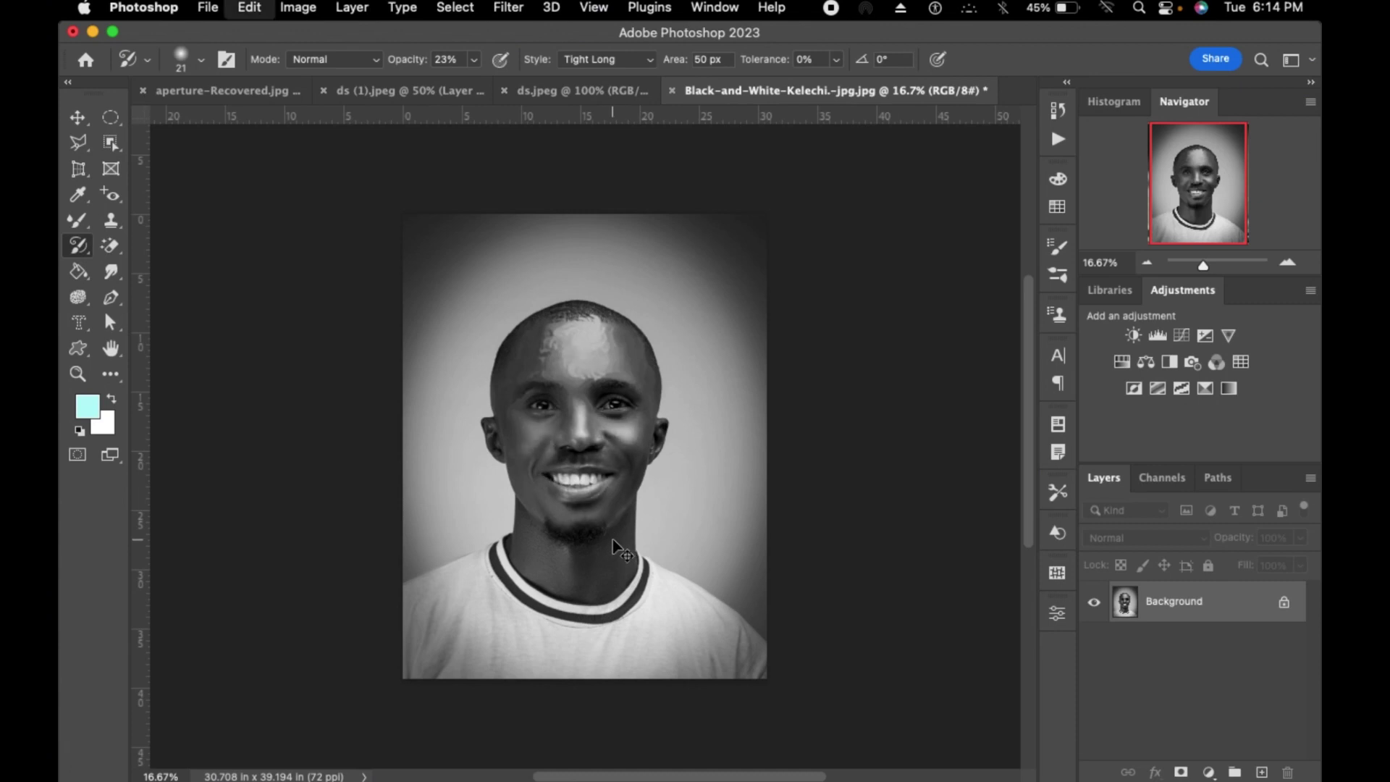
pyautogui.press('super+shift+z')
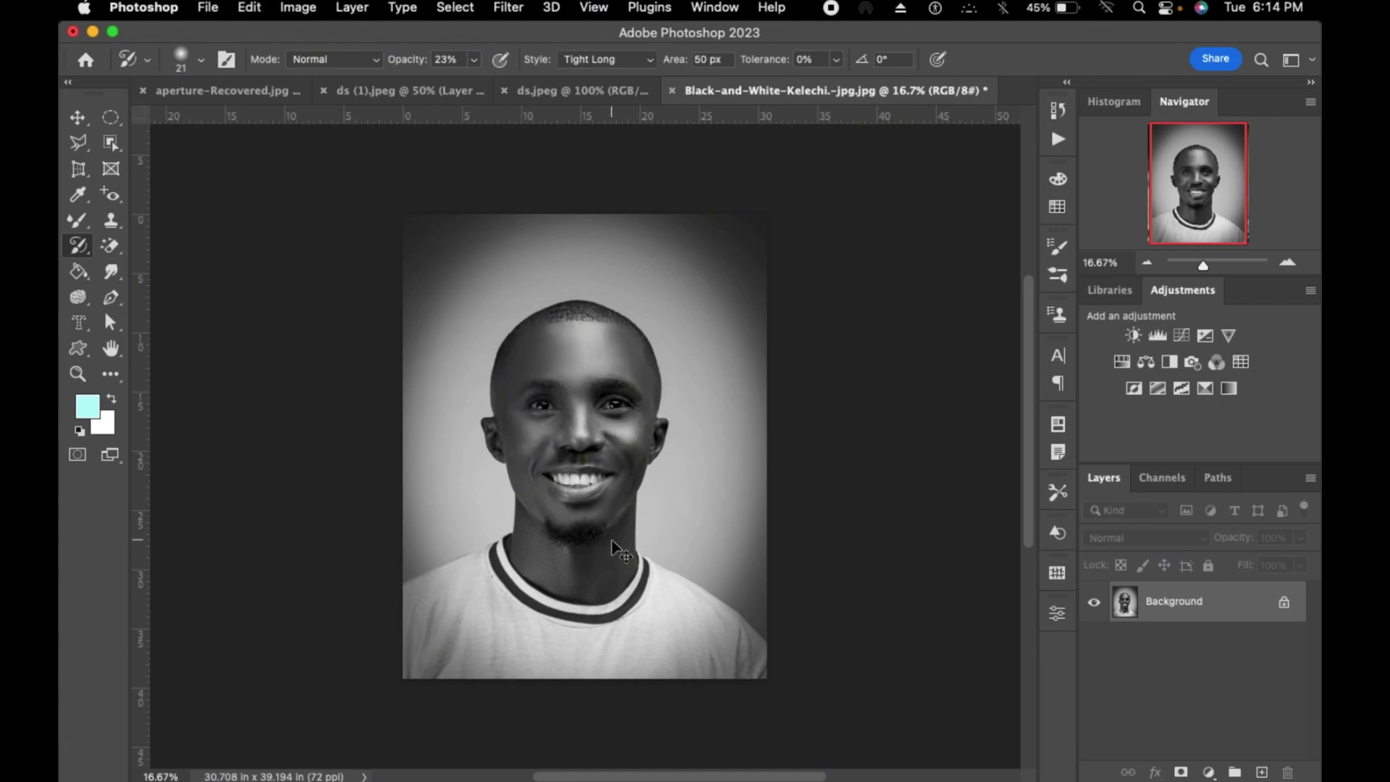
# - Unlock the Background into an editable layer, accepting the default blending options
pyautogui.click(108, 250)
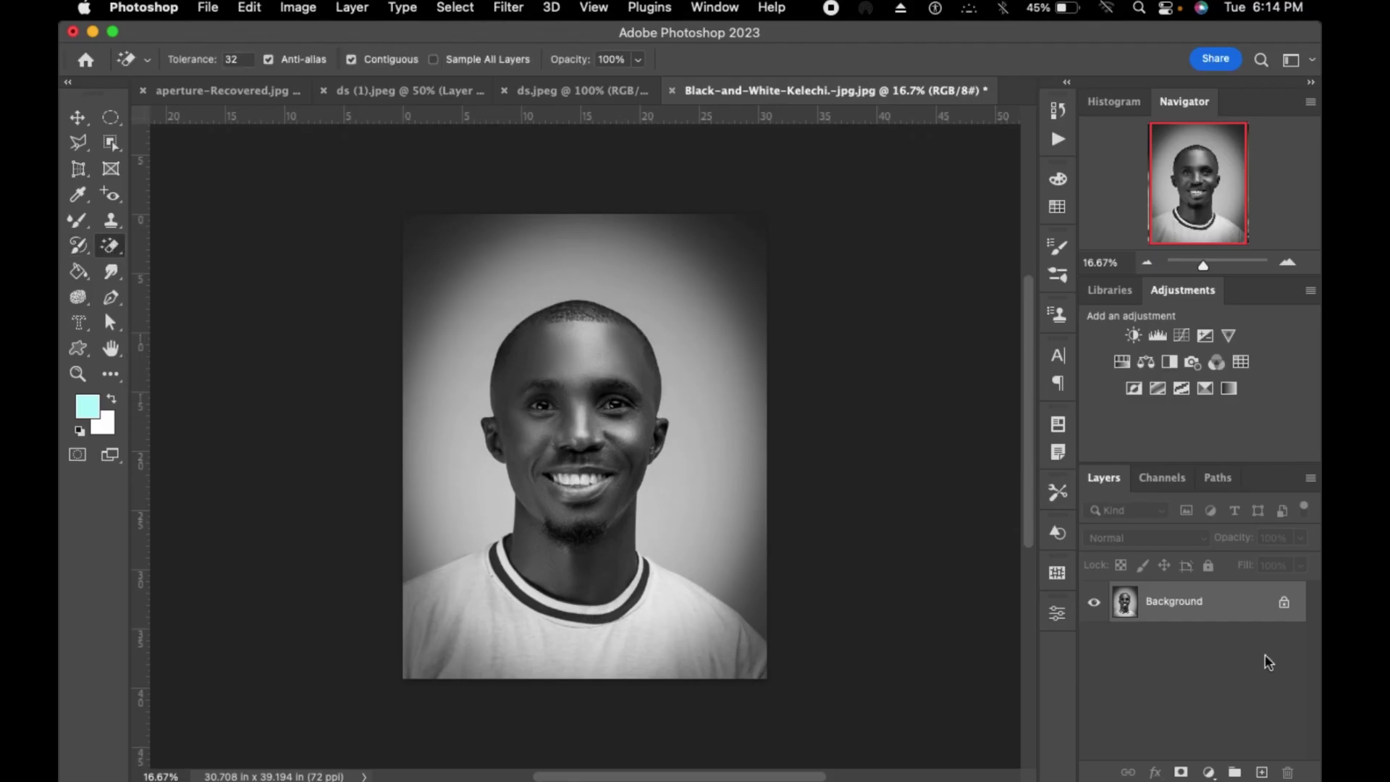
pyautogui.doubleClick(1287, 608)
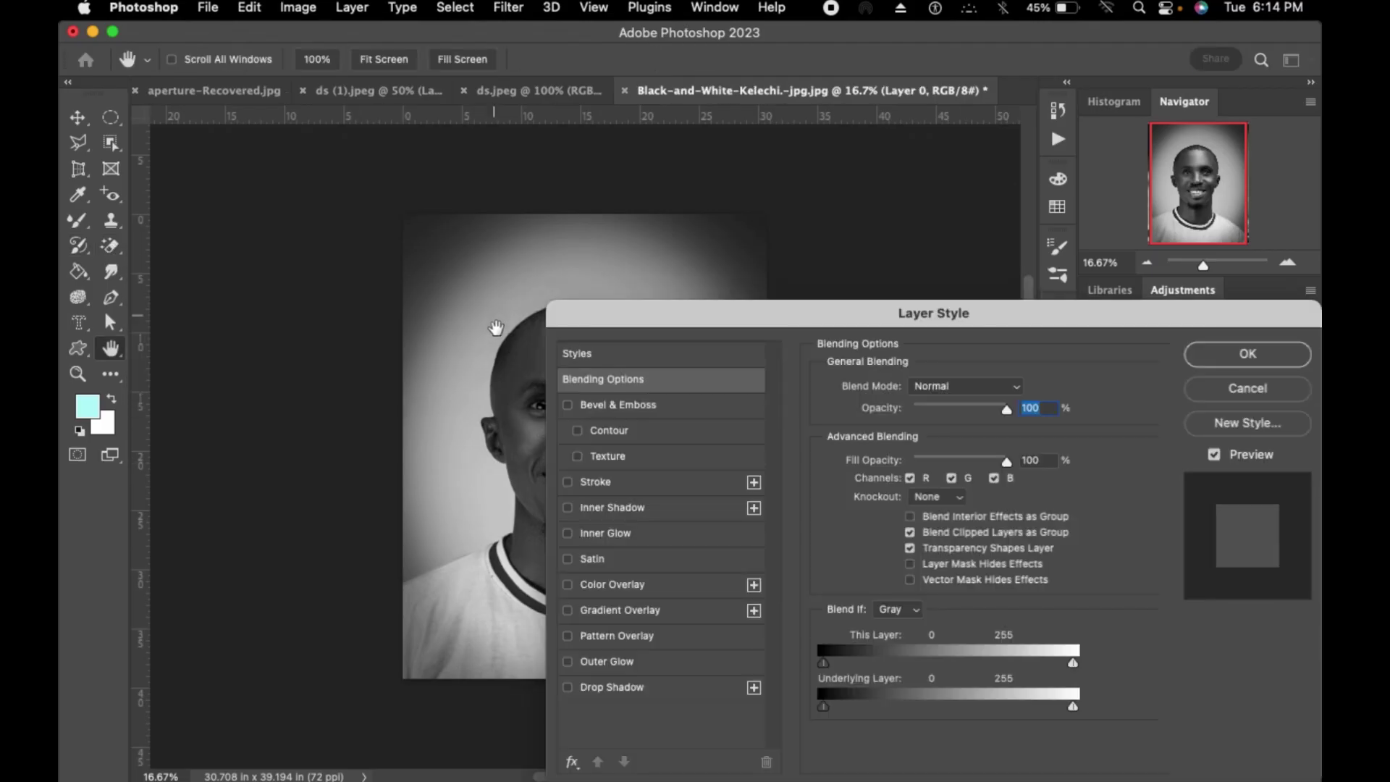
pyautogui.click(1222, 353)
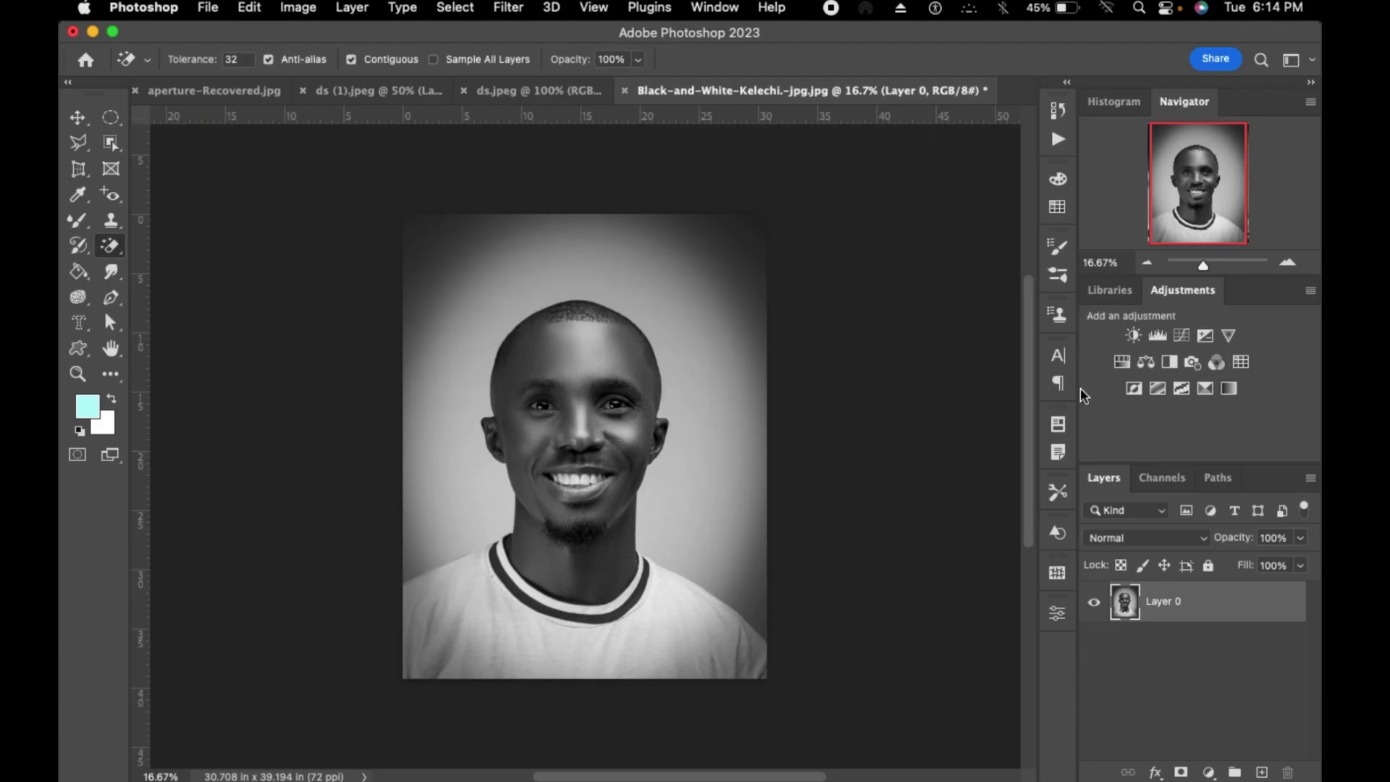
# - Enlarge the Eraser brush to 700 and erase the backdrop above the portrait along with the top of the head
pyautogui.rightClick(106, 253)
pyautogui.click(182, 245)
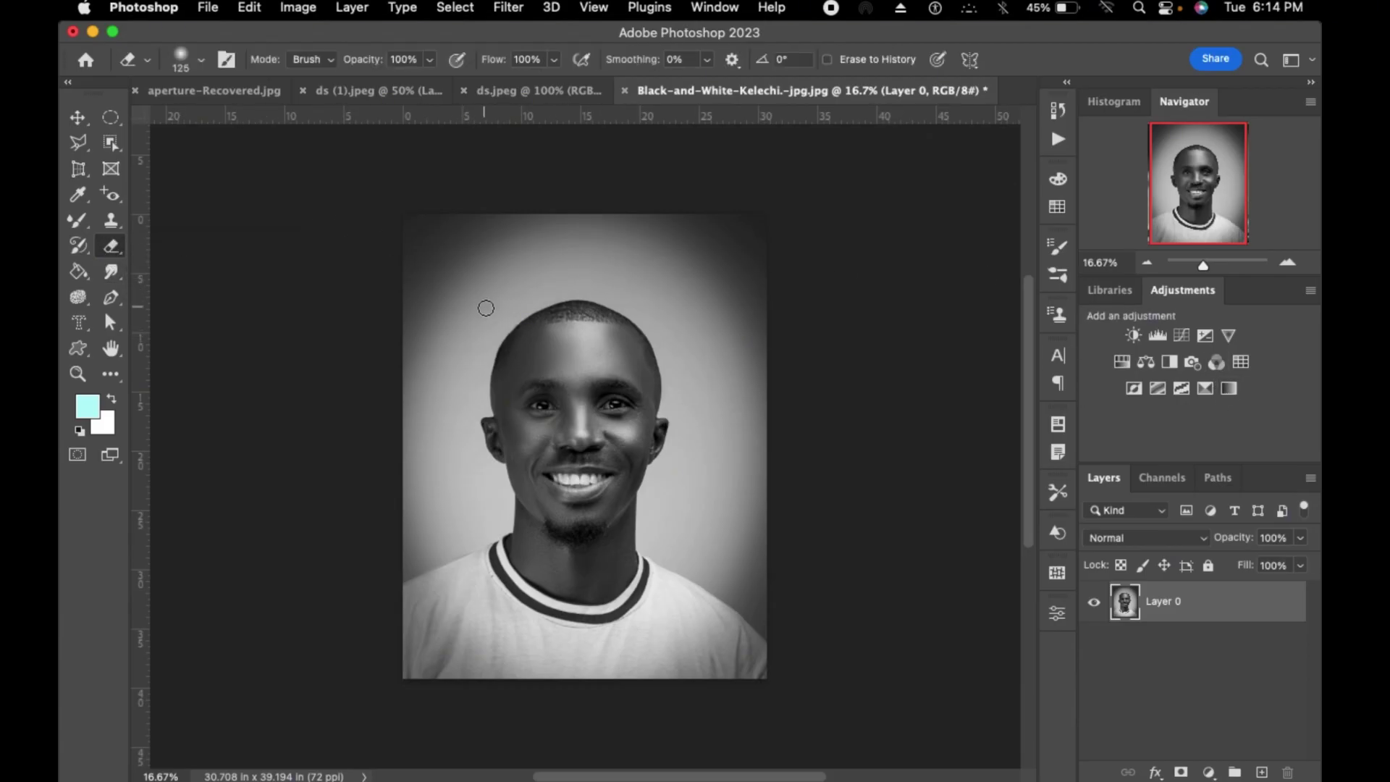
pyautogui.press(']')
pyautogui.press(']')
pyautogui.press(']')
pyautogui.press(']')
pyautogui.press(']')
pyautogui.press(']')
pyautogui.press(']')
pyautogui.press(']')
pyautogui.moveTo(475, 285); pyautogui.dragTo(490, 273)
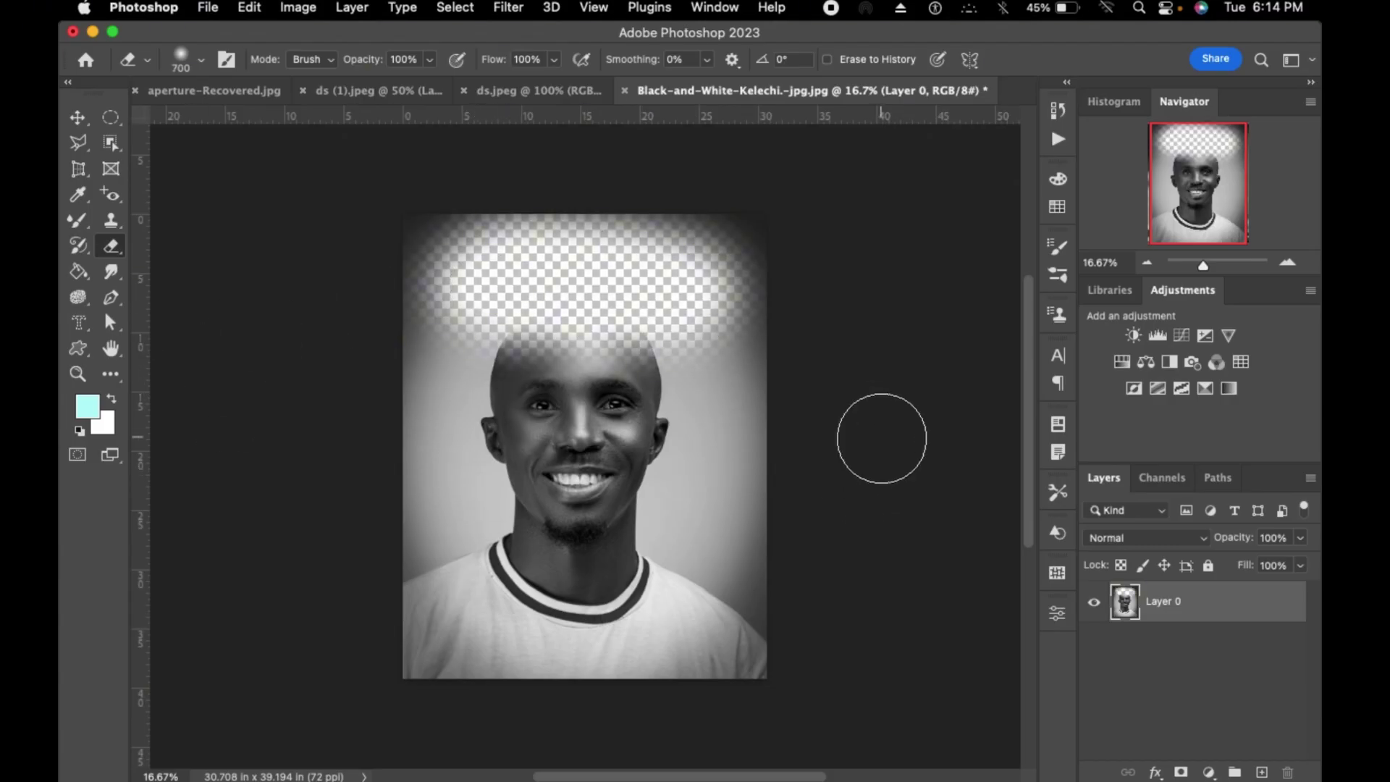
# - Undo the erasing above the portrait, and try the Background Eraser along the side of the head
pyautogui.press('super+z')
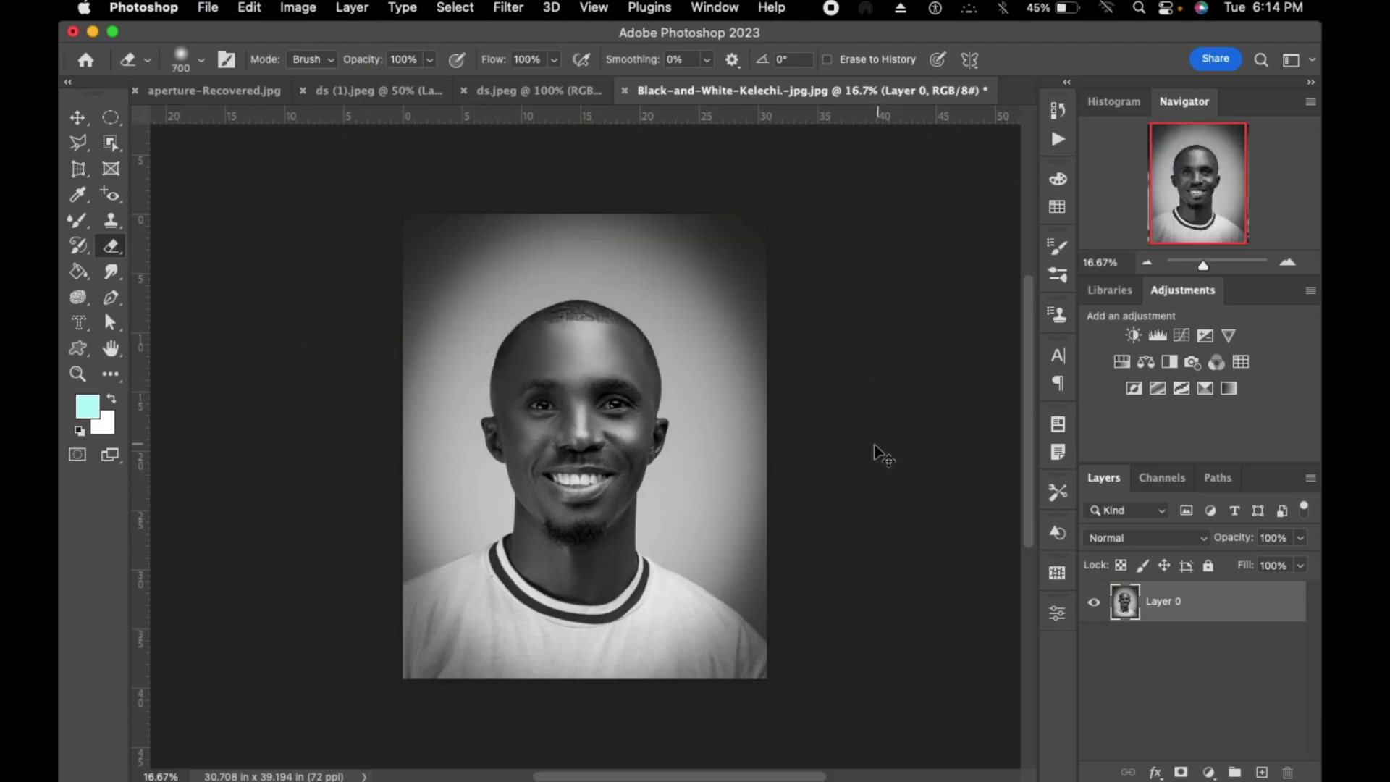
pyautogui.rightClick(114, 248)
pyautogui.click(201, 262)
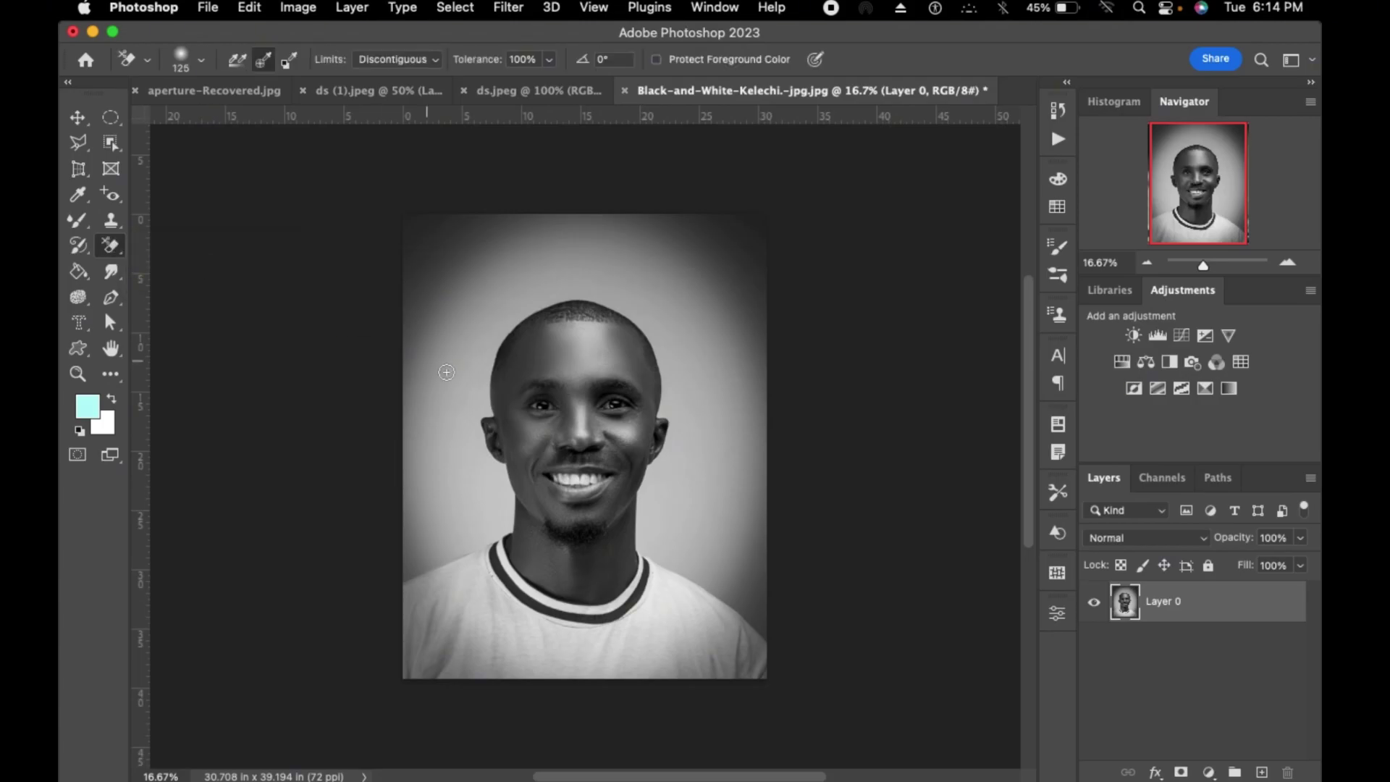
pyautogui.moveTo(490, 364)
pyautogui.mouseDown()
pyautogui.moveTo(486, 409)
pyautogui.moveTo(475, 316)
pyautogui.mouseUp()
pyautogui.press('super+z')
# - Enlarge the Background Eraser brush to 600, test it over the backdrop and edge of the forehead, and undo the stroke
pyautogui.scroll(-3, 360, 350)
pyautogui.hscroll(3, 524, 136)
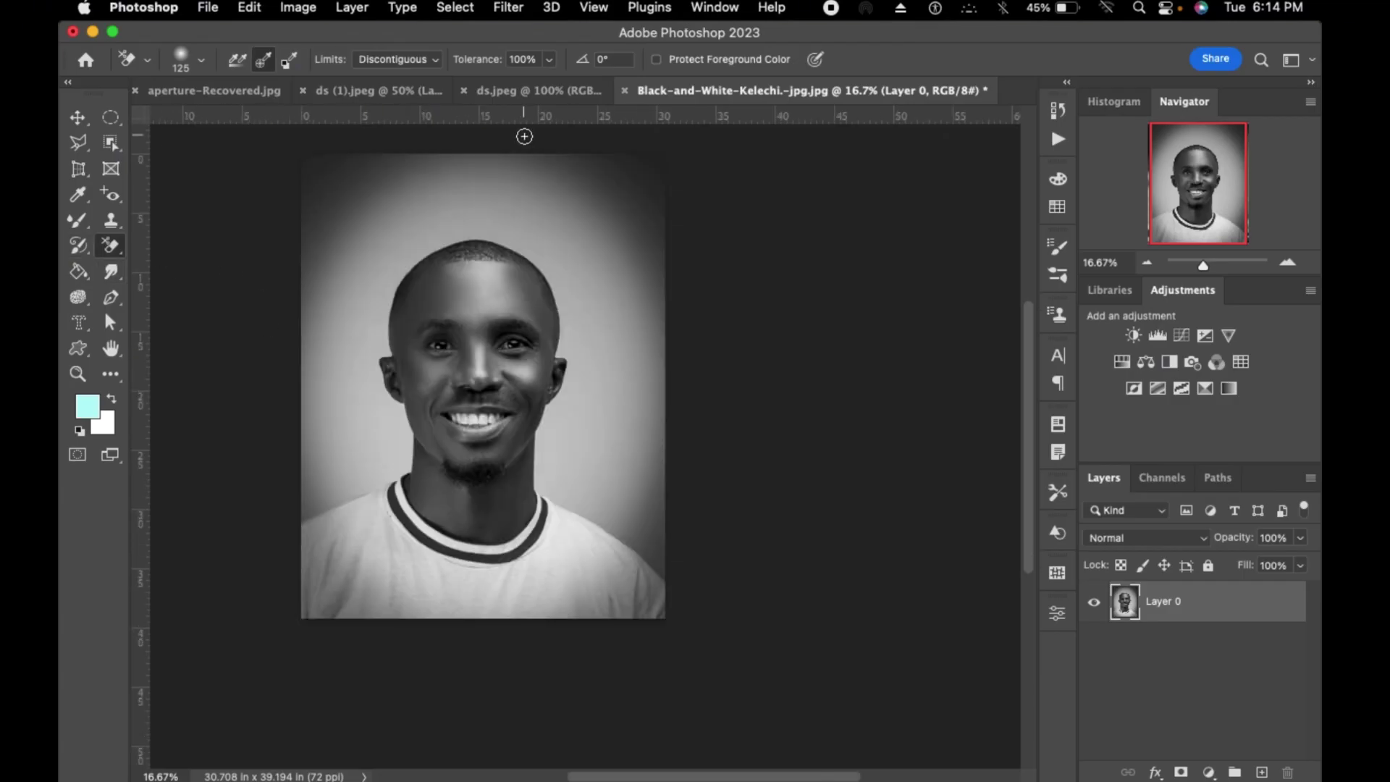
pyautogui.press(']')
pyautogui.press(']')
pyautogui.press(']')
pyautogui.press(']')
pyautogui.press(']')
pyautogui.press(']')
pyautogui.press(']')
pyautogui.moveTo(405, 307); pyautogui.dragTo(389, 308)
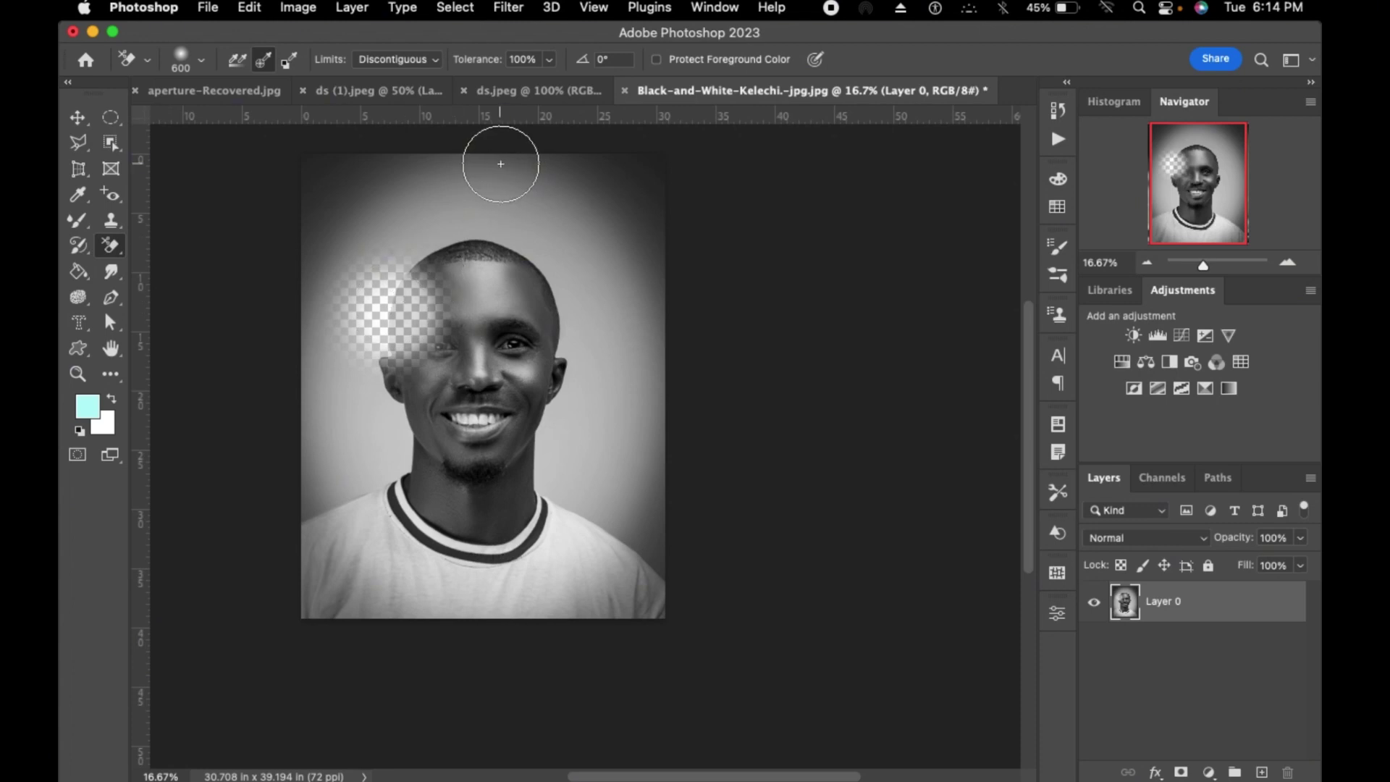
pyautogui.press('super+z')
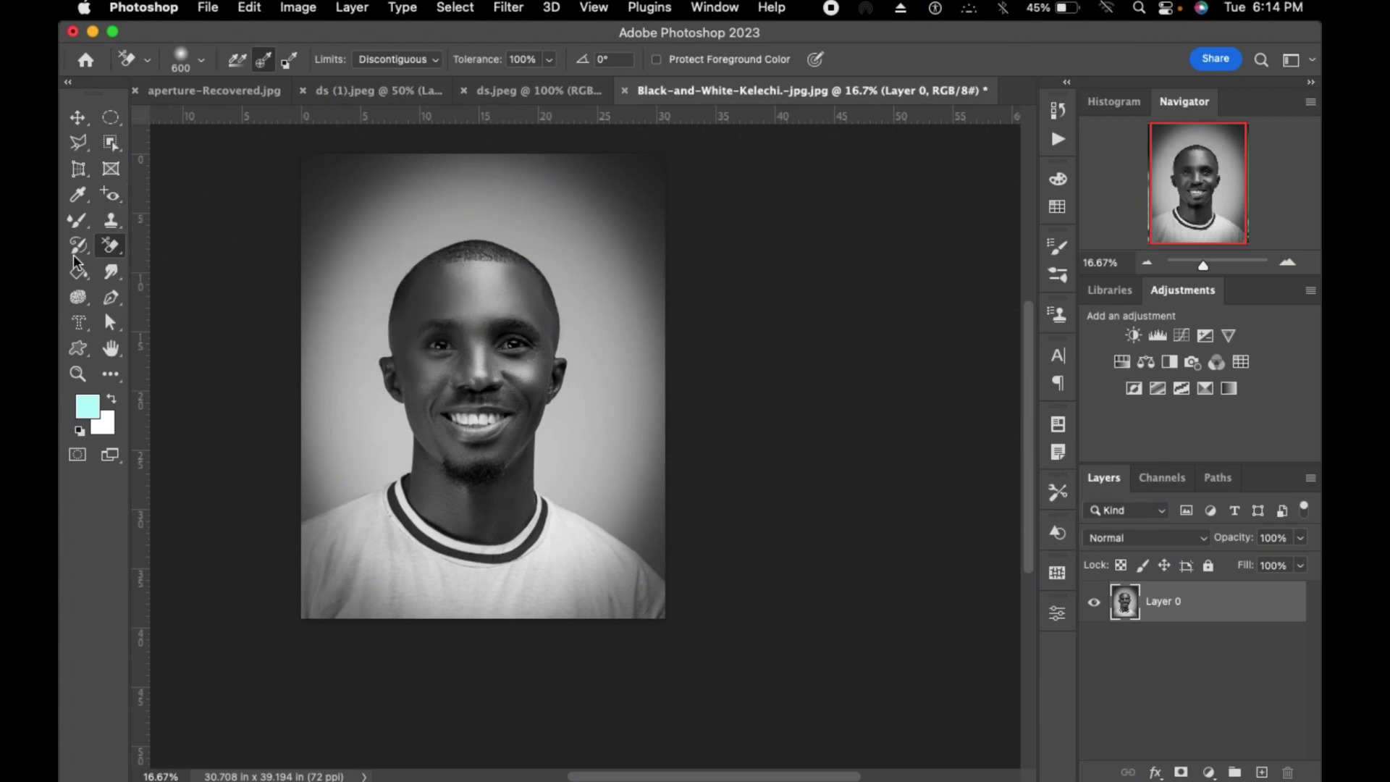
# - Try the Background Eraser with Contiguous limits at the side of the head, and undo the stroke
pyautogui.click(430, 61)
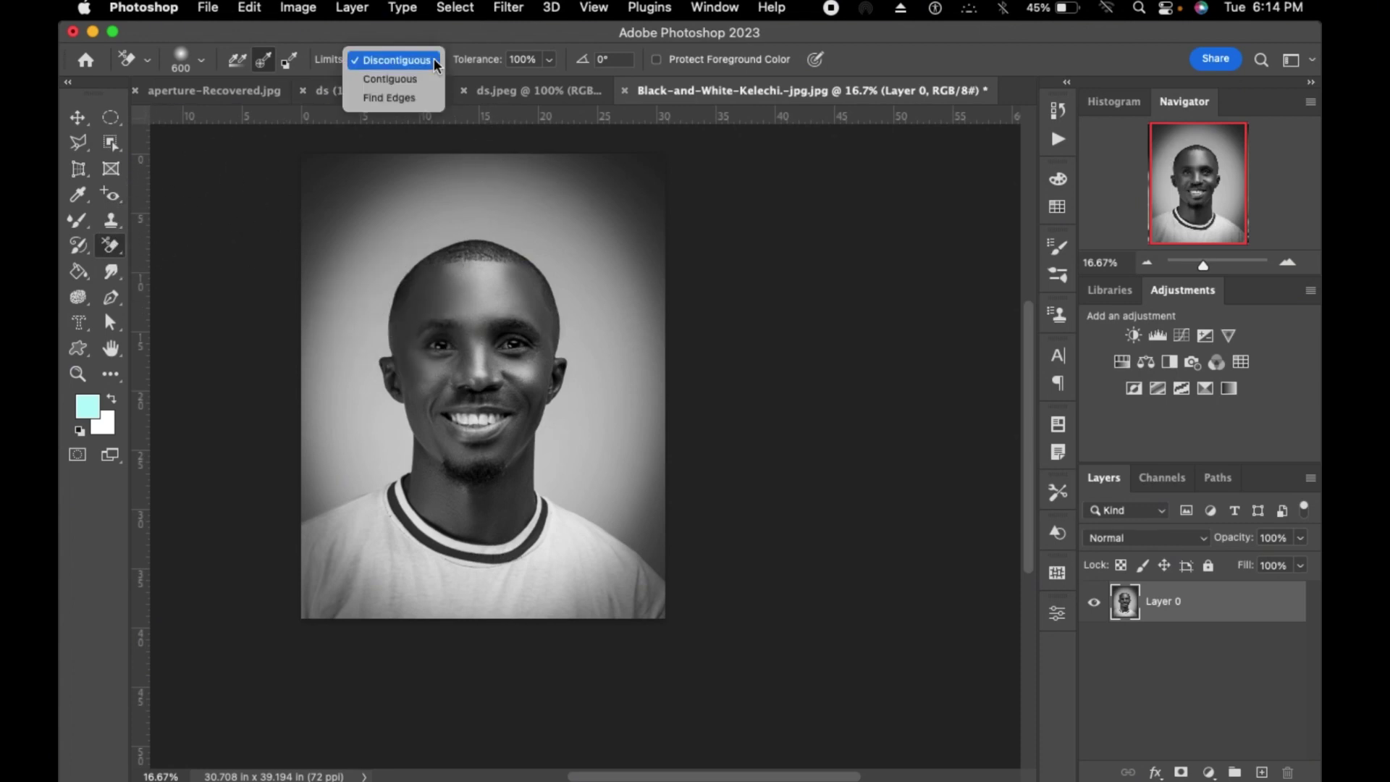
pyautogui.click(414, 79)
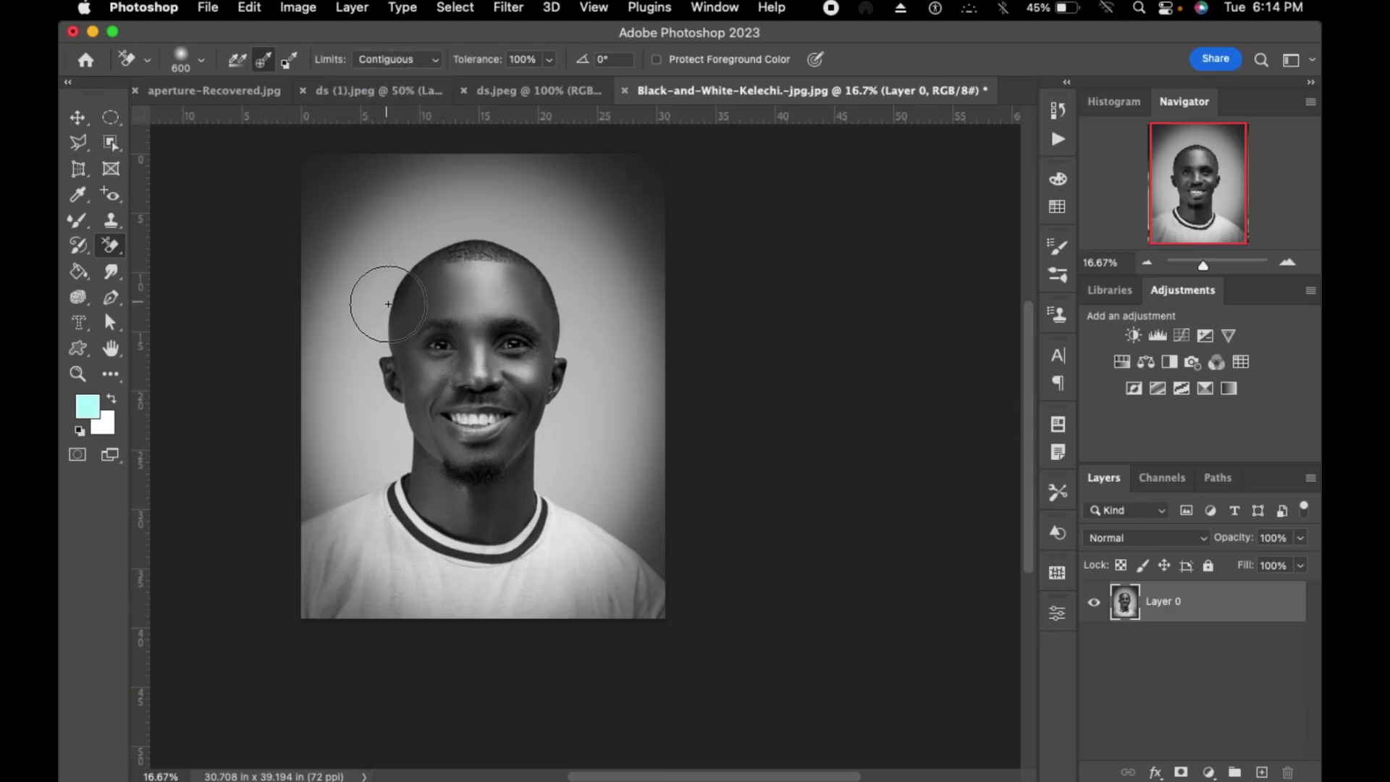
pyautogui.moveTo(391, 293)
pyautogui.mouseDown()
pyautogui.moveTo(383, 311)
pyautogui.moveTo(407, 288)
pyautogui.mouseUp()
pyautogui.press('super+z')
# - Set the Background Eraser limits to Find Edges, test it along the side of the head, and undo the strokes
pyautogui.click(406, 60)
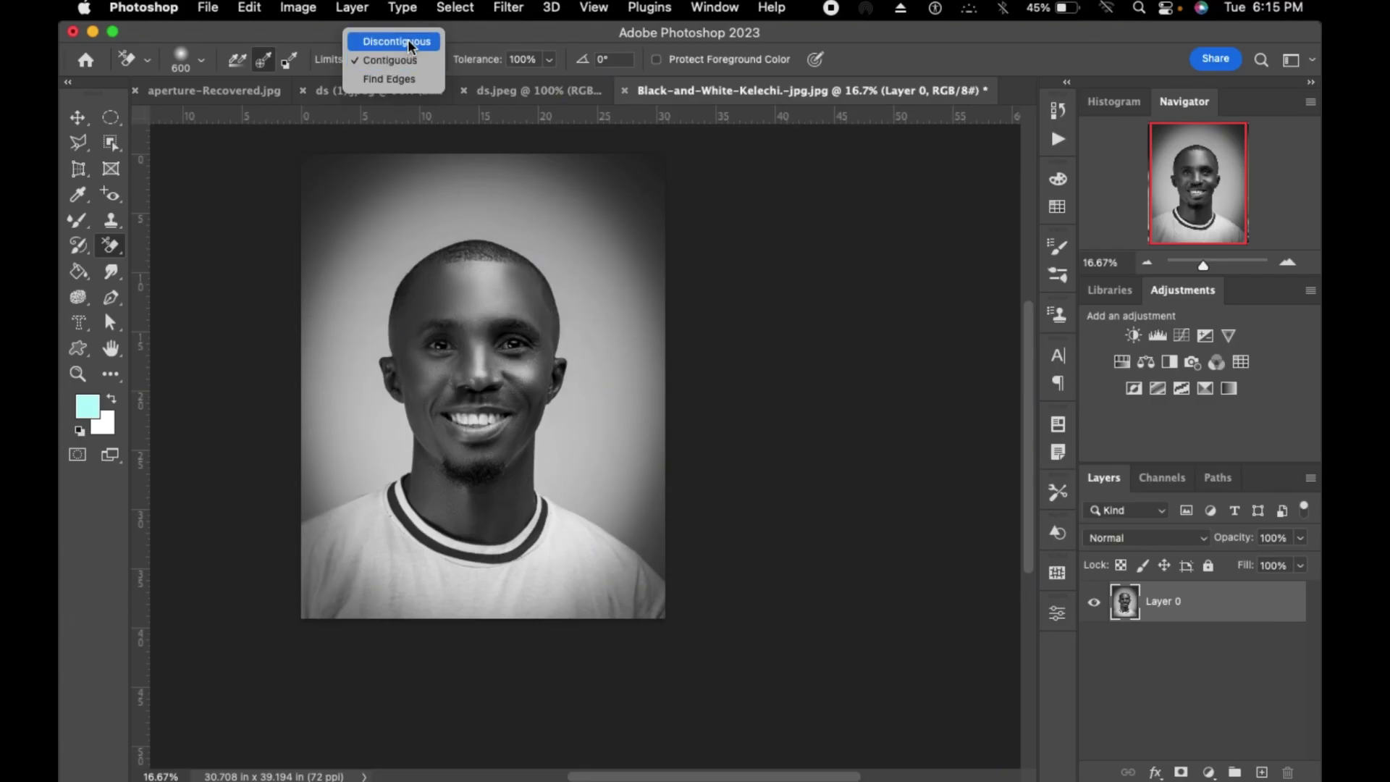
pyautogui.click(395, 42)
pyautogui.click(395, 55)
pyautogui.click(389, 97)
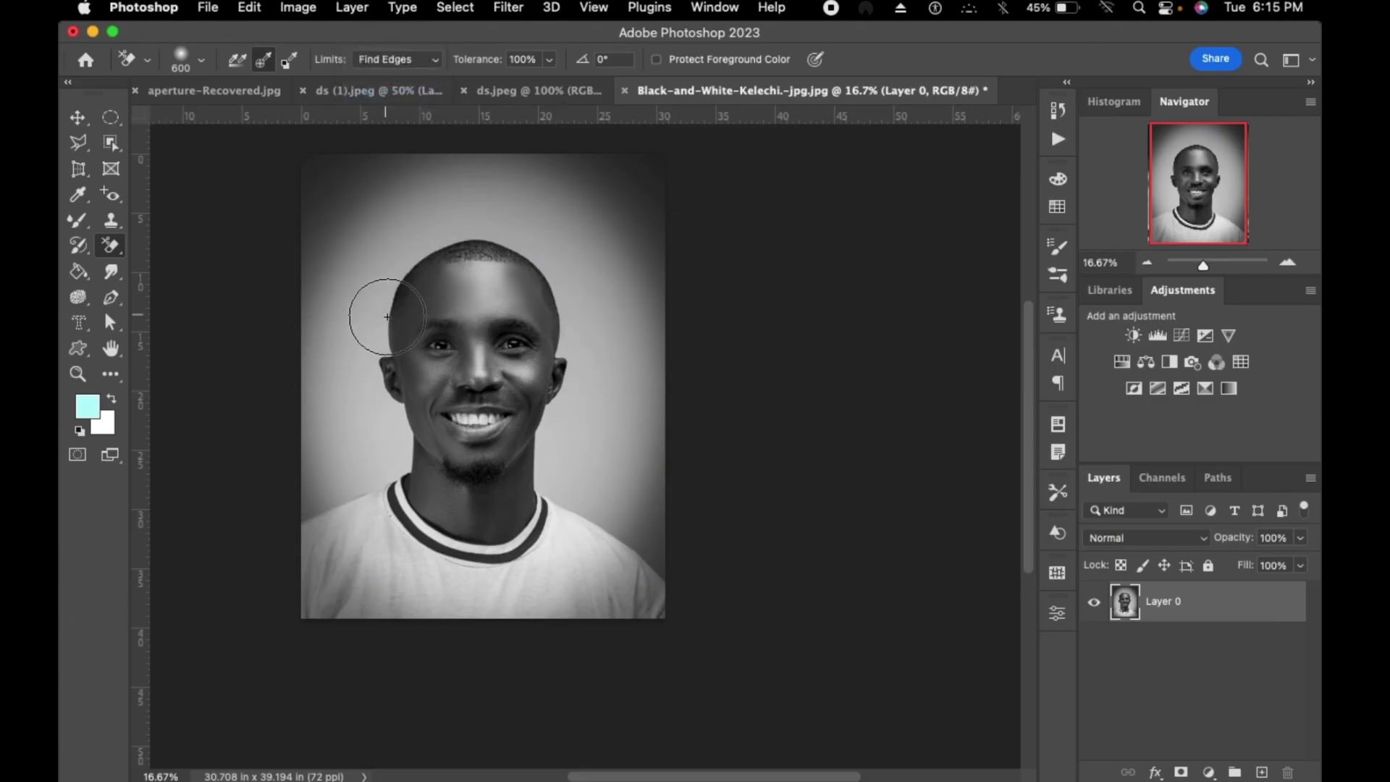
pyautogui.moveTo(376, 306)
pyautogui.mouseDown()
pyautogui.moveTo(392, 314)
pyautogui.moveTo(379, 301)
pyautogui.moveTo(419, 238)
pyautogui.mouseUp()
pyautogui.press('super+z')
pyautogui.moveTo(378, 311); pyautogui.dragTo(409, 246)
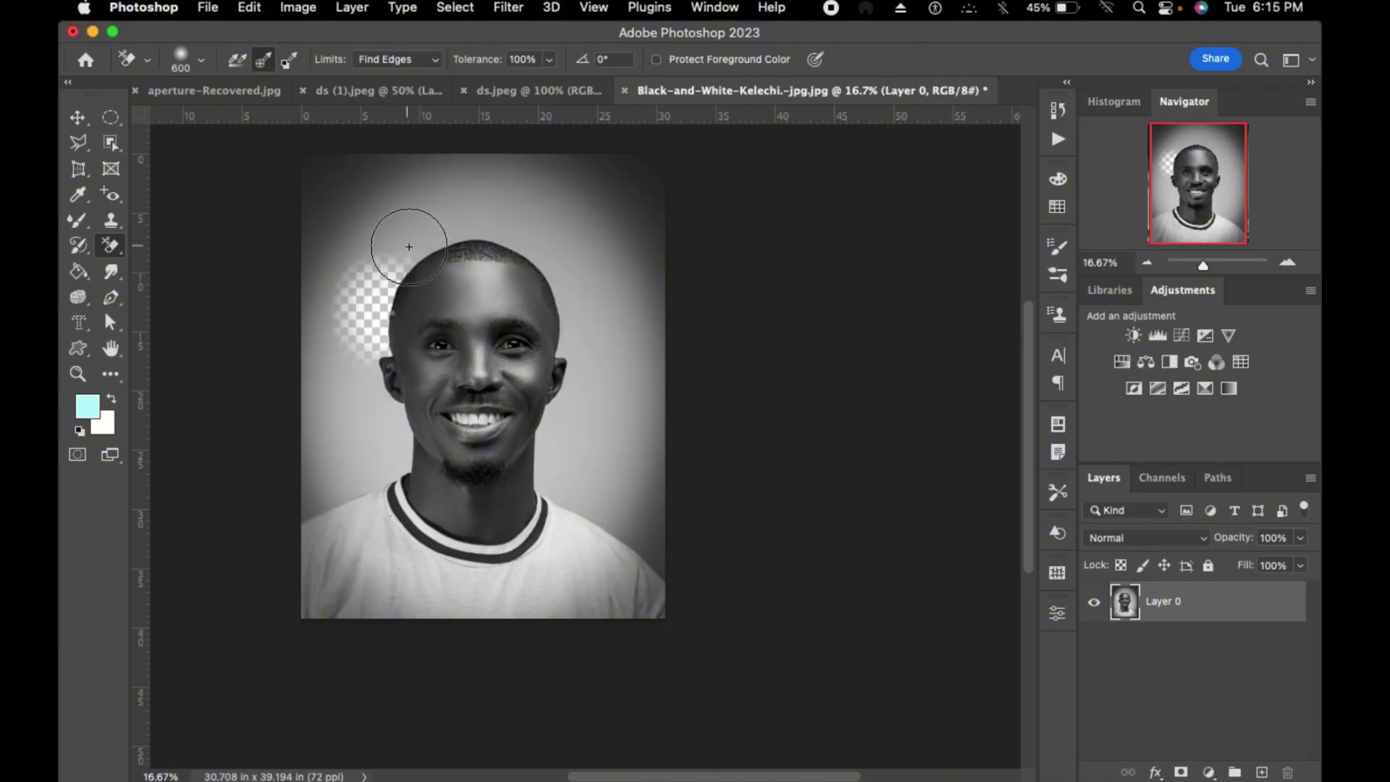
pyautogui.press('super+z')
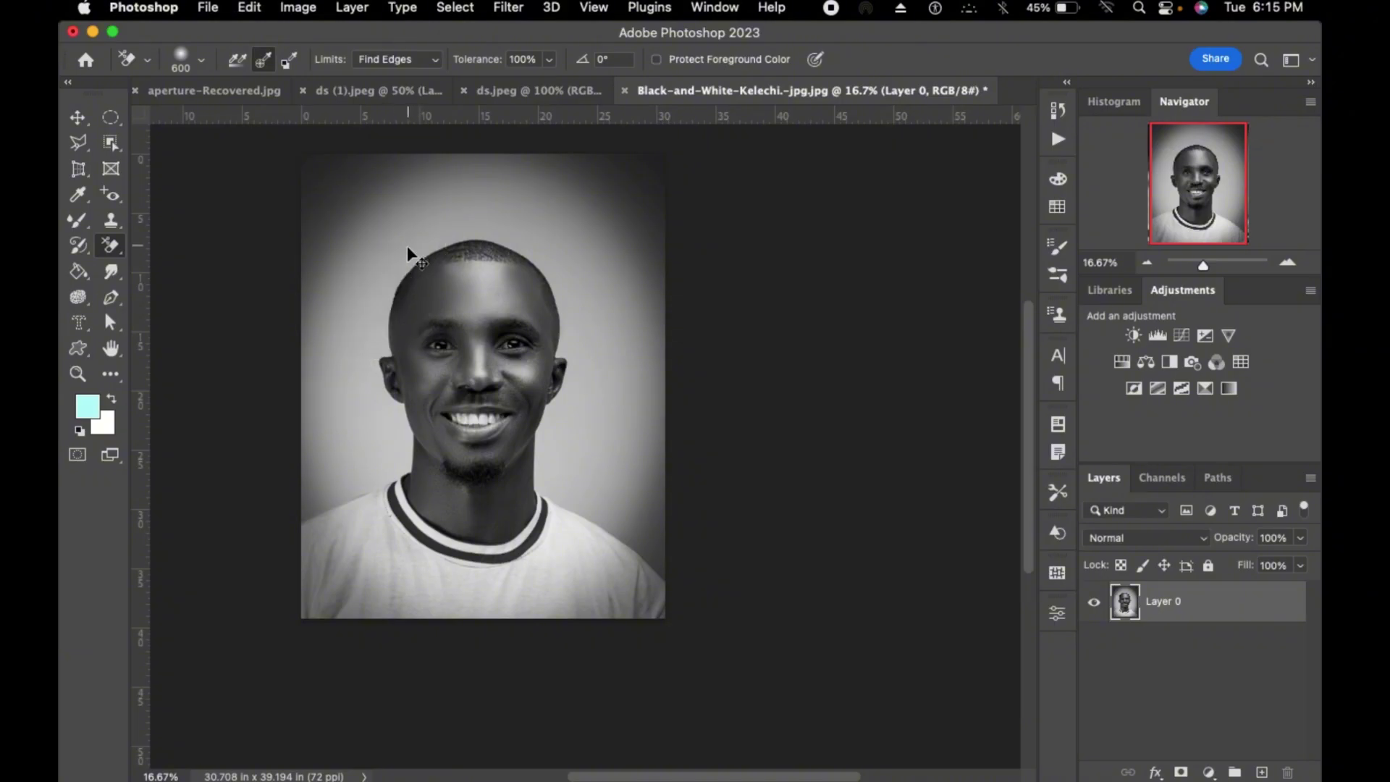
# - Erase the backdrop above and beside the head down to the shoulder with the Background Eraser
pyautogui.rightClick(111, 248)
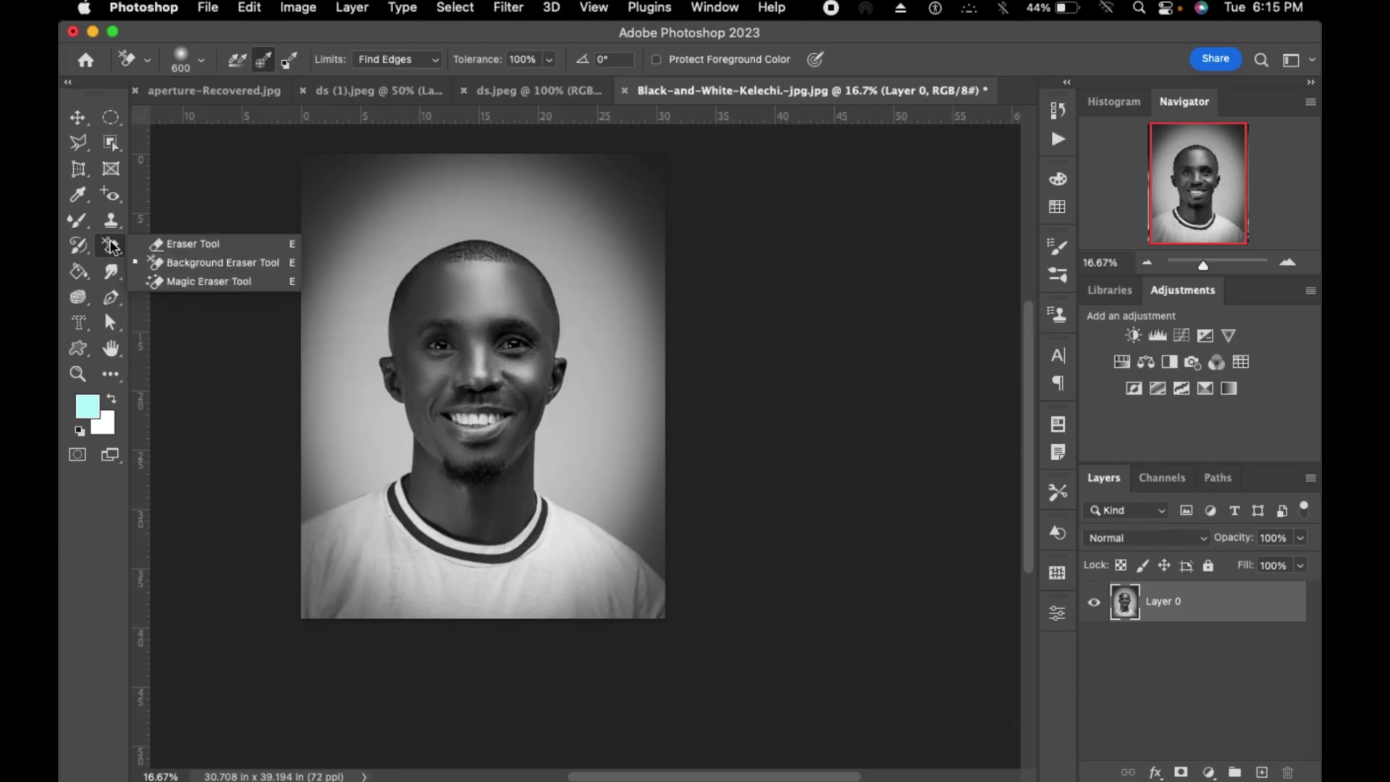
pyautogui.click(174, 250)
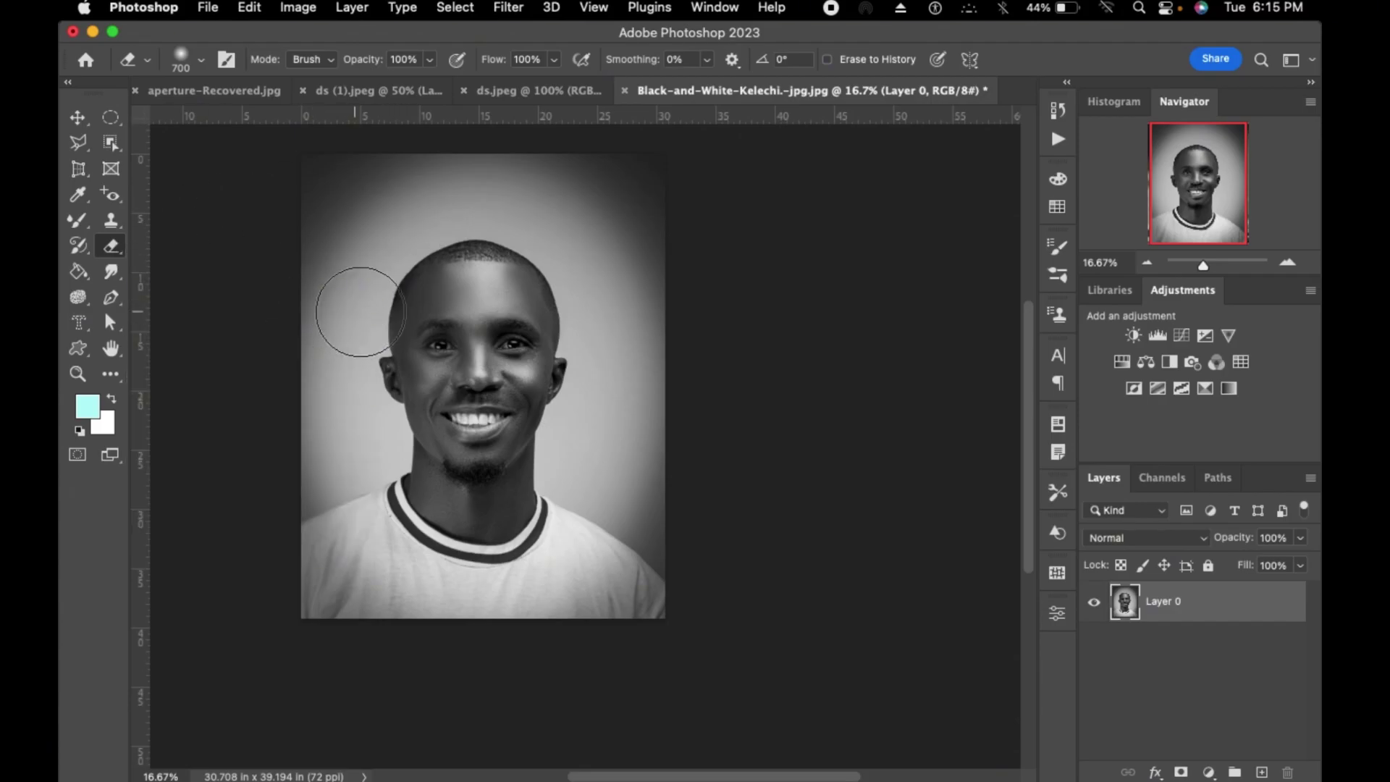
pyautogui.rightClick(112, 246)
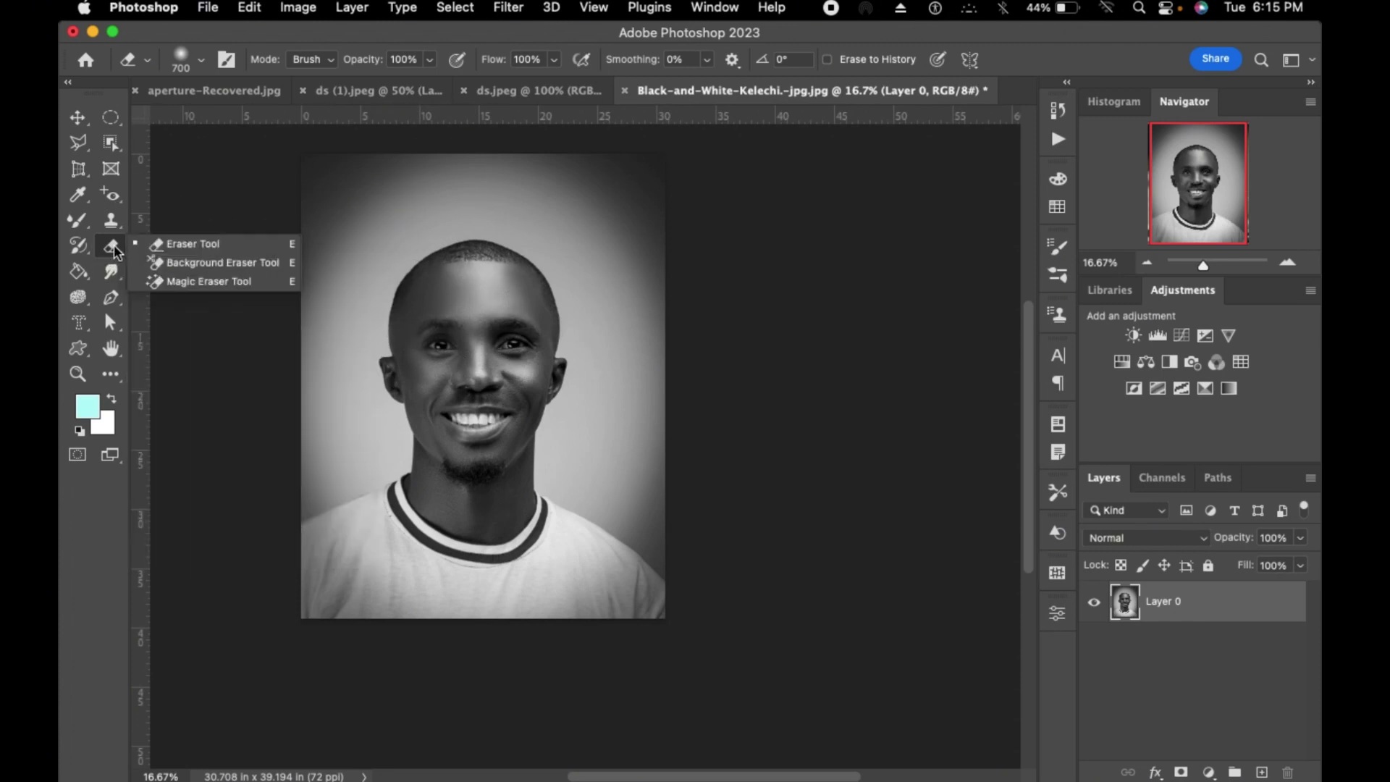
pyautogui.click(158, 261)
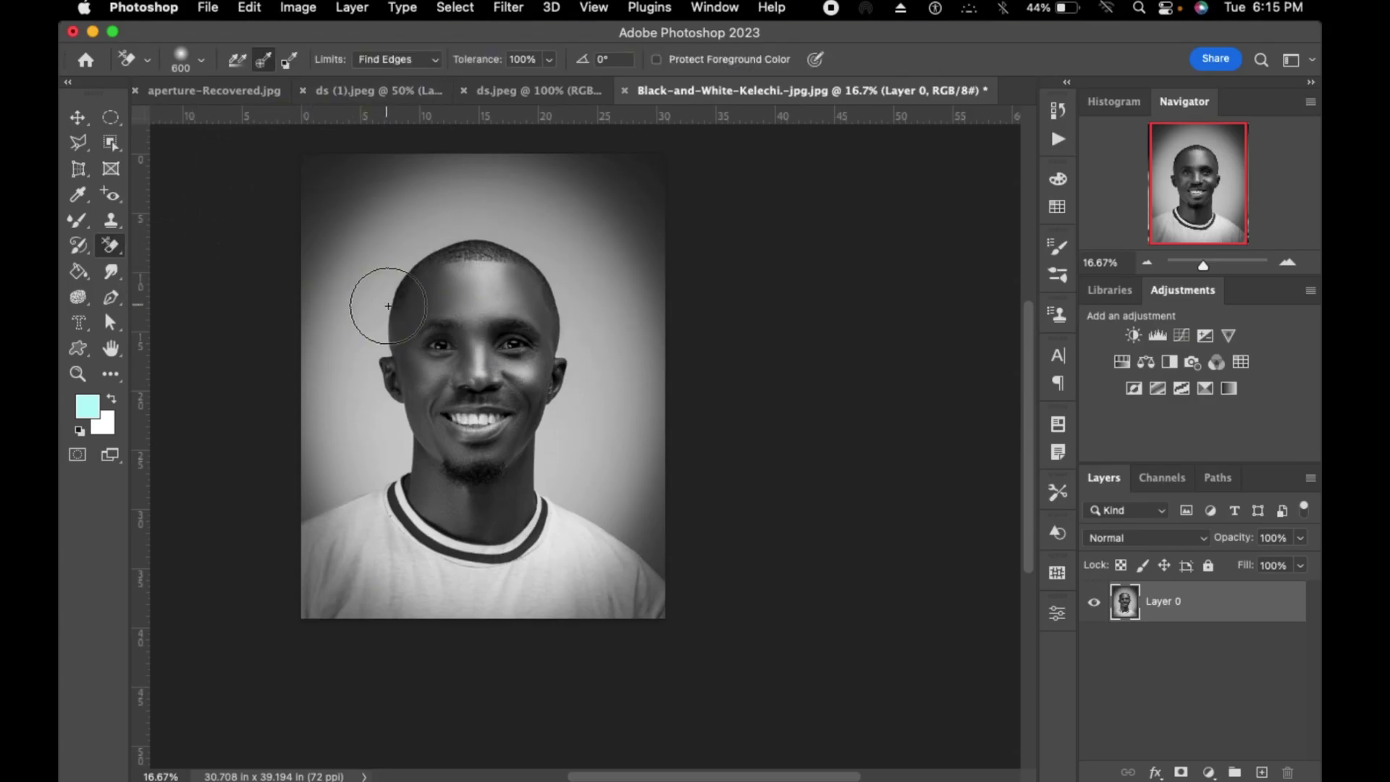
pyautogui.moveTo(392, 304)
pyautogui.mouseDown()
pyautogui.moveTo(398, 272)
pyautogui.moveTo(445, 239)
pyautogui.moveTo(541, 233)
pyautogui.moveTo(588, 315)
pyautogui.moveTo(591, 364)
pyautogui.moveTo(590, 296)
pyautogui.moveTo(592, 415)
pyautogui.moveTo(624, 482)
pyautogui.mouseUp()
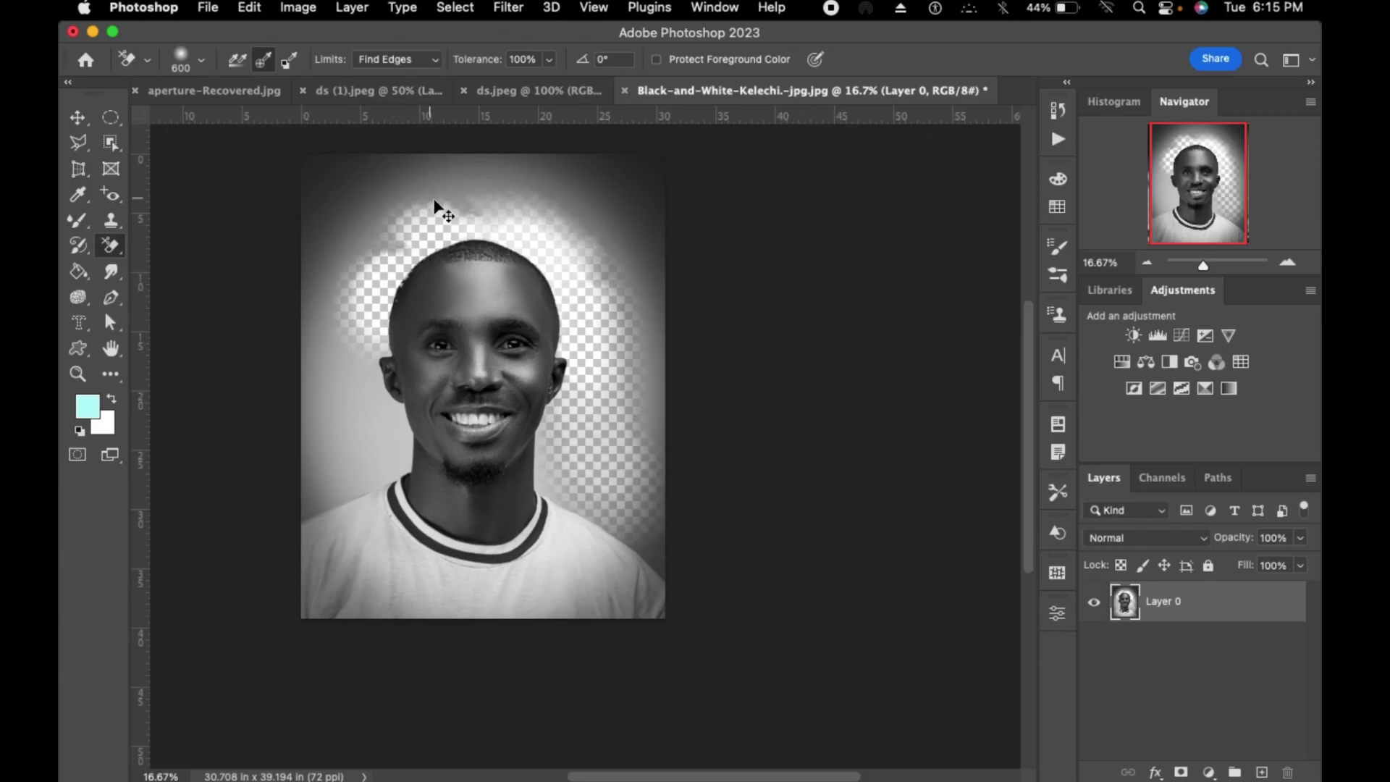
# - Undo all Background Eraser strokes around the head
pyautogui.press('super+z')
pyautogui.press('super+z')
pyautogui.press('super+z')
pyautogui.press('super+z')
pyautogui.press('super+z')
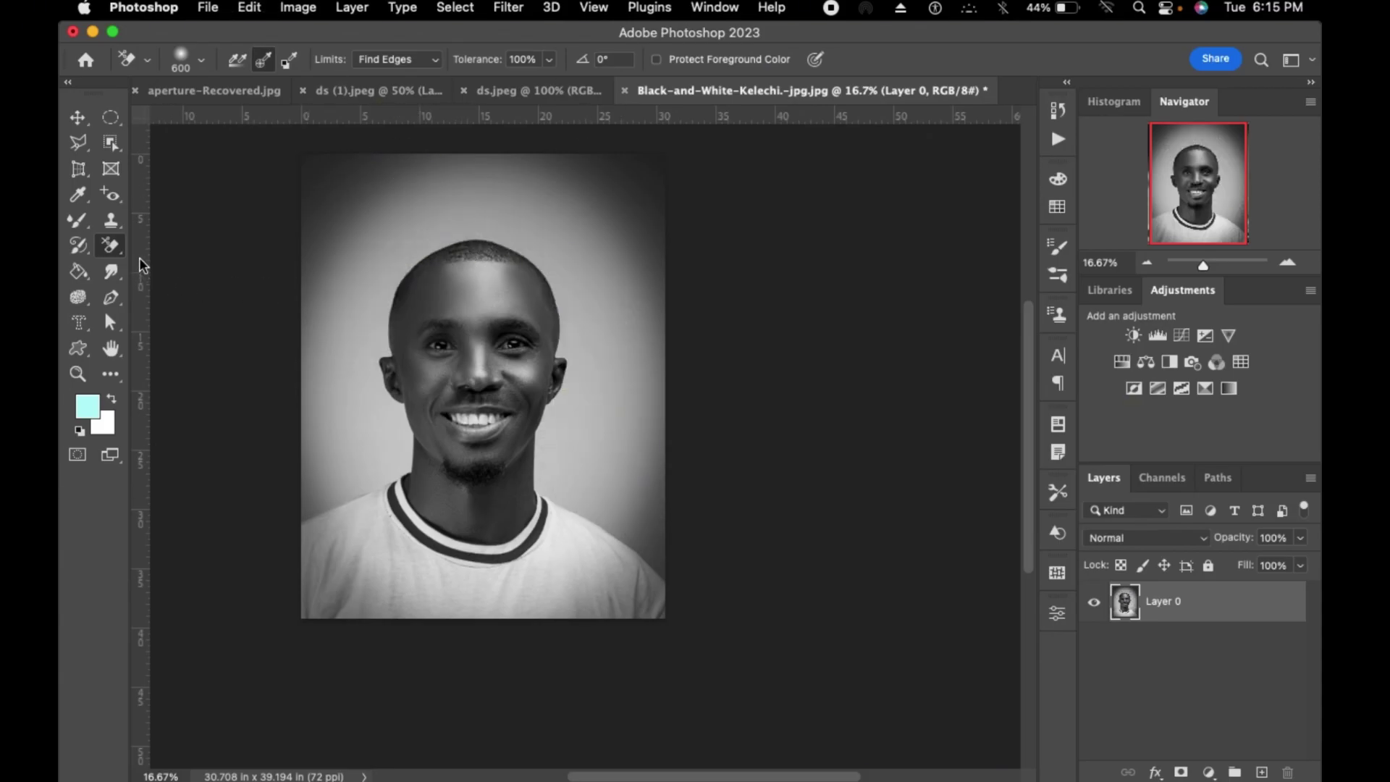
# - Erase similar tones on the forehead, the backdrop and the neck with the Magic Eraser
pyautogui.click(113, 227)
pyautogui.click(110, 246)
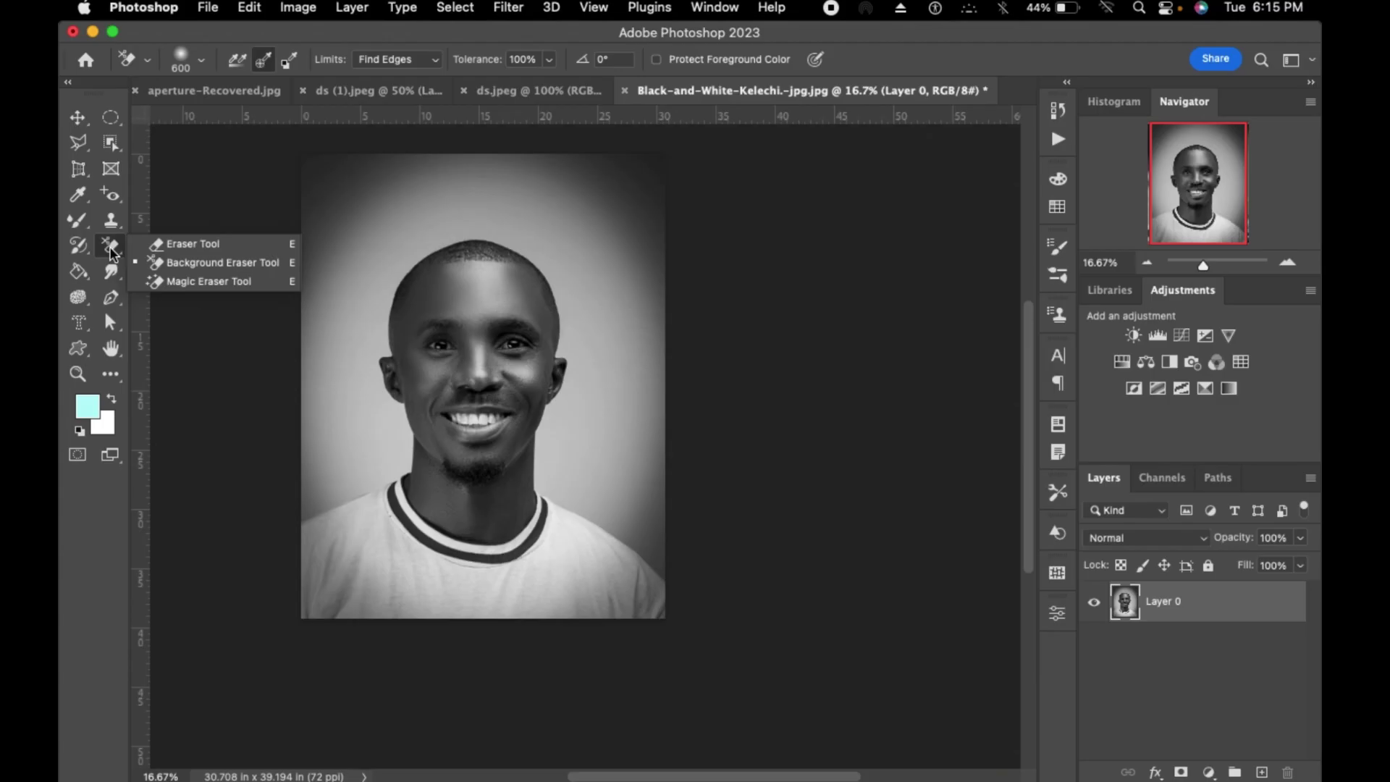
pyautogui.click(209, 282)
pyautogui.click(459, 290)
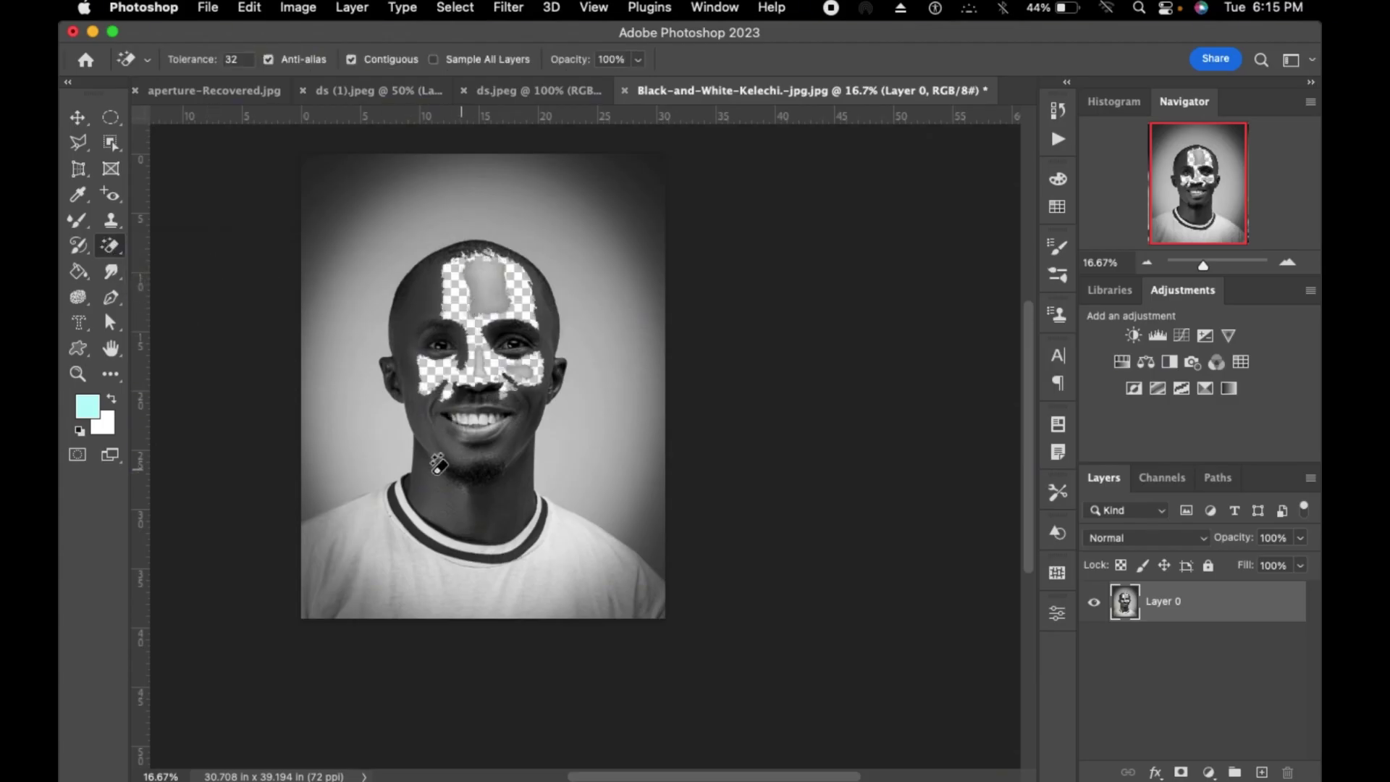
pyautogui.click(355, 384)
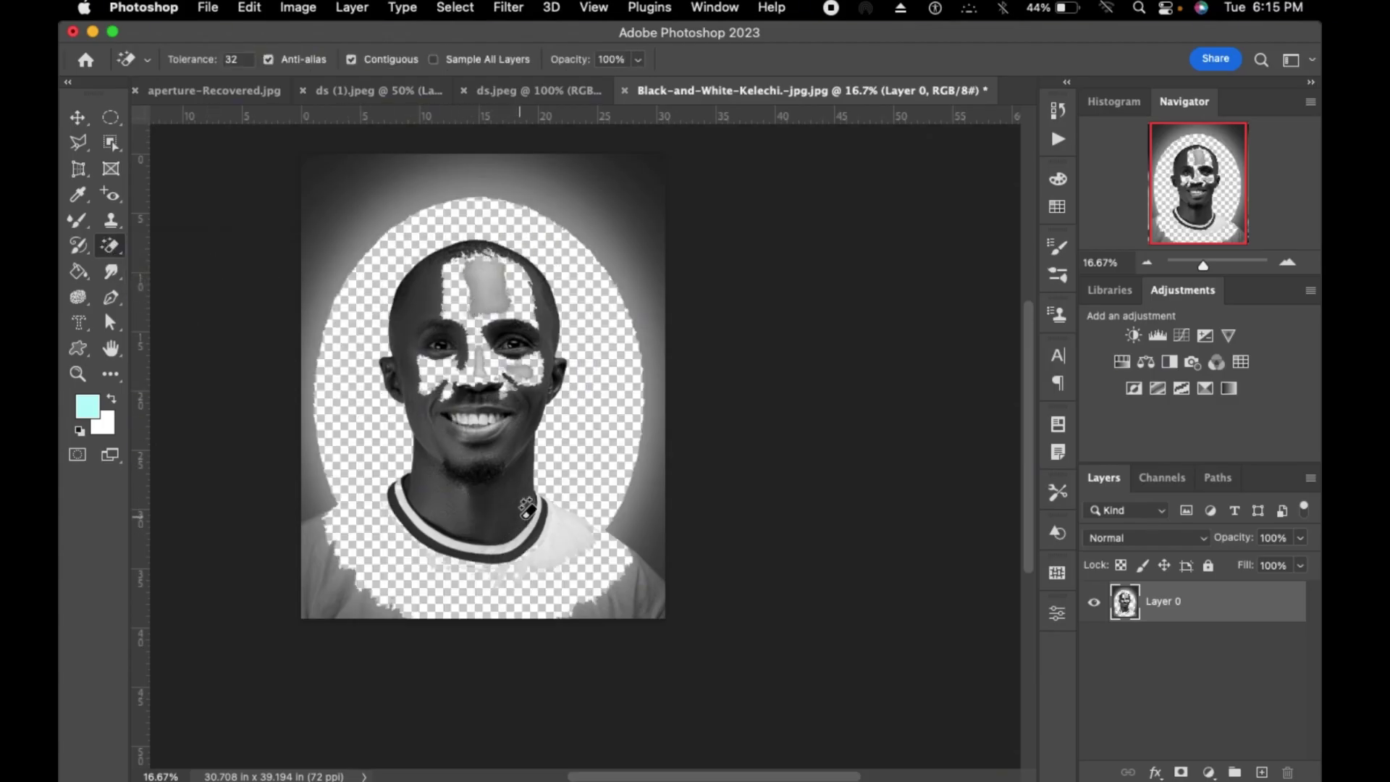
pyautogui.click(510, 507)
# - Undo the three Magic Eraser removals to restore the portrait
pyautogui.press('super+z')
pyautogui.press('super+z')
pyautogui.press('super+z')
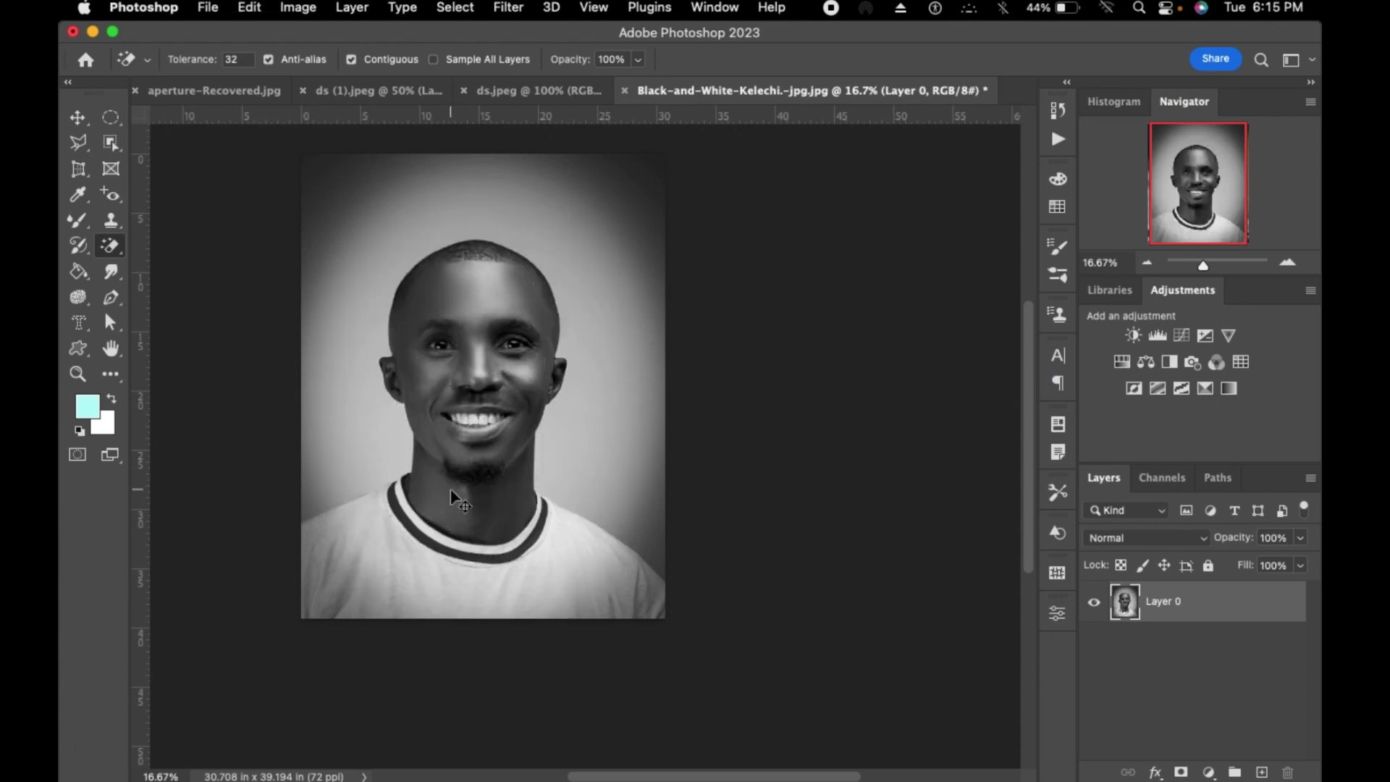
# - Change the starting color stop of the Gradient tool's custom gradient to bright green #2dfb04
pyautogui.click(77, 274)
pyautogui.rightClick(80, 273)
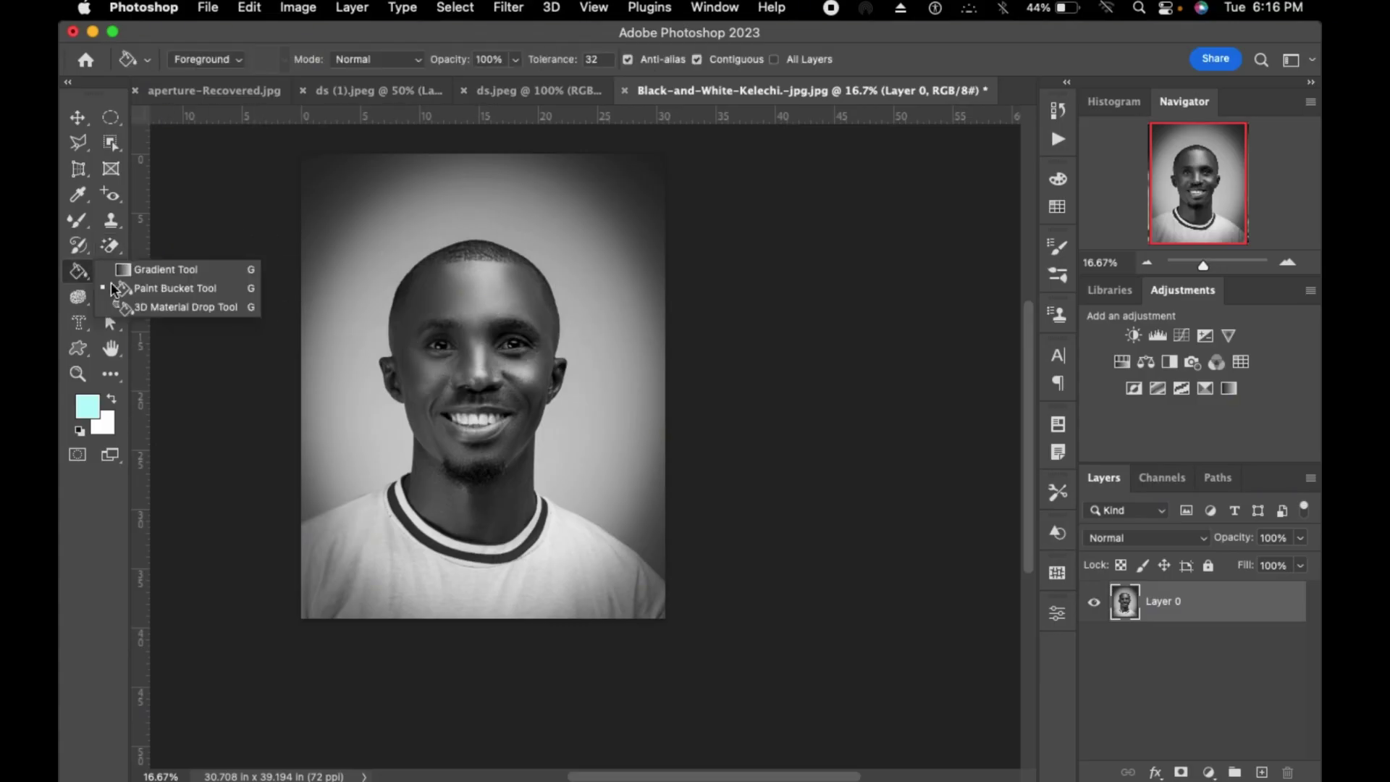
pyautogui.click(159, 269)
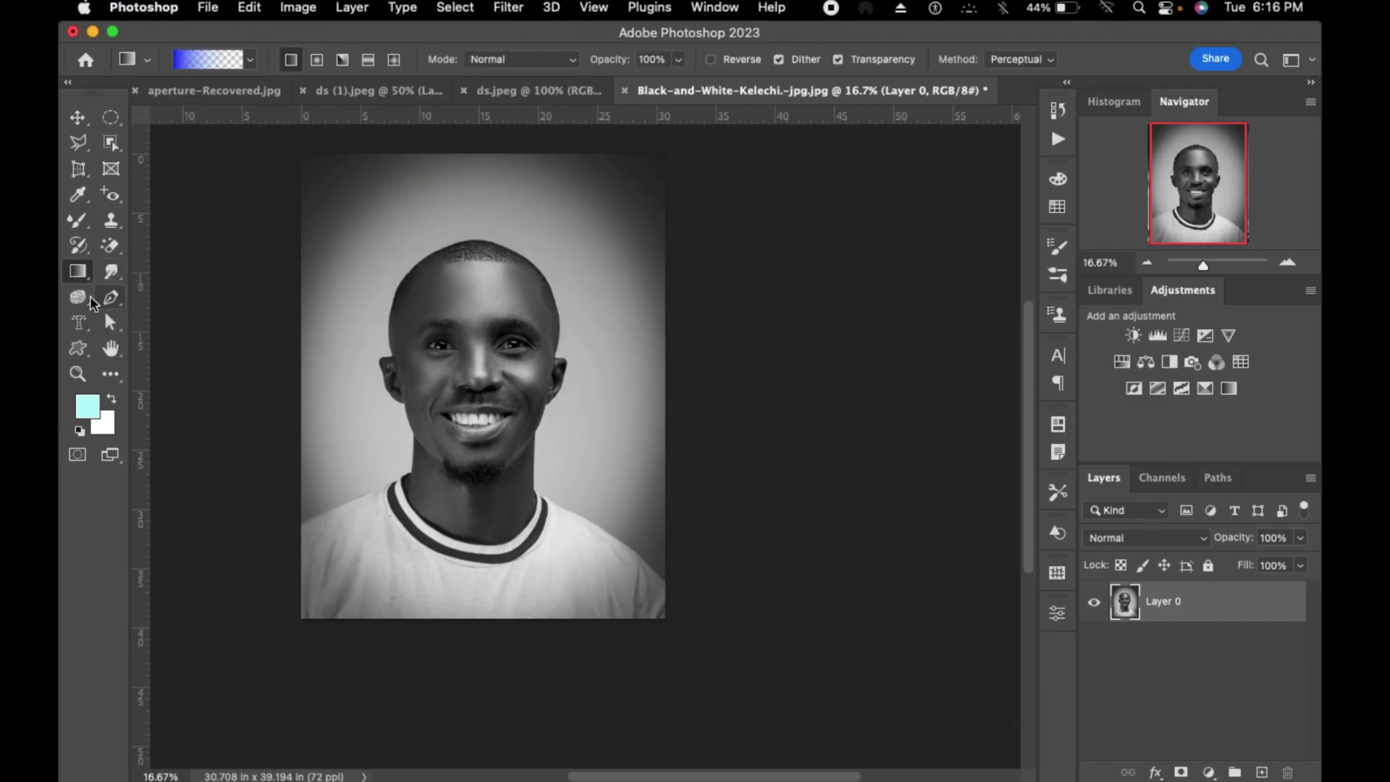
pyautogui.click(215, 58)
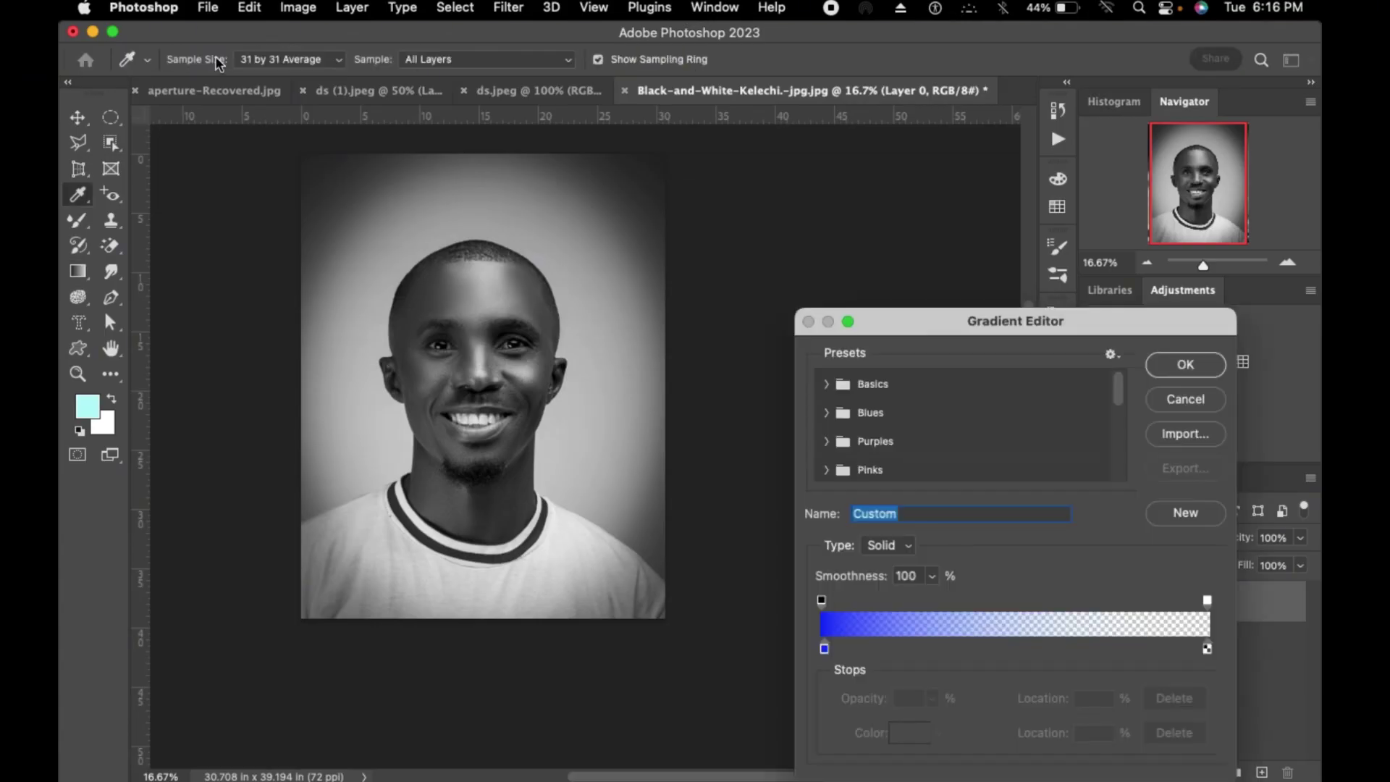
pyautogui.click(824, 650)
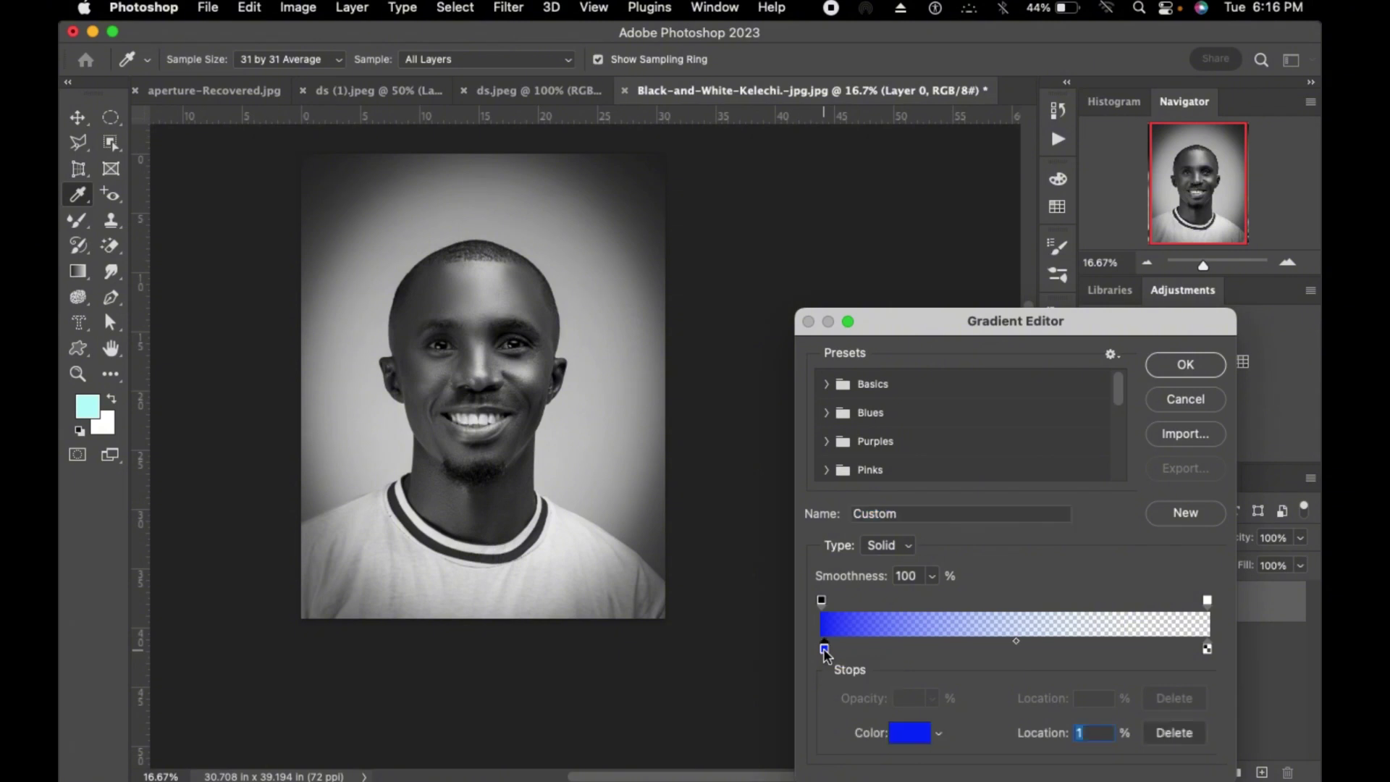
pyautogui.click(902, 734)
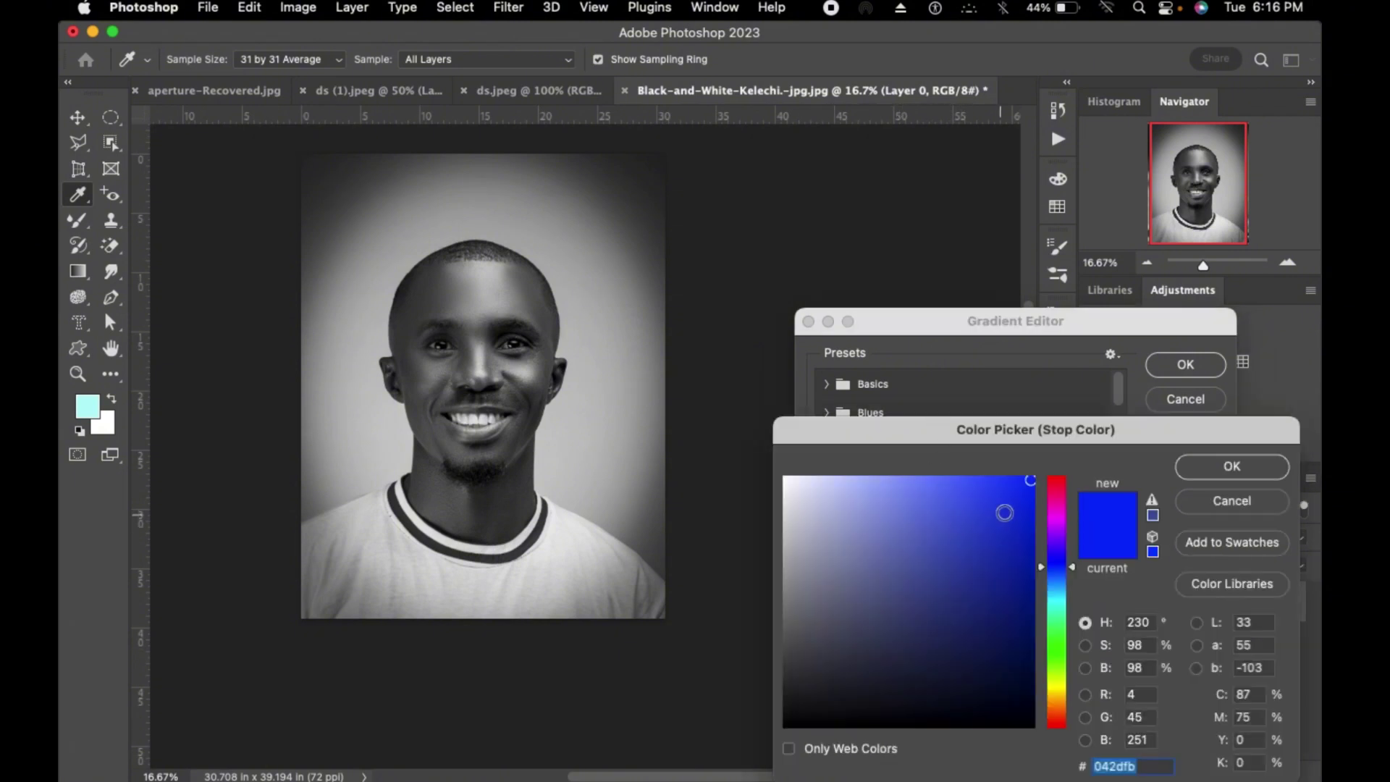
pyautogui.click(1053, 650)
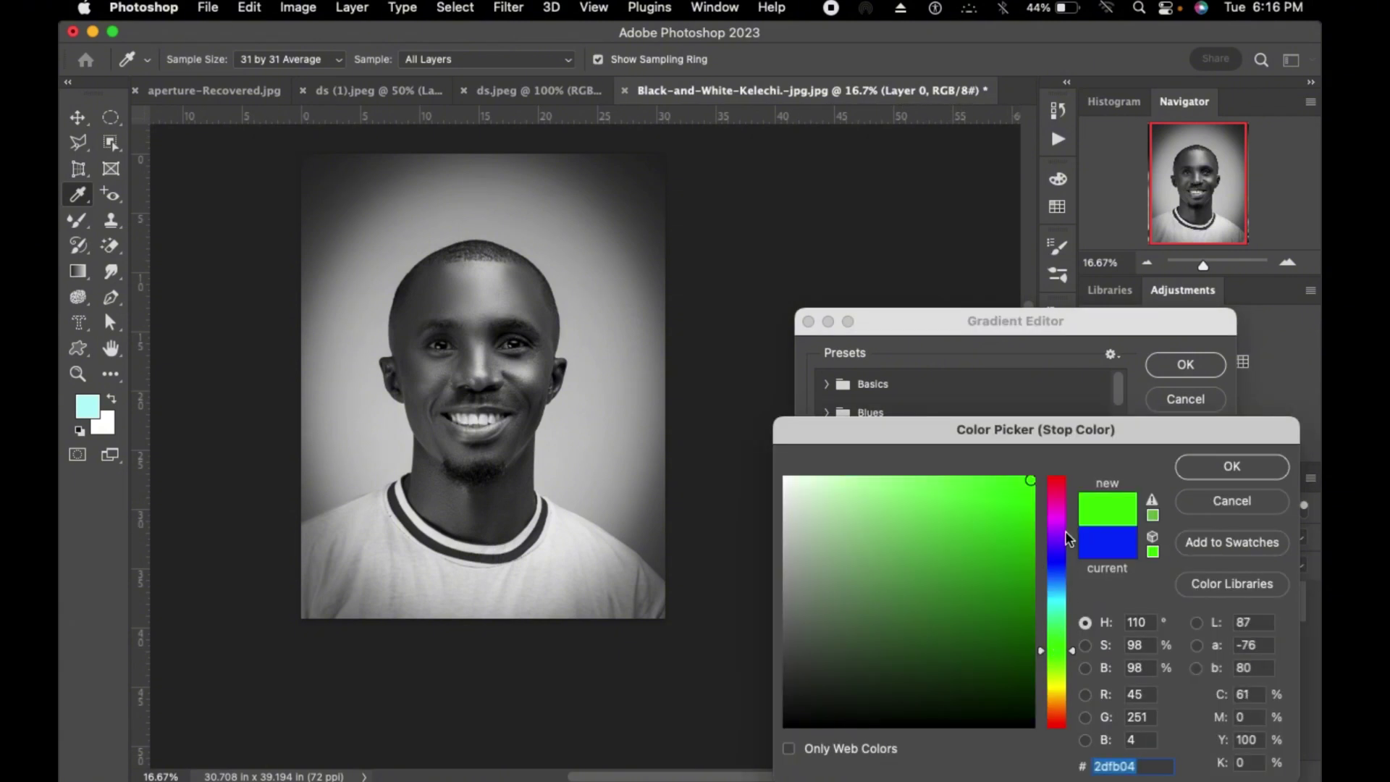
pyautogui.click(1229, 470)
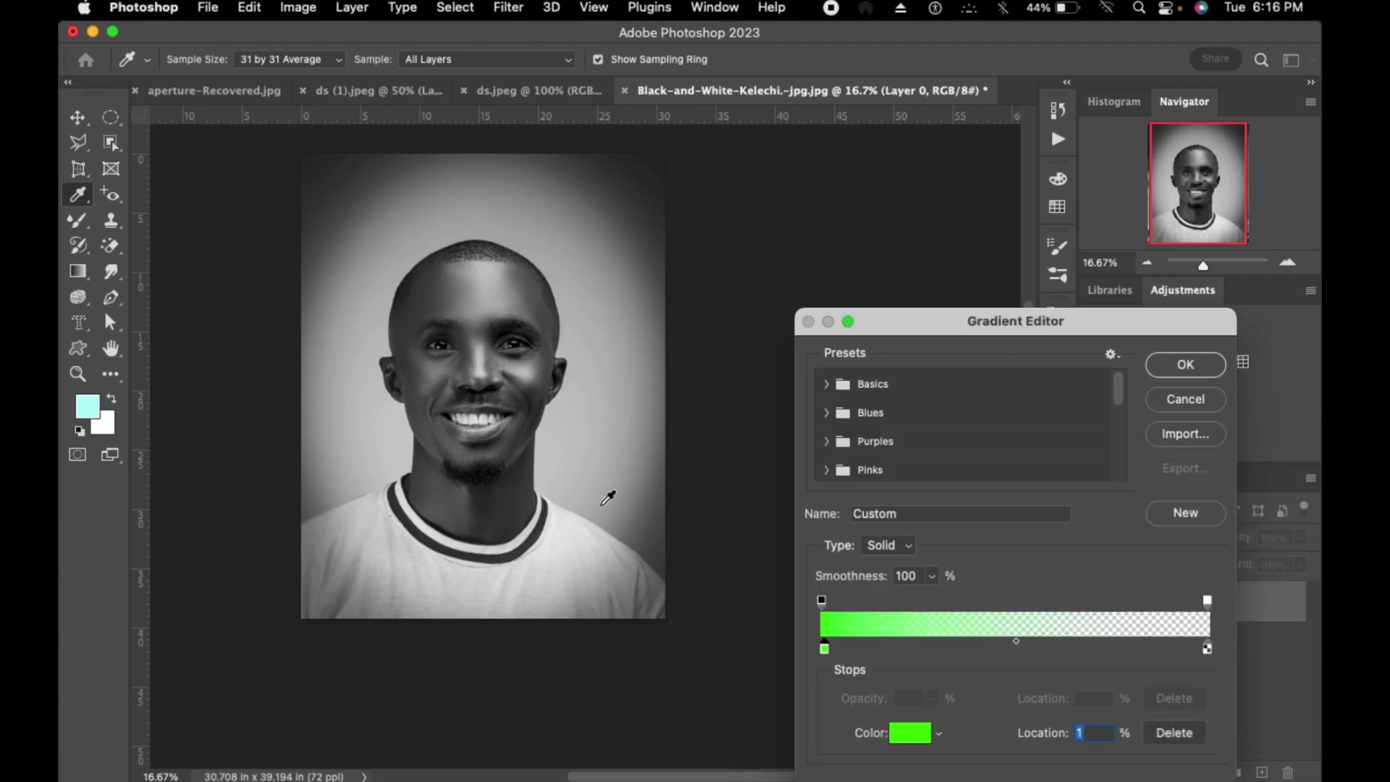
pyautogui.click(1205, 366)
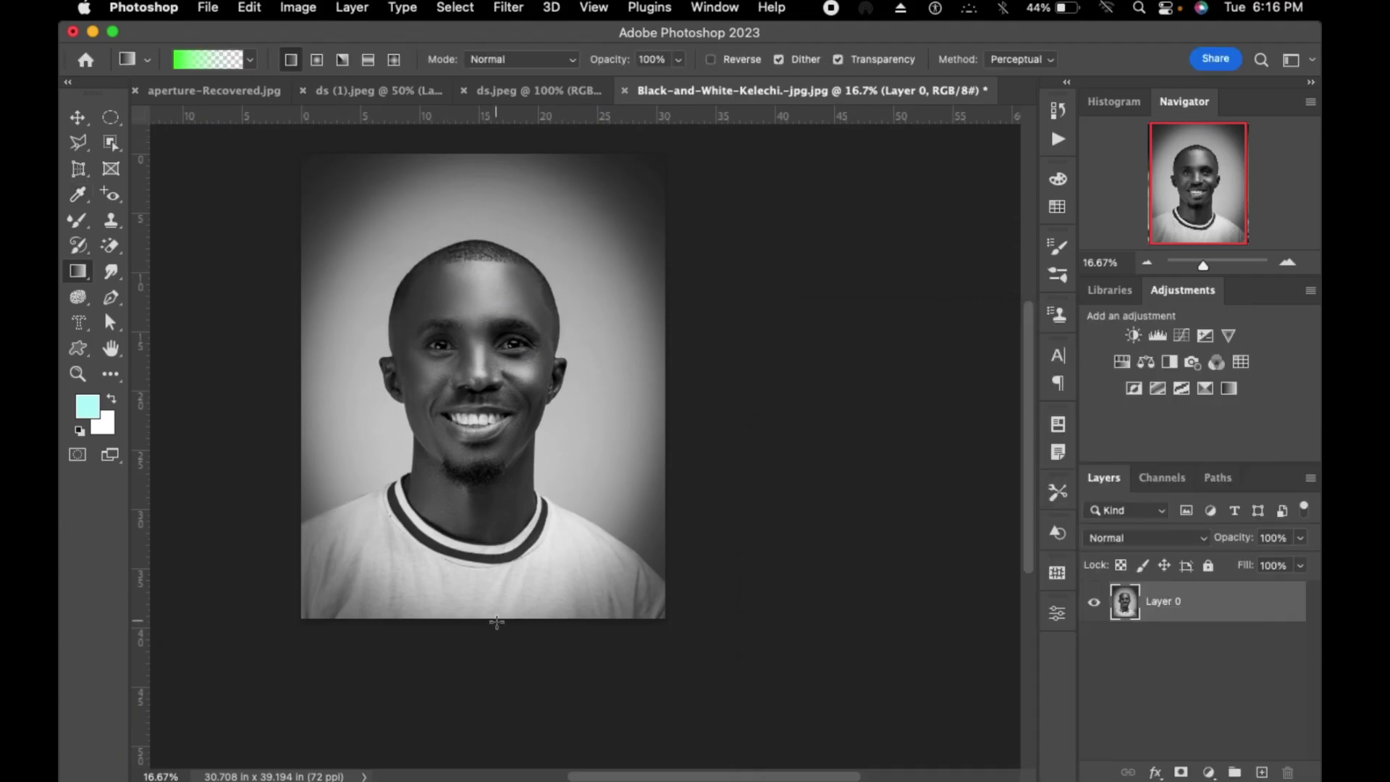
# - Try the green-to-transparent linear gradient twice from the portrait's lower edge up to the chin, undoing each one
pyautogui.moveTo(496, 622); pyautogui.dragTo(450, 442)
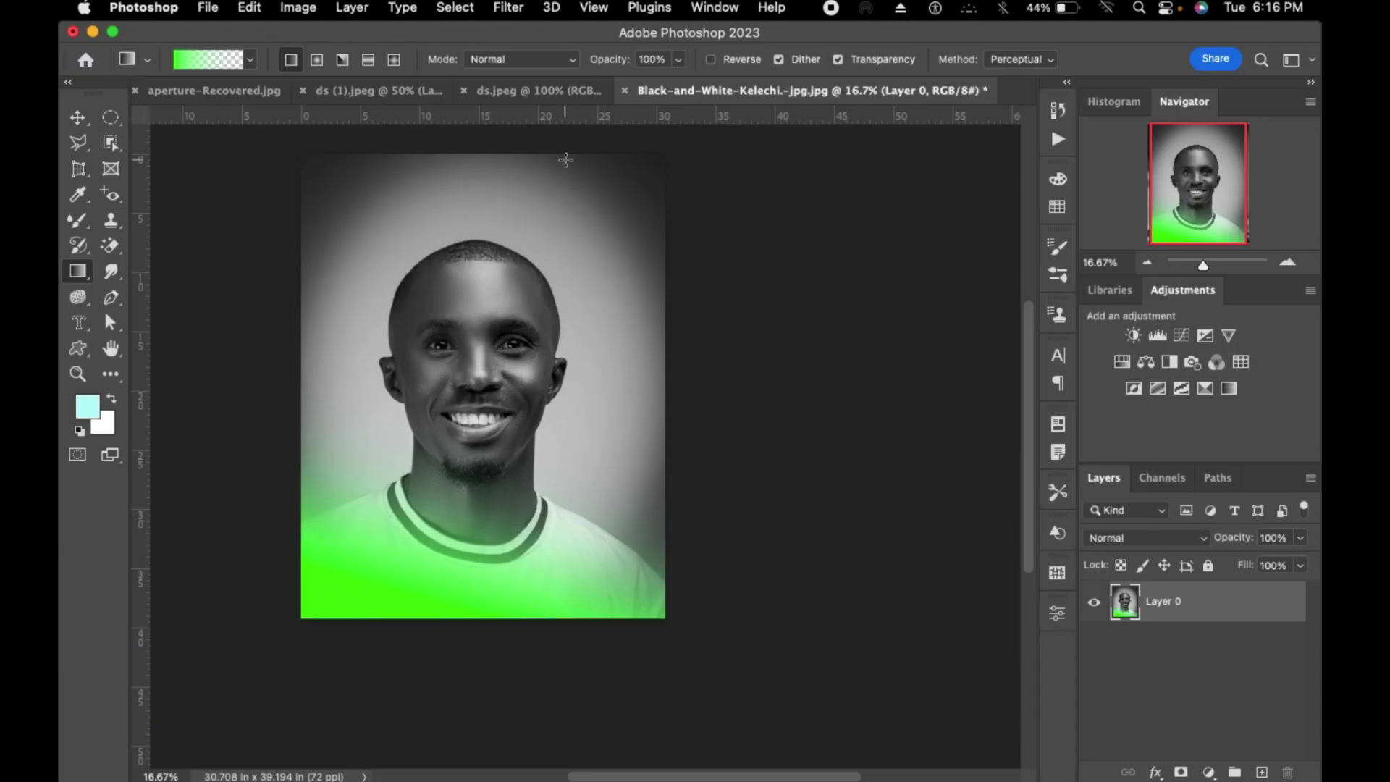
pyautogui.press('super+z')
pyautogui.moveTo(480, 628); pyautogui.dragTo(458, 440)
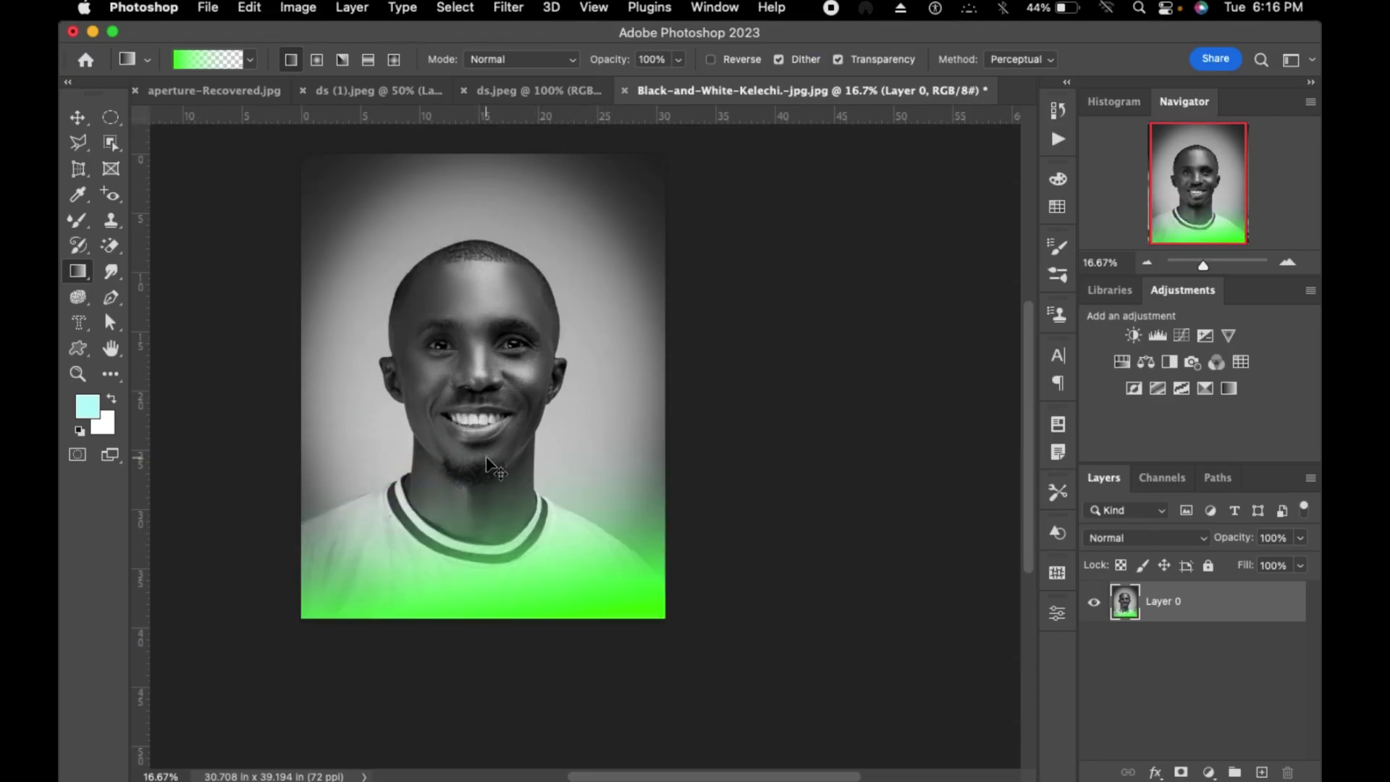
pyautogui.press('super+z')
# - Choose the Paint Bucket tool and change the foreground color to a strong red
pyautogui.rightClick(77, 271)
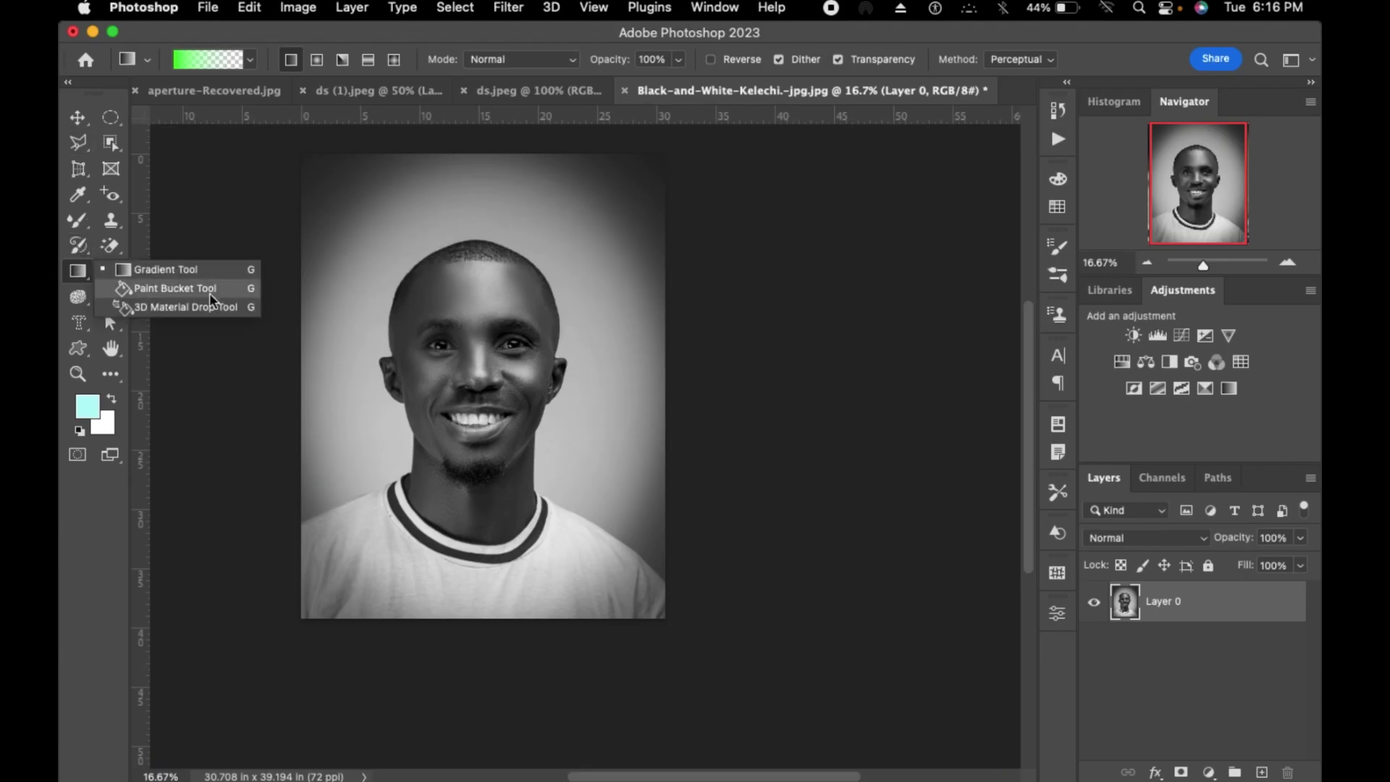
pyautogui.click(200, 290)
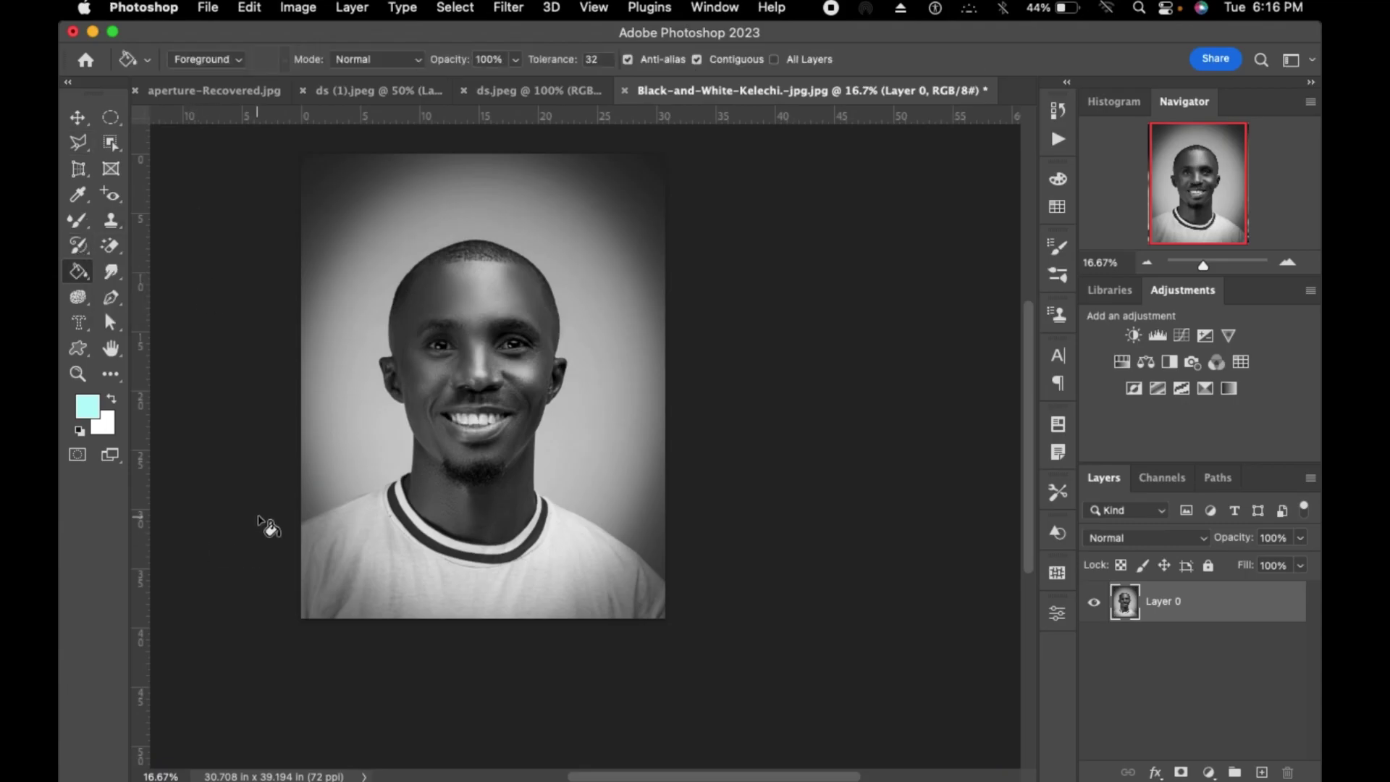
pyautogui.click(88, 406)
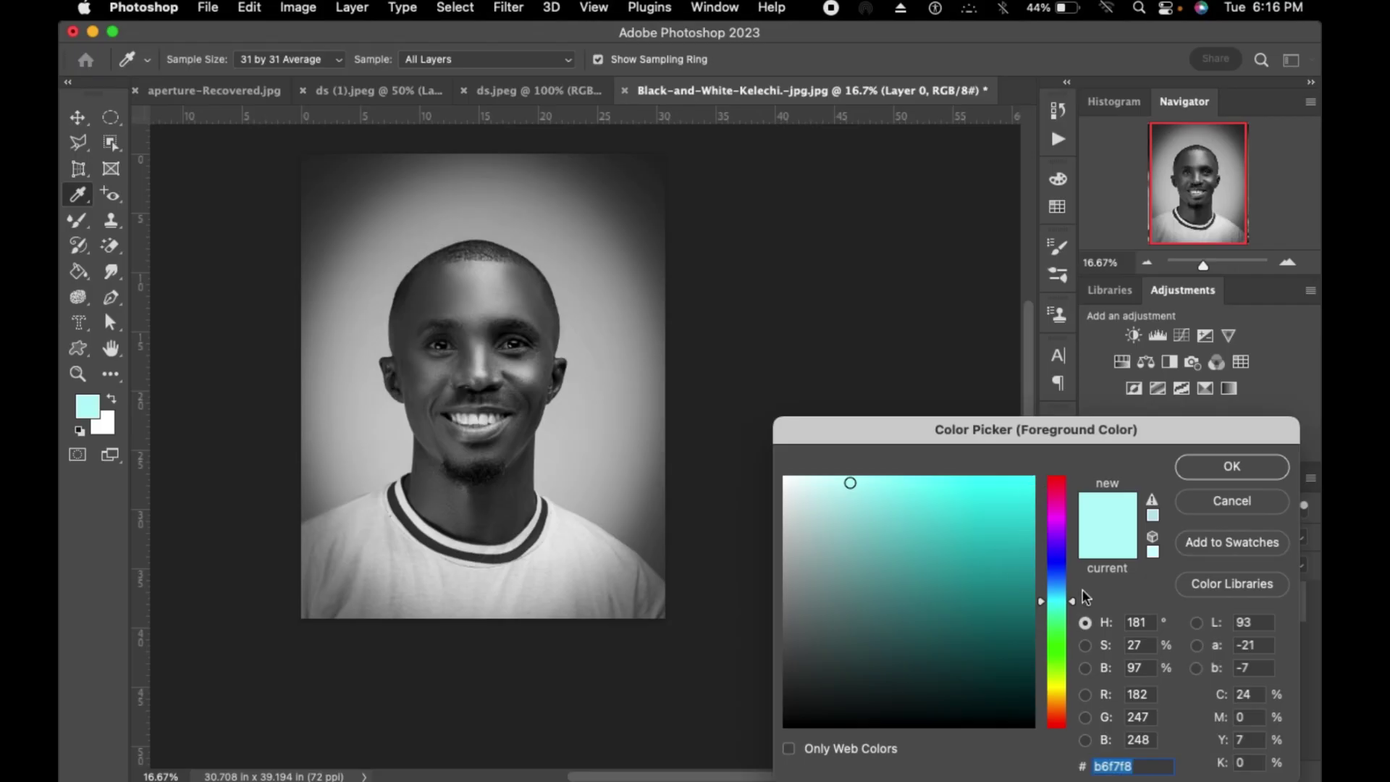
pyautogui.moveTo(1051, 558); pyautogui.dragTo(1057, 481)
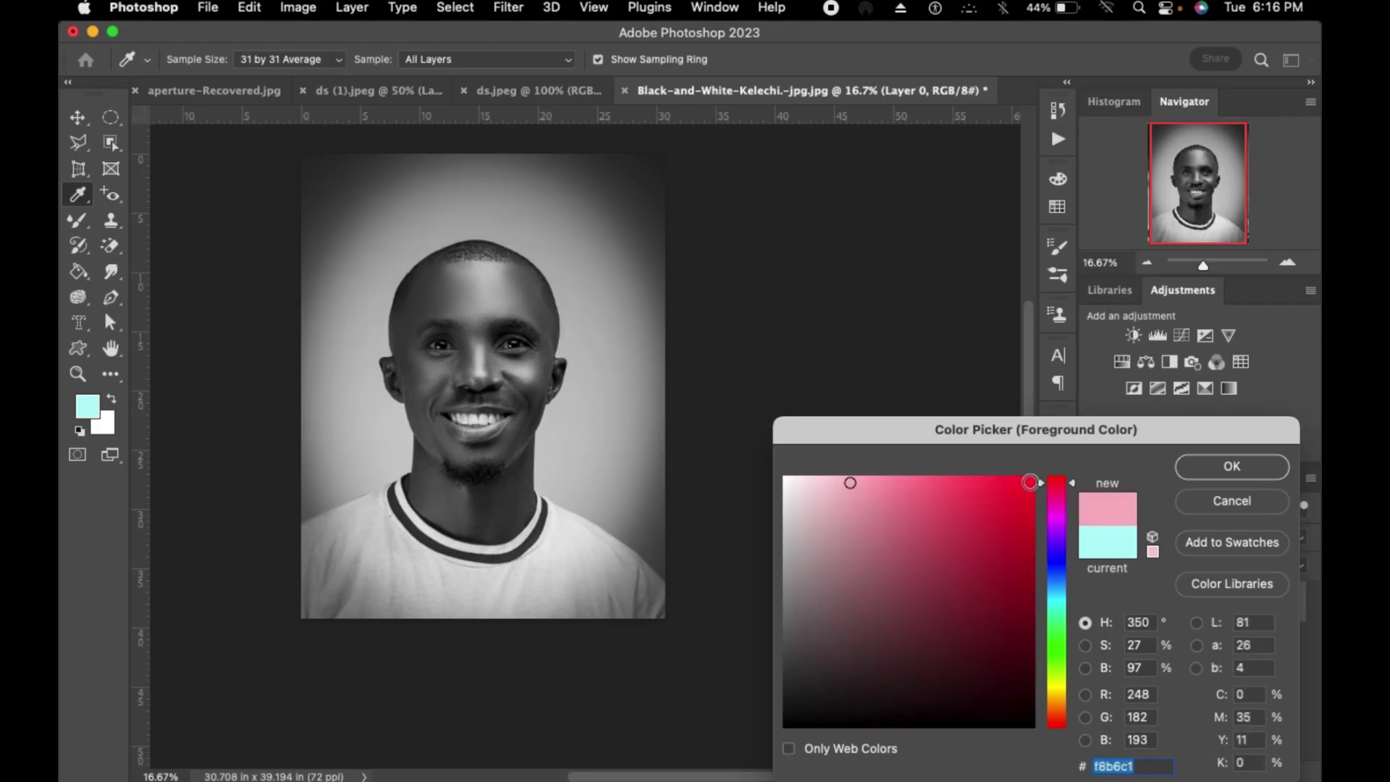
pyautogui.click(1030, 482)
pyautogui.click(1231, 466)
pyautogui.press('g')
# - Fill the shirt with red and undo it, then fill the shirt edges, the backdrop around the head and the upper corners with red
pyautogui.click(440, 595)
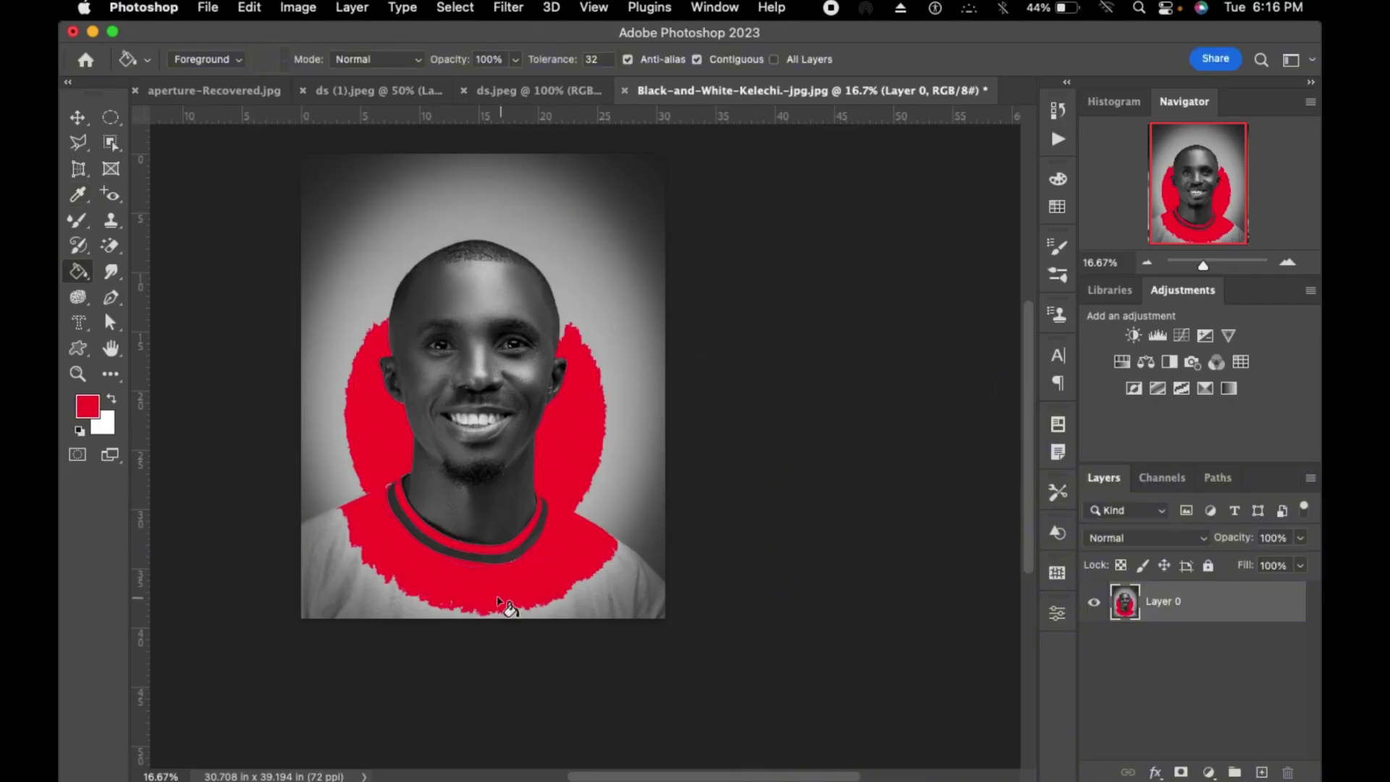
pyautogui.press('super+z')
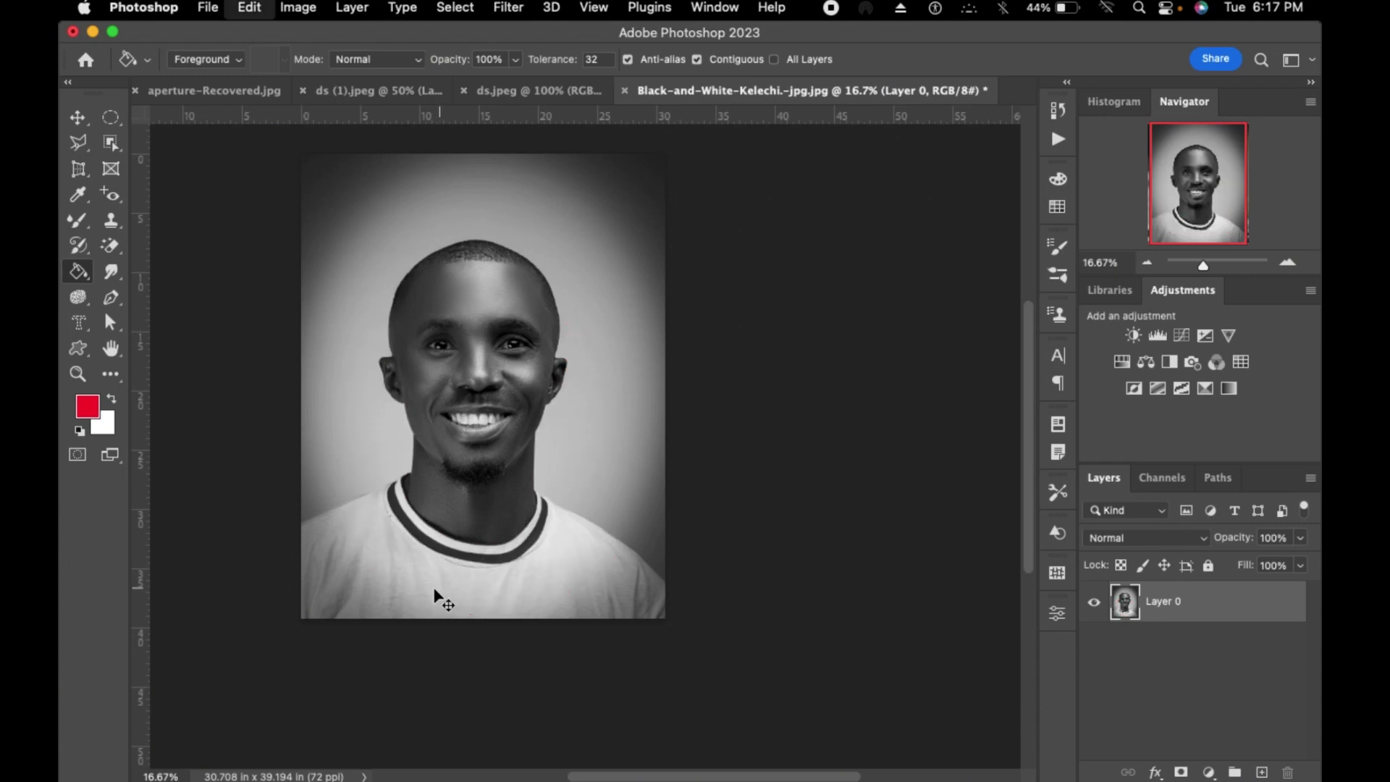
pyautogui.click(361, 599)
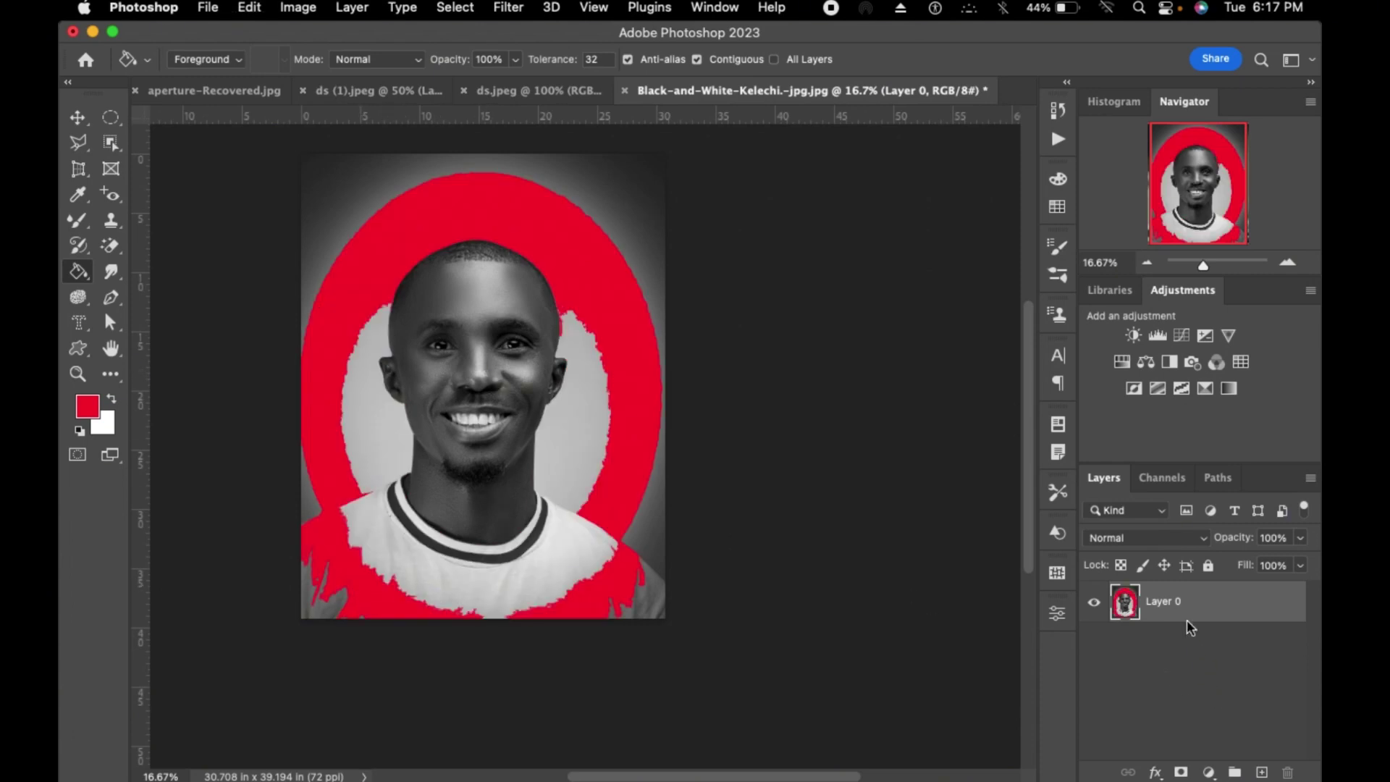
pyautogui.click(356, 427)
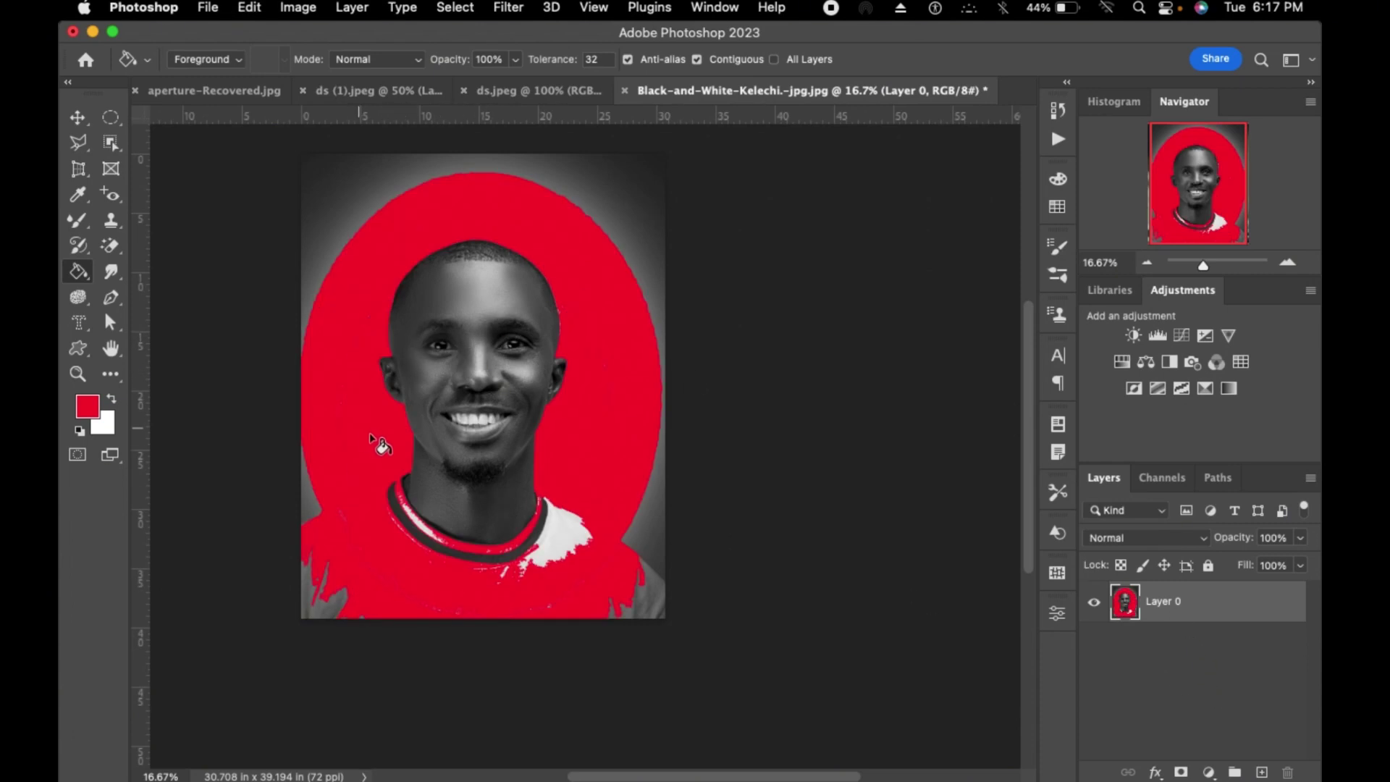
pyautogui.click(547, 175)
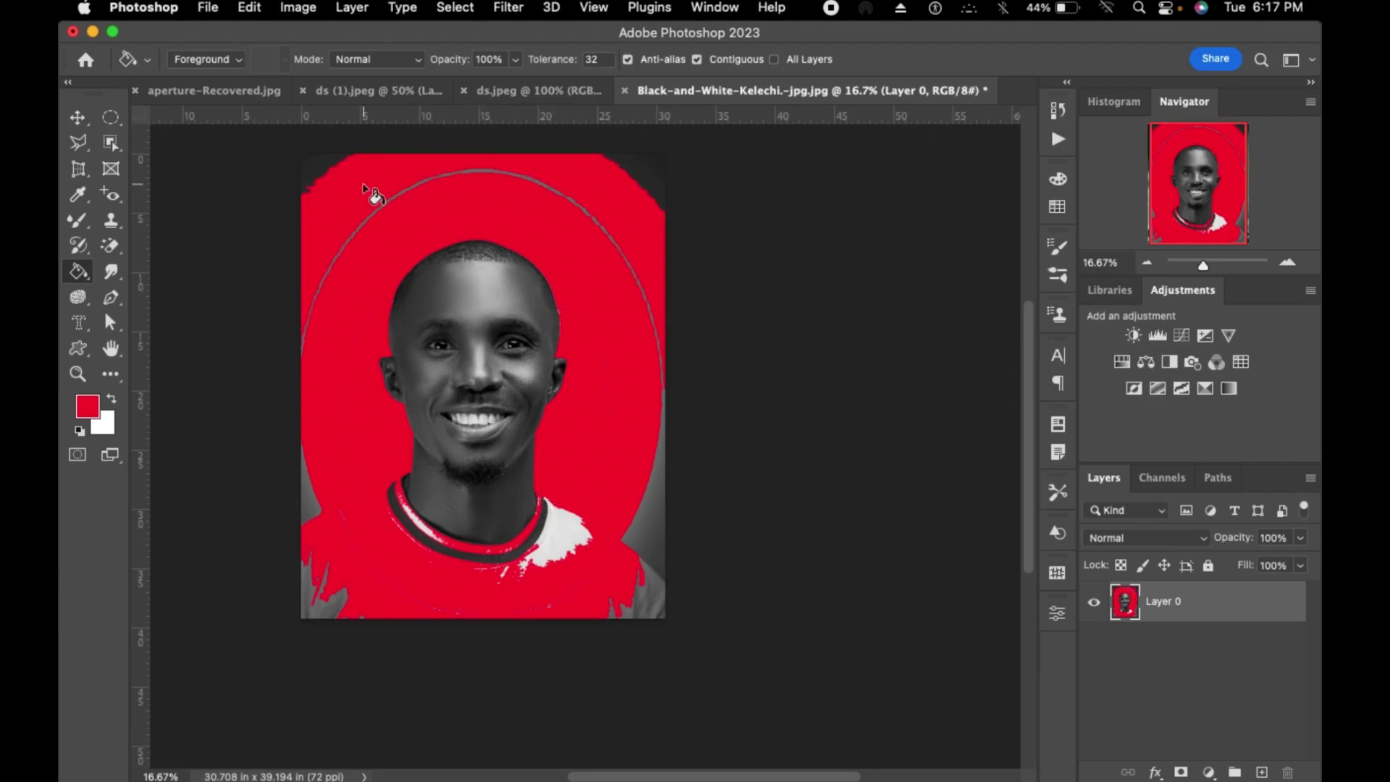
pyautogui.click(315, 172)
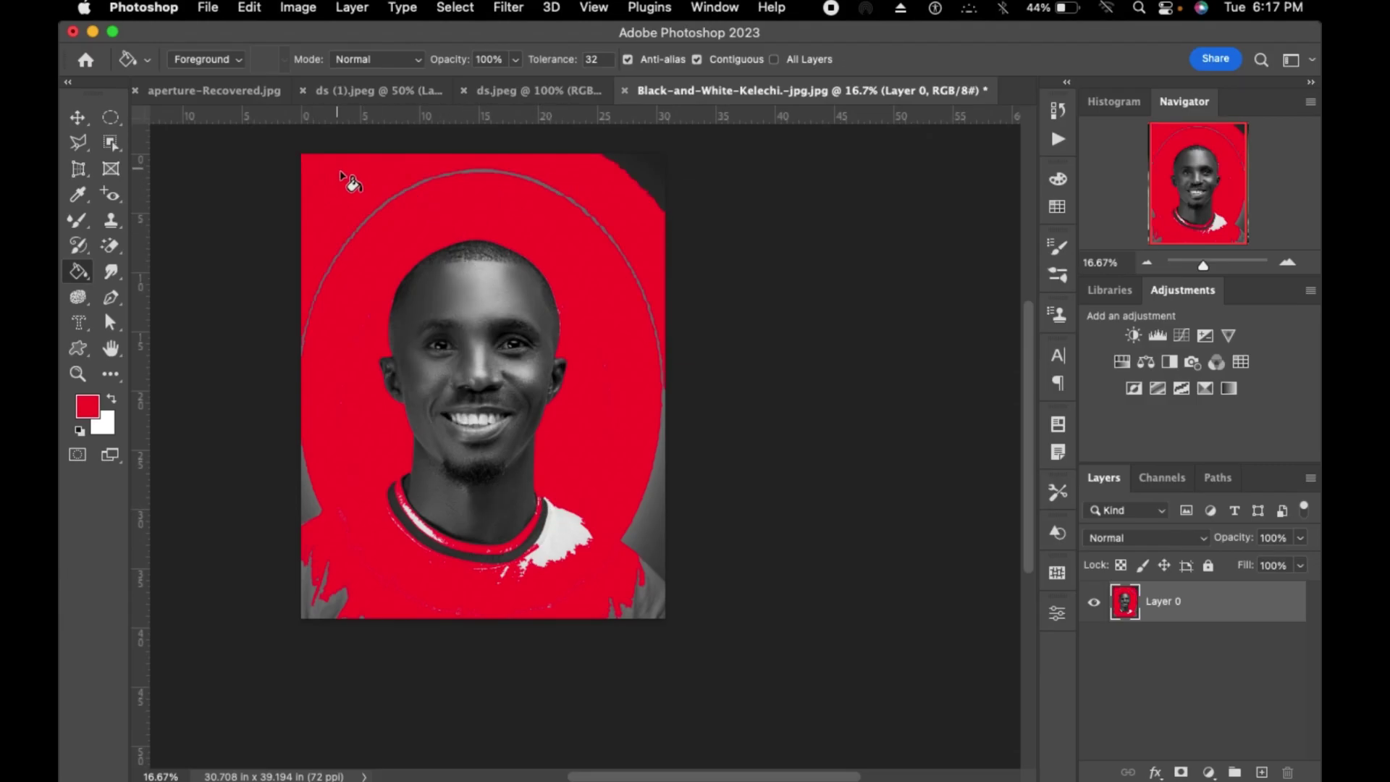
pyautogui.click(650, 168)
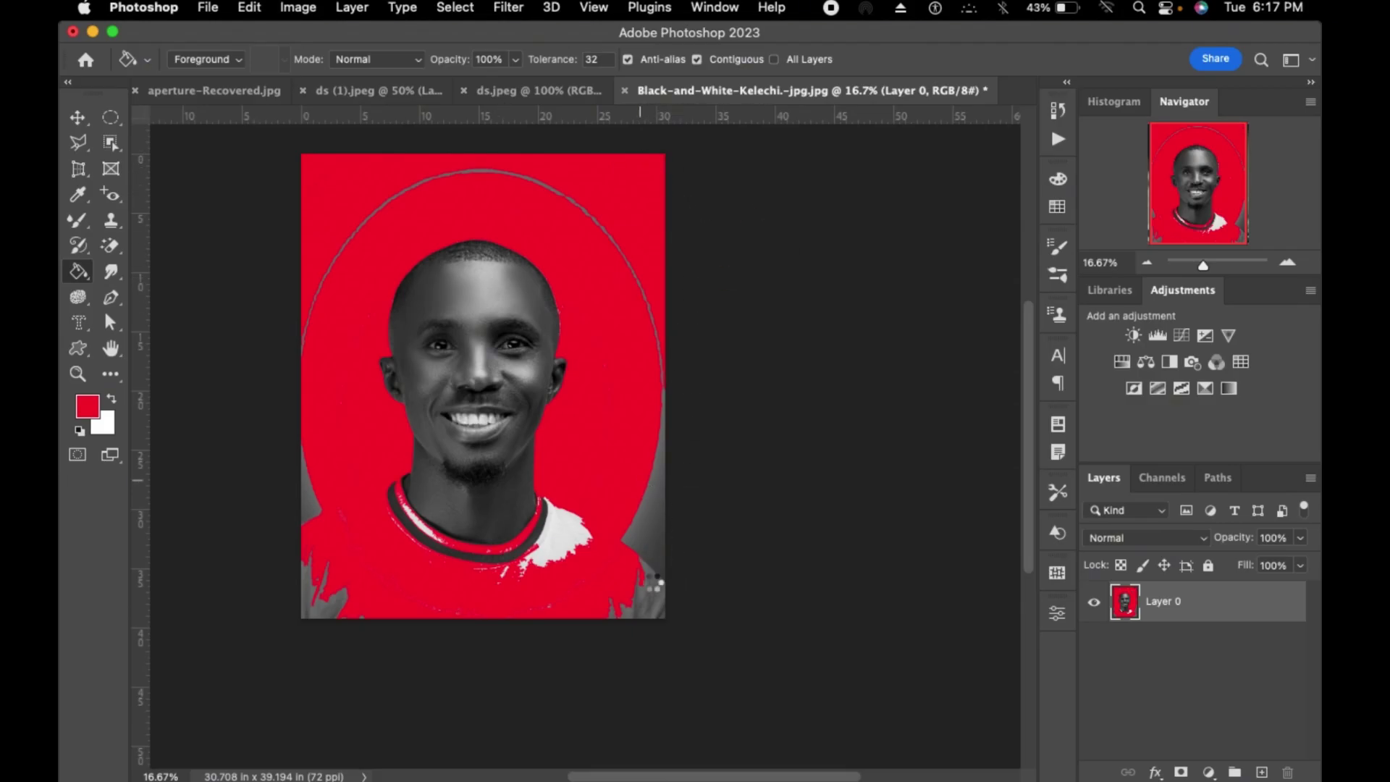
pyautogui.click(649, 580)
# - Undo all the red Paint Bucket fills to restore the black-and-white portrait
pyautogui.press('super+z')
pyautogui.press('super+z')
pyautogui.press('super+z')
pyautogui.press('super+z')
pyautogui.press('super+z')
pyautogui.press('super+z')
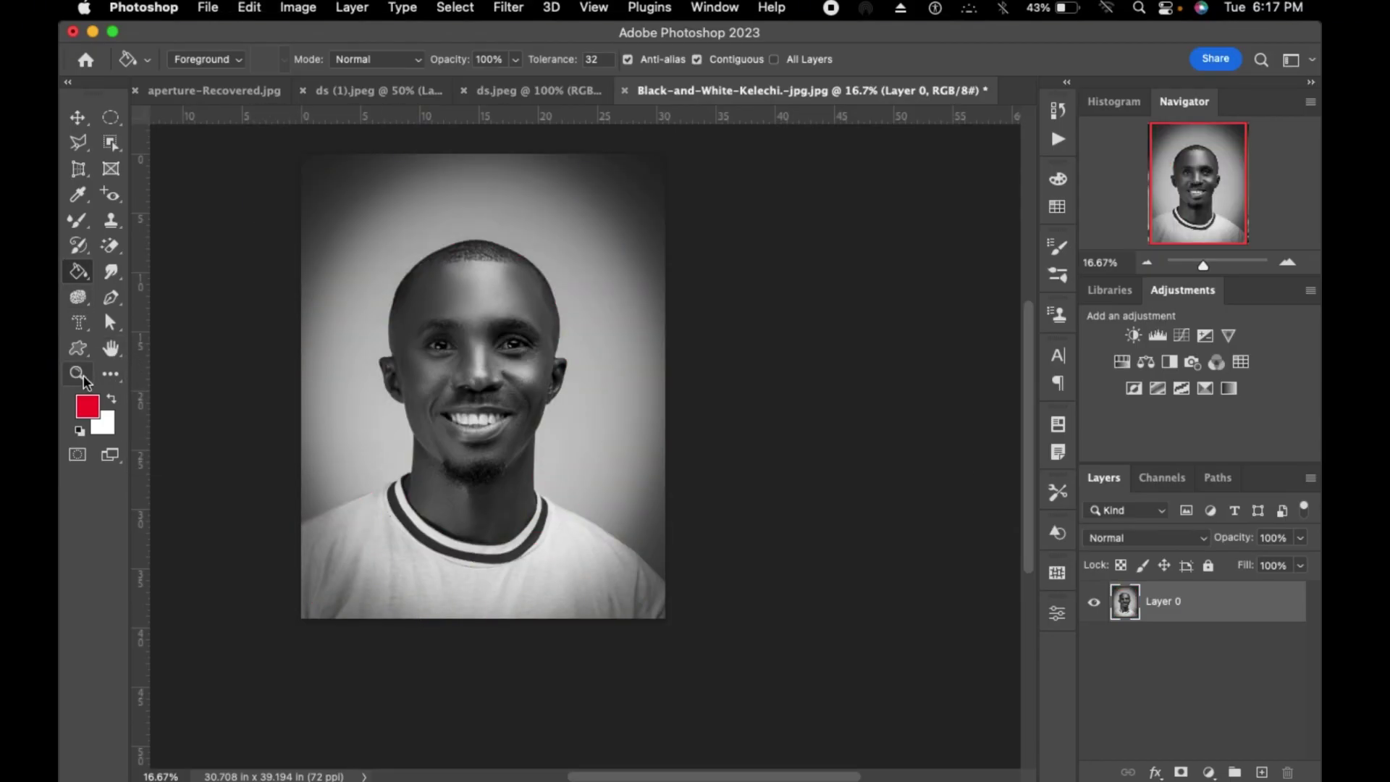
# - Switch to the Smudge tool and raise its strength to 87% for work on the face
pyautogui.rightClick(72, 269)
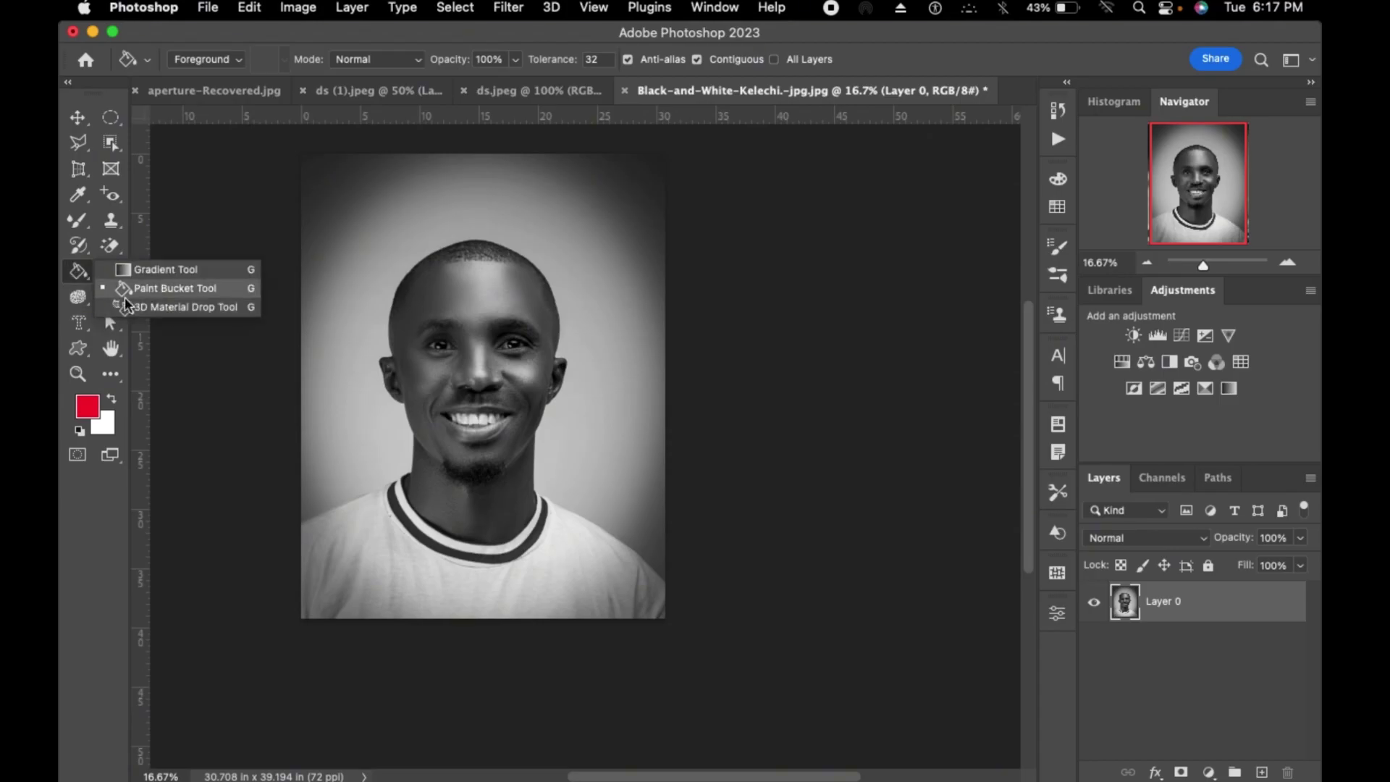
pyautogui.click(119, 260)
pyautogui.click(115, 270)
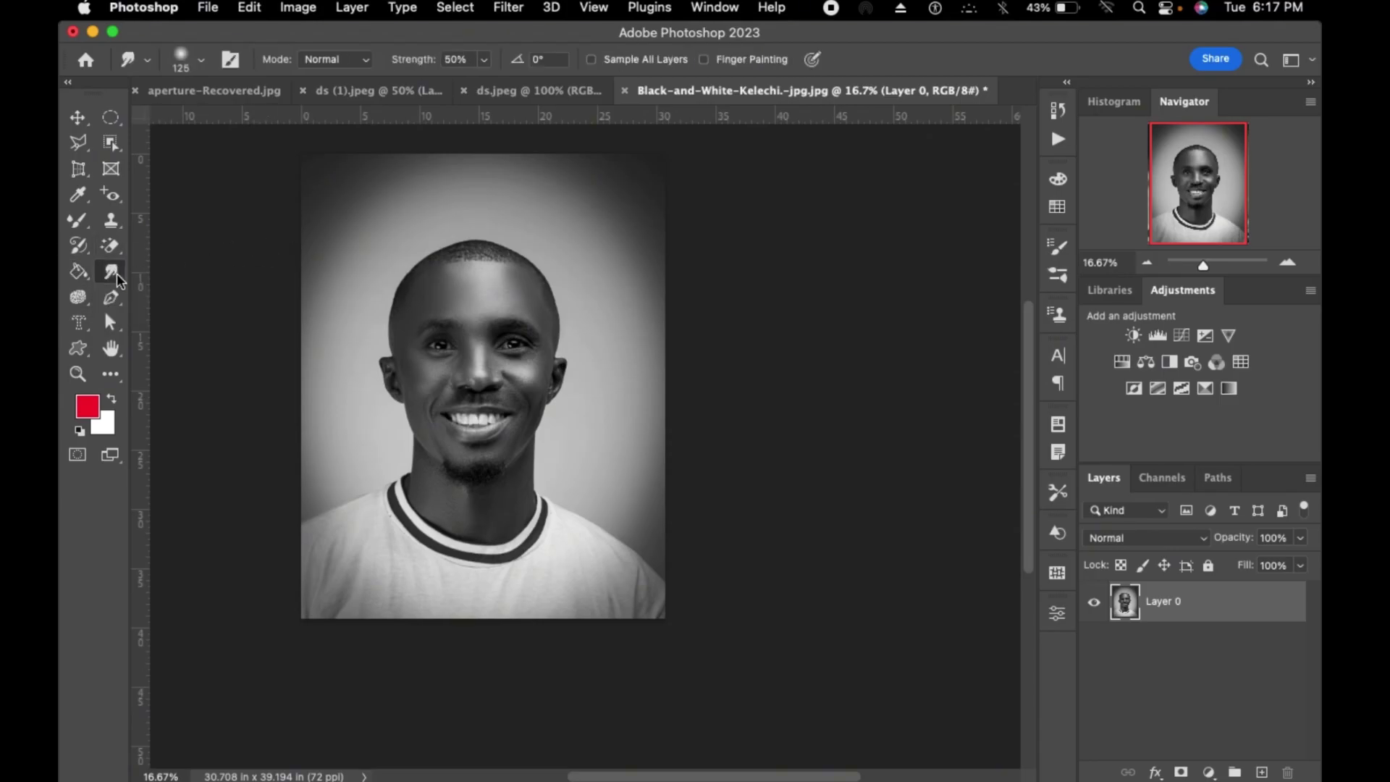
pyautogui.rightClick(118, 270)
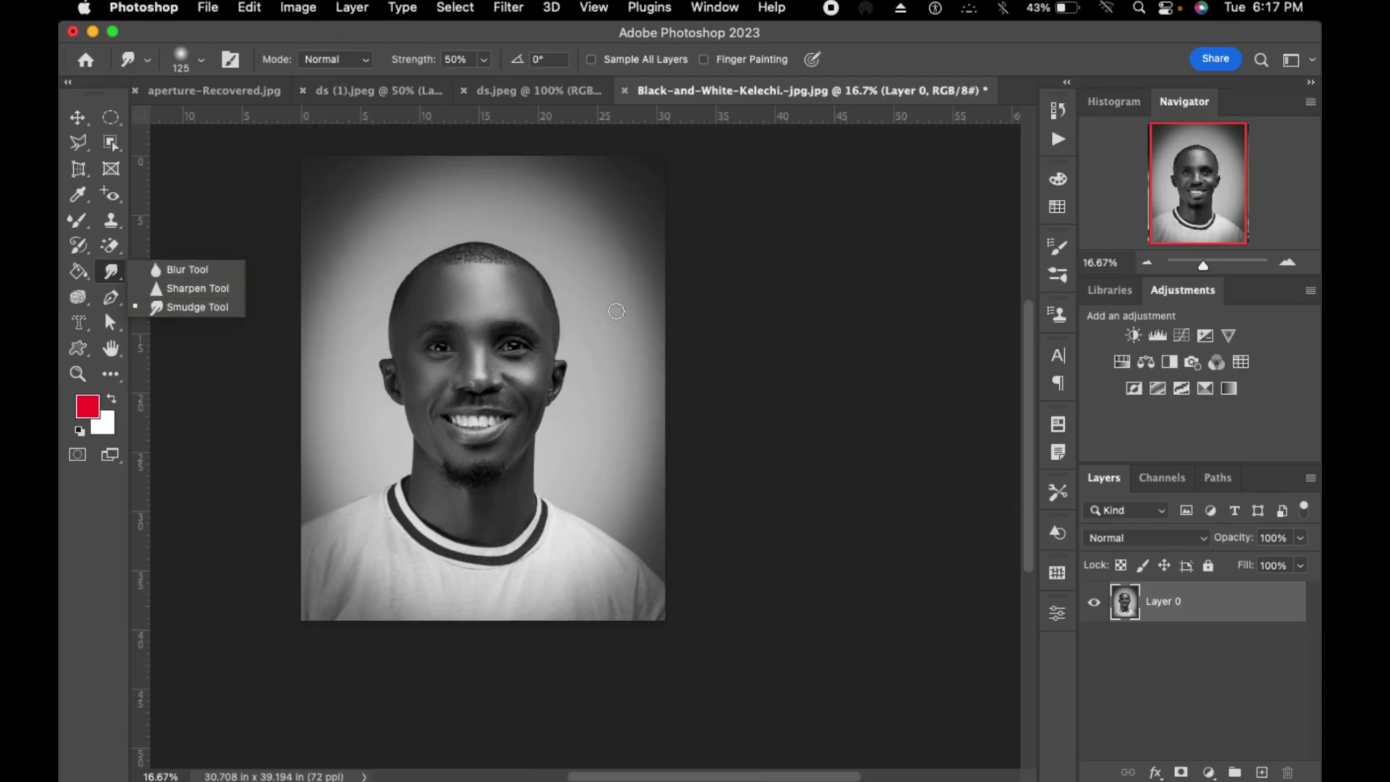
pyautogui.click(512, 345)
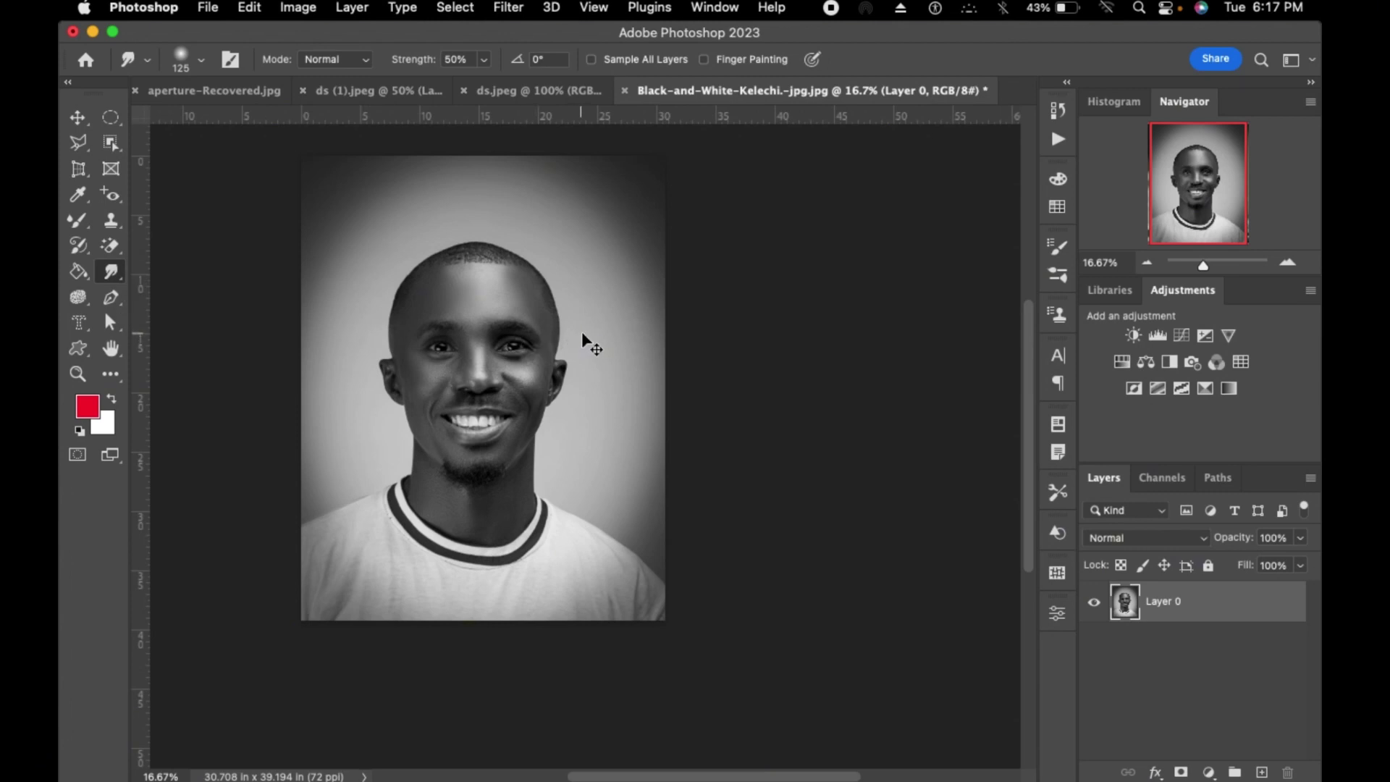
pyautogui.press('super+equal')
pyautogui.press('super+equal')
pyautogui.press('super+equal')
pyautogui.scroll(3, 434, 290)
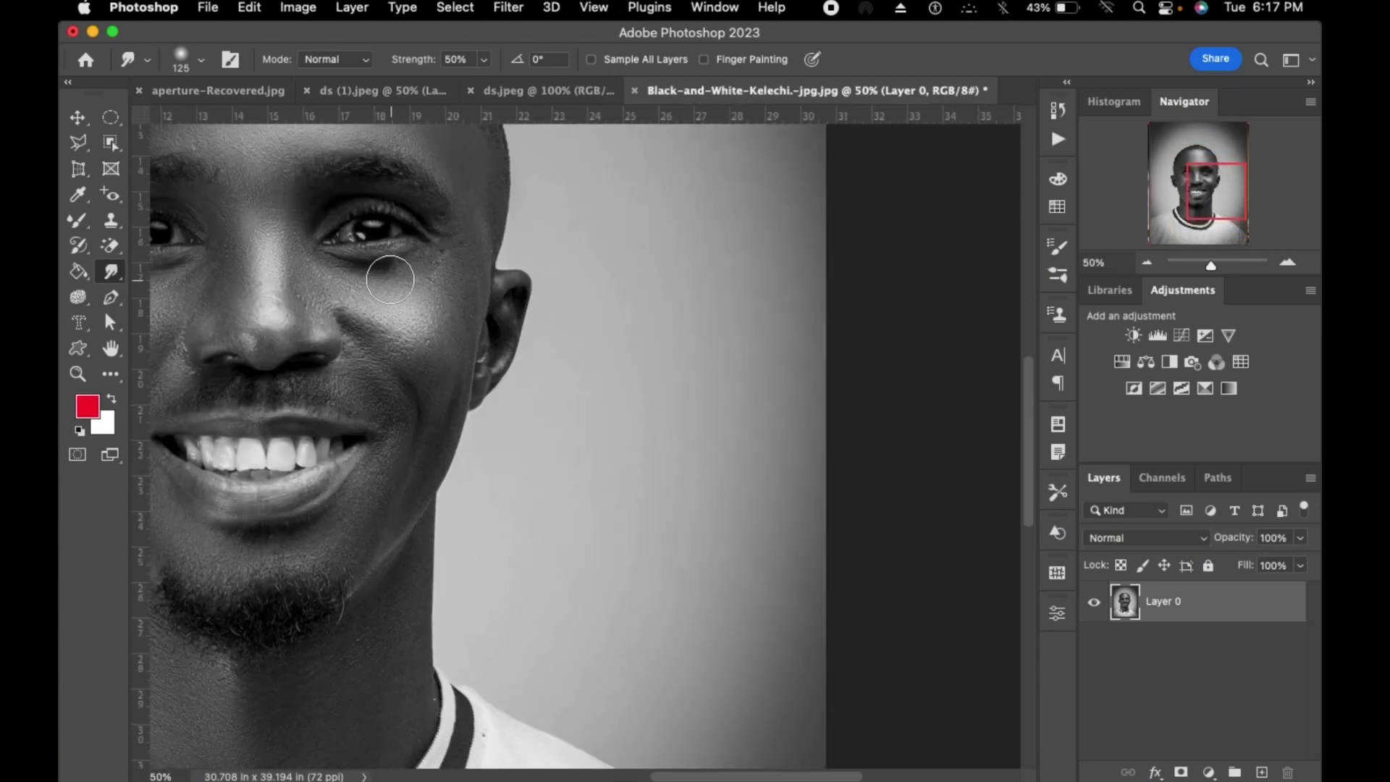
pyautogui.click(484, 59)
pyautogui.moveTo(483, 83); pyautogui.dragTo(518, 97)
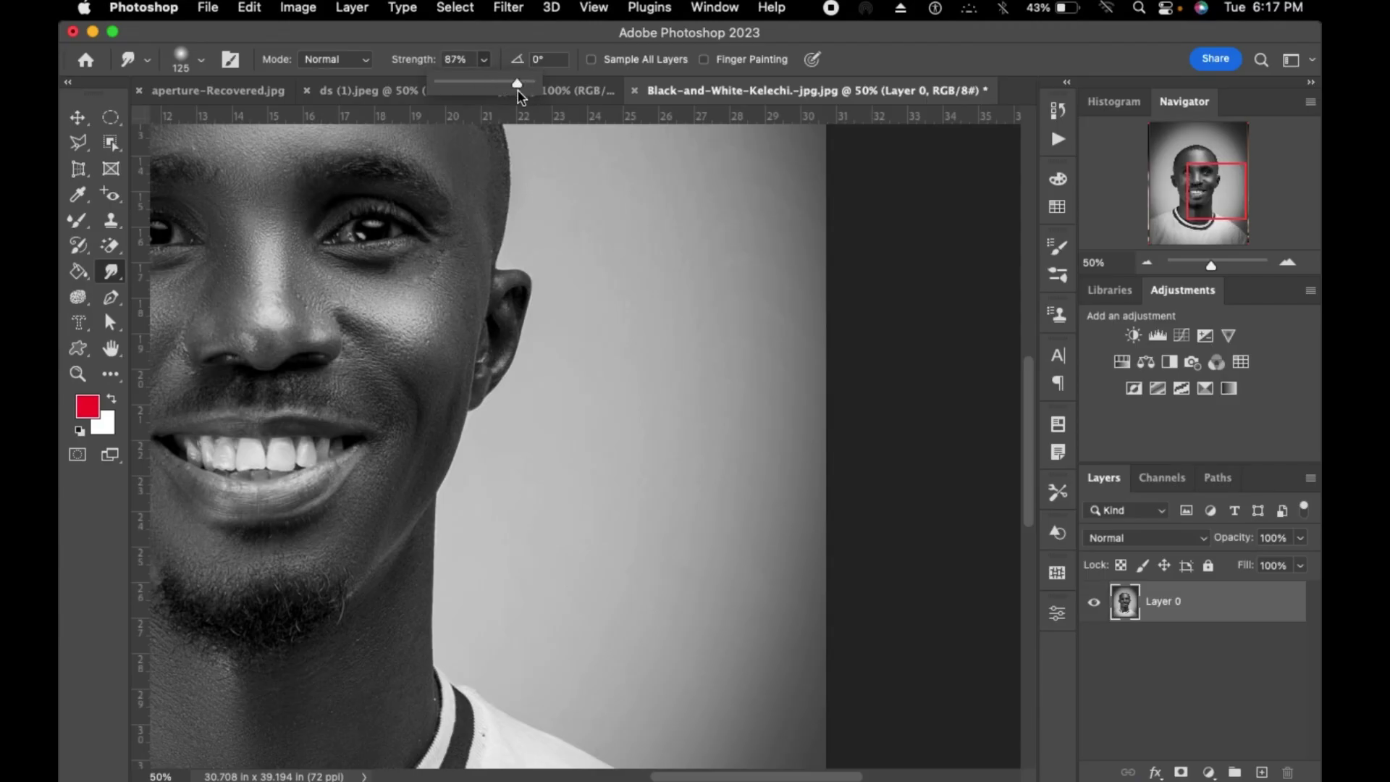
# - Try smudging the eye beside the visible ear and its eyebrow at 87% strength, and undo the smudging
pyautogui.moveTo(372, 248)
pyautogui.mouseDown()
pyautogui.moveTo(417, 237)
pyautogui.moveTo(341, 245)
pyautogui.moveTo(355, 256)
pyautogui.moveTo(401, 222)
pyautogui.moveTo(429, 267)
pyautogui.moveTo(431, 313)
pyautogui.mouseUp()
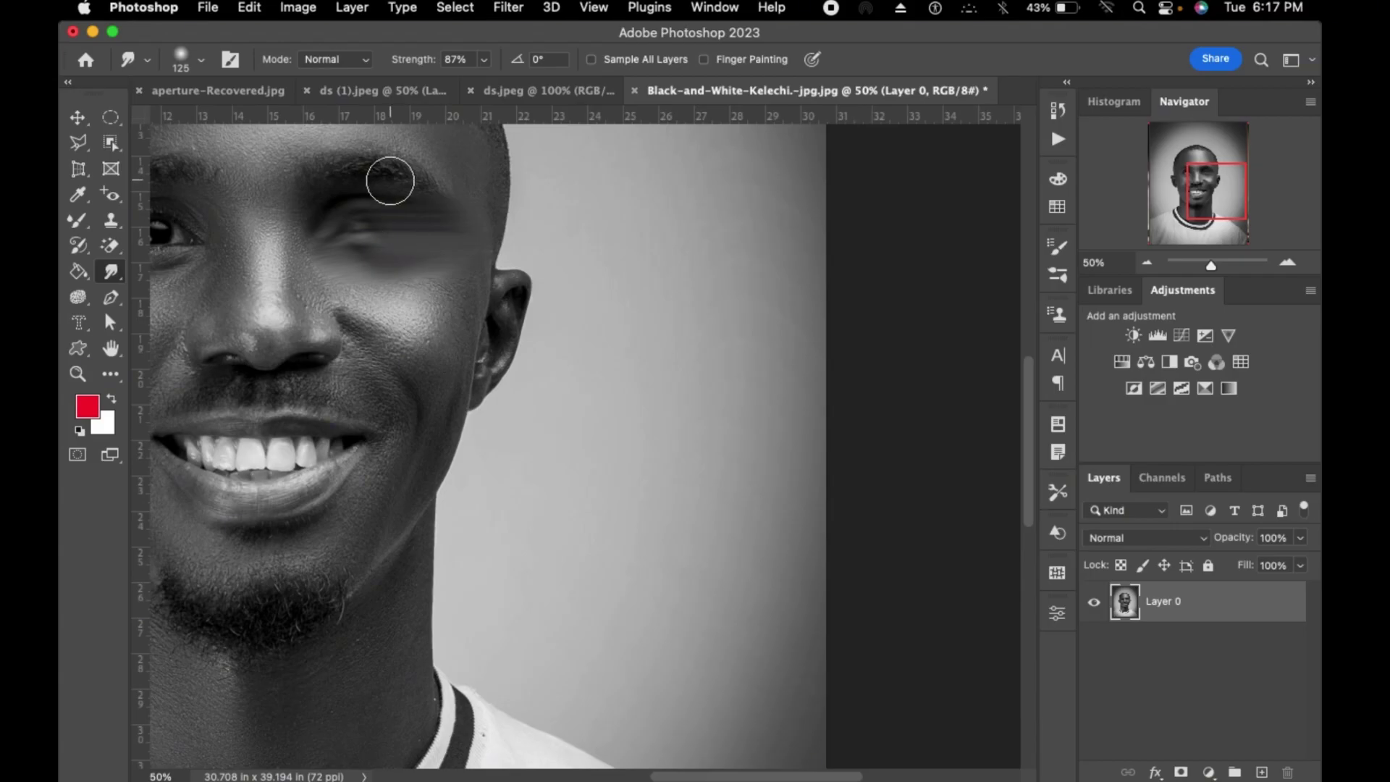
pyautogui.moveTo(389, 180)
pyautogui.mouseDown()
pyautogui.moveTo(412, 231)
pyautogui.moveTo(385, 200)
pyautogui.moveTo(365, 293)
pyautogui.moveTo(369, 265)
pyautogui.mouseUp()
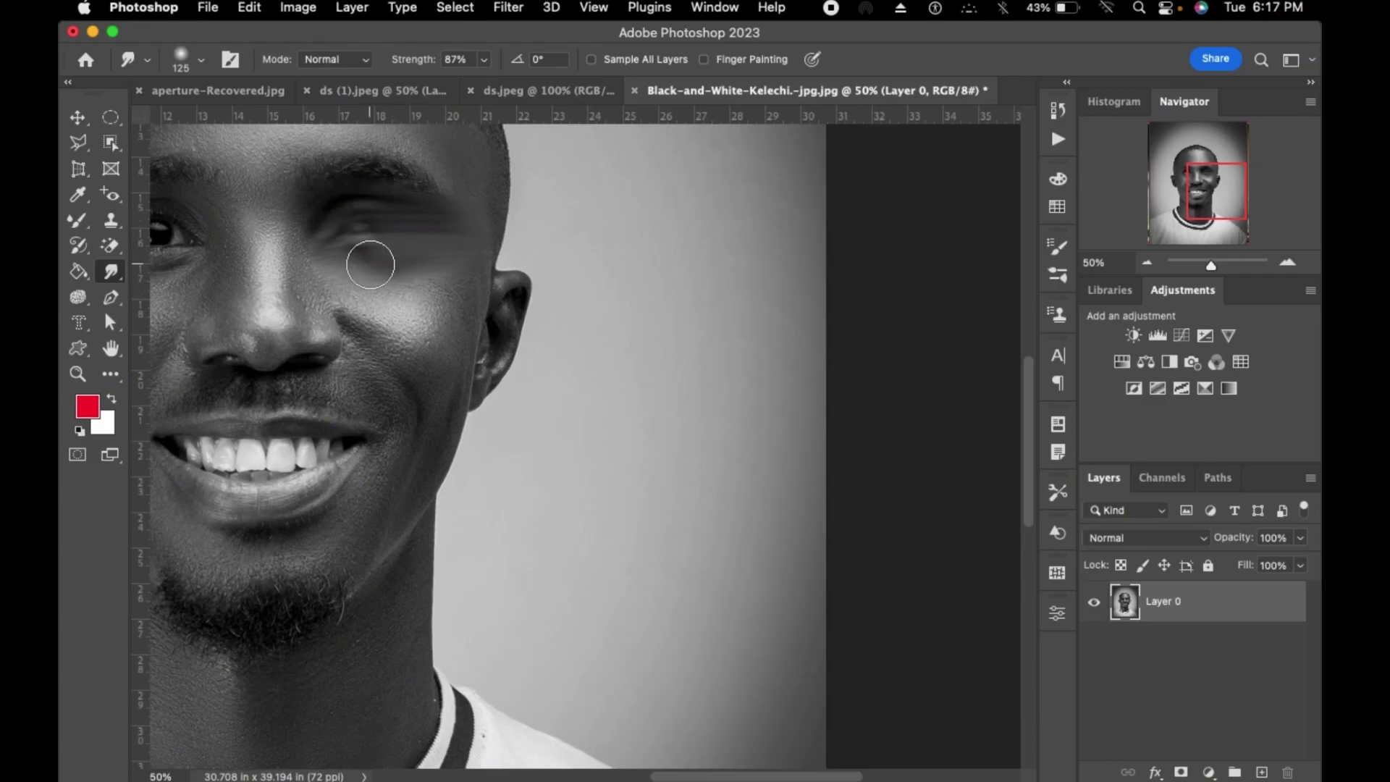
pyautogui.scroll(3, 385, 261)
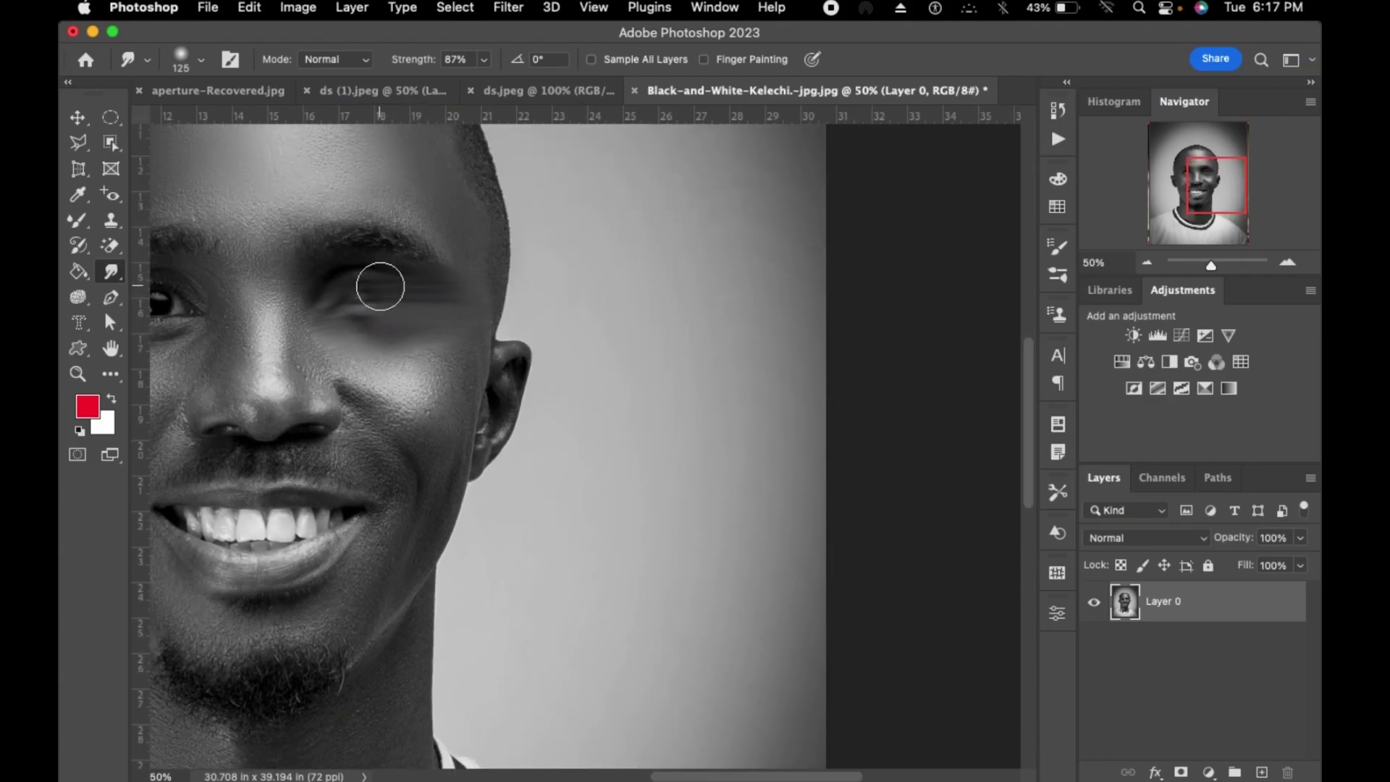
pyautogui.scroll(1, 380, 286)
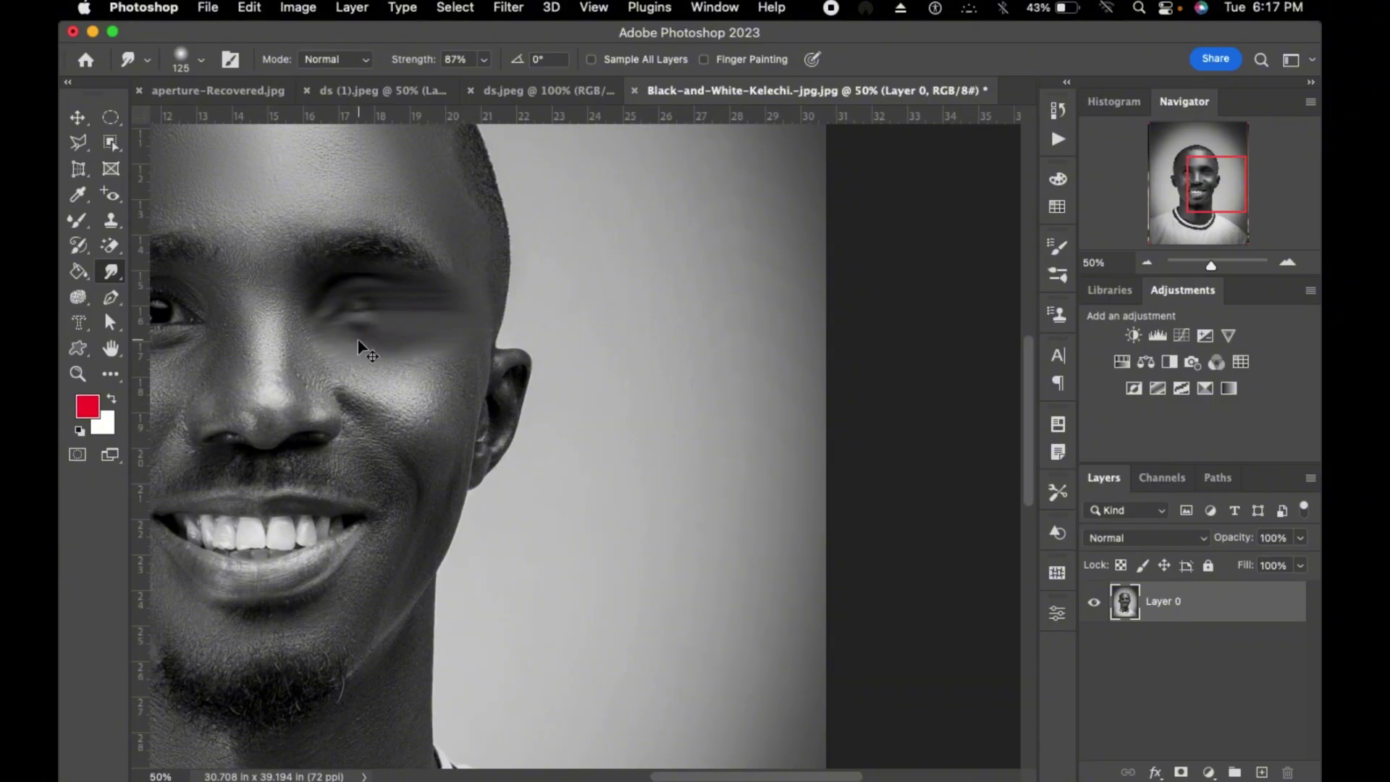
pyautogui.press('super+z')
# - Lower the Smudge tool's strength to 42% and fit the whole portrait in view
pyautogui.click(484, 60)
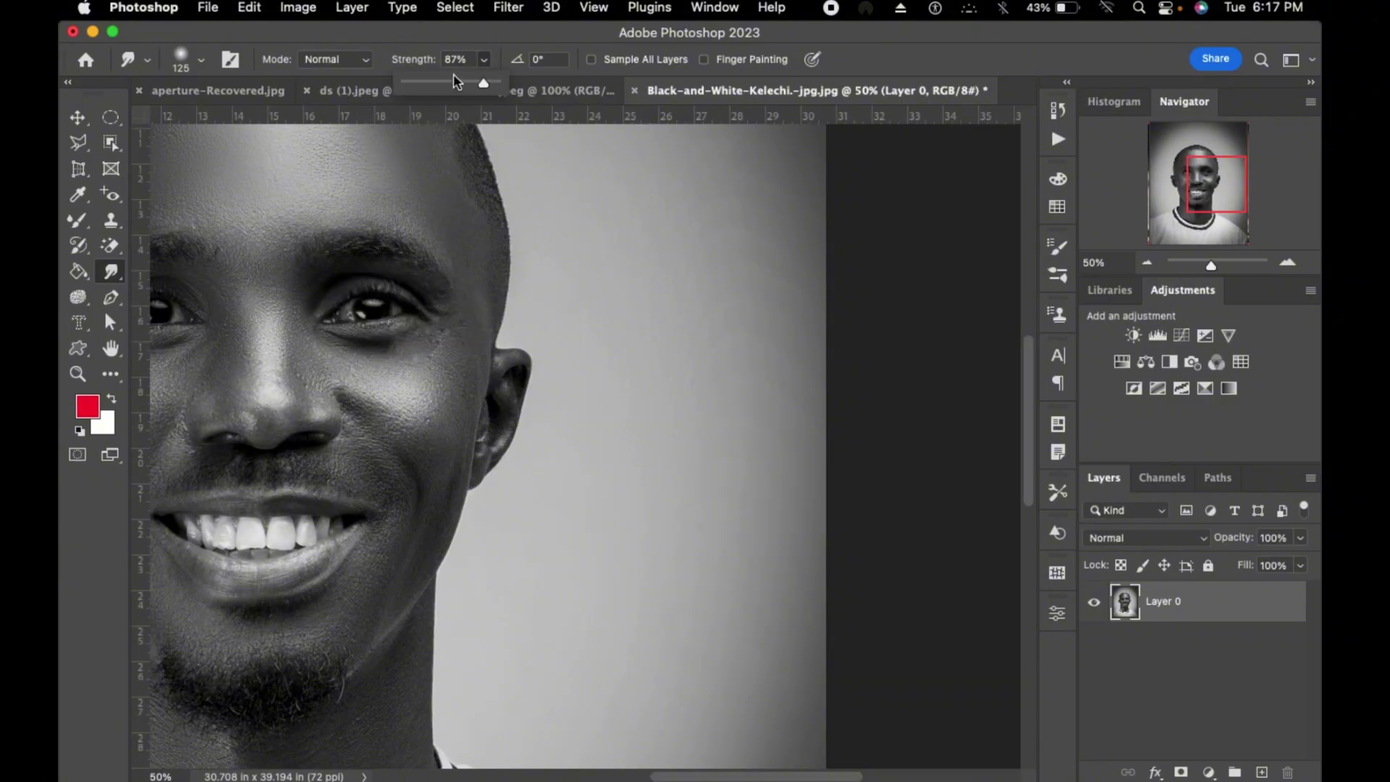
pyautogui.moveTo(453, 81); pyautogui.dragTo(443, 83)
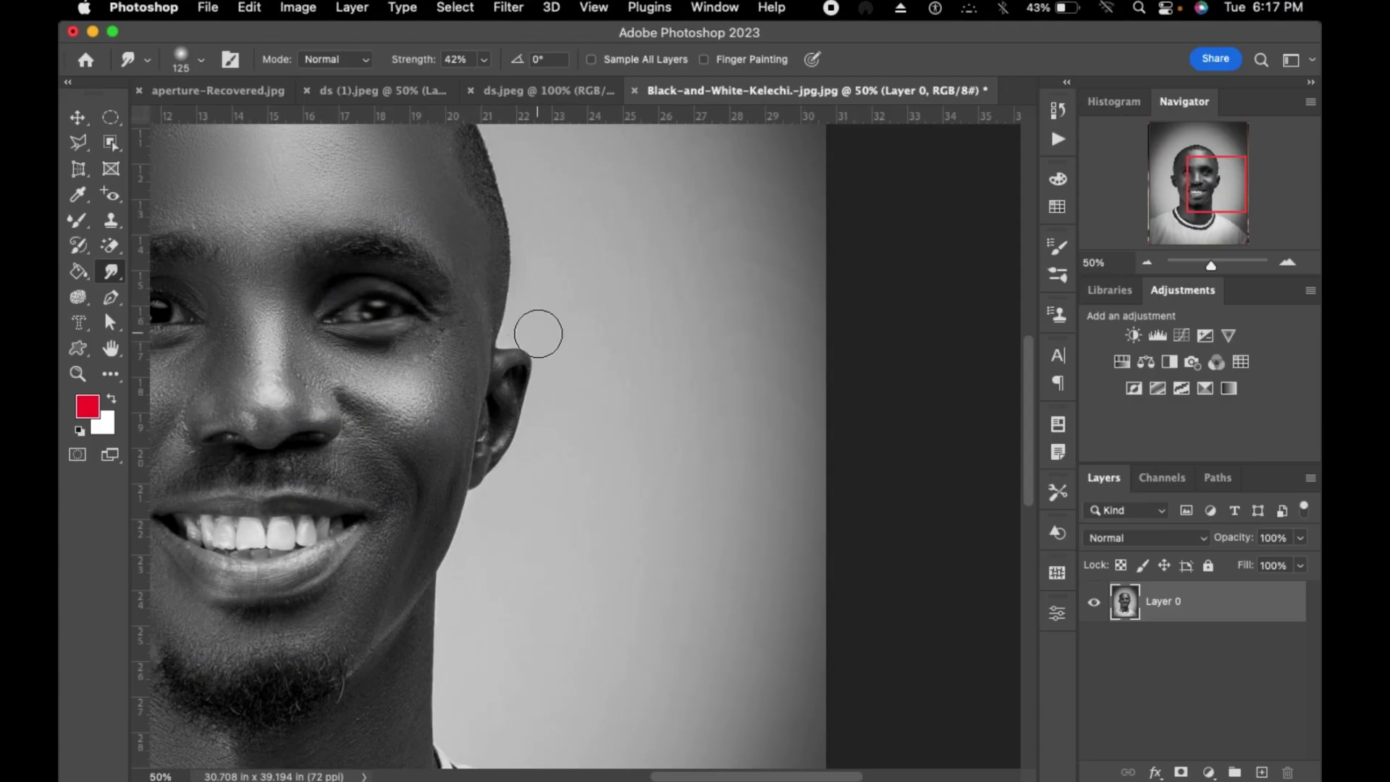
pyautogui.press('super+0')
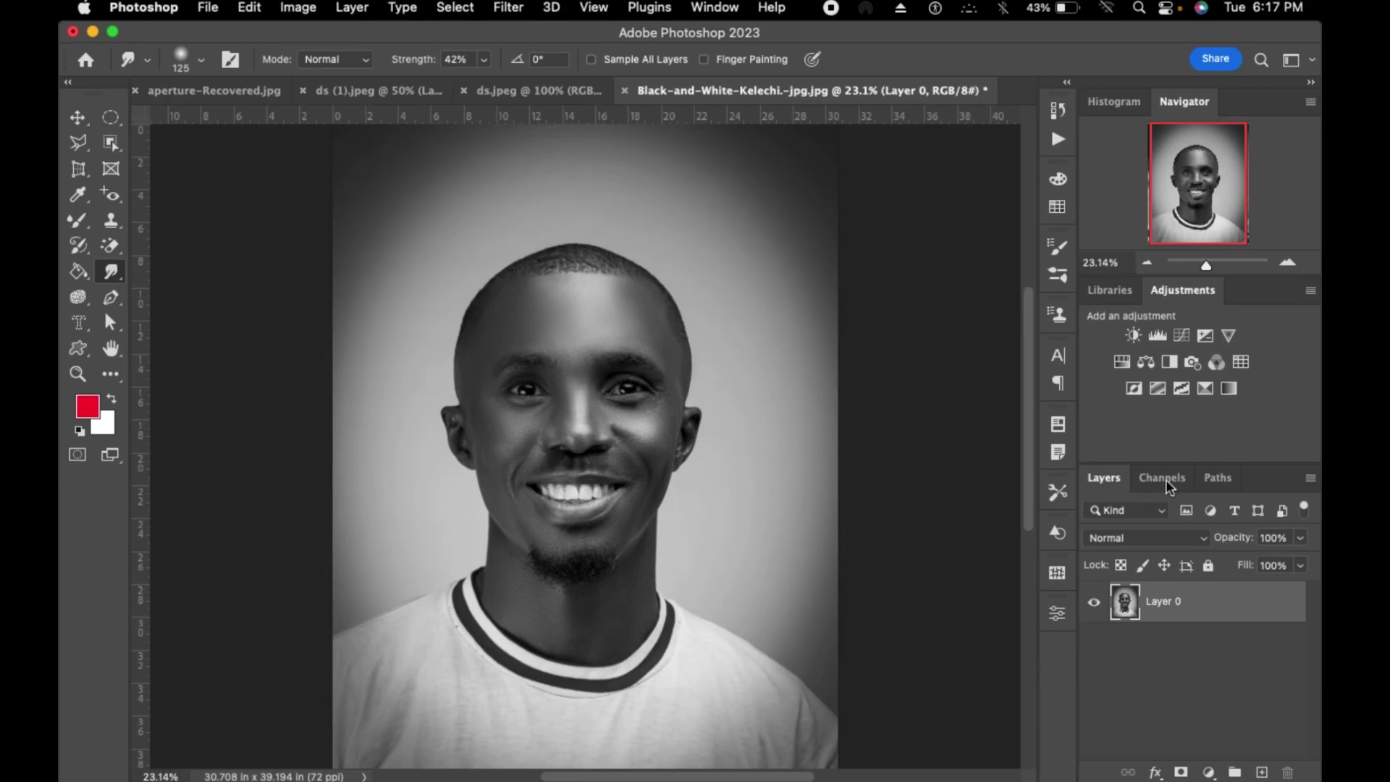
# - Sharpen both eyes of the portrait with the Sharpen tool at 21% strength
pyautogui.rightClick(111, 275)
pyautogui.click(158, 286)
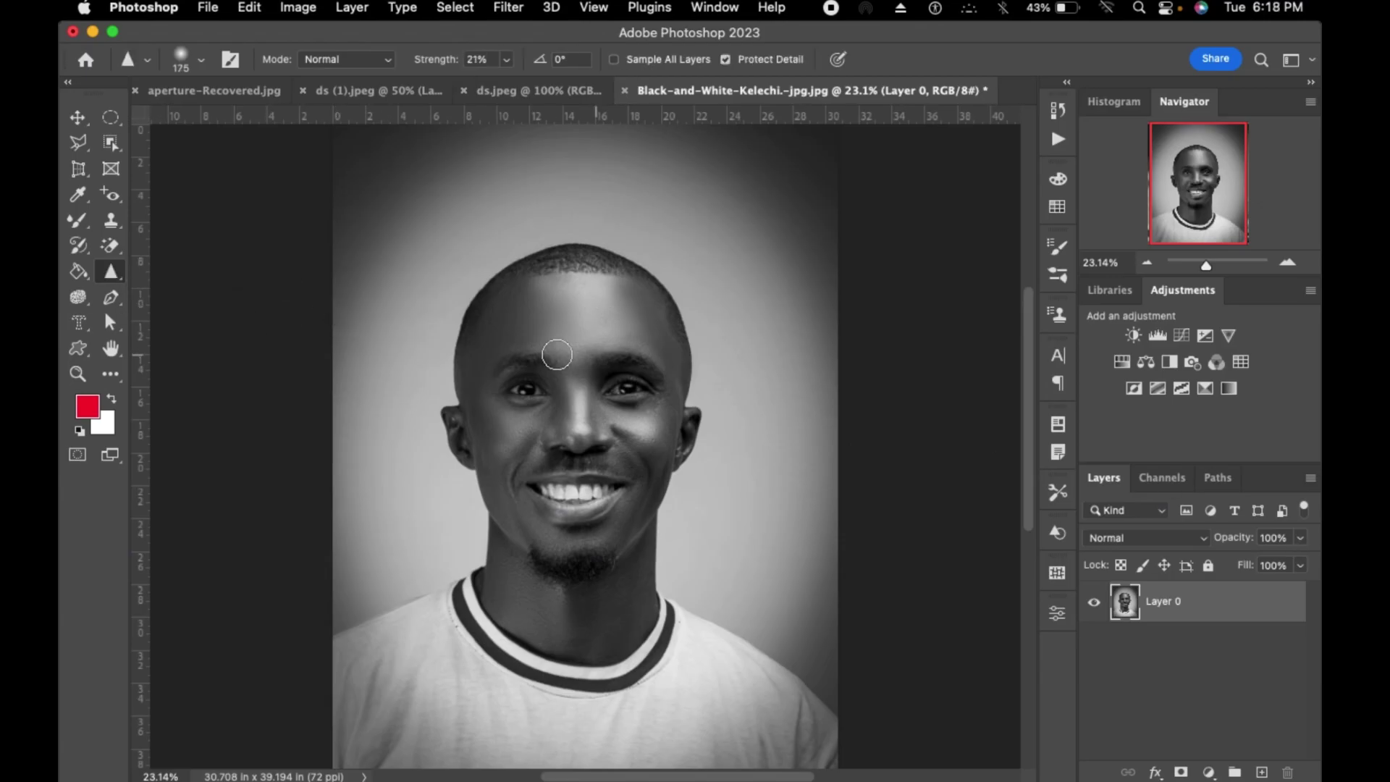
pyautogui.moveTo(643, 387); pyautogui.dragTo(619, 390)
pyautogui.moveTo(520, 390)
pyautogui.mouseDown()
pyautogui.moveTo(545, 391)
pyautogui.moveTo(529, 392)
pyautogui.mouseUp()
# - Undo the eye sharpening and the earlier edits back to the locked Background layer
pyautogui.press('super+z')
pyautogui.press('super+z')
pyautogui.press('super+z')
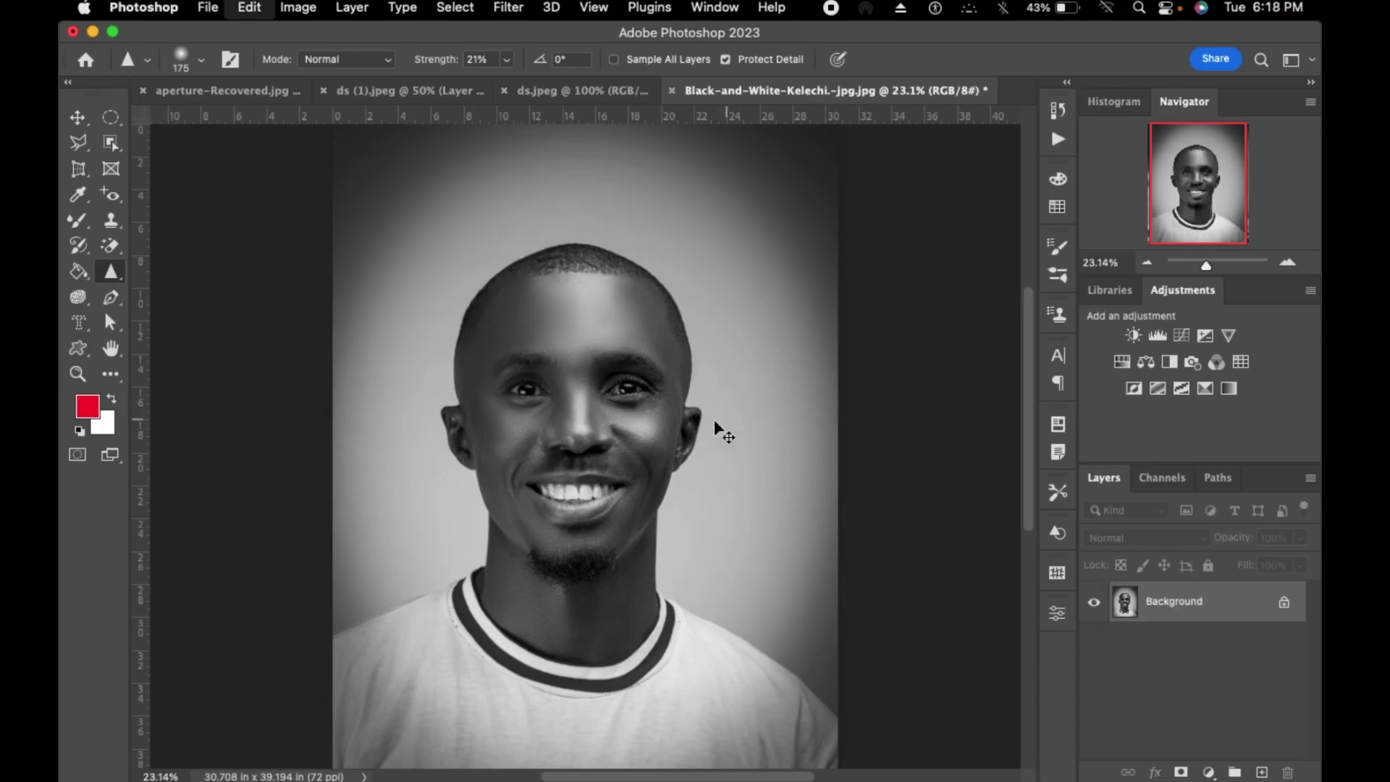
pyautogui.press('super+z')
pyautogui.press('super+z')
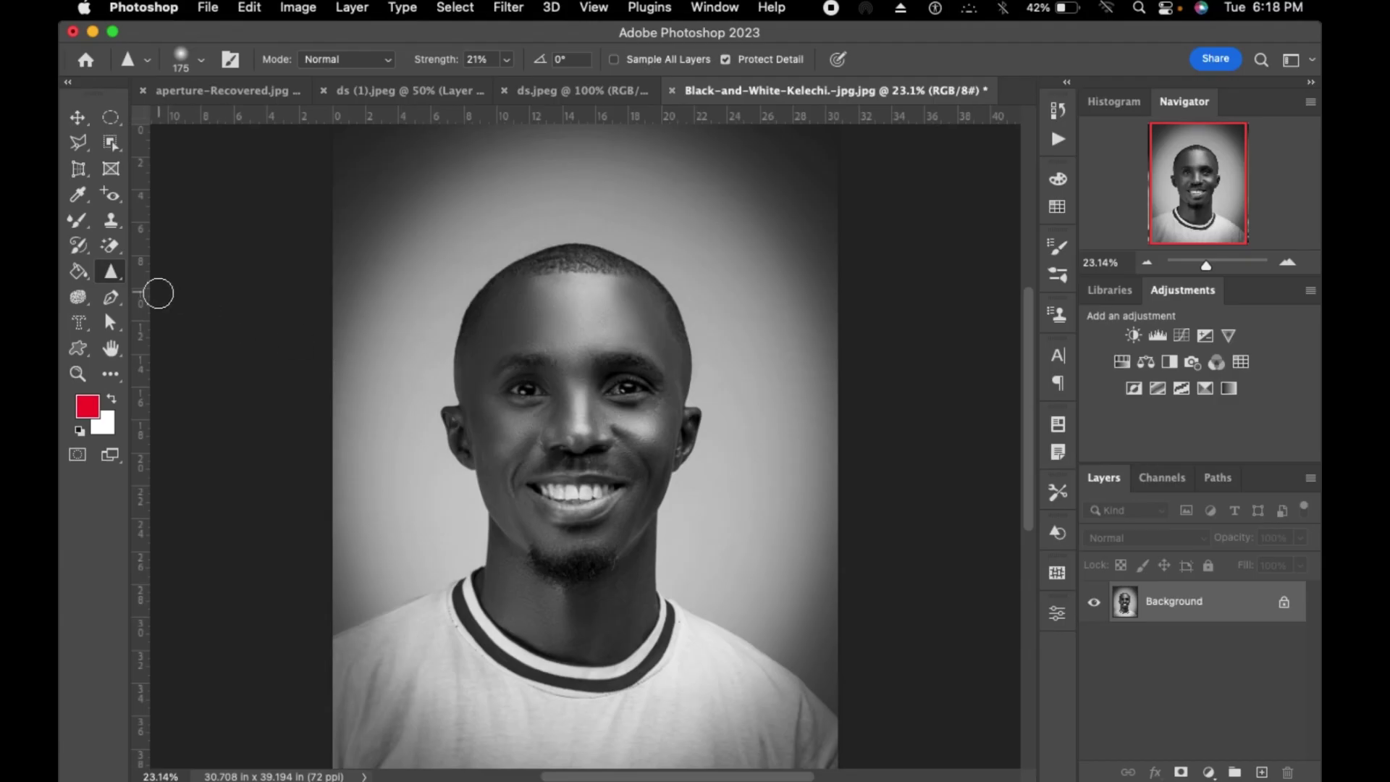
# - Return to the Smudge tool, enlarge its brush to 600 and smudge the eyes, nose and mouth of the portrait
pyautogui.rightClick(111, 271)
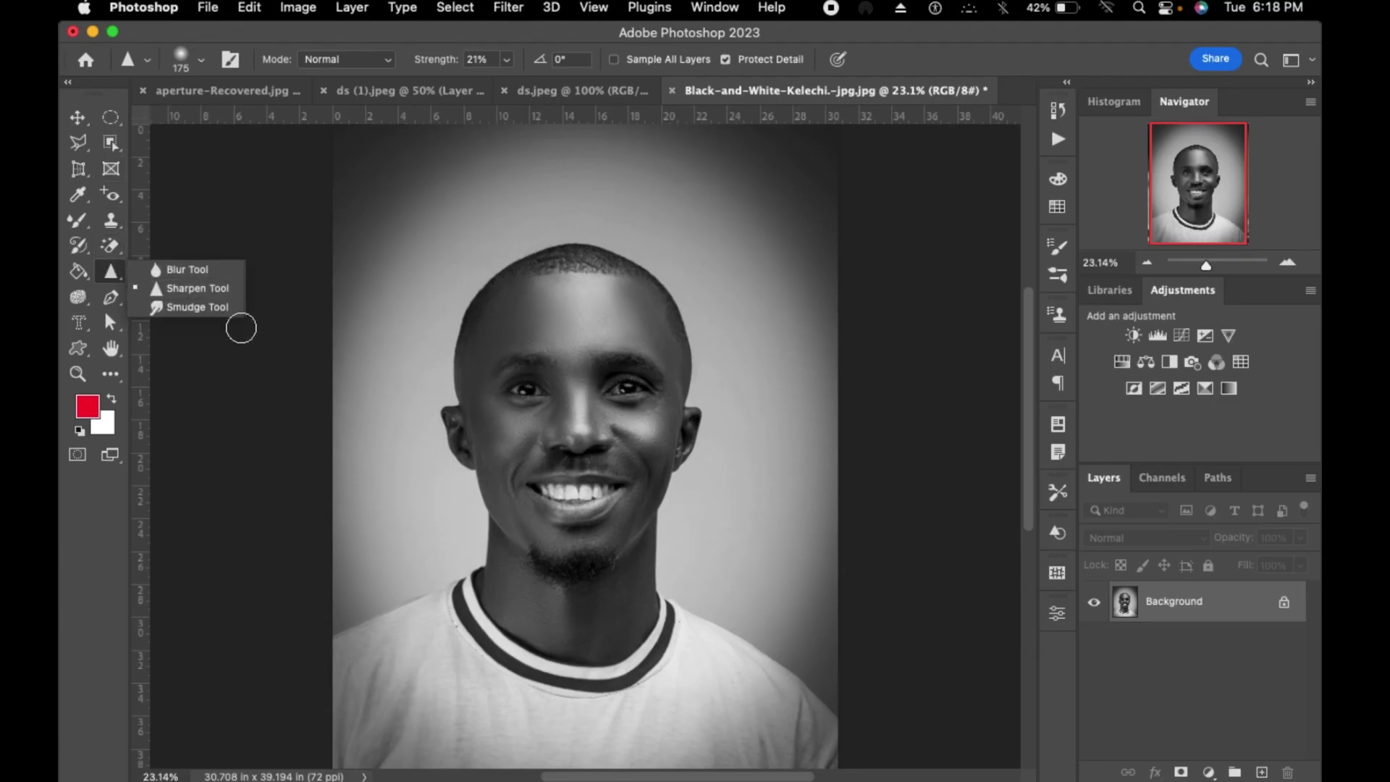
pyautogui.click(204, 311)
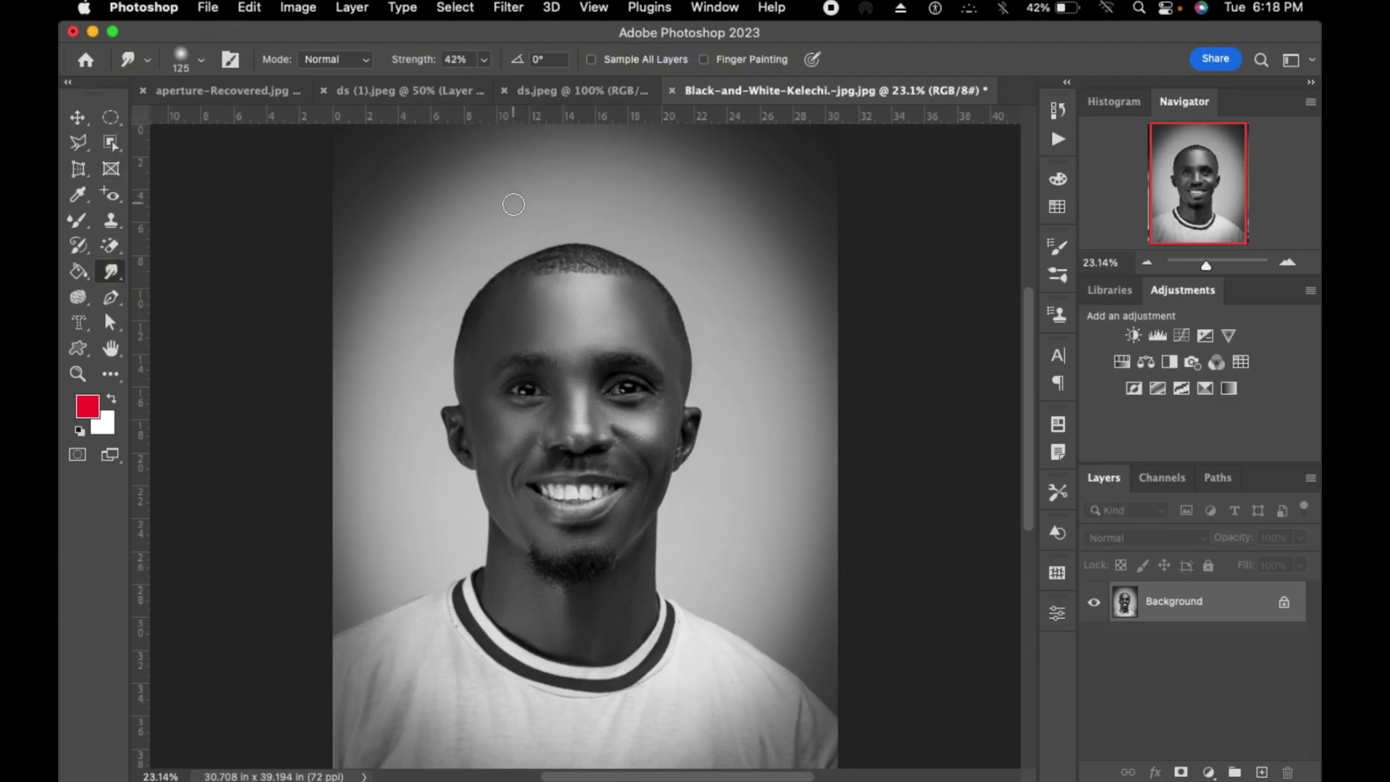
pyautogui.press(']')
pyautogui.press(']')
pyautogui.press(']')
pyautogui.press(']')
pyautogui.press(']')
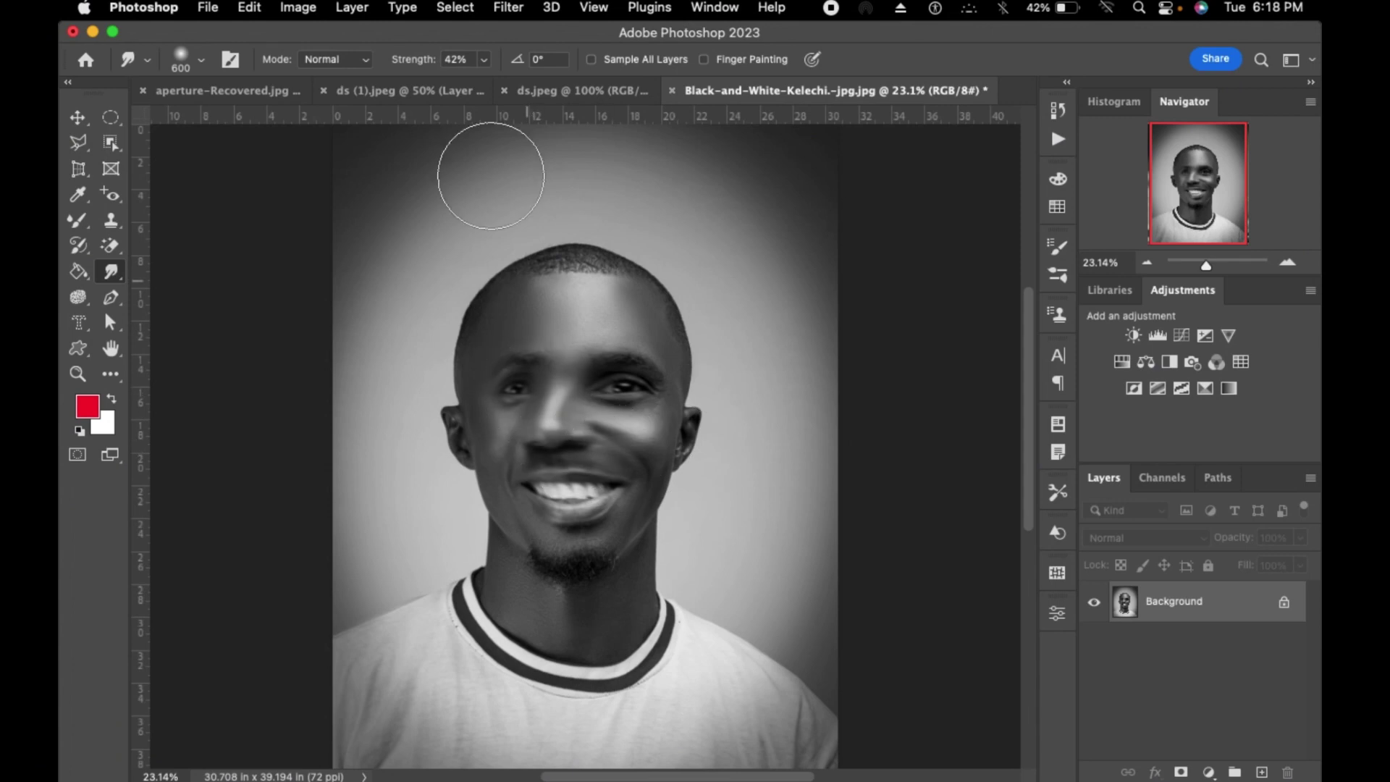
# - Look up the Liquify filter without applying it, and undo the smudging on the face
pyautogui.click(520, 9)
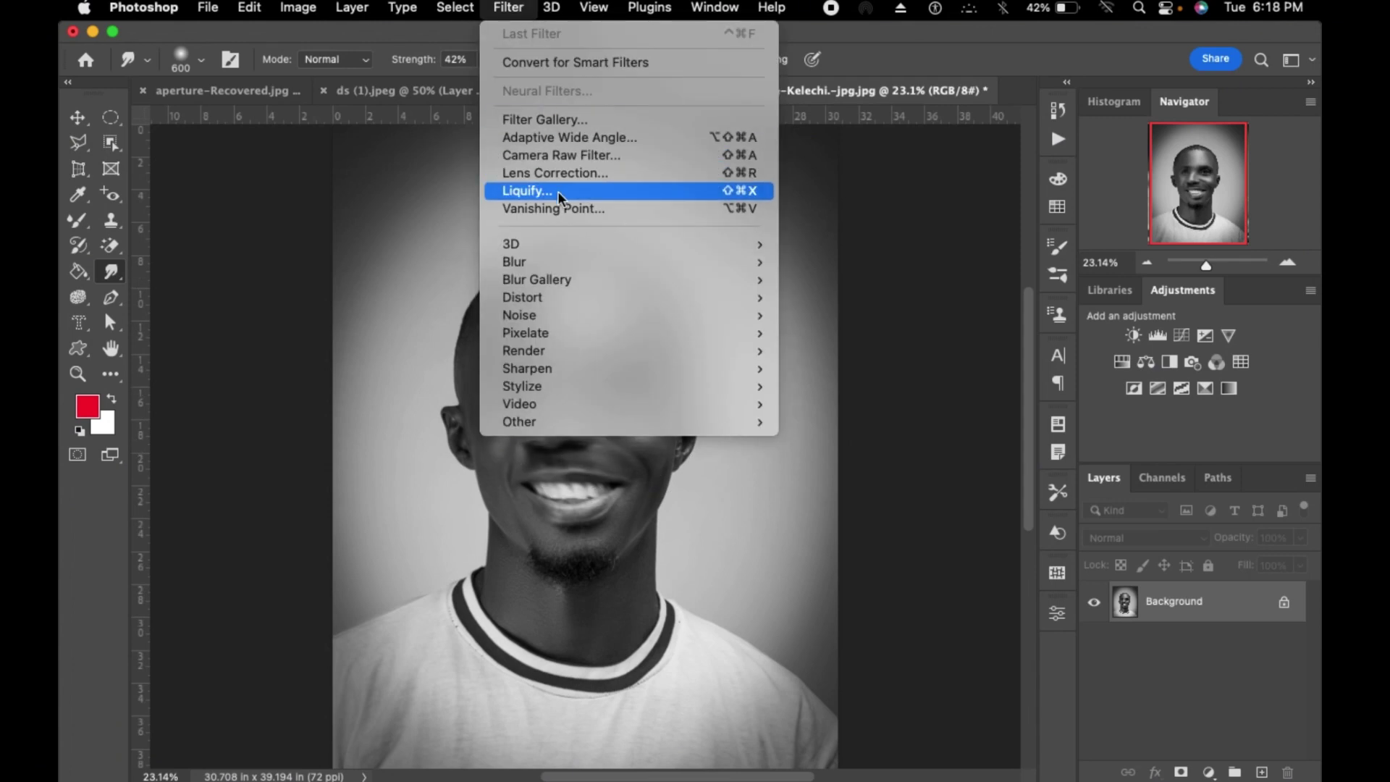
pyautogui.click(427, 401)
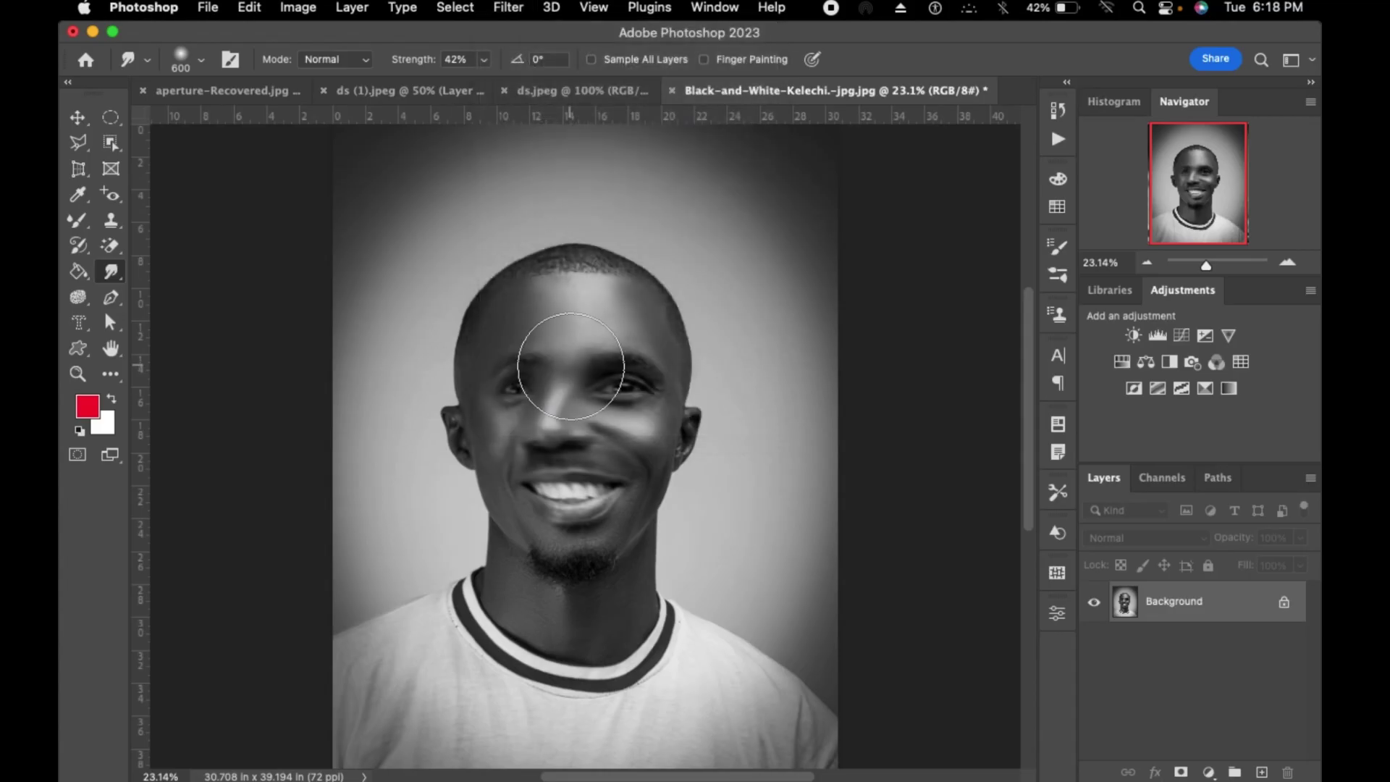
pyautogui.press('super+z')
pyautogui.press('super+z')
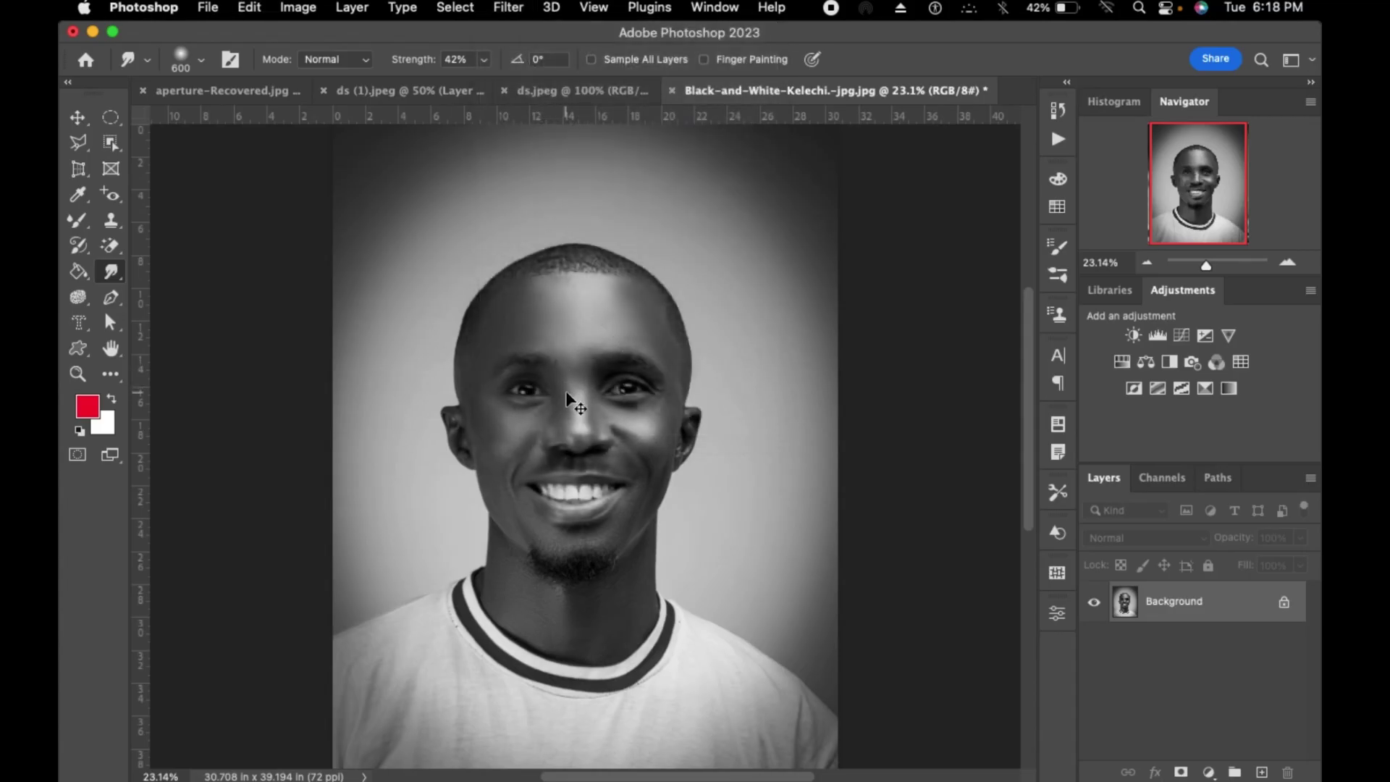
# - Brighten the forehead with the Dodge tool at 18% exposure in the Highlights range, and undo the strokes
pyautogui.click(82, 310)
pyautogui.click(141, 298)
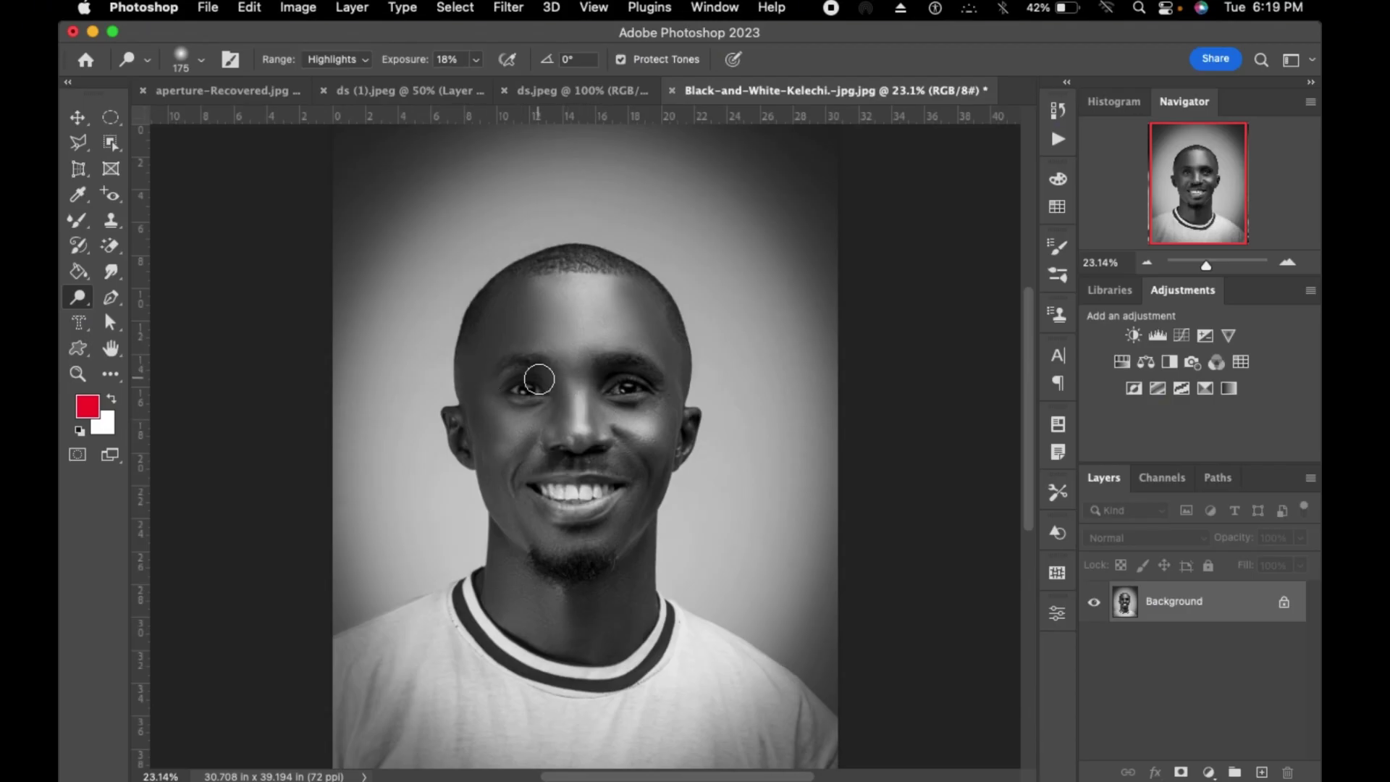
pyautogui.click(77, 296)
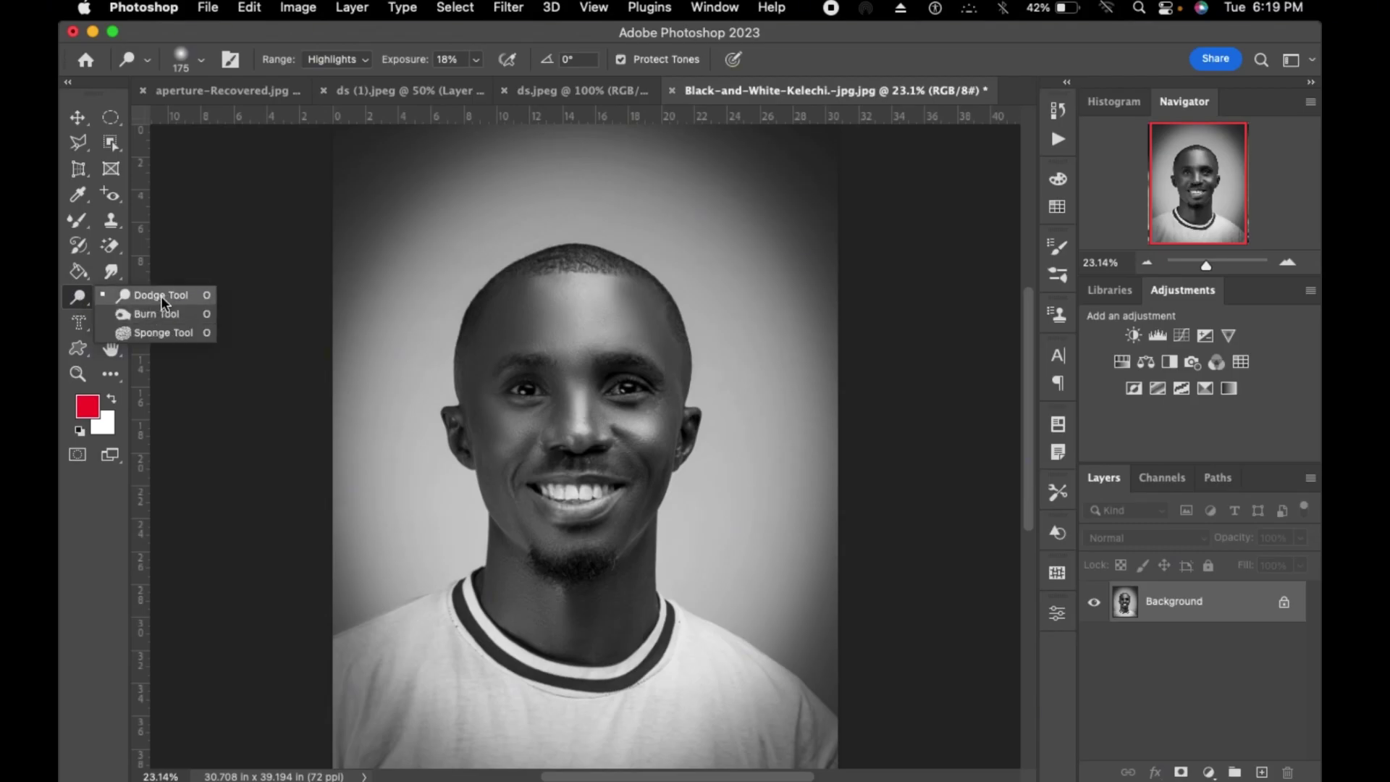
pyautogui.click(161, 296)
pyautogui.click(571, 323)
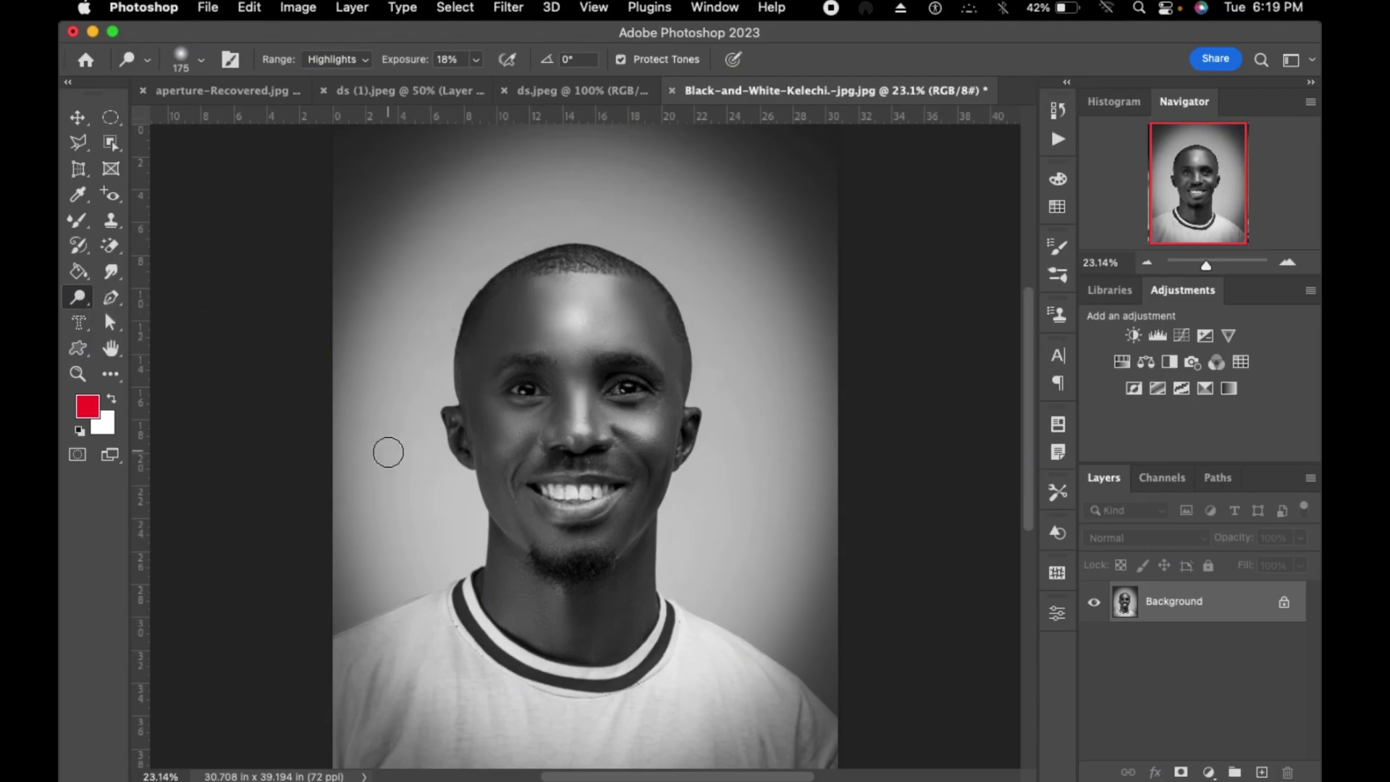
pyautogui.press('super+z')
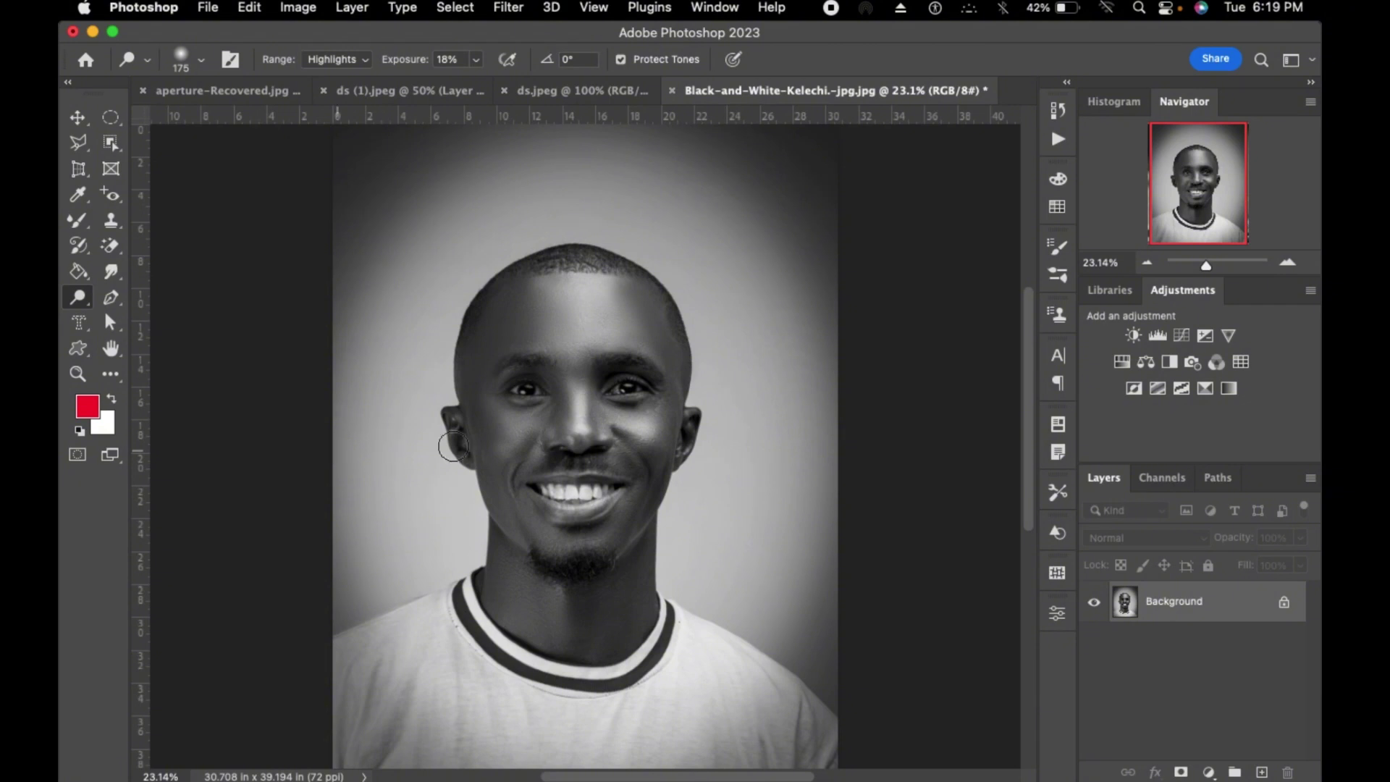
# - Switch to the Burn tool and on to the Sponge tool, and set the sponge mode to Saturate
pyautogui.moveTo(82, 300); pyautogui.dragTo(141, 316)
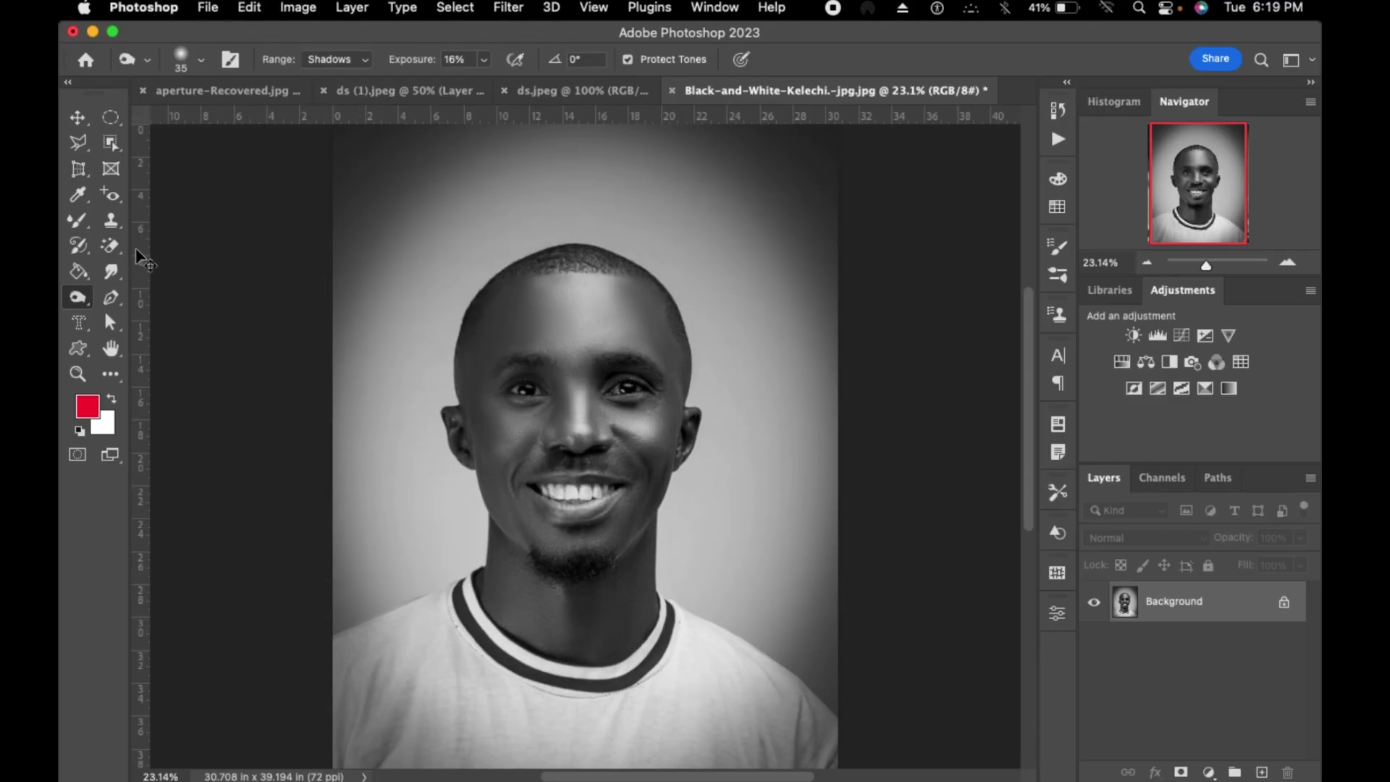
pyautogui.rightClick(77, 296)
pyautogui.click(182, 332)
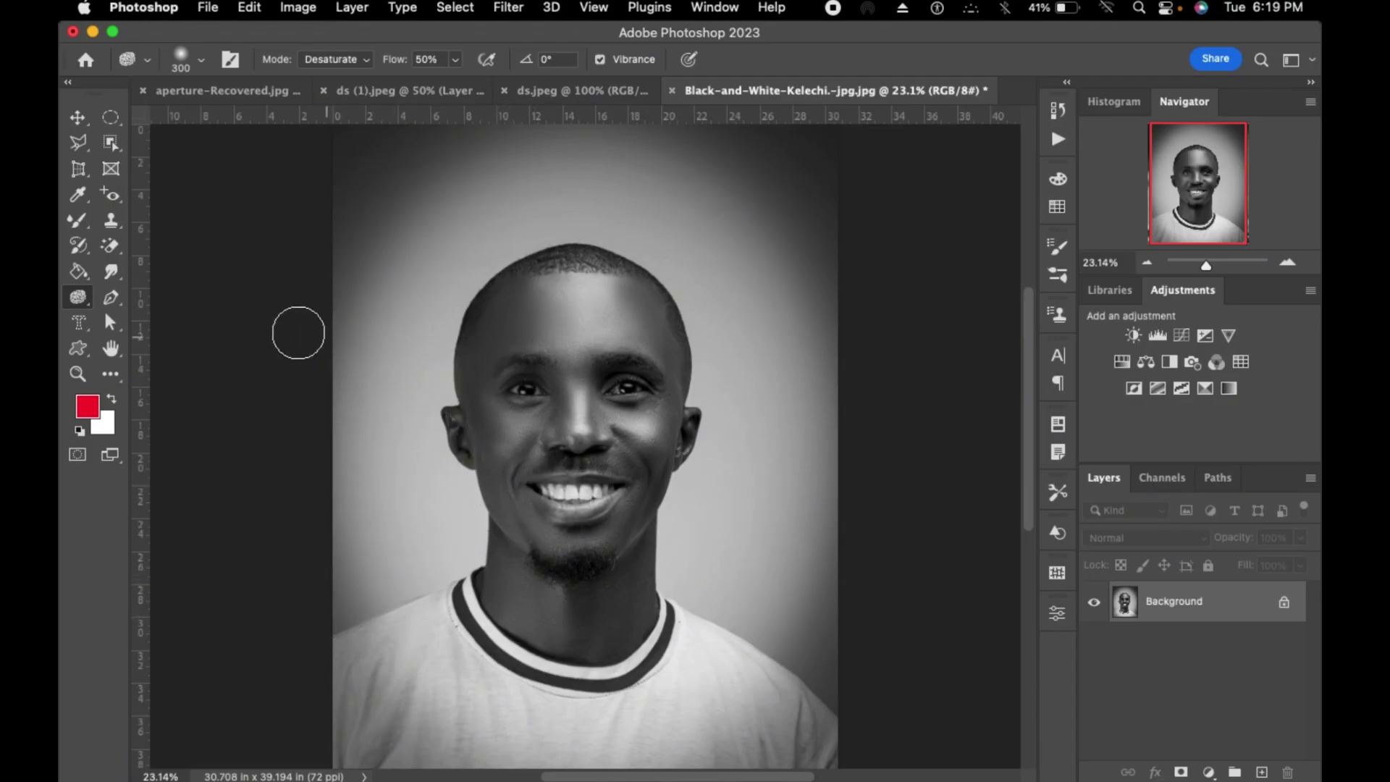
pyautogui.click(366, 61)
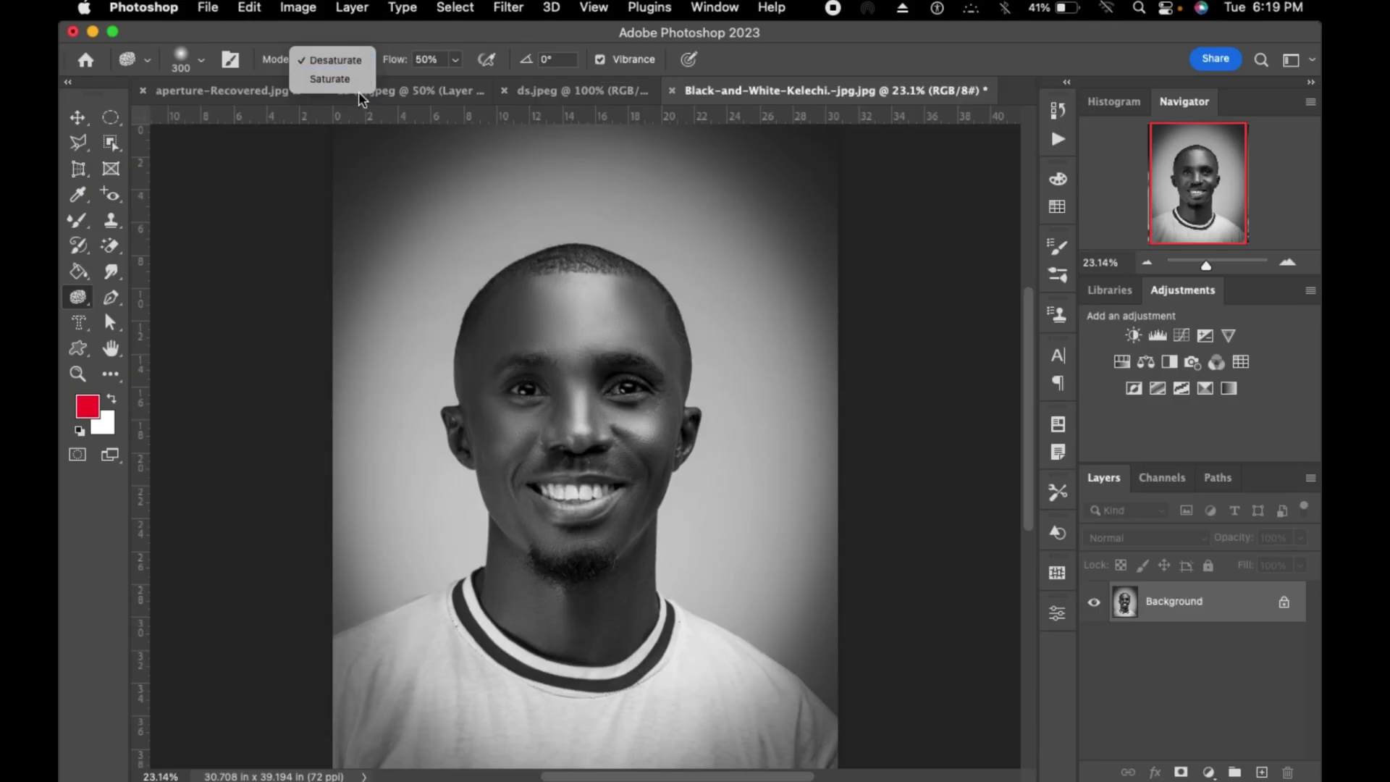
pyautogui.click(353, 86)
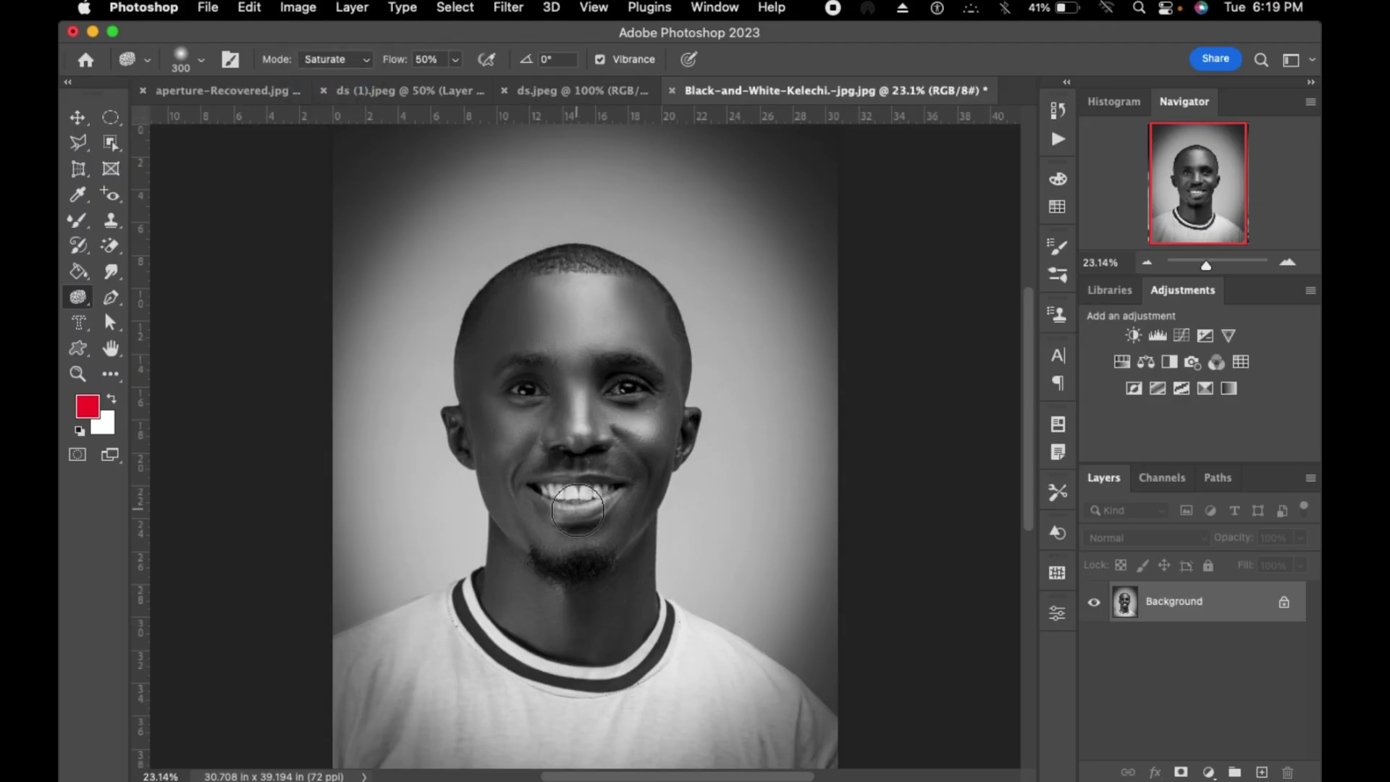
# - Shrink the sponge brush to 100, saturate the lower lip, and undo the stroke
pyautogui.press('[')
pyautogui.press('[')
pyautogui.press('[')
pyautogui.press('[')
pyautogui.press('[')
pyautogui.press('[')
pyautogui.moveTo(589, 503); pyautogui.dragTo(583, 495)
pyautogui.press('super+z')
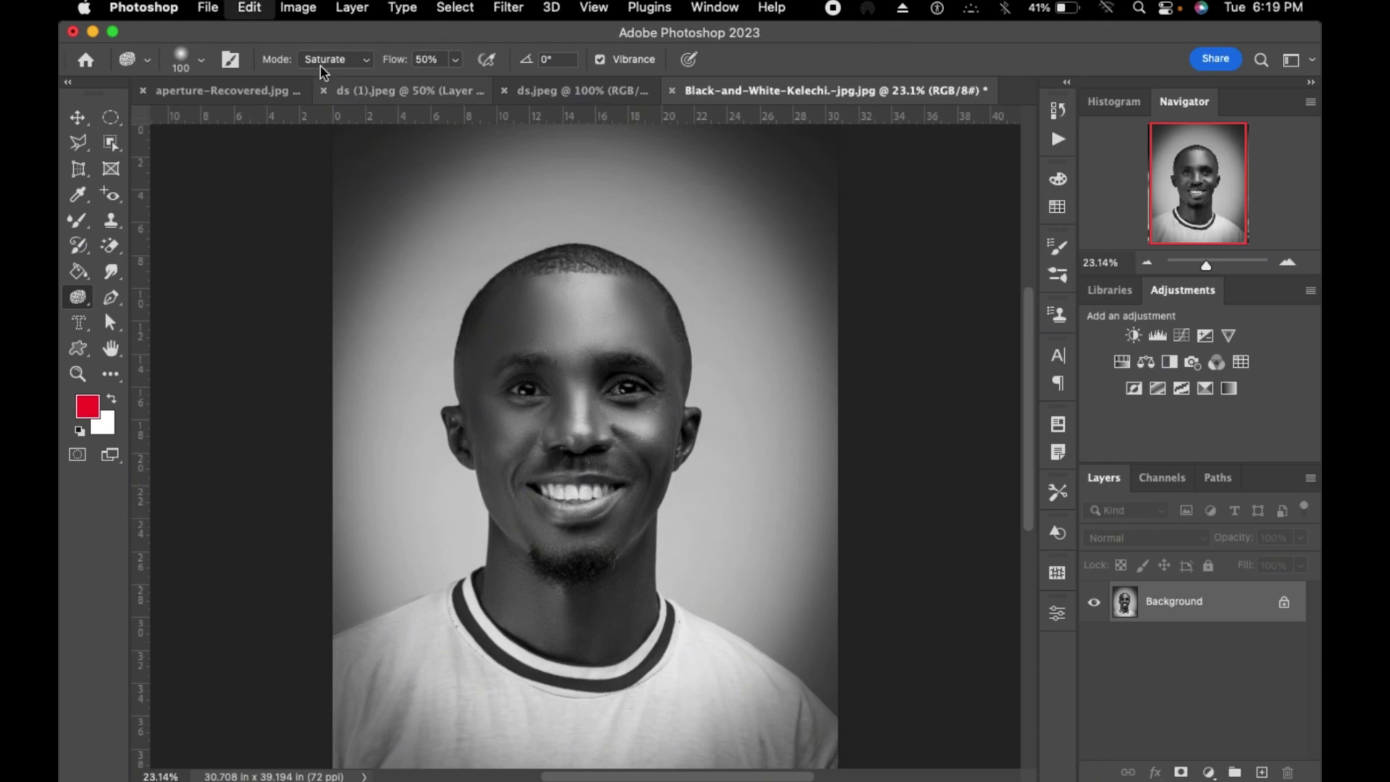
# - Set the Sponge tool's mode back to Desaturate and look over the related toning tools
pyautogui.click(358, 58)
pyautogui.click(353, 41)
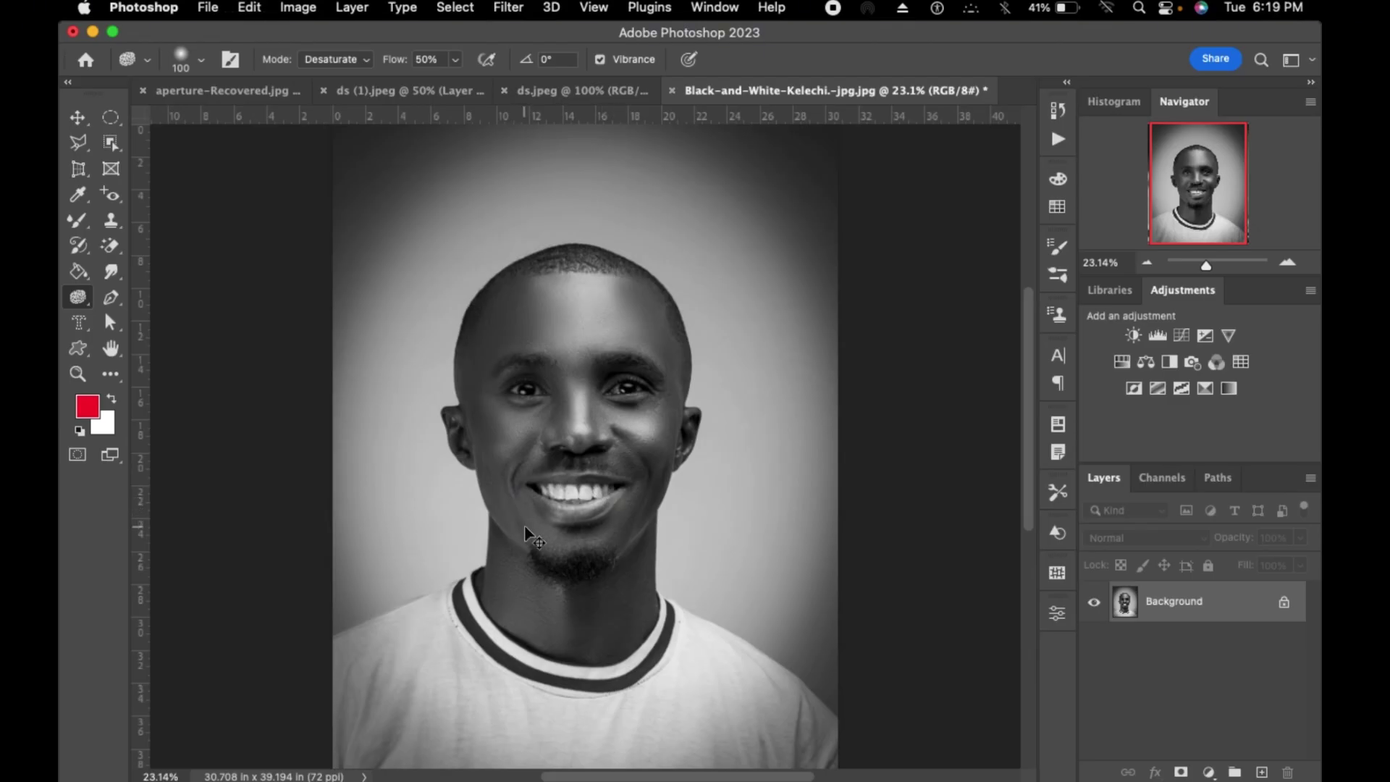
pyautogui.rightClick(78, 296)
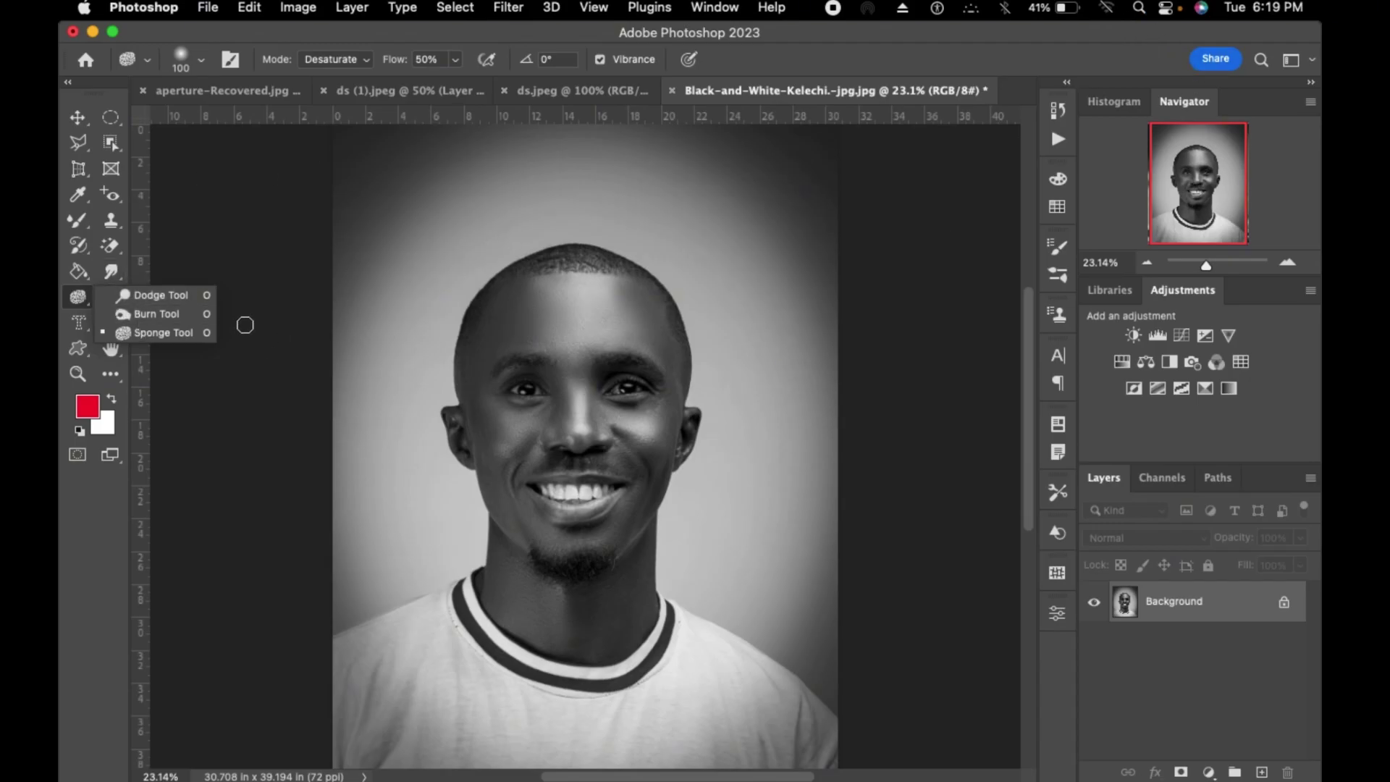
pyautogui.click(77, 118)
# - Draw a narrow closed path with curved sides beside the forehead using the Pen tool and convert it to a red shape
pyautogui.click(109, 302)
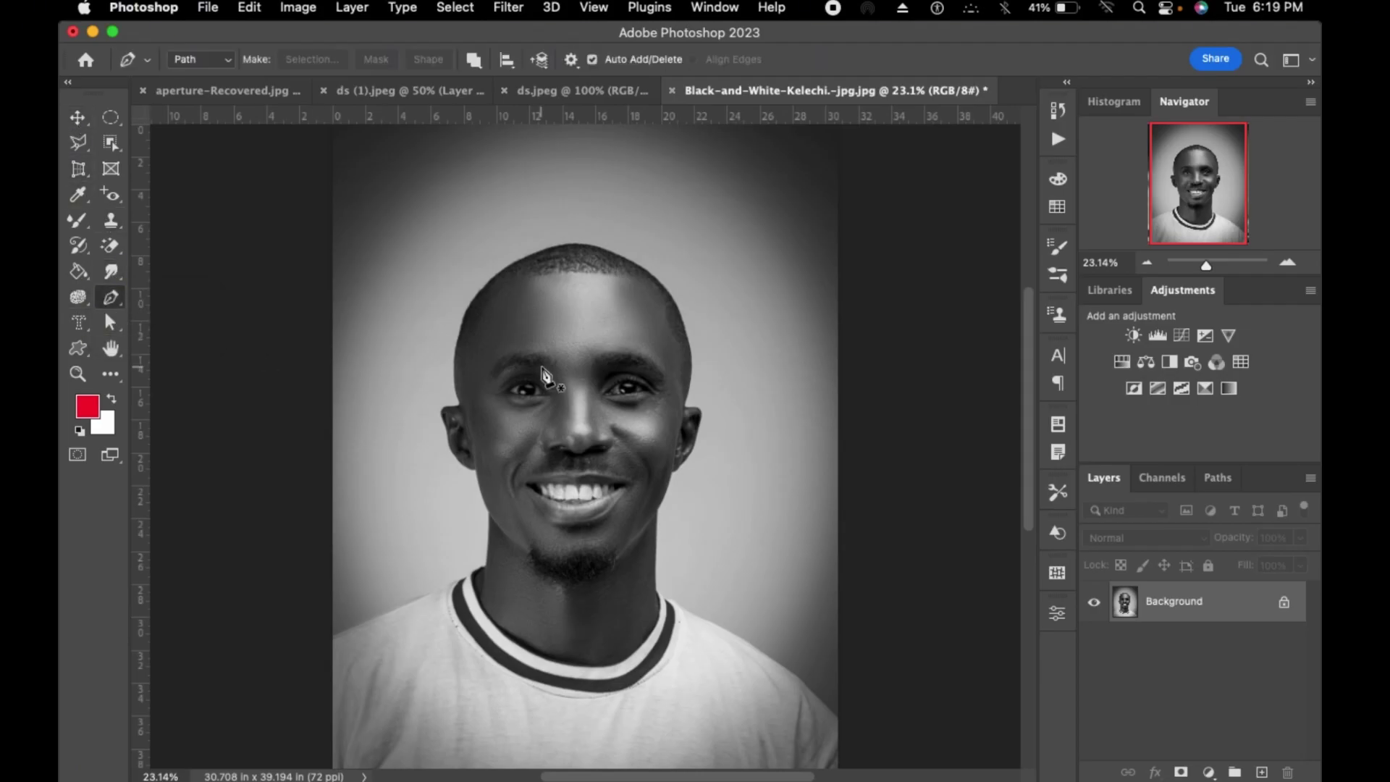
pyautogui.moveTo(417, 304); pyautogui.dragTo(427, 338)
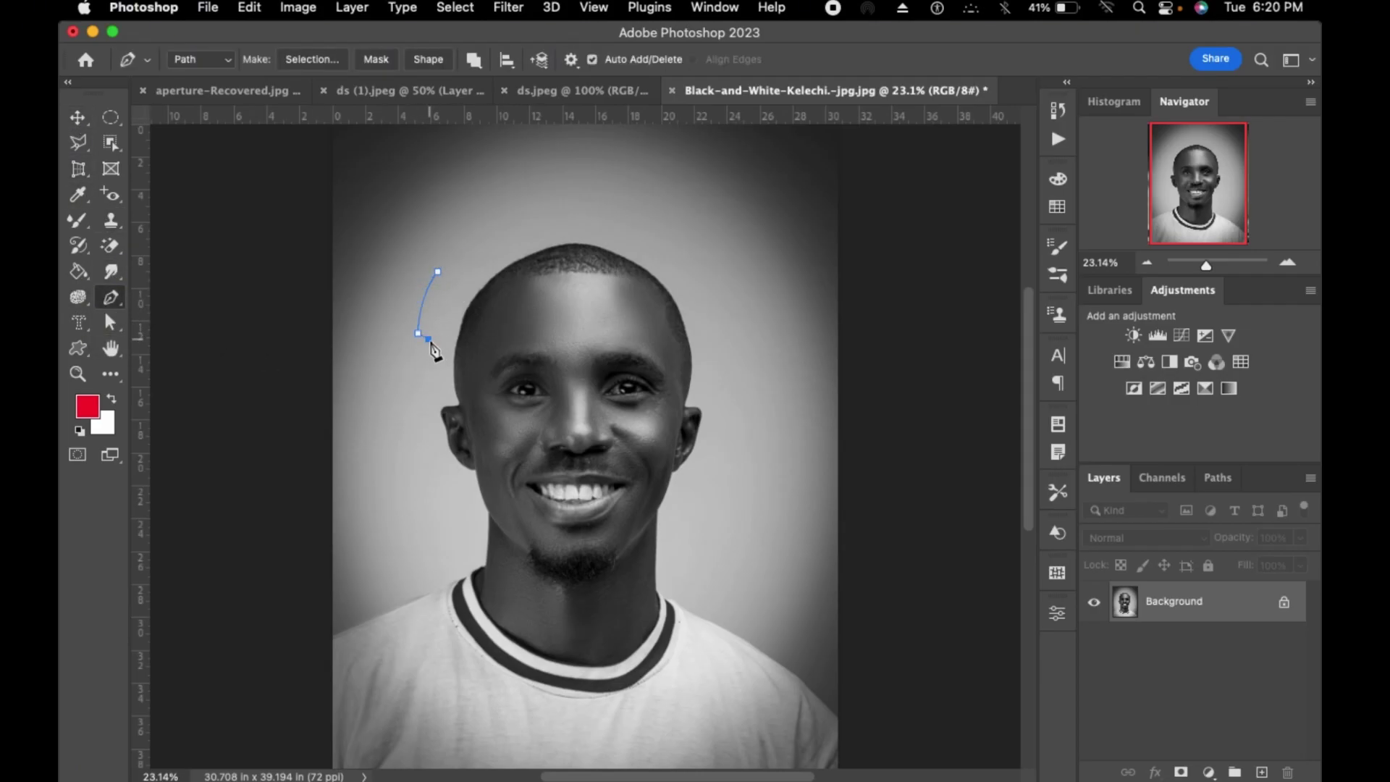
pyautogui.moveTo(510, 195); pyautogui.dragTo(472, 175)
pyautogui.moveTo(438, 272)
pyautogui.mouseDown()
pyautogui.moveTo(428, 311)
pyautogui.moveTo(440, 275)
pyautogui.mouseUp()
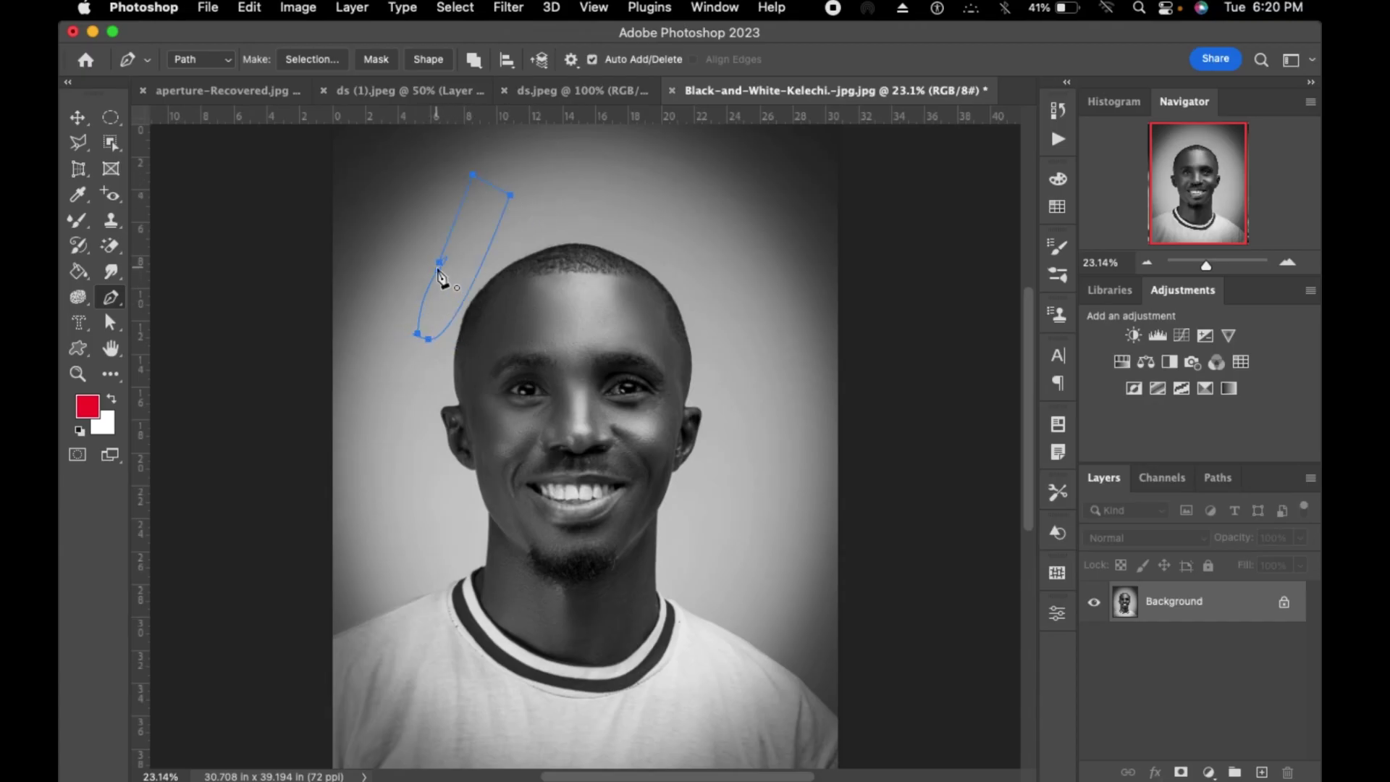
pyautogui.click(428, 60)
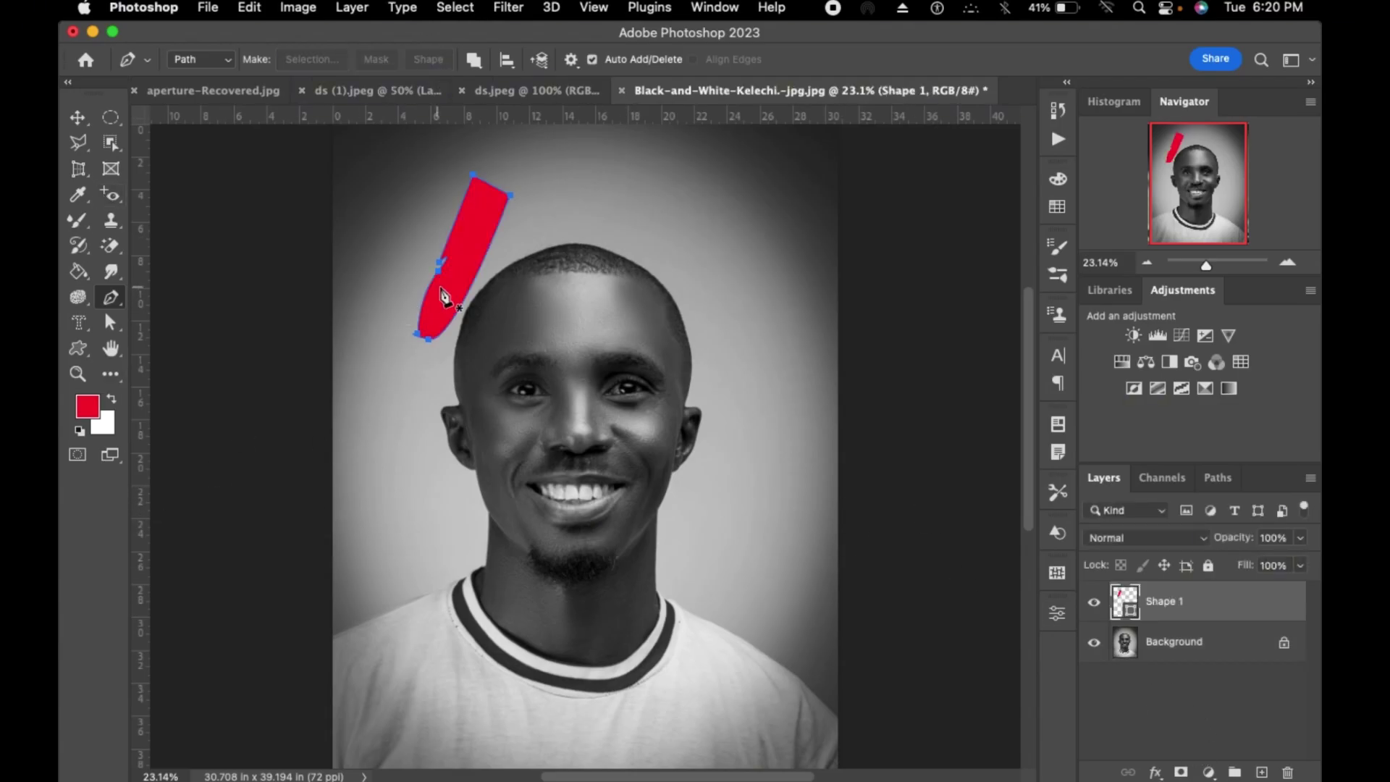
# - Change the new shape's fill colour to bright green
pyautogui.doubleClick(1131, 612)
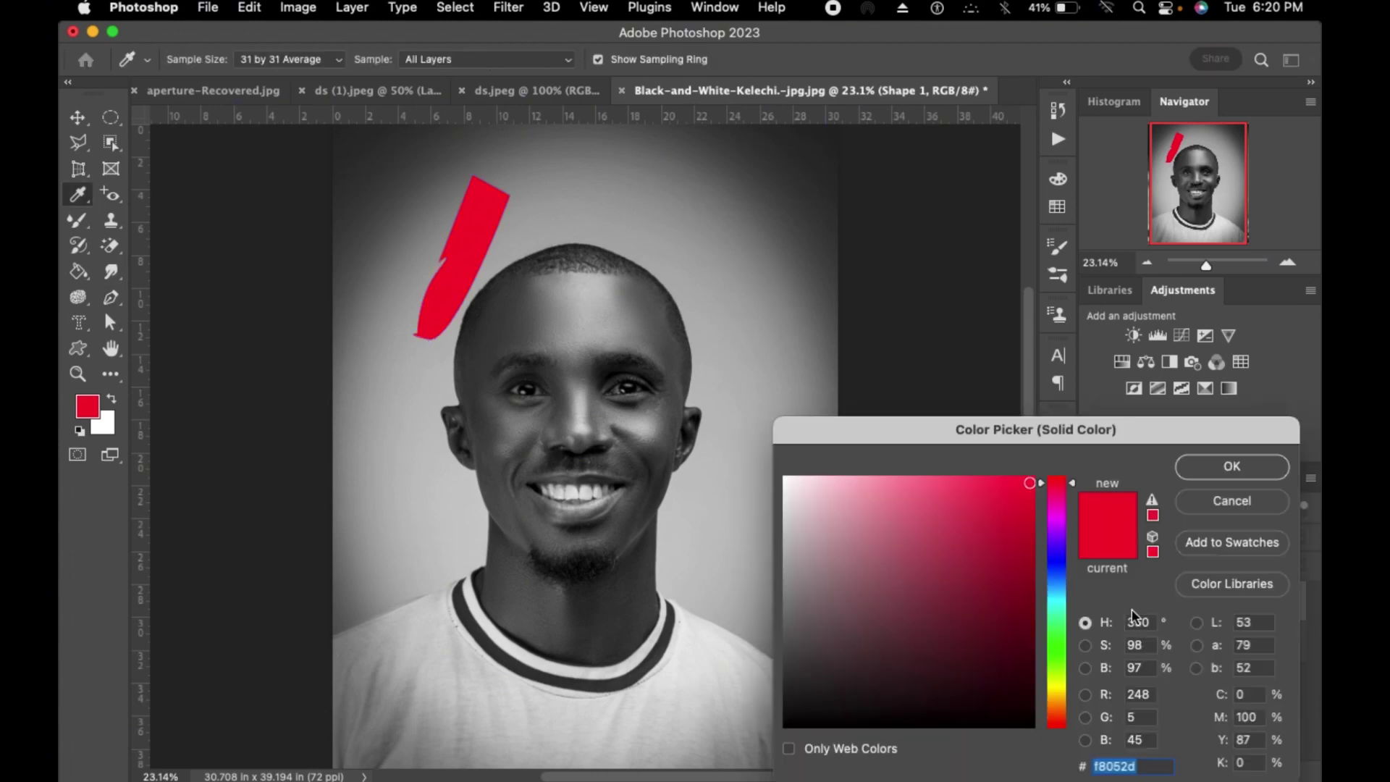
pyautogui.click(1054, 621)
pyautogui.moveTo(1026, 526)
pyautogui.mouseDown()
pyautogui.moveTo(948, 611)
pyautogui.moveTo(1018, 481)
pyautogui.mouseUp()
pyautogui.click(1231, 466)
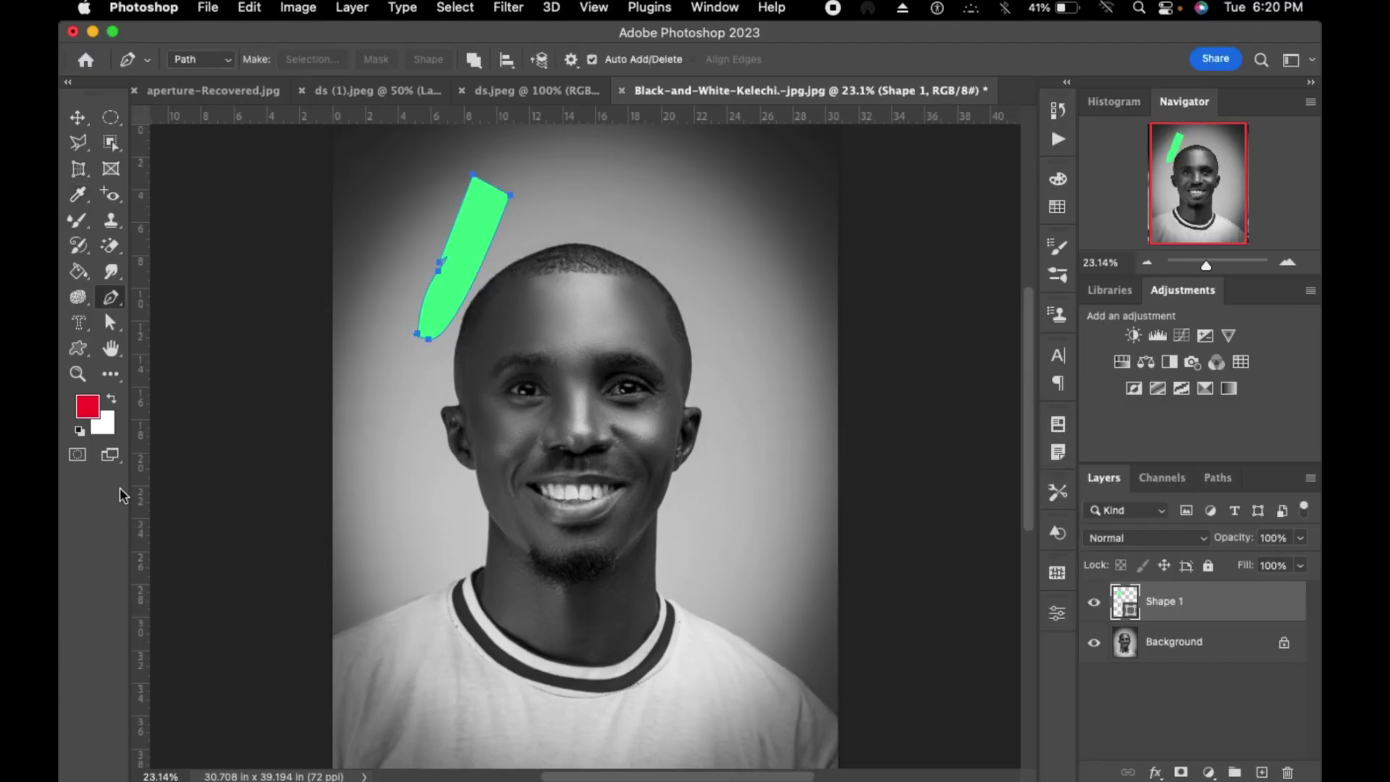
# - Undo the green recolouring so that the shape beside the forehead is red again
pyautogui.press('super+z')
pyautogui.press('super+z')
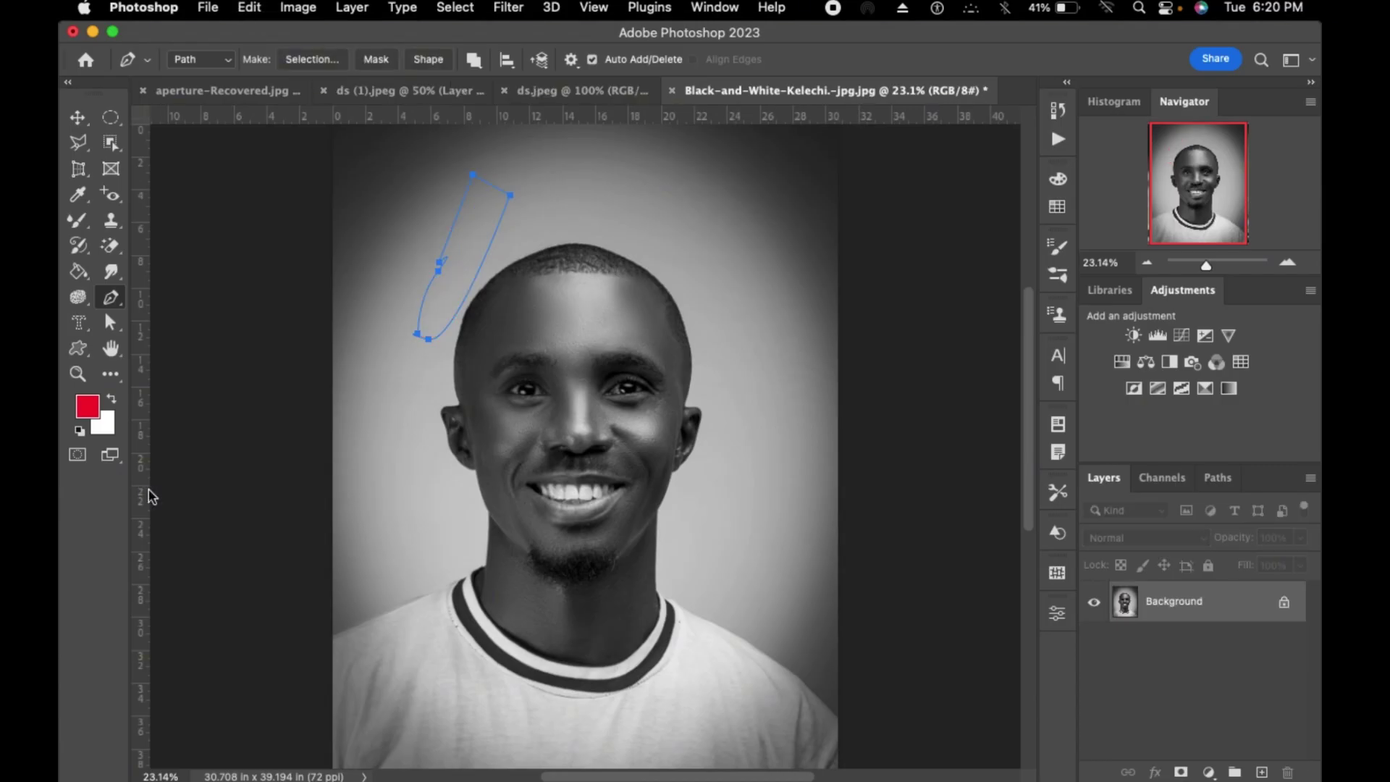
pyautogui.press('super+shift+z')
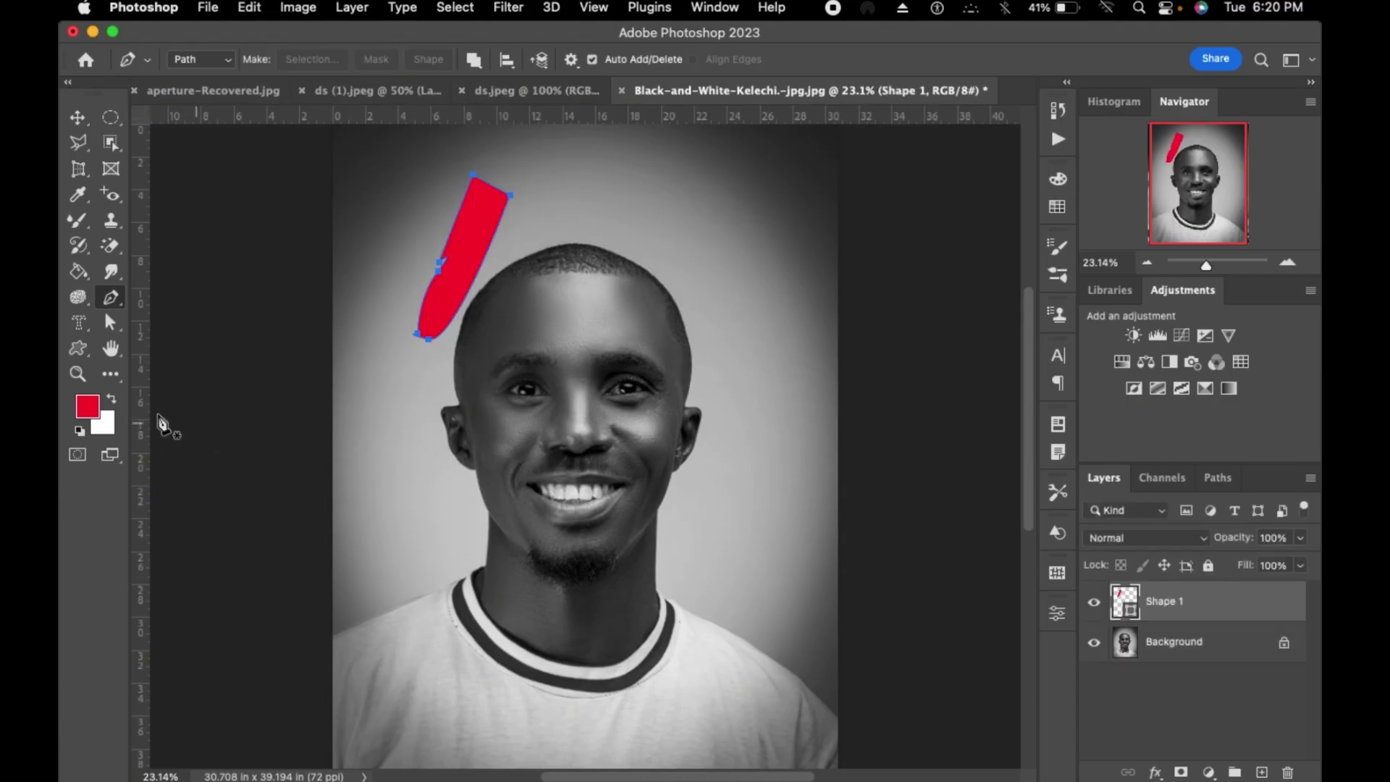
# - Draw a rounded red shape above the head on the same shape layer with the Curvature Pen tool
pyautogui.rightClick(110, 298)
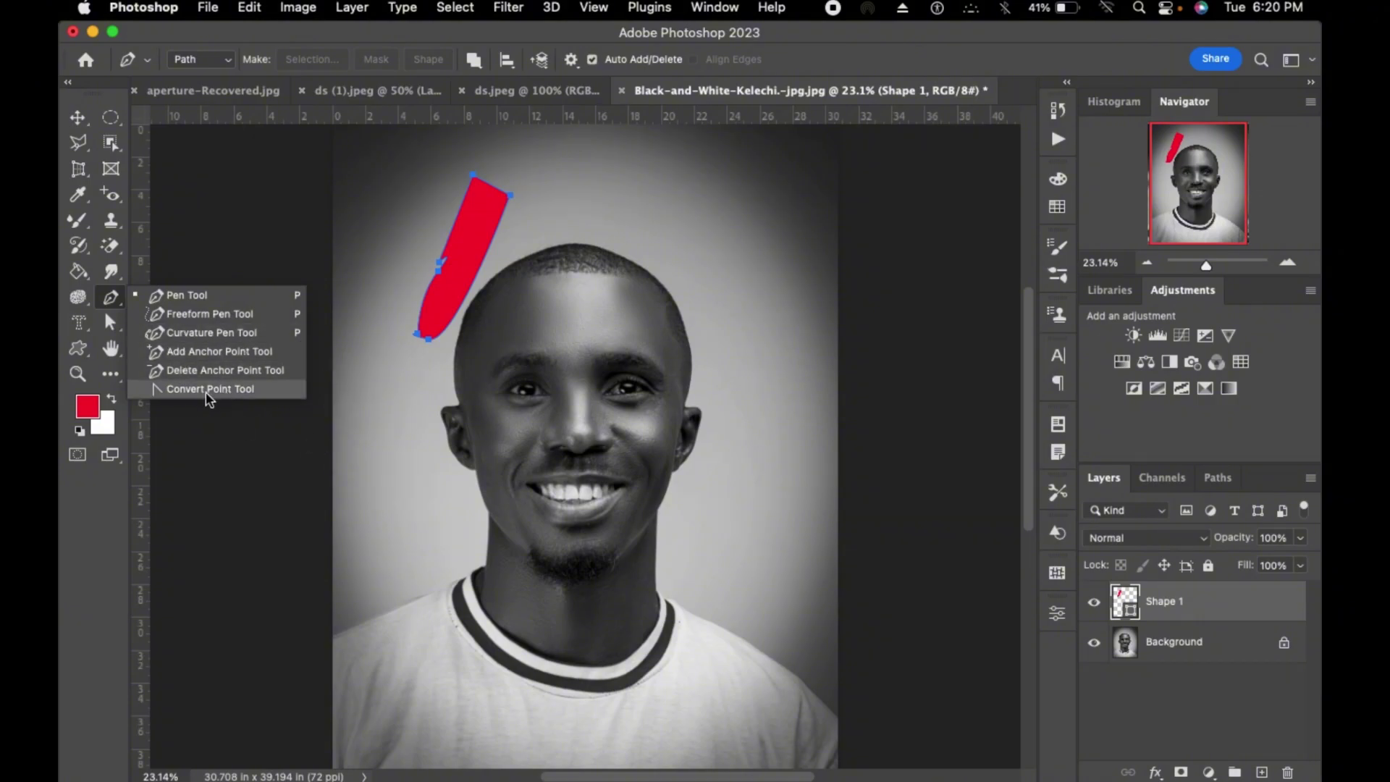
pyautogui.click(193, 332)
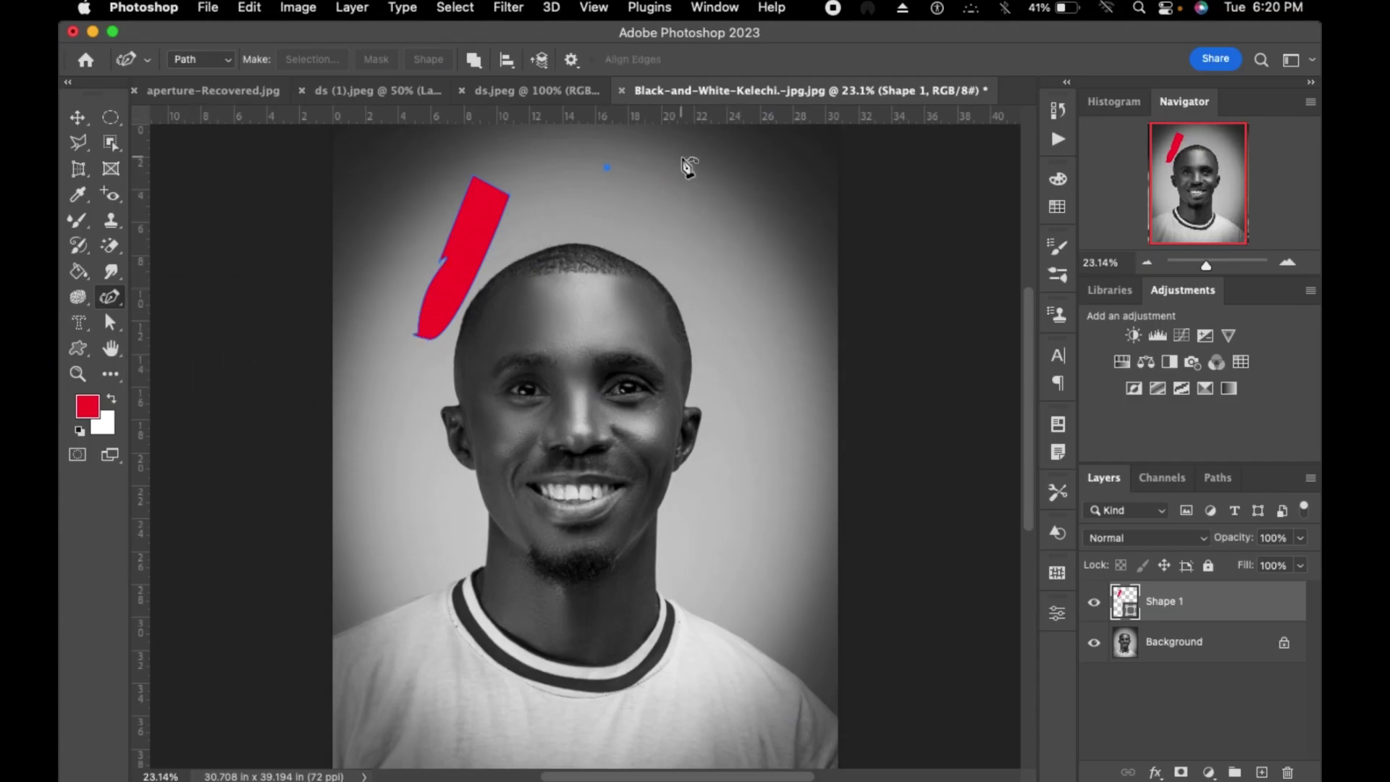
pyautogui.click(713, 196)
pyautogui.click(714, 224)
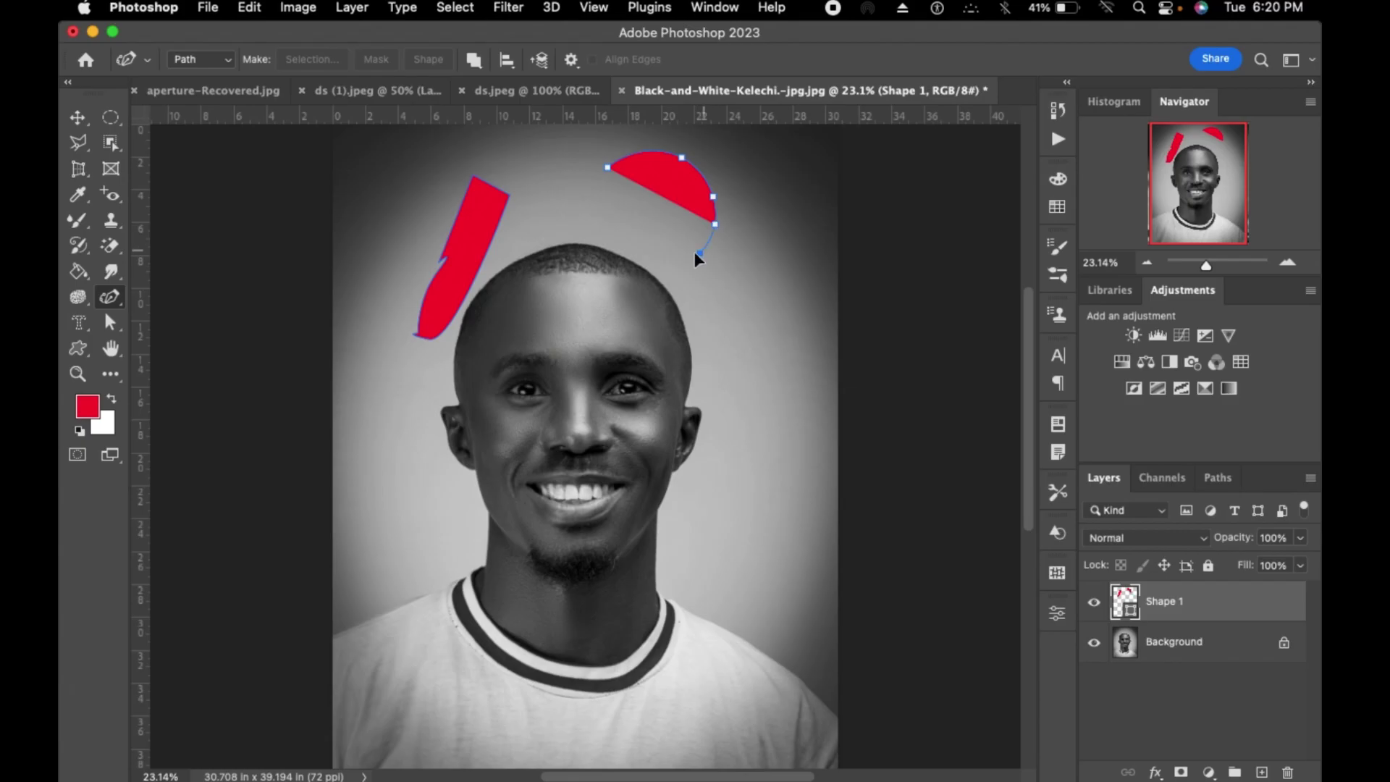
pyautogui.click(699, 253)
pyautogui.click(665, 257)
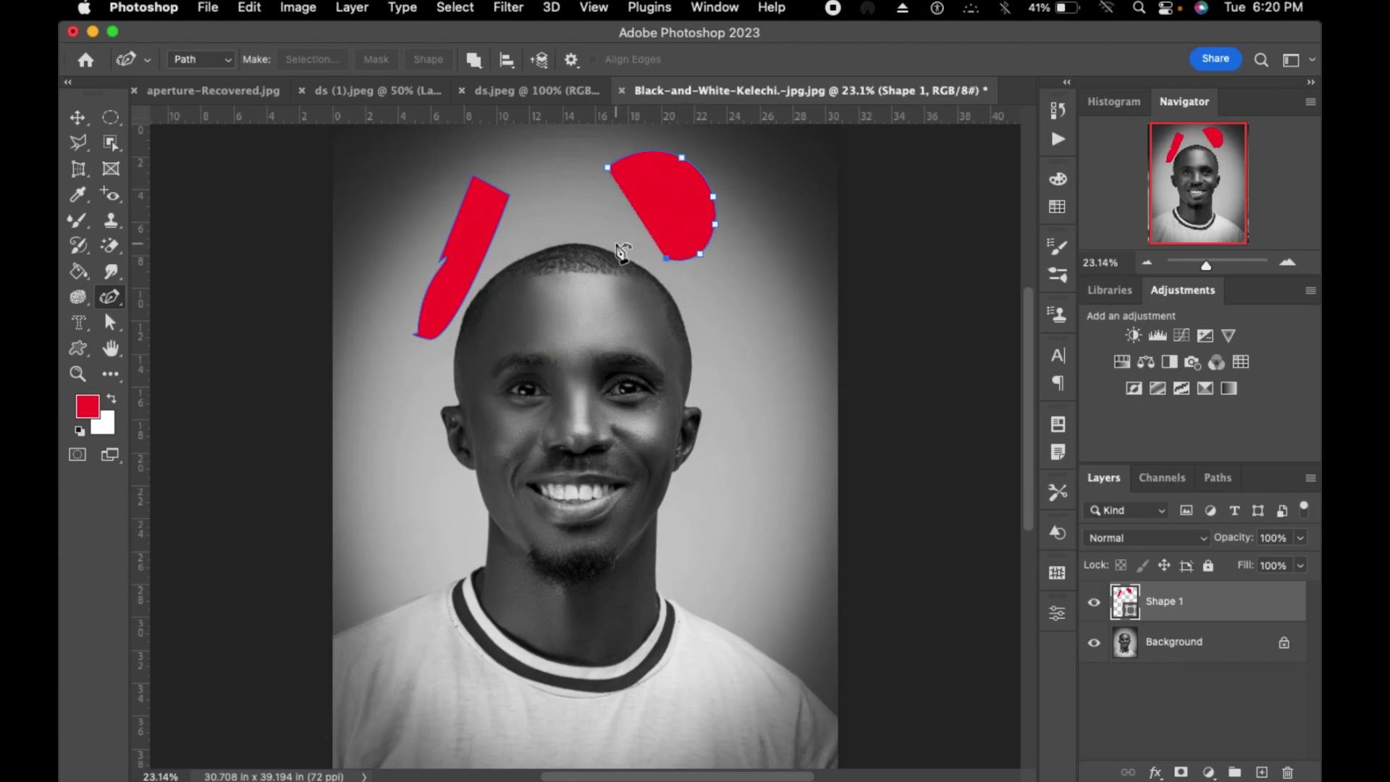
pyautogui.click(608, 167)
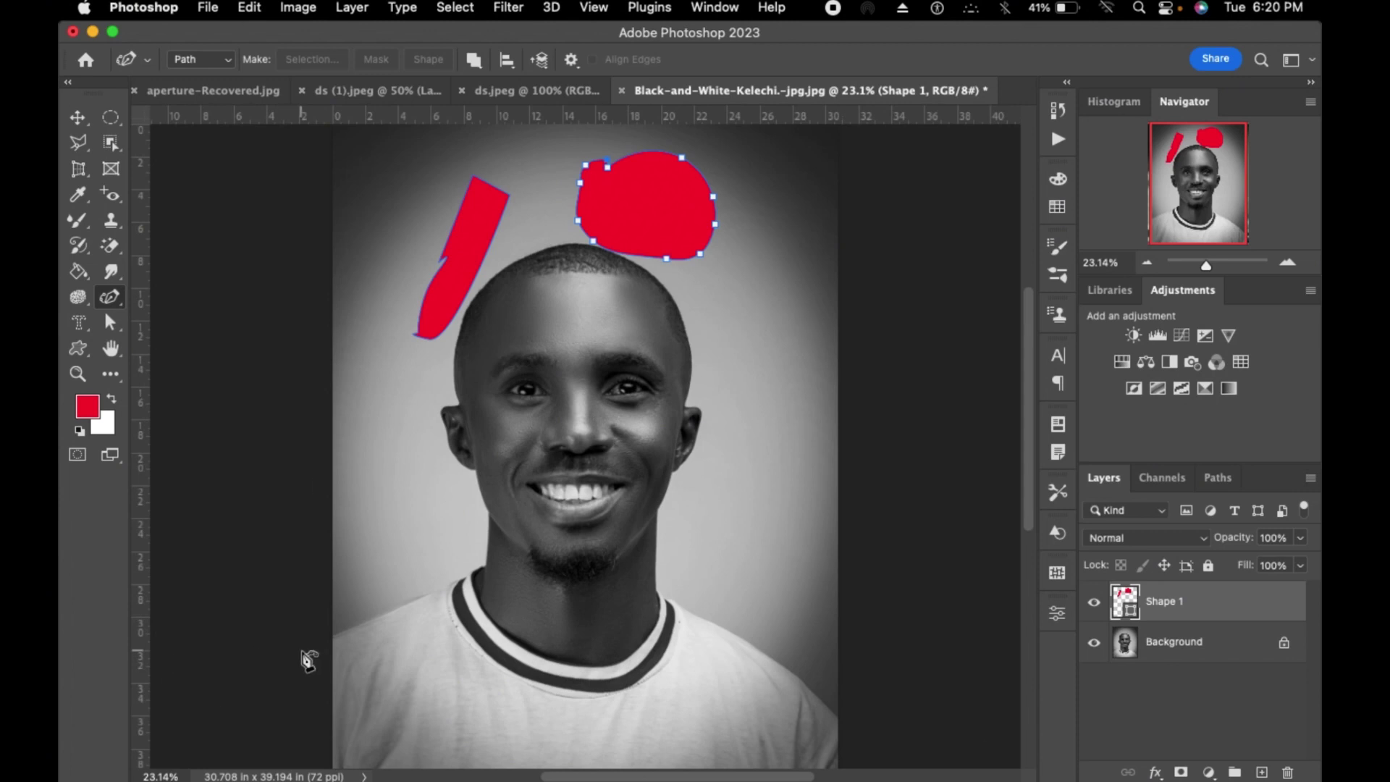
# - Open the save dialog and cancel it, and undo the drawn shapes back to the unfinished pen path
pyautogui.press('super+s')
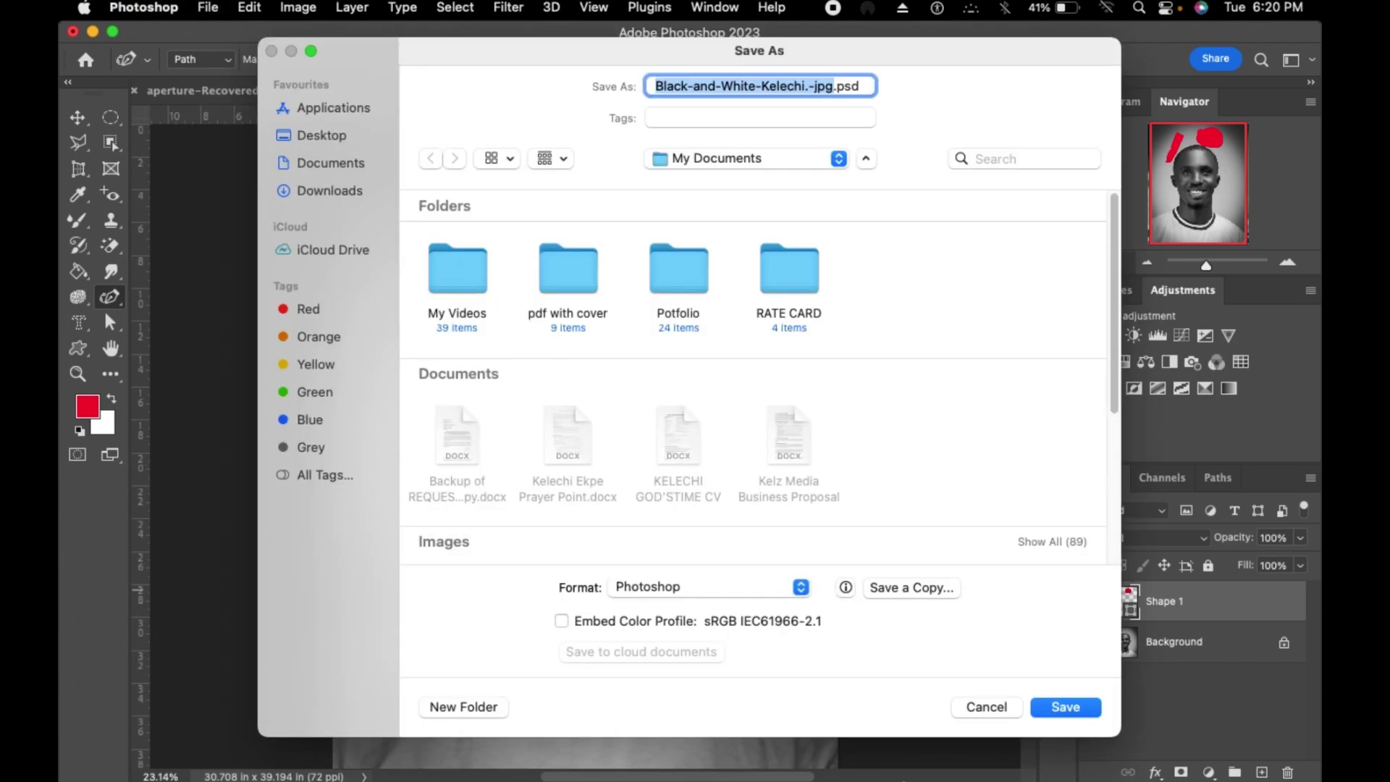
pyautogui.click(986, 707)
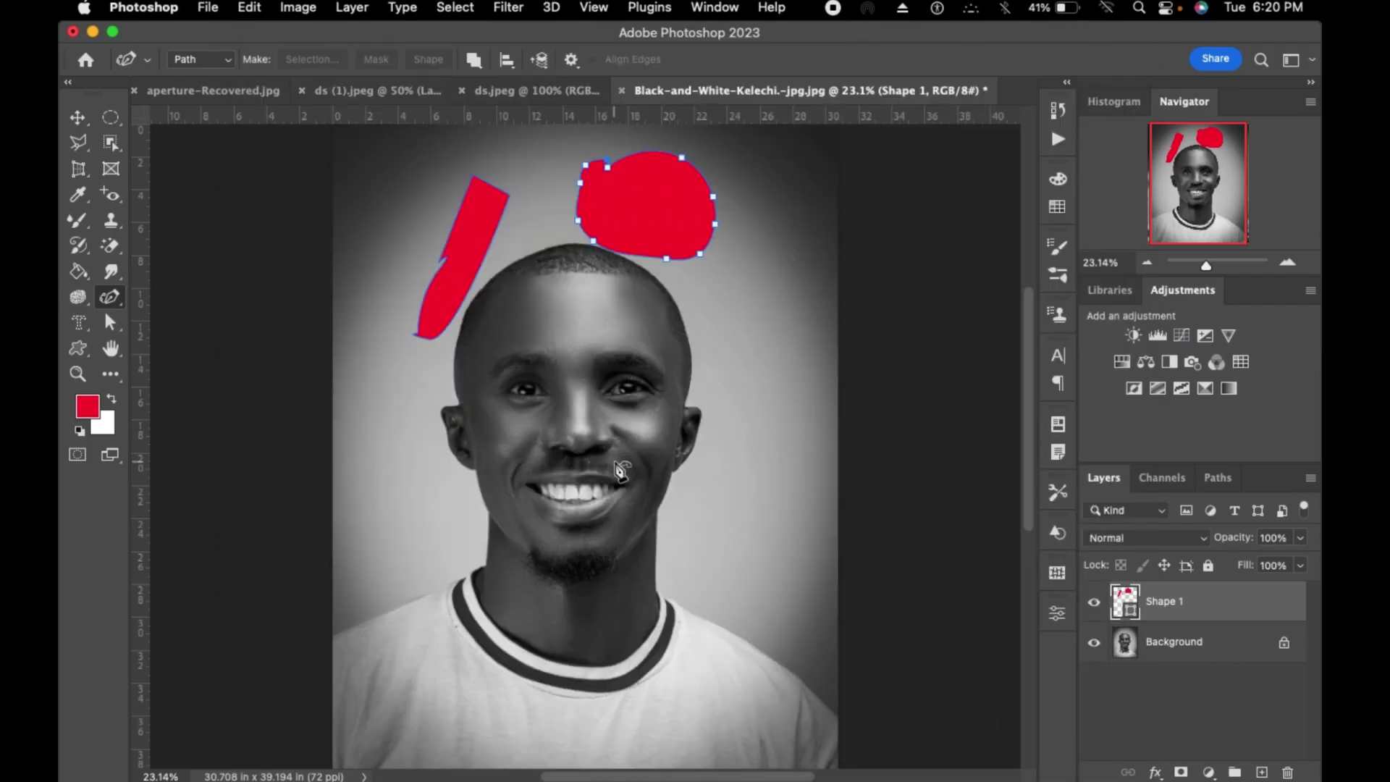
pyautogui.press('super+z')
pyautogui.press('super+z')
pyautogui.press('super+z')
pyautogui.press('super+z')
pyautogui.press('super+z')
pyautogui.press('super+z')
pyautogui.press('super+z')
pyautogui.press('super+z')
pyautogui.press('super+z')
pyautogui.press('super+z')
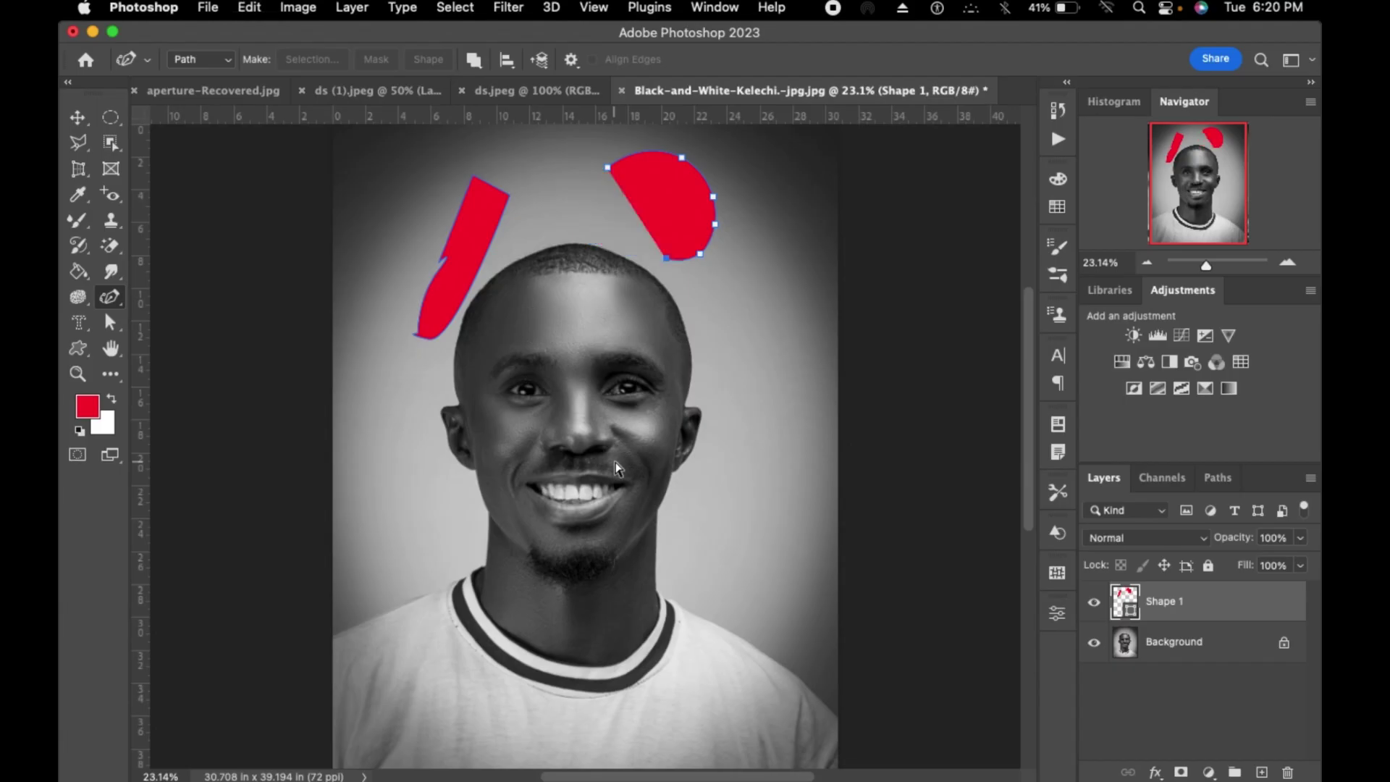
pyautogui.press('super+z')
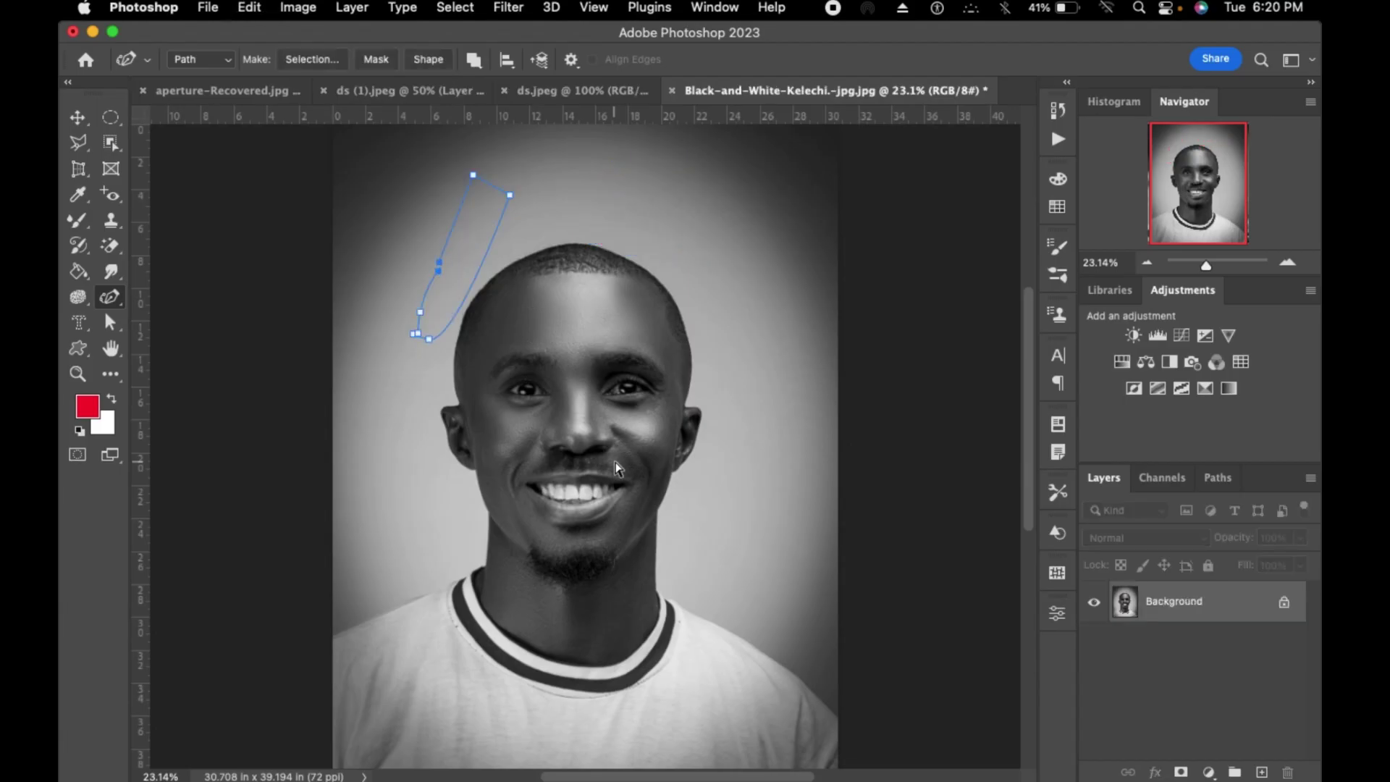
pyautogui.press('super+z')
# - Make a LOREM IPSUM selection above the head with the Horizontal Type Mask tool, and undo it with the remaining pen path
pyautogui.click(78, 322)
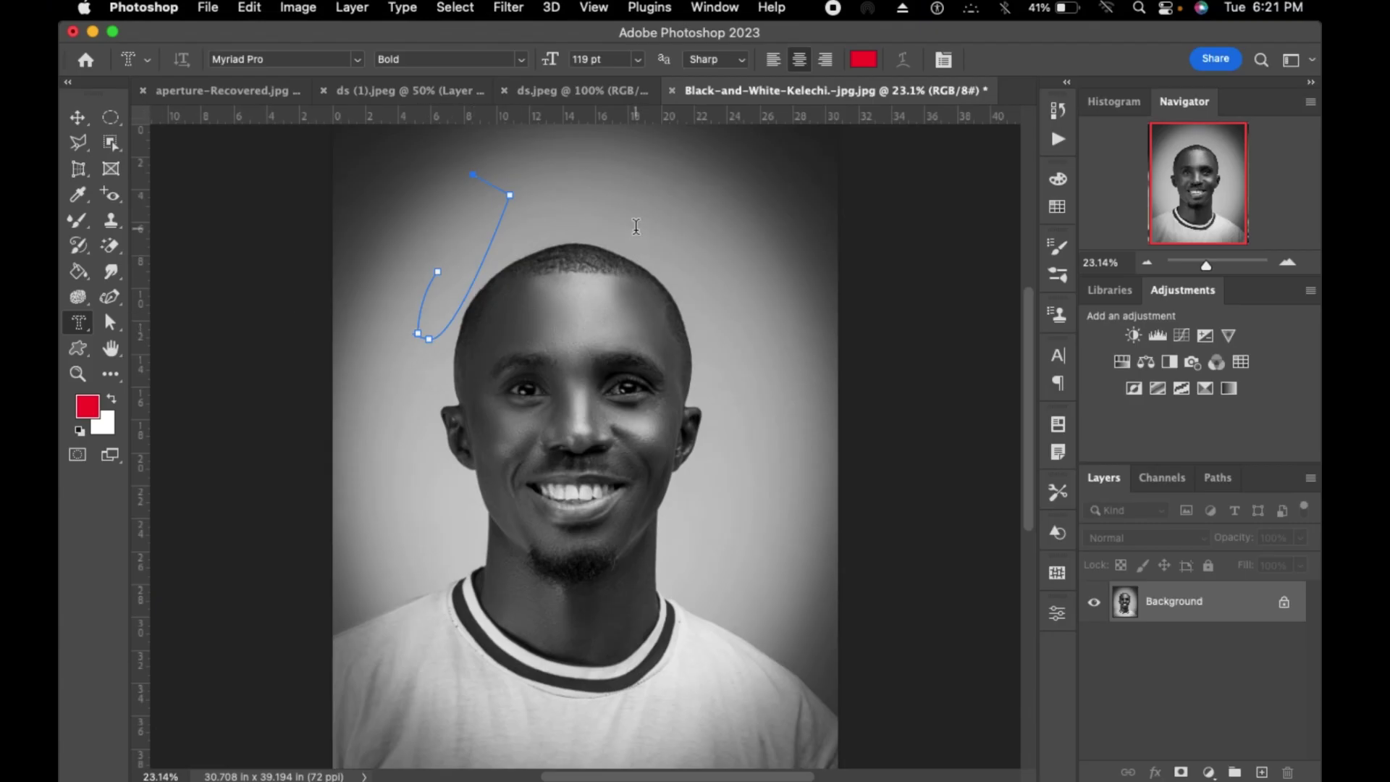
pyautogui.click(636, 226)
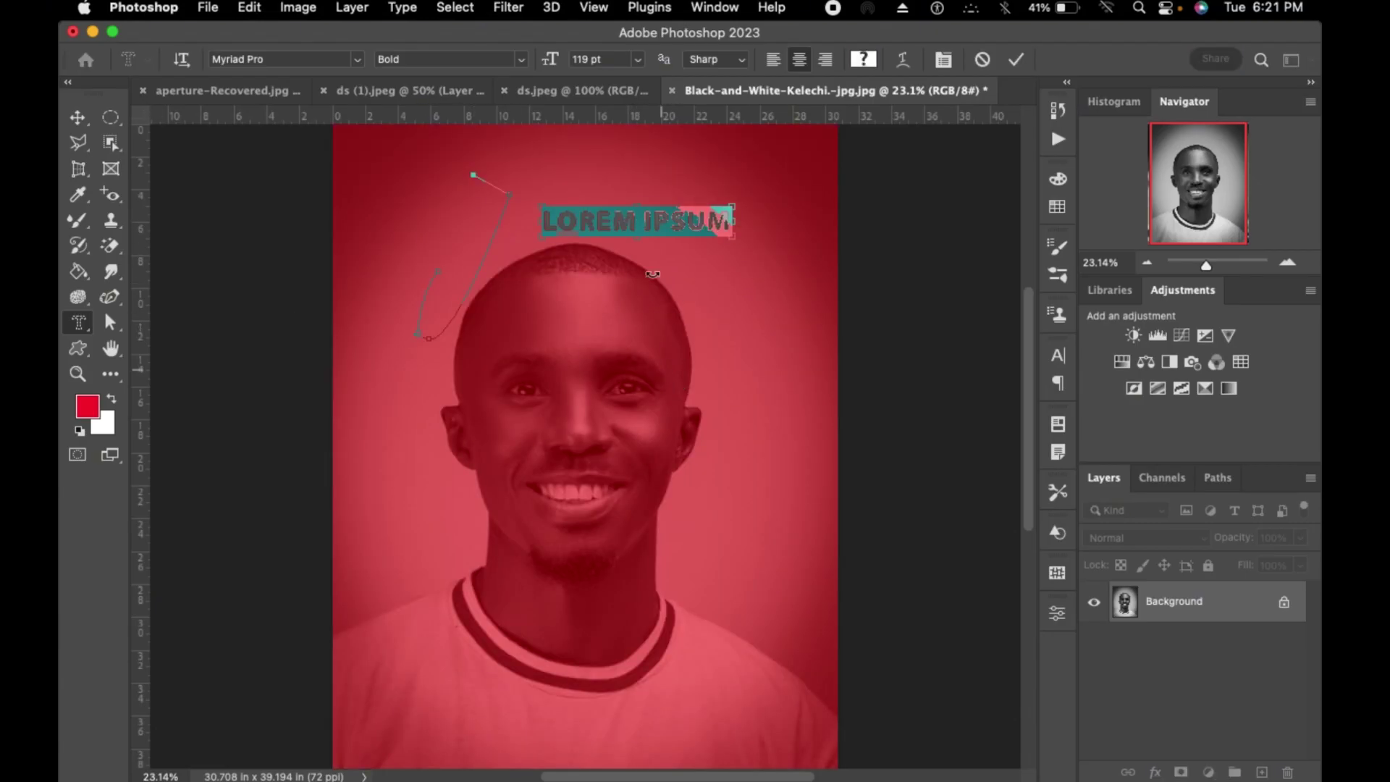
pyautogui.click(1016, 60)
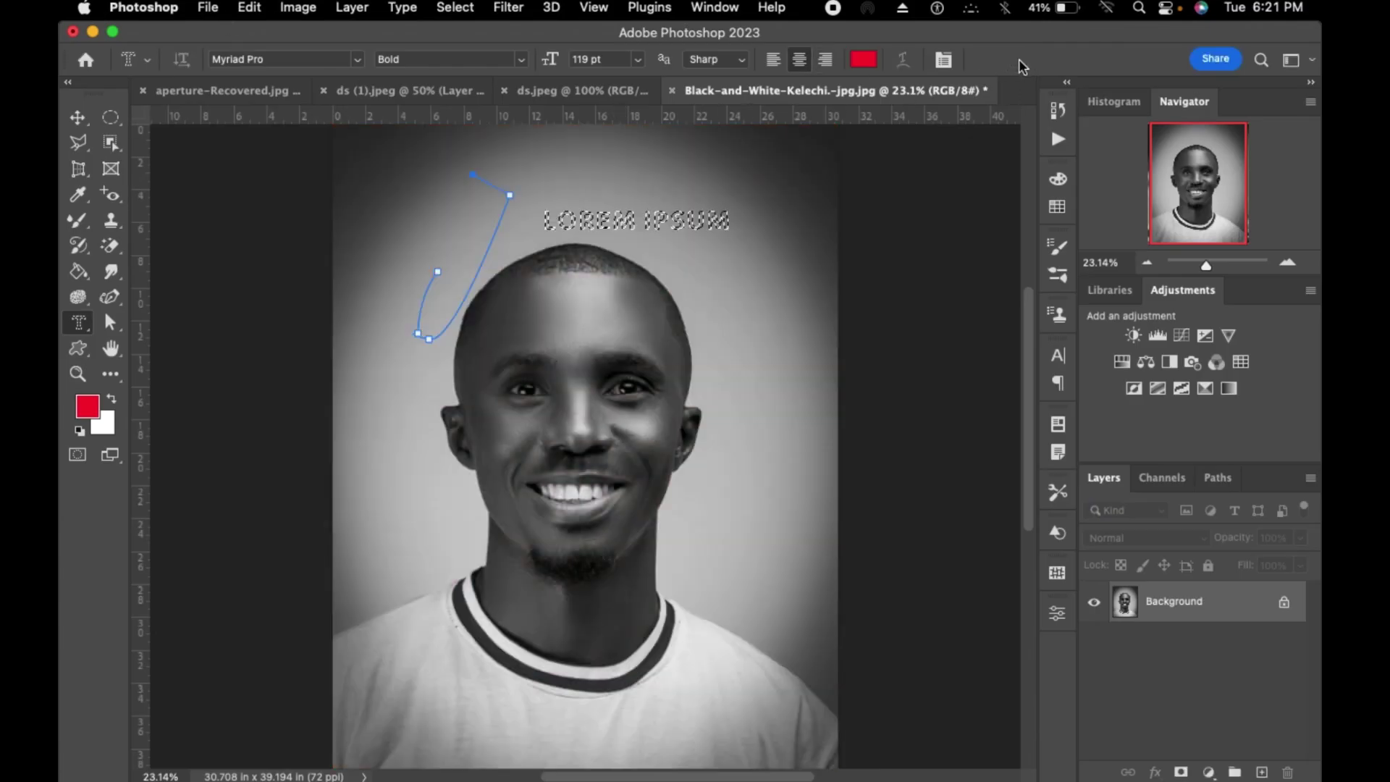
pyautogui.press('super+z')
pyautogui.press('super+z')
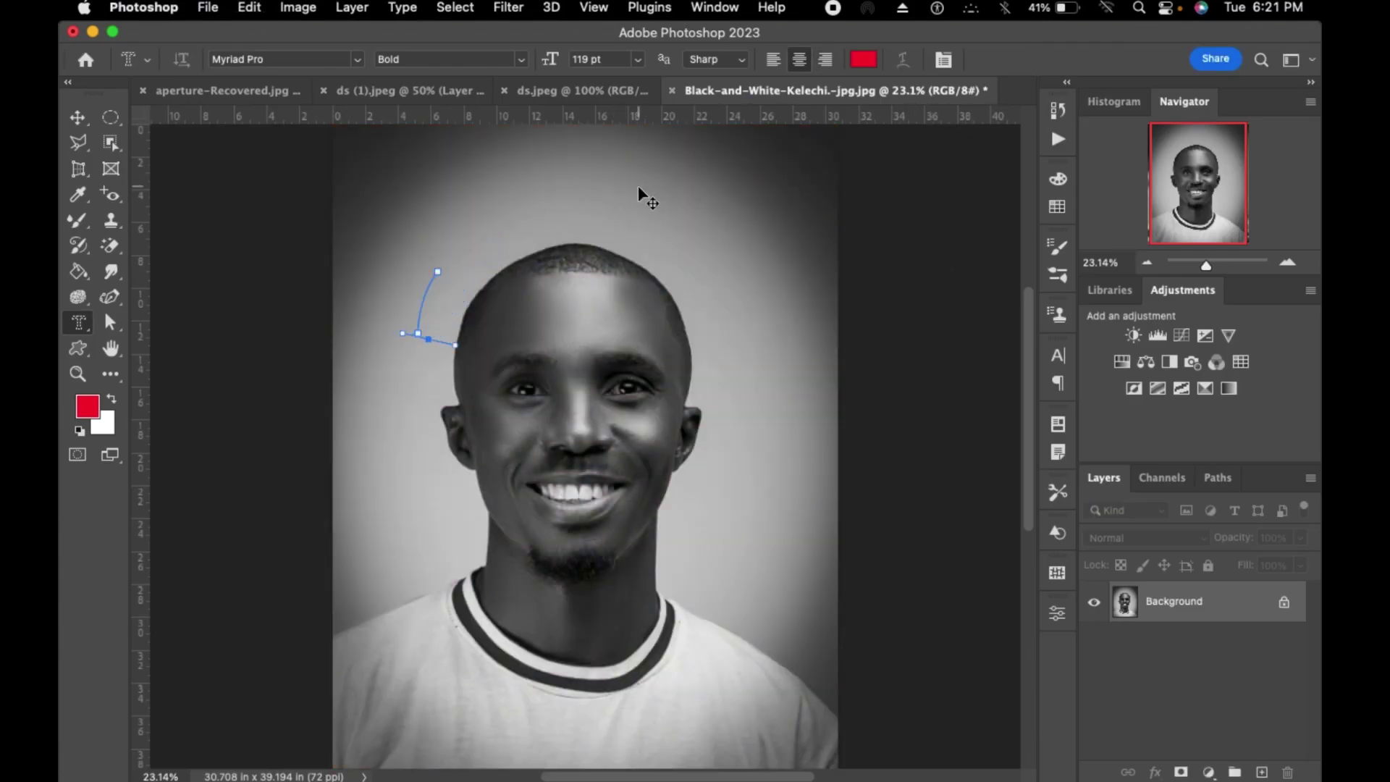
pyautogui.press('super+z')
pyautogui.press('super+z')
# - Add the red text KC above the head with the Horizontal Type tool
pyautogui.rightClick(67, 319)
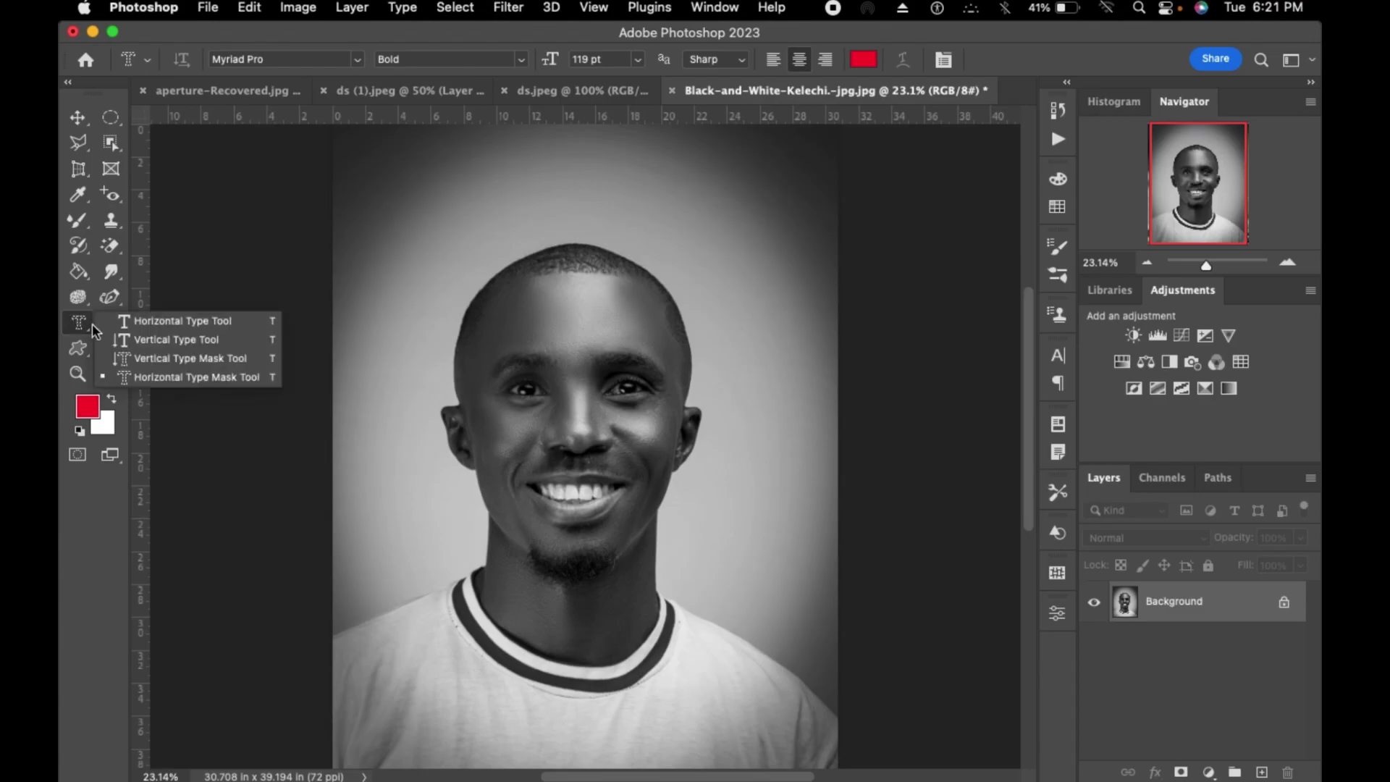
pyautogui.click(171, 323)
pyautogui.click(491, 229)
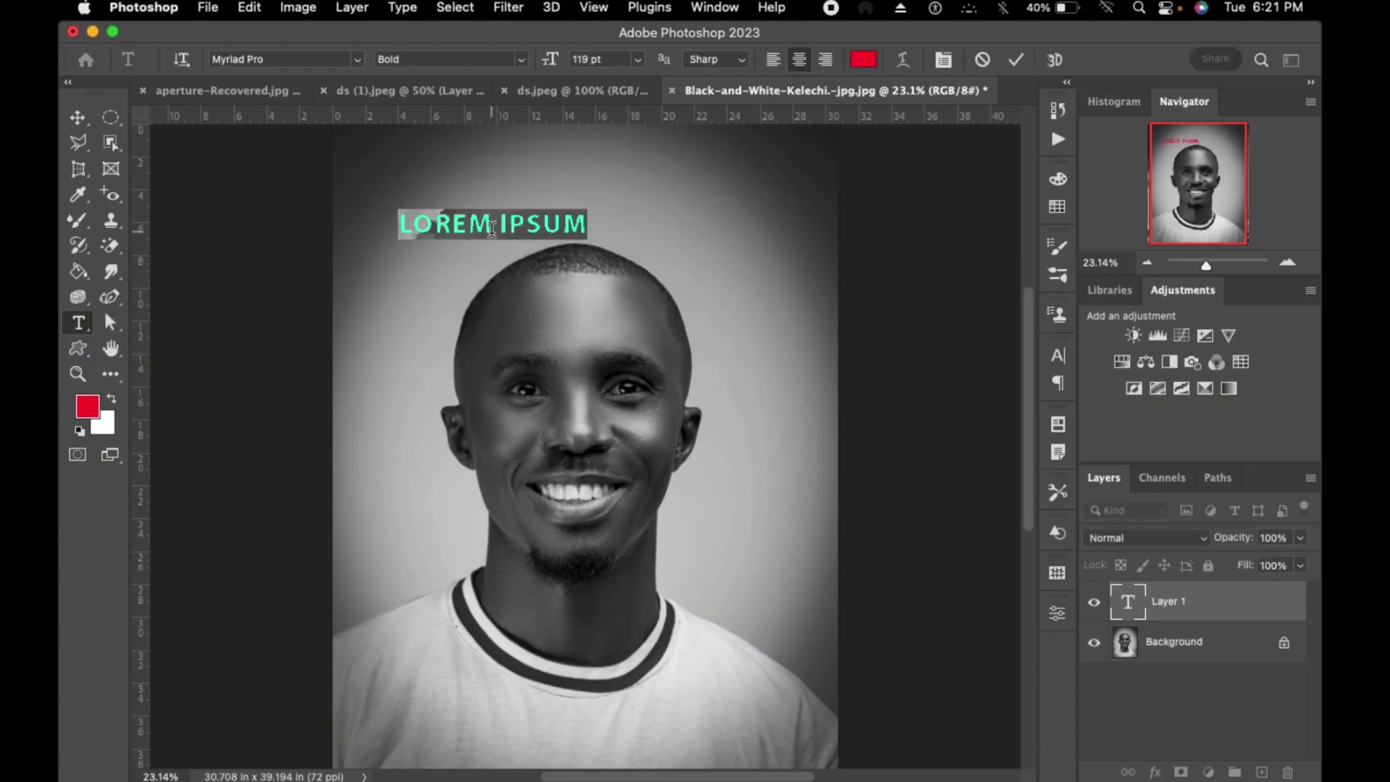
pyautogui.write('KC')
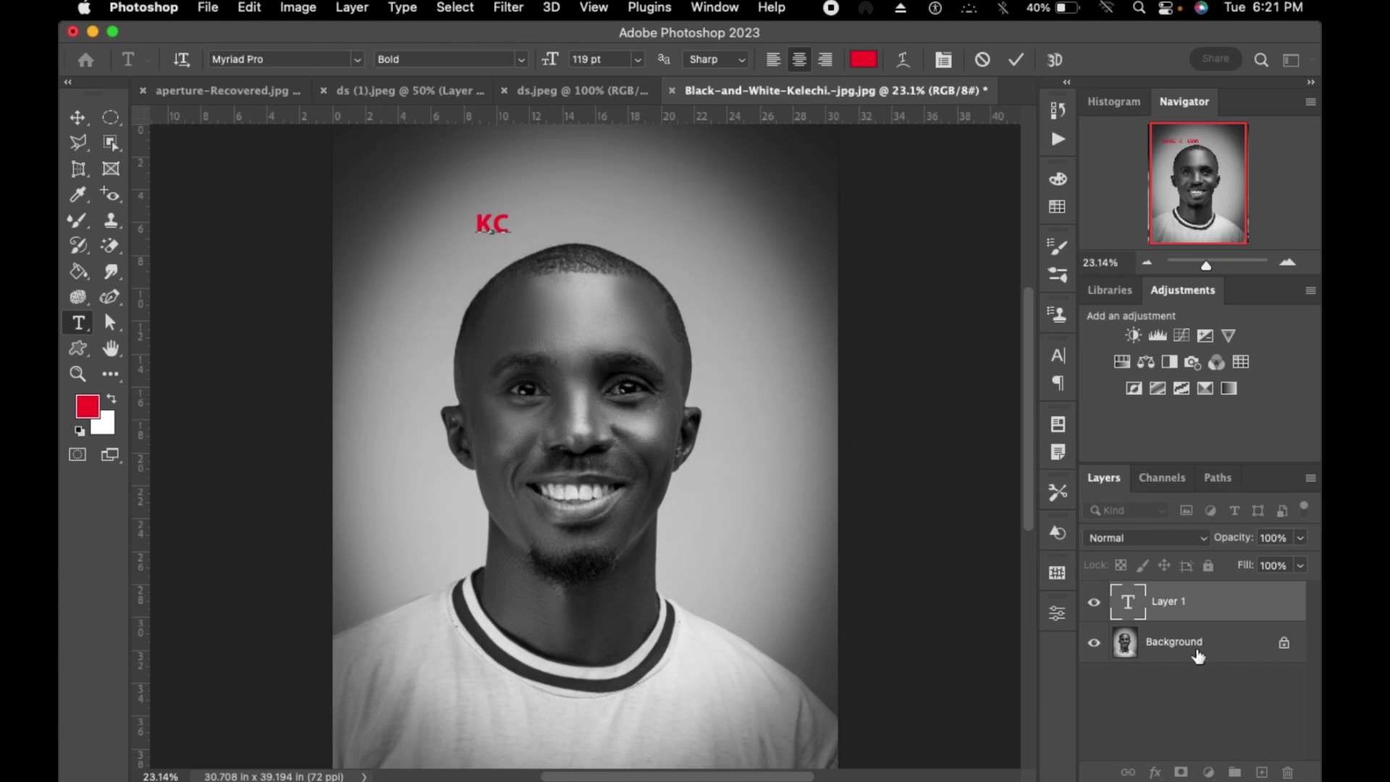
pyautogui.click(78, 118)
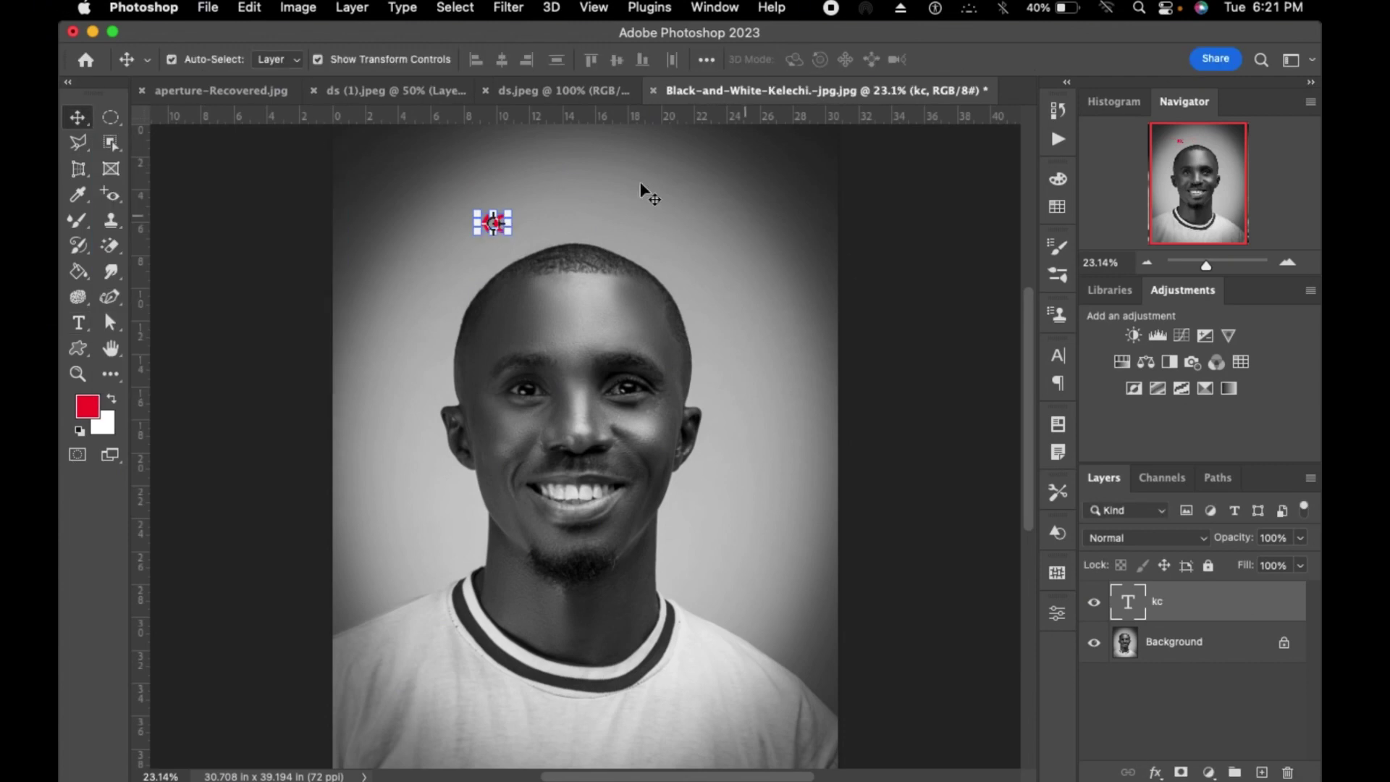
pyautogui.moveTo(78, 322); pyautogui.dragTo(133, 340)
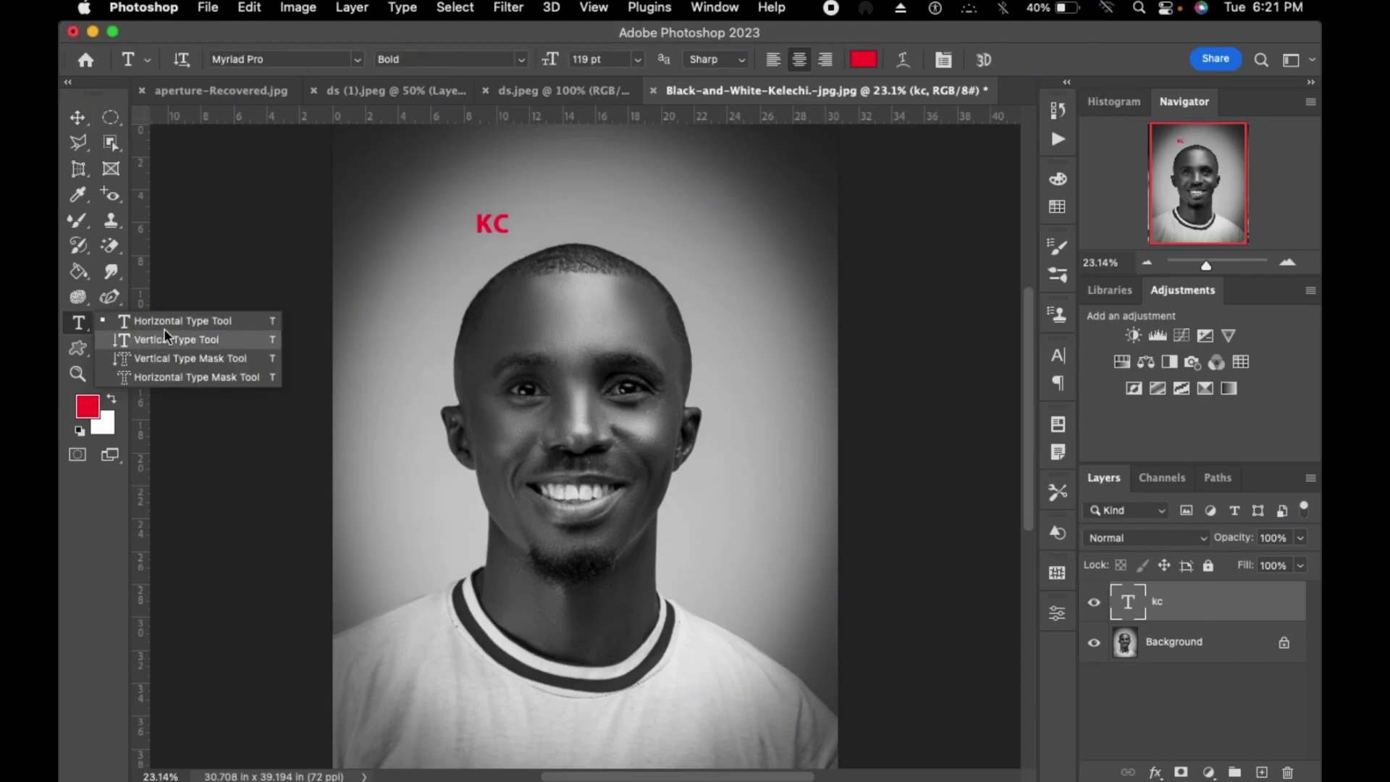
pyautogui.click(79, 347)
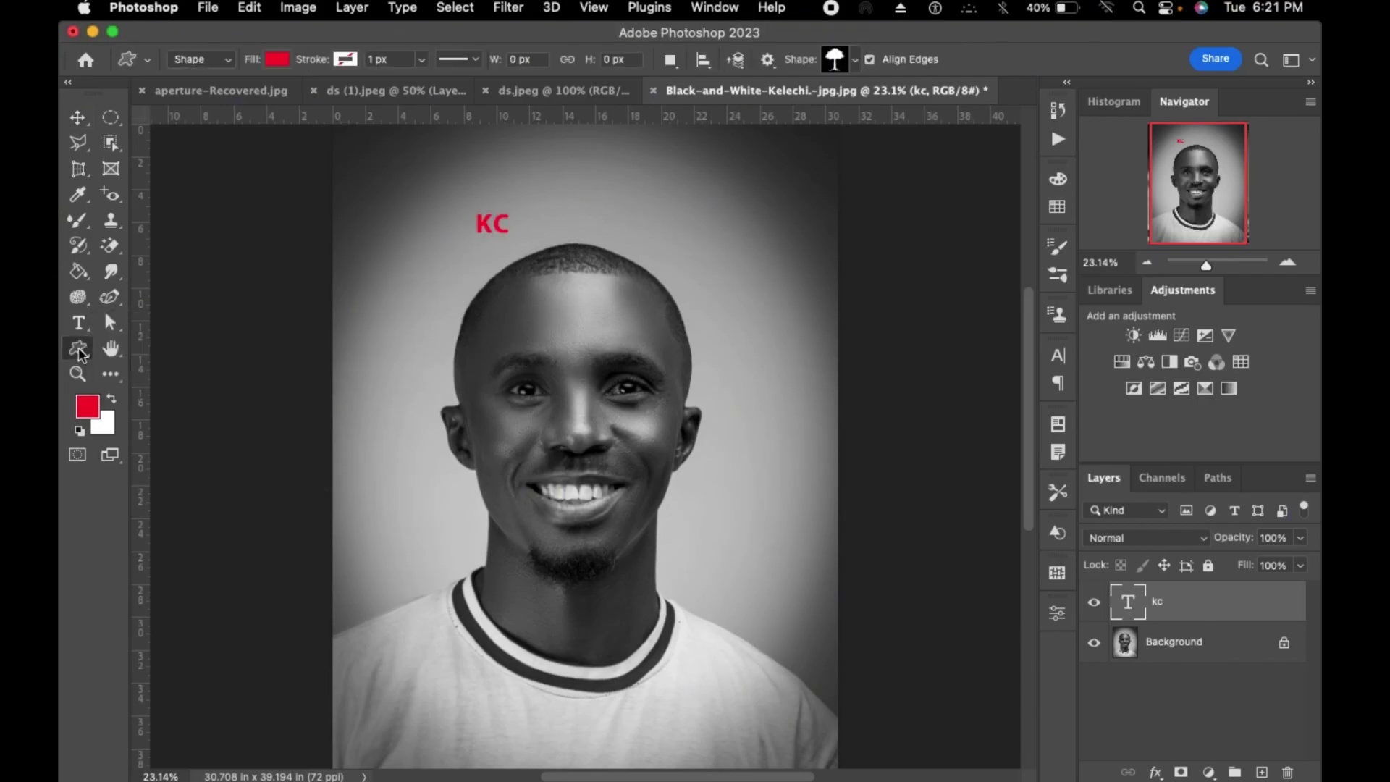
pyautogui.click(110, 323)
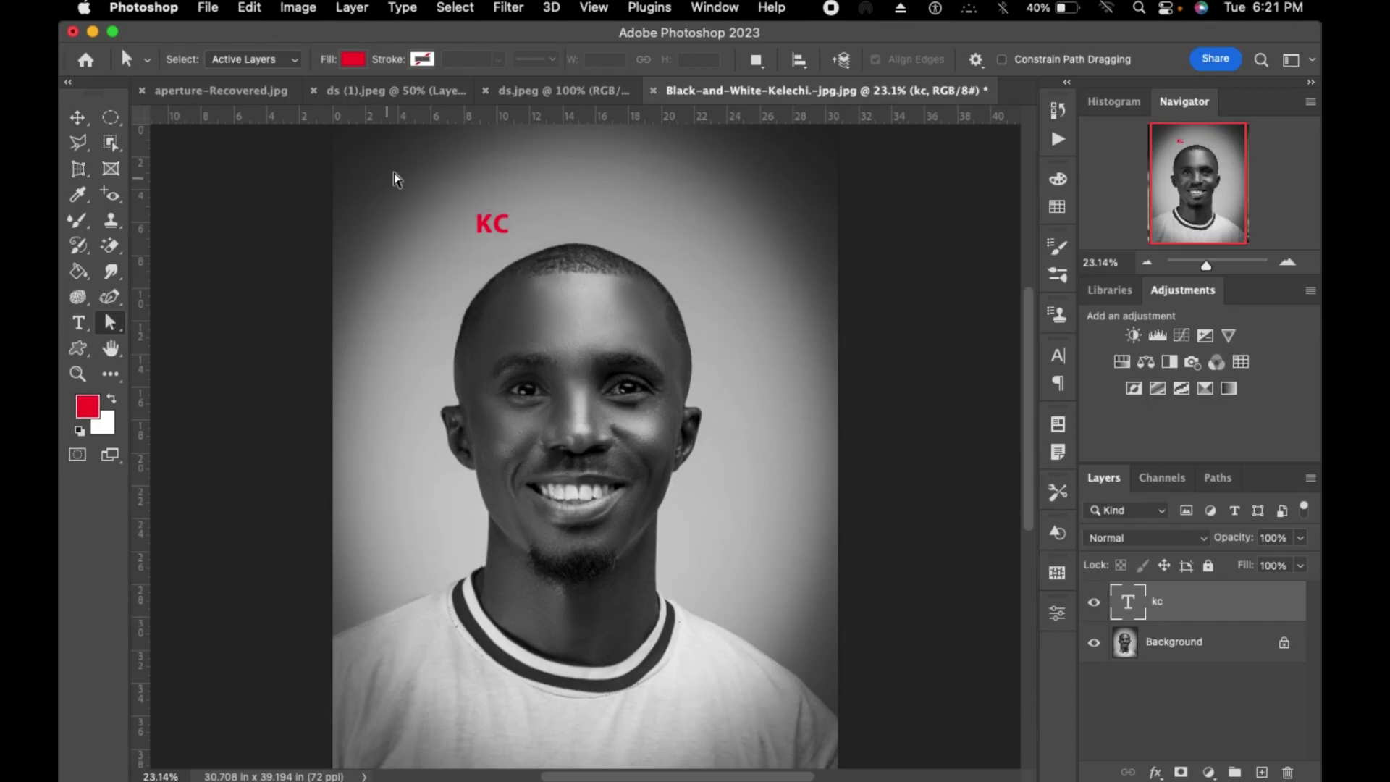
# - Draw a closed rounded path beside the forehead with the Curvature Pen tool and convert it into a red shape
pyautogui.click(109, 296)
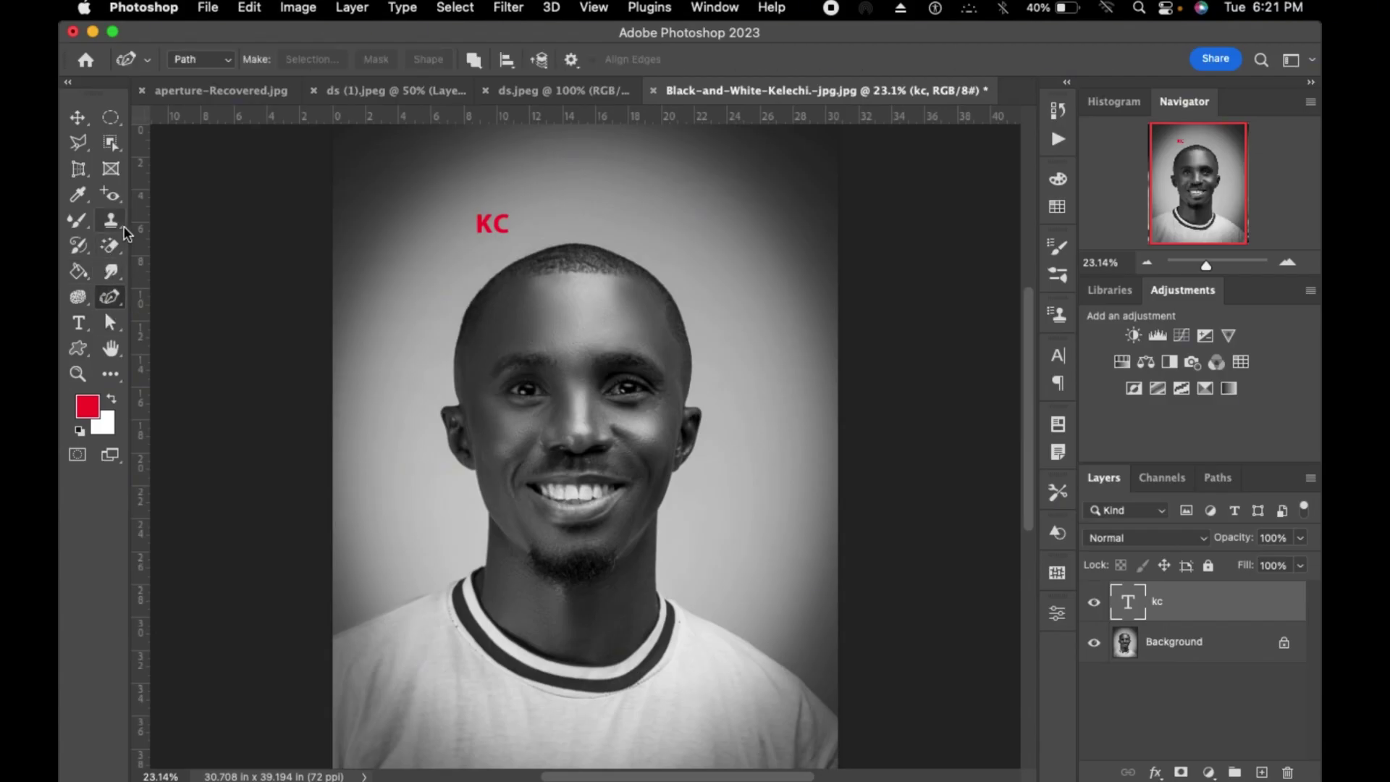
pyautogui.click(704, 324)
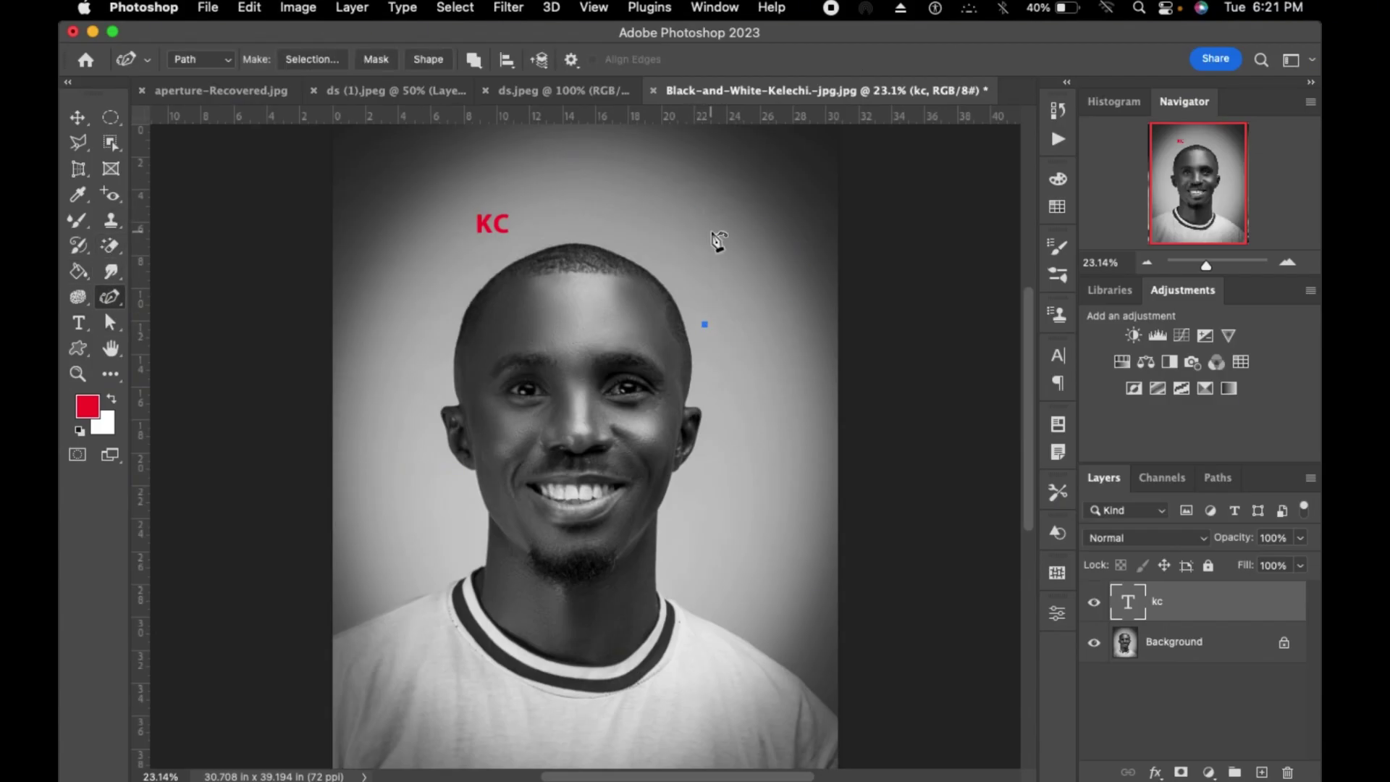
pyautogui.click(711, 231)
pyautogui.click(784, 284)
pyautogui.click(777, 331)
pyautogui.click(705, 325)
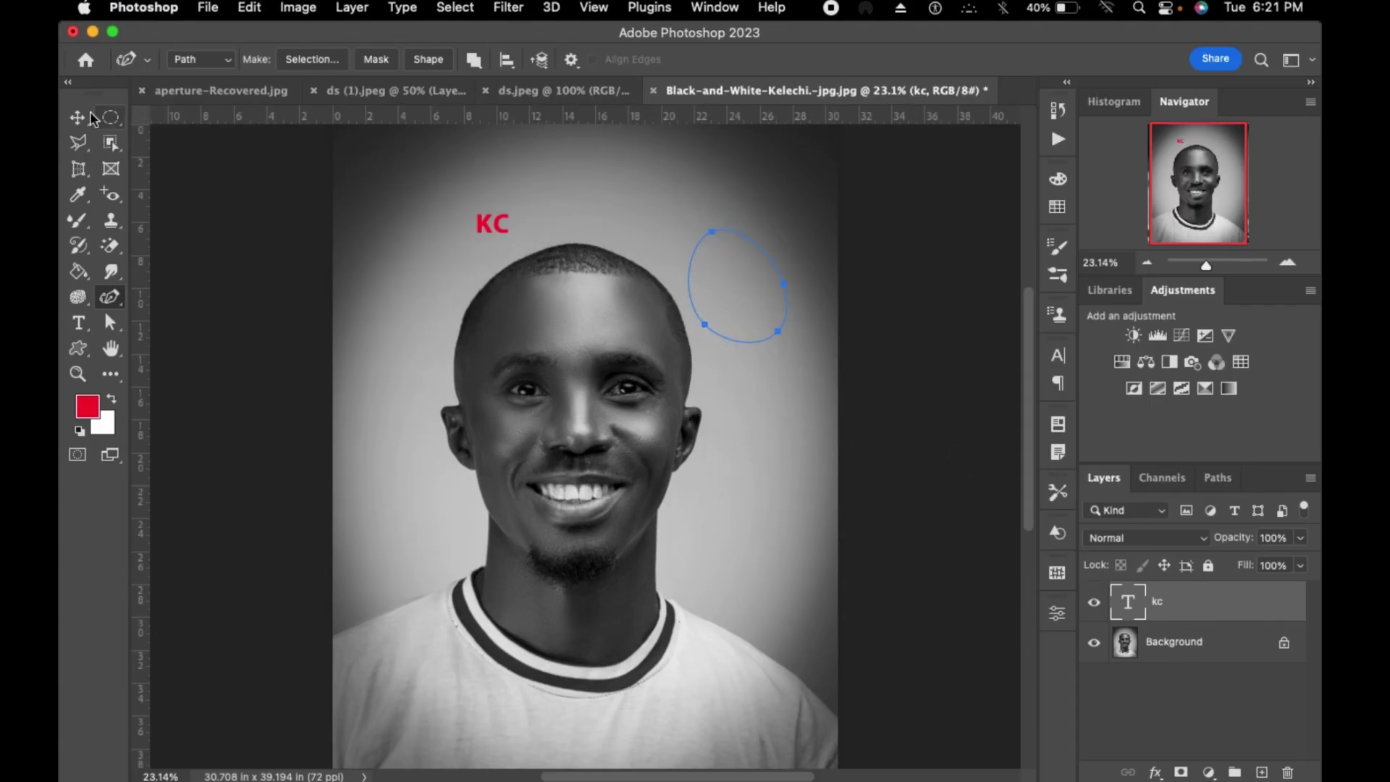
pyautogui.click(438, 59)
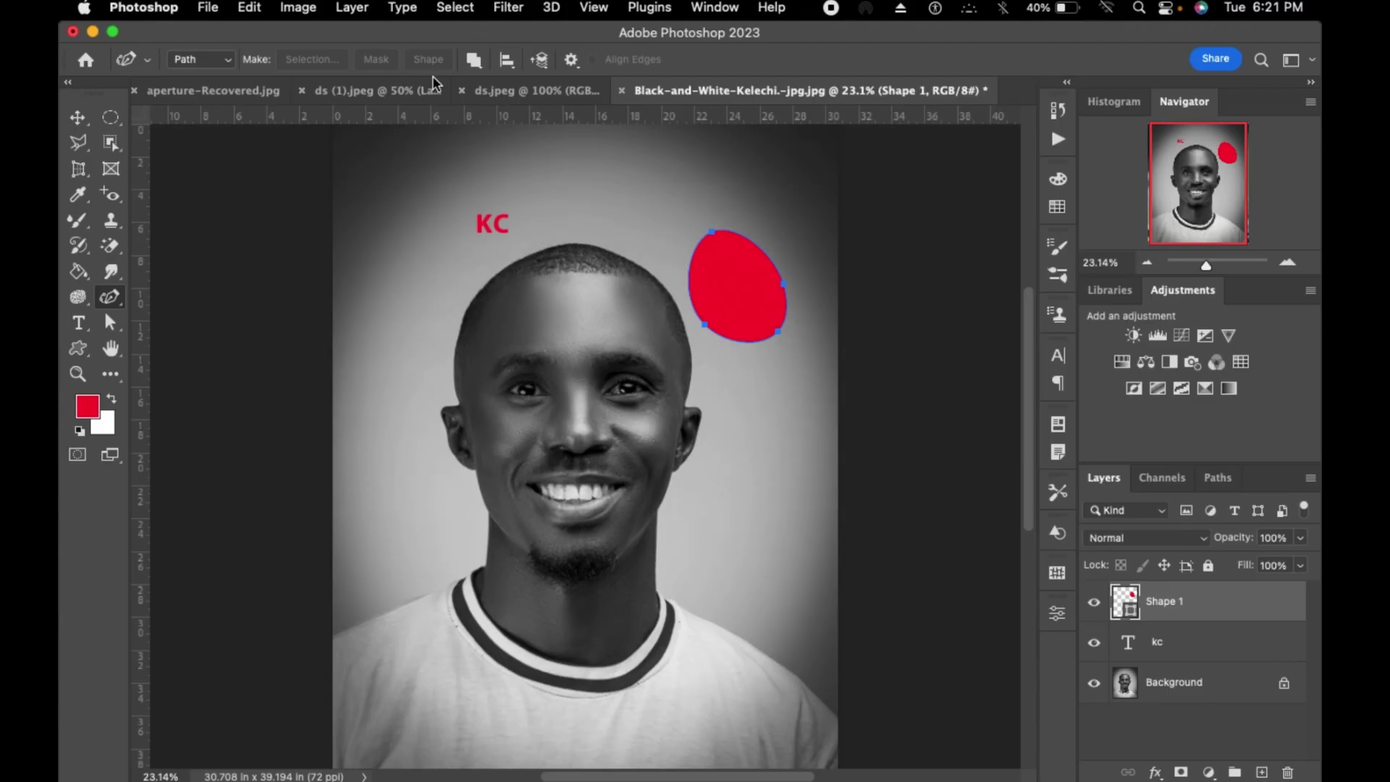
# - Reshape the red shape with the Direct Selection tool so that its lower edge curves inward
pyautogui.click(110, 323)
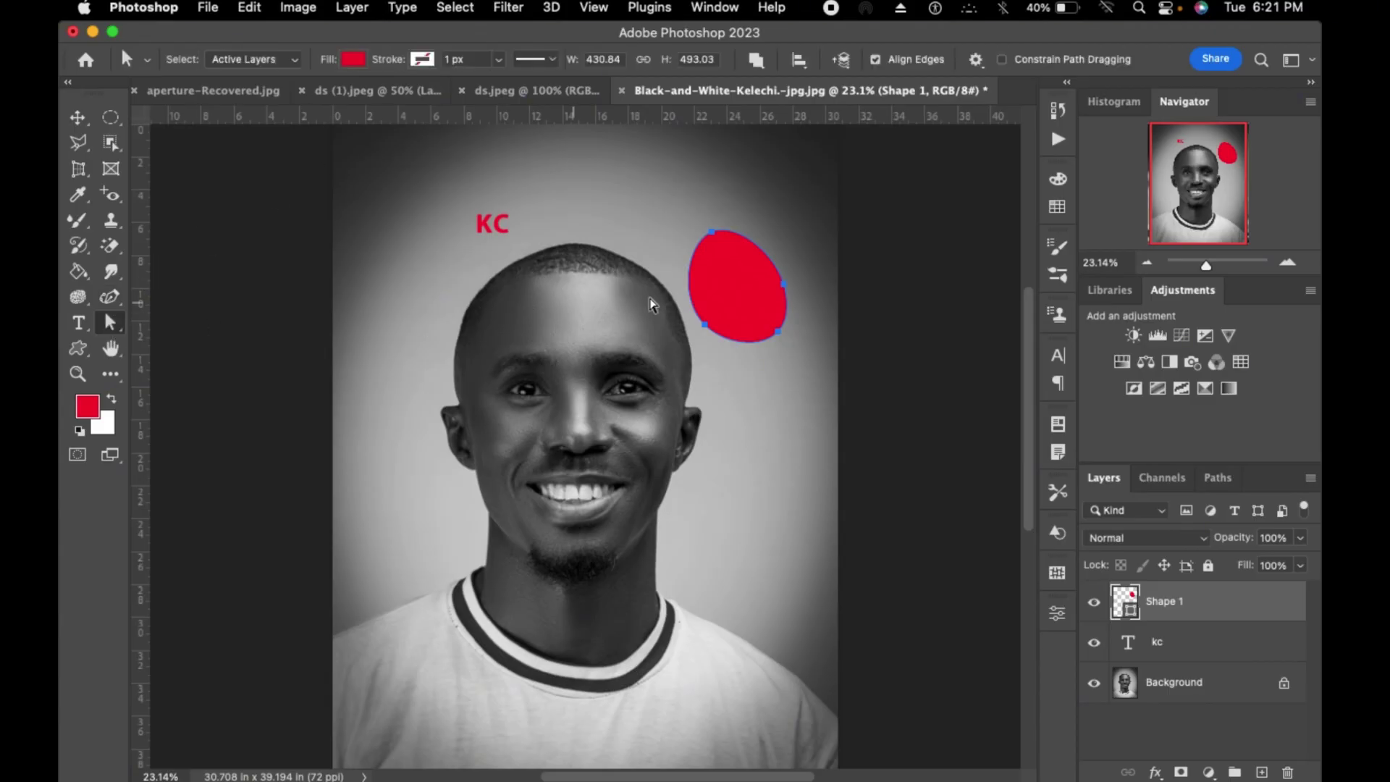
pyautogui.click(112, 328)
pyautogui.click(311, 335)
pyautogui.moveTo(709, 330); pyautogui.dragTo(657, 252)
# - Move the whole red shape to the other side of the head, beside the KC text
pyautogui.click(110, 322)
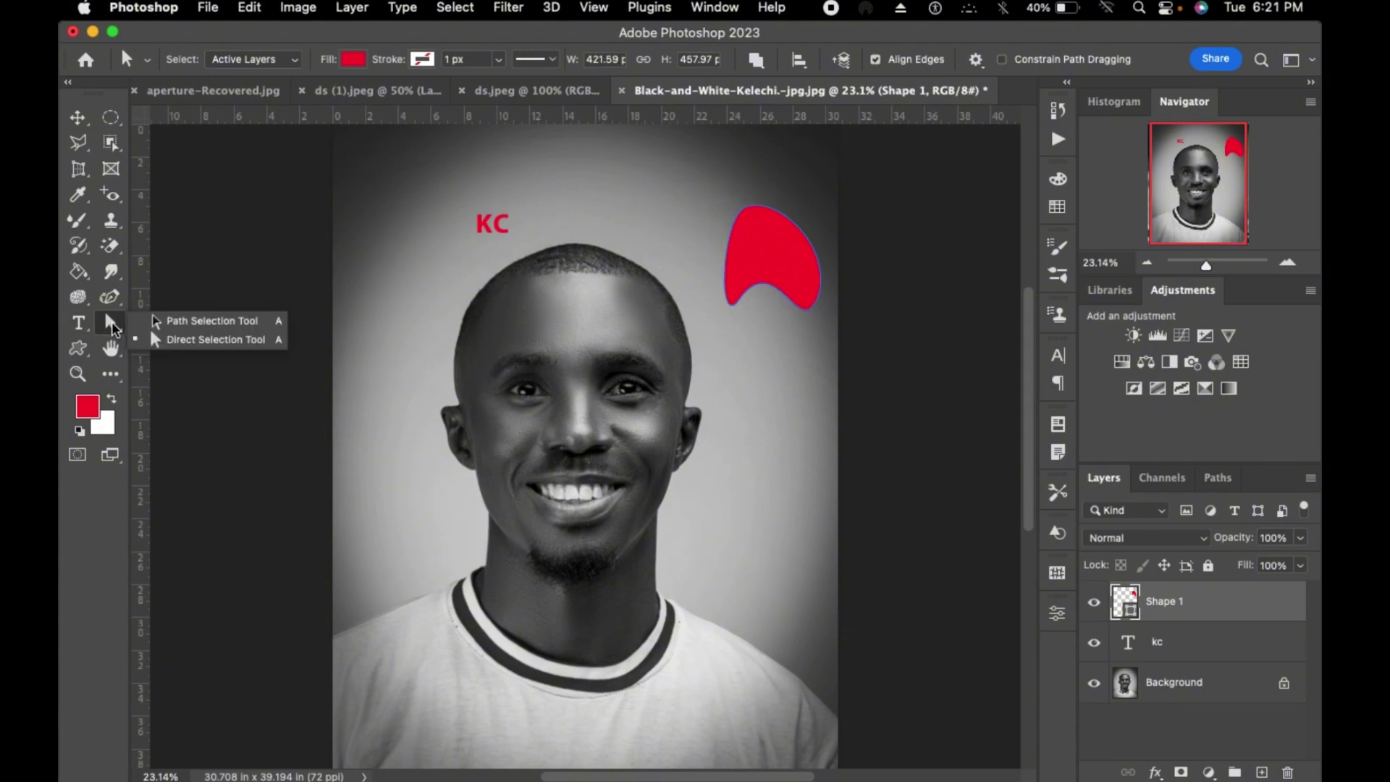
pyautogui.click(210, 335)
pyautogui.moveTo(760, 242); pyautogui.dragTo(407, 256)
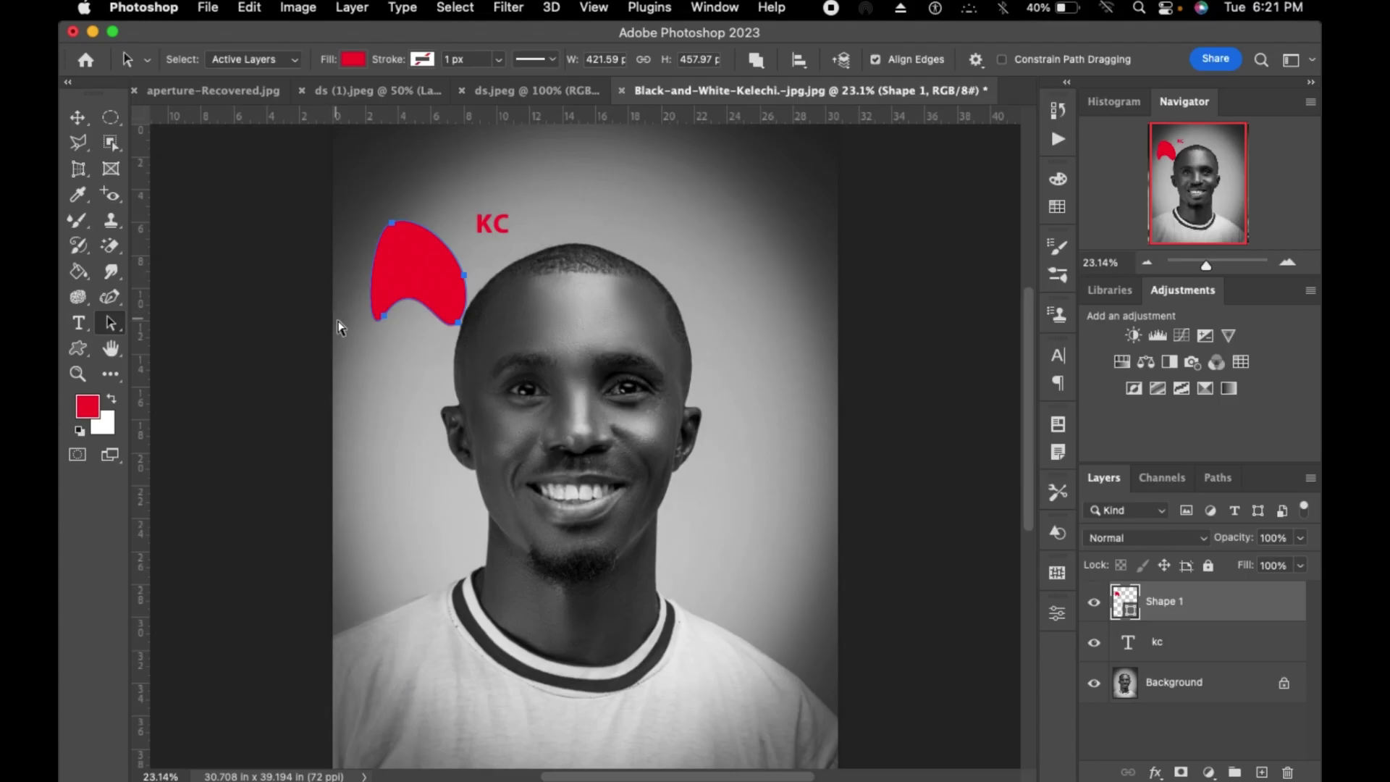
# - Undo the red shape, its path and the KC text so that only the Background layer is left
pyautogui.press('super+z')
pyautogui.press('super+z')
pyautogui.press('super+z')
pyautogui.press('super+z')
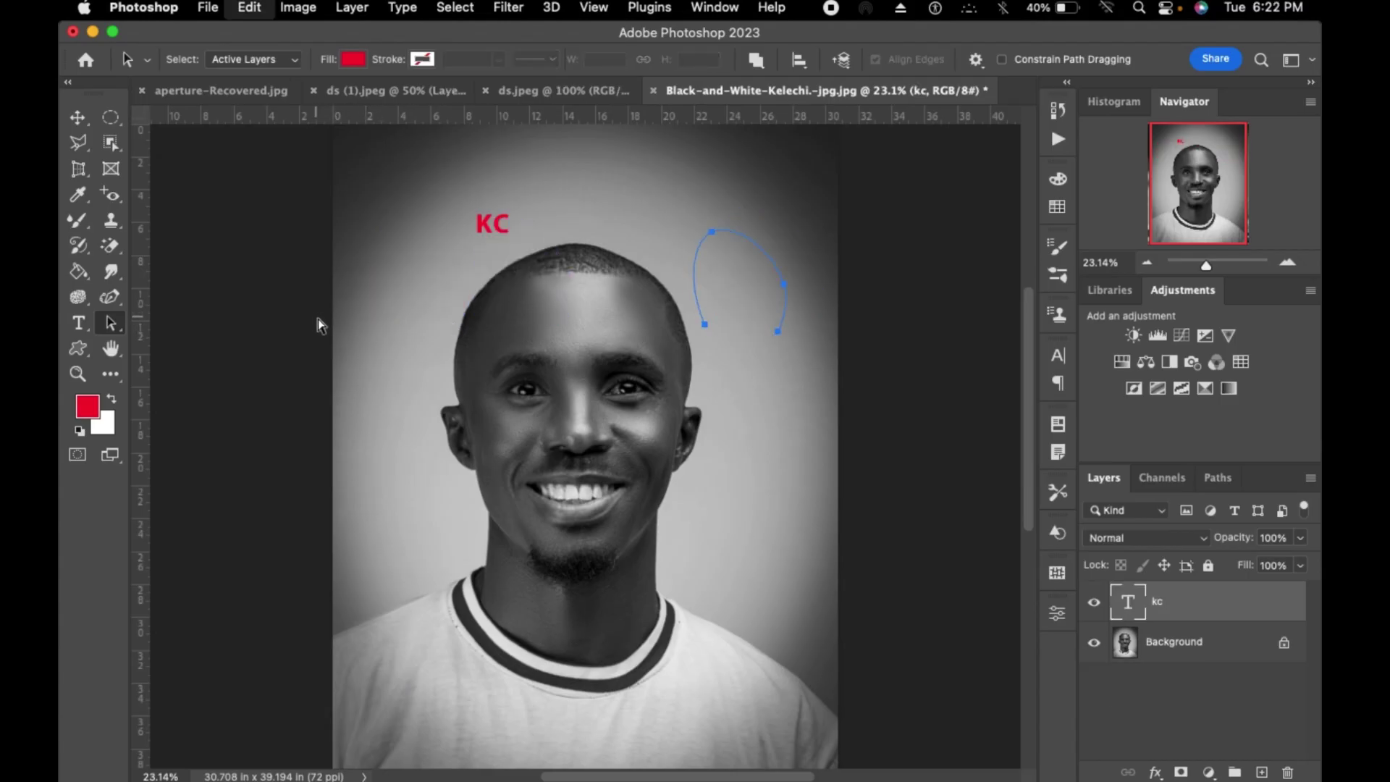
pyautogui.press('super+z')
pyautogui.press('super+z')
pyautogui.press('super+z')
pyautogui.press('super+z')
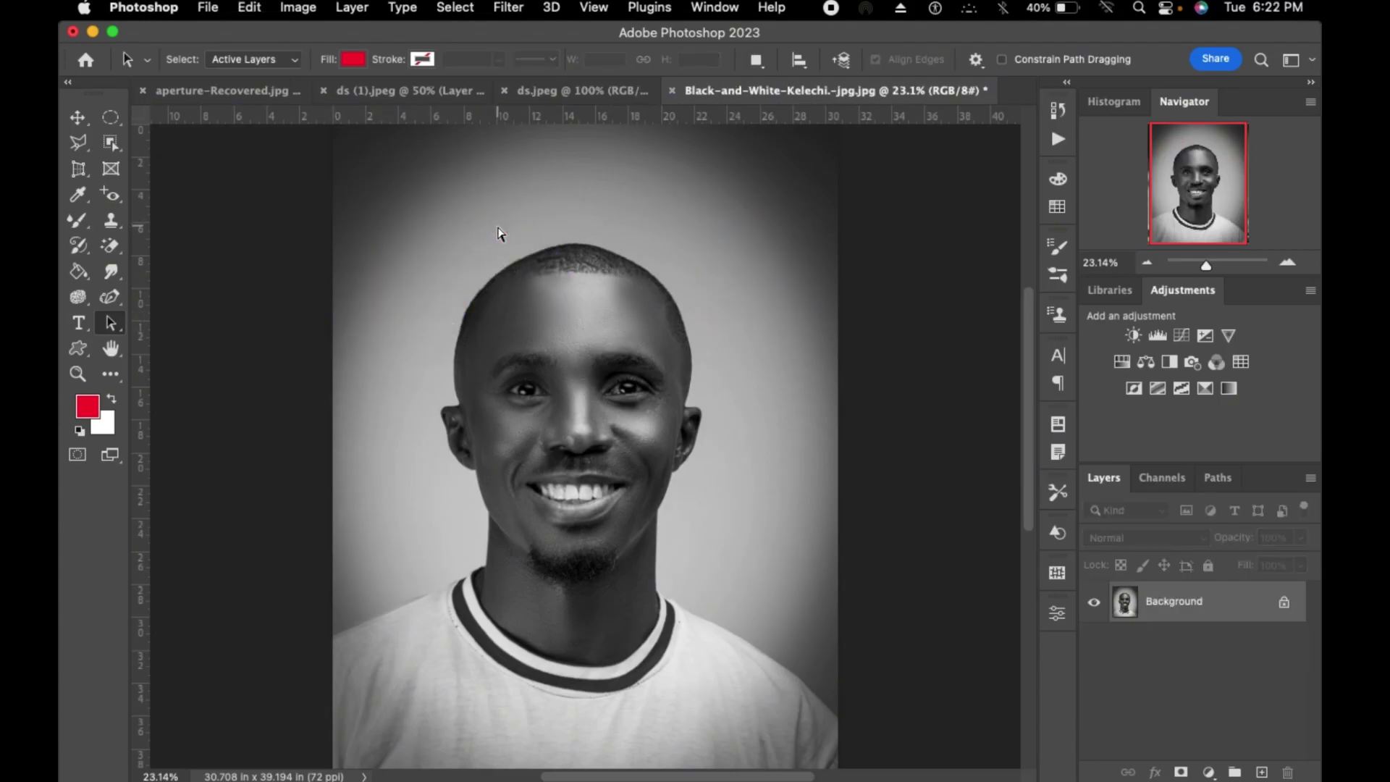
# - Draw a red rectangle about 710 × 329 px in the portrait's upper-left area
pyautogui.click(79, 348)
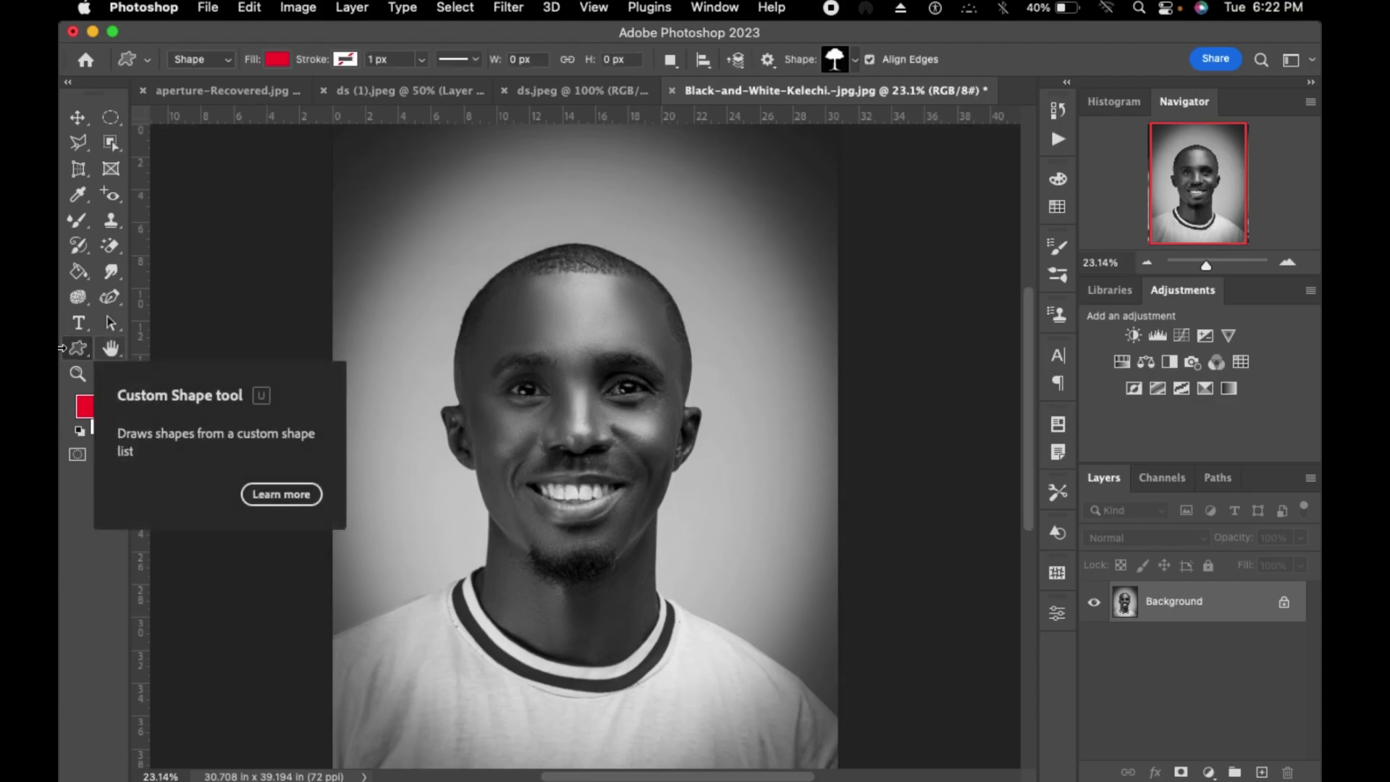
pyautogui.rightClick(78, 350)
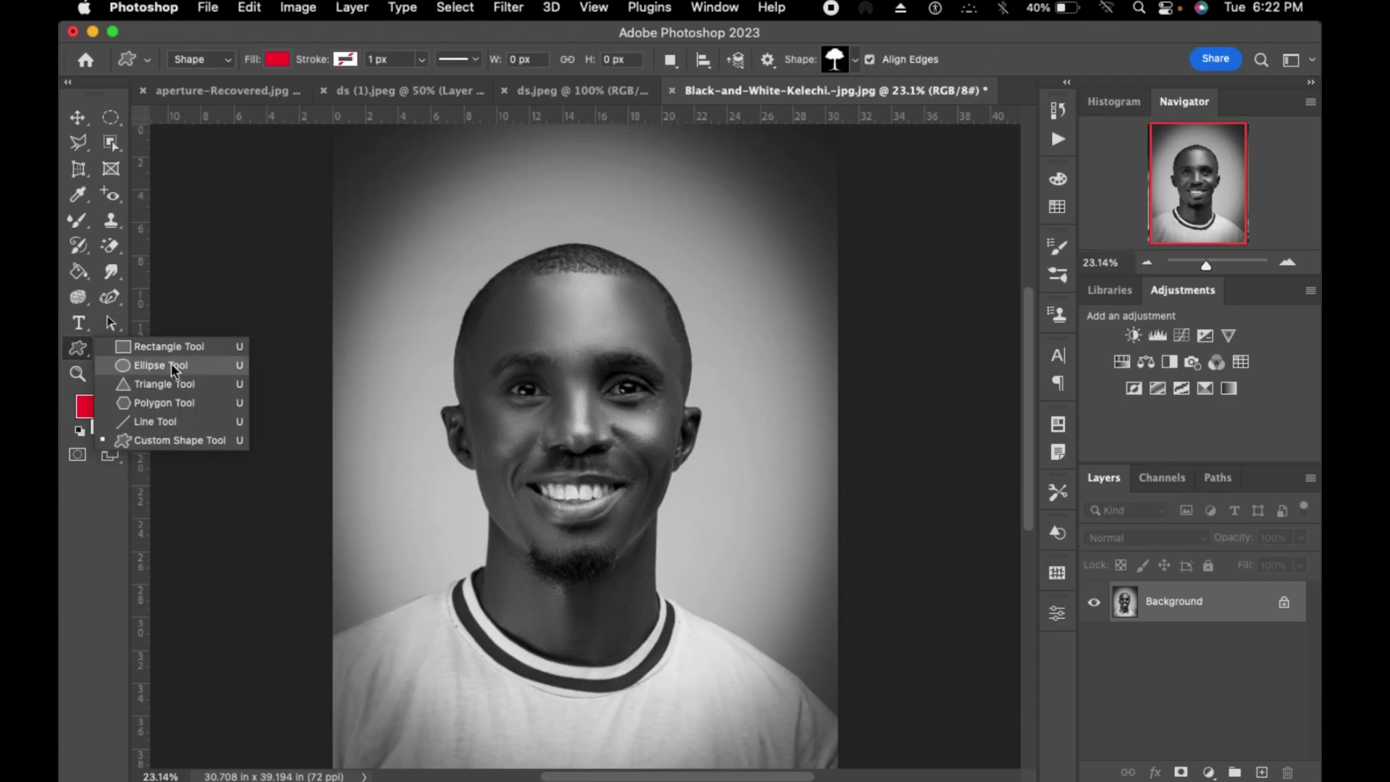
pyautogui.click(163, 346)
pyautogui.moveTo(368, 162); pyautogui.dragTo(531, 237)
# - Draw a red ellipse about 690 × 546 px in the portrait's upper right and a perfect circle about 1333 px wide over the face
pyautogui.rightClick(84, 345)
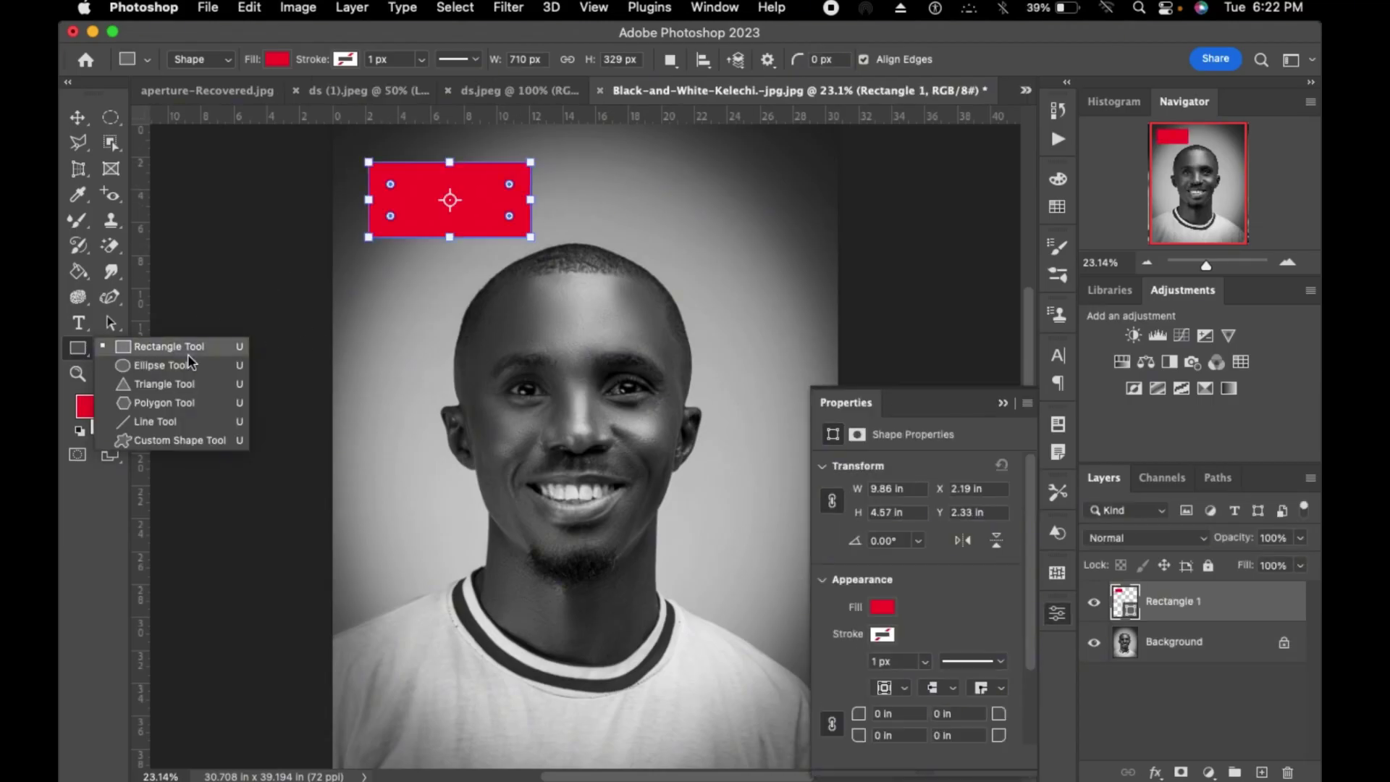
pyautogui.click(177, 361)
pyautogui.moveTo(626, 151)
pyautogui.mouseDown()
pyautogui.moveTo(731, 206)
pyautogui.moveTo(783, 276)
pyautogui.mouseUp()
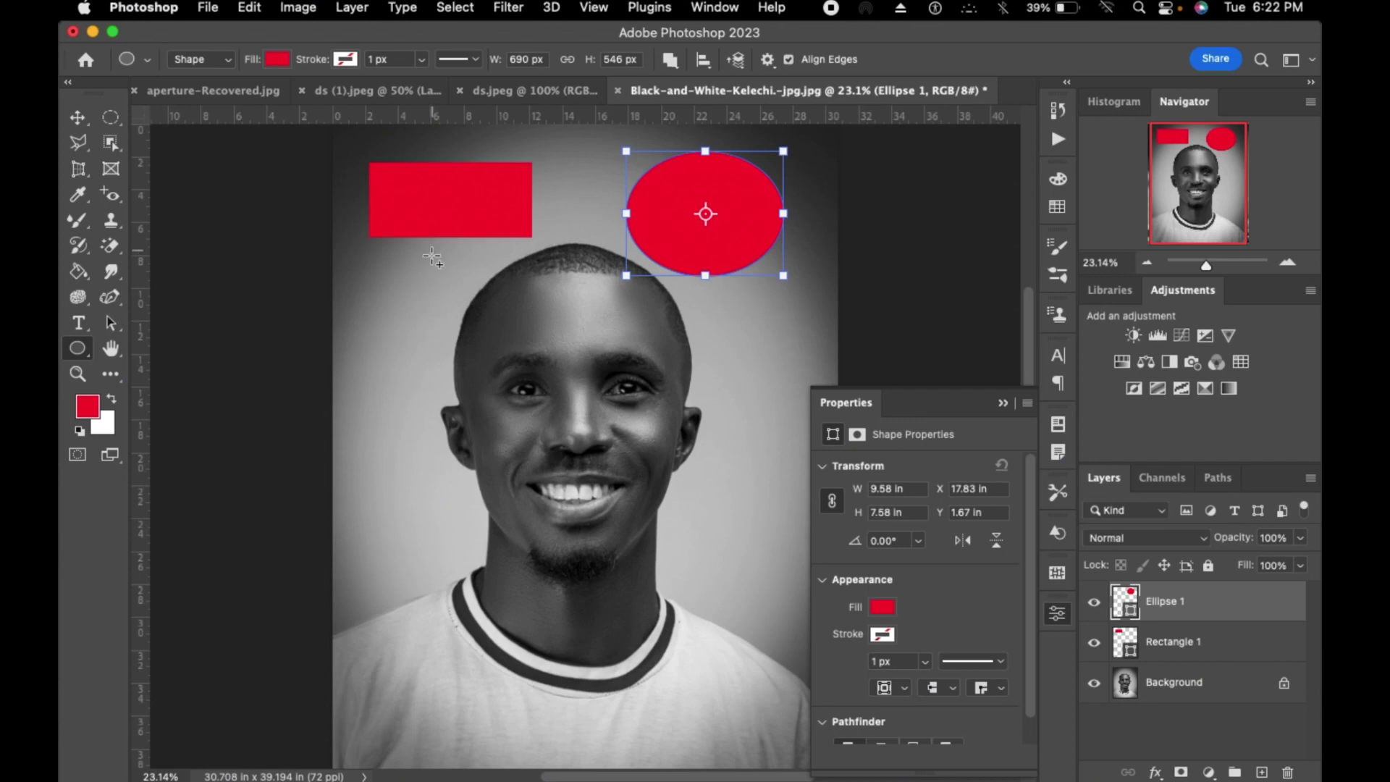
pyautogui.press('shift')
pyautogui.moveTo(380, 279); pyautogui.dragTo(715, 582)
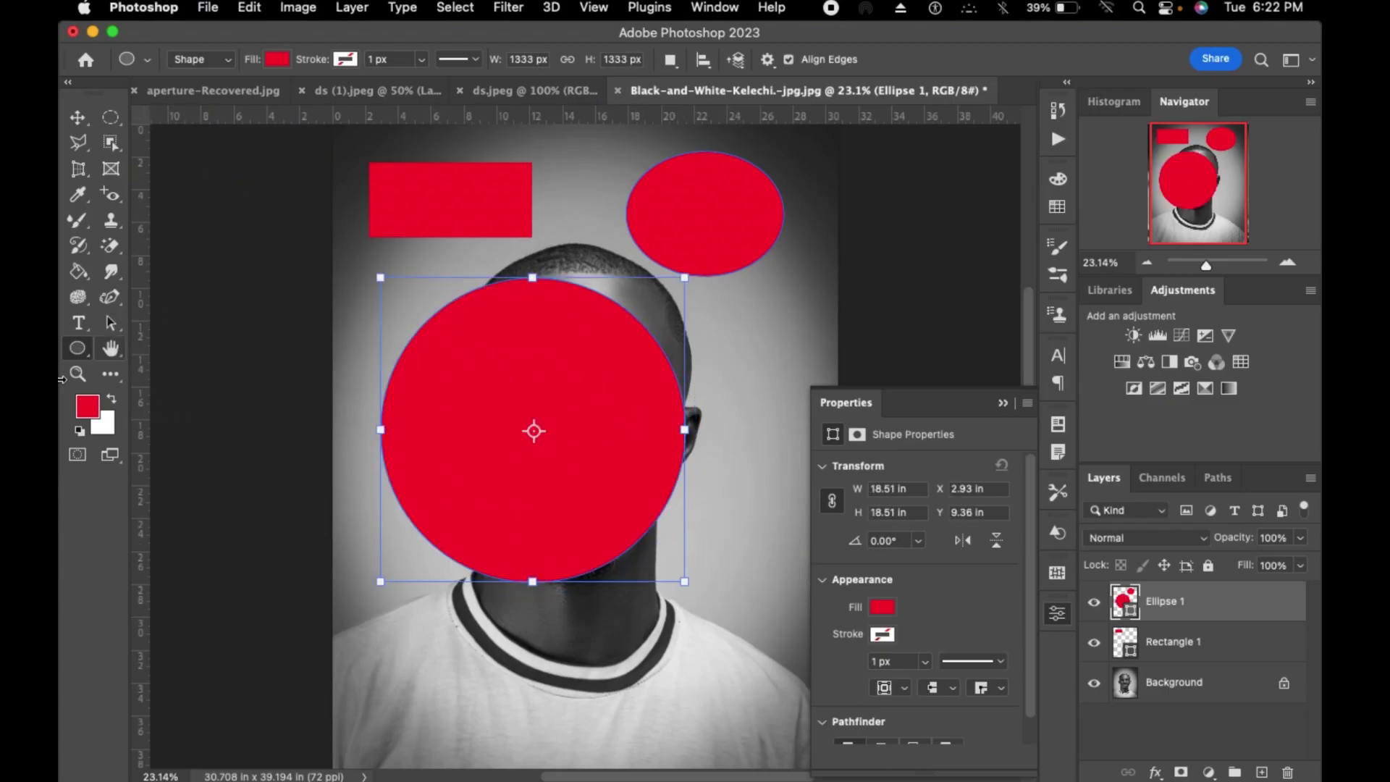
# - Draw a red eight-sided polygon about 396 × 696 px beside the ear, right of the circle
pyautogui.click(110, 348)
pyautogui.click(76, 351)
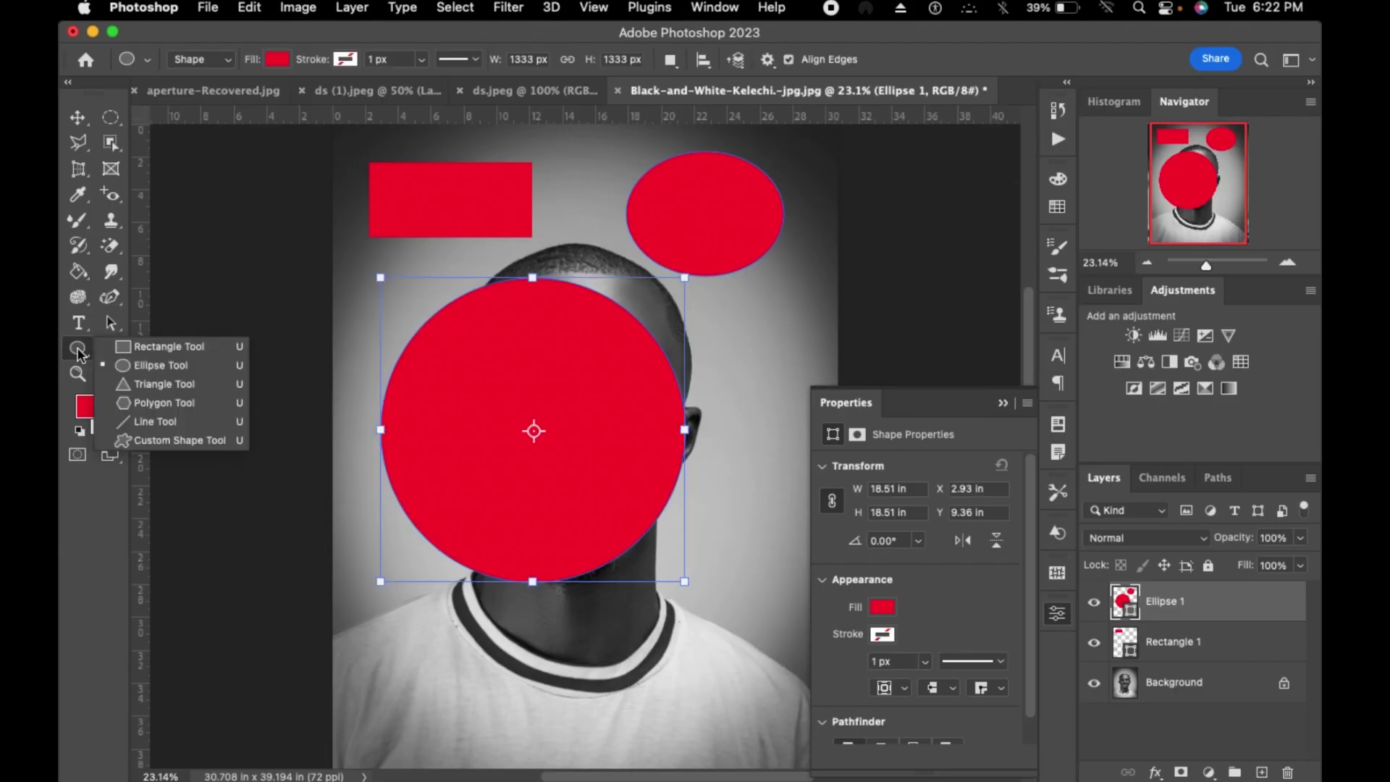
pyautogui.click(161, 403)
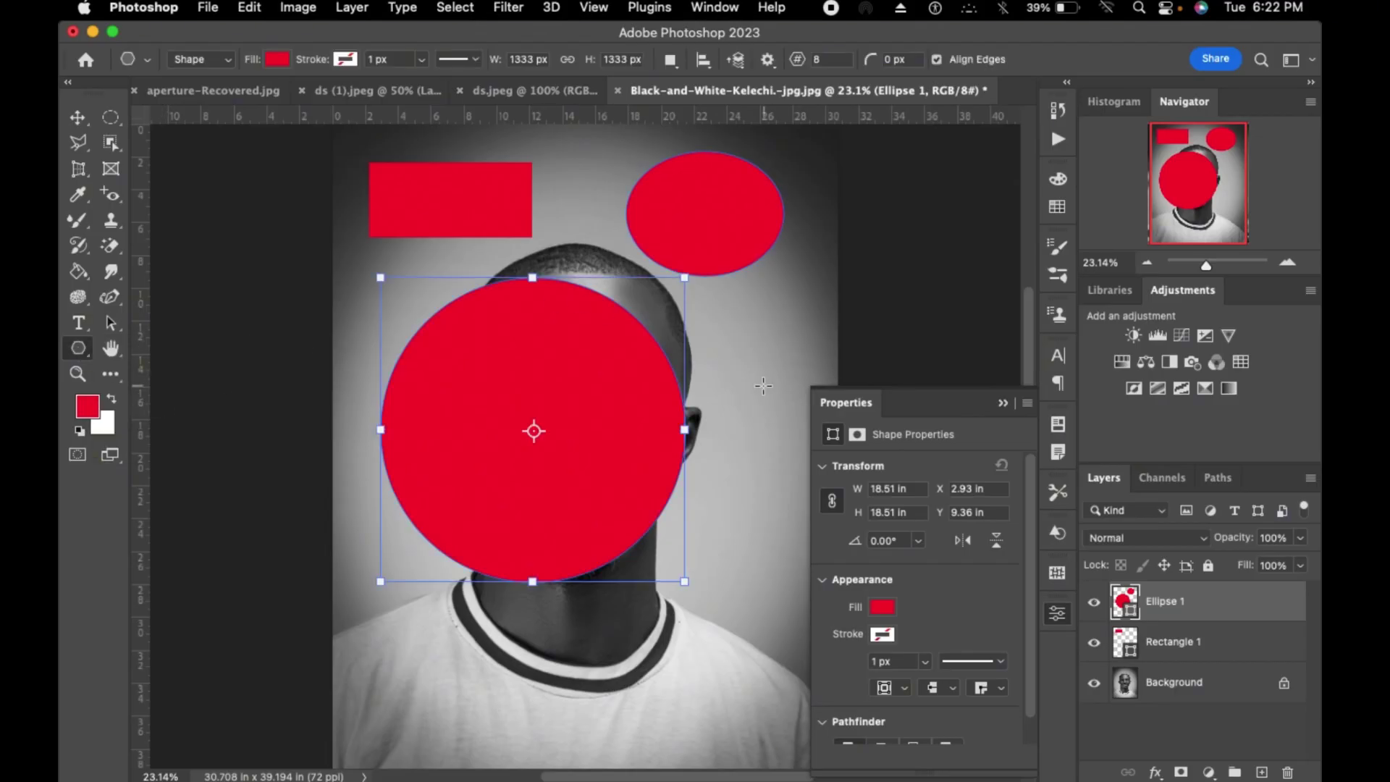
pyautogui.moveTo(728, 340); pyautogui.dragTo(818, 498)
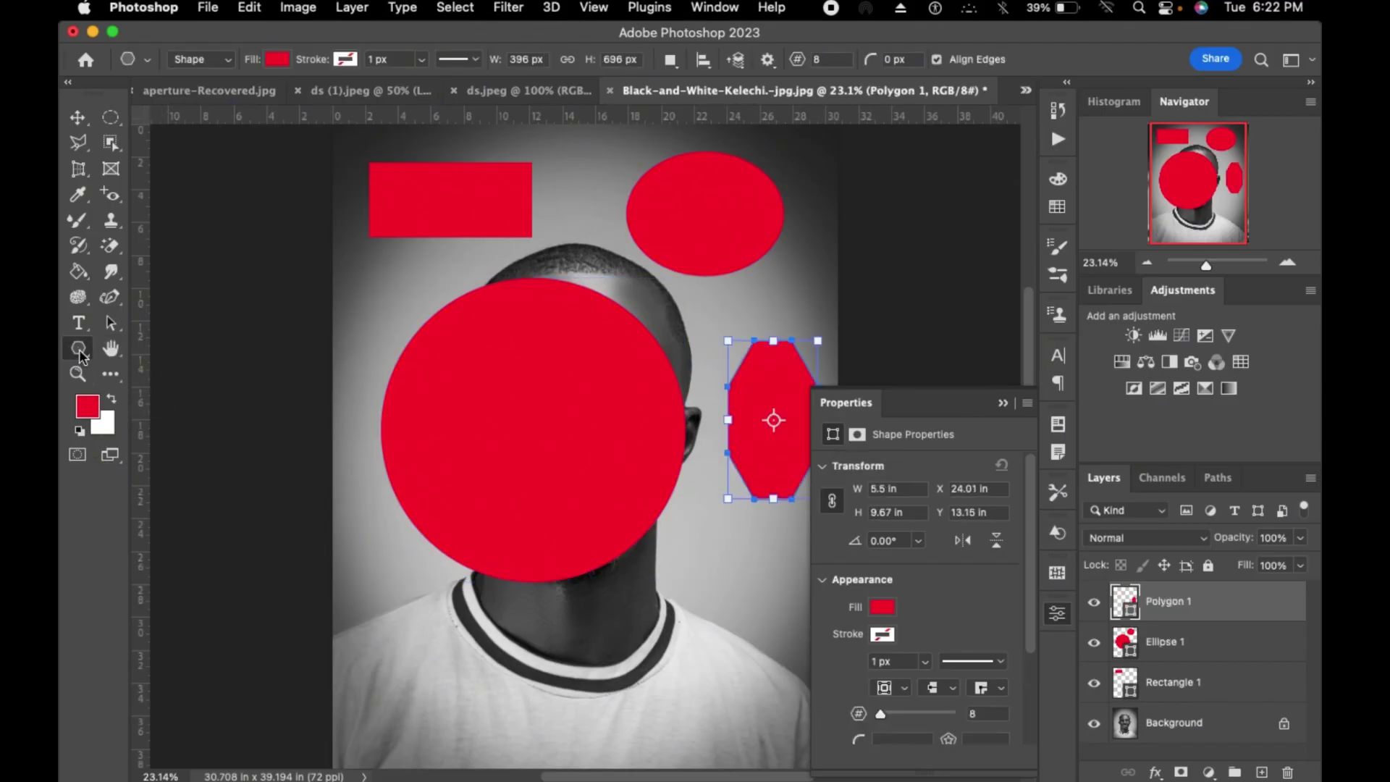
# - Draw a nearly horizontal line about 727 px long with a 10 px weight just below the rectangle
pyautogui.click(80, 350)
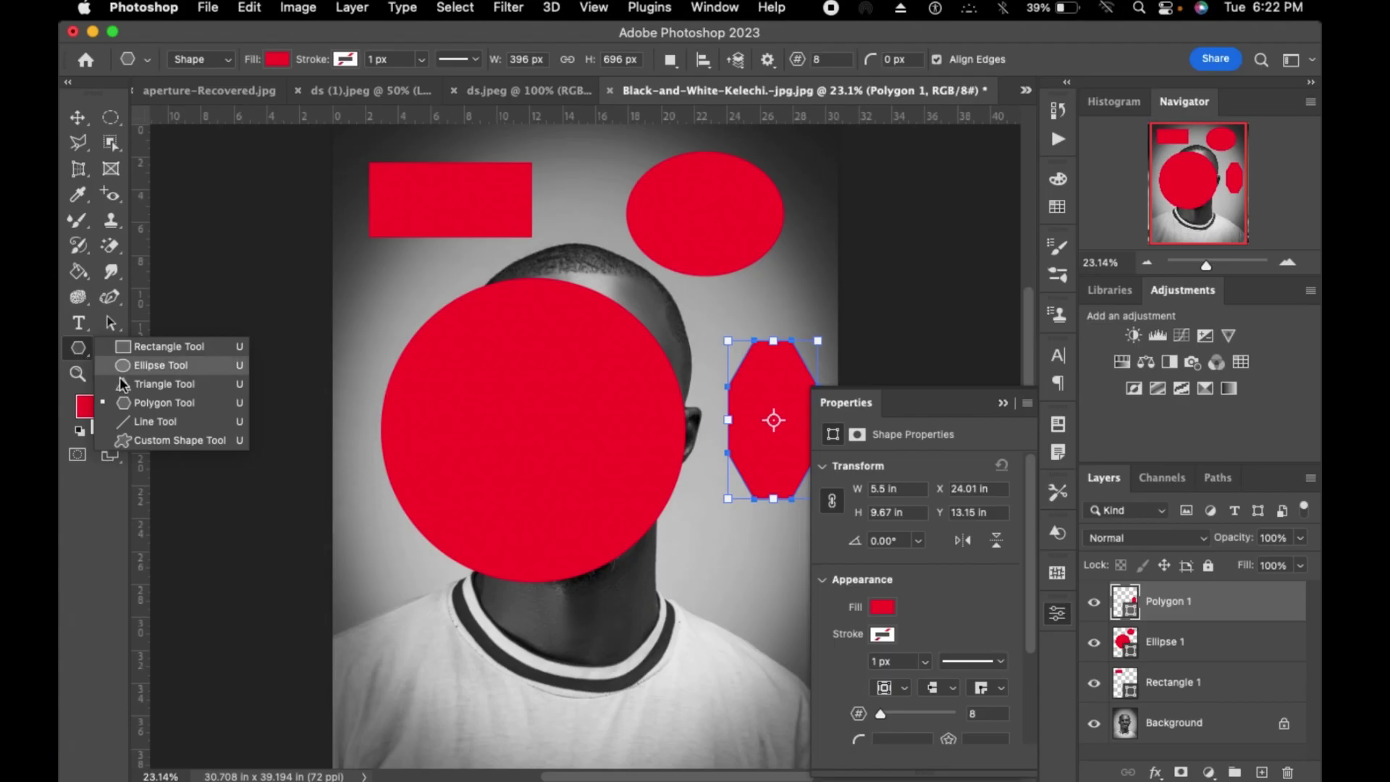
pyautogui.click(147, 422)
pyautogui.moveTo(357, 268); pyautogui.dragTo(523, 269)
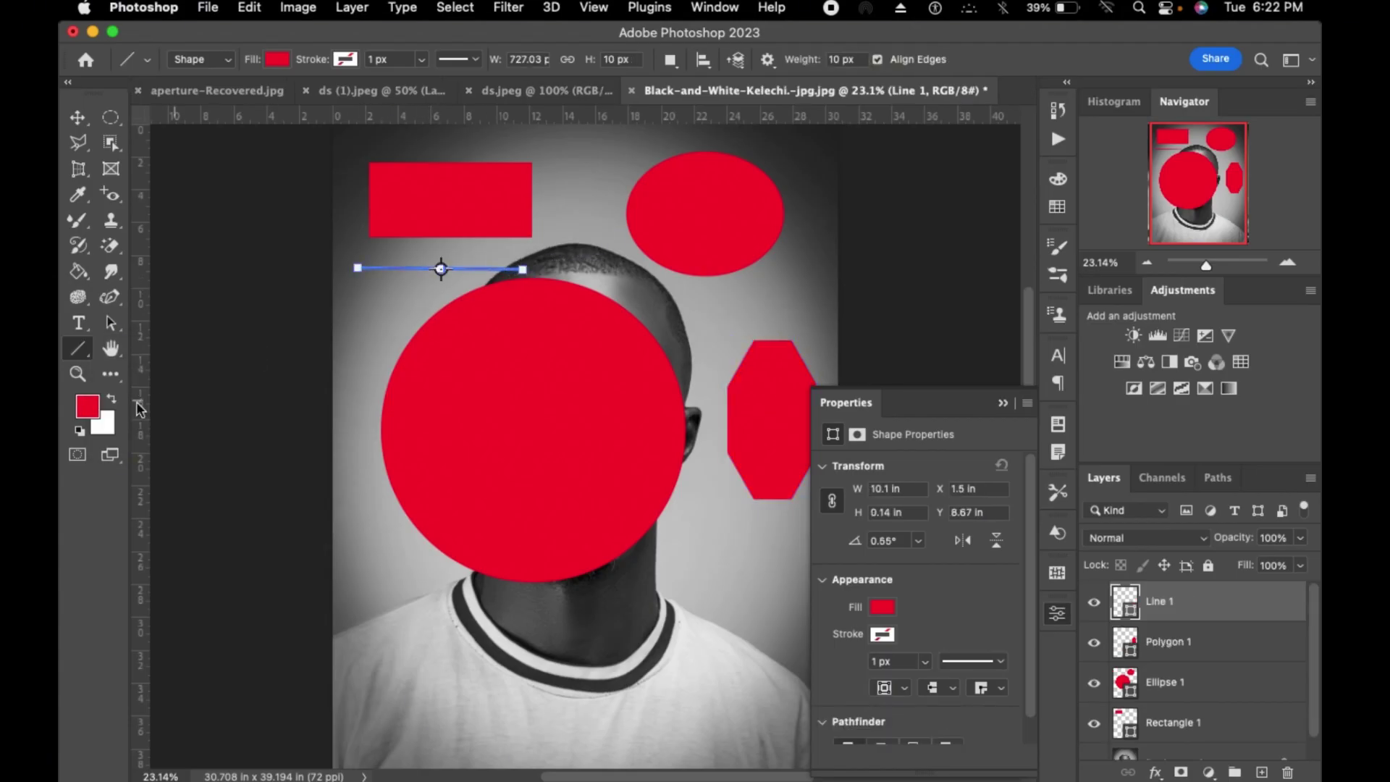
# - Place the tree custom shape, about 645 × 469 px, below the polygon and collapse the shape properties
pyautogui.click(79, 349)
pyautogui.click(196, 452)
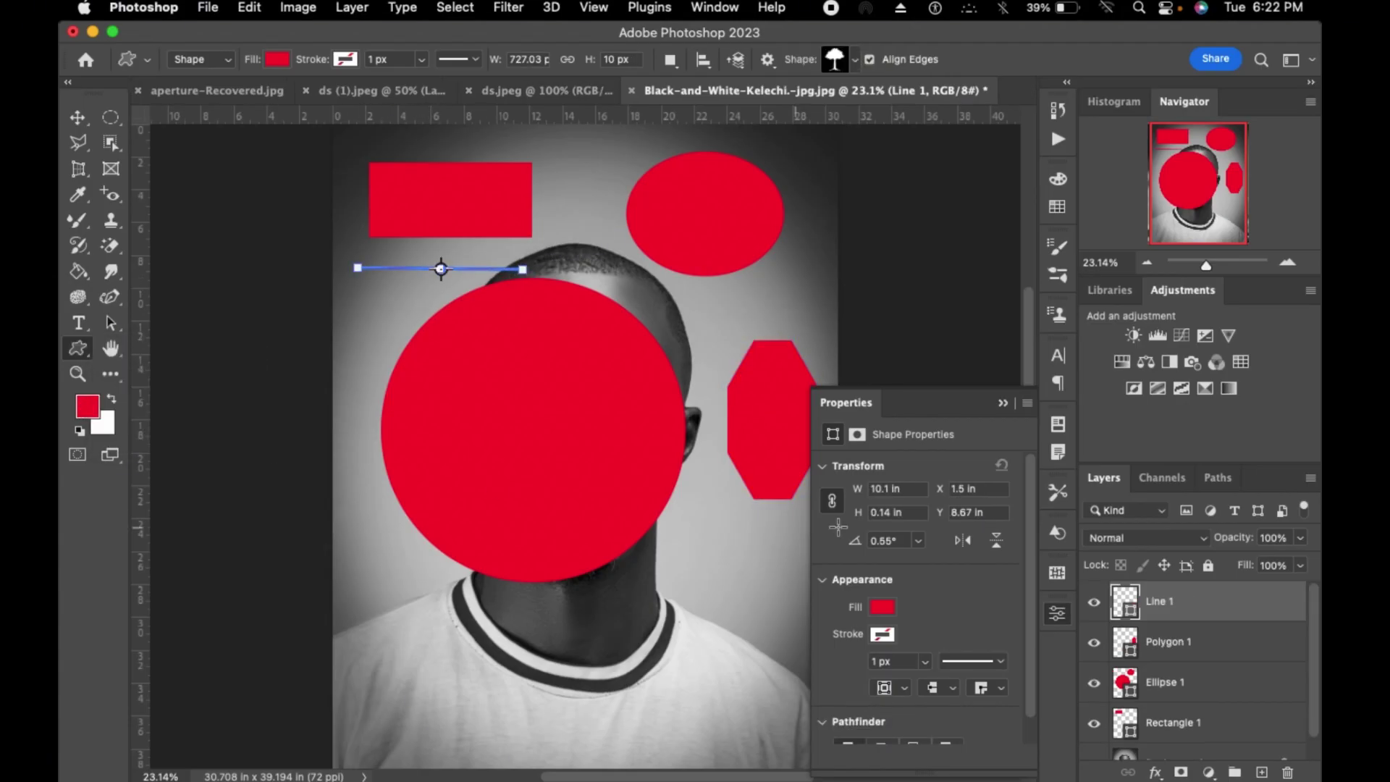
pyautogui.moveTo(681, 522); pyautogui.dragTo(827, 629)
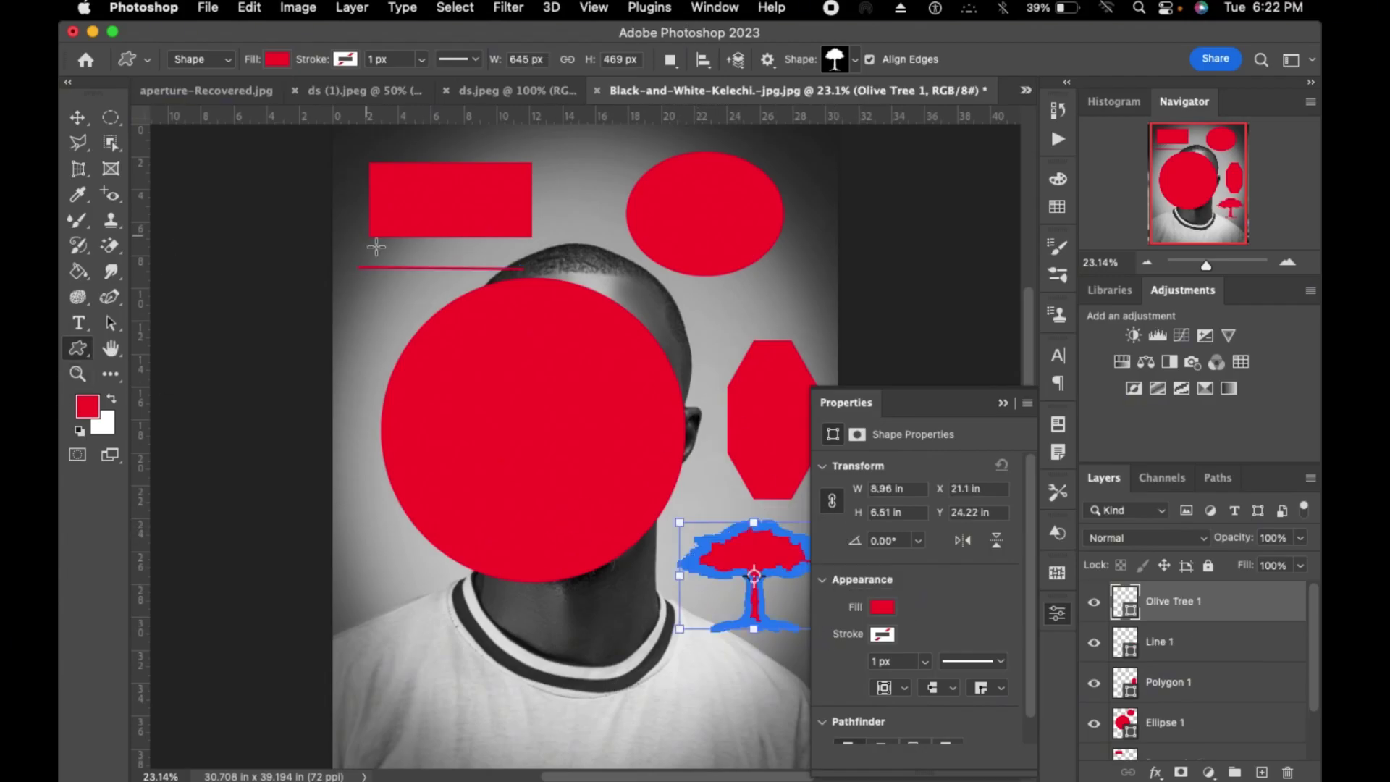
pyautogui.click(1003, 404)
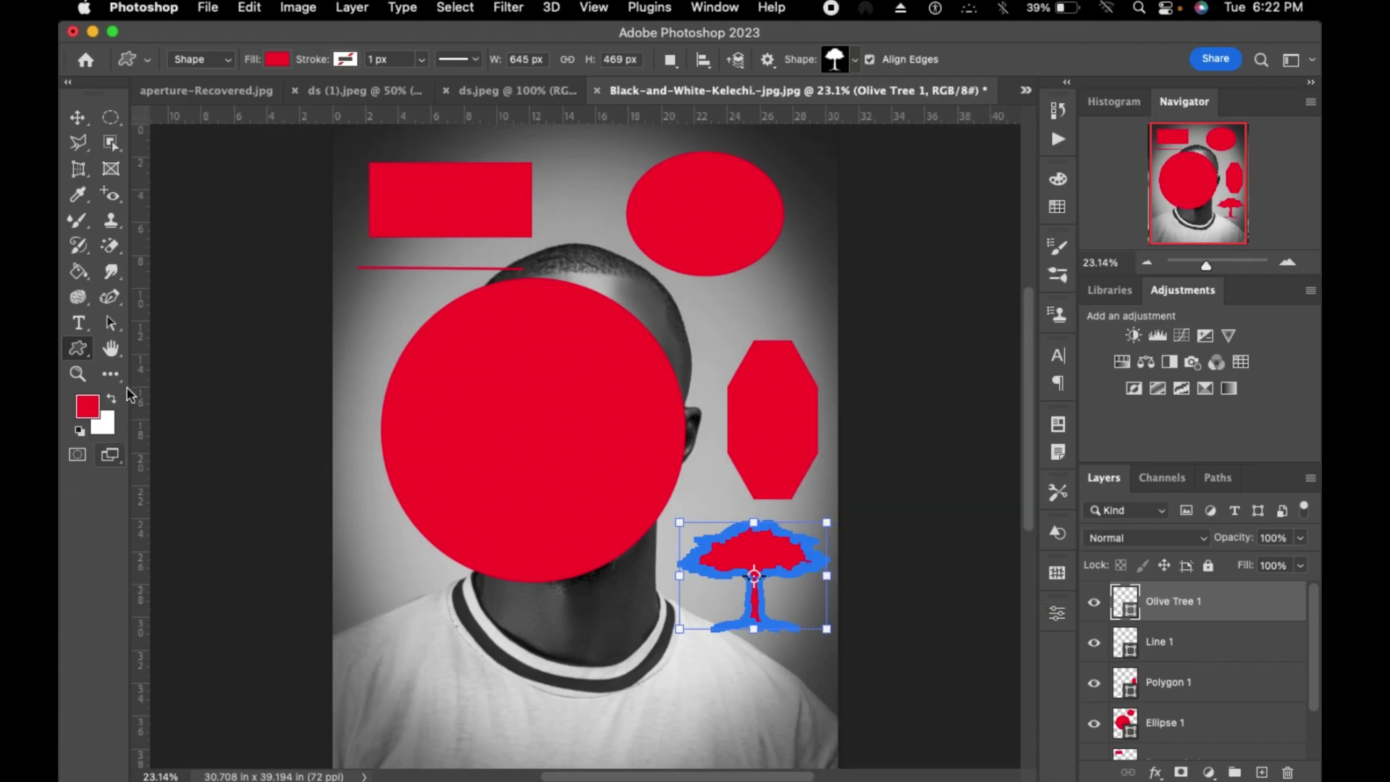
# - Place the elephant custom shape from the Wild Animals set, about 568 × 518 px, over the shirt's left shoulder area
pyautogui.click(852, 63)
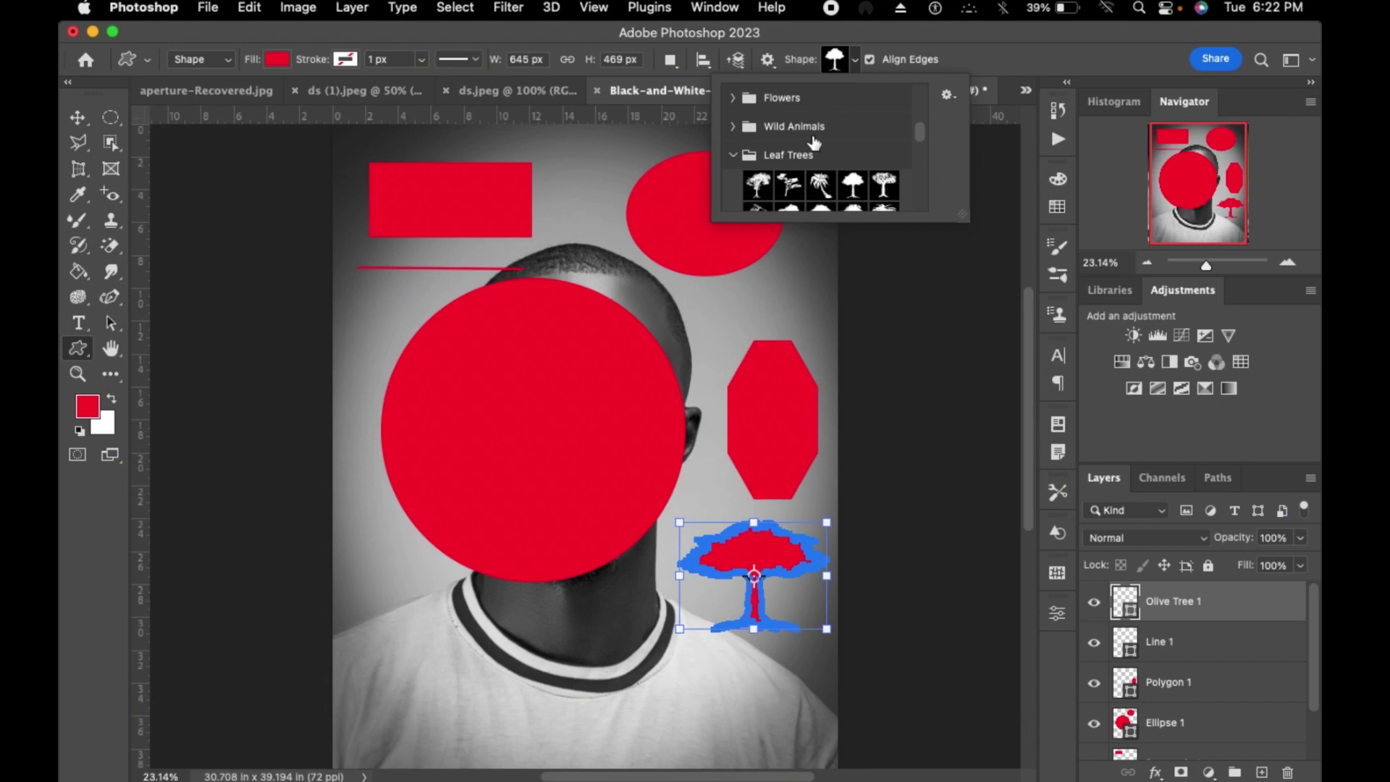
pyautogui.scroll(-5, 814, 143)
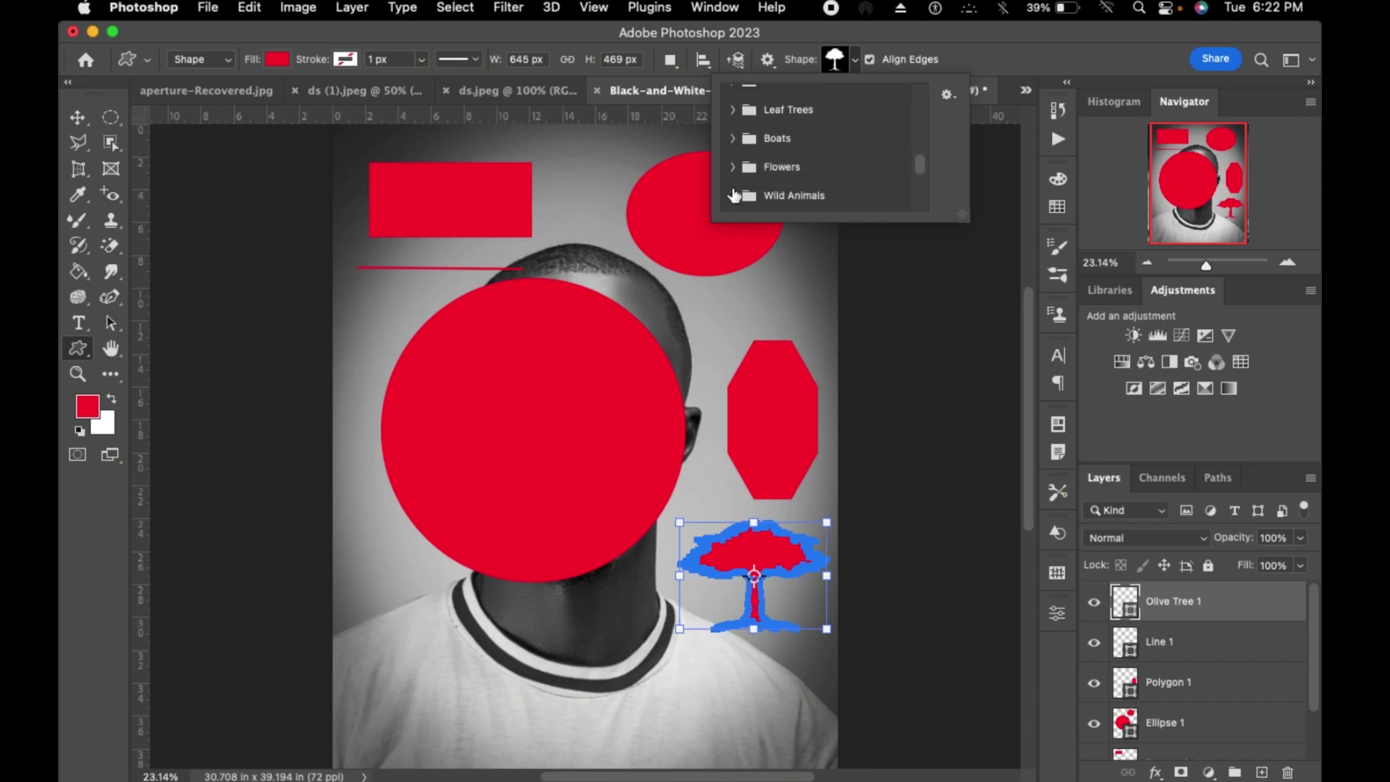
pyautogui.click(796, 196)
pyautogui.scroll(-2, 794, 188)
pyautogui.click(788, 126)
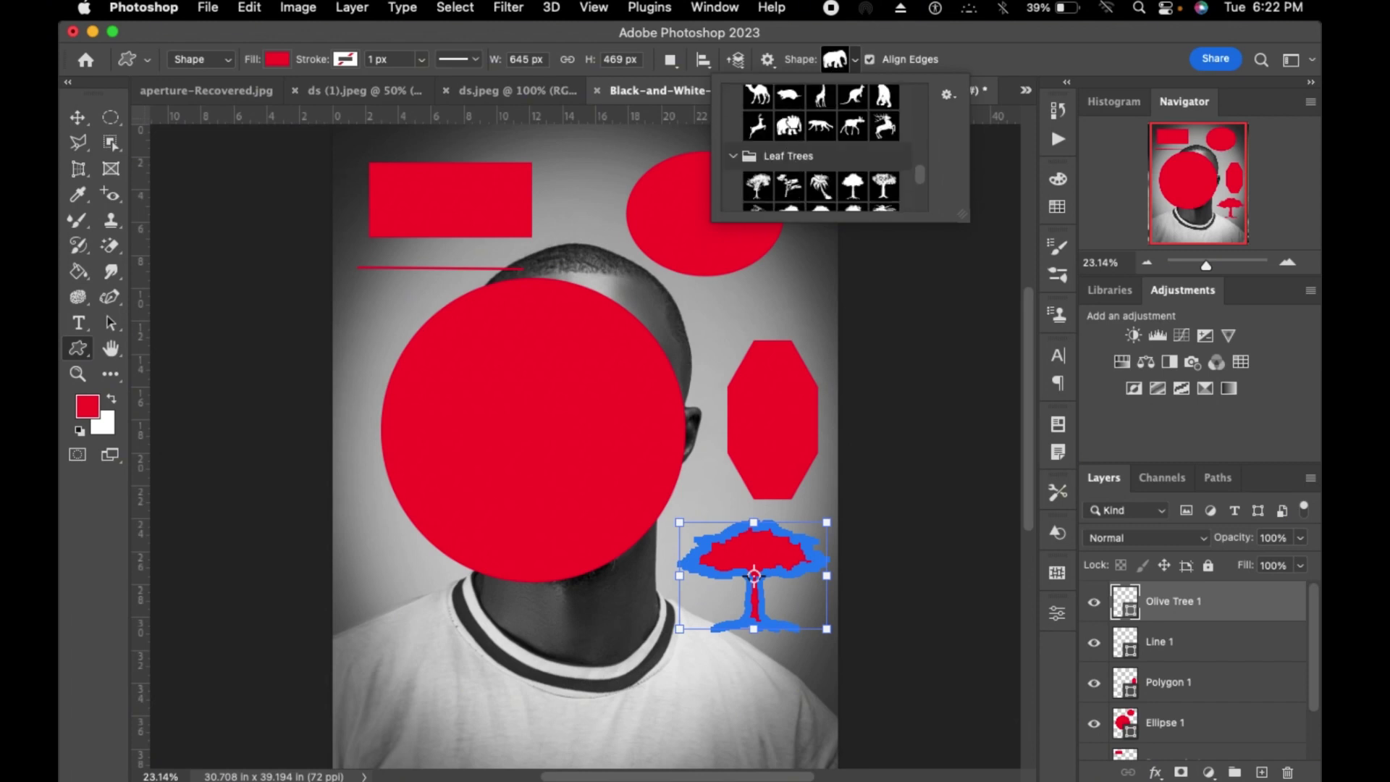
pyautogui.moveTo(388, 590); pyautogui.dragTo(520, 702)
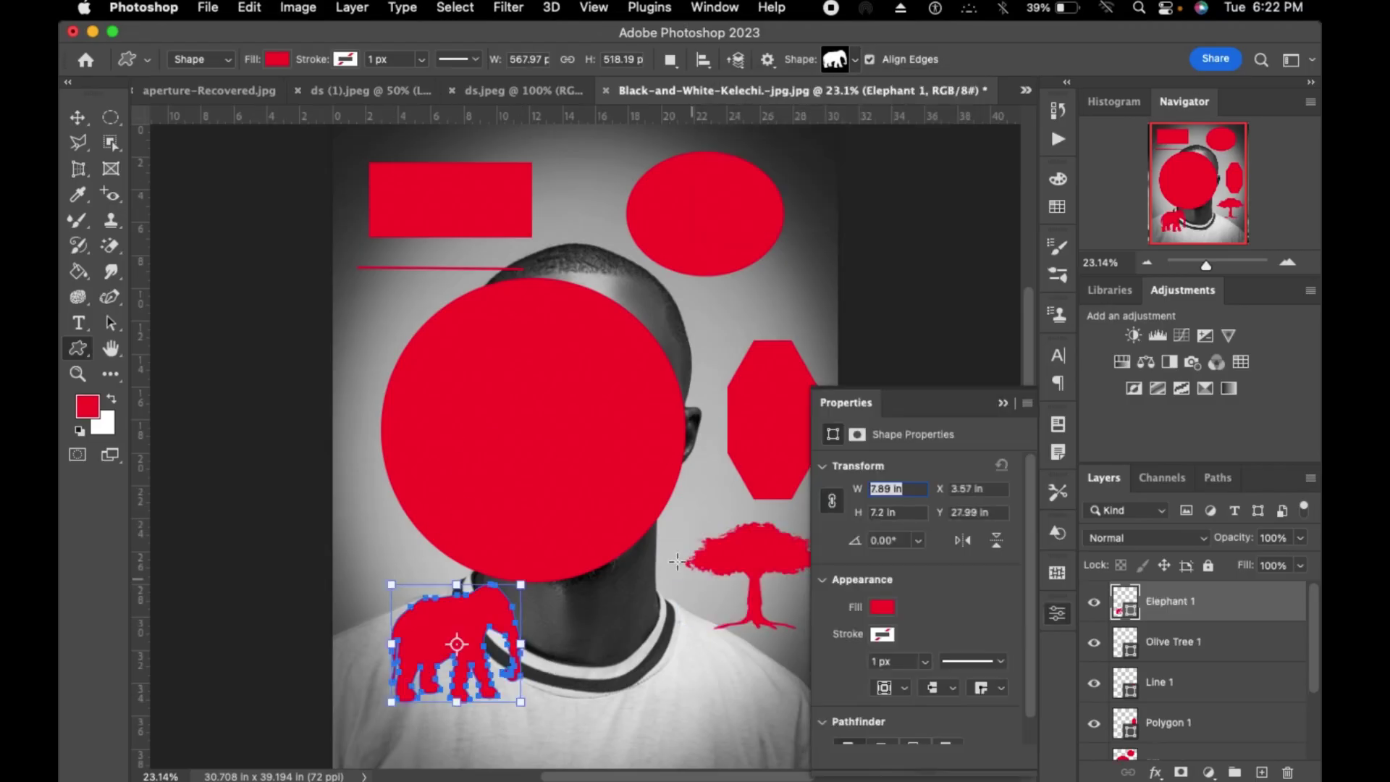
pyautogui.click(1003, 403)
# - Change the rectangle's fill colour to turquoise #05f8cd
pyautogui.scroll(-3, 1169, 621)
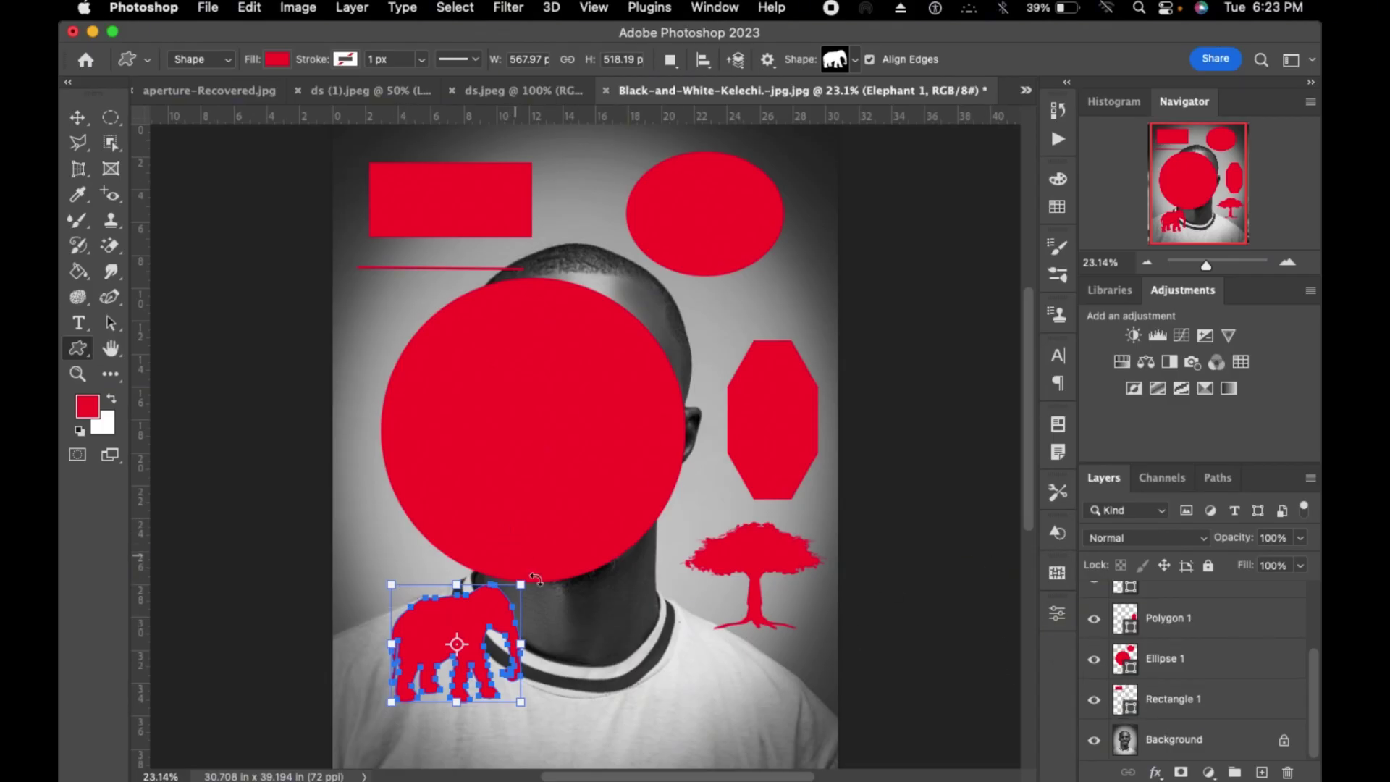
pyautogui.doubleClick(1132, 713)
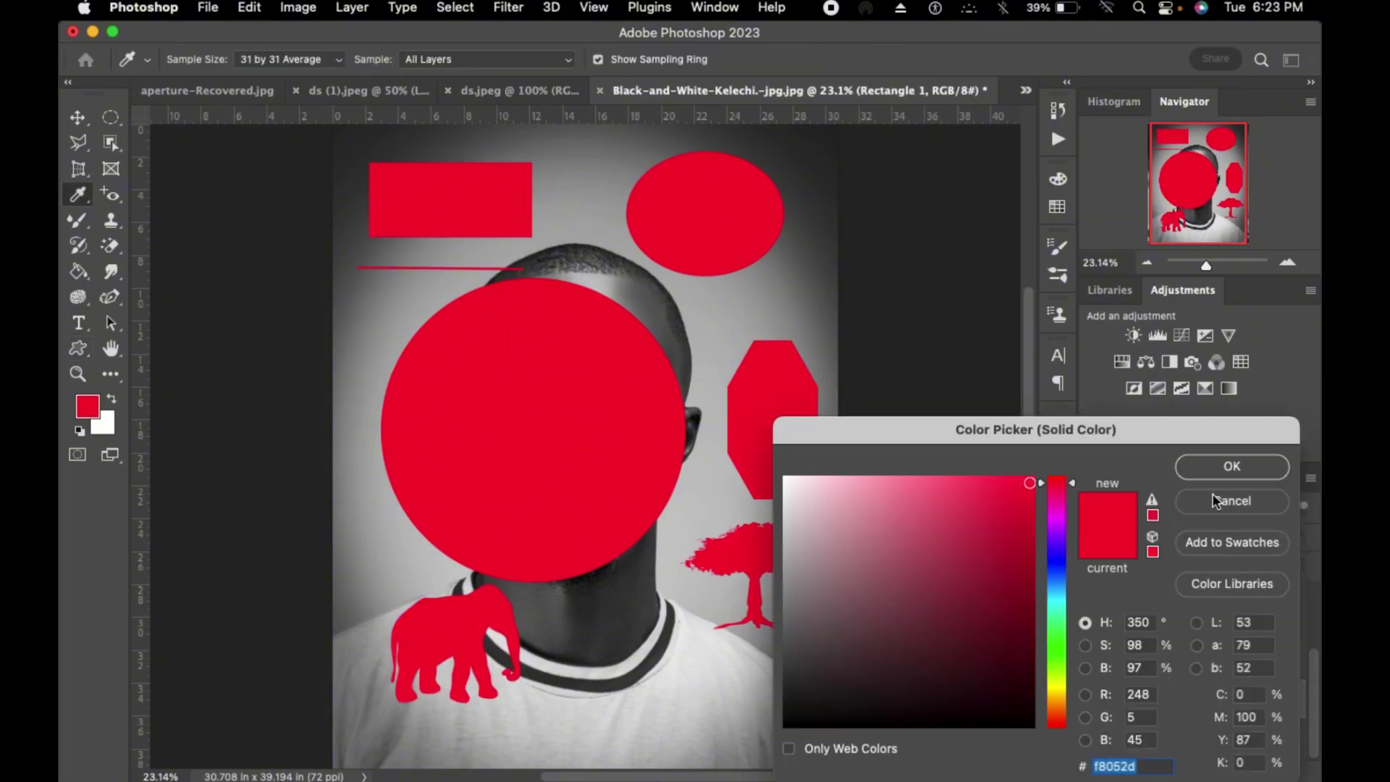
pyautogui.click(1216, 501)
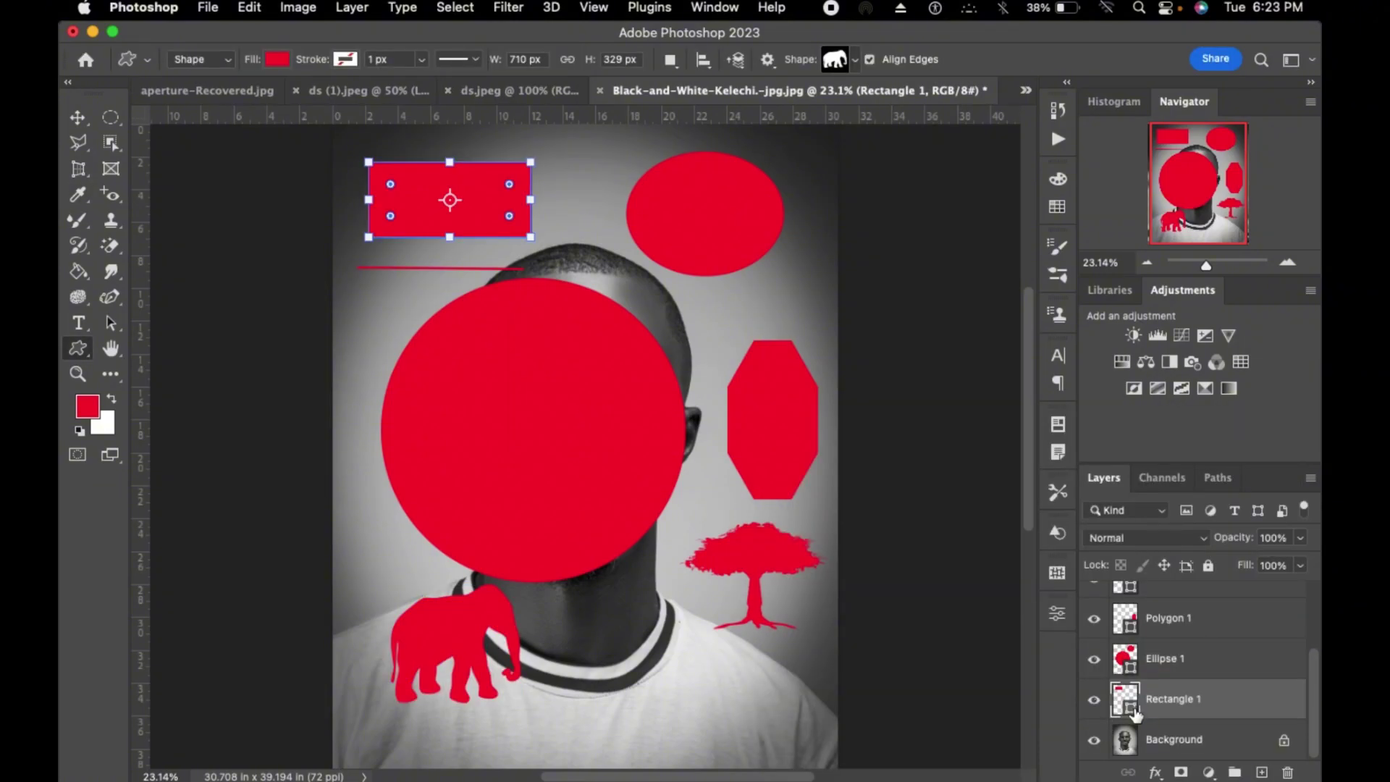
pyautogui.doubleClick(1132, 713)
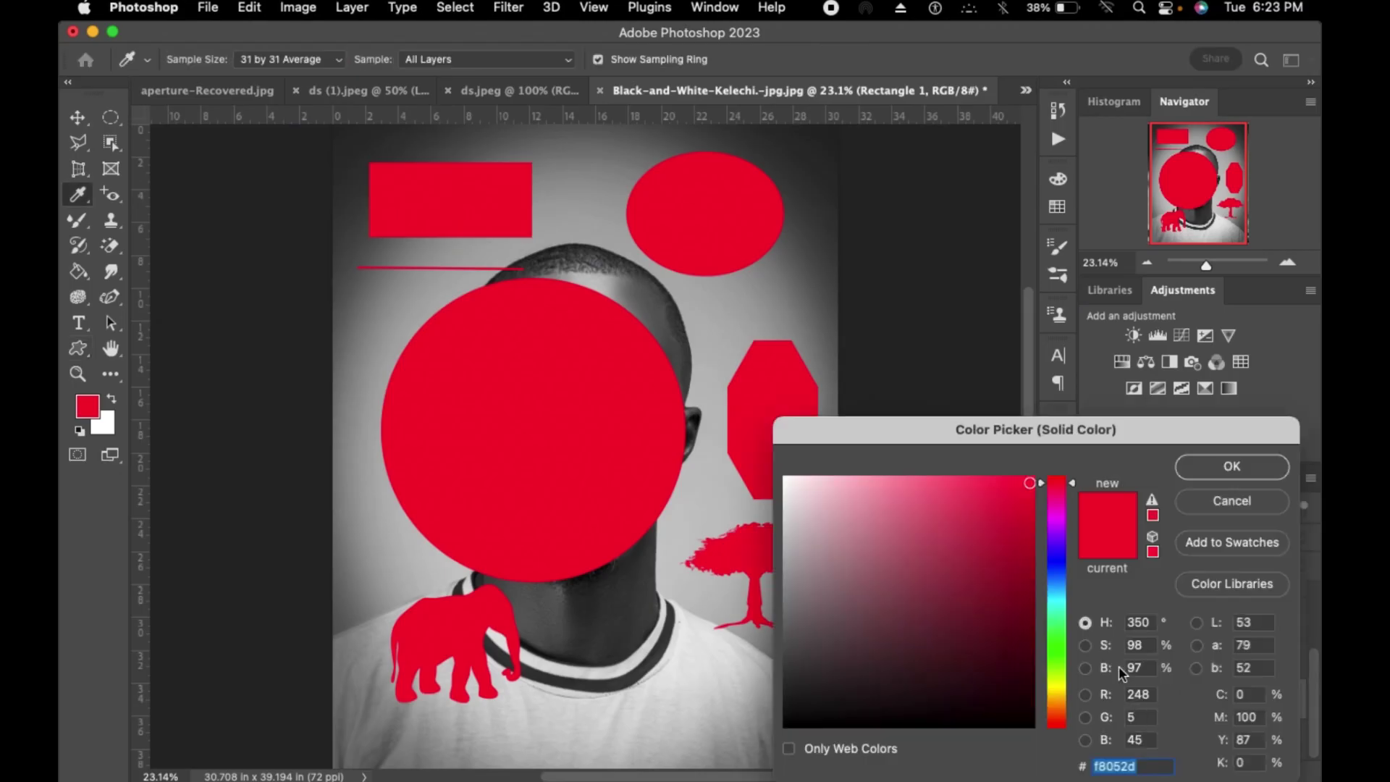
pyautogui.click(1056, 606)
pyautogui.click(1223, 467)
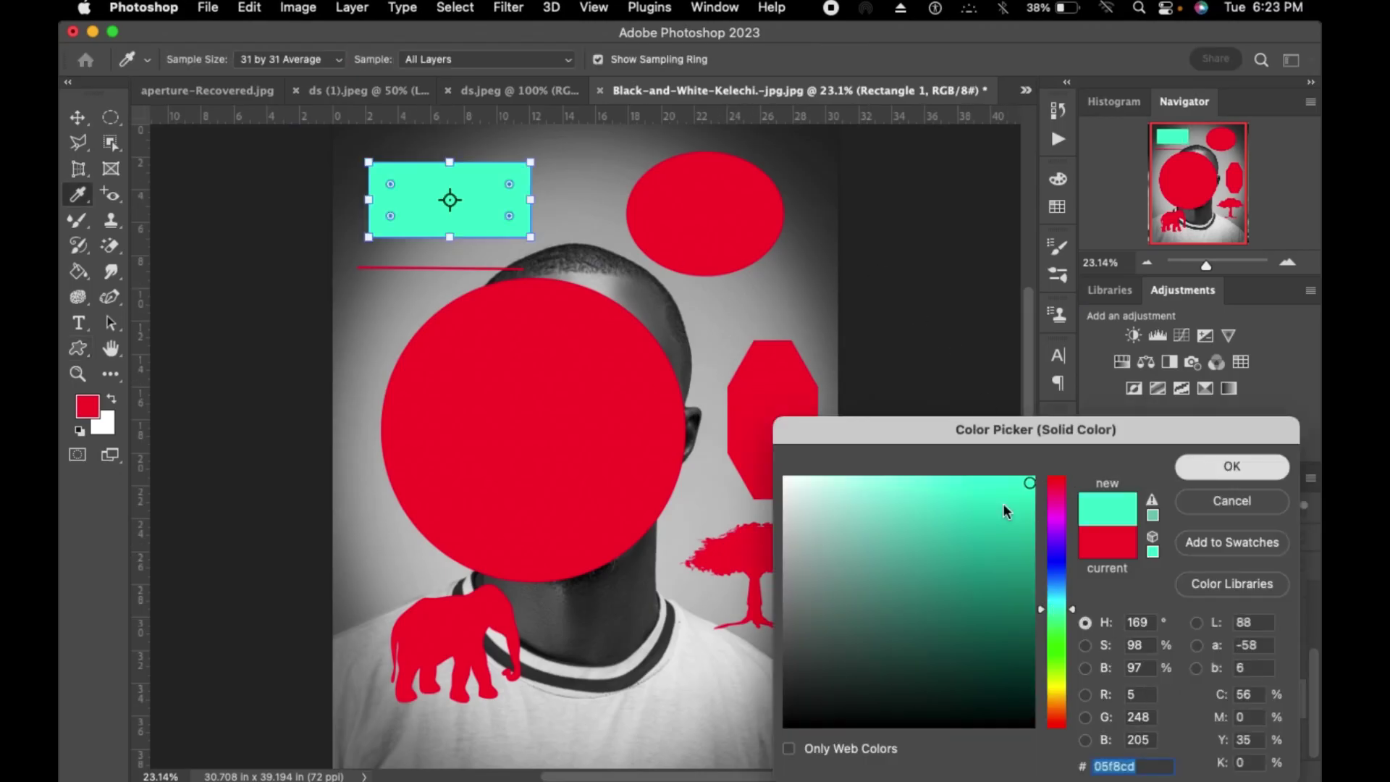
# - Change the elephant shape's fill colour to bright green #4ff805
pyautogui.click(79, 119)
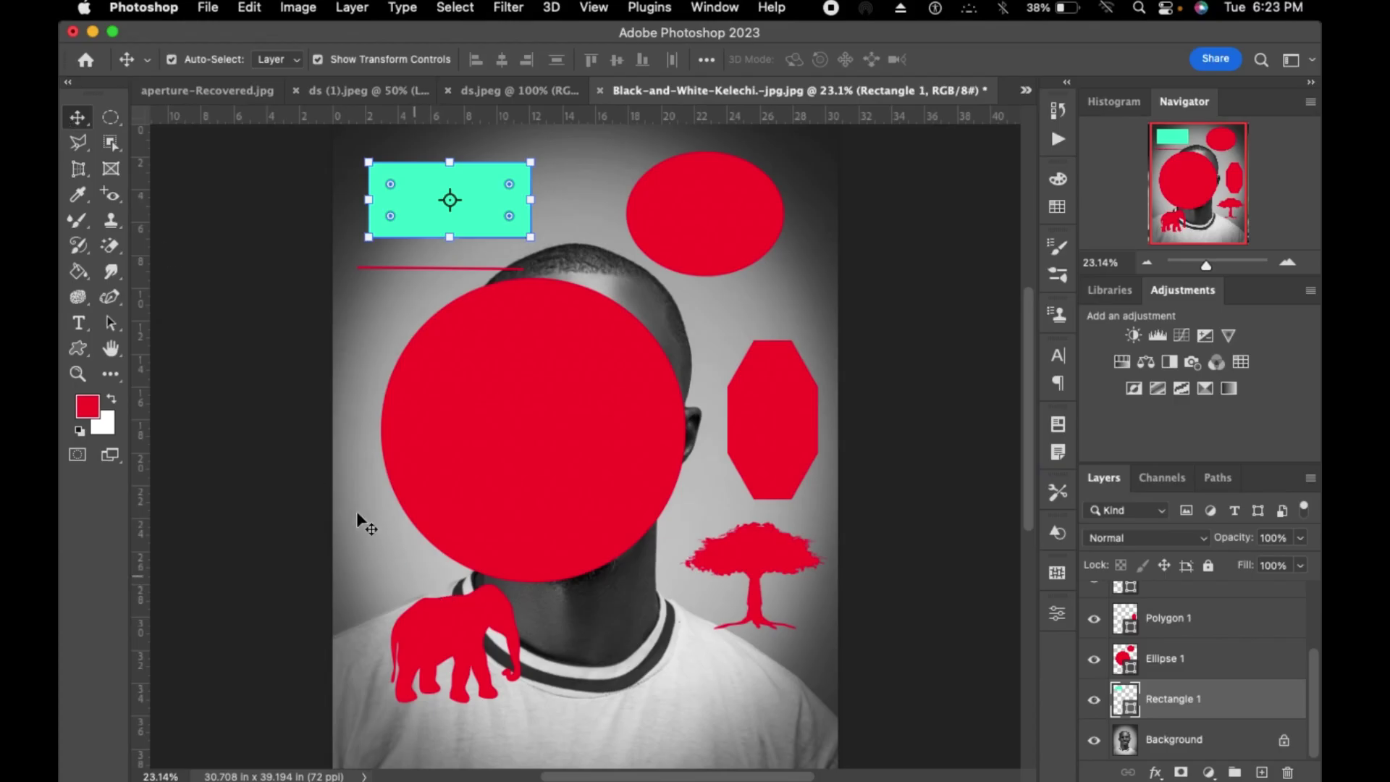
pyautogui.click(474, 655)
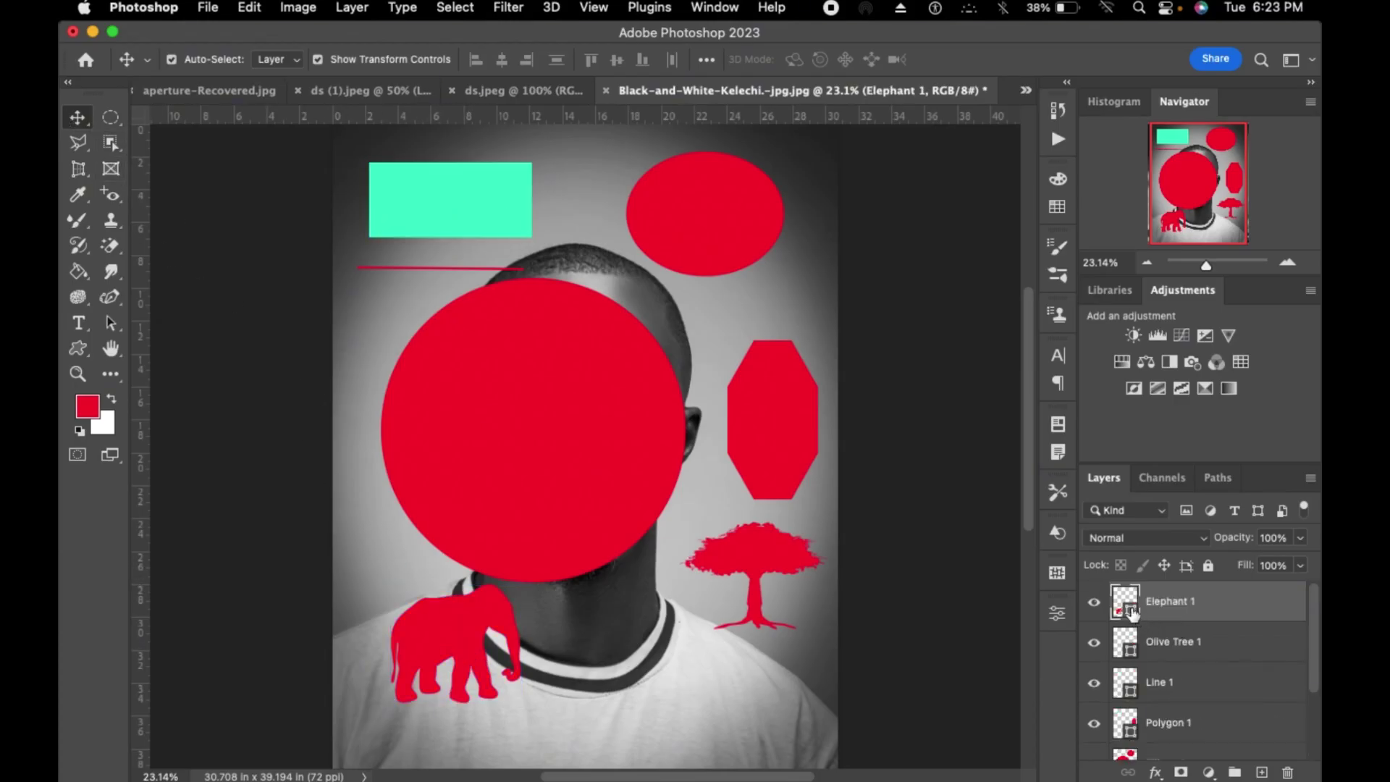
pyautogui.doubleClick(1133, 611)
pyautogui.click(1057, 651)
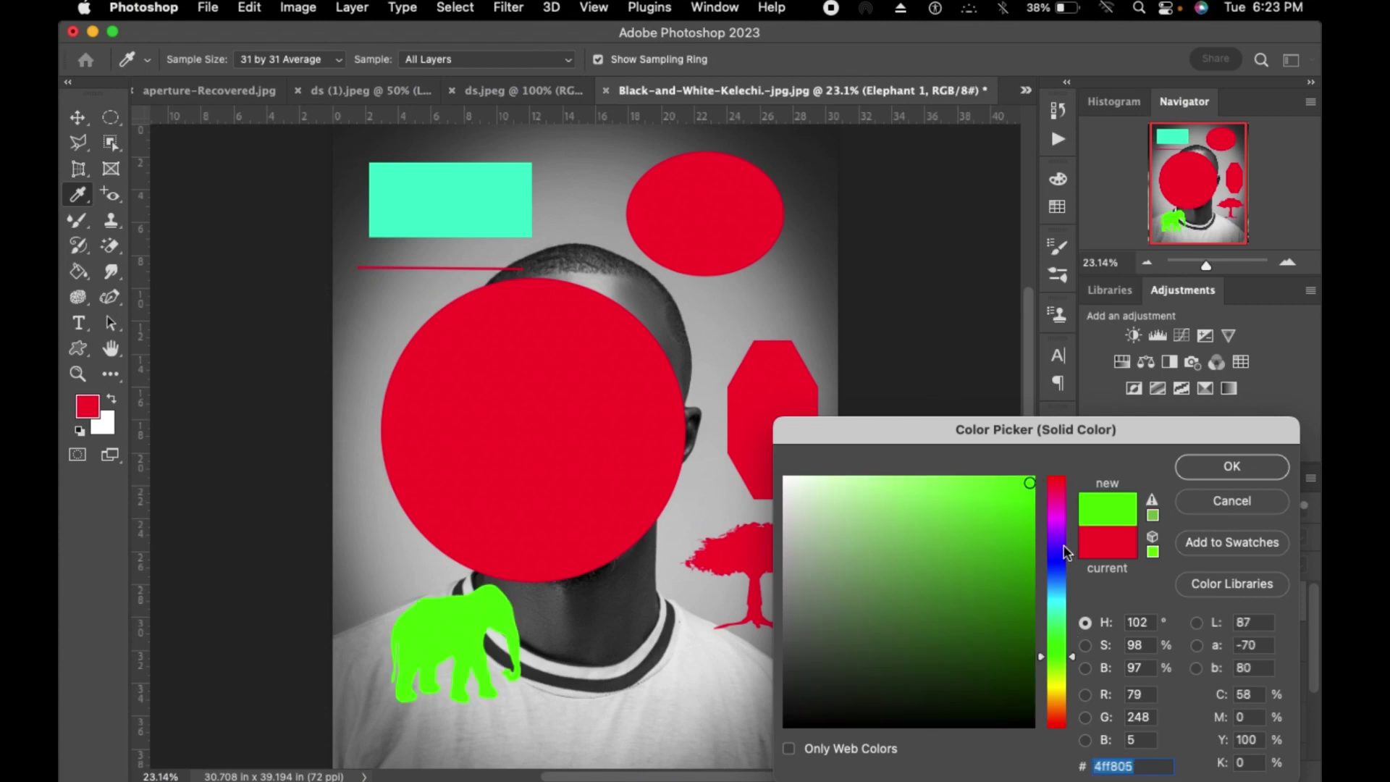
pyautogui.click(1241, 469)
# - Delete all the shape layers from the elephant down to the rectangle, keeping only the background
pyautogui.scroll(-3, 1209, 688)
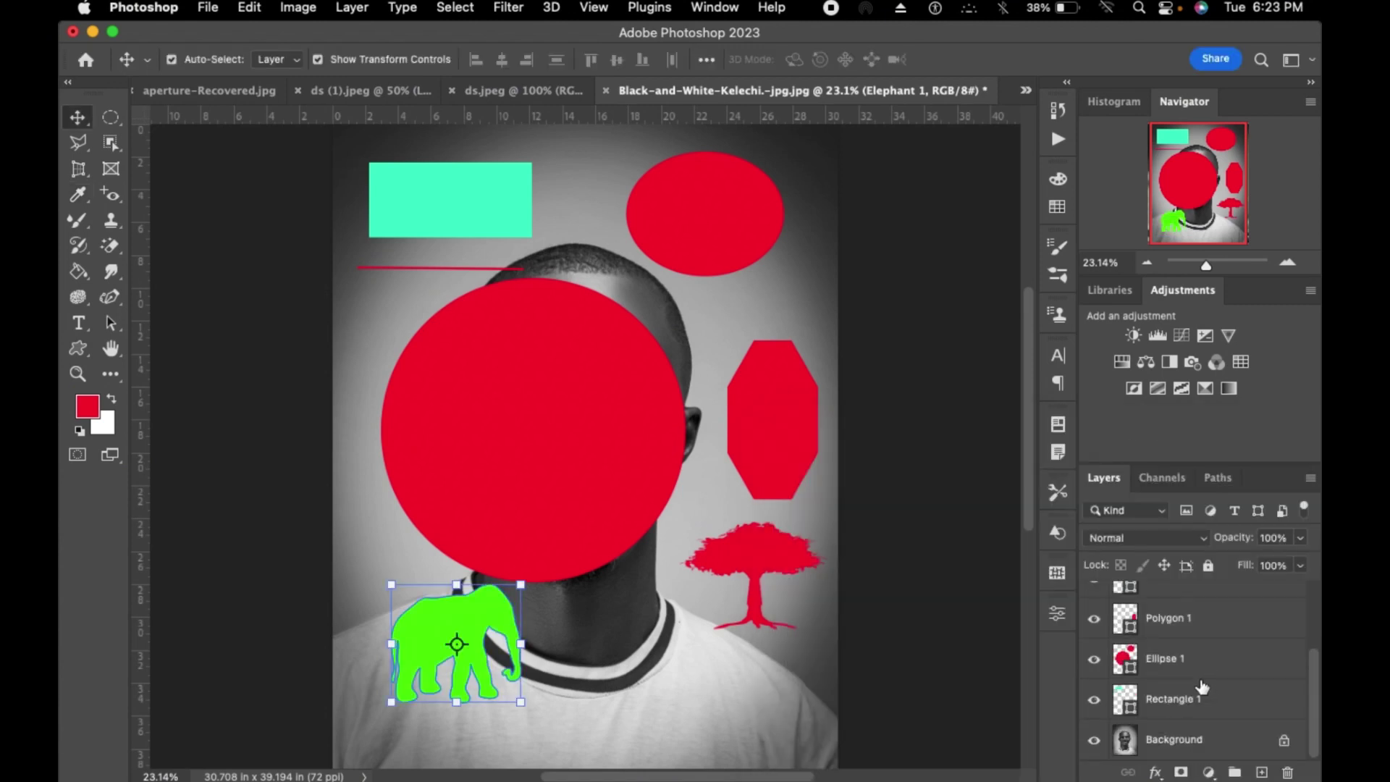
pyautogui.keyDown('shift'); pyautogui.click(1181, 713); pyautogui.keyUp('shift')
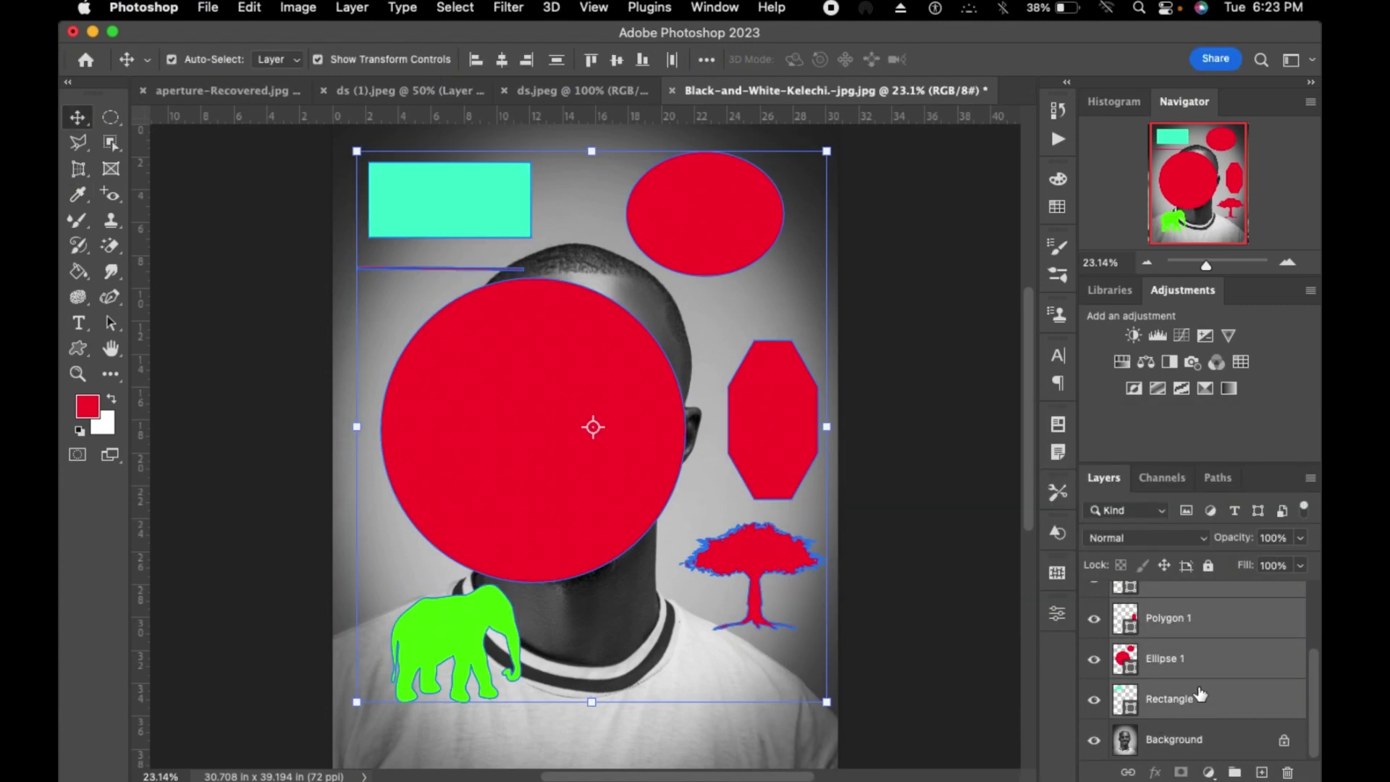
pyautogui.press('Delete')
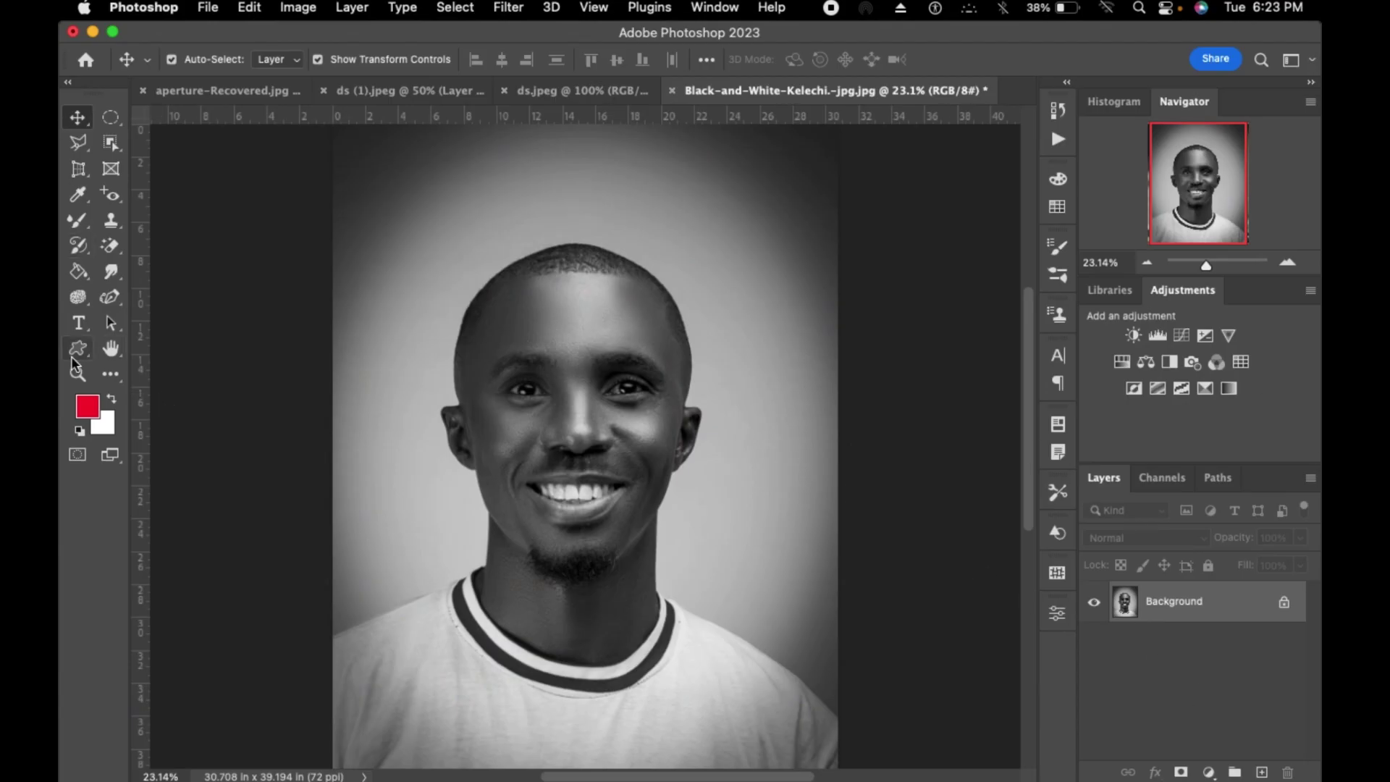
# - Pan the portrait around the workspace with the Hand tool
pyautogui.click(110, 348)
pyautogui.moveTo(537, 352); pyautogui.dragTo(405, 397)
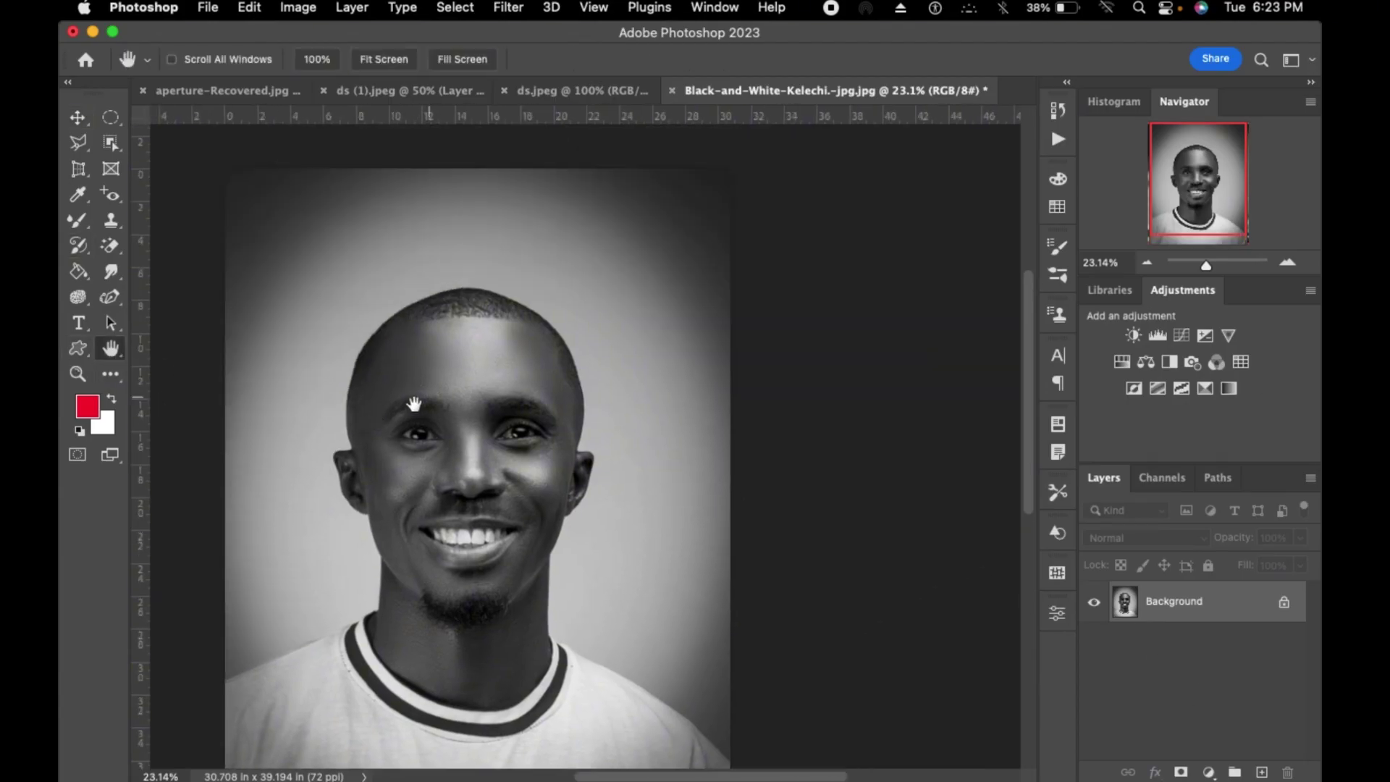
pyautogui.moveTo(485, 322); pyautogui.dragTo(520, 316)
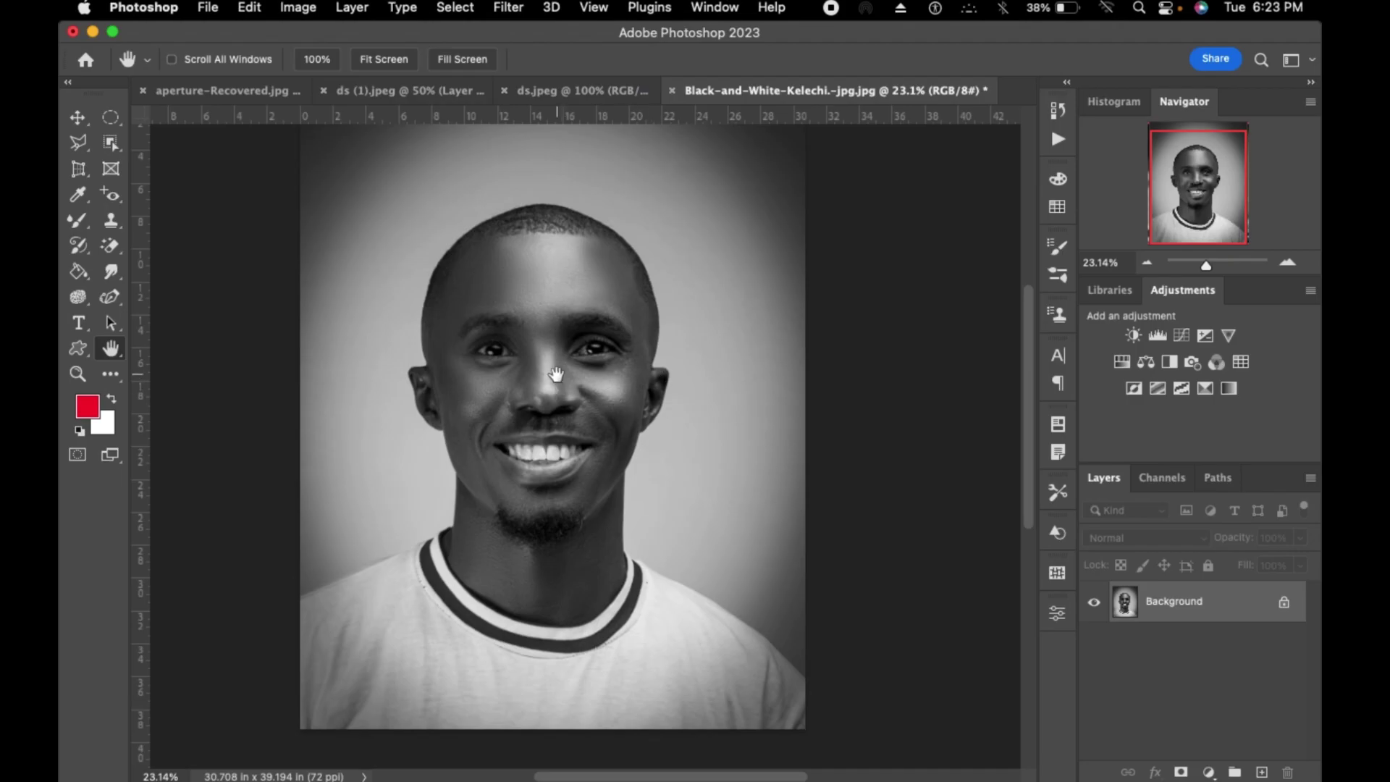
pyautogui.moveTo(674, 395); pyautogui.dragTo(771, 402)
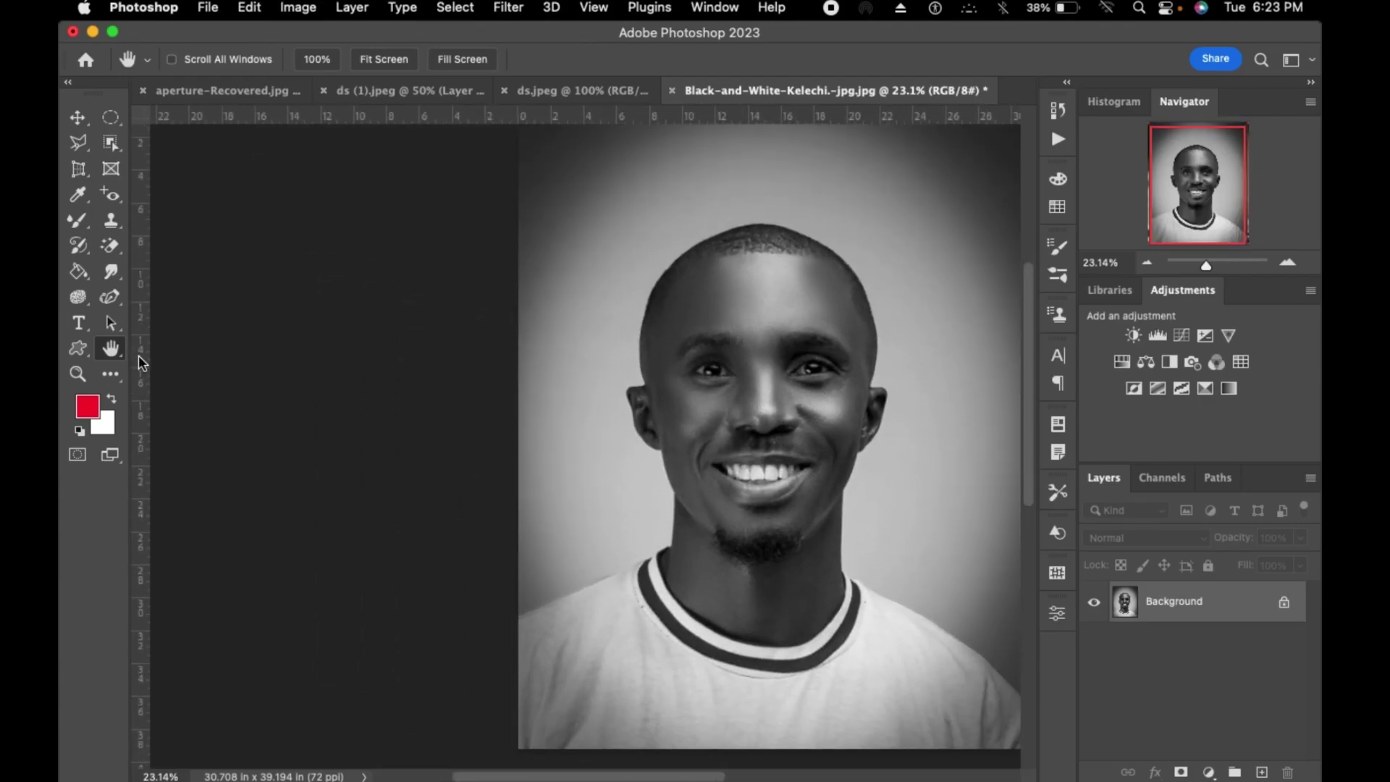
pyautogui.click(113, 349)
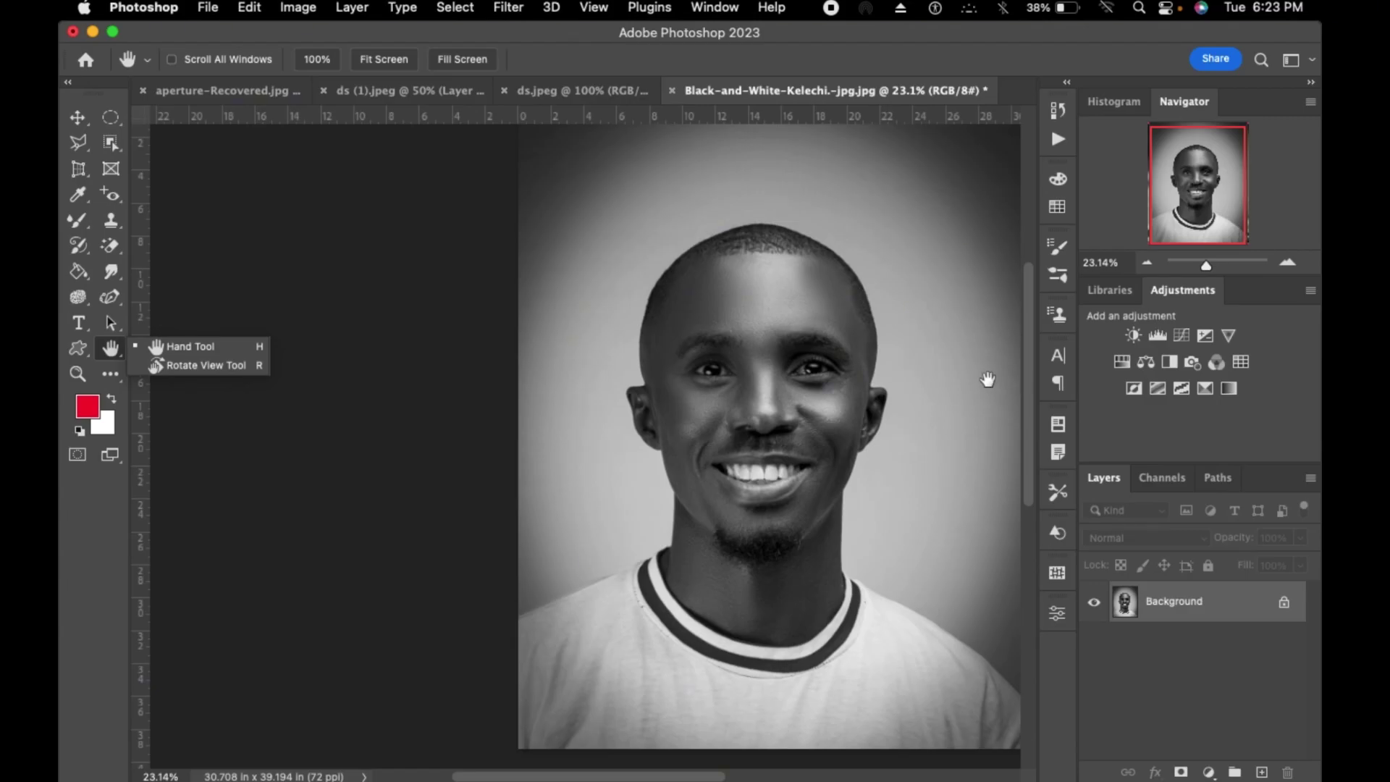
pyautogui.click(680, 321)
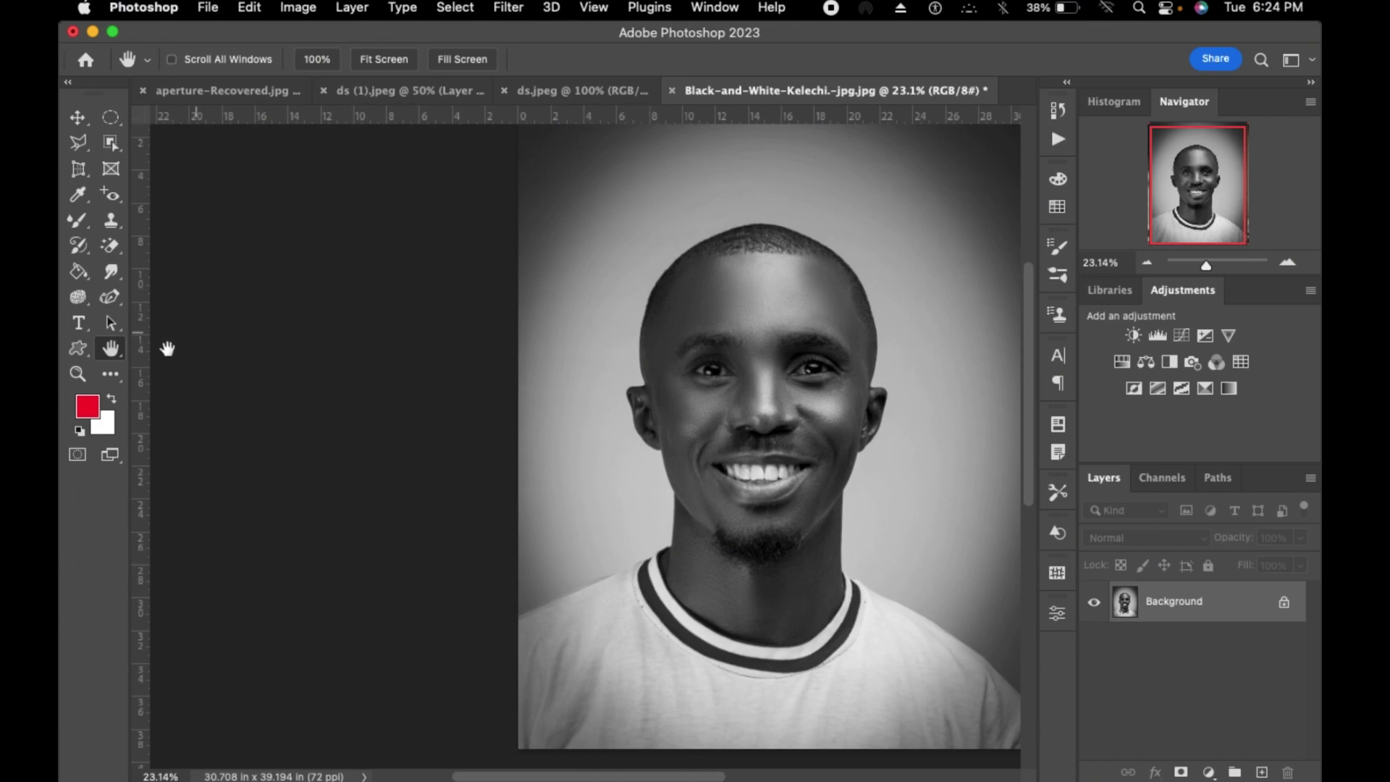
pyautogui.rightClick(113, 349)
pyautogui.click(594, 350)
pyautogui.moveTo(756, 324); pyautogui.dragTo(270, 325)
pyautogui.rightClick(110, 349)
pyautogui.click(173, 378)
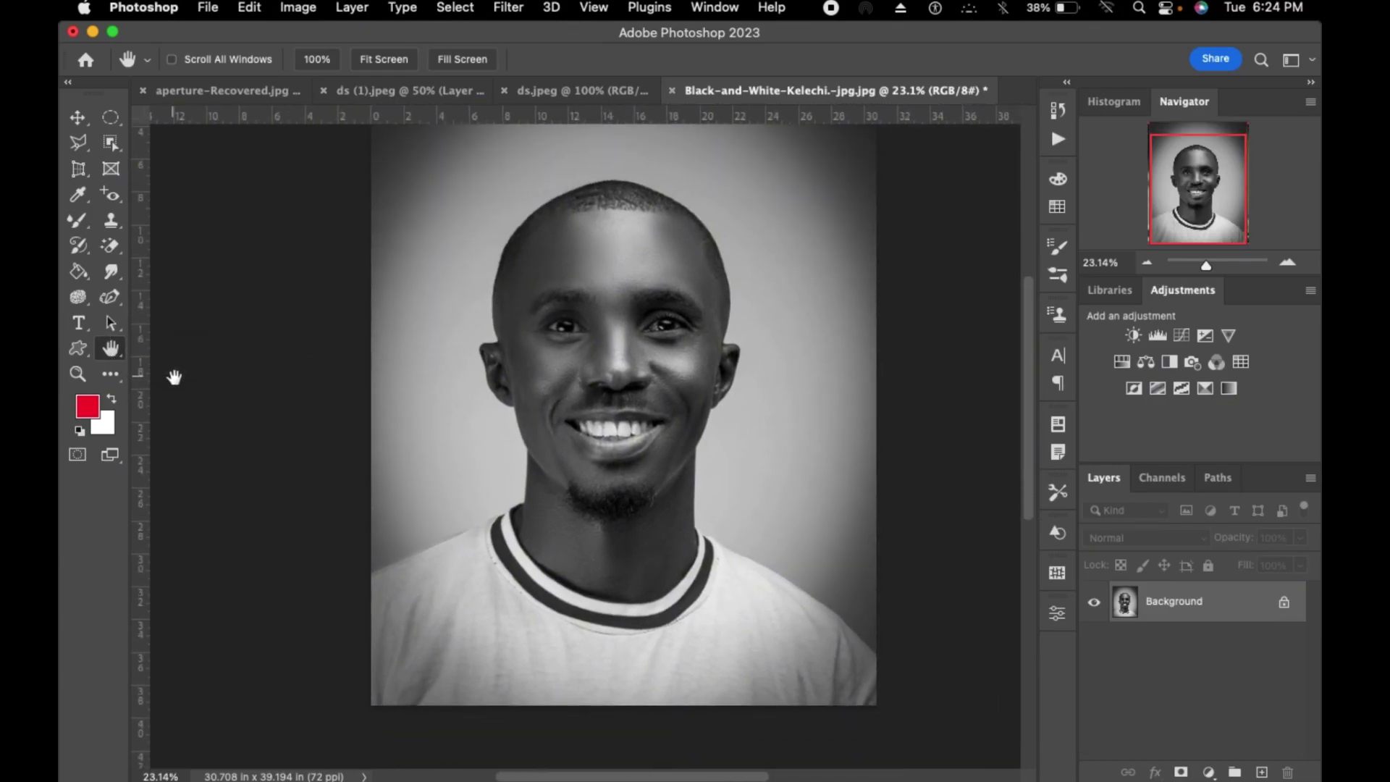
pyautogui.moveTo(636, 350); pyautogui.dragTo(559, 407)
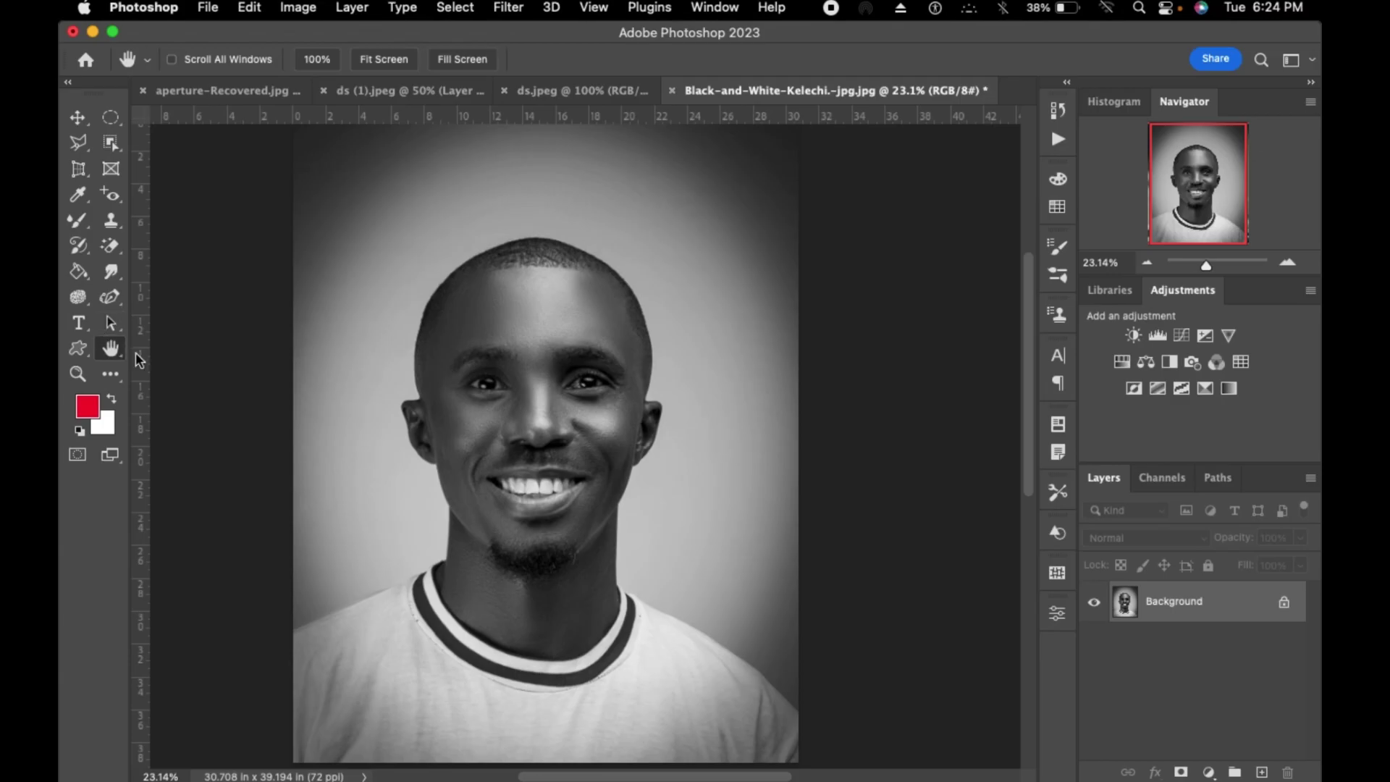
# - Turn the canvas view to about -86° with the Rotate View tool
pyautogui.rightClick(122, 349)
pyautogui.click(205, 368)
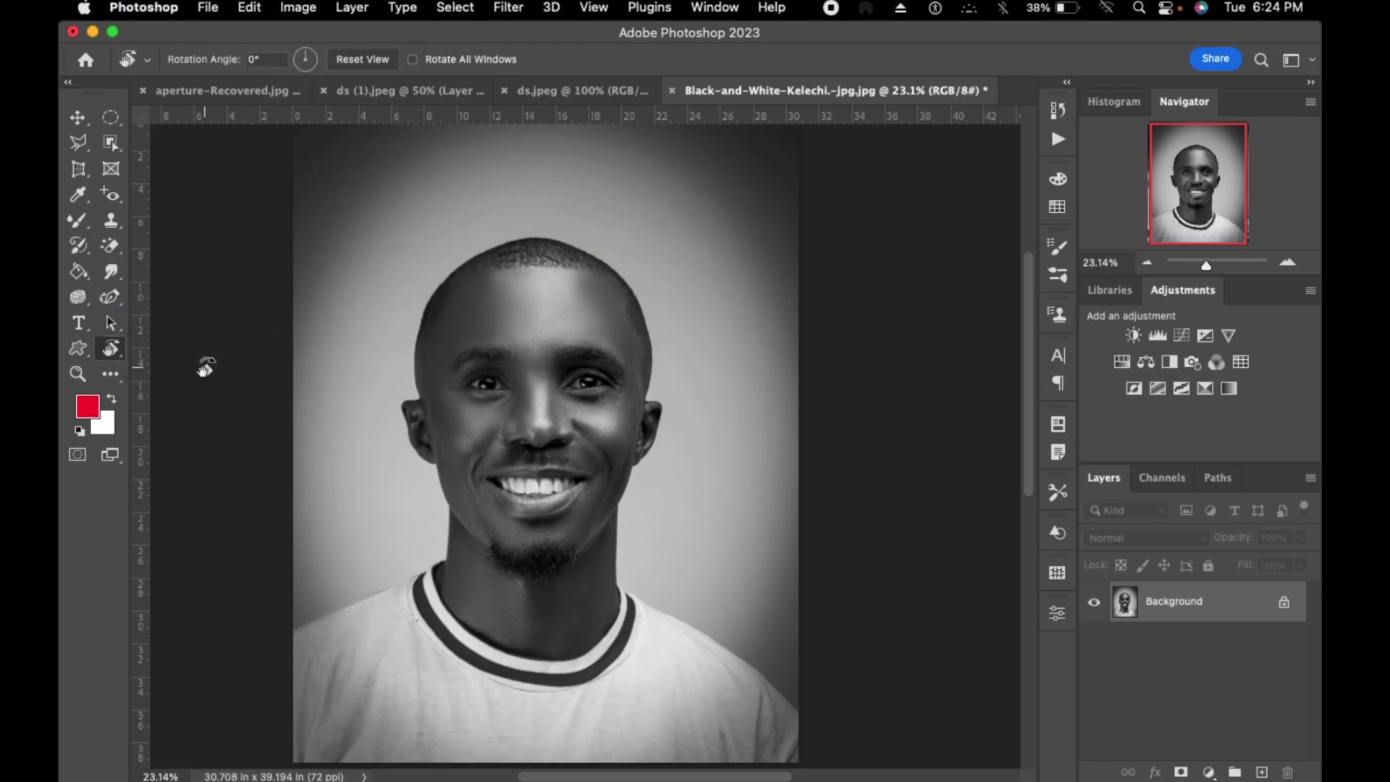
pyautogui.moveTo(525, 231); pyautogui.dragTo(536, 319)
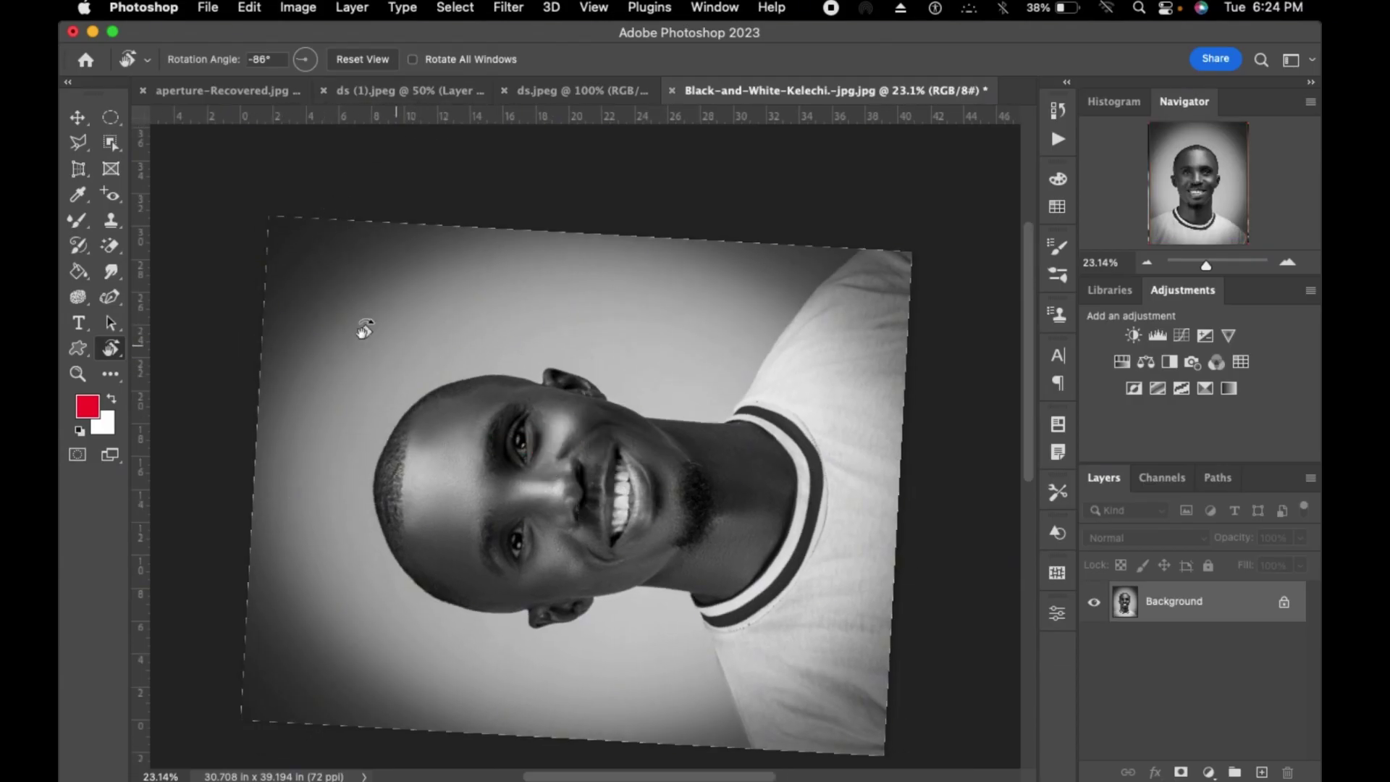
# - Try a small polygonal lasso selection near the rotated canvas's upper corner, call up a fill for it, and undo the selection
pyautogui.click(76, 120)
pyautogui.click(79, 144)
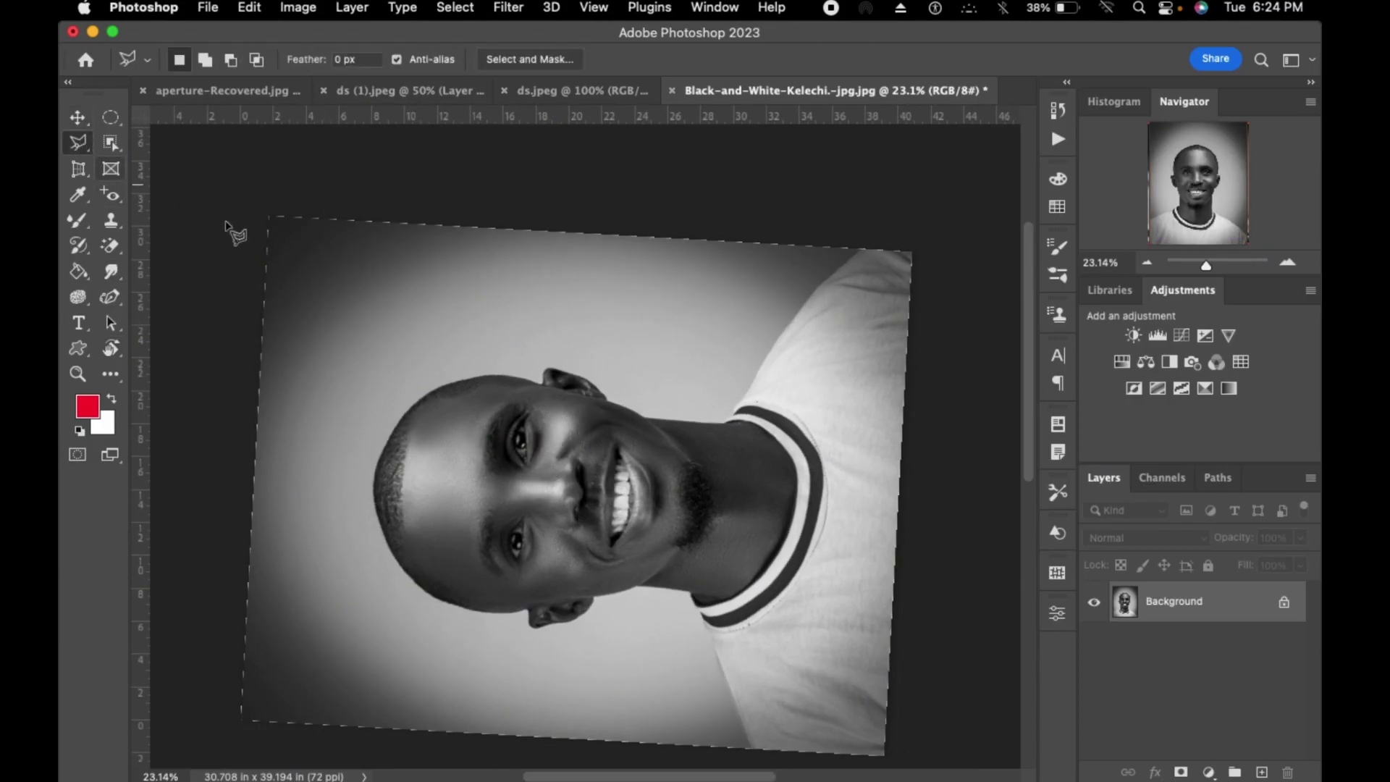
pyautogui.click(252, 242)
pyautogui.click(331, 295)
pyautogui.click(382, 303)
pyautogui.click(360, 288)
pyautogui.click(405, 265)
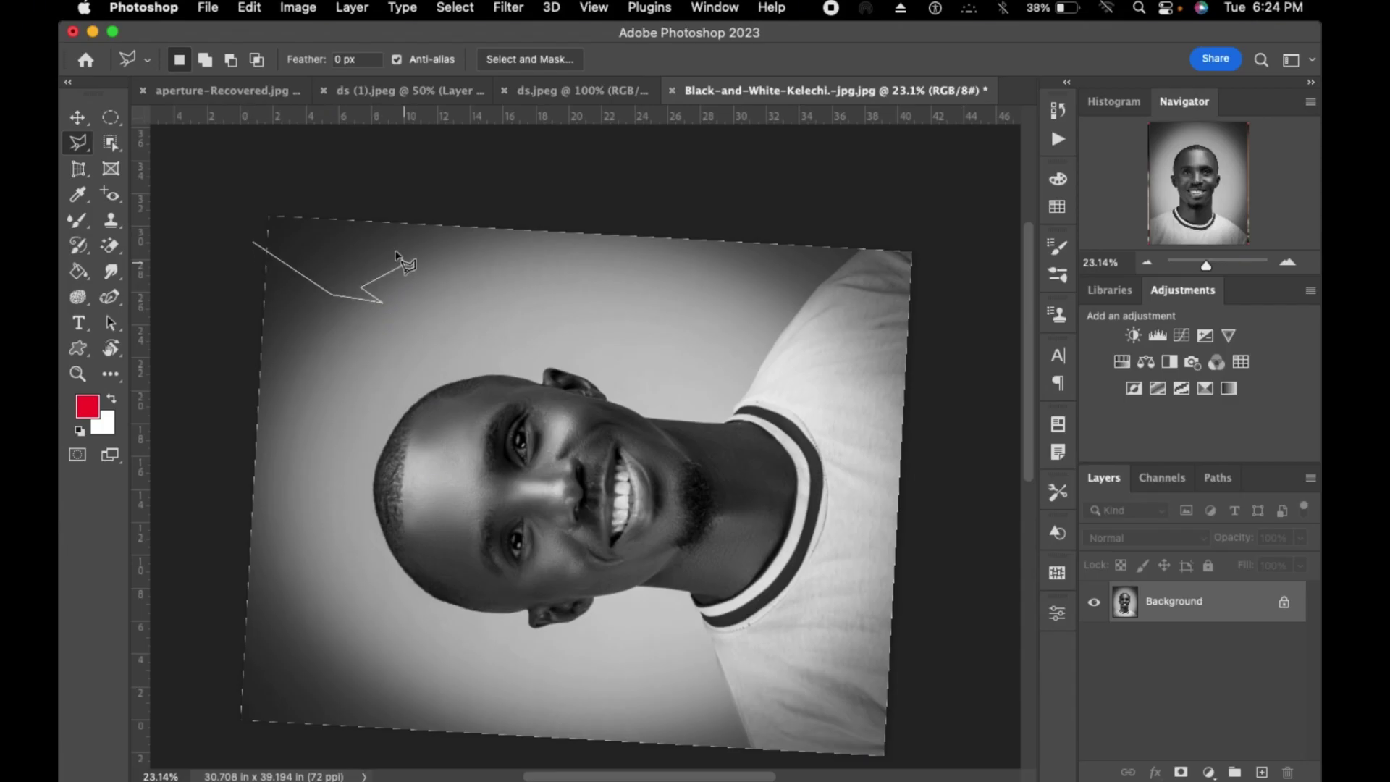
pyautogui.doubleClick(395, 254)
pyautogui.hotkey('shift', 'BackSpace')
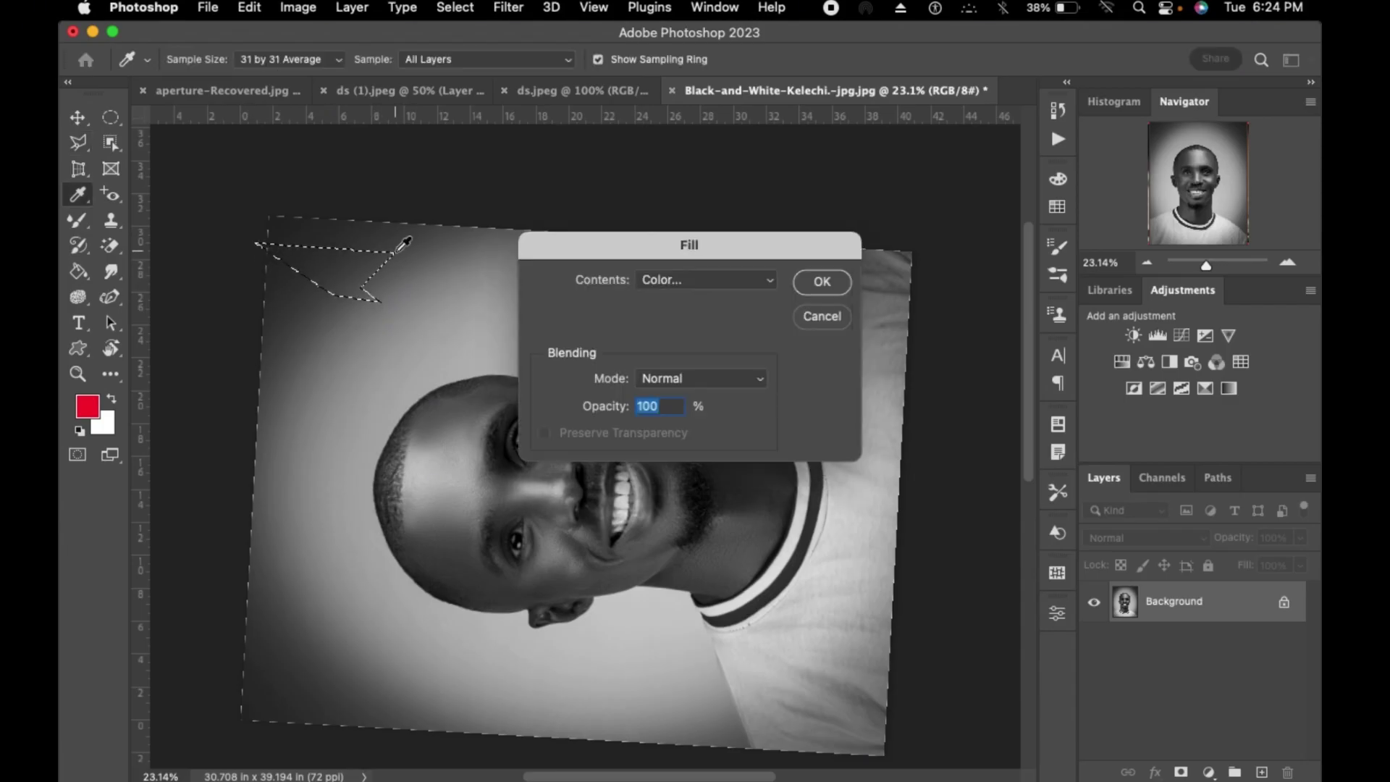
pyautogui.click(820, 318)
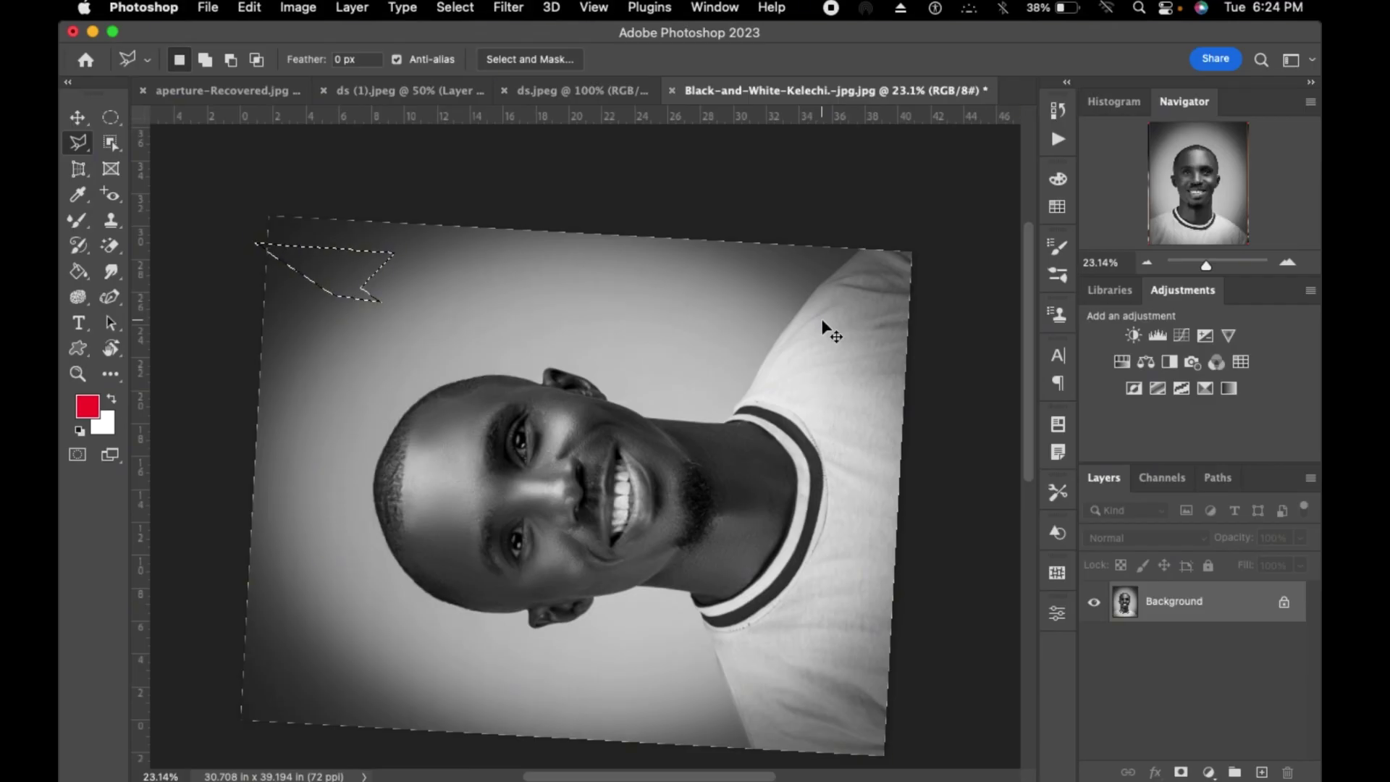
pyautogui.press('super+z')
# - Reset the rotated view to upright and turn it freehand to about -24°
pyautogui.click(113, 348)
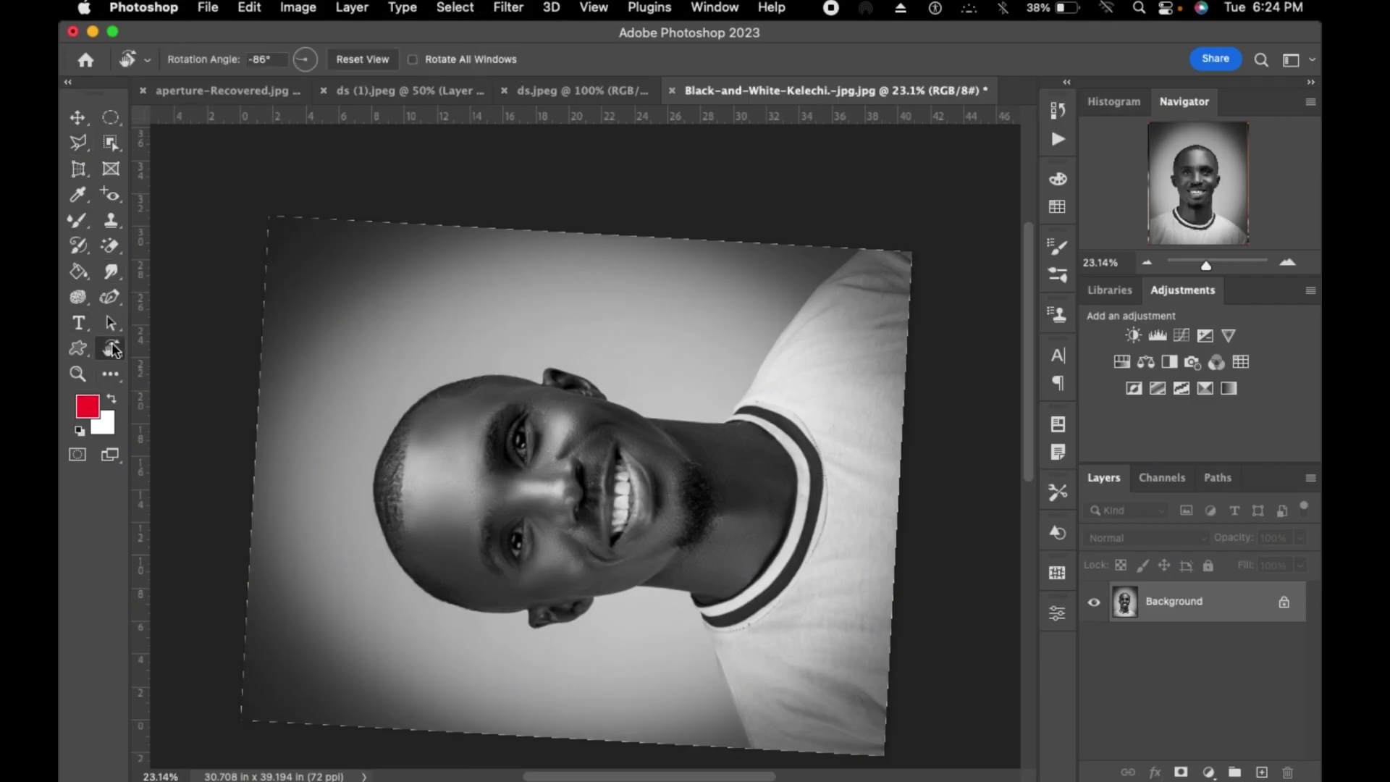
pyautogui.click(354, 62)
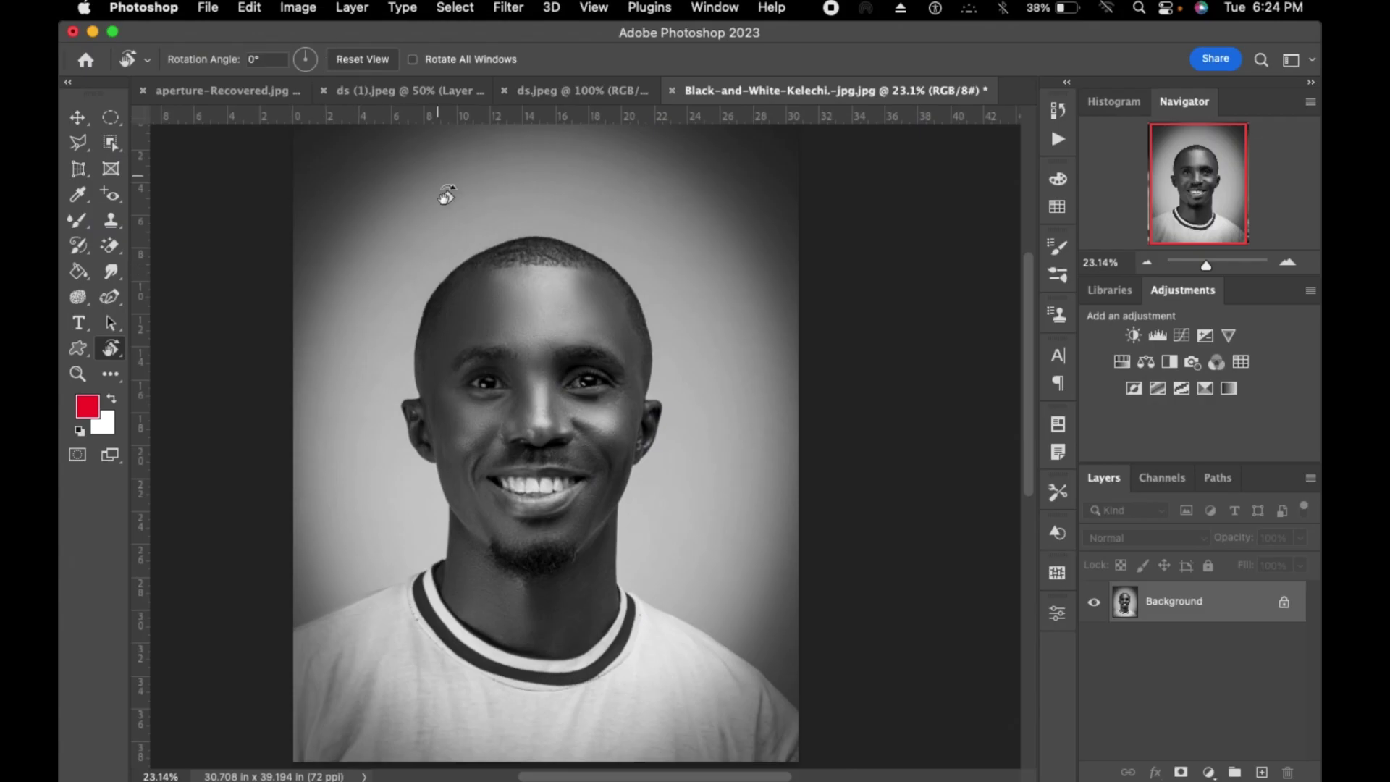
pyautogui.moveTo(521, 317); pyautogui.dragTo(435, 332)
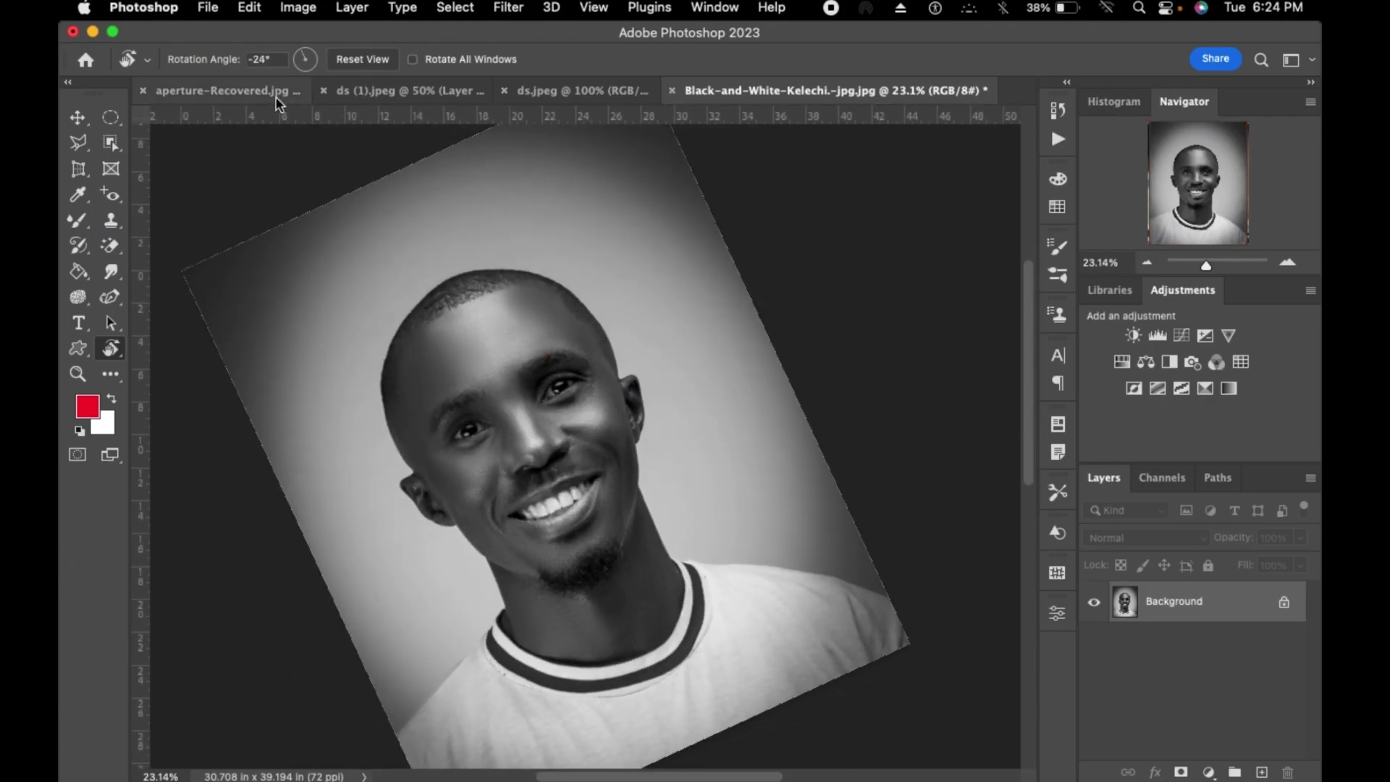
# - Set the view's rotation angle to 0°, 50° and -50° in turn, and reset the view
pyautogui.click(273, 58)
pyautogui.write('0')
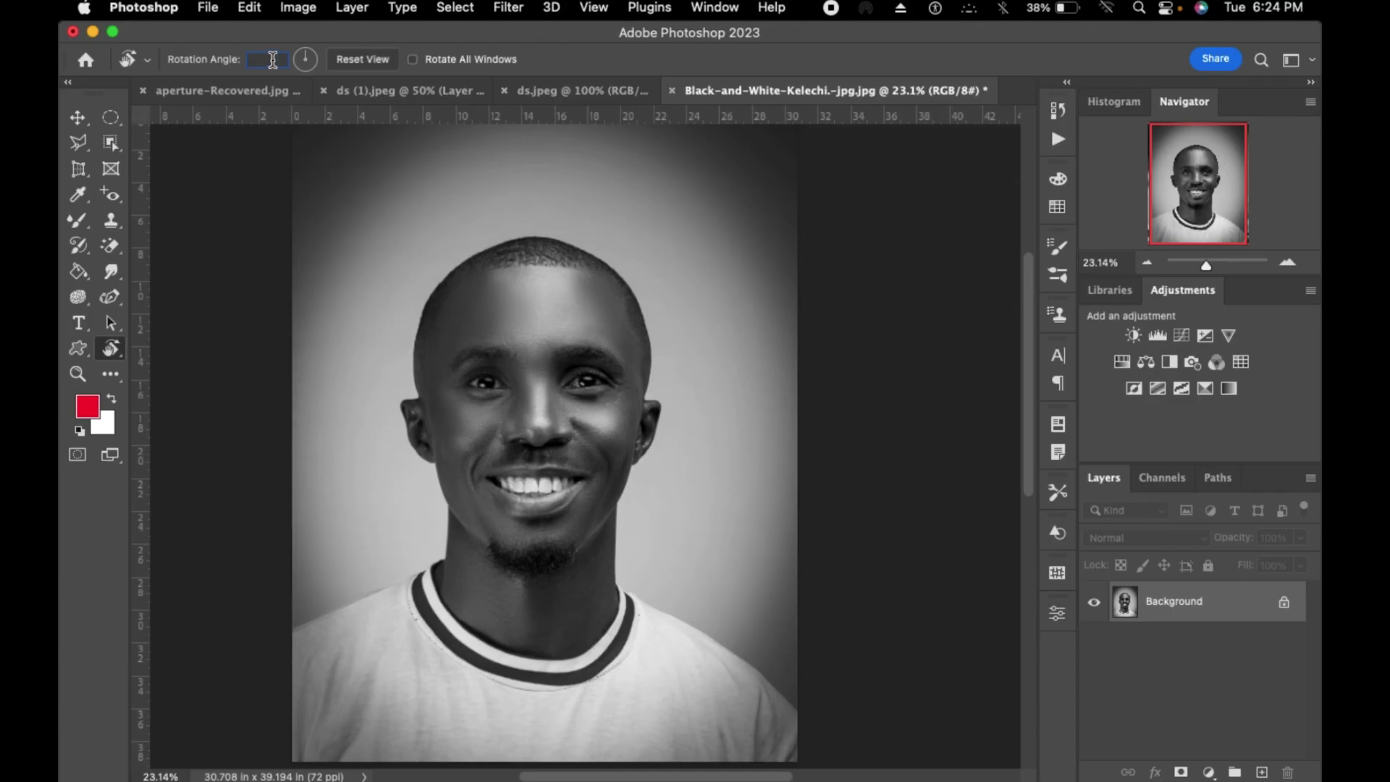
pyautogui.write('50')
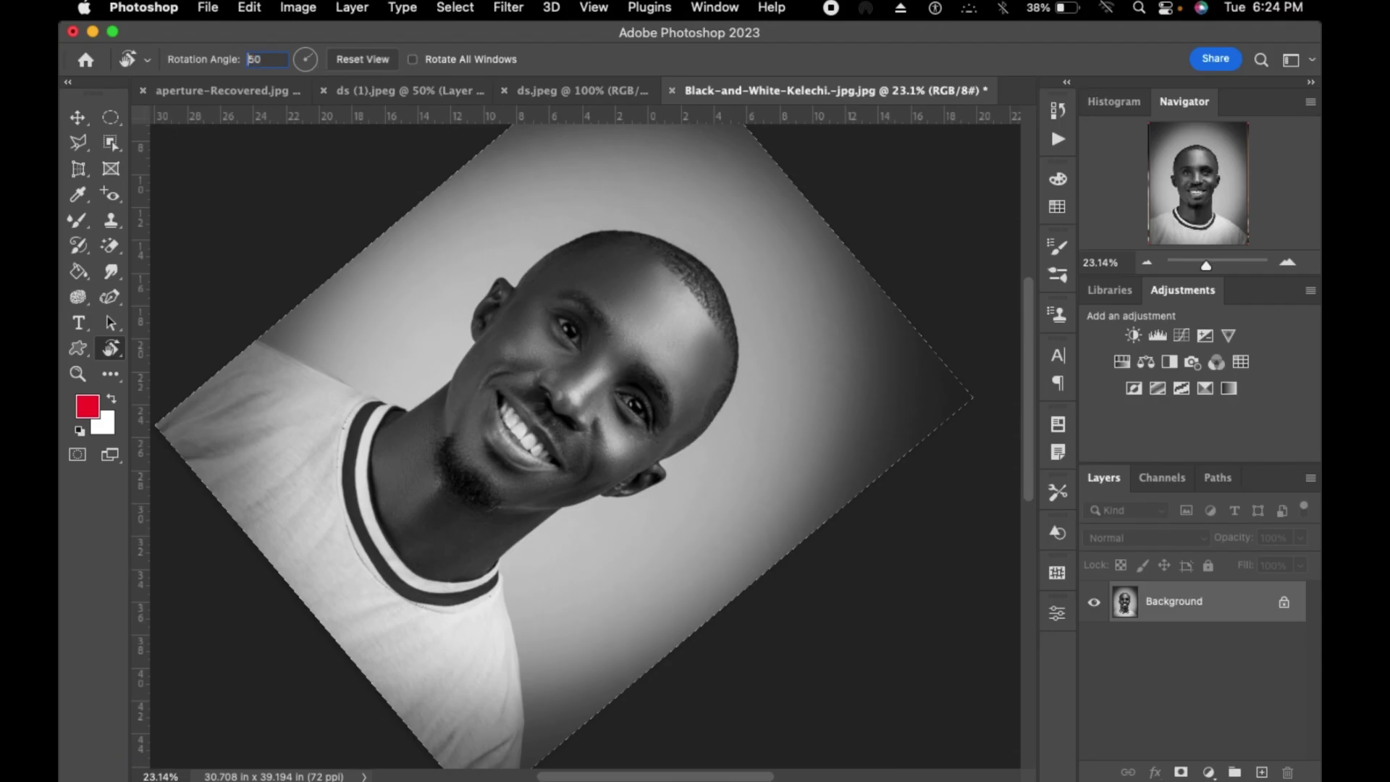
pyautogui.write('-')
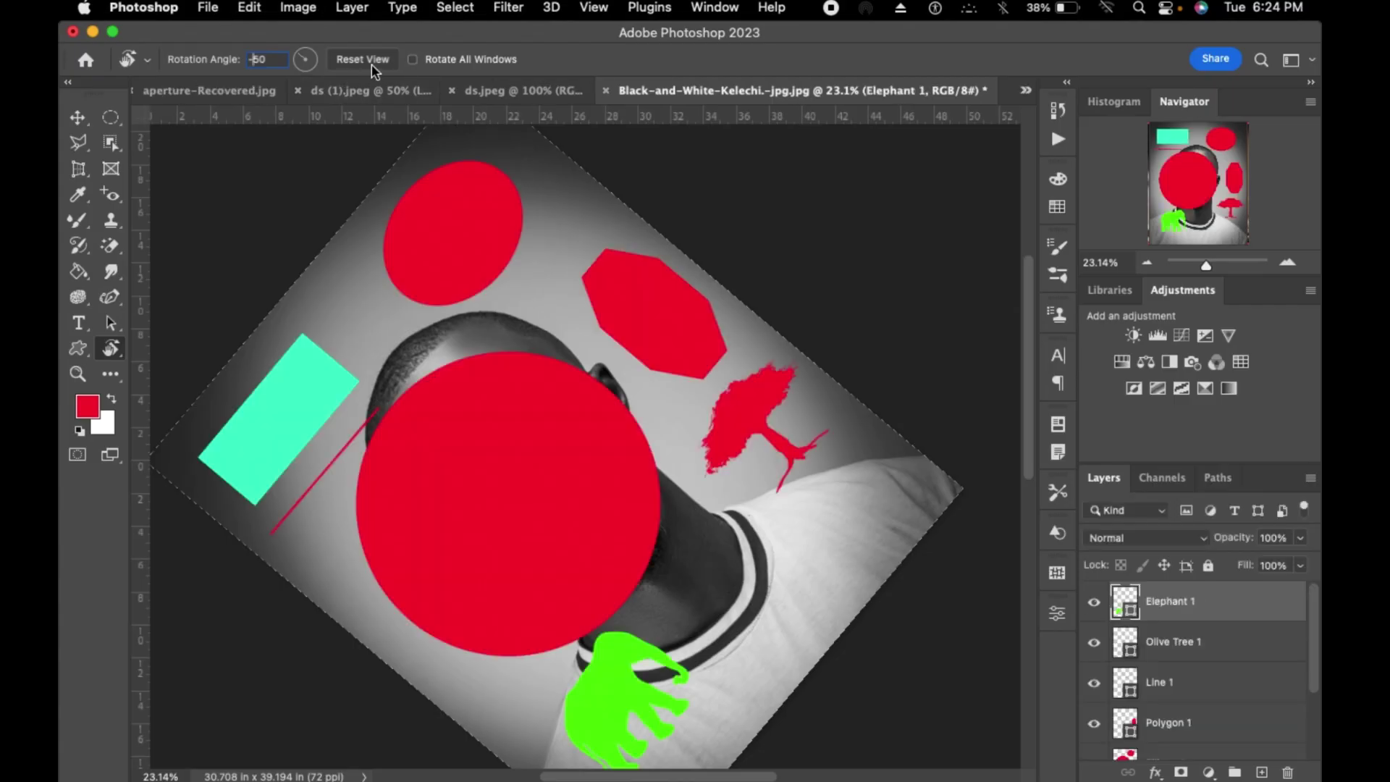
pyautogui.click(369, 57)
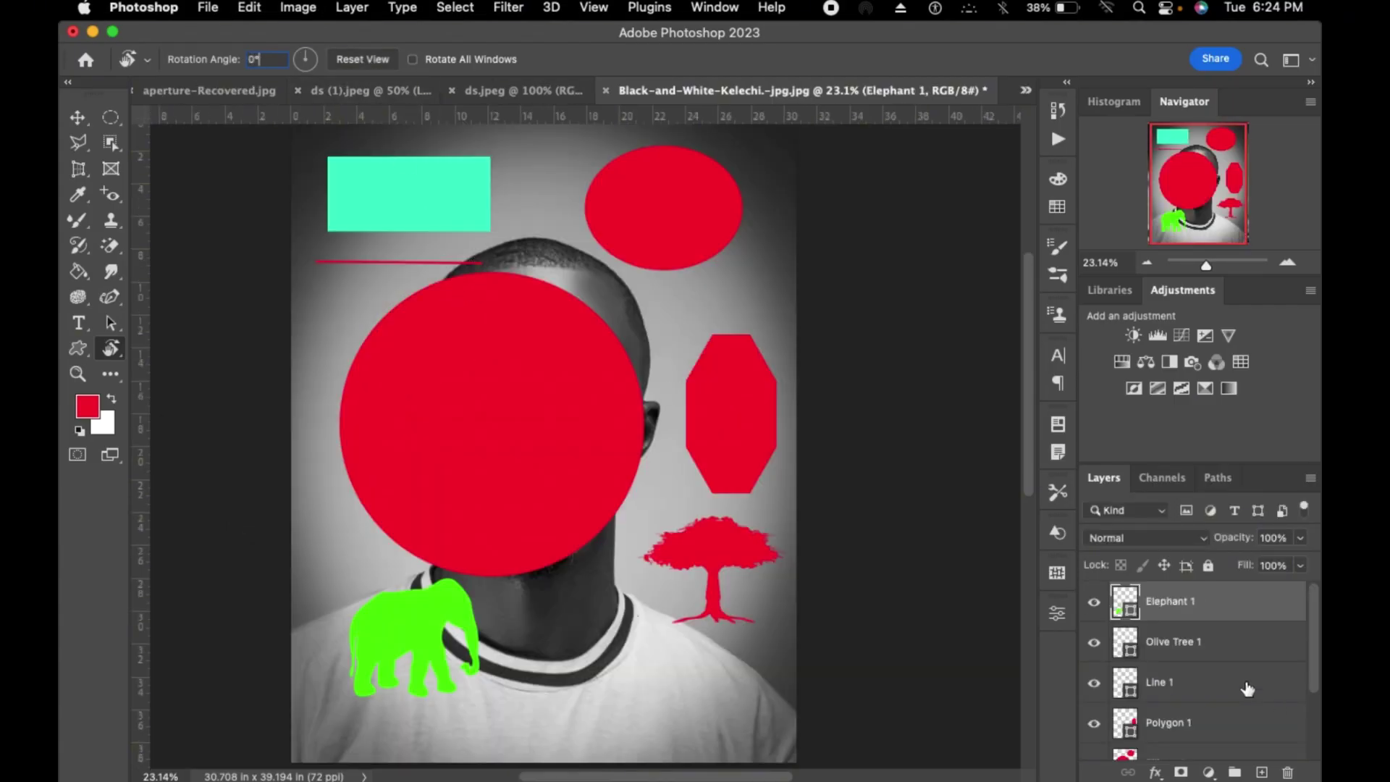
pyautogui.scroll(-3, 1213, 678)
pyautogui.keyDown('shift'); pyautogui.click(1171, 712); pyautogui.keyUp('shift')
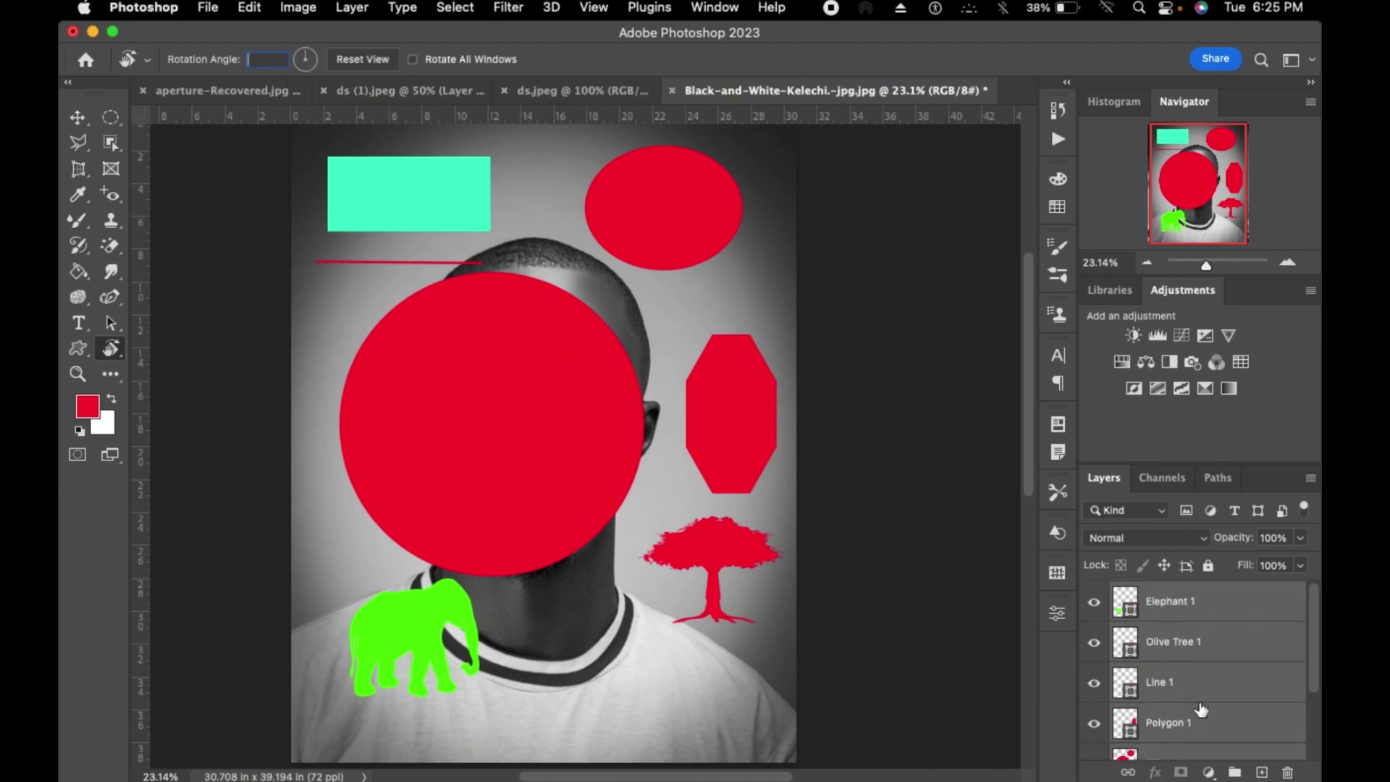
pyautogui.scroll(3, 1200, 691)
pyautogui.press('v')
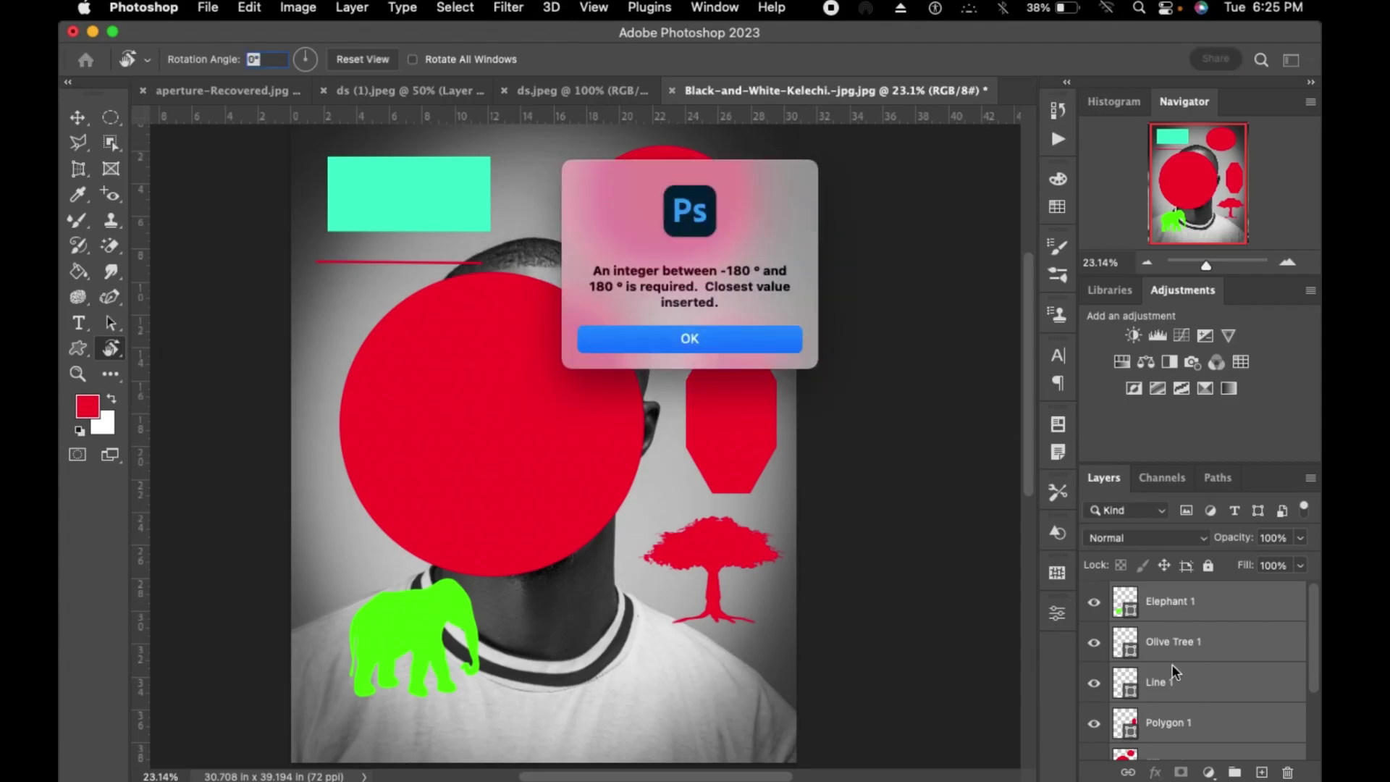
pyautogui.click(687, 350)
# - Select all the shape layers from Elephant 1 to Rectangle 1 and delete them, keeping only the Background portrait
pyautogui.click(1173, 604)
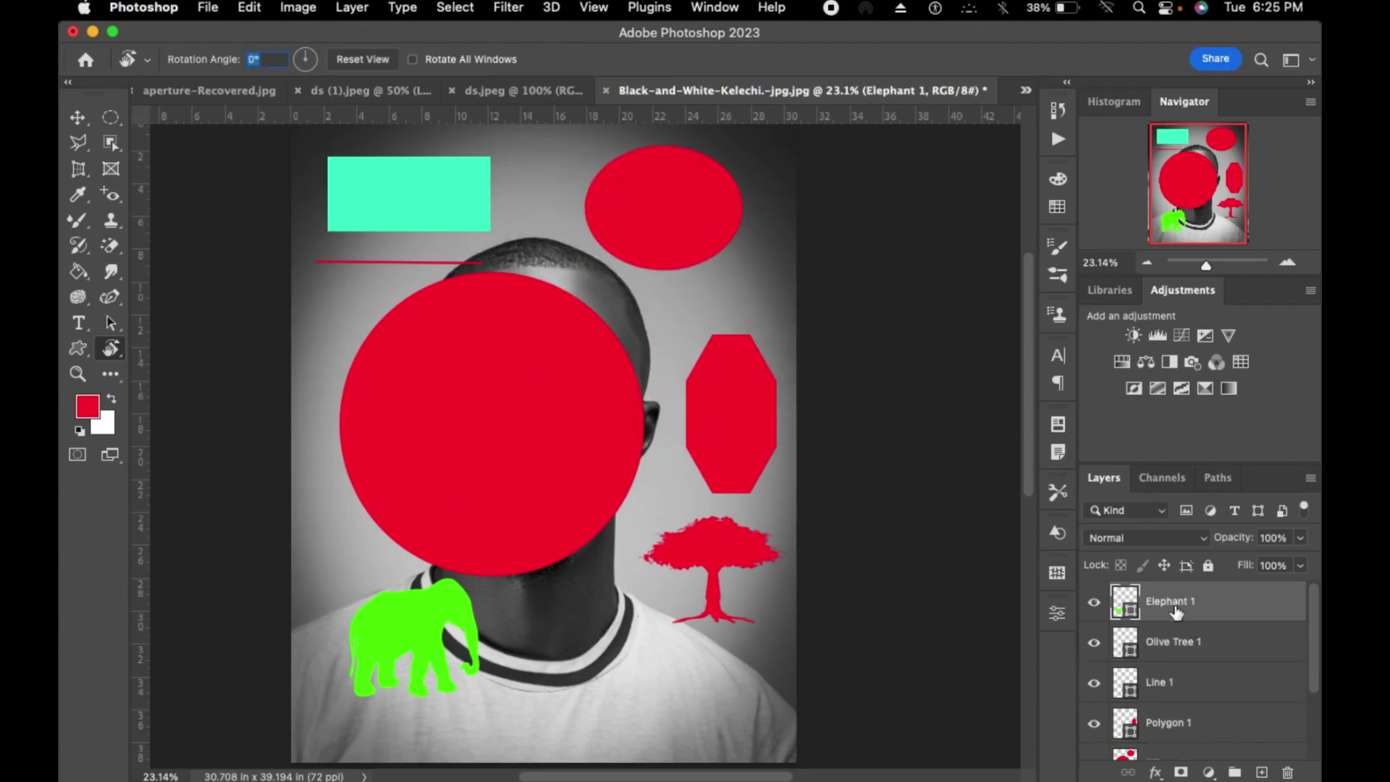
pyautogui.scroll(-3, 1240, 707)
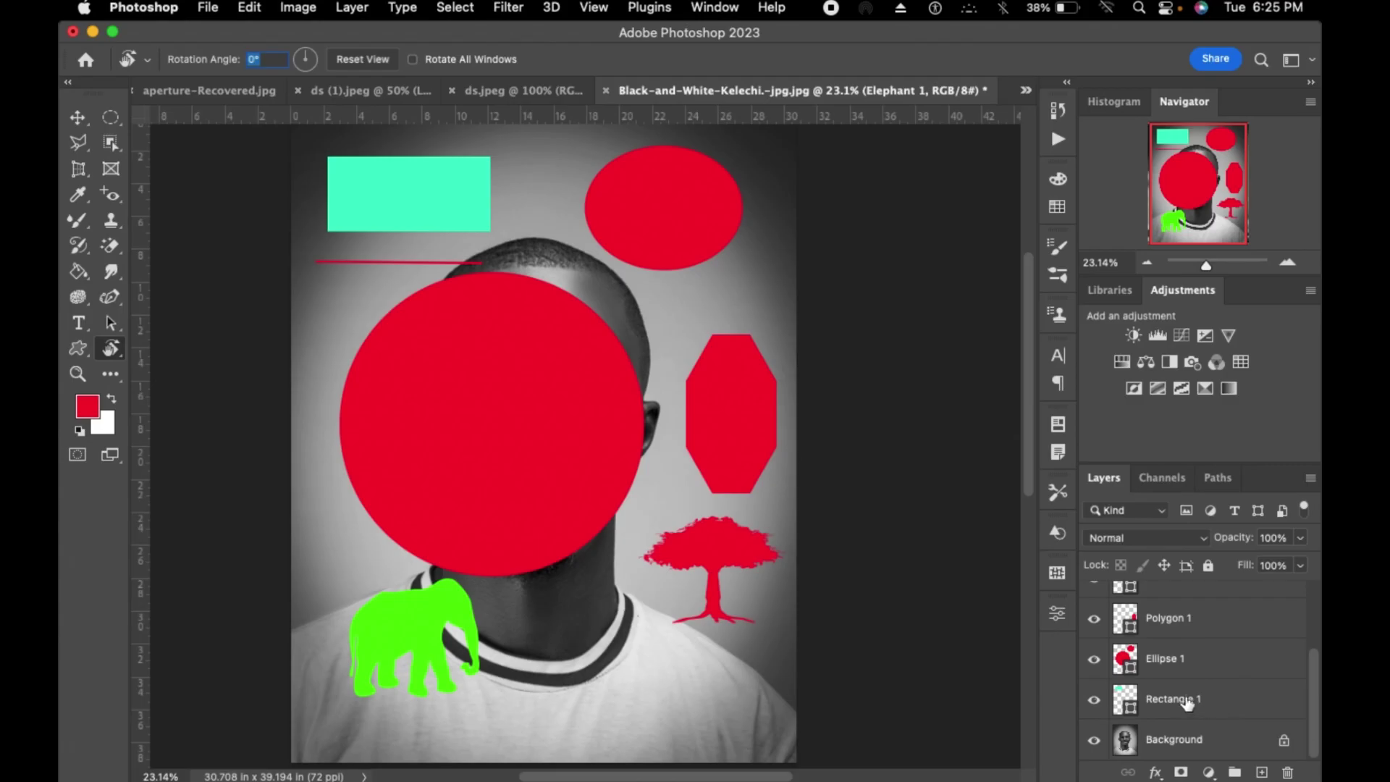
pyautogui.keyDown('shift'); pyautogui.click(1188, 702); pyautogui.keyUp('shift')
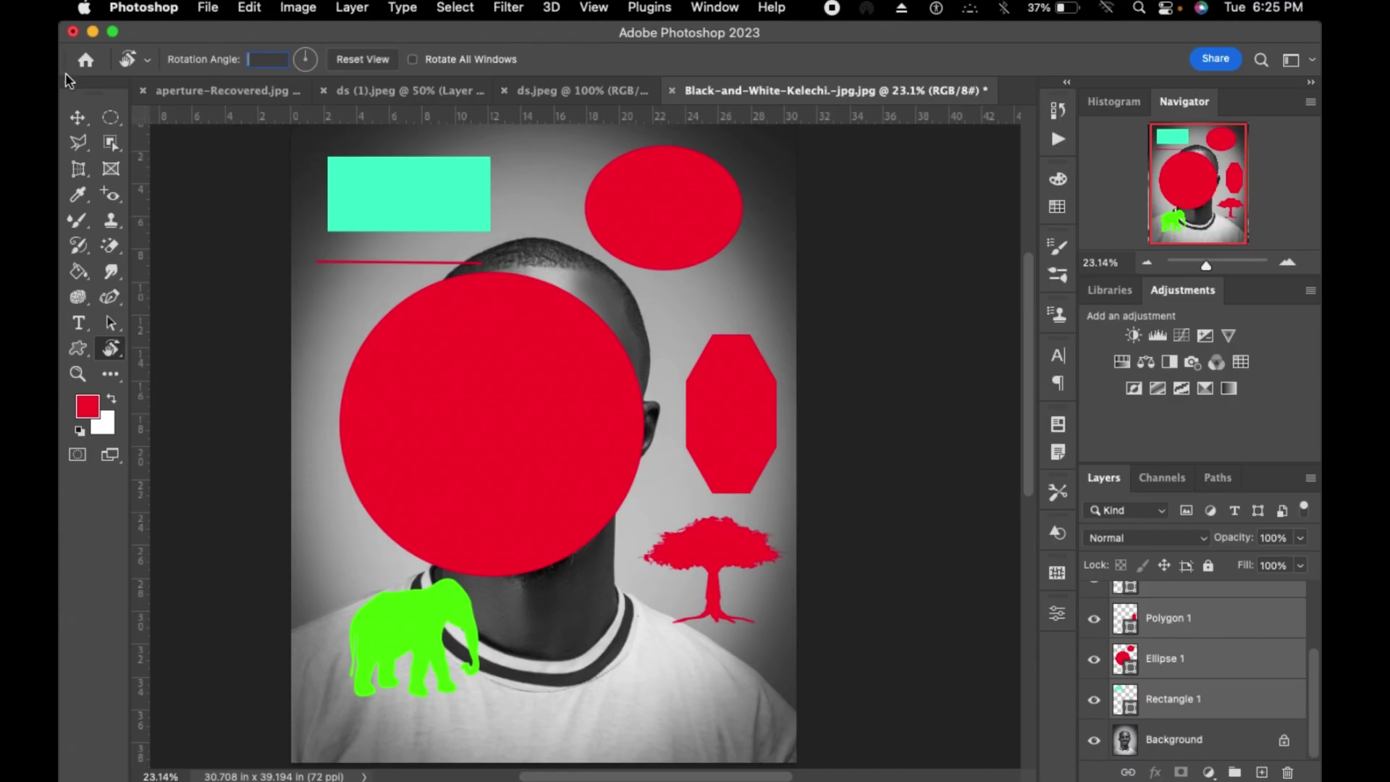
pyautogui.click(77, 117)
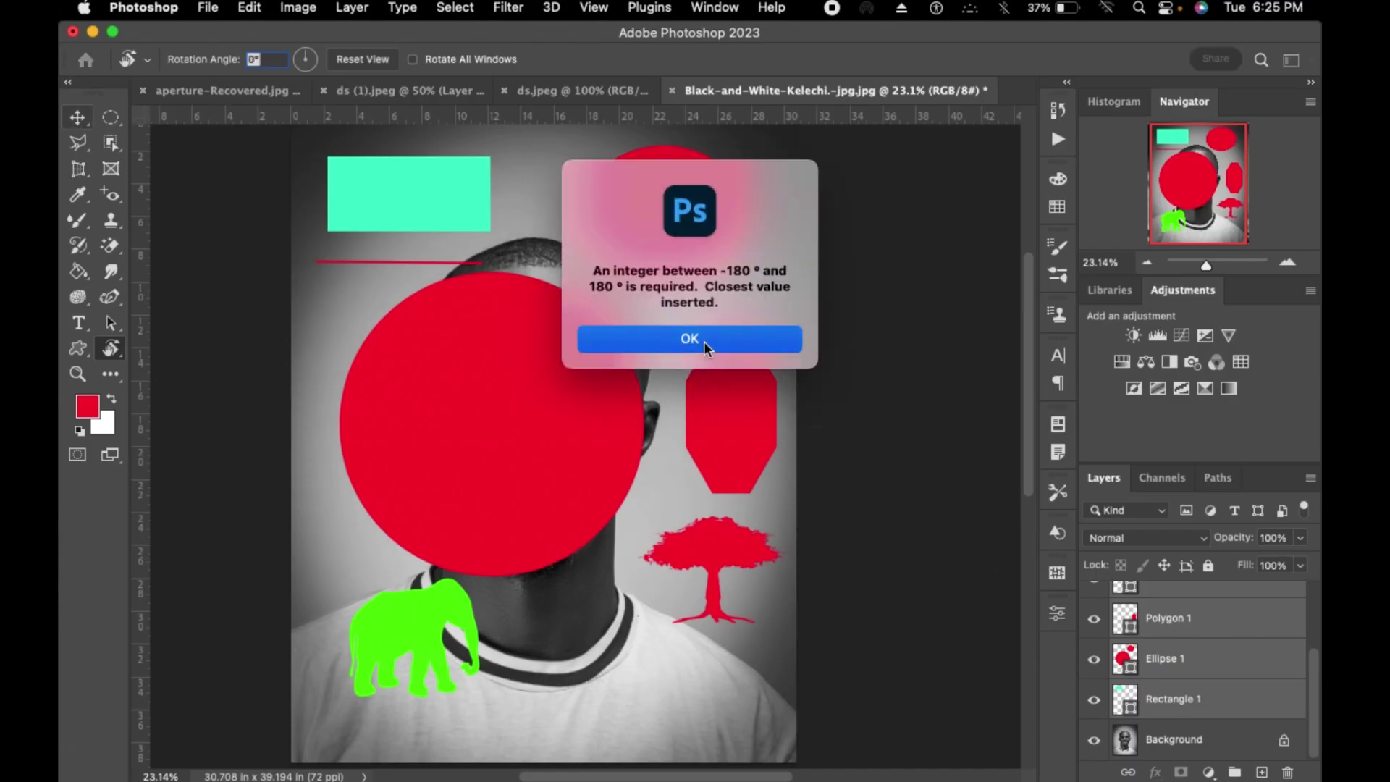
pyautogui.click(708, 339)
pyautogui.press('v')
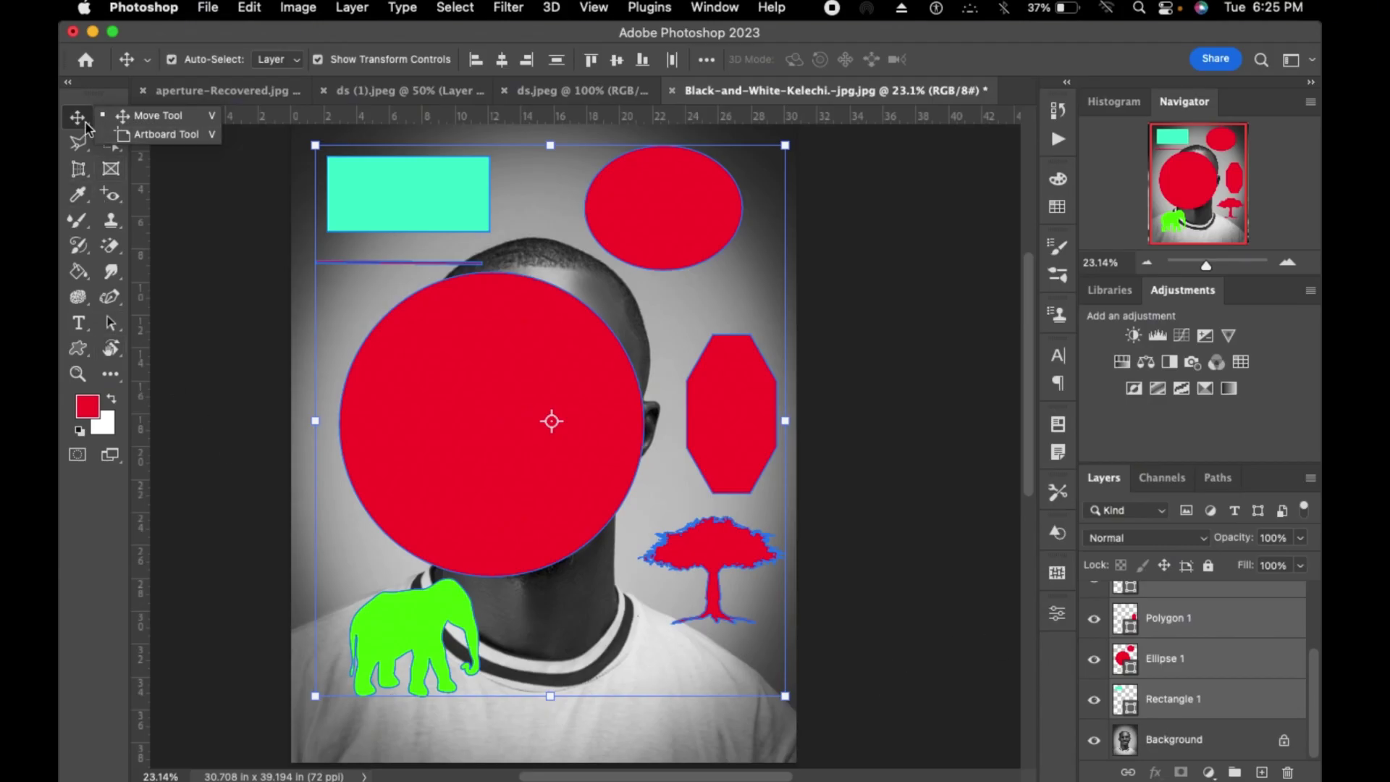
pyautogui.click(143, 121)
pyautogui.press('Delete')
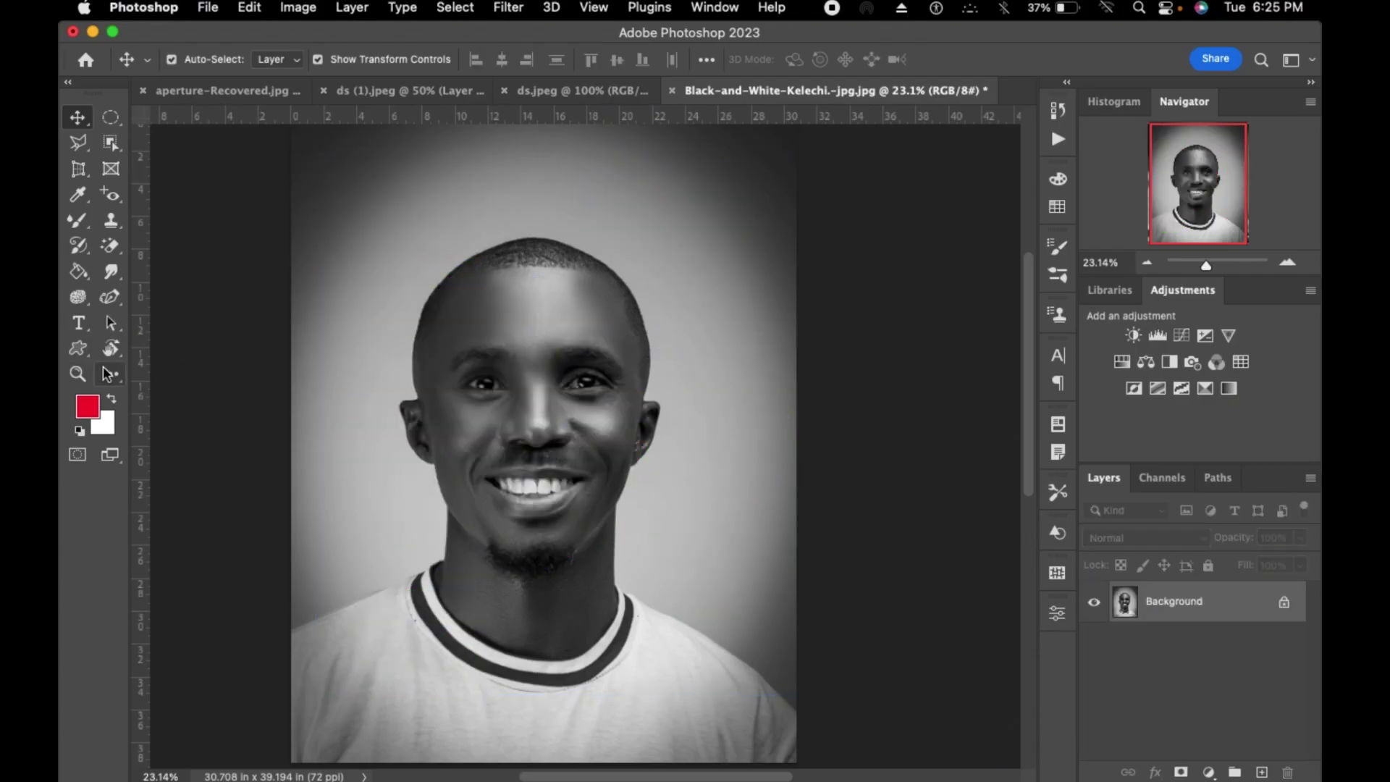
# - Zoom out to 16.67% and in to 50% on the portrait's face with the Zoom tool
pyautogui.click(81, 376)
pyautogui.keyDown('alt'); pyautogui.click(452, 410); pyautogui.keyUp('alt')
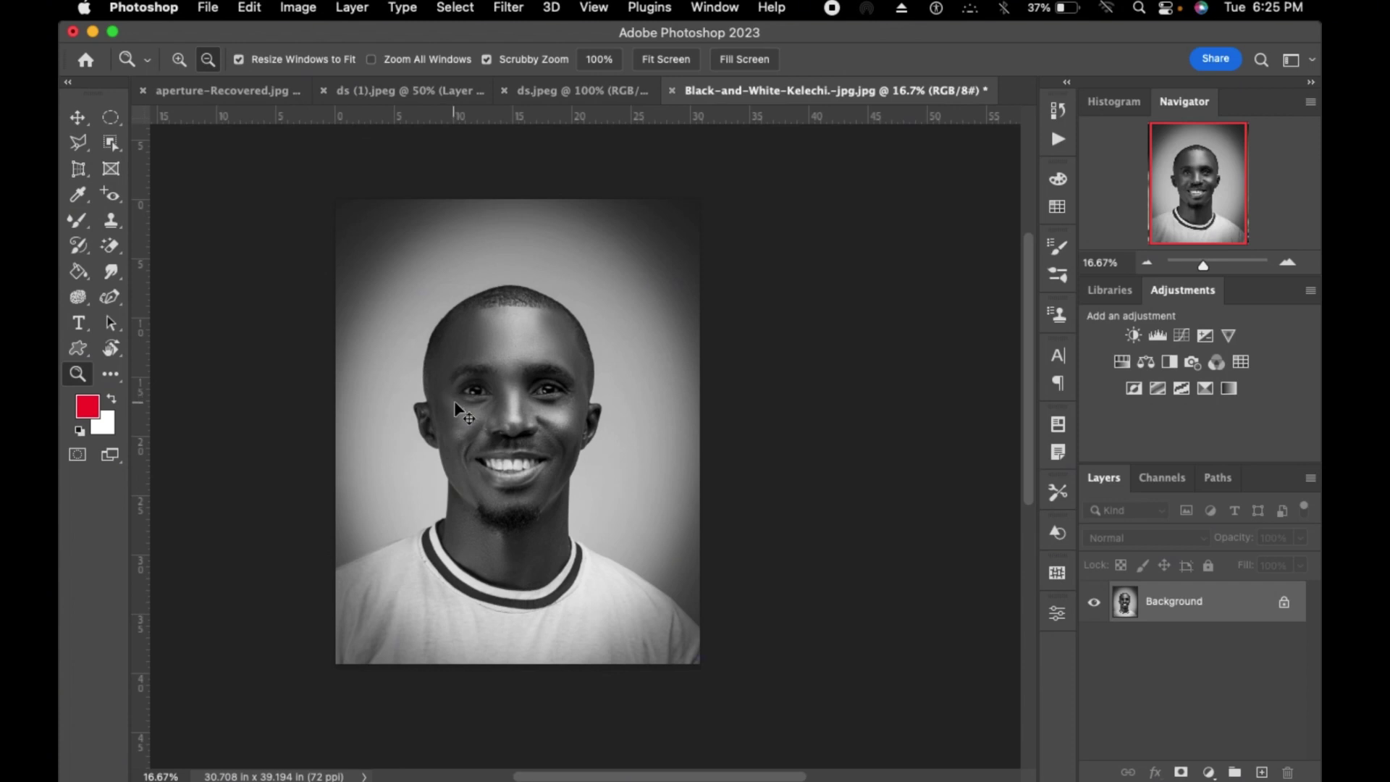
pyautogui.click(478, 389)
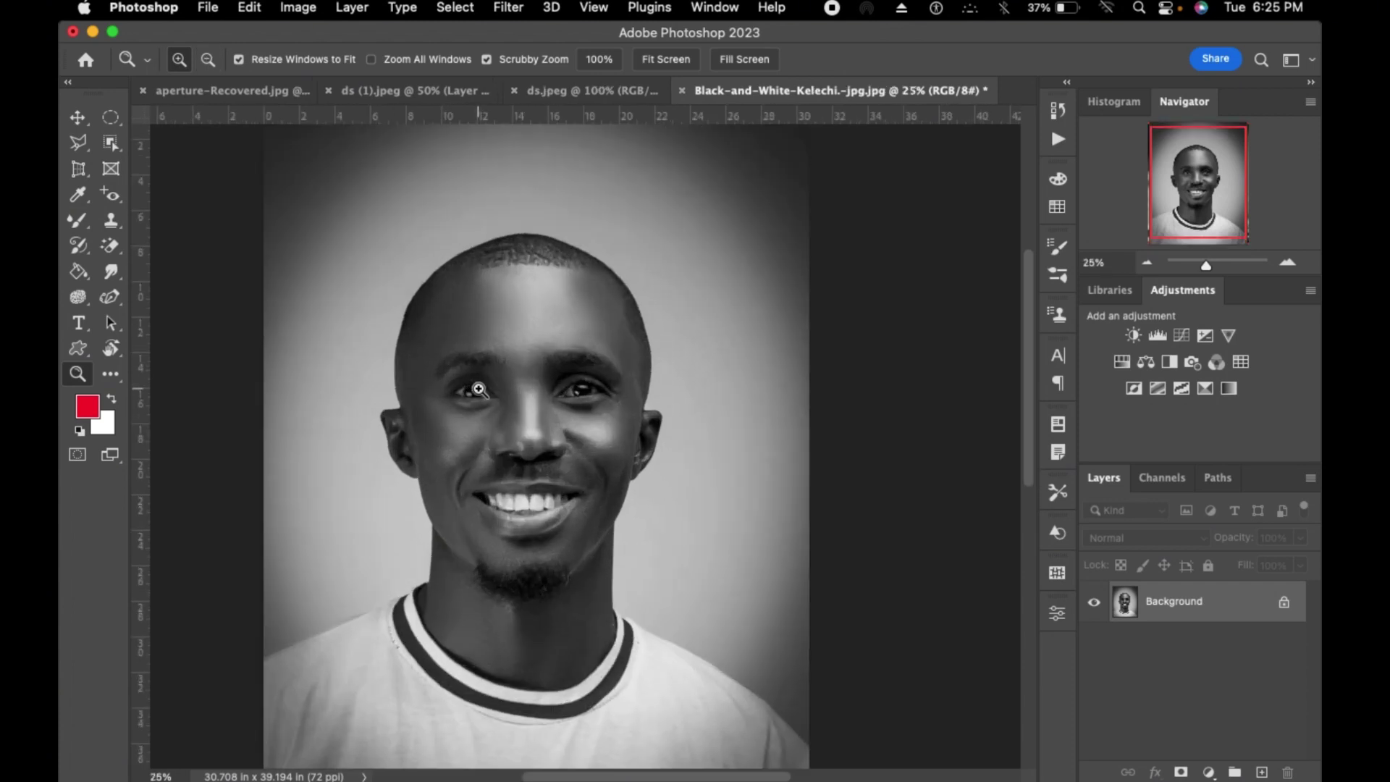
pyautogui.click(478, 389)
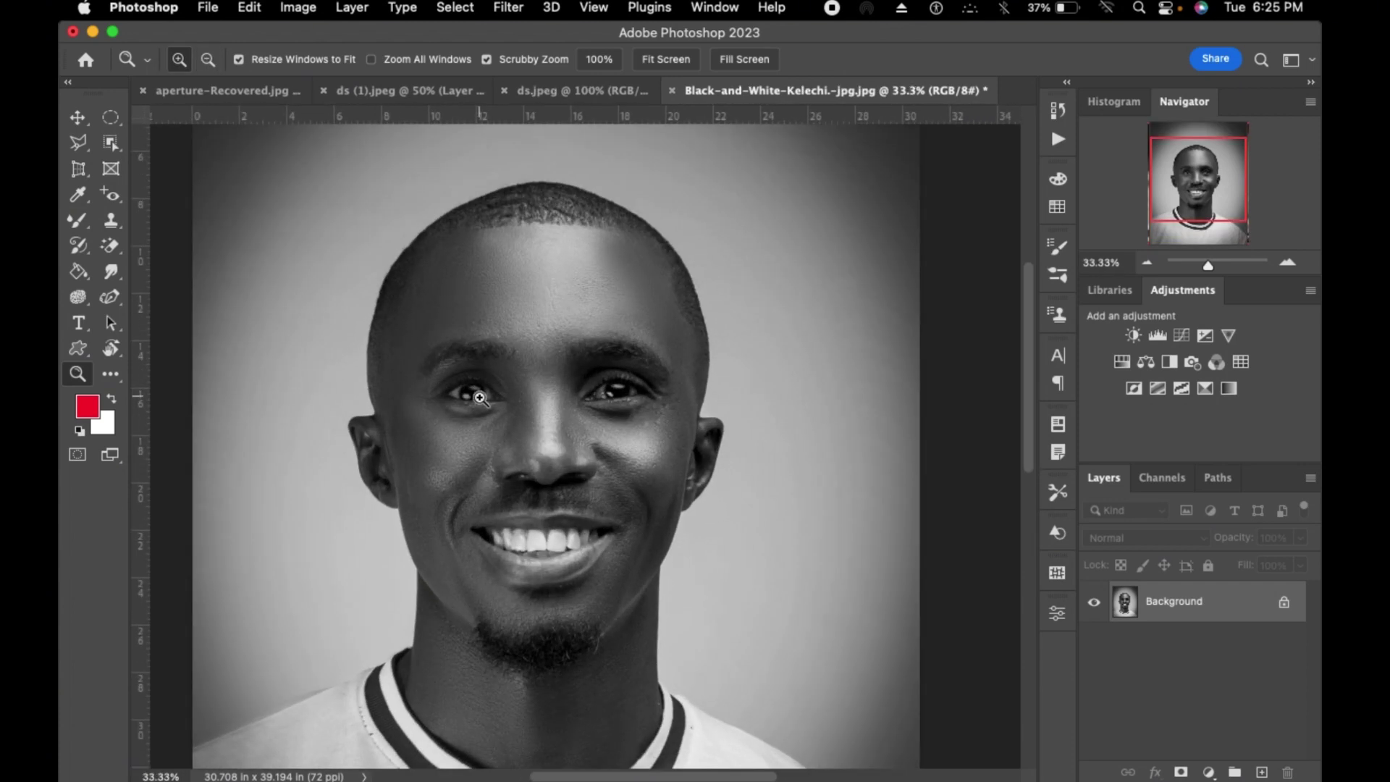
pyautogui.click(479, 397)
pyautogui.click(479, 397)
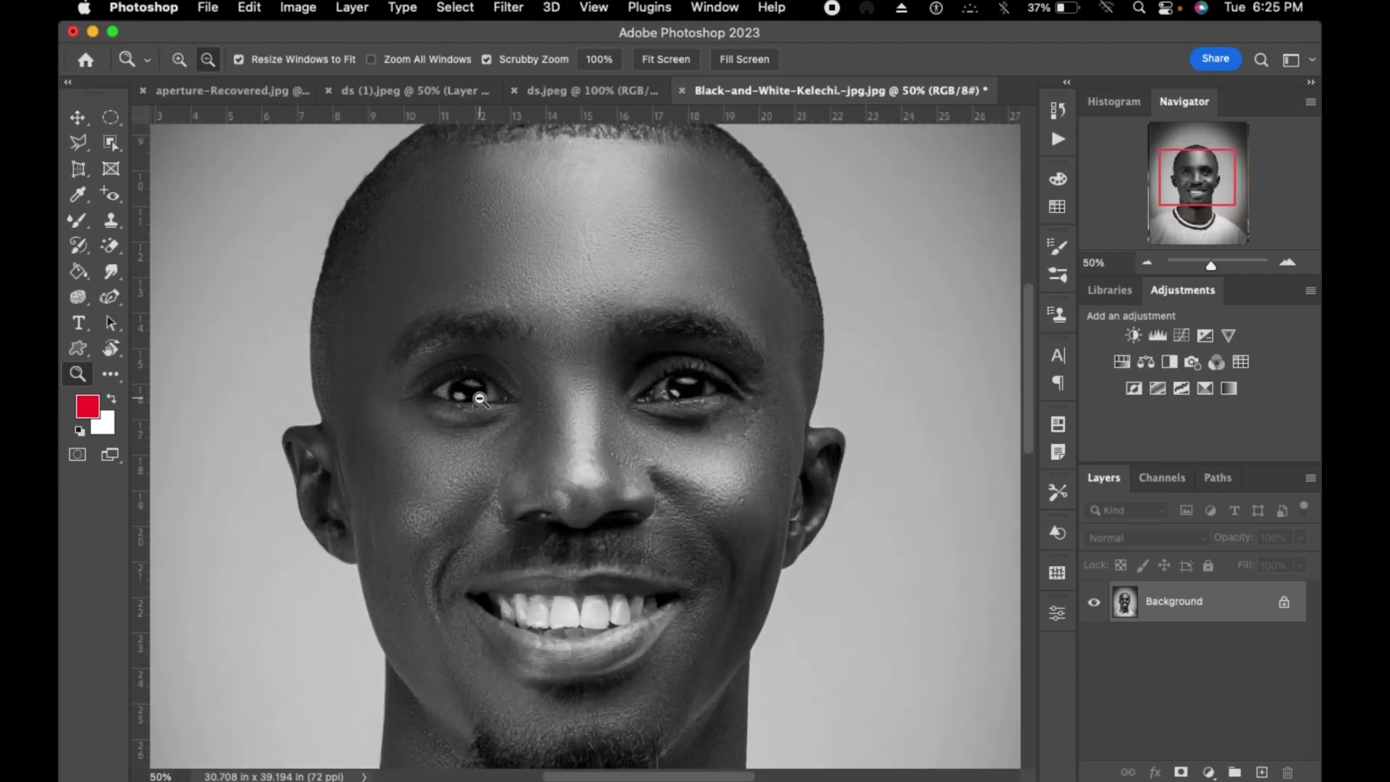
# - Zoom out to 8.33% around the face with the Zoom tool
pyautogui.keyDown('alt'); pyautogui.click(480, 398); pyautogui.keyUp('alt')
pyautogui.keyDown('alt'); pyautogui.click(478, 398); pyautogui.keyUp('alt')
pyautogui.keyDown('alt'); pyautogui.click(476, 398); pyautogui.keyUp('alt')
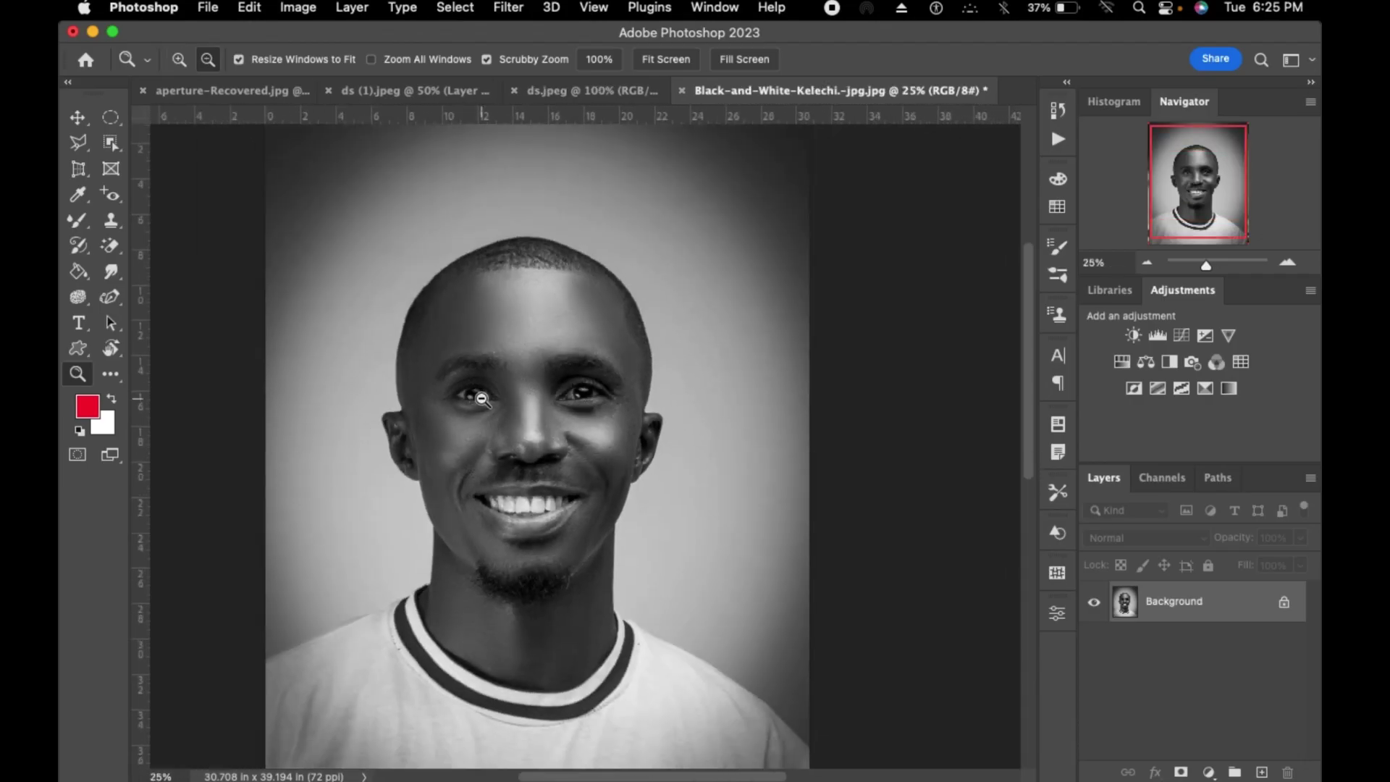
pyautogui.keyDown('alt'); pyautogui.click(476, 398); pyautogui.keyUp('alt')
pyautogui.keyDown('alt'); pyautogui.click(474, 398); pyautogui.keyUp('alt')
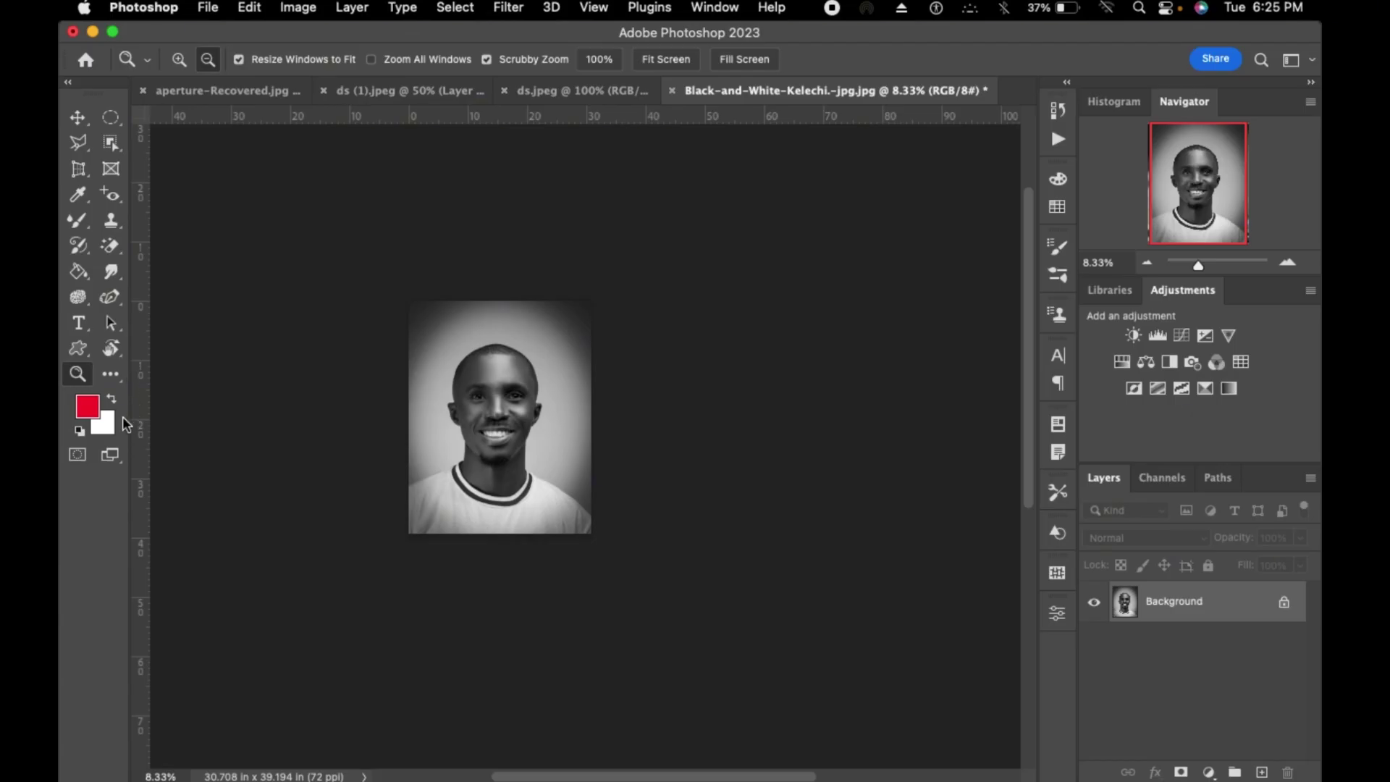
# - Open the toolbar customization window to examine its tool groups and extra tools list, and close it without changing anything
pyautogui.click(113, 376)
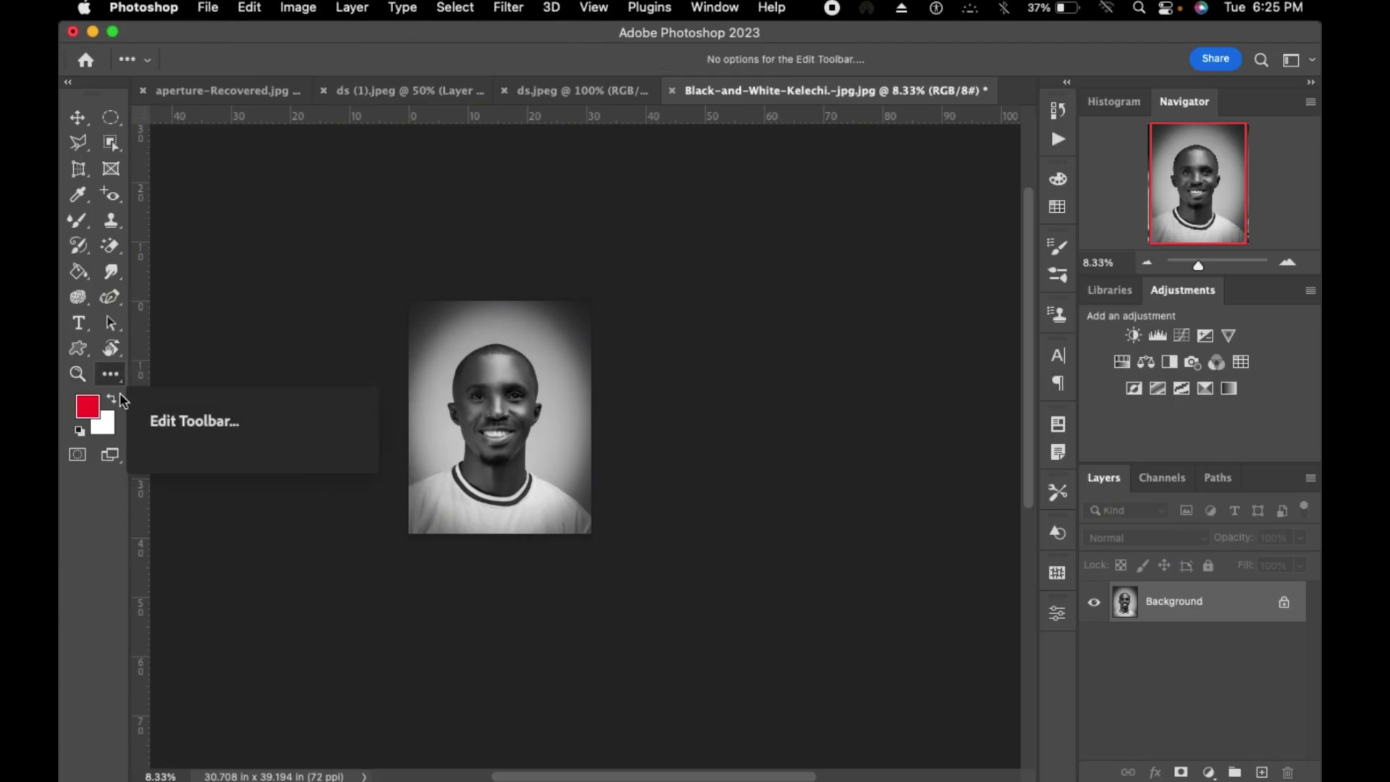
pyautogui.click(110, 373)
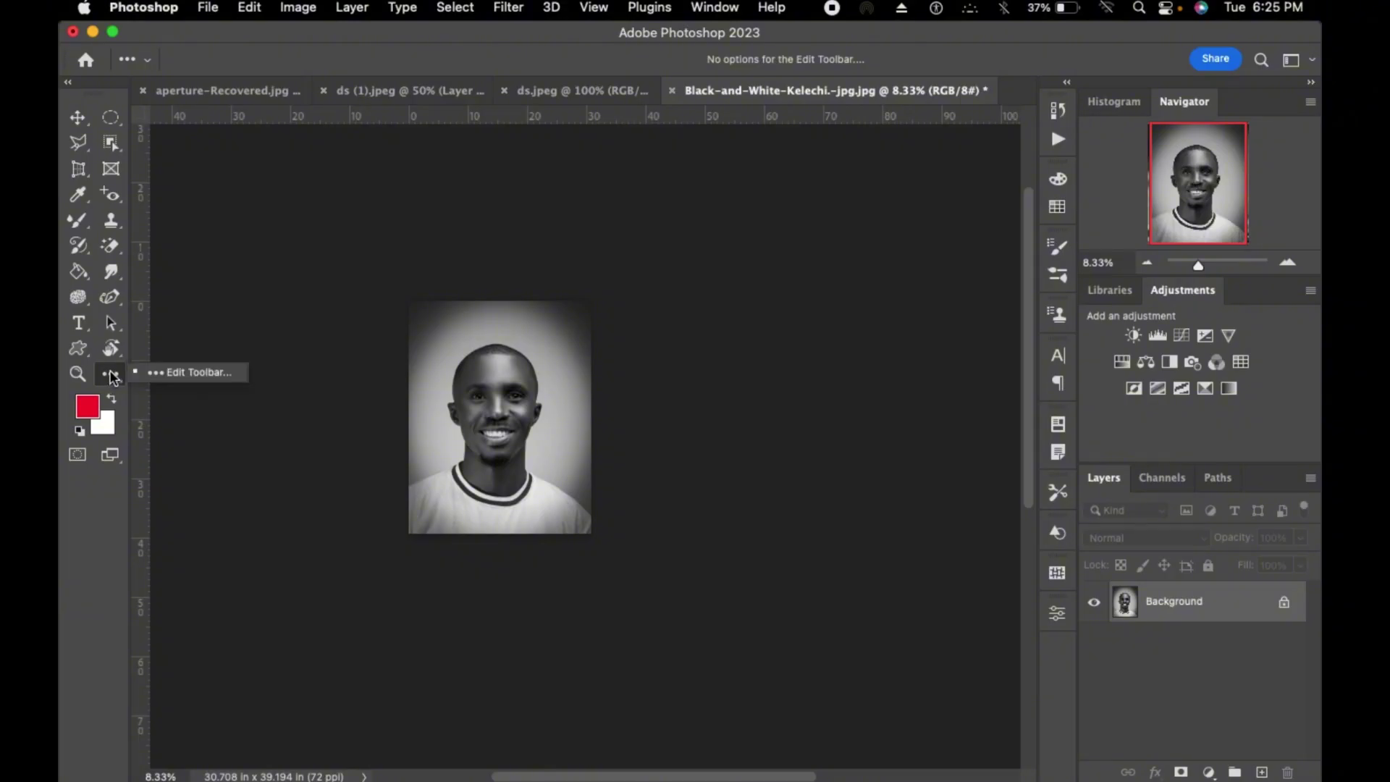
pyautogui.click(164, 372)
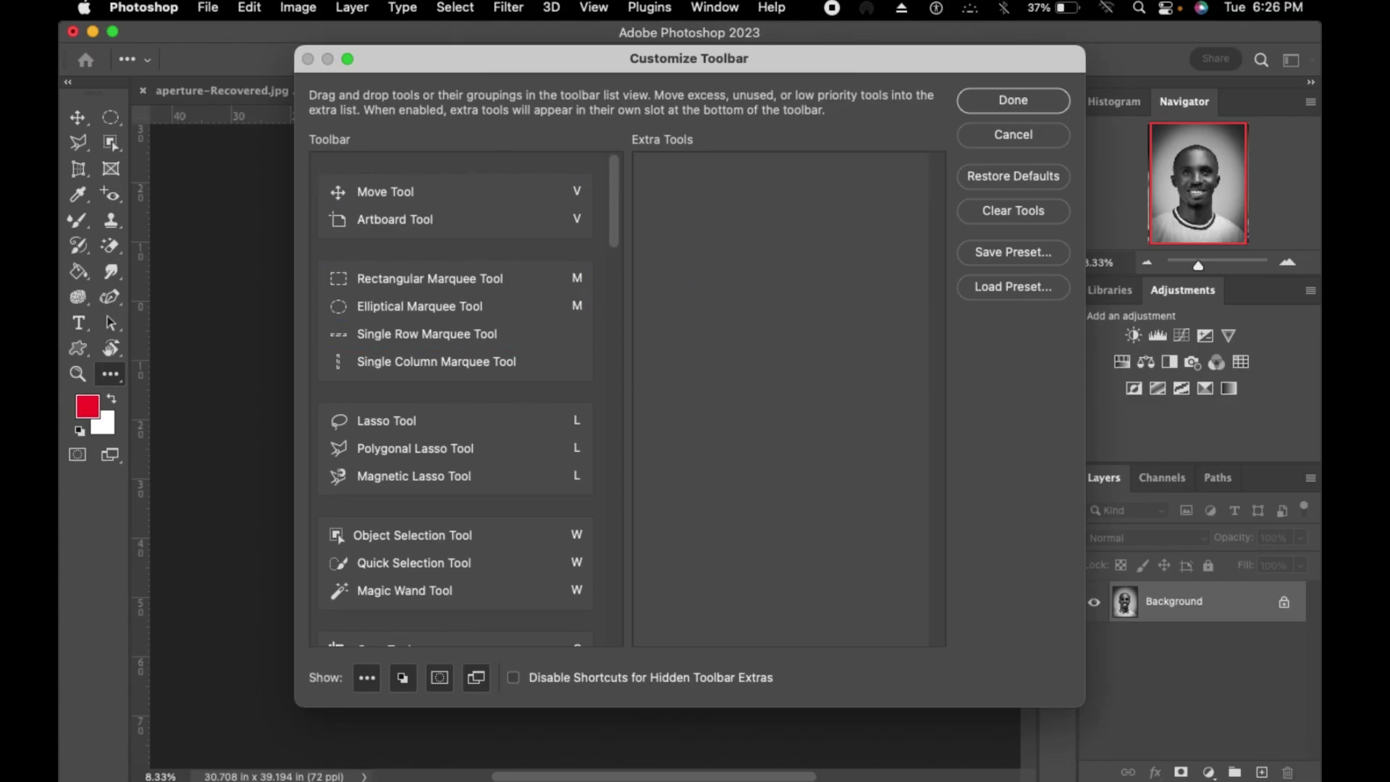
pyautogui.click(1027, 104)
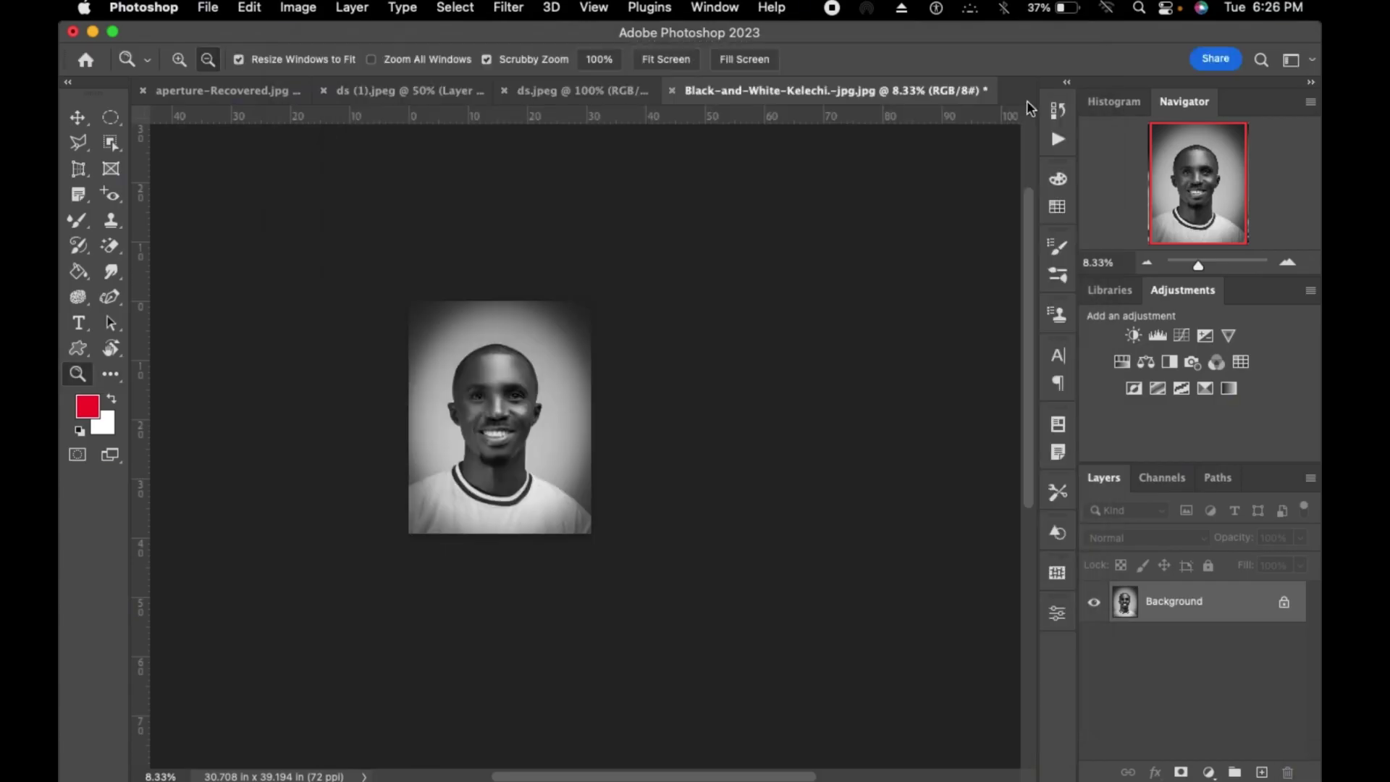
# - Set the foreground color to dark red #770316
pyautogui.click(88, 407)
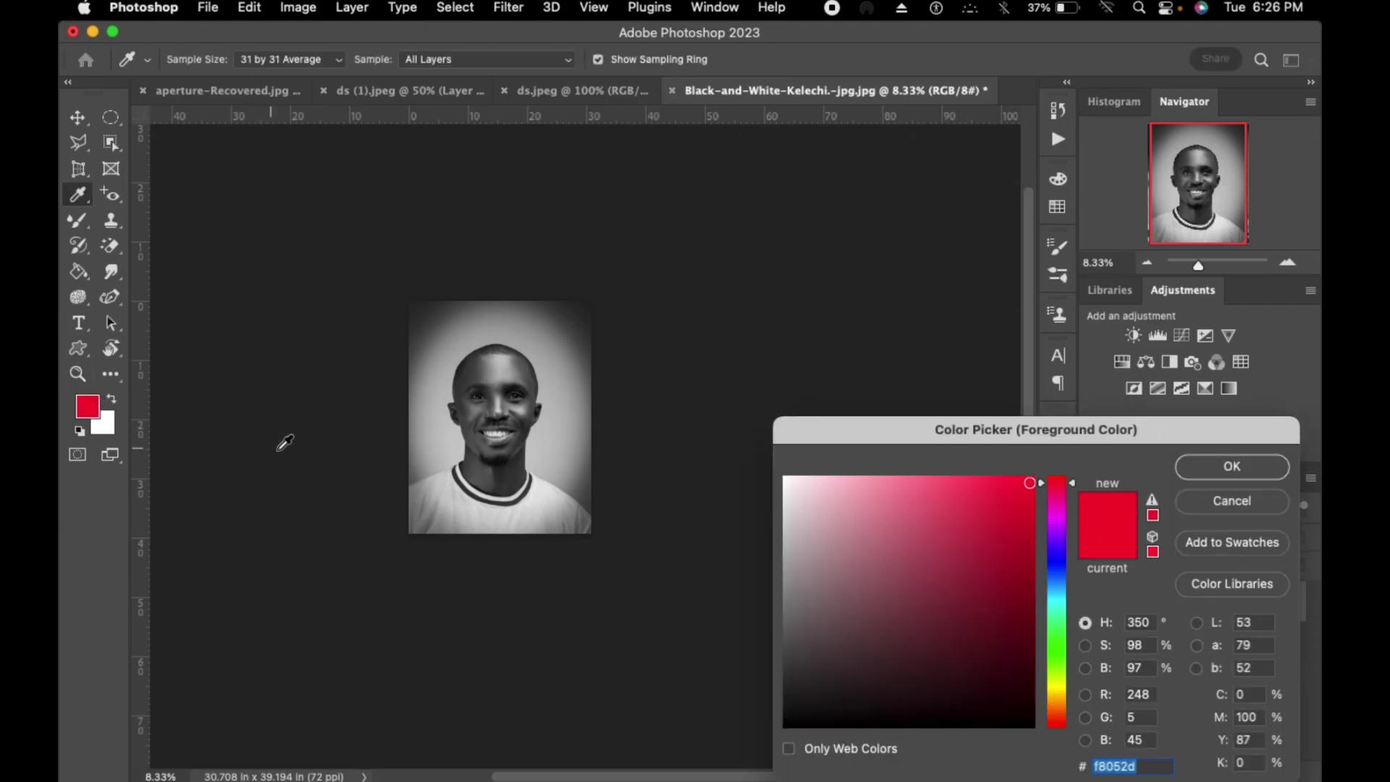
pyautogui.click(1203, 500)
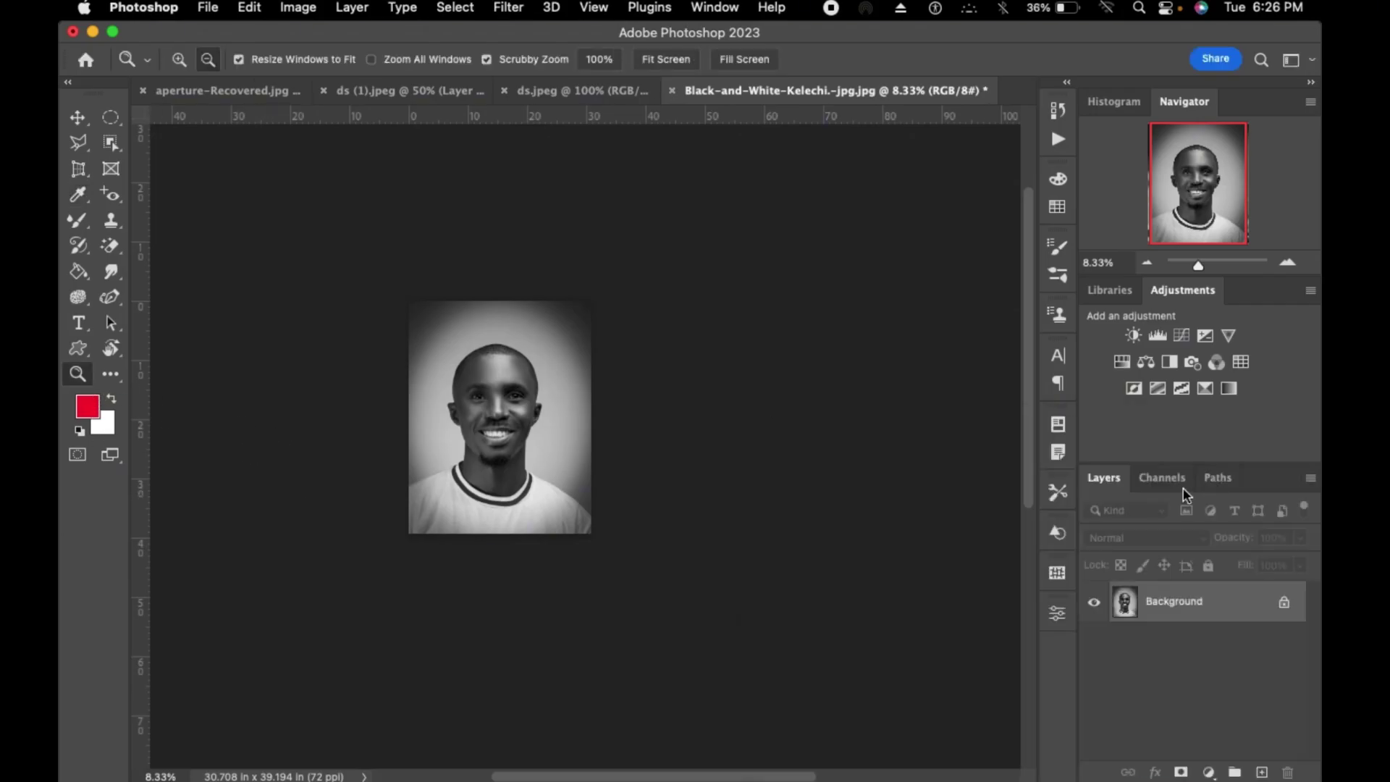
pyautogui.click(92, 410)
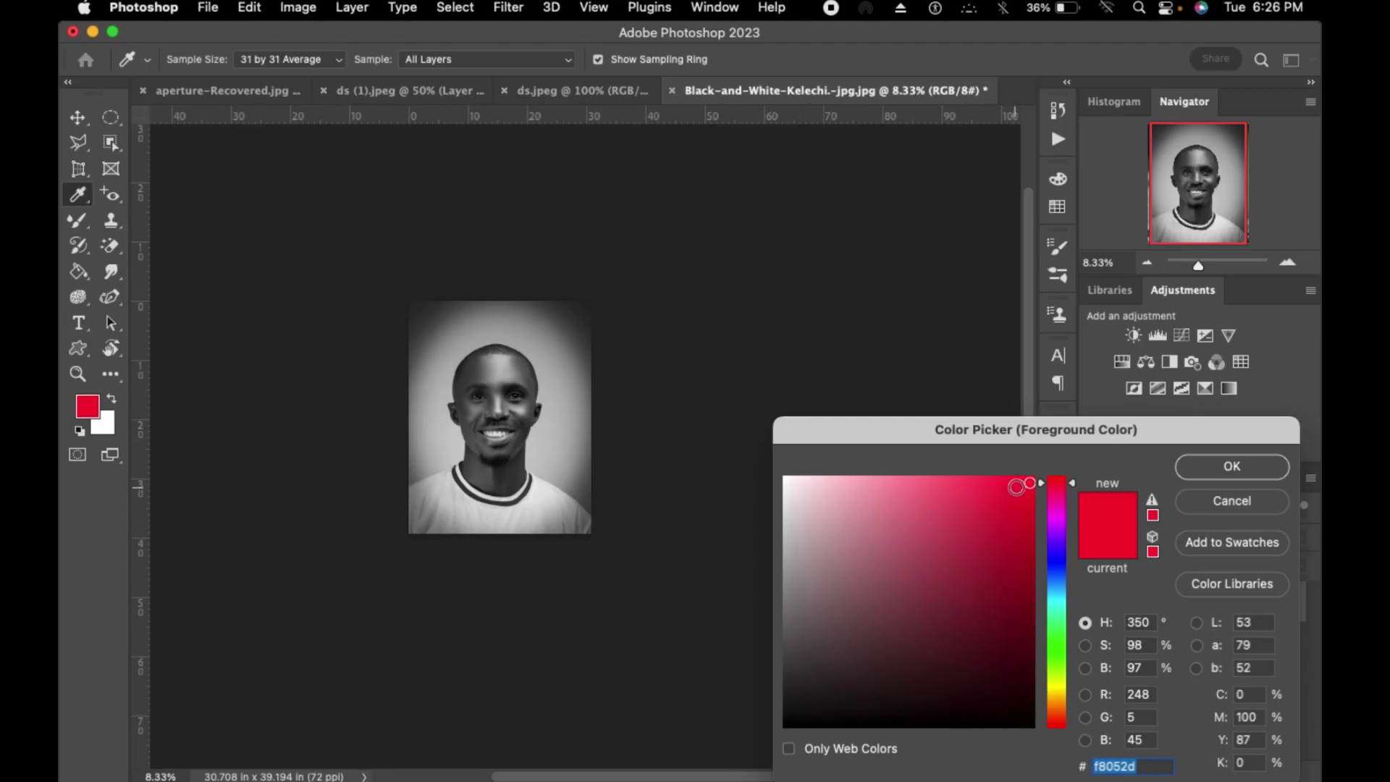
pyautogui.moveTo(1026, 515); pyautogui.dragTo(1028, 609)
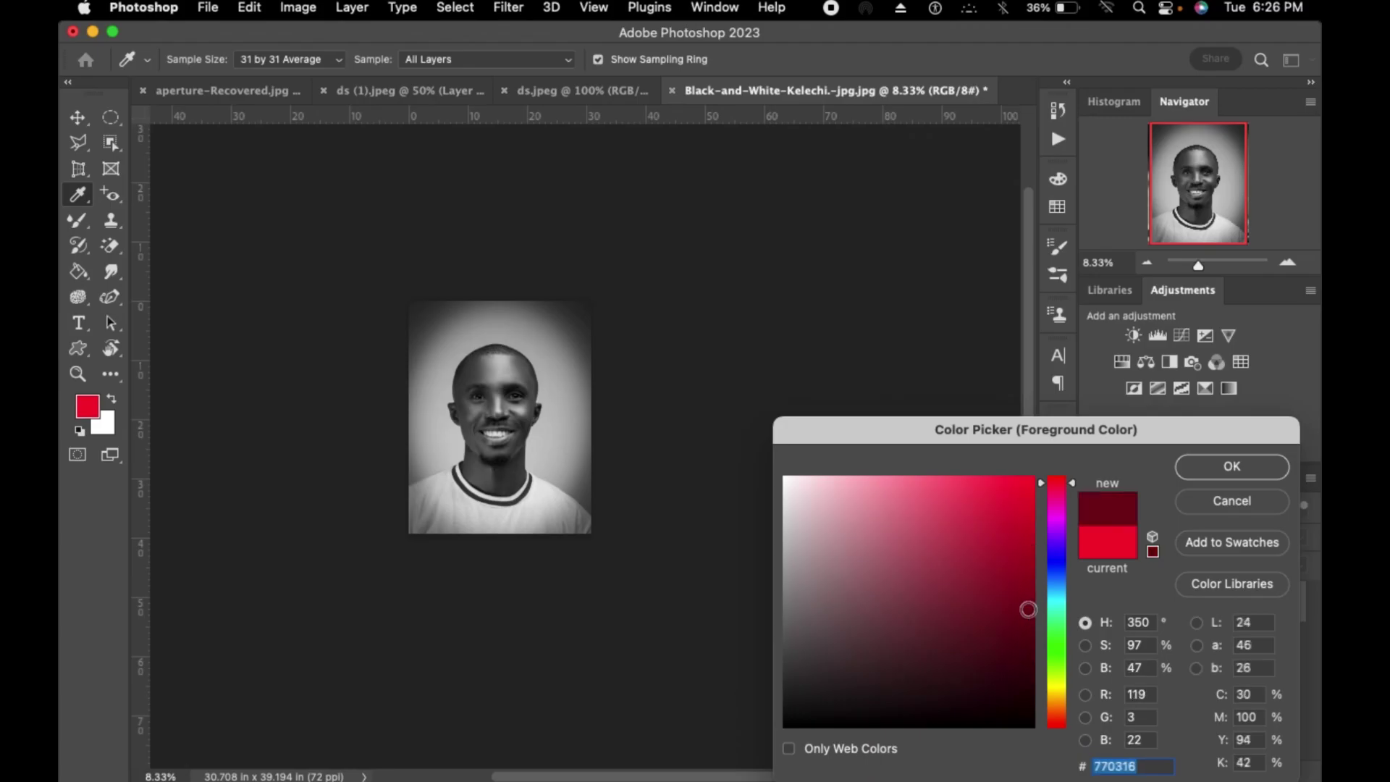
pyautogui.click(1214, 467)
pyautogui.press('z')
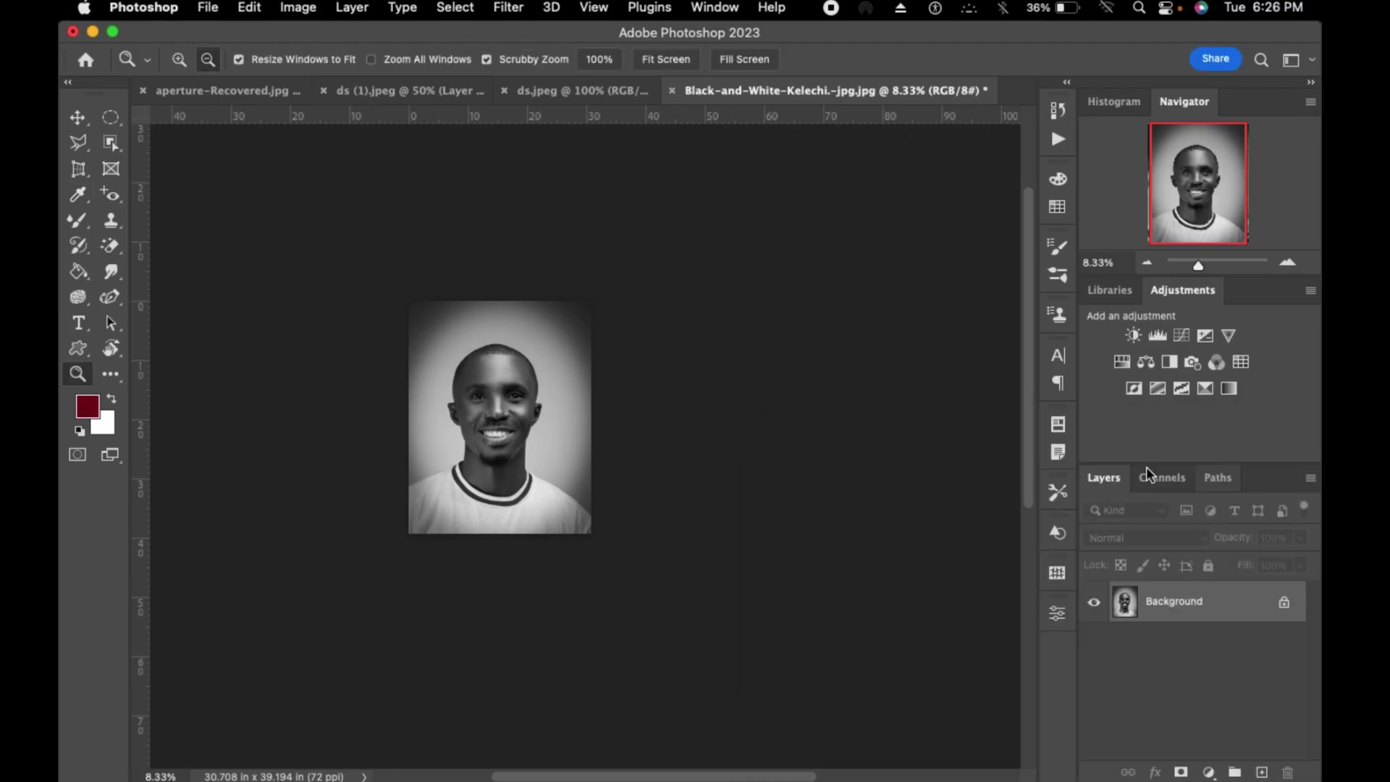
# - Set the background color to dark red #6d0707
pyautogui.click(109, 430)
pyautogui.click(1019, 619)
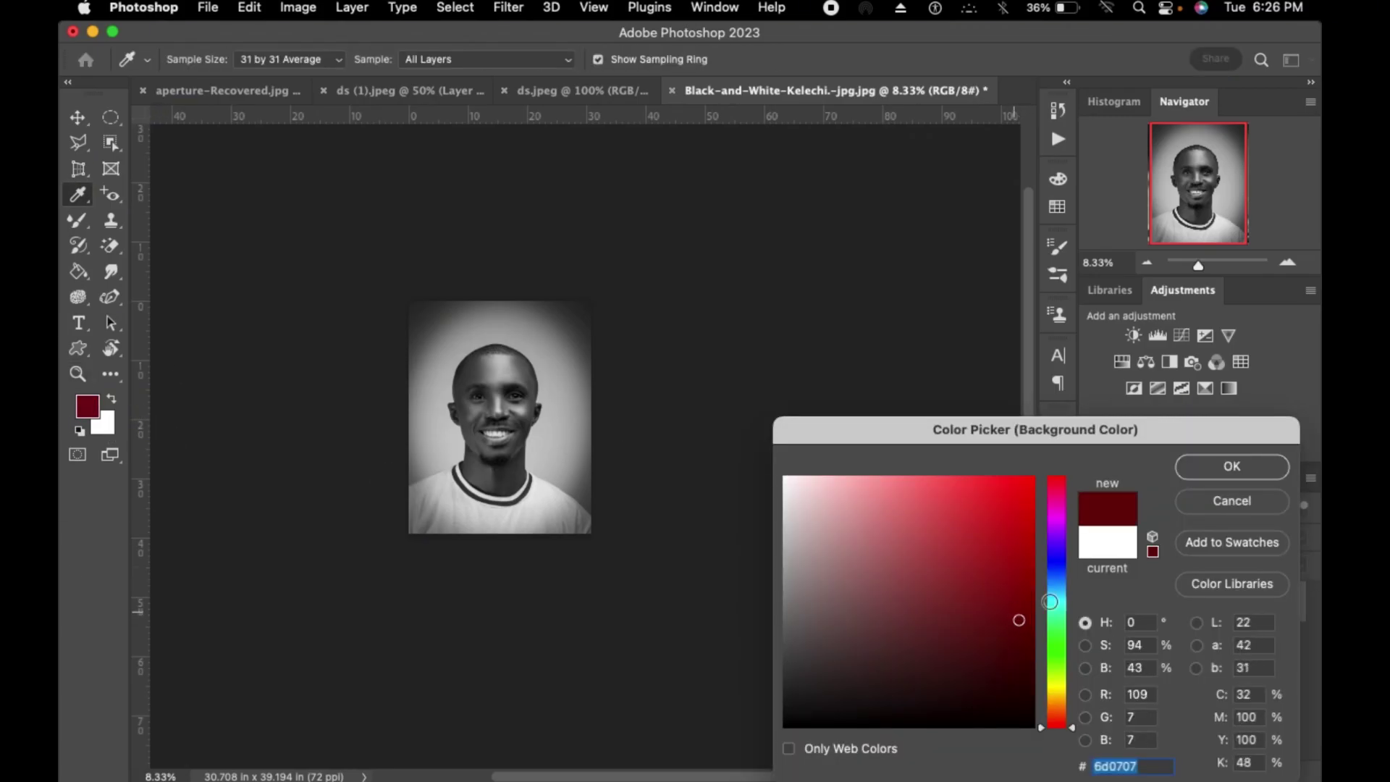
pyautogui.click(1223, 466)
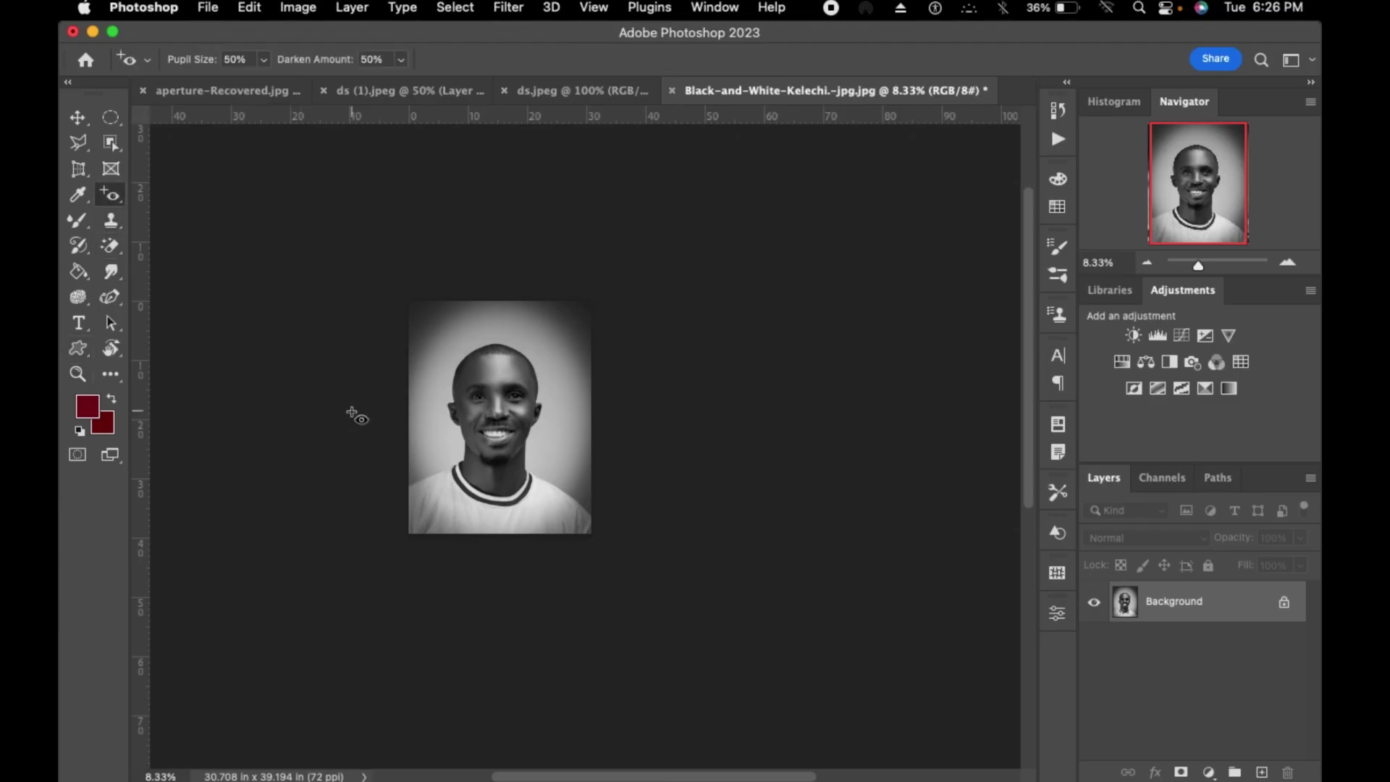
# - Switch to the Gradient tool and choose the Foreground to Transparent gradient from the Basics presets
pyautogui.press('g')
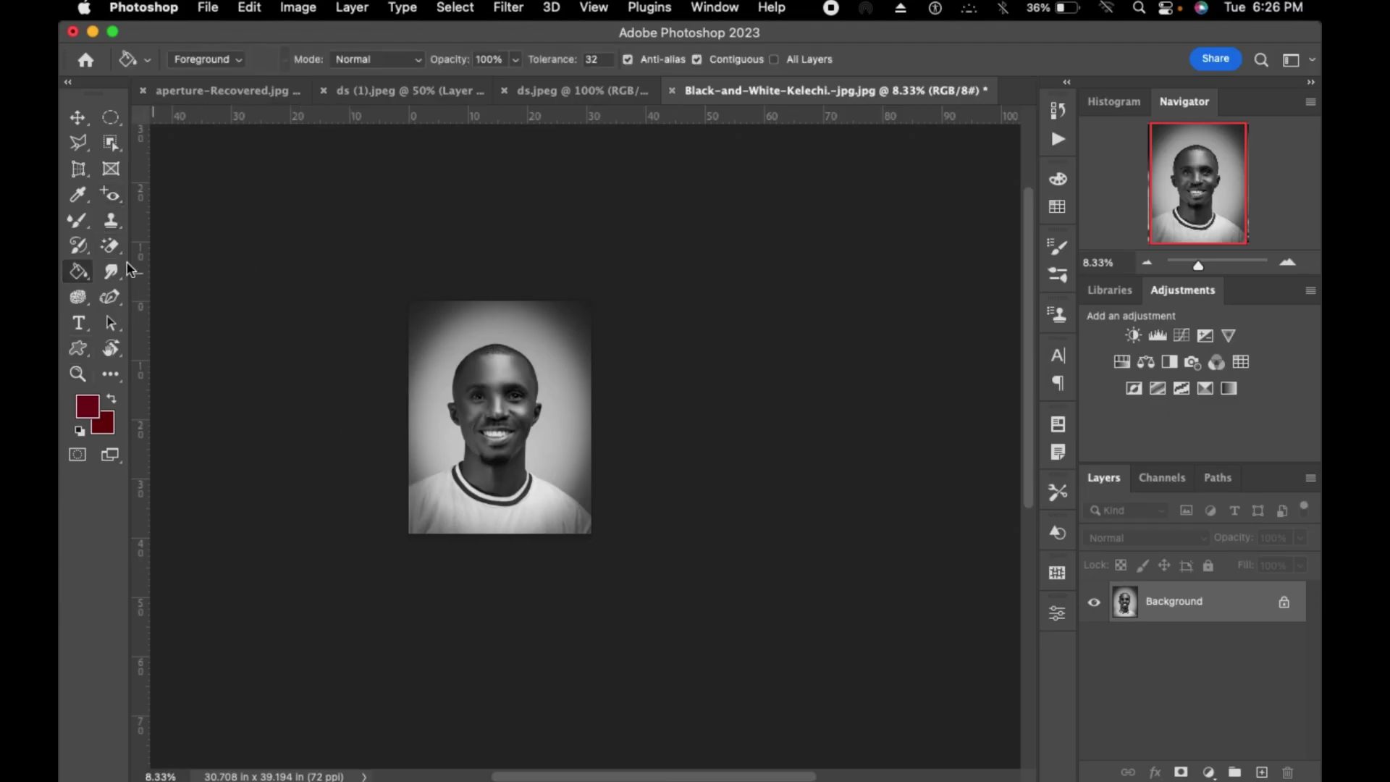
pyautogui.rightClick(78, 271)
pyautogui.click(134, 272)
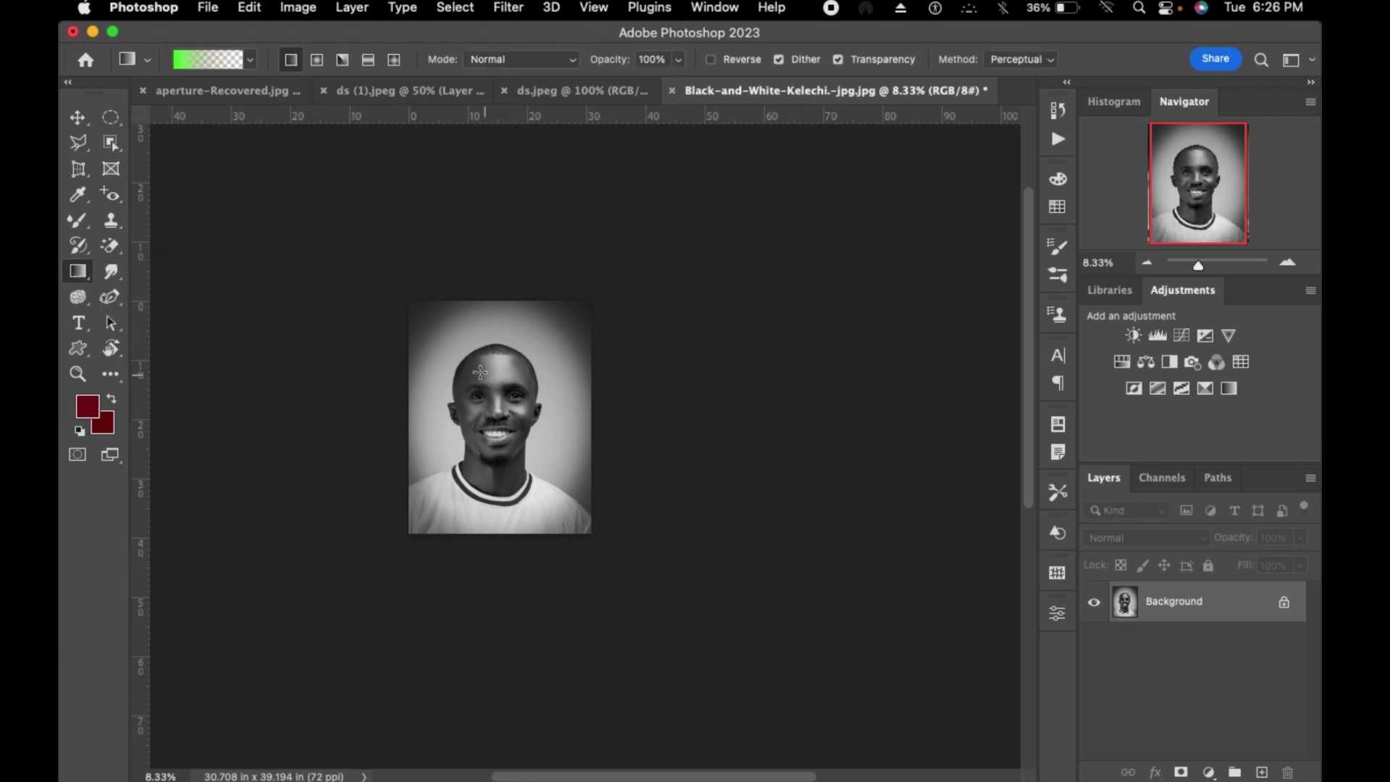
pyautogui.click(201, 58)
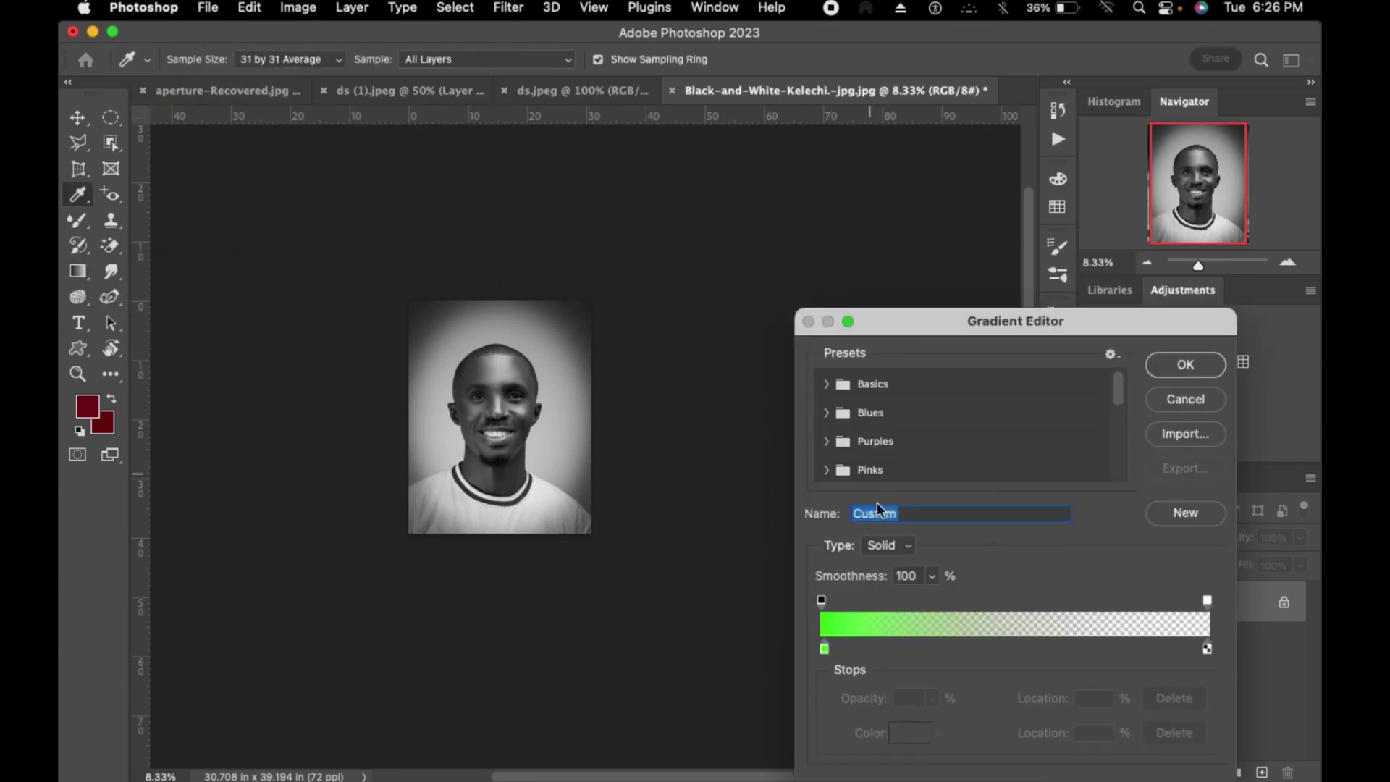
pyautogui.click(826, 384)
pyautogui.click(851, 414)
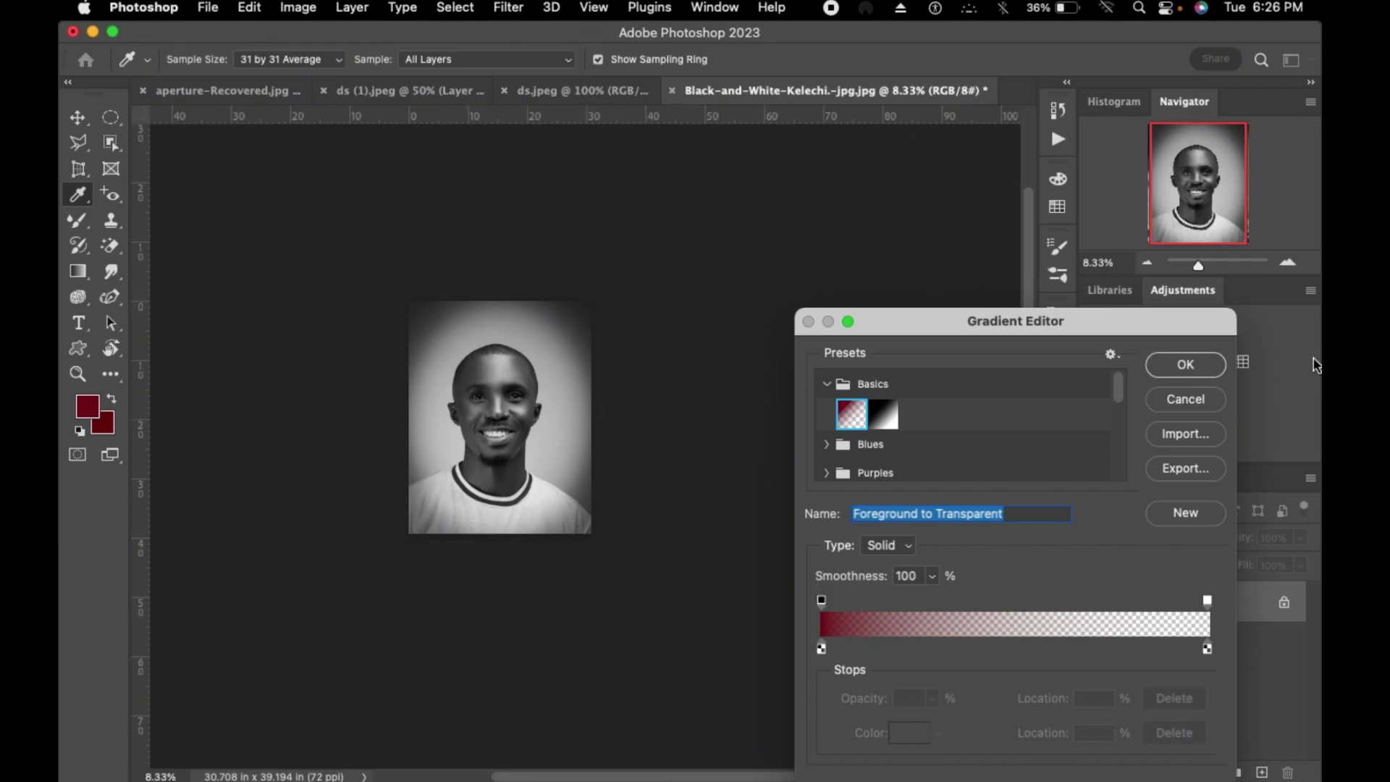
pyautogui.click(1184, 364)
# - Try a dark red linear gradient from the top of the head down to the shirt, and undo it together with the shape deletion
pyautogui.moveTo(492, 345); pyautogui.dragTo(478, 504)
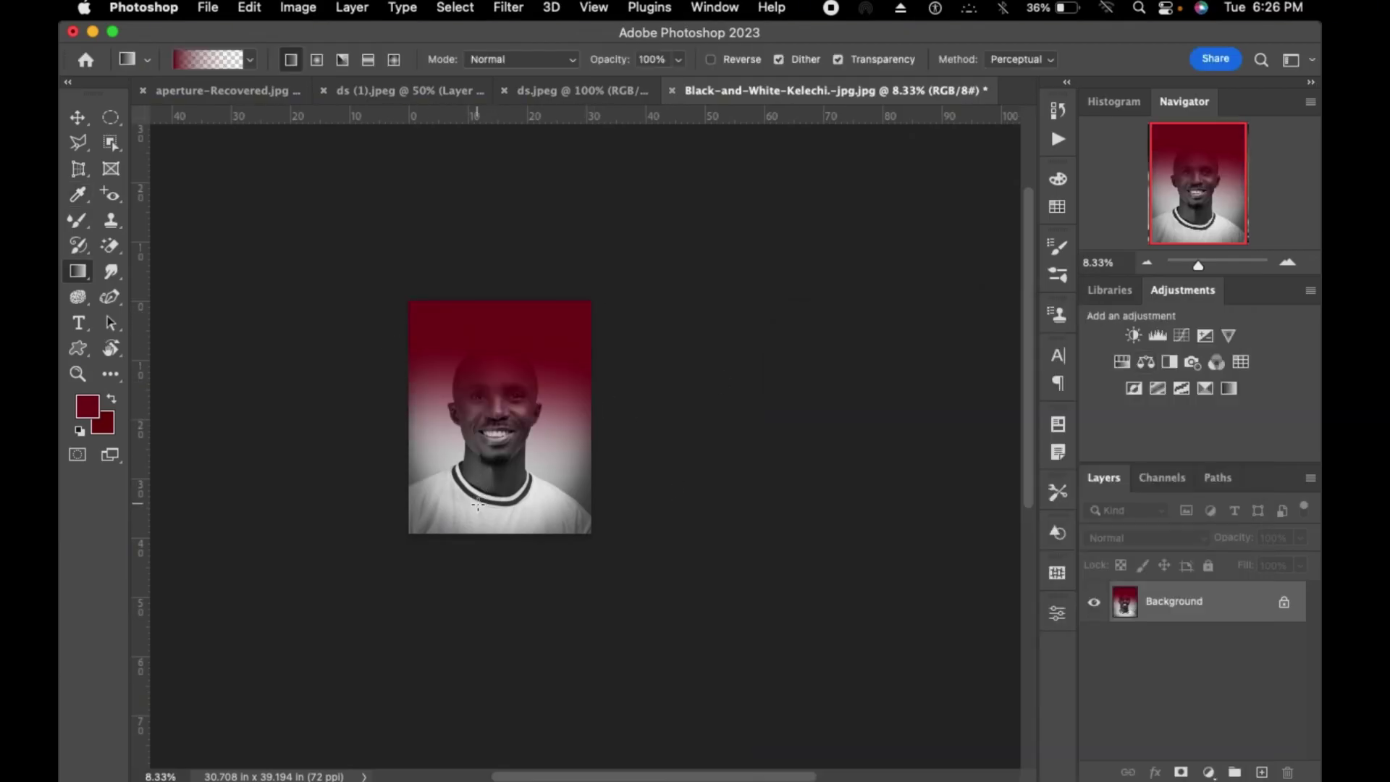
pyautogui.press('super+z')
pyautogui.press('super+z')
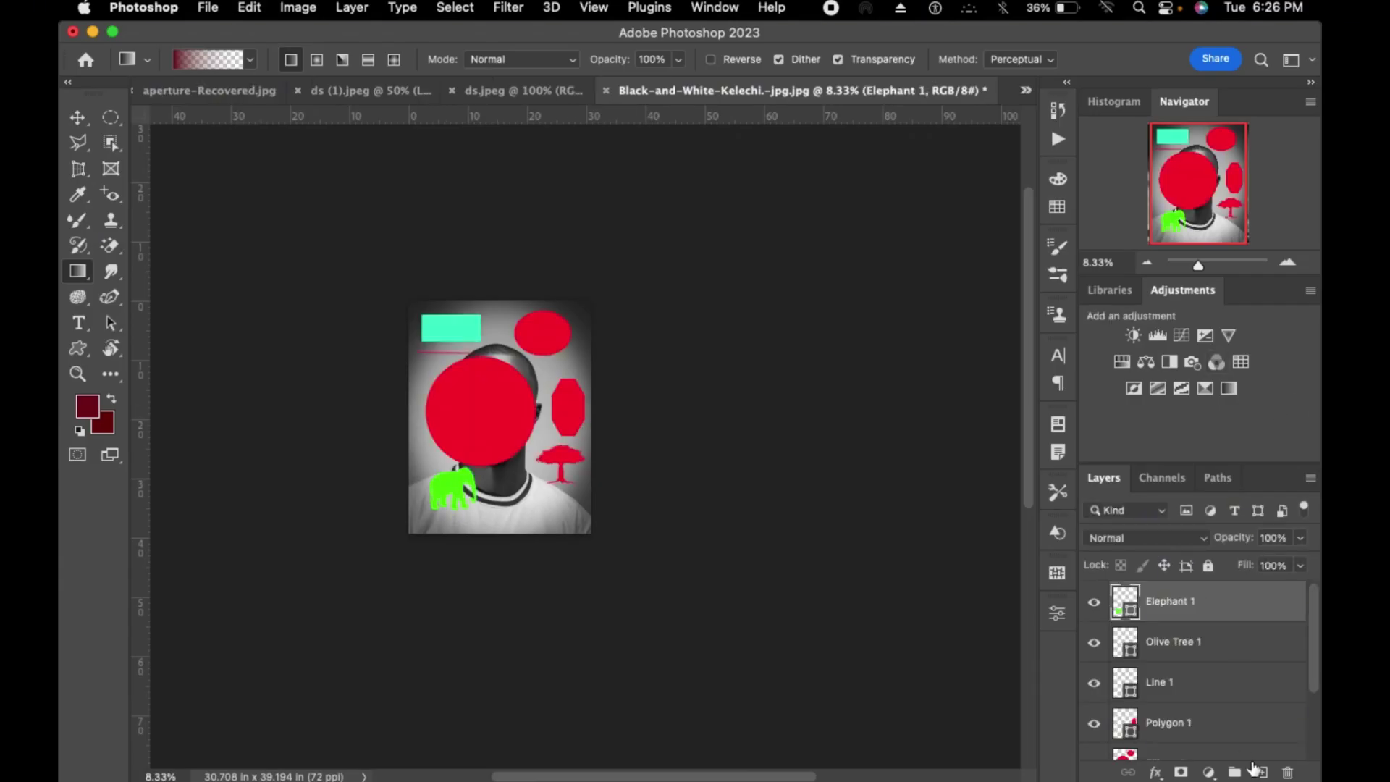
# - Delete all the restored shape layers from Elephant 1 down to Rectangle 1, leaving only the Background layer
pyautogui.scroll(-3, 1223, 753)
pyautogui.keyDown('shift'); pyautogui.click(1178, 725); pyautogui.keyUp('shift')
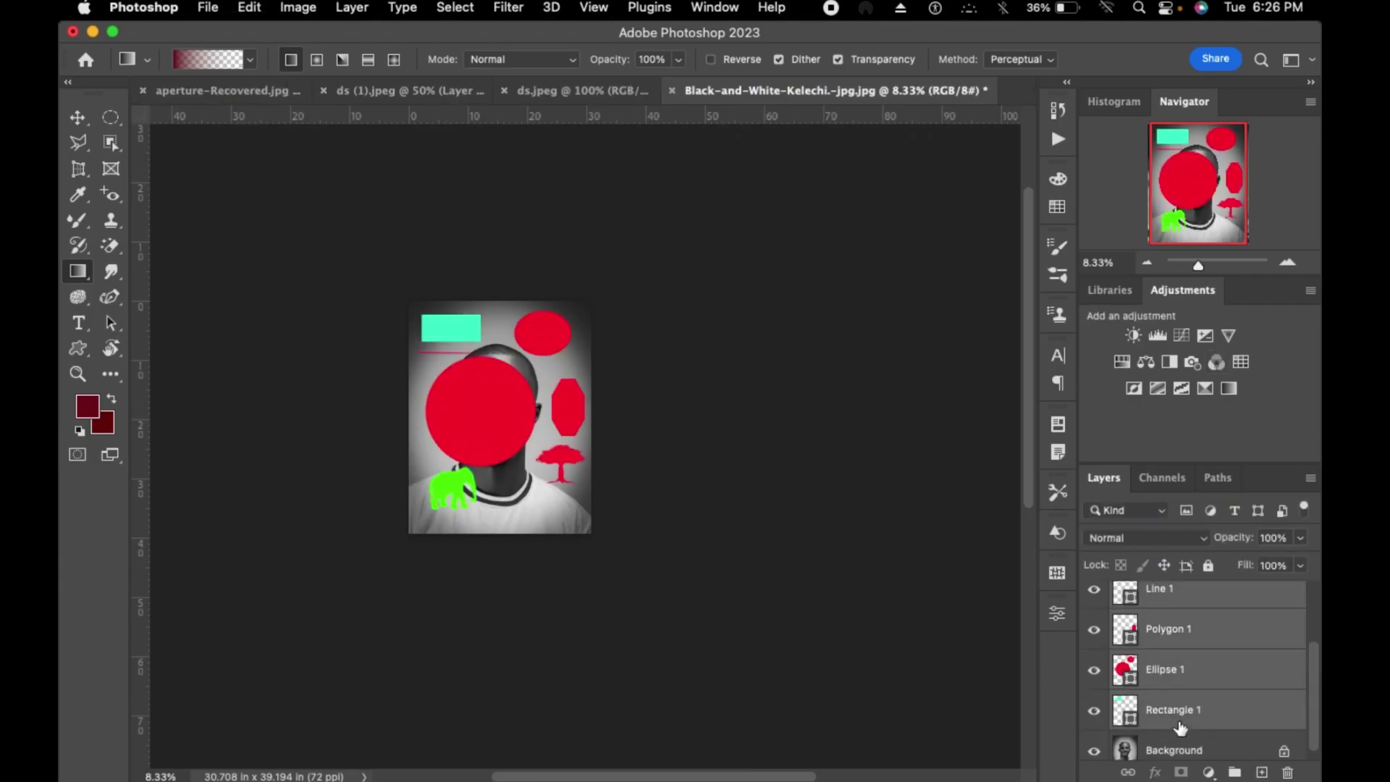
pyautogui.press('BackSpace')
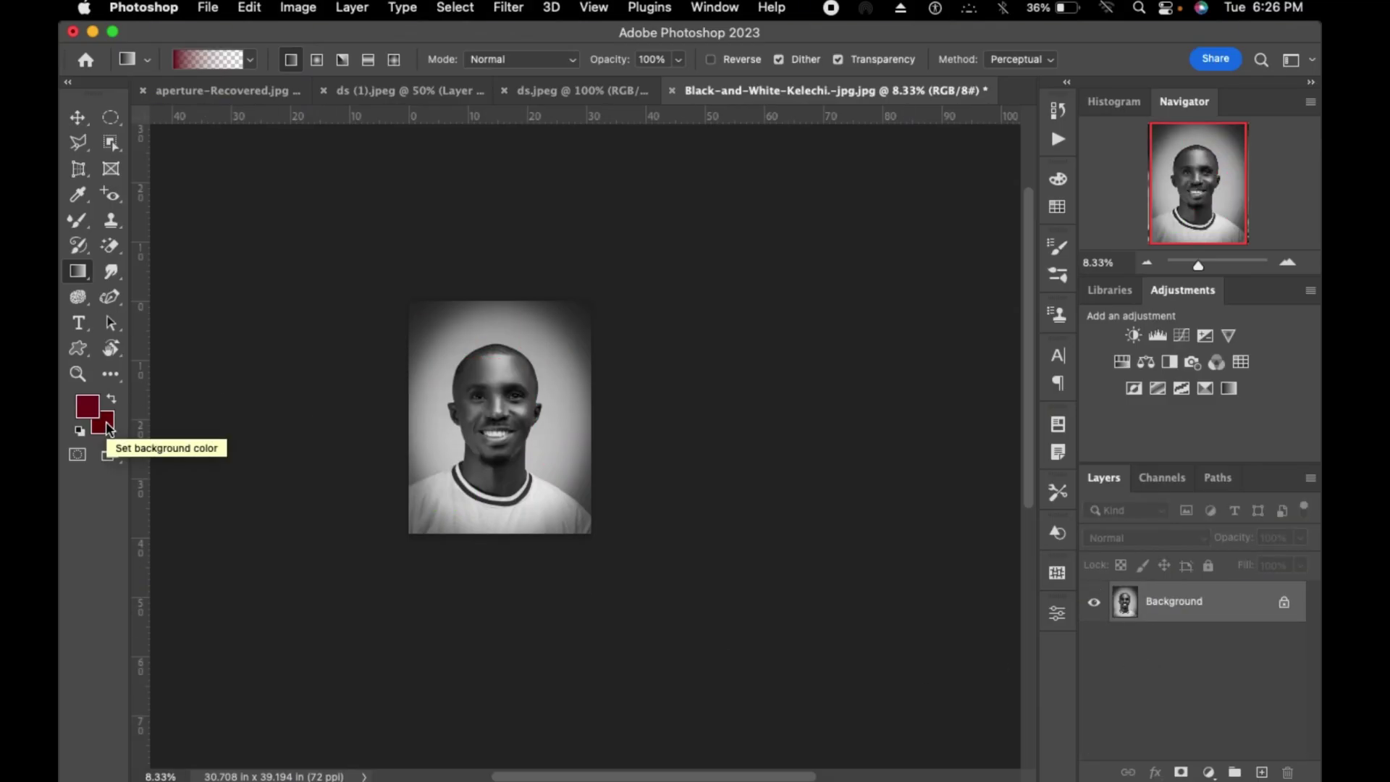
# - Restore the default black and white colors, draw a diagonal gradient over the portrait in Quick Mask mode, and add a layer mask to the portrait
pyautogui.press('d')
pyautogui.click(87, 456)
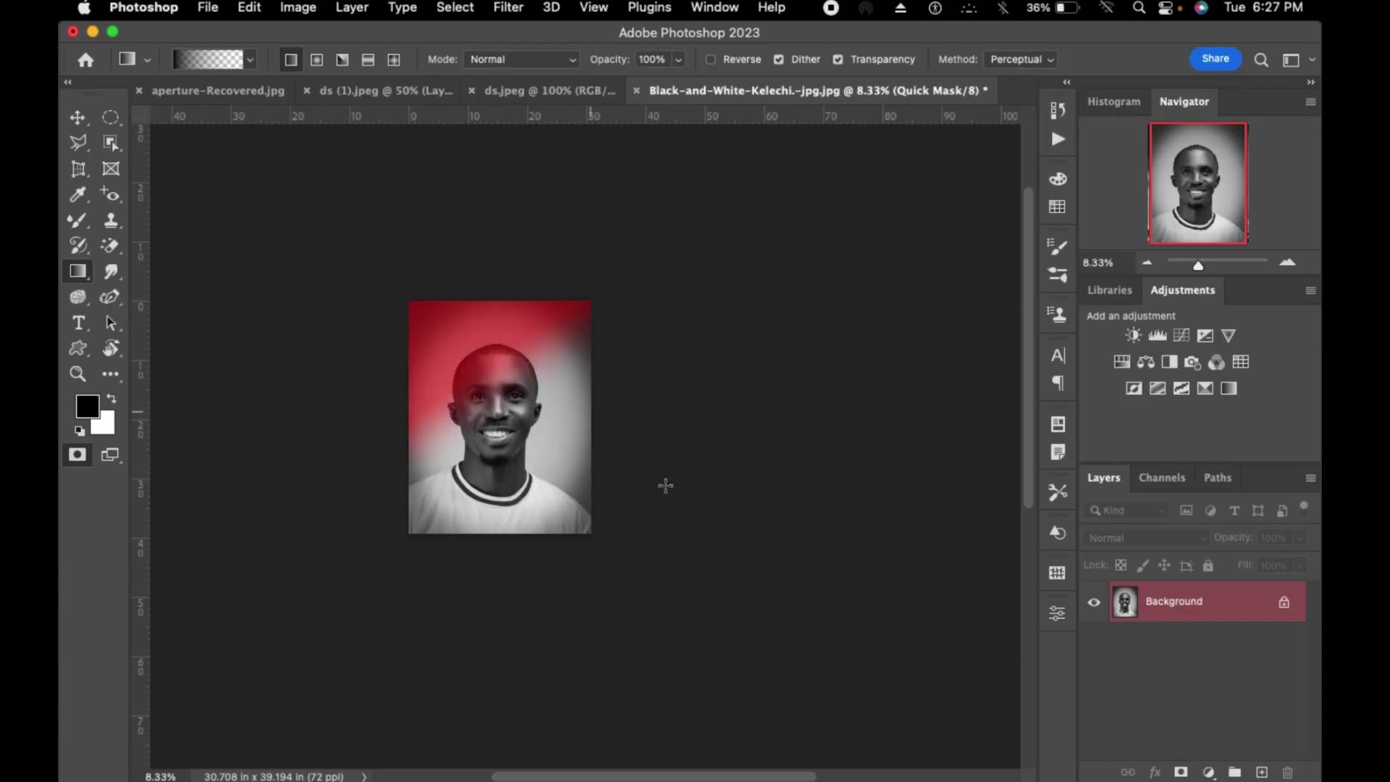
pyautogui.click(1180, 771)
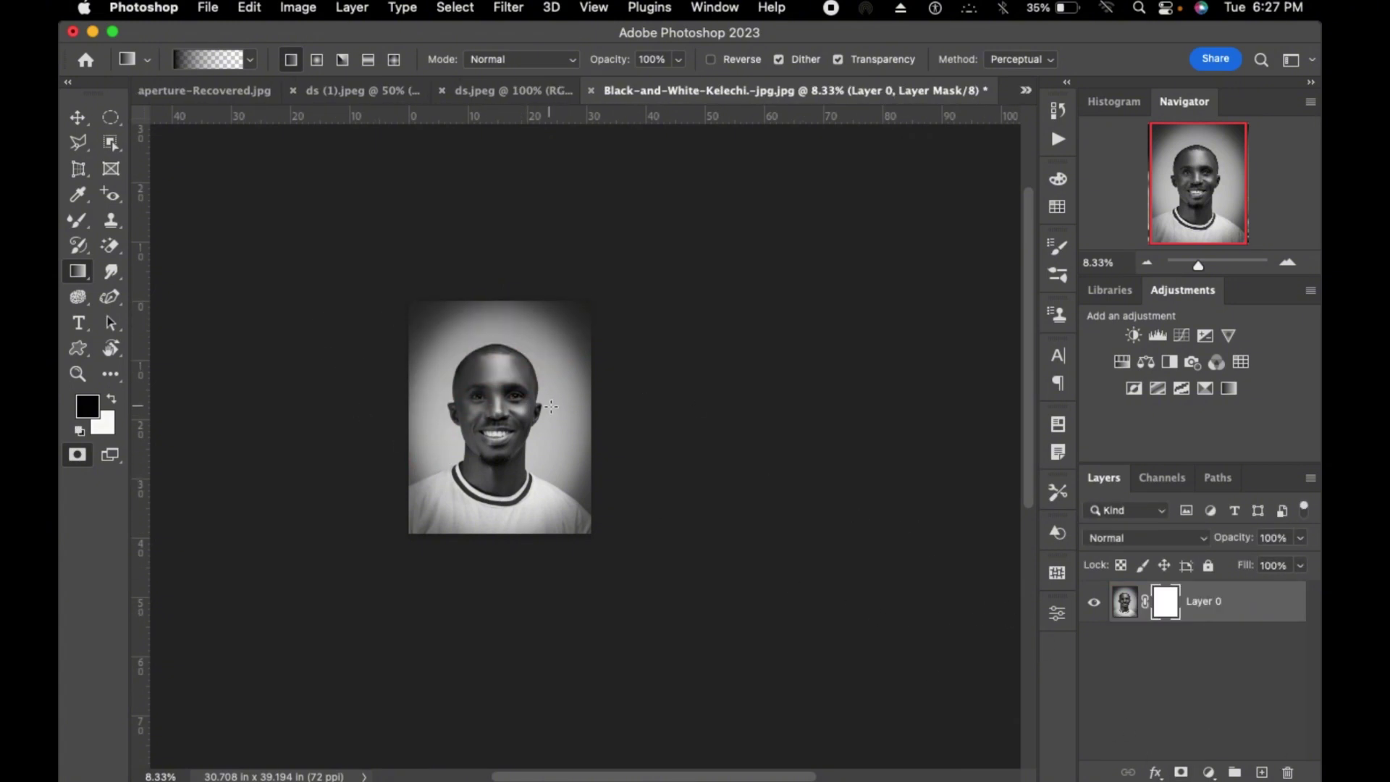
# - Undo the layer mask and the Quick Mask gradient on the portrait, and toggle Quick Mask mode on and off again
pyautogui.press('super+z')
pyautogui.press('super+z')
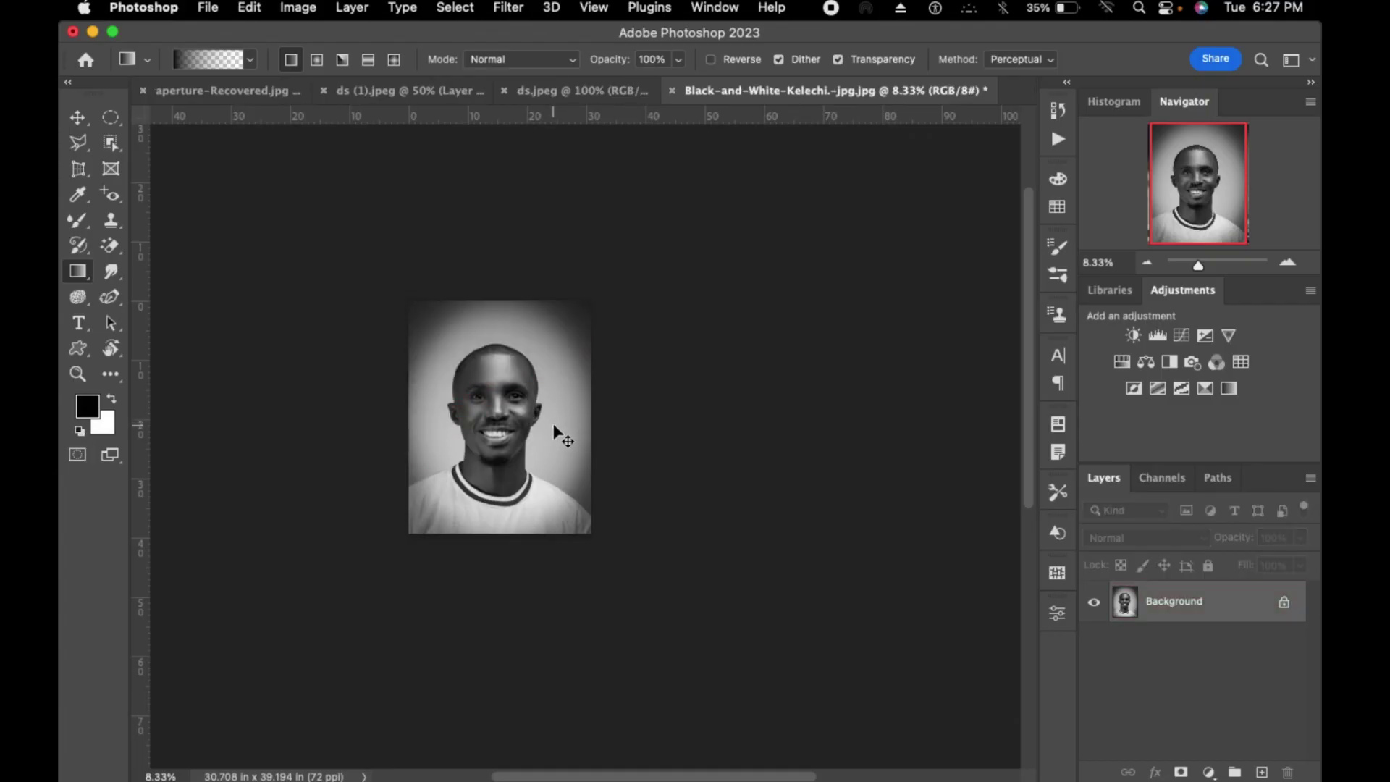
pyautogui.click(81, 455)
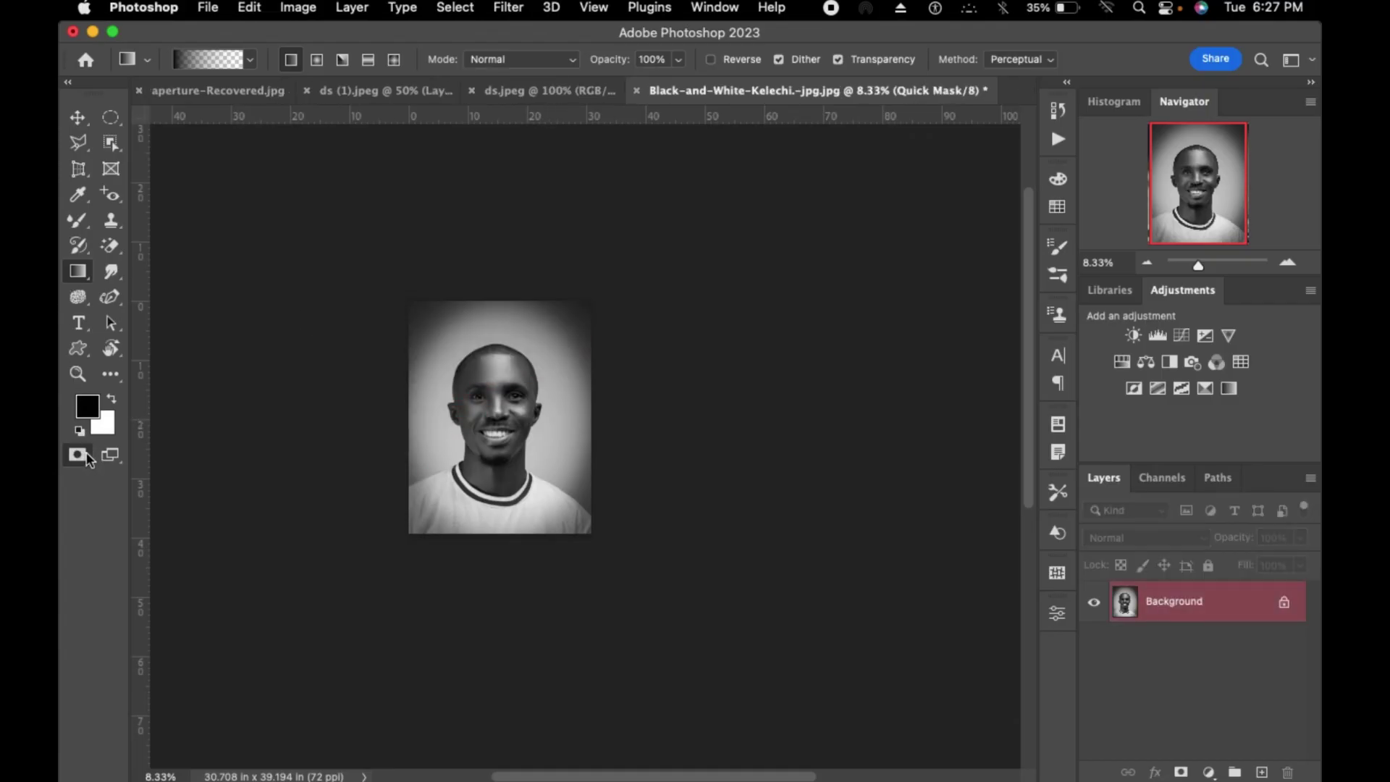
pyautogui.click(78, 455)
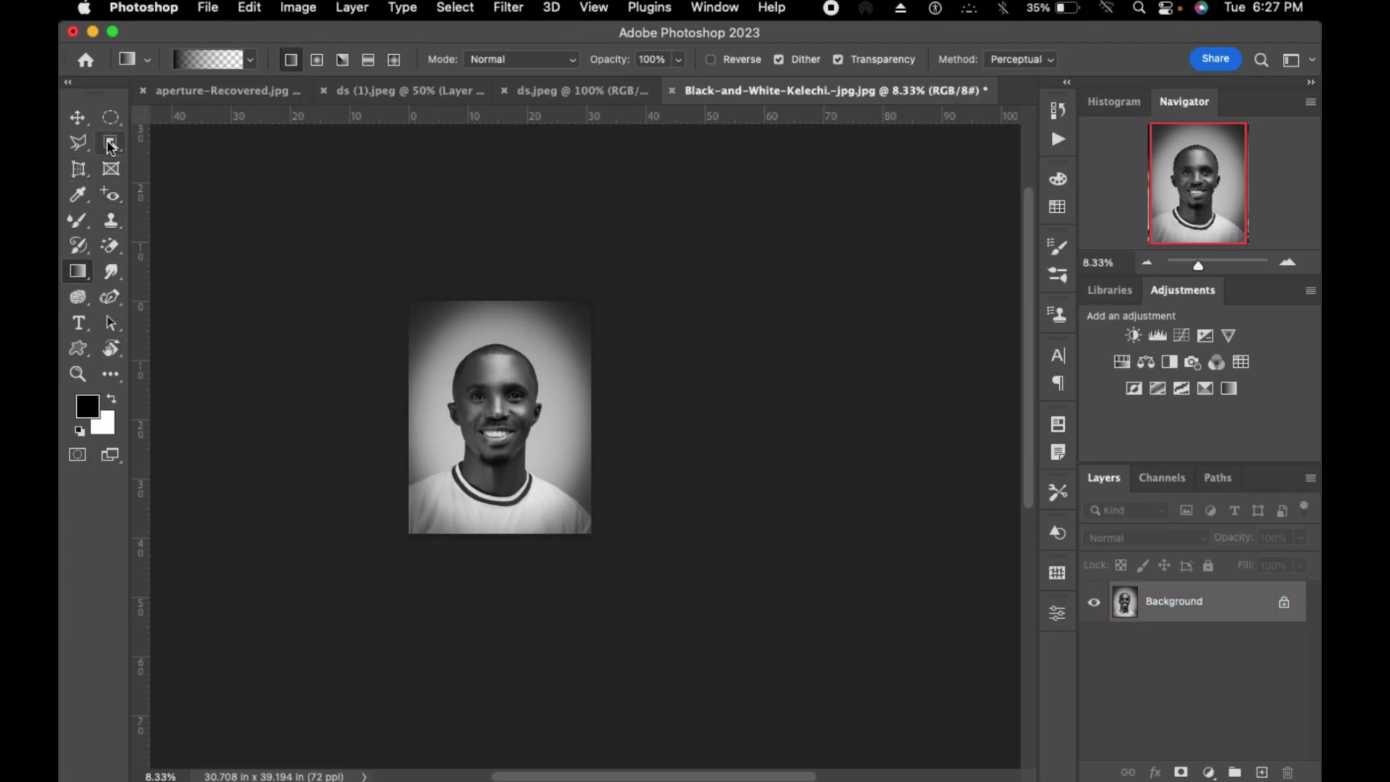
# - Try masking the portrait with a circular Elliptical Marquee selection around the head, undo the layer mask and deselect
pyautogui.click(108, 119)
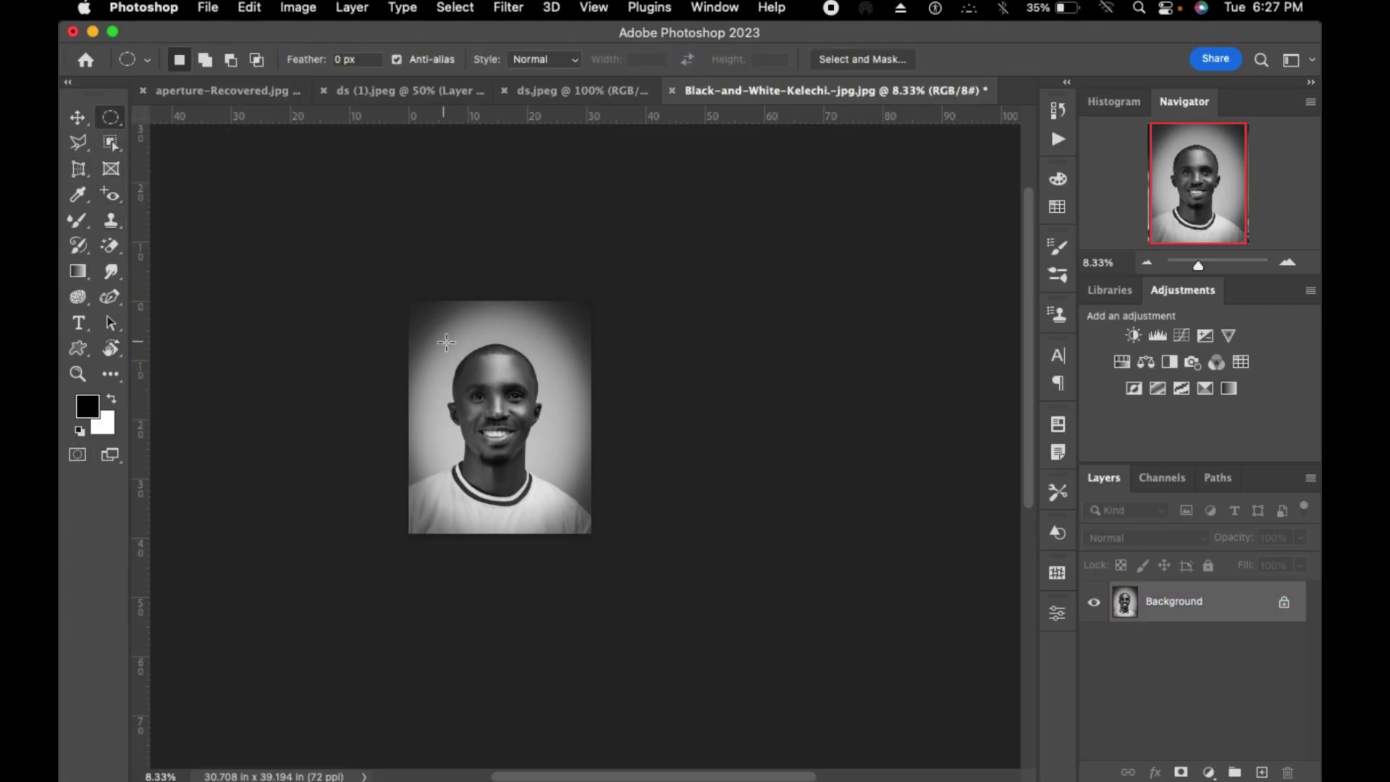
pyautogui.moveTo(443, 340); pyautogui.dragTo(565, 464)
pyautogui.click(1180, 772)
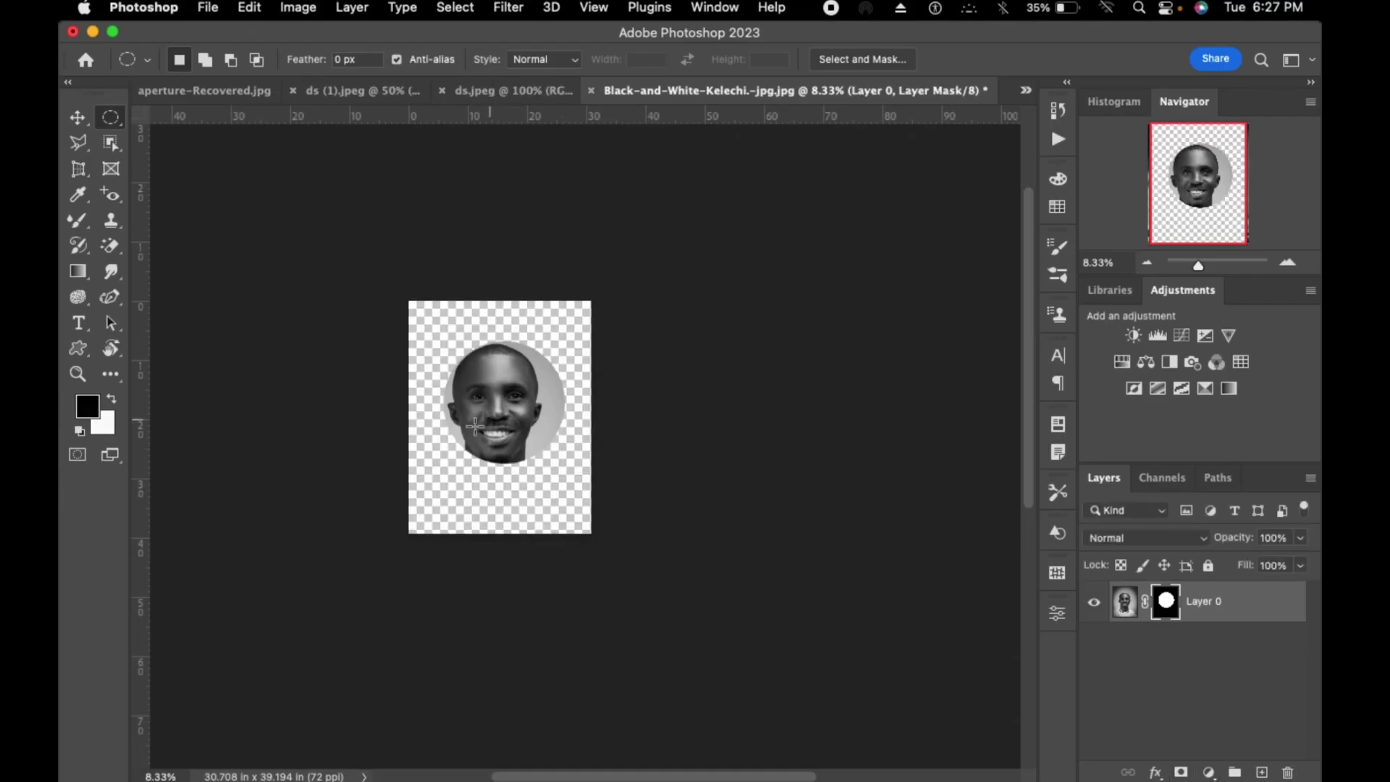
pyautogui.press('super+z')
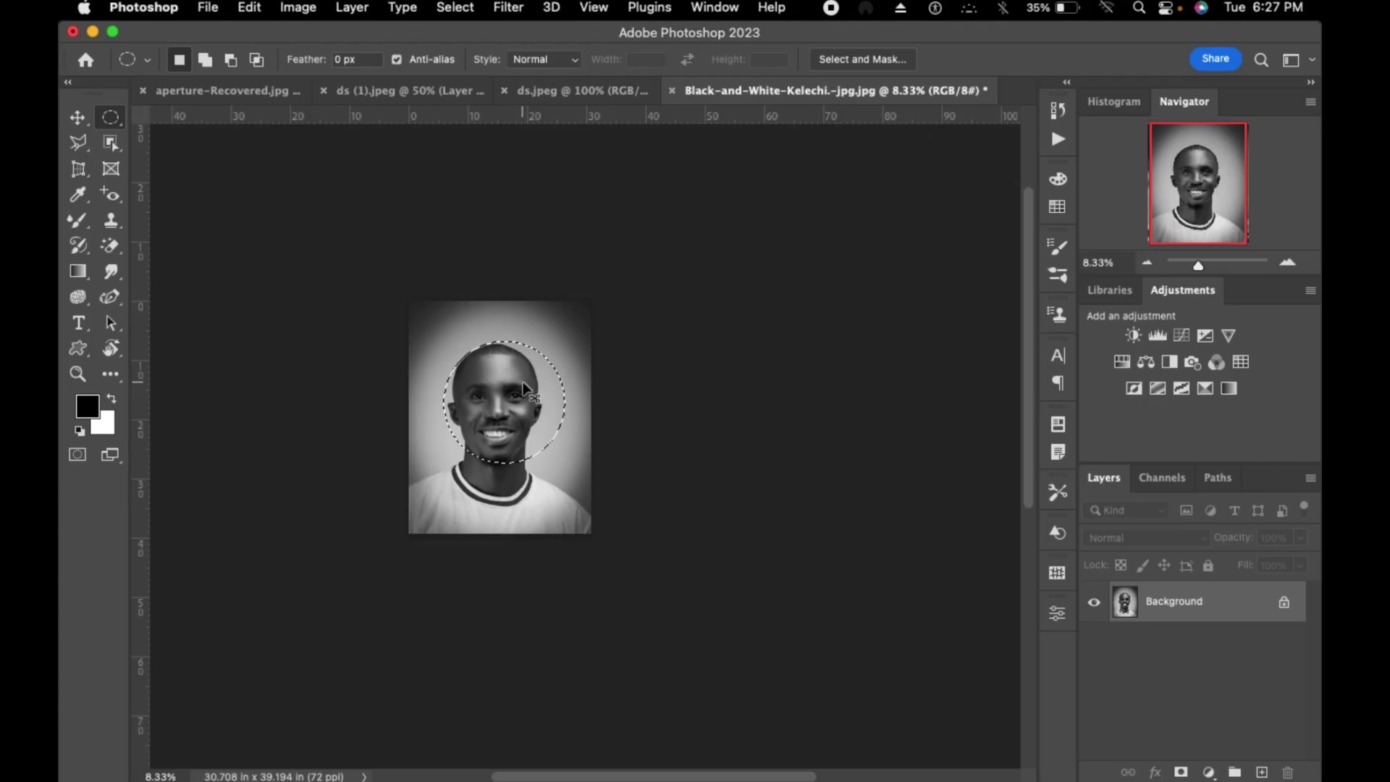
pyautogui.press('super+d')
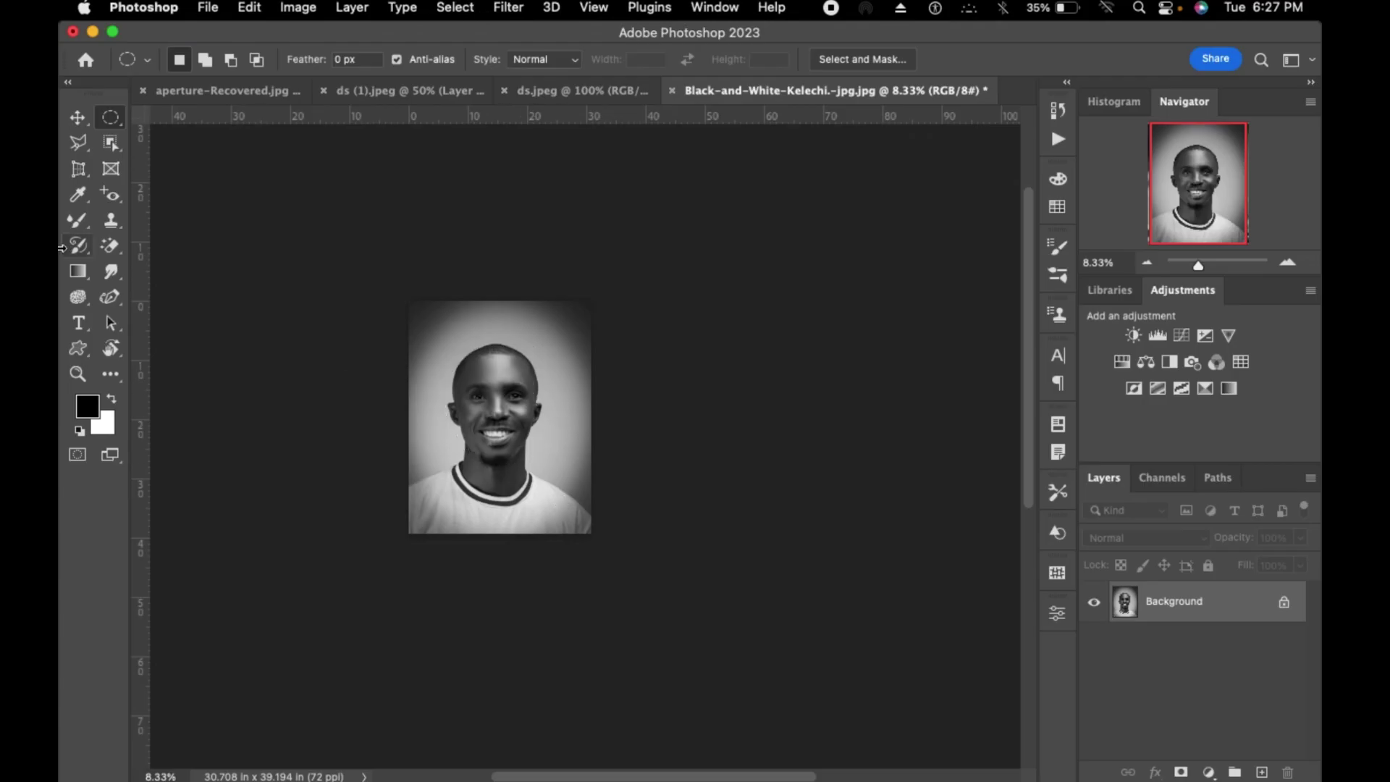
# - View the portrait in full screen mode with the menu bar and in plain full screen mode, and return to the standard screen mode
pyautogui.click(110, 455)
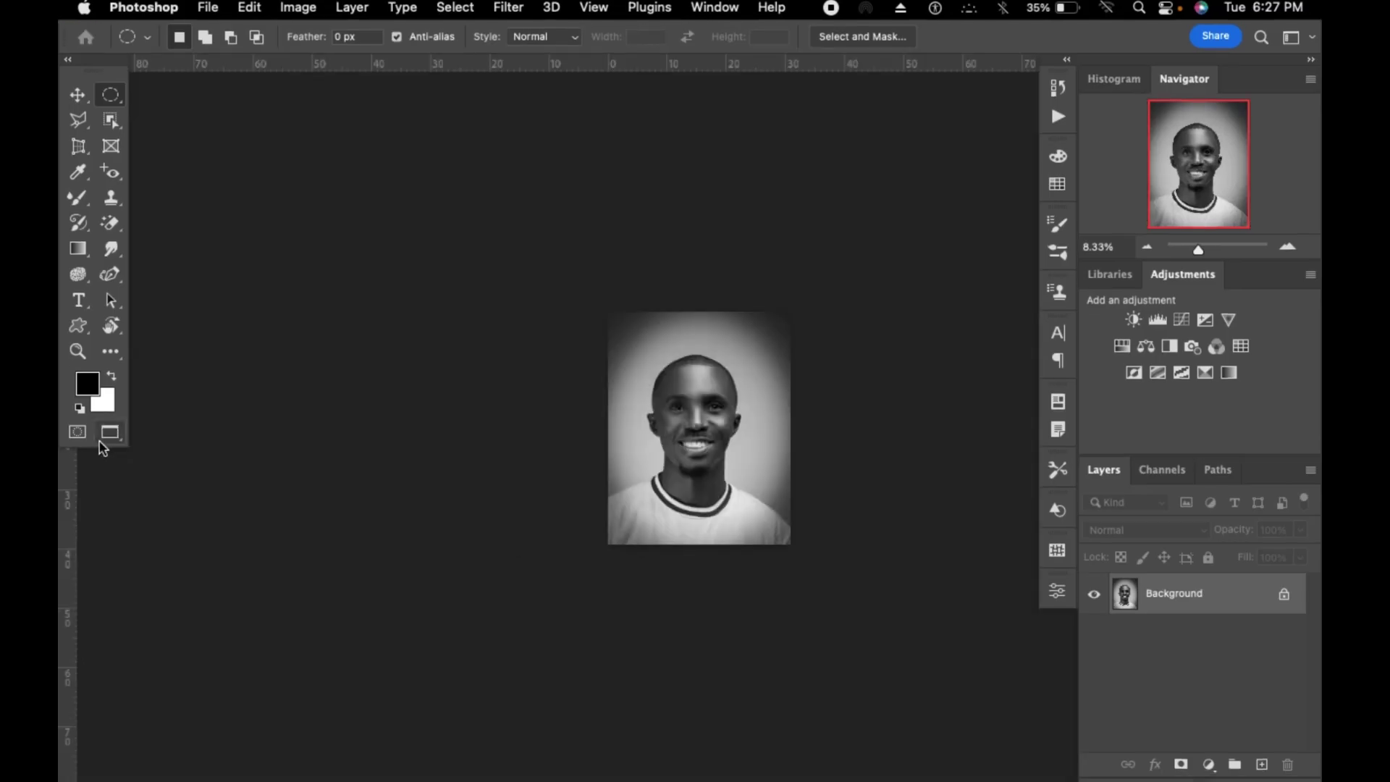
pyautogui.click(108, 433)
pyautogui.click(601, 382)
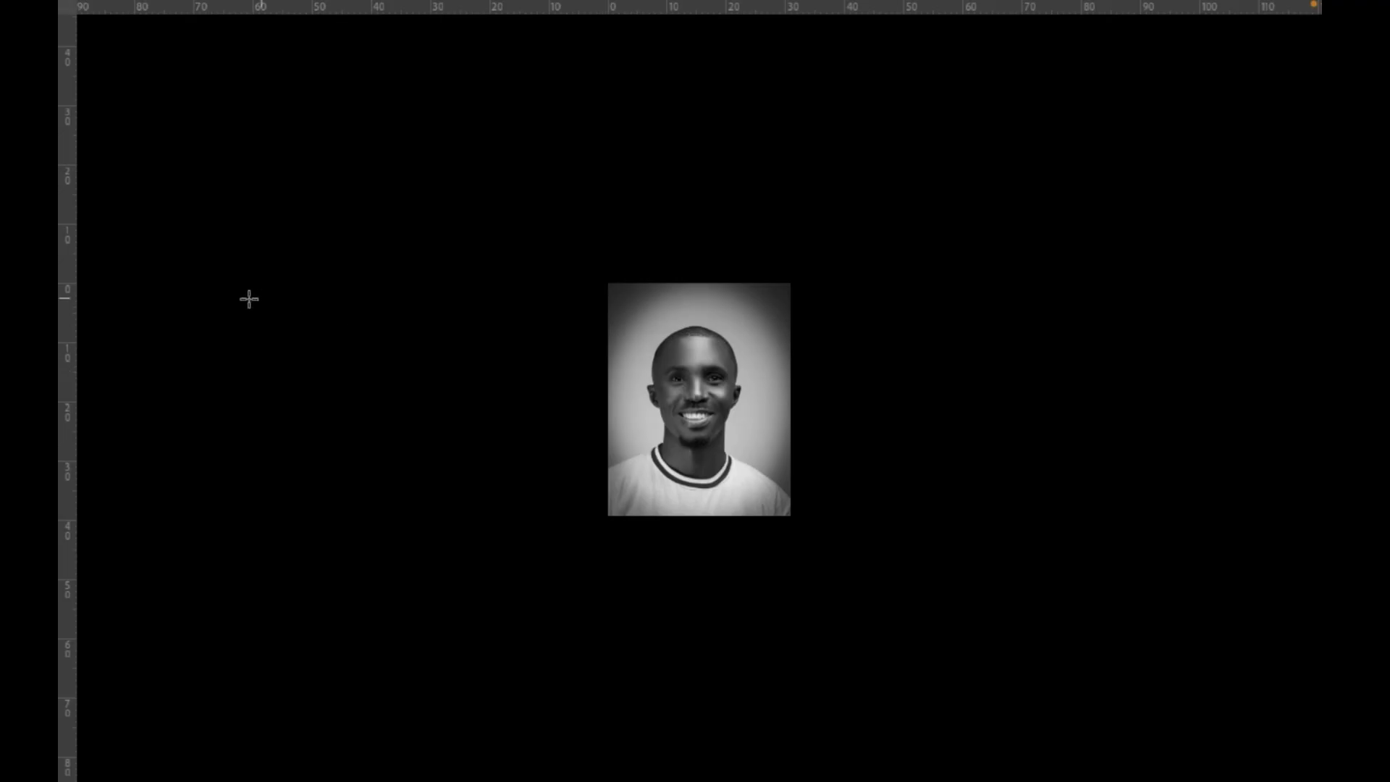
pyautogui.press('f')
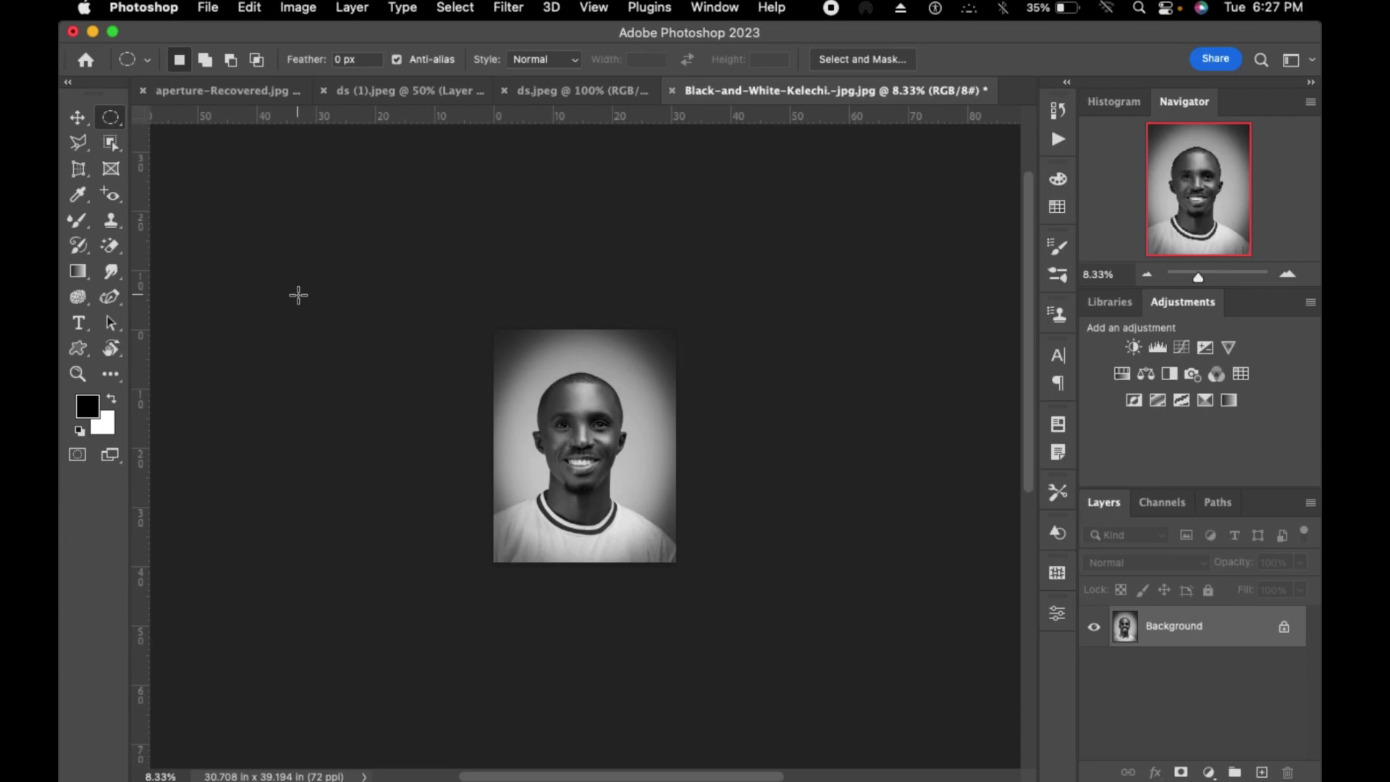